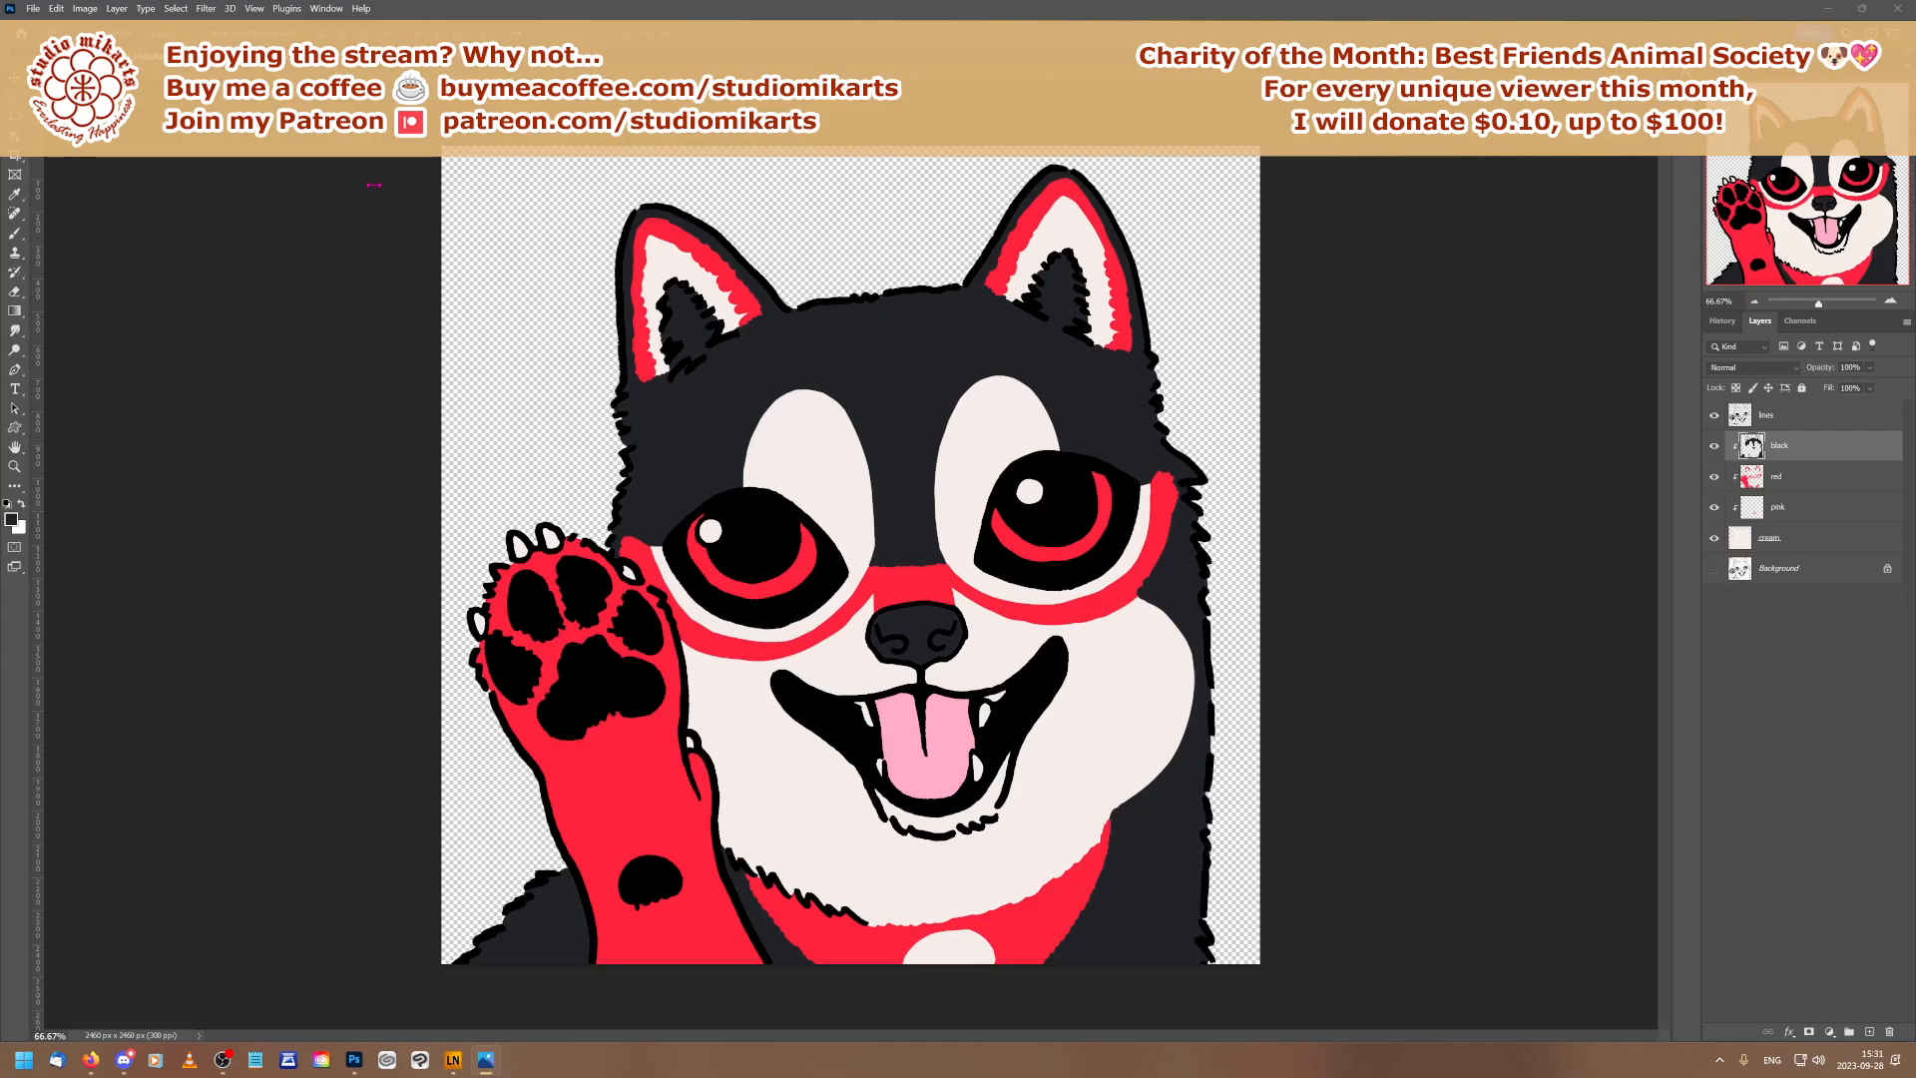
Check the drawing's pixel dimensions and resolution in the Image Size dialog, leaving them unchanged
left_click(83, 9)
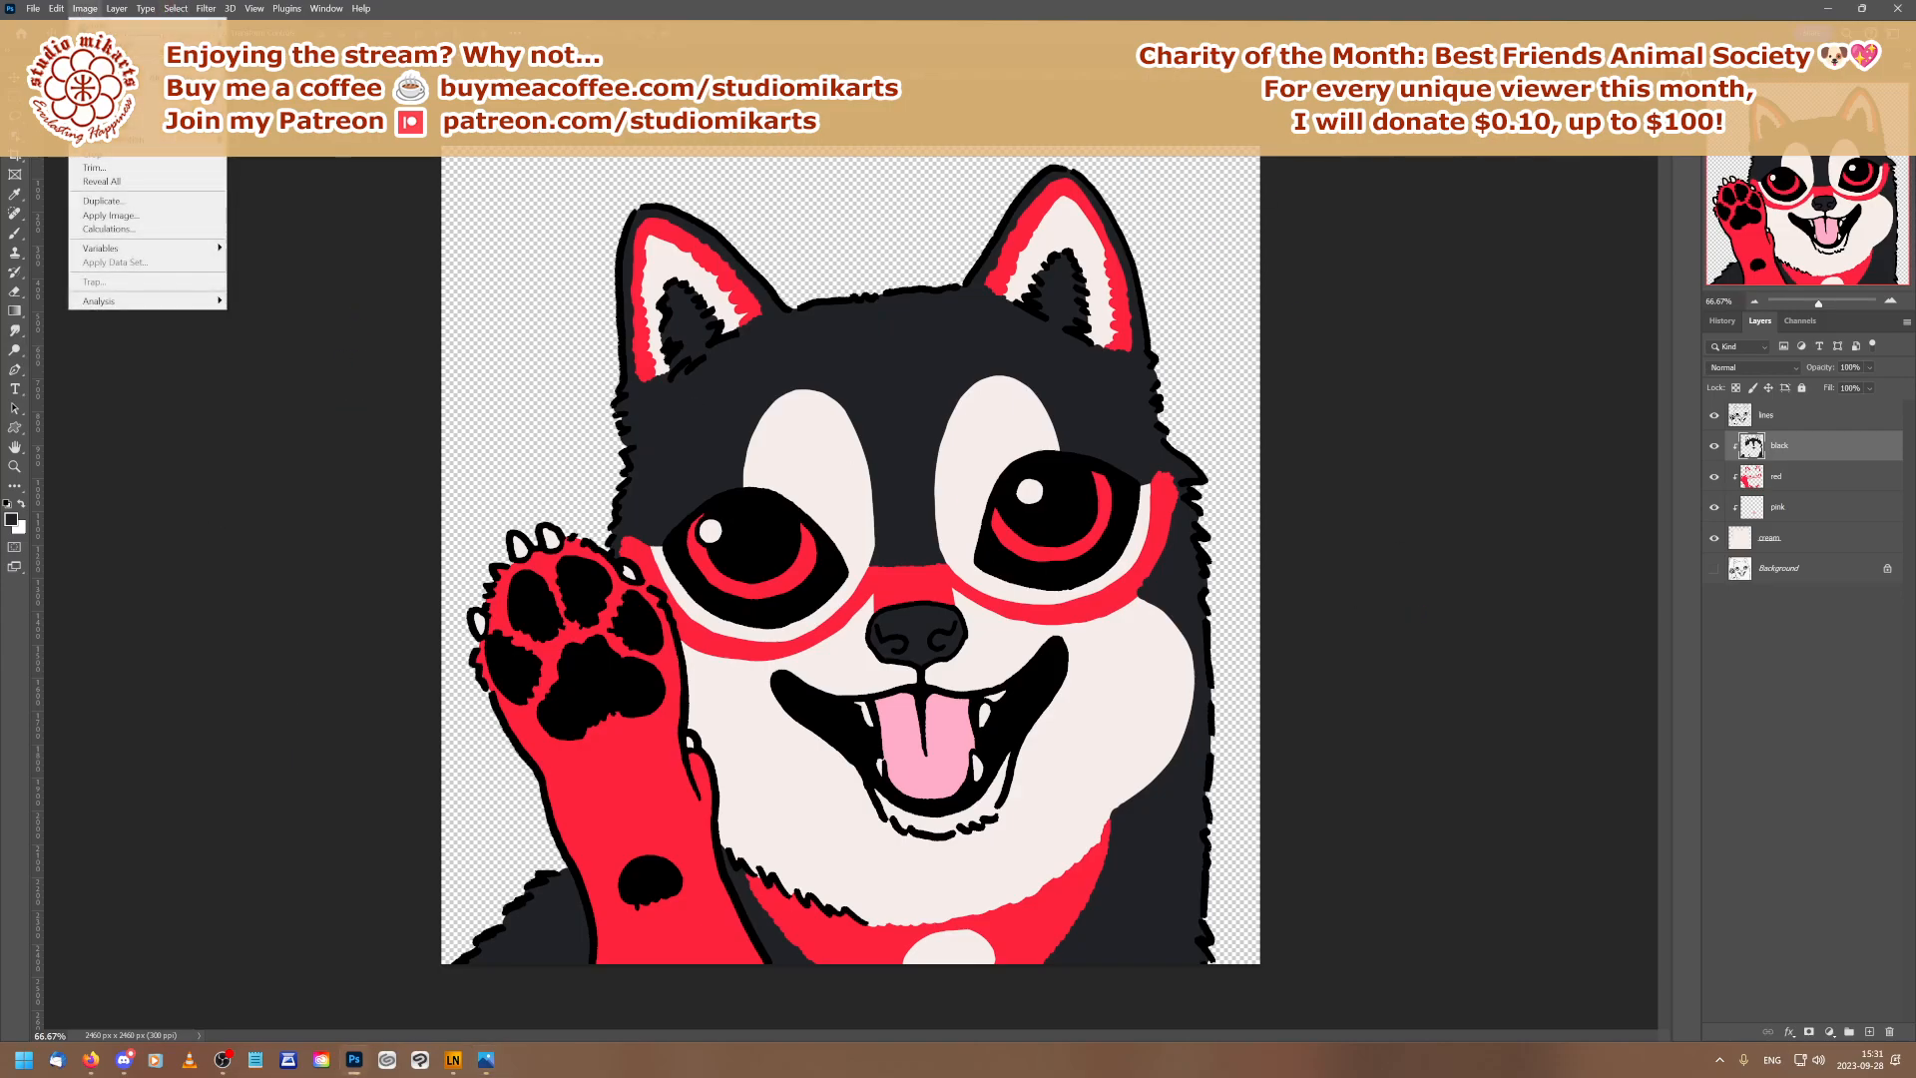
mouse_move(53, 9)
left_click(112, 111)
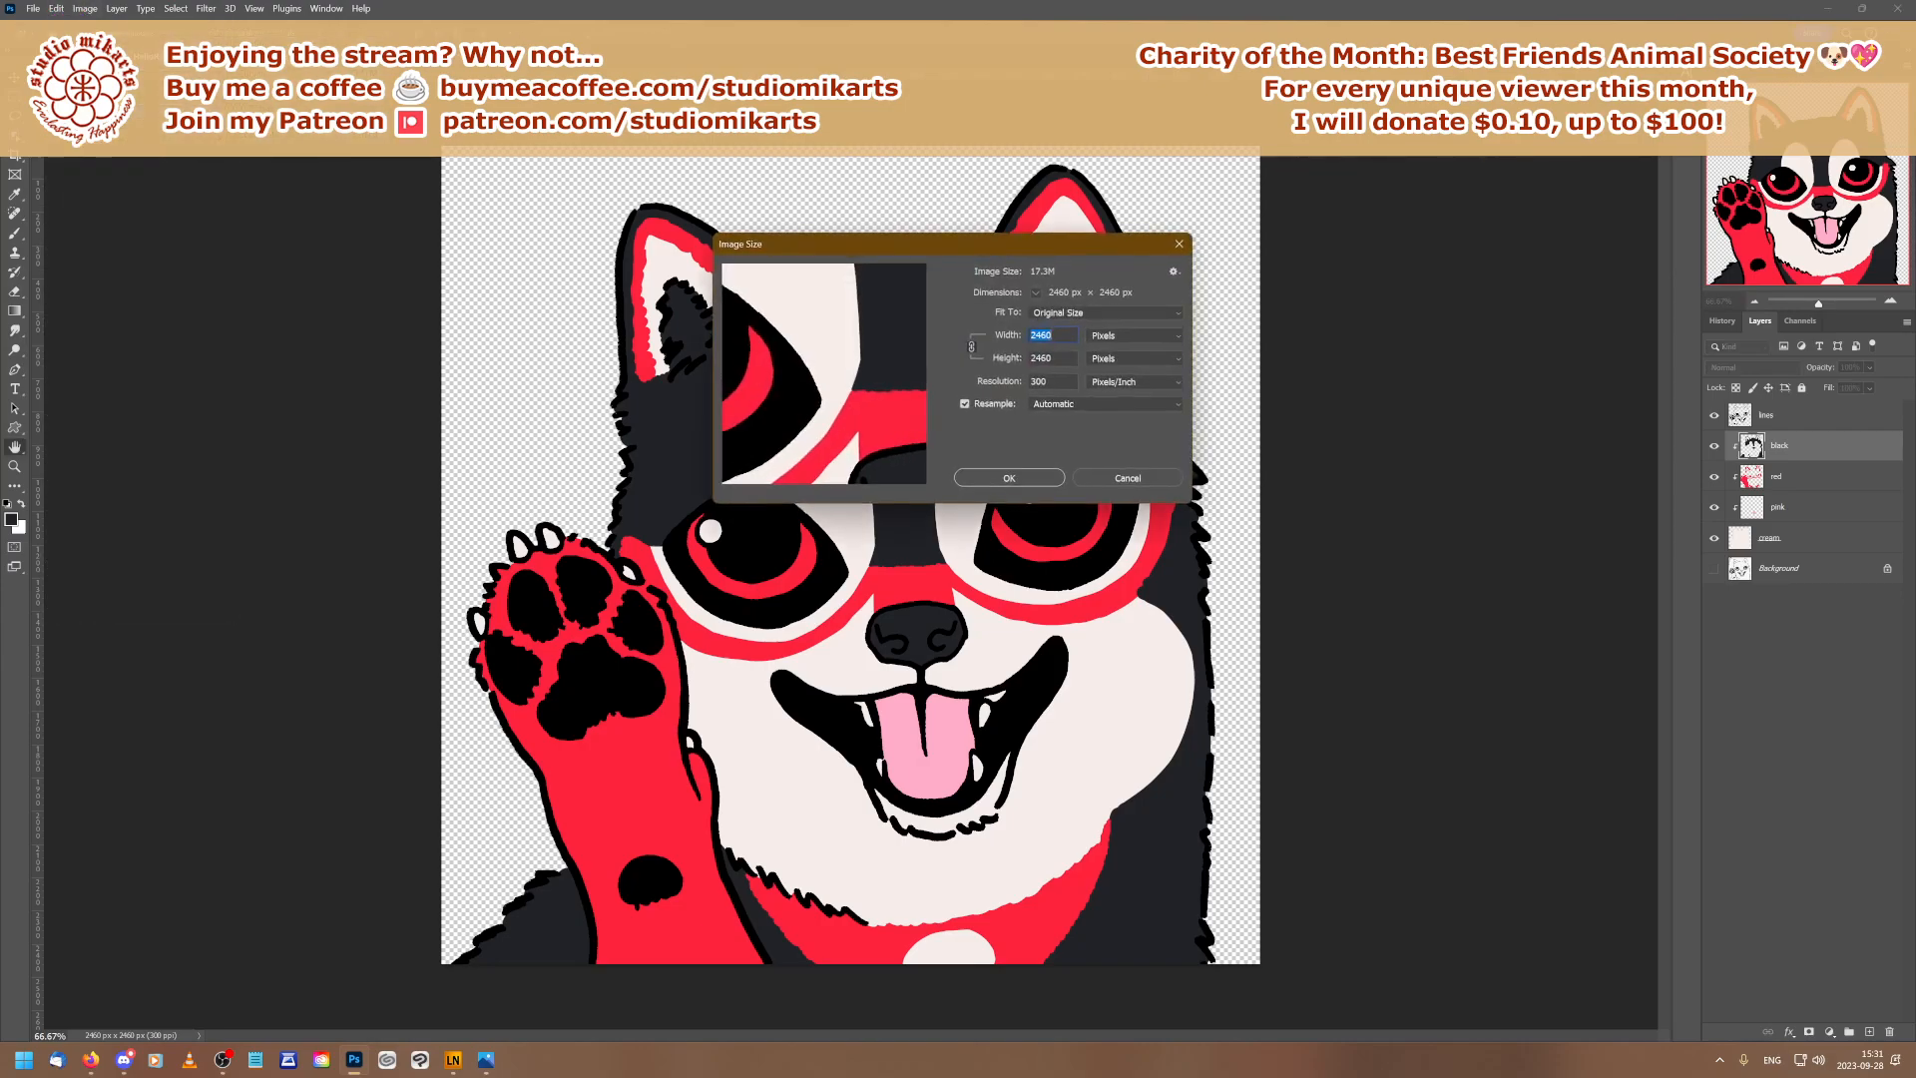
left_click(1127, 478)
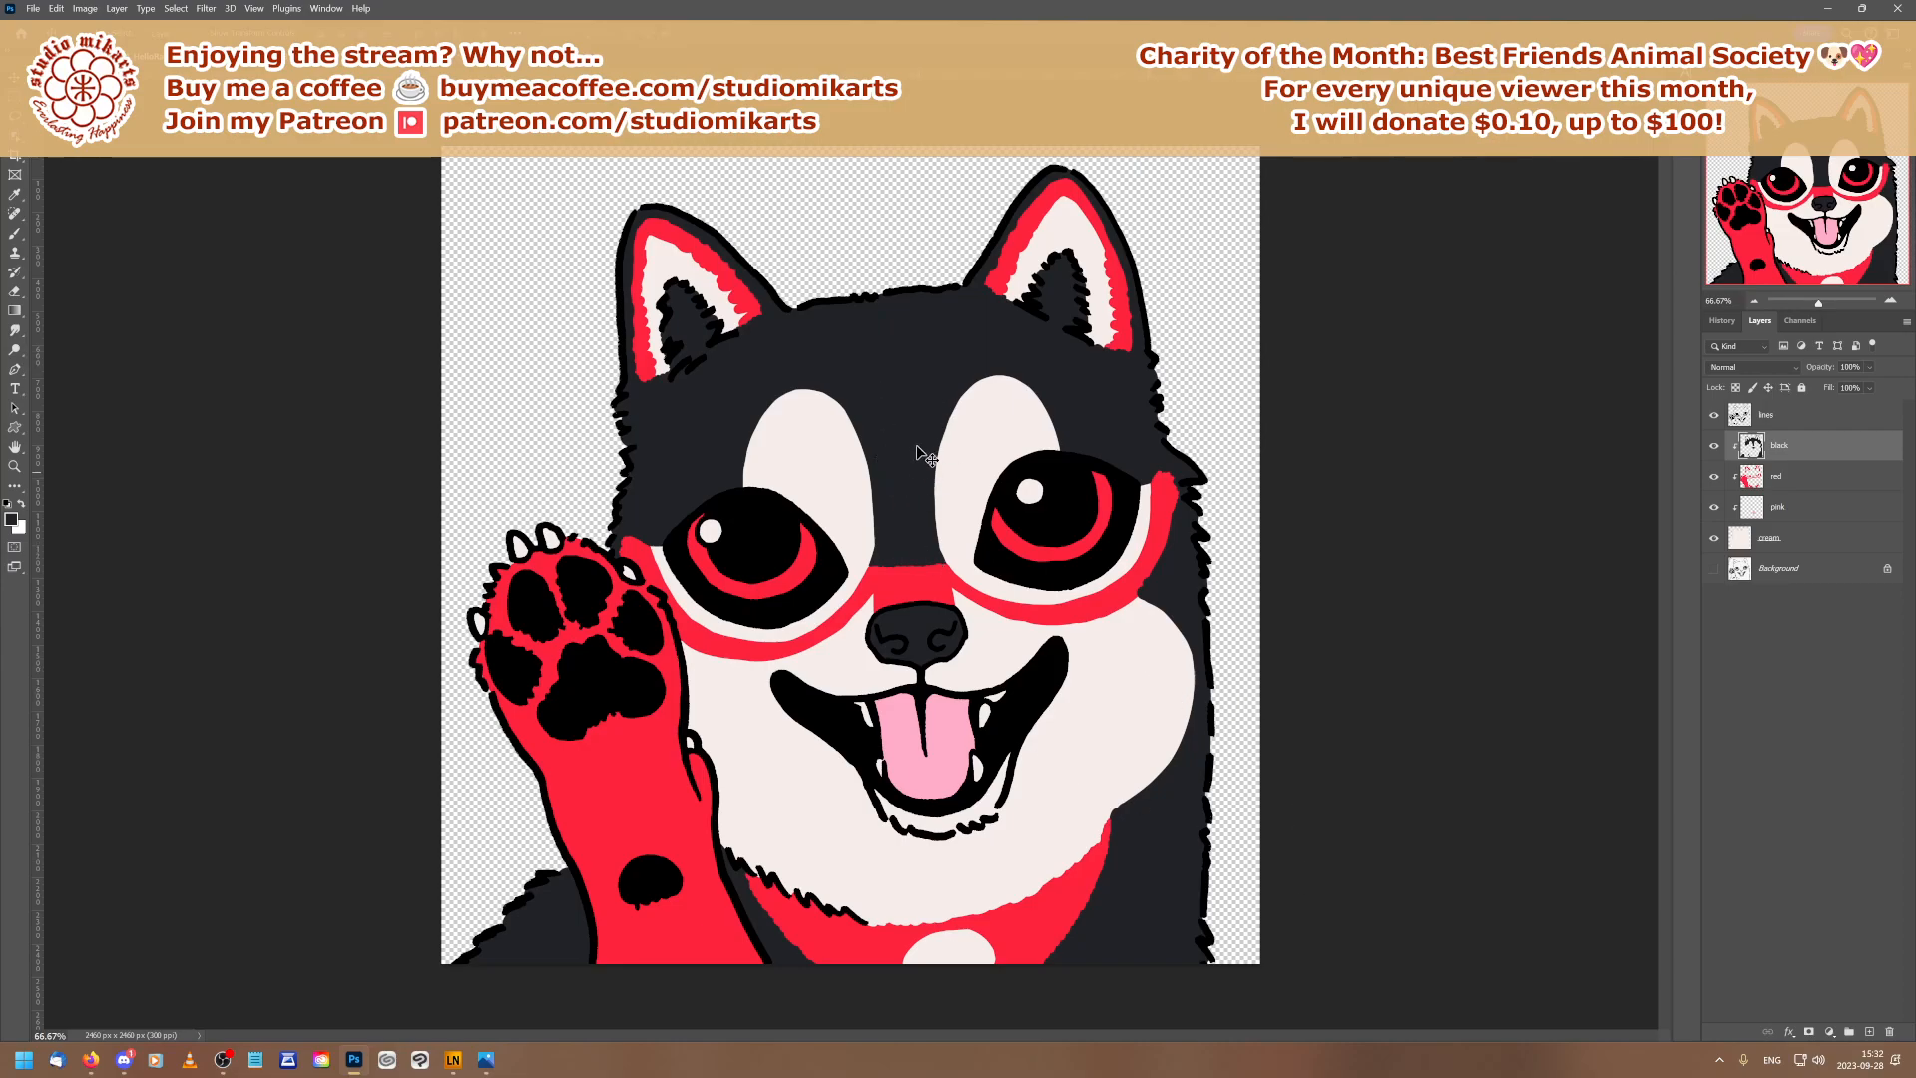
Compare the flat-coloured waving dog with the fully shaded running dog in the other open document
left_click(349, 57)
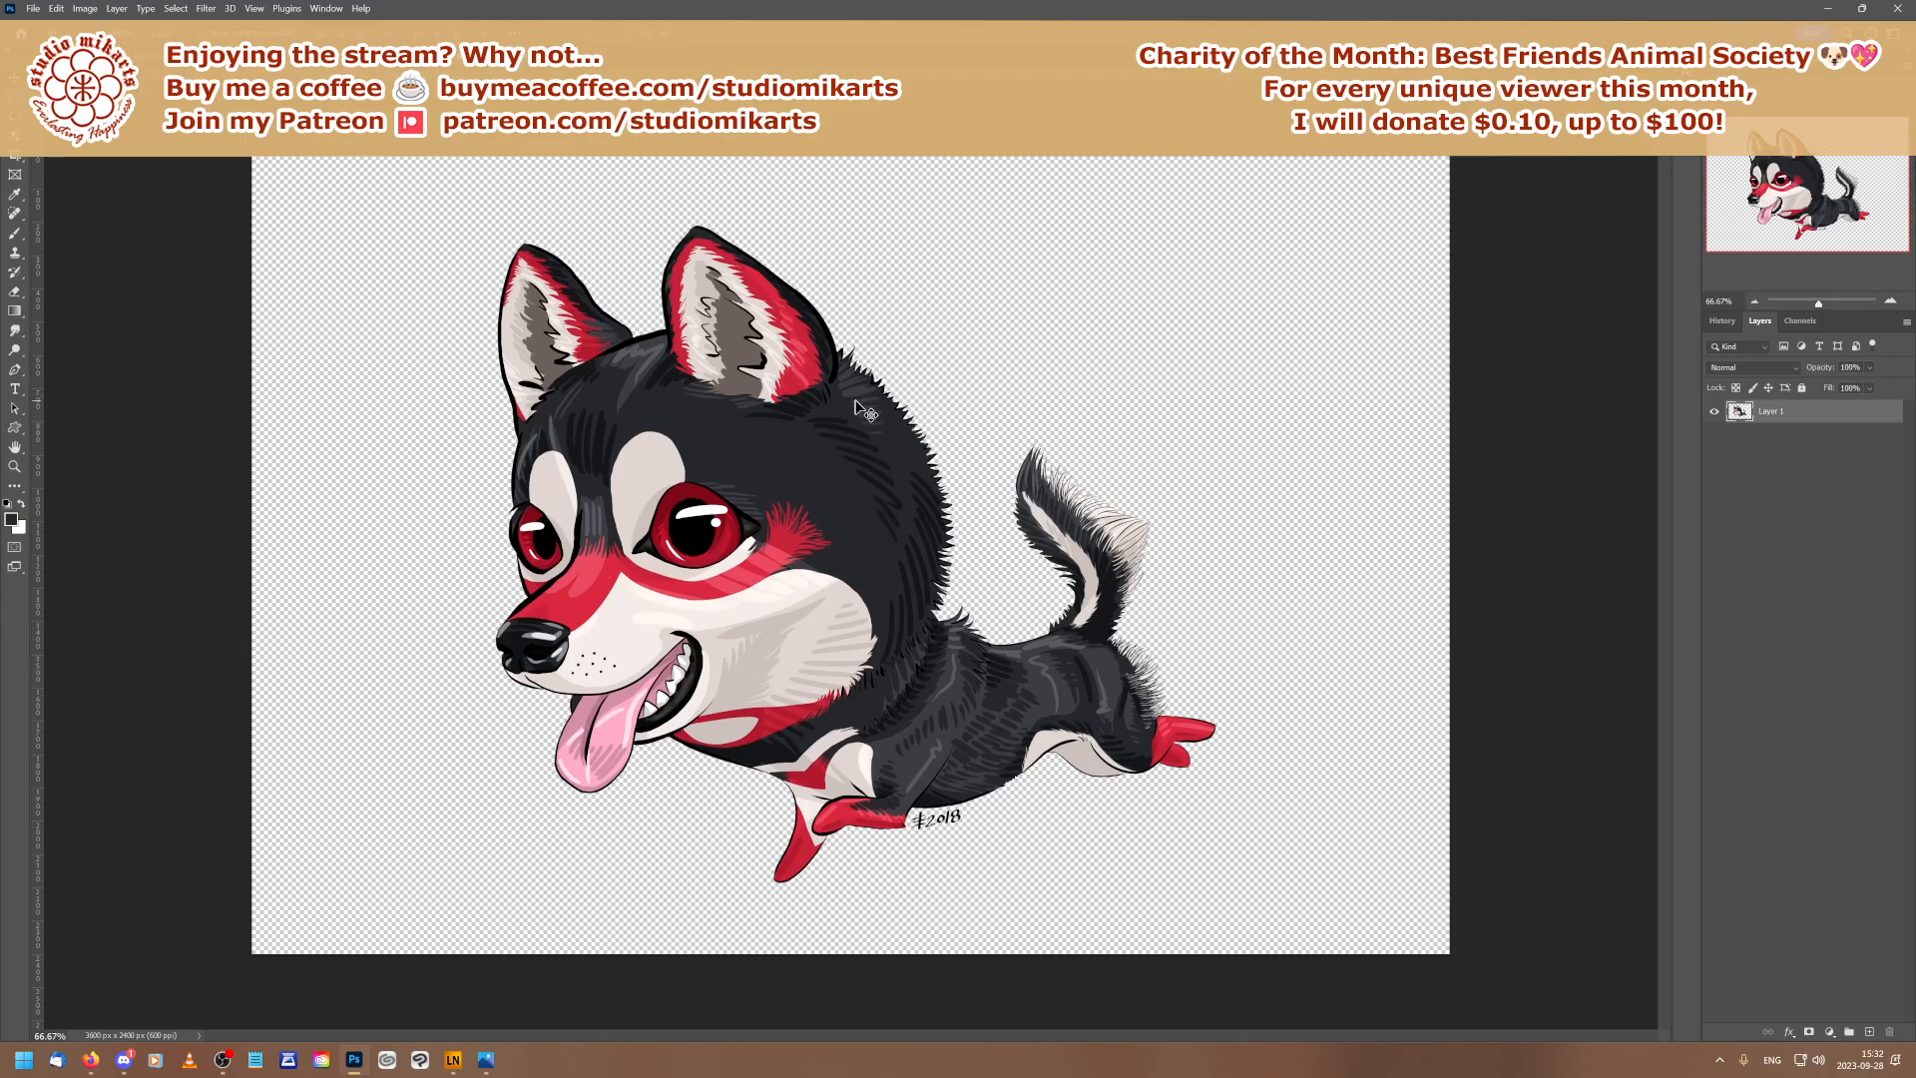
left_click(140, 57)
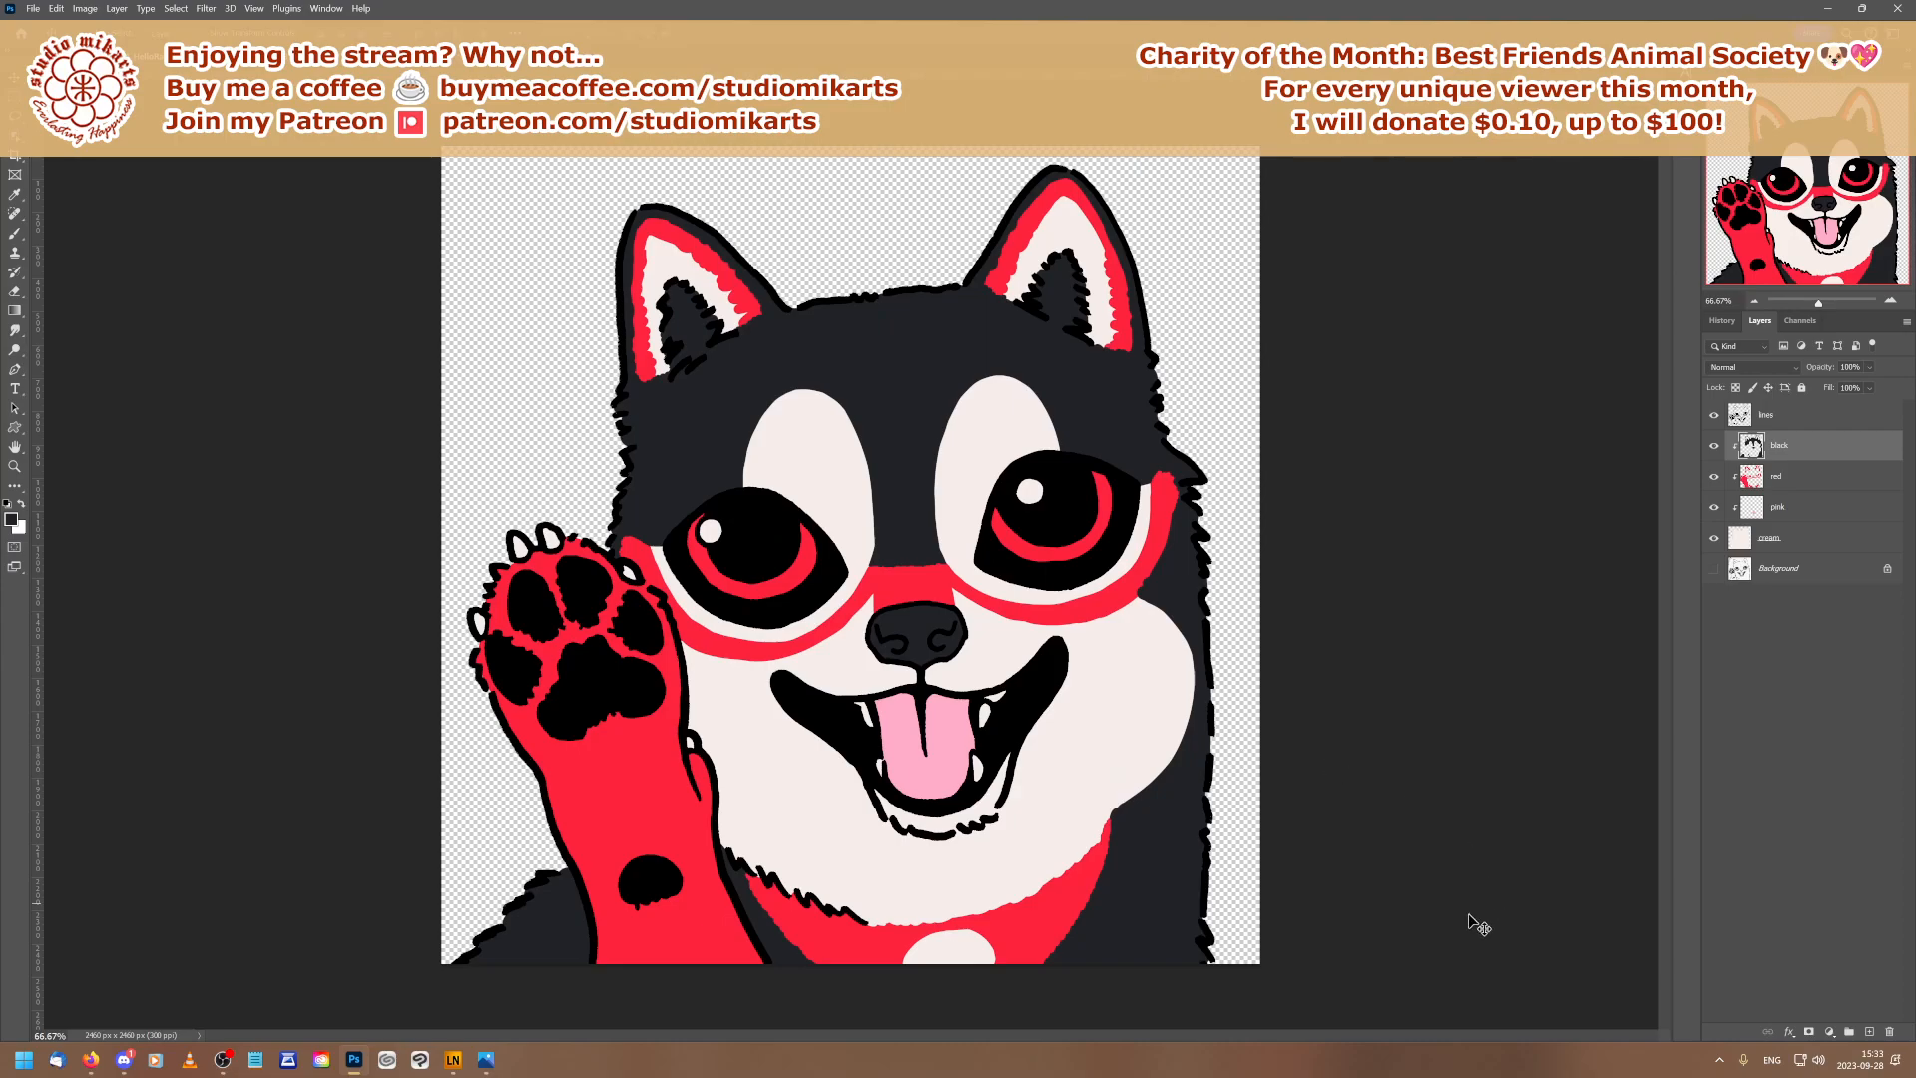
left_click(1802, 541)
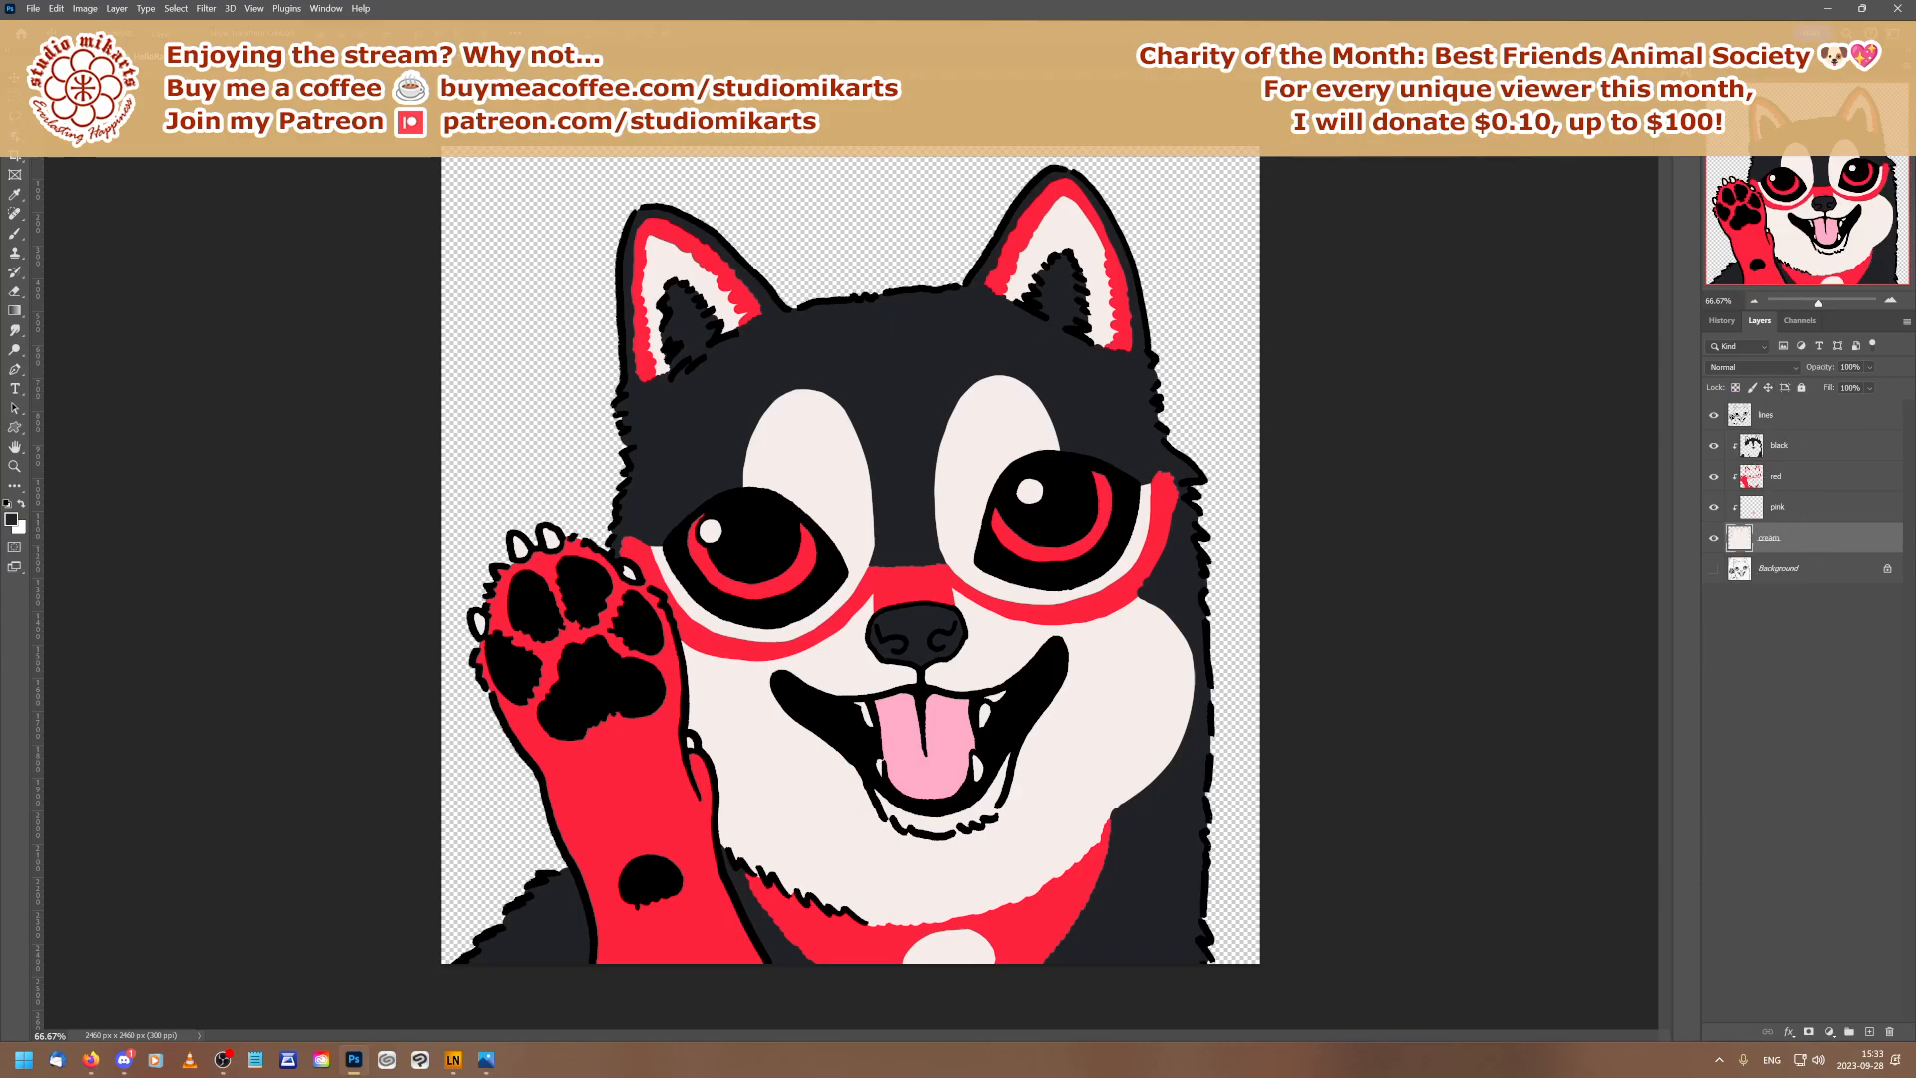
left_click(270, 56)
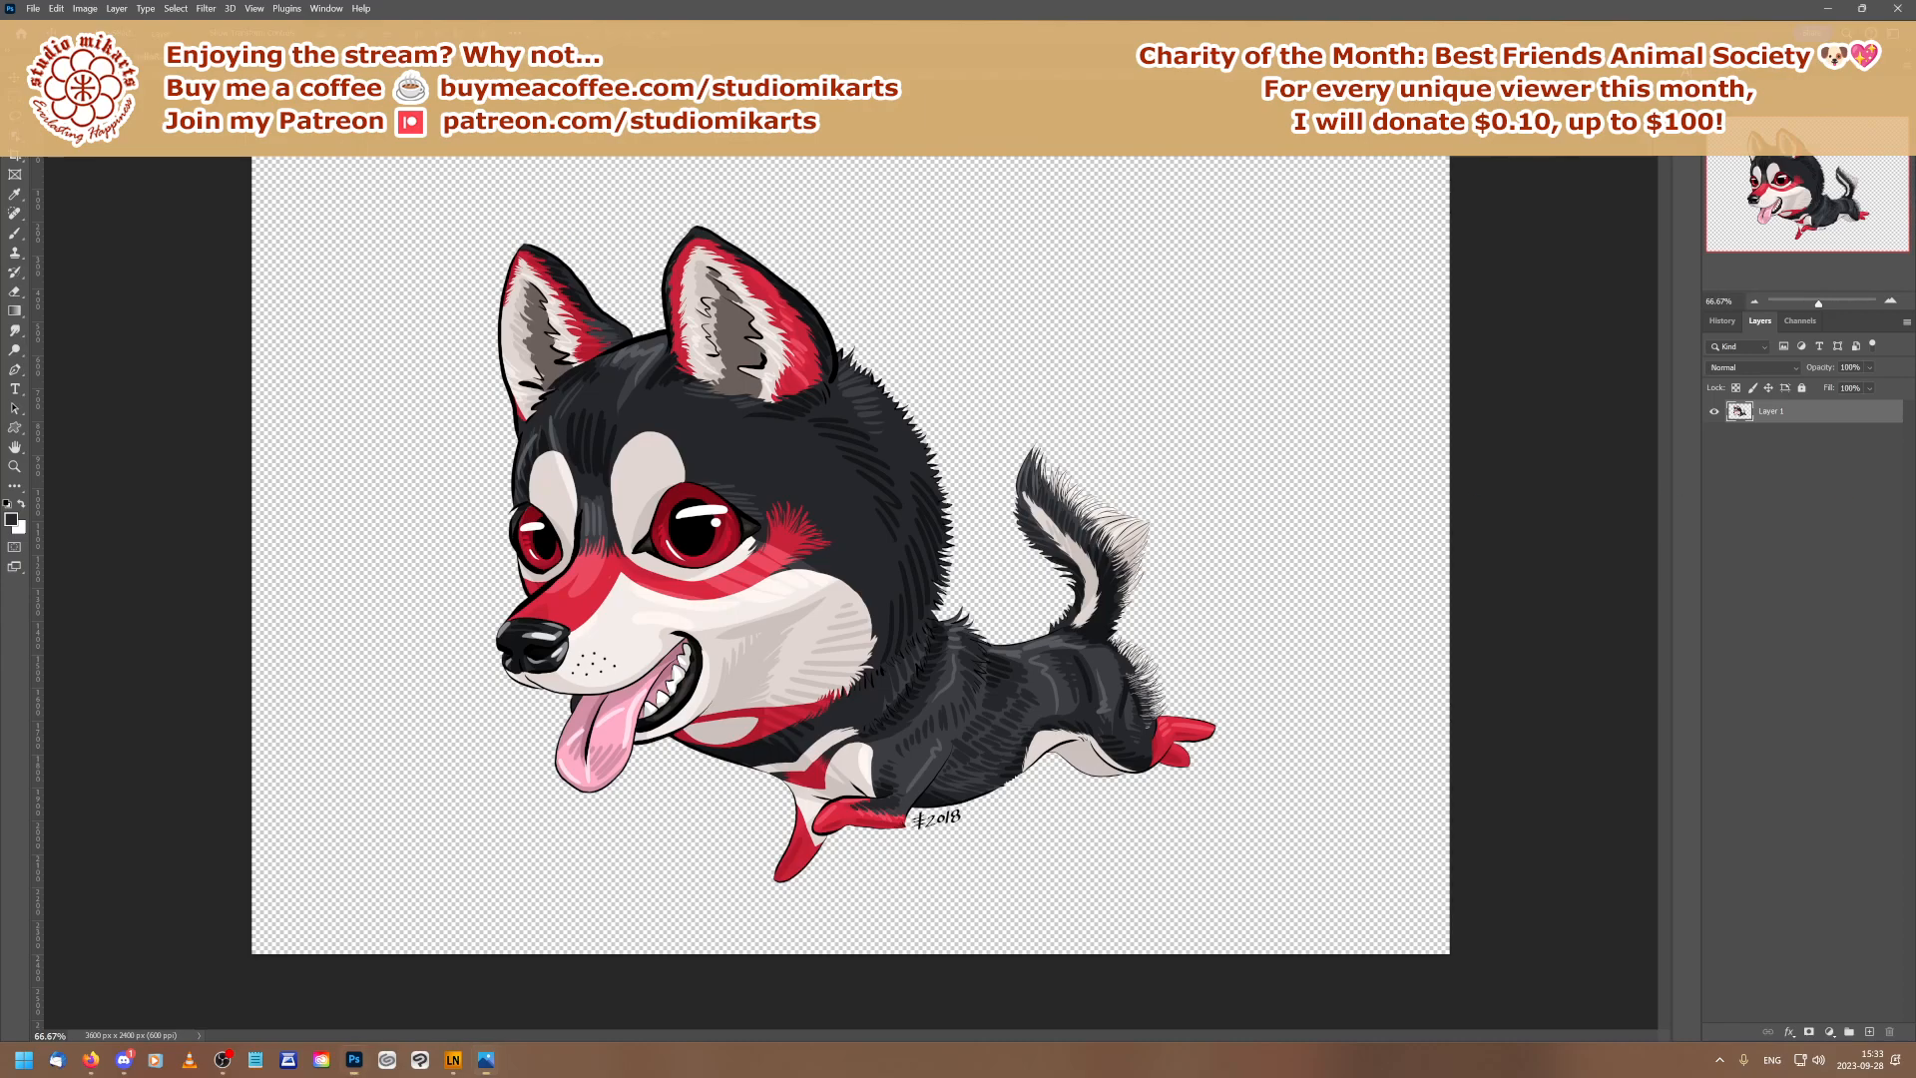
left_click(160, 56)
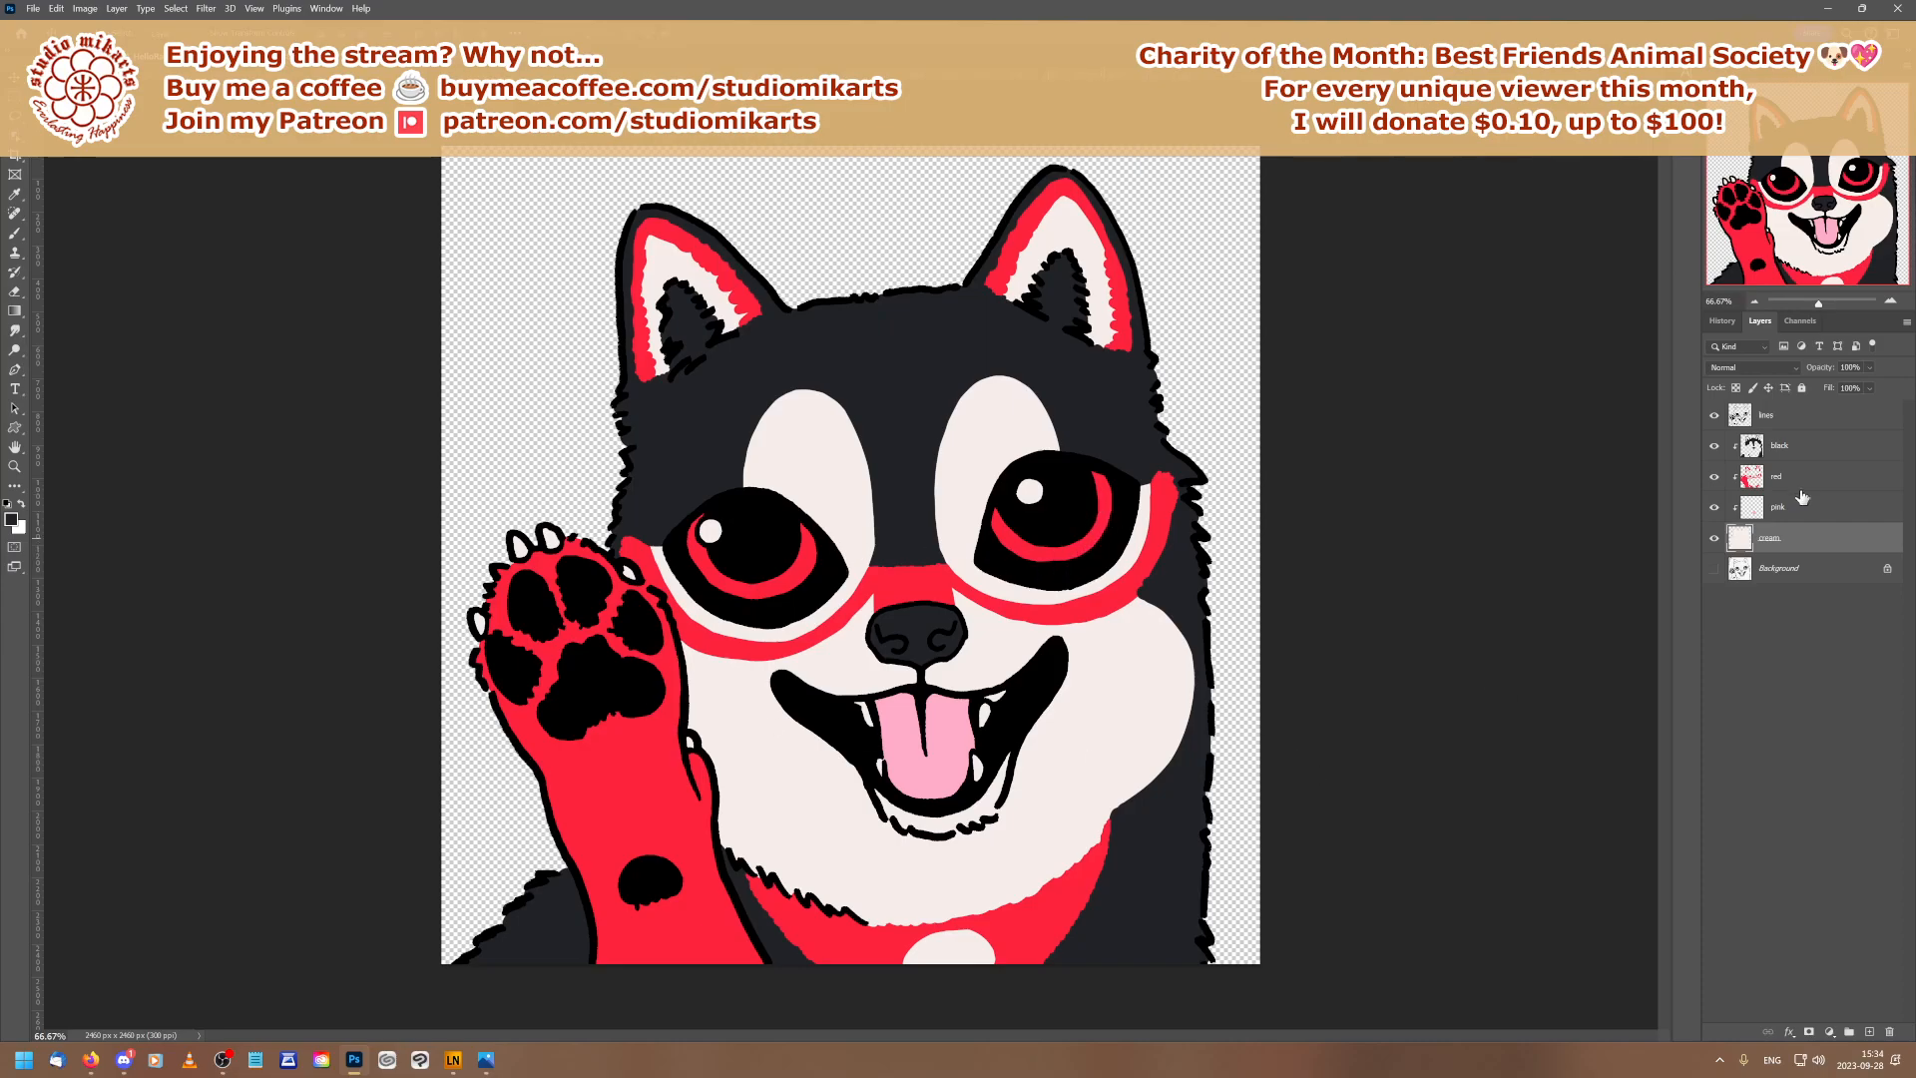
Make the lines layer active and hide the black, red, pink and cream colour layers
left_click(1780, 420)
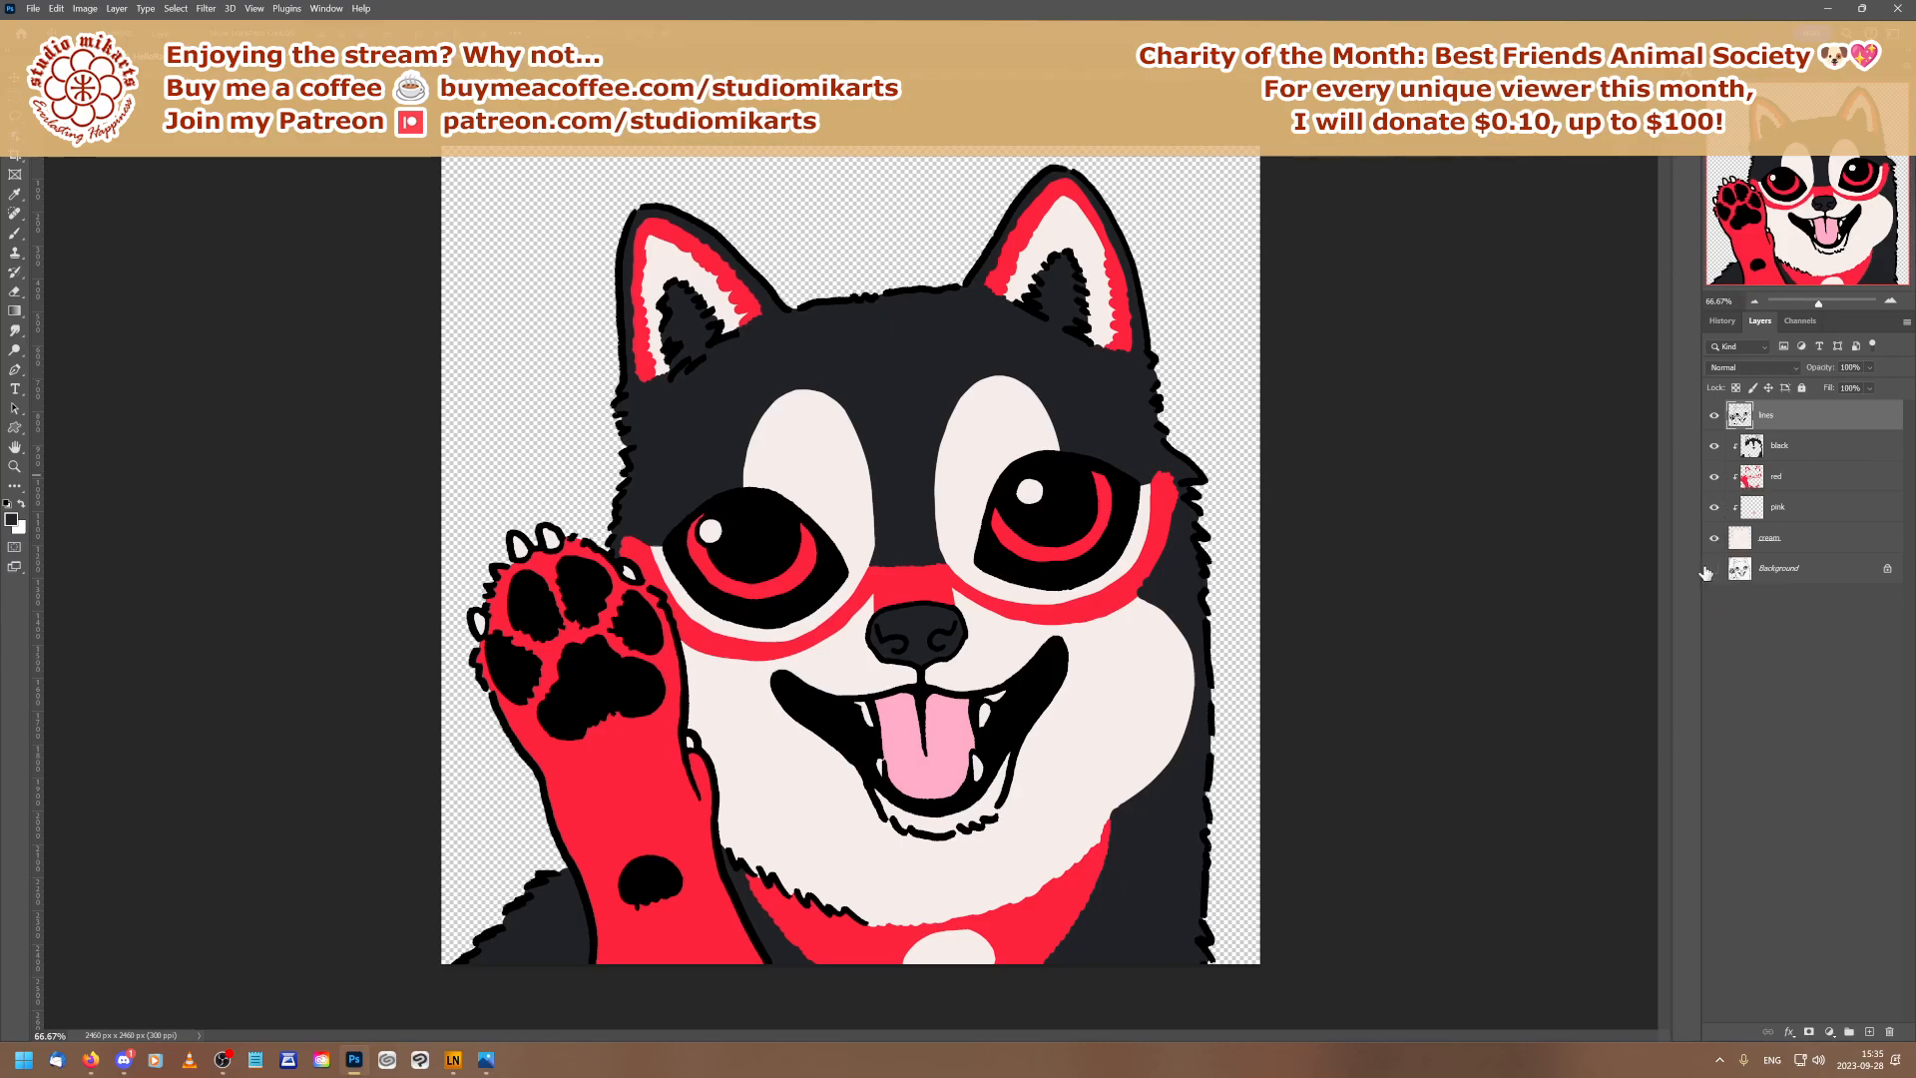
left_click(1713, 448)
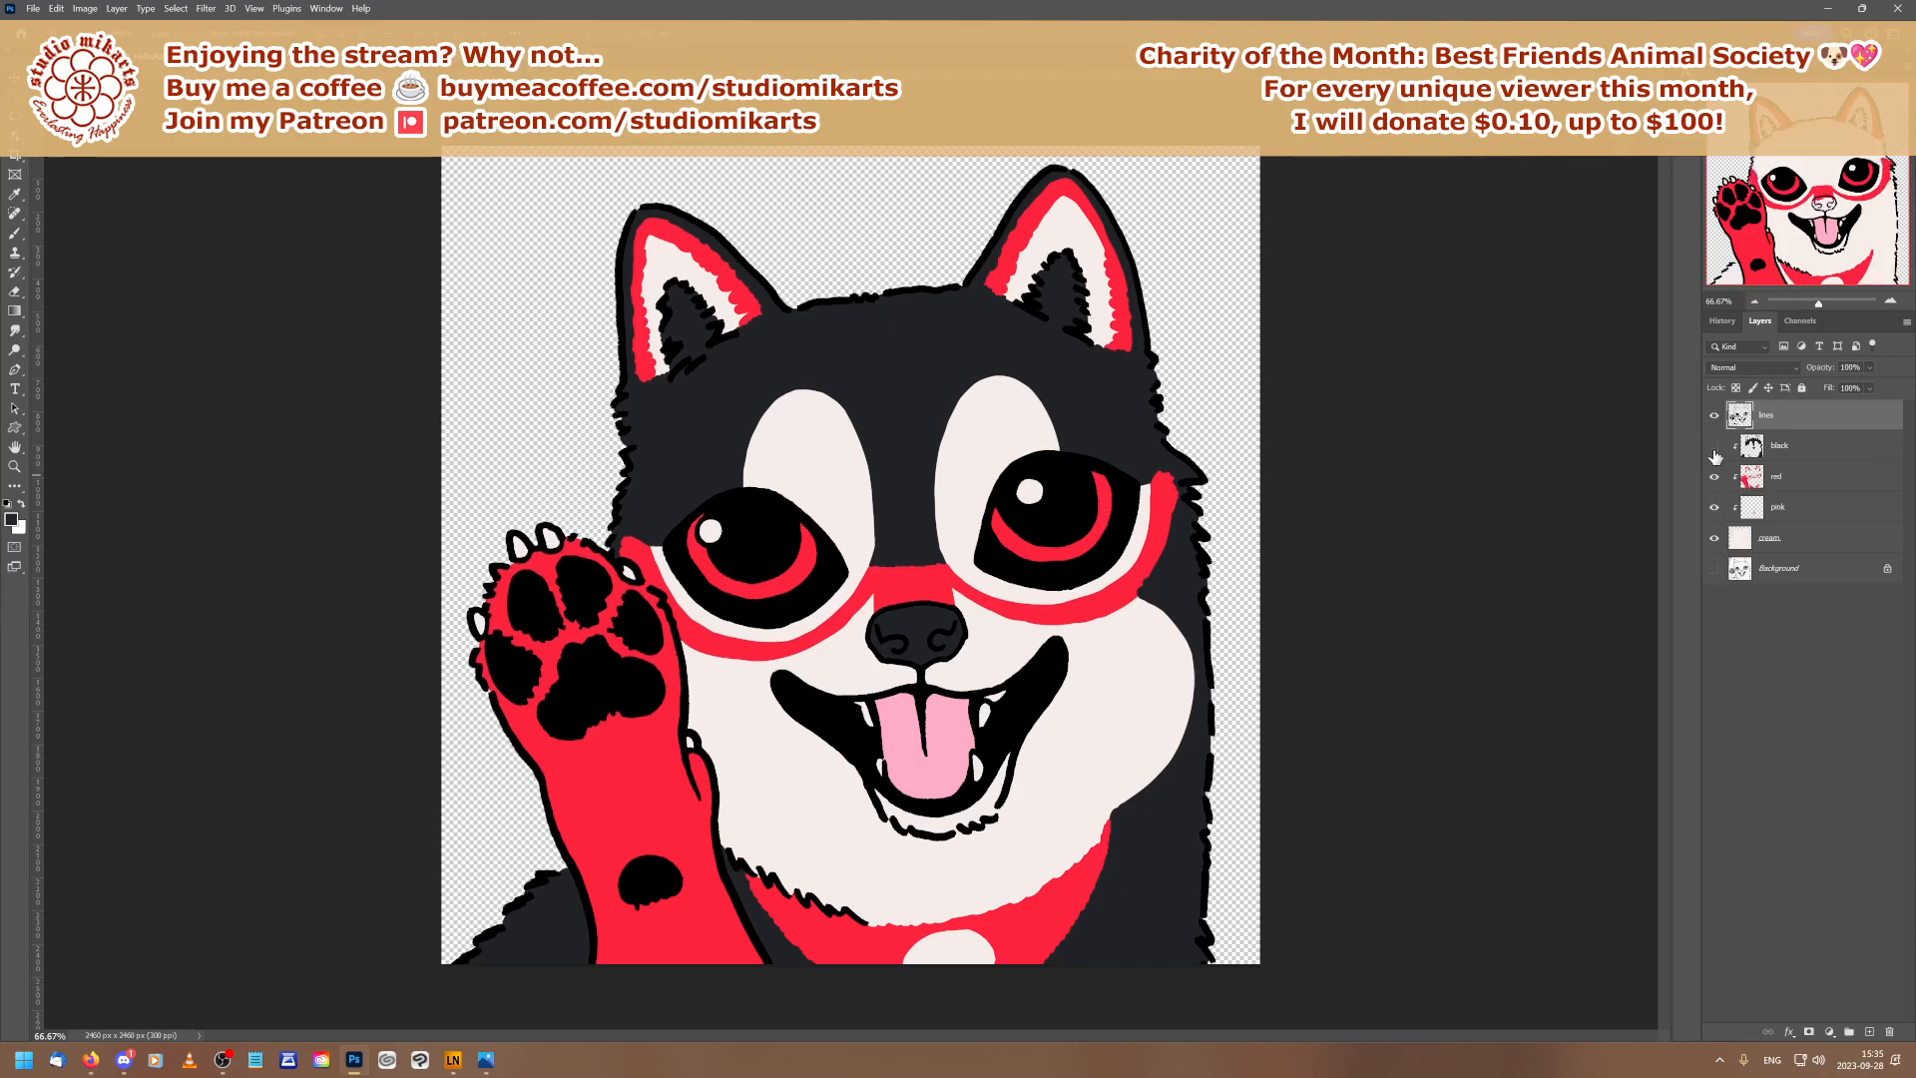
left_click(1713, 478)
left_click(1713, 509)
left_click(1713, 540)
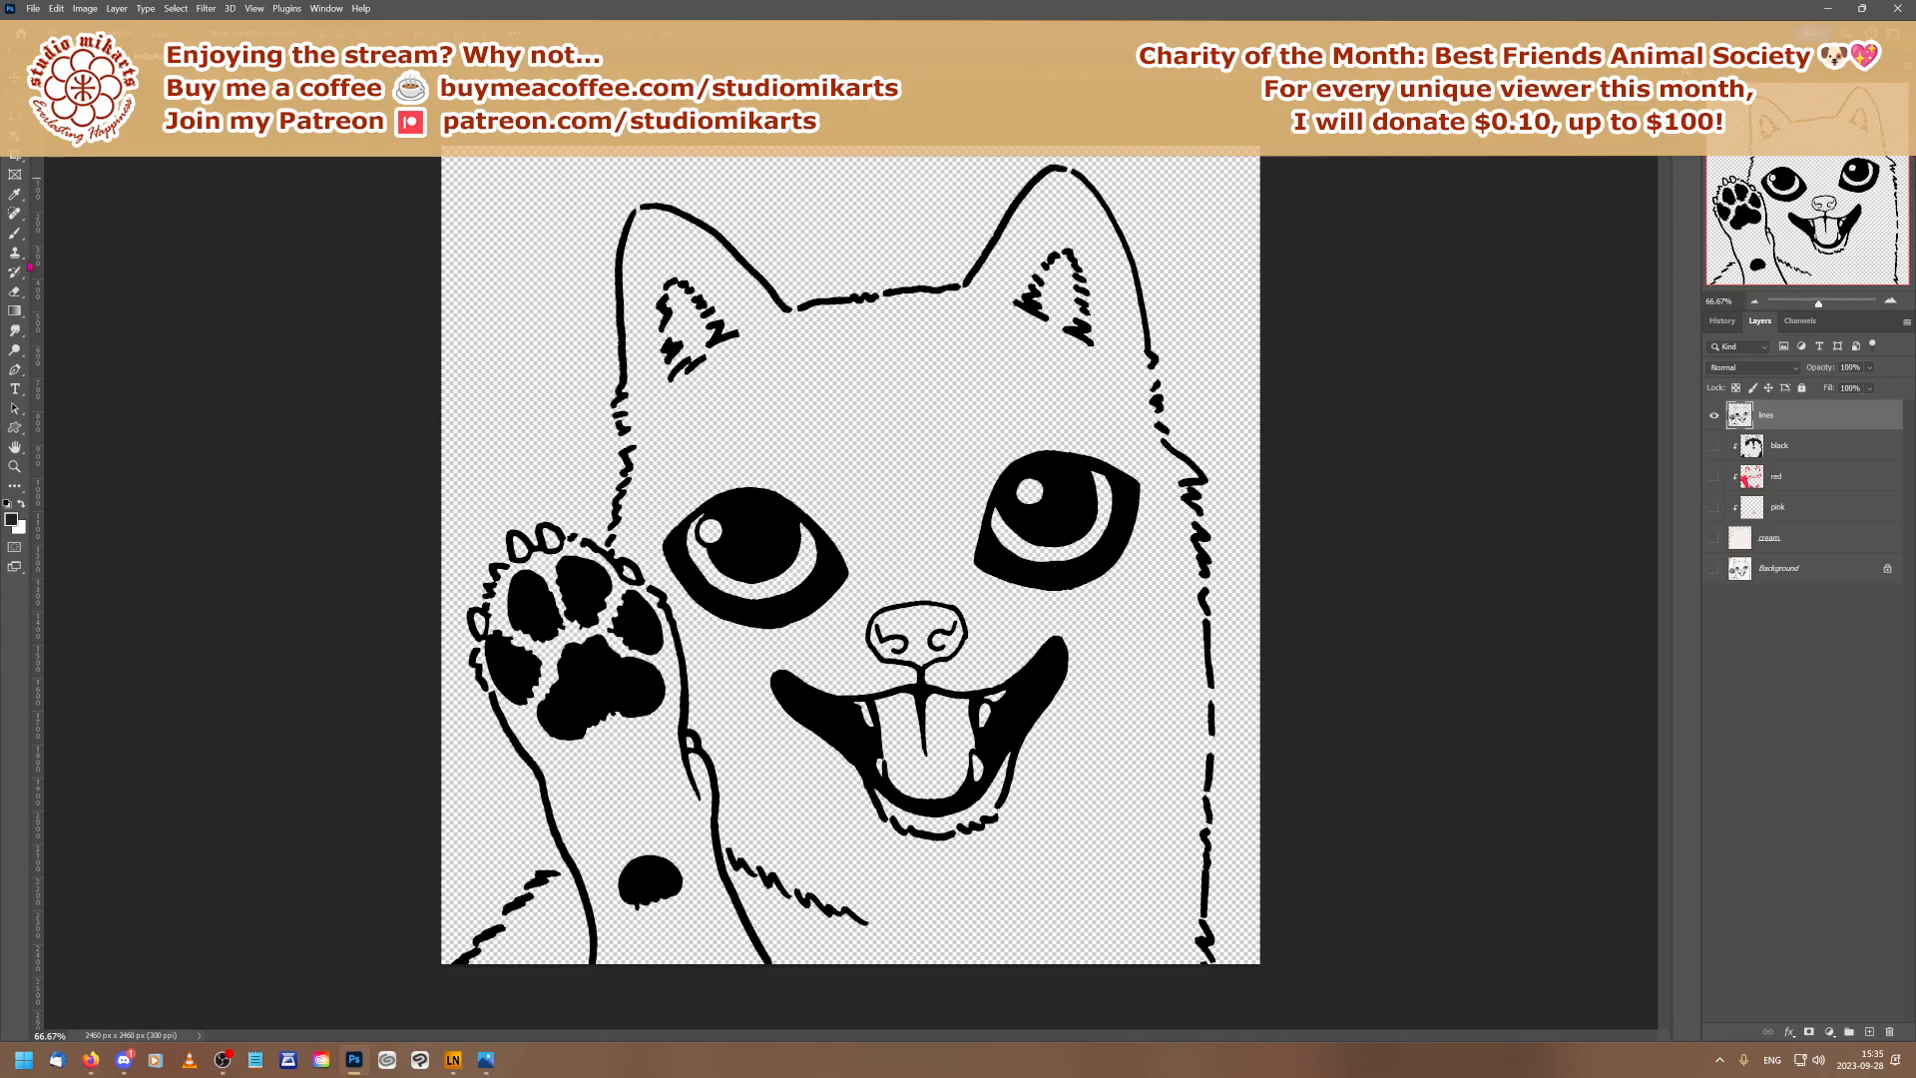
Erase the inner black around the iris of the dog's right-hand eye with a hard round 28 px Eraser, leaving a thinner outline
left_click(14, 291)
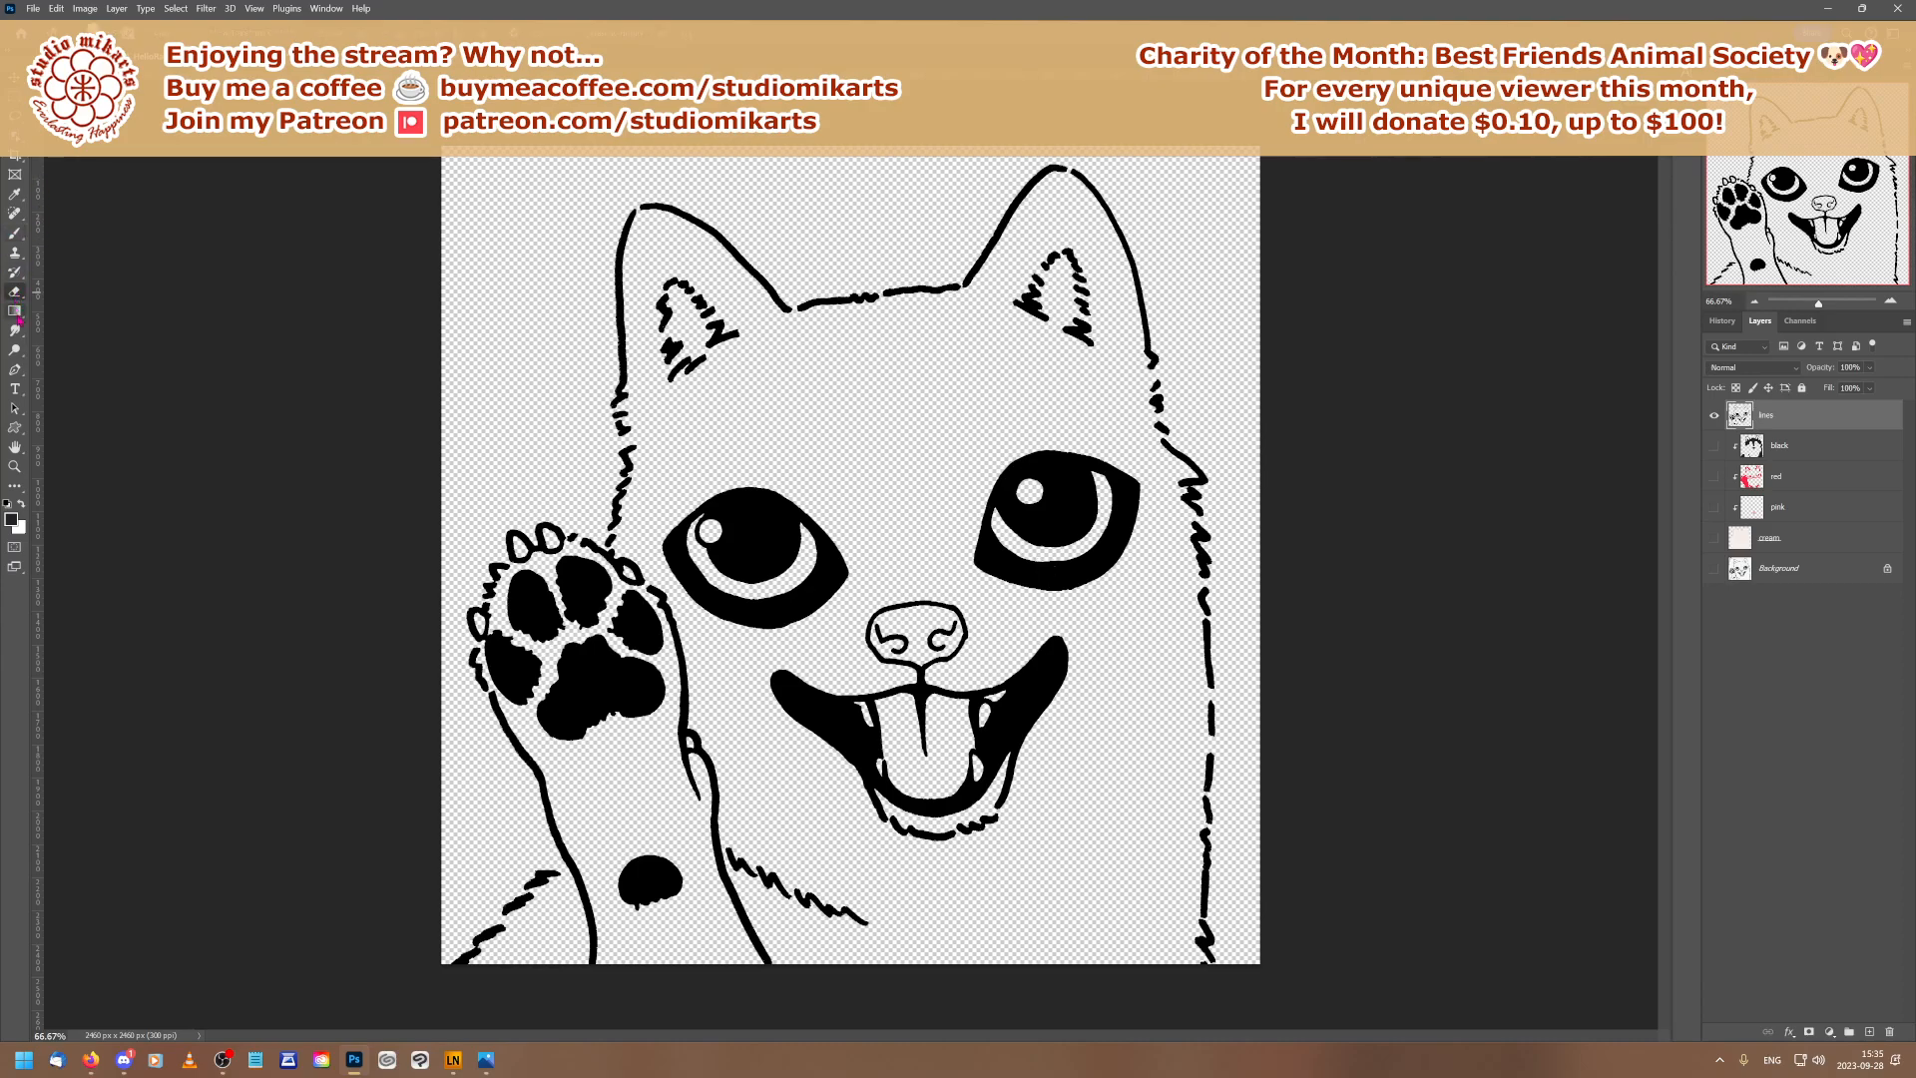
left_click(1721, 321)
left_click(1759, 322)
left_click(1891, 302)
mouse_move(1781, 208)
left_mouse_down()
mouse_move(1814, 213)
mouse_move(1797, 202)
left_mouse_up()
left_click(1891, 301)
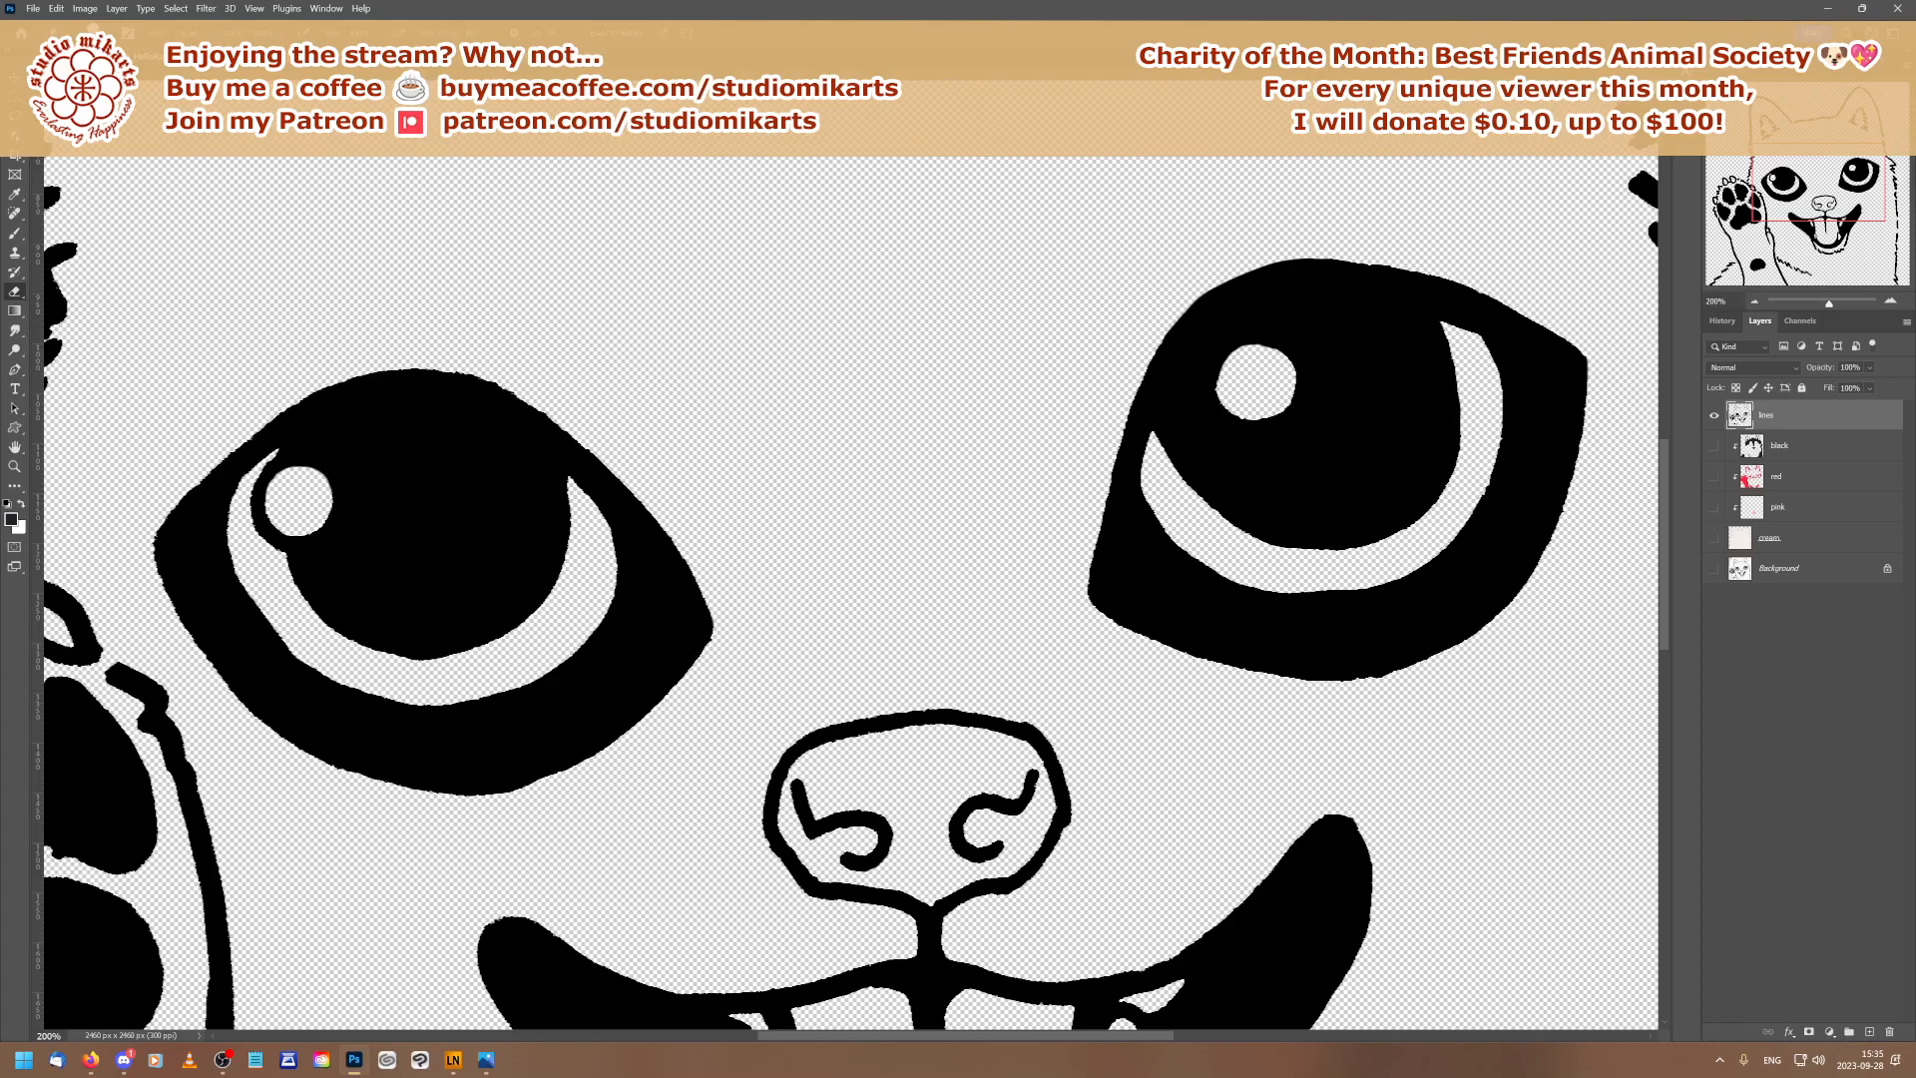
right_click(1360, 579)
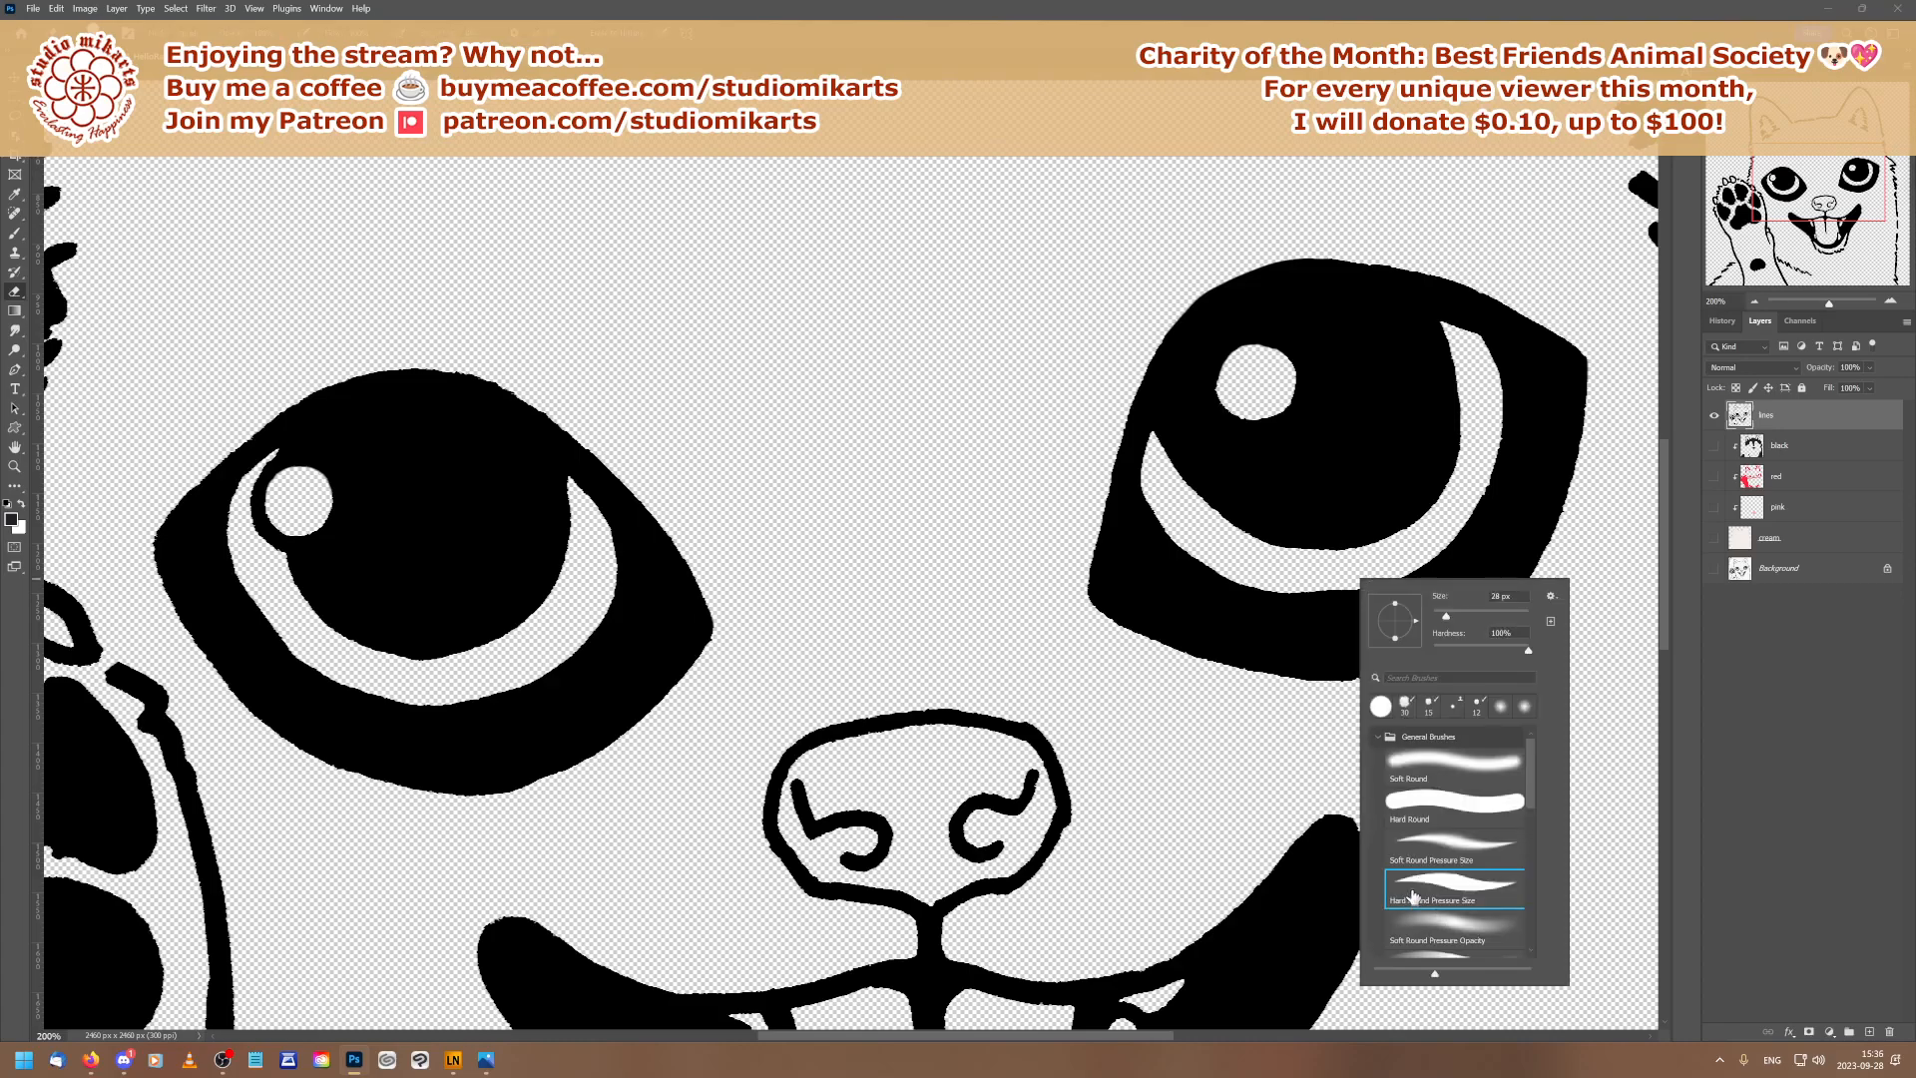
left_click_drag(1498, 400, 1476, 511)
mouse_move(1467, 352)
left_mouse_down()
mouse_move(1497, 460)
mouse_move(1429, 561)
mouse_move(1481, 497)
mouse_move(1351, 593)
mouse_move(1445, 549)
mouse_move(1290, 587)
mouse_move(1346, 594)
mouse_move(1391, 581)
mouse_move(1256, 588)
mouse_move(1354, 592)
mouse_move(1255, 584)
left_mouse_up()
mouse_move(1150, 439)
left_mouse_down()
mouse_move(1135, 548)
mouse_move(1158, 499)
mouse_move(1143, 533)
mouse_move(1212, 575)
left_mouse_up()
mouse_move(1212, 575)
left_mouse_down()
mouse_move(1154, 544)
mouse_move(1136, 560)
mouse_move(1250, 592)
mouse_move(1177, 572)
left_mouse_up()
mouse_move(1509, 377)
left_mouse_down()
mouse_move(1484, 350)
mouse_move(1532, 374)
mouse_move(1516, 383)
mouse_move(1536, 387)
mouse_move(1537, 444)
mouse_move(1507, 466)
mouse_move(1517, 429)
mouse_move(1483, 545)
mouse_move(1410, 594)
mouse_move(1449, 558)
mouse_move(1434, 582)
mouse_move(1347, 599)
mouse_move(1440, 586)
mouse_move(1375, 603)
left_mouse_up()
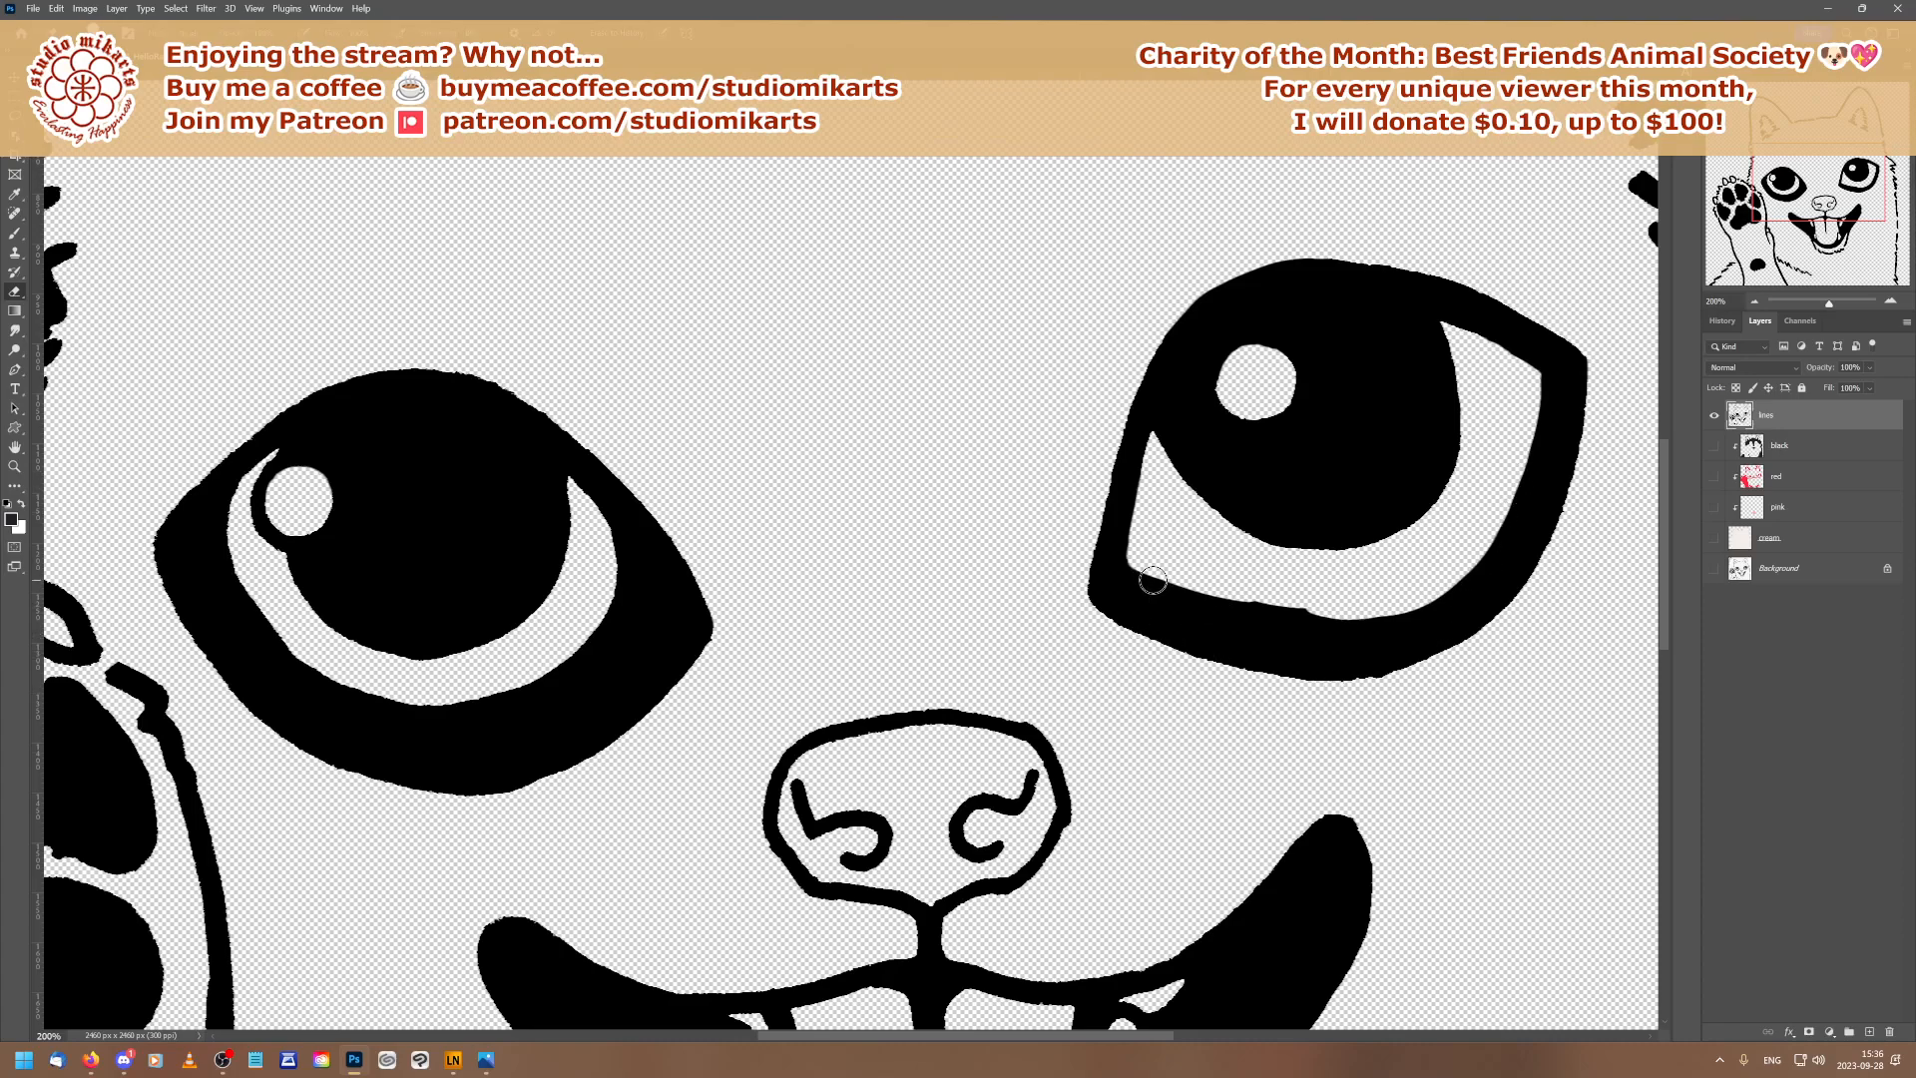
mouse_move(1130, 563)
left_mouse_down()
mouse_move(1197, 604)
mouse_move(1342, 620)
mouse_move(1146, 564)
mouse_move(1164, 578)
left_mouse_up()
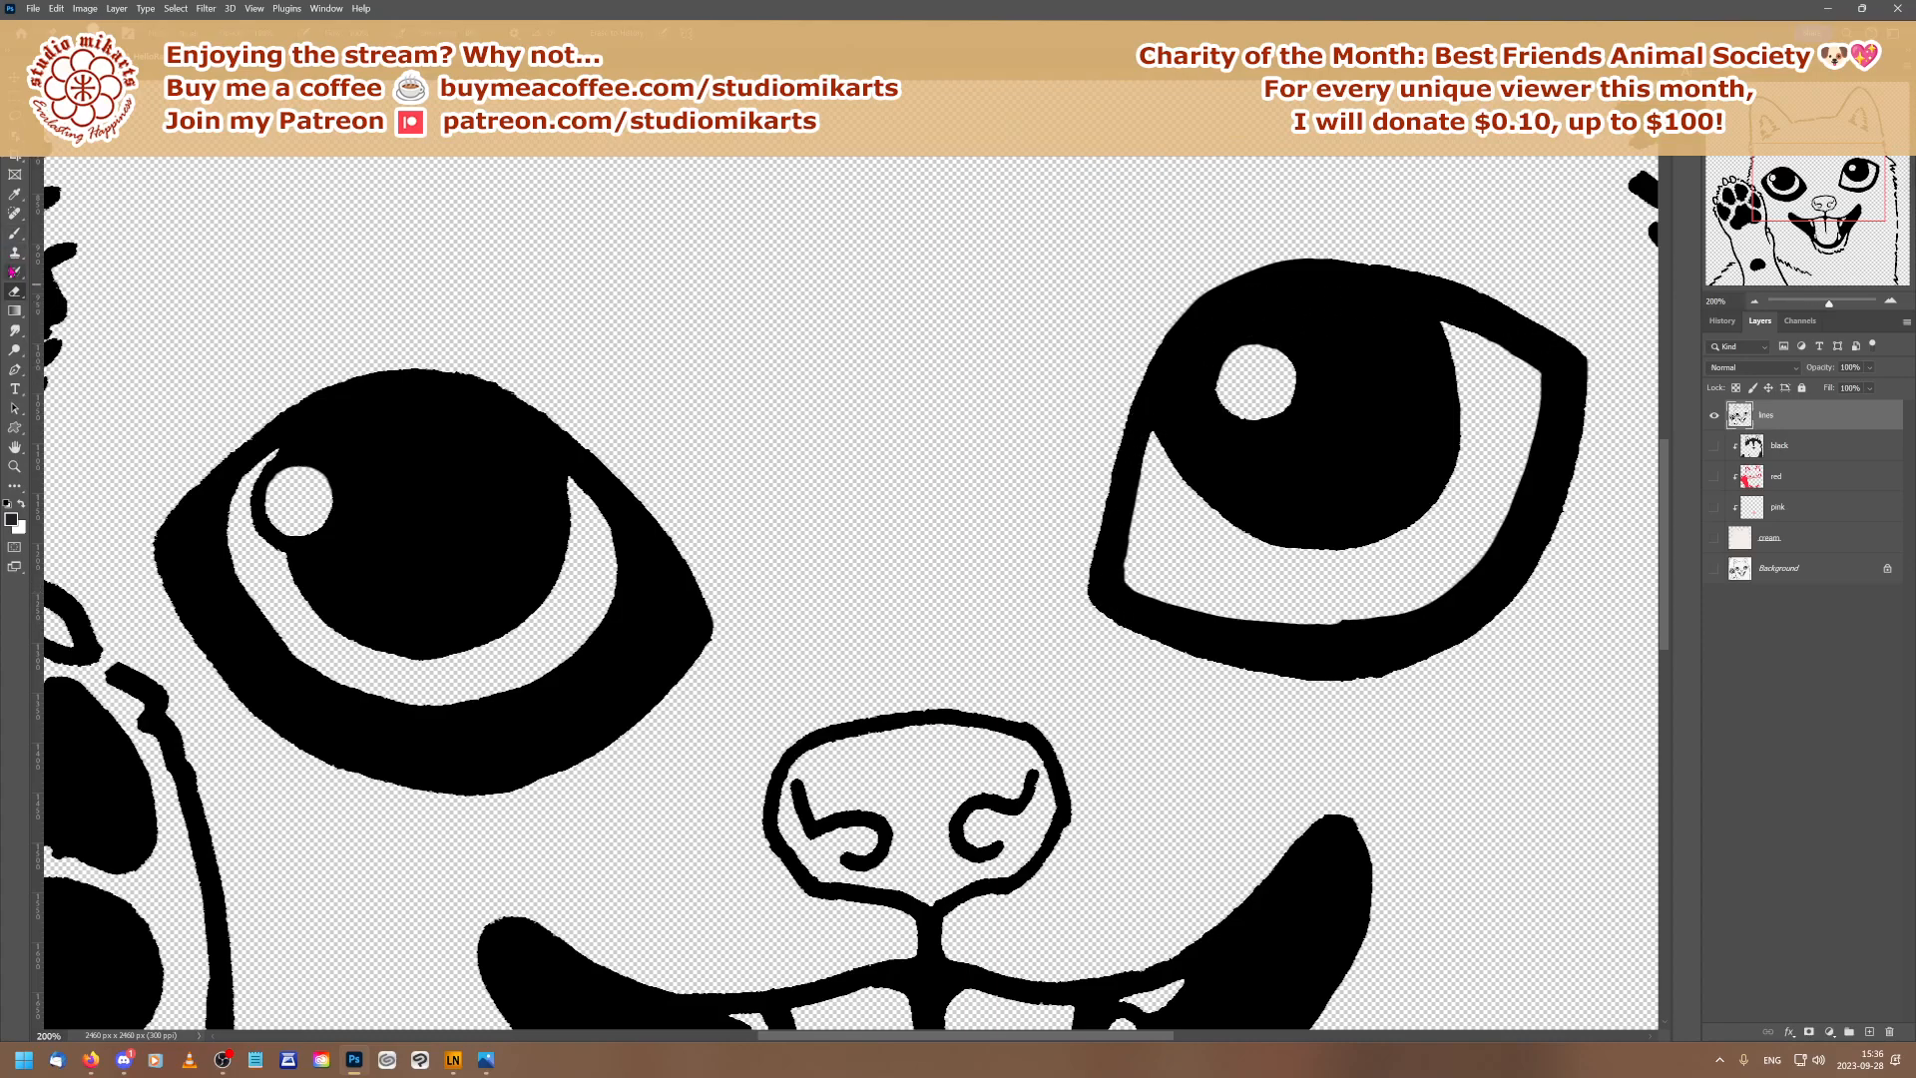
Switch to the Brush tool and set the foreground colour to pure black
left_click(15, 232)
right_click(1147, 431)
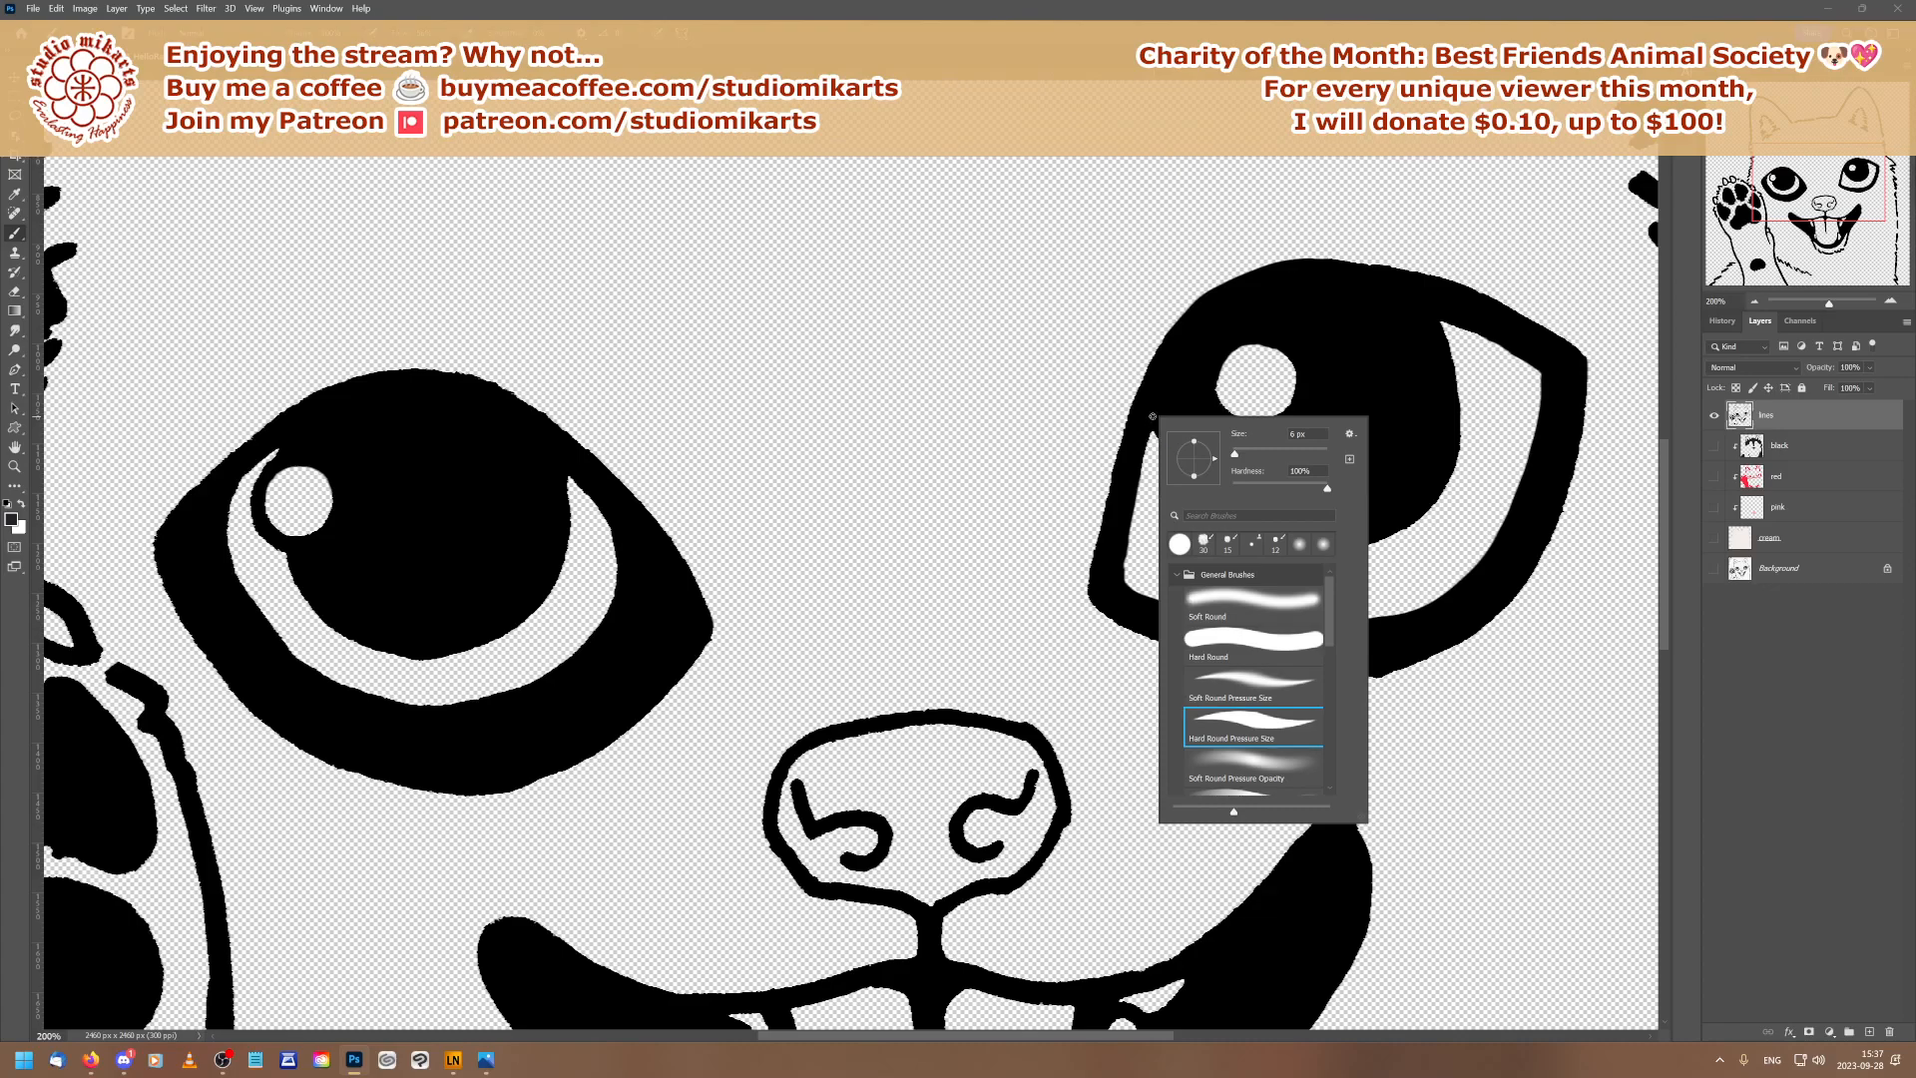
left_click(1151, 421)
key("ctrl+z")
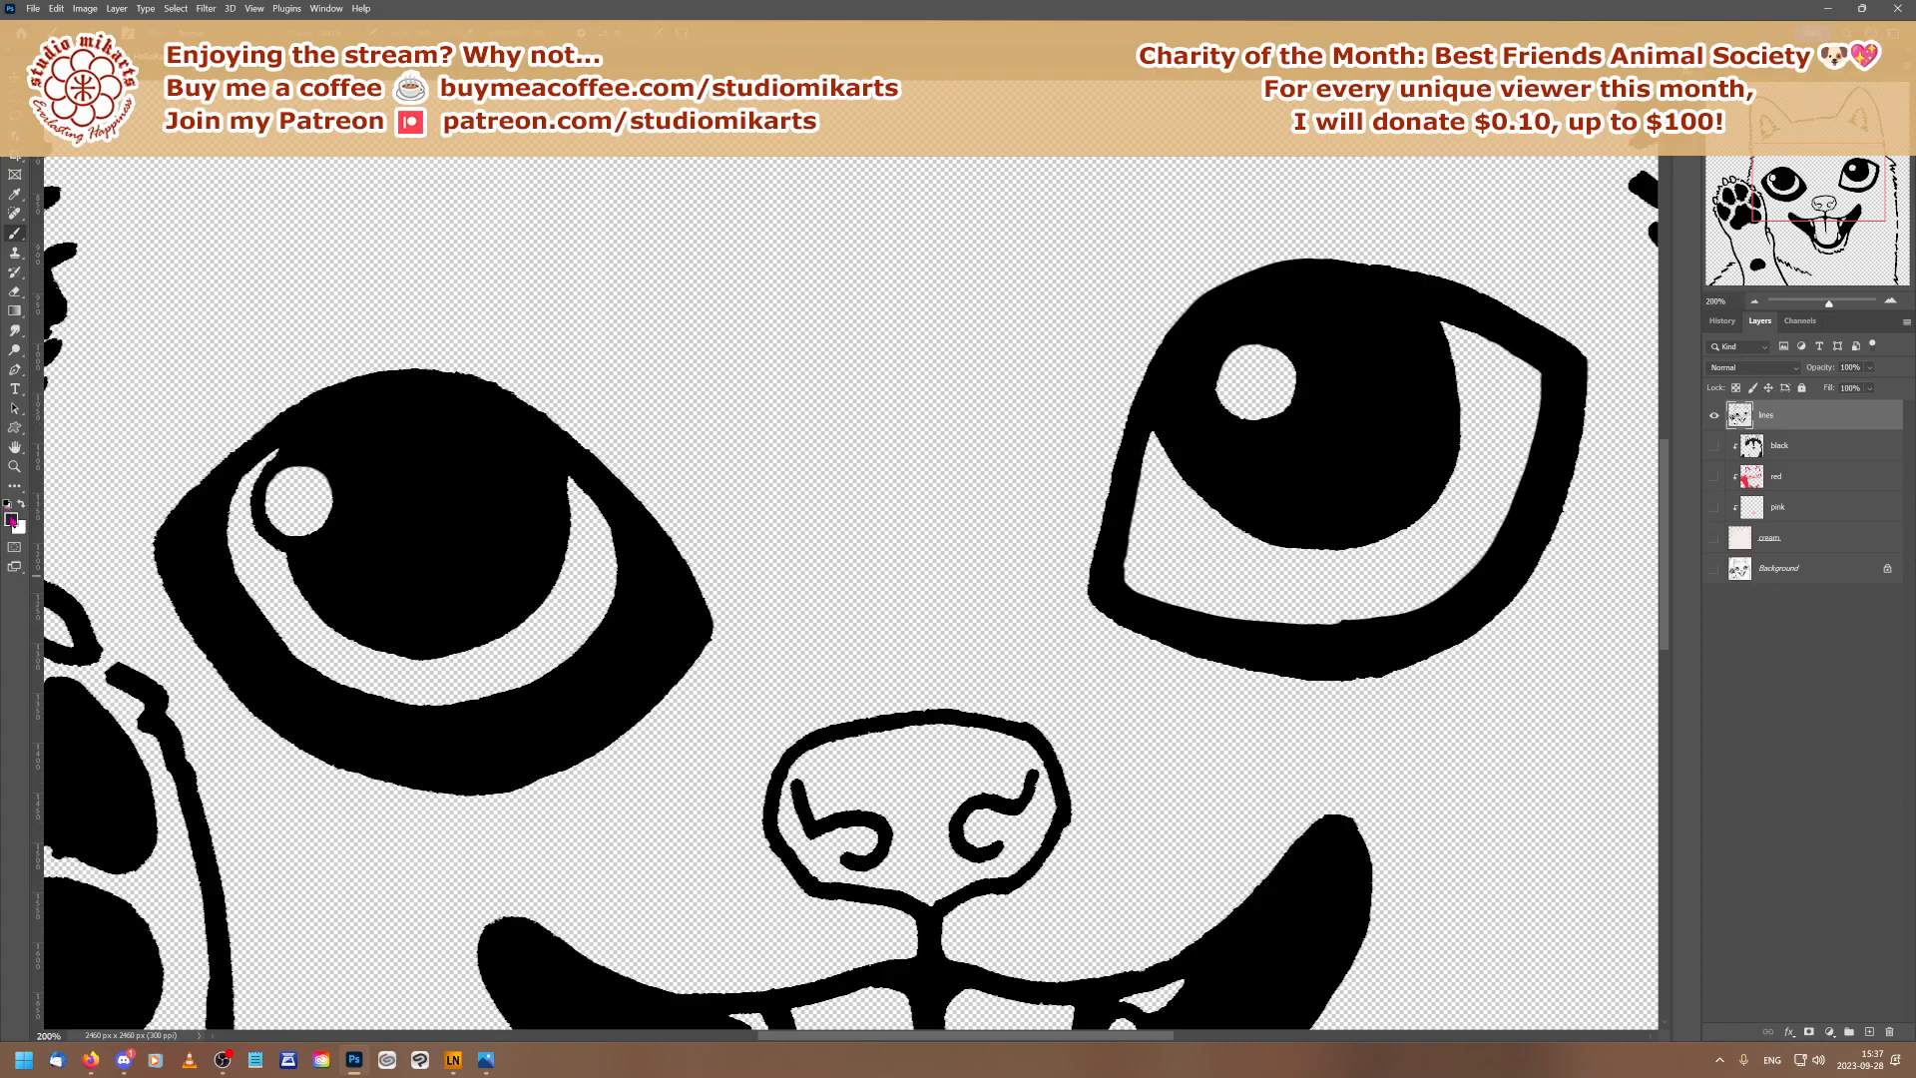
left_click(12, 518)
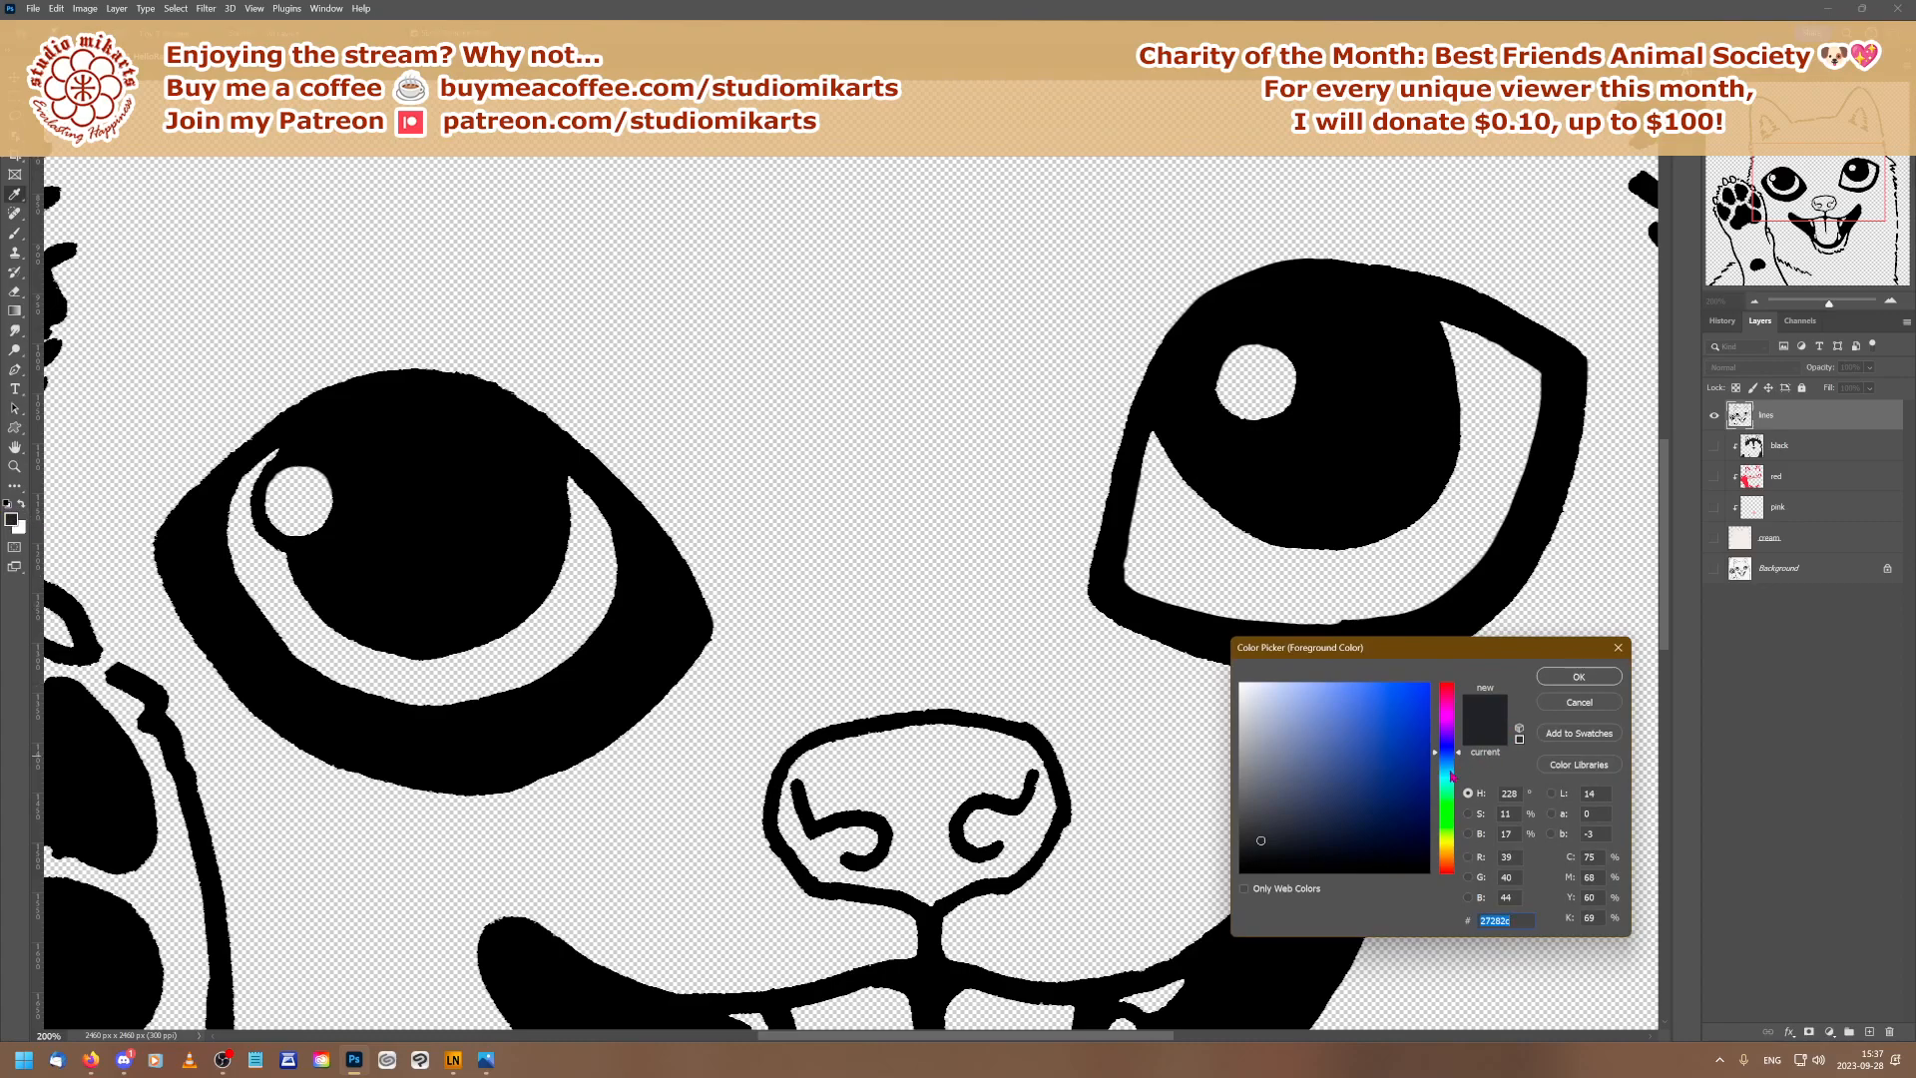
left_click_drag(1297, 858, 1459, 918)
left_click(1562, 680)
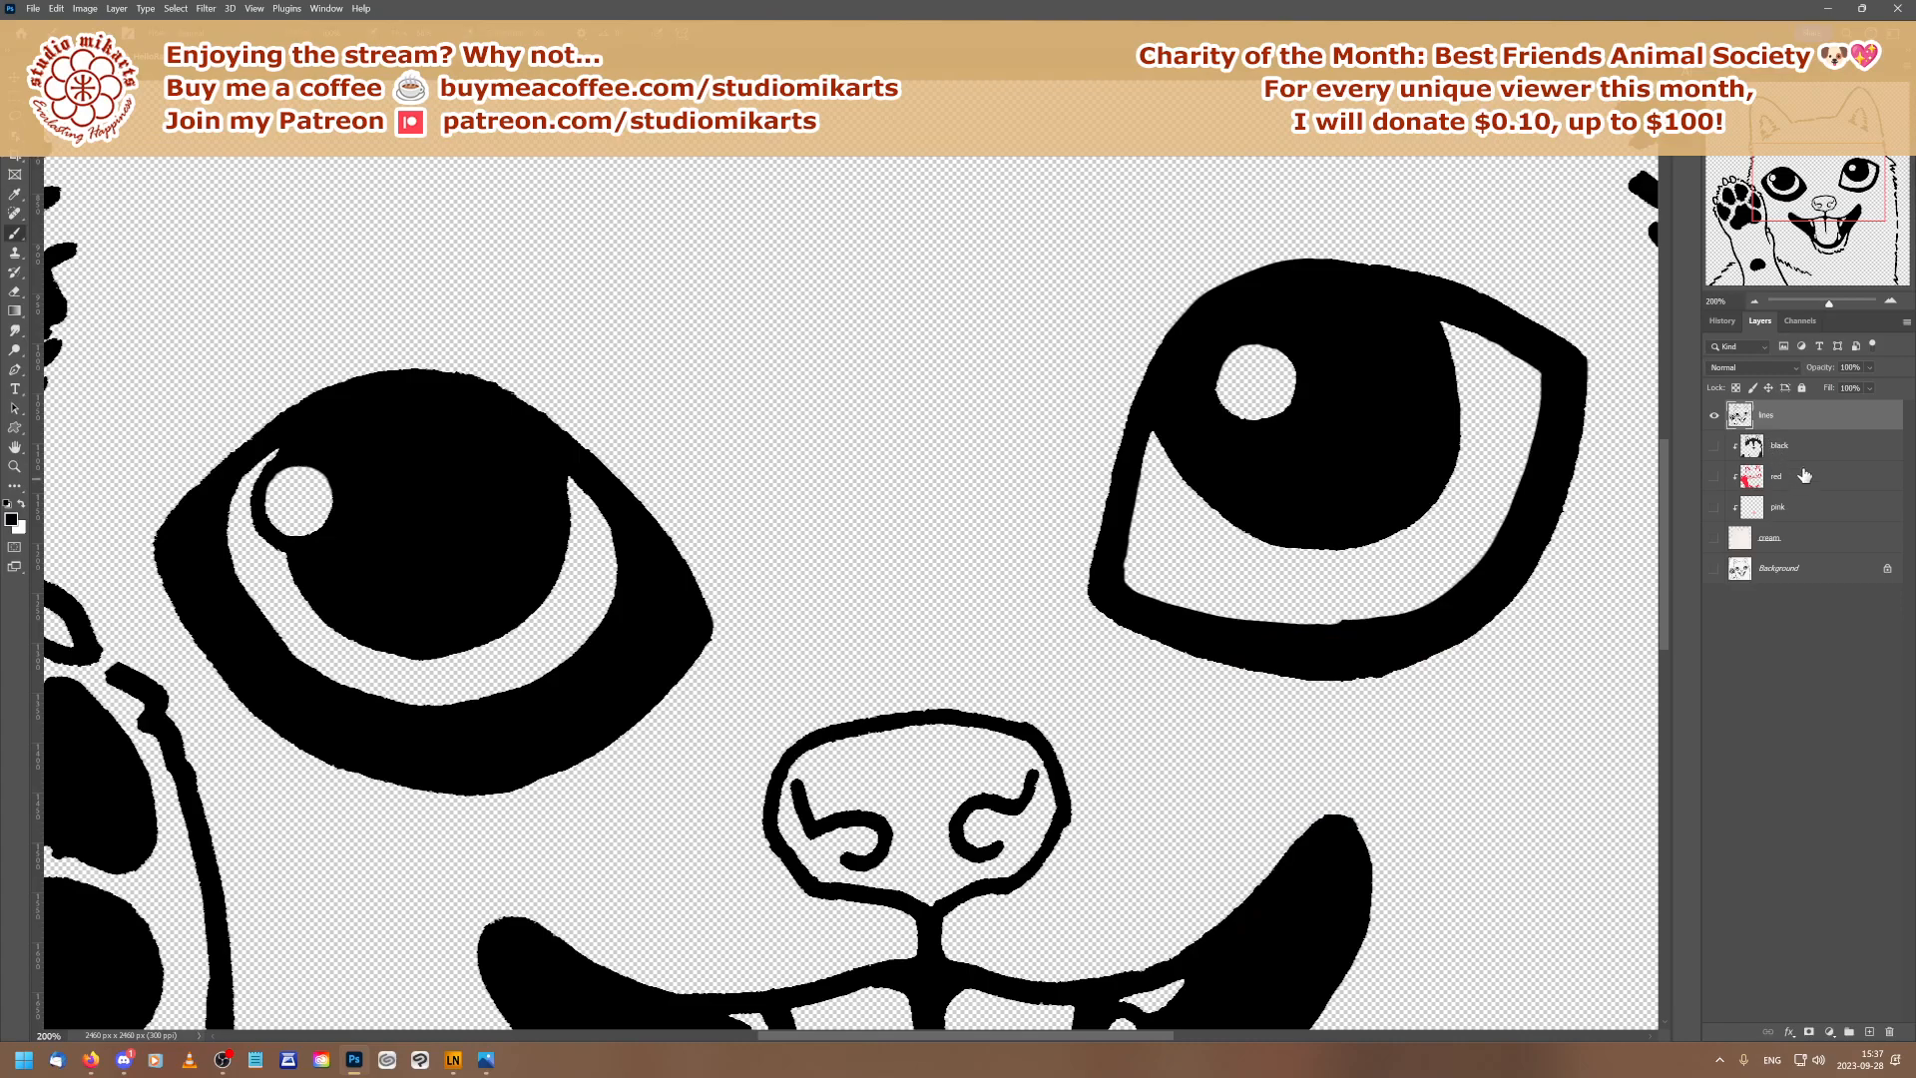
Enlarge the brush and even out the inner side and upper corner of the right-hand eye's outline with black strokes
right_click(1151, 435)
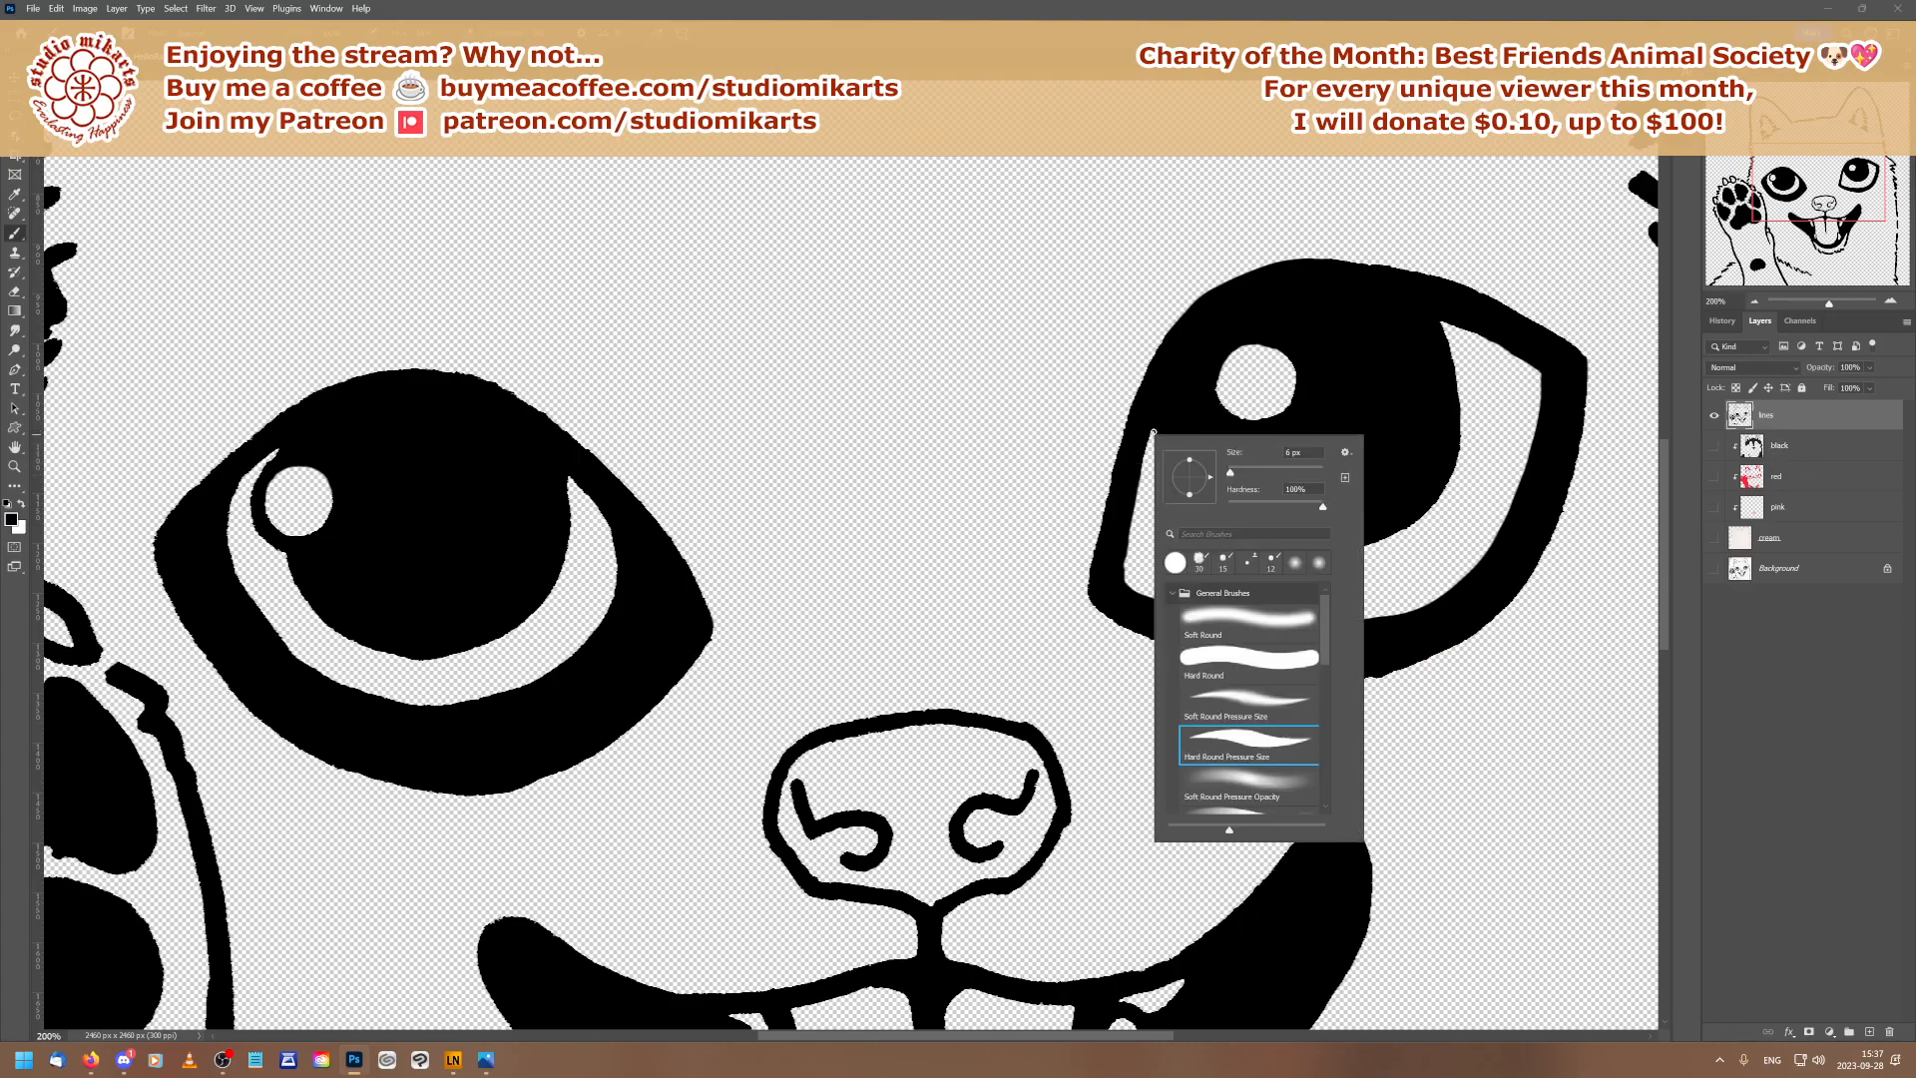
left_click(1240, 475)
left_click(1167, 399)
left_click_drag(1165, 395, 1128, 513)
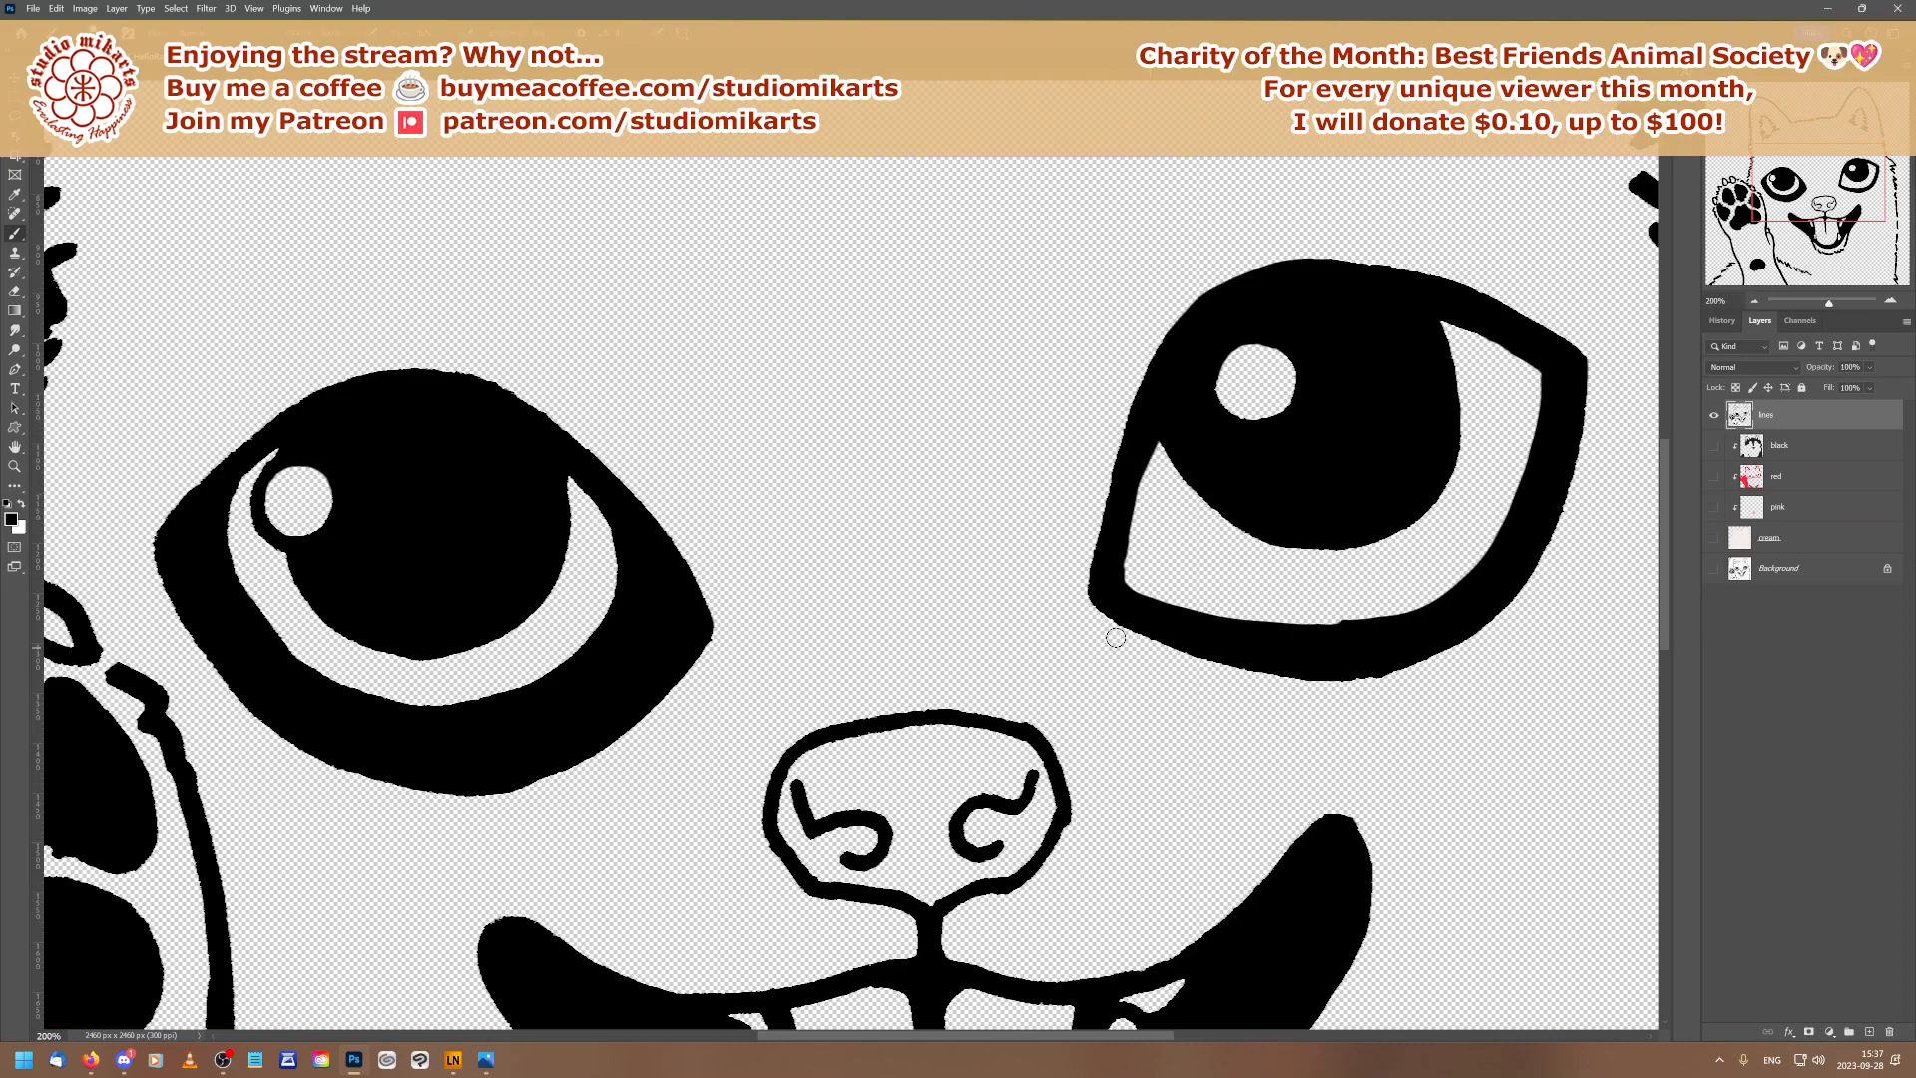
left_click_drag(1161, 422, 1119, 563)
left_click_drag(1131, 491, 1117, 558)
mouse_move(1129, 467)
left_mouse_down()
mouse_move(1107, 534)
mouse_move(1122, 450)
mouse_move(1105, 541)
mouse_move(1119, 464)
mouse_move(1129, 571)
left_mouse_up()
left_click_drag(1152, 442, 1119, 583)
left_click_drag(1518, 344, 1452, 322)
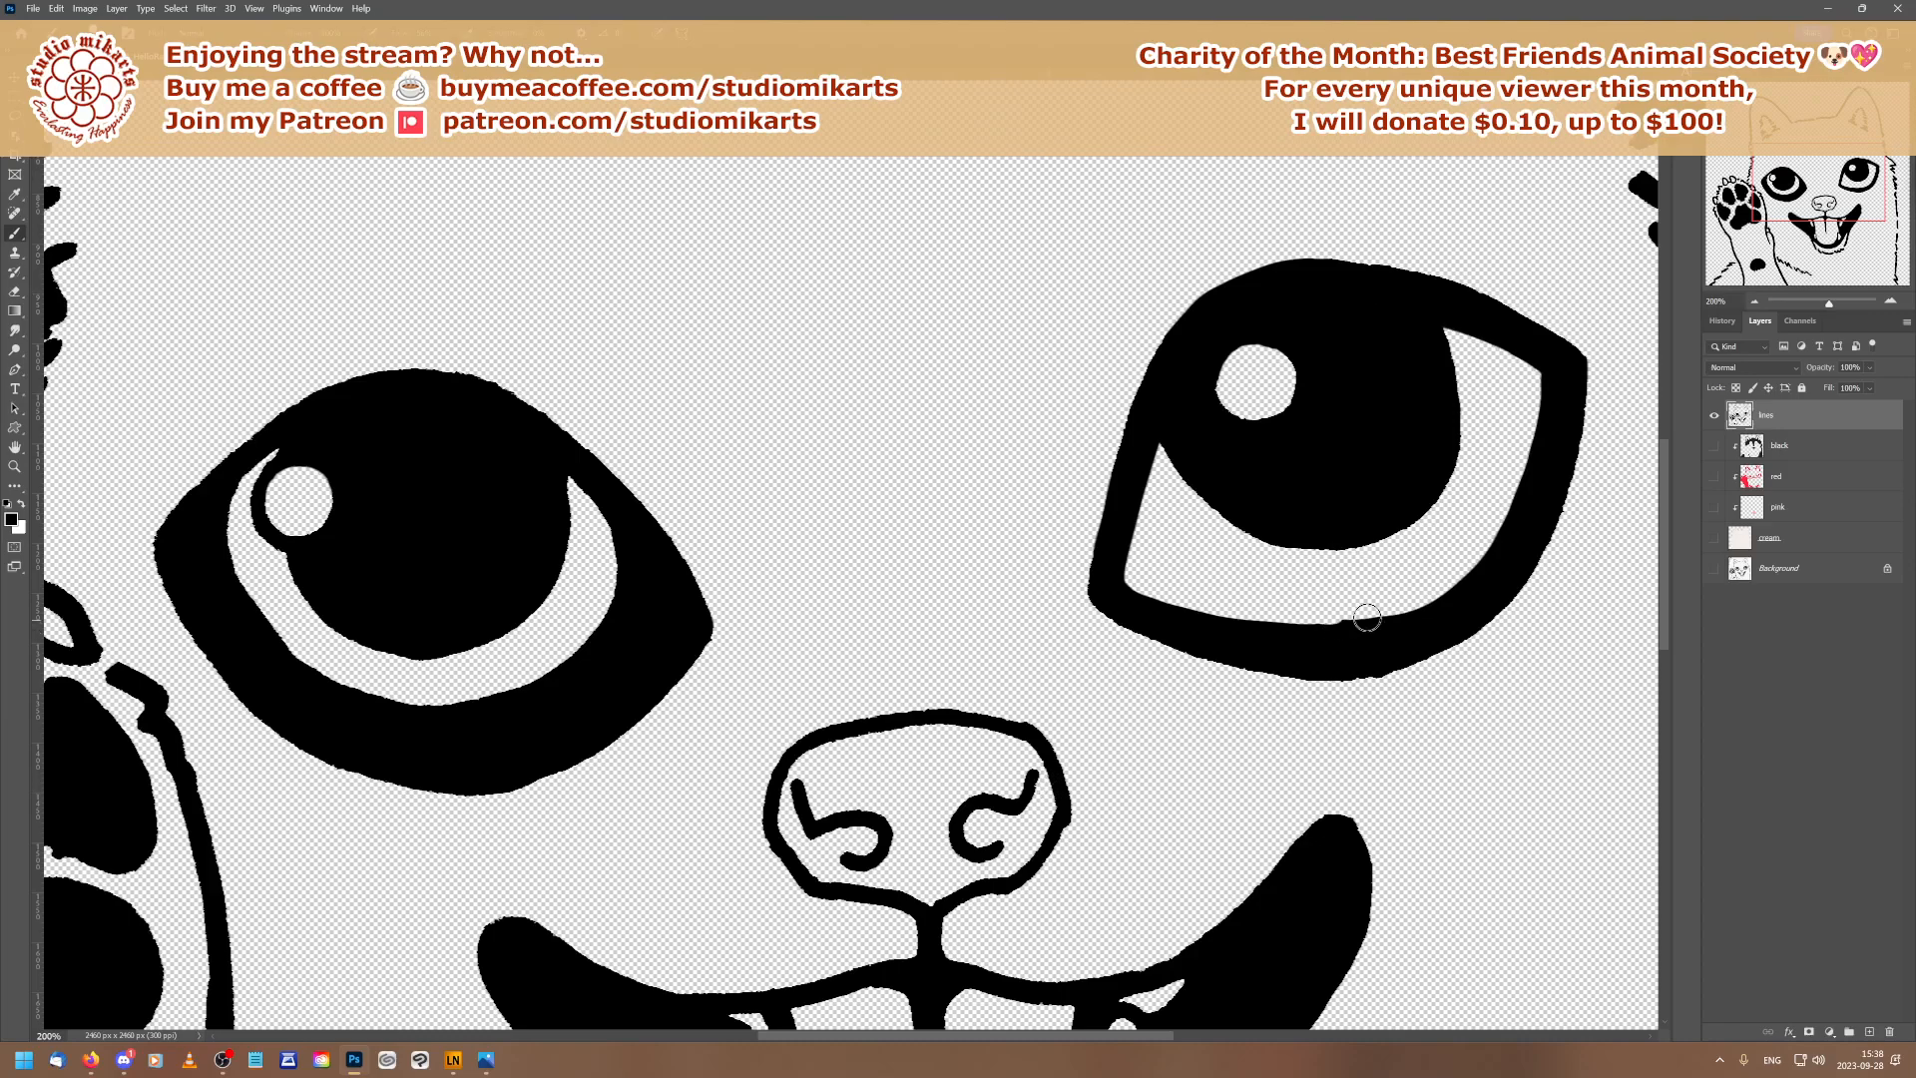
Trim the lower inner edge of the right-hand eye's outline into a smooth, even curve
key("]")
mouse_move(1427, 593)
left_mouse_down()
mouse_move(1358, 618)
mouse_move(1405, 608)
mouse_move(1226, 610)
mouse_move(1306, 625)
mouse_move(1256, 616)
left_mouse_up()
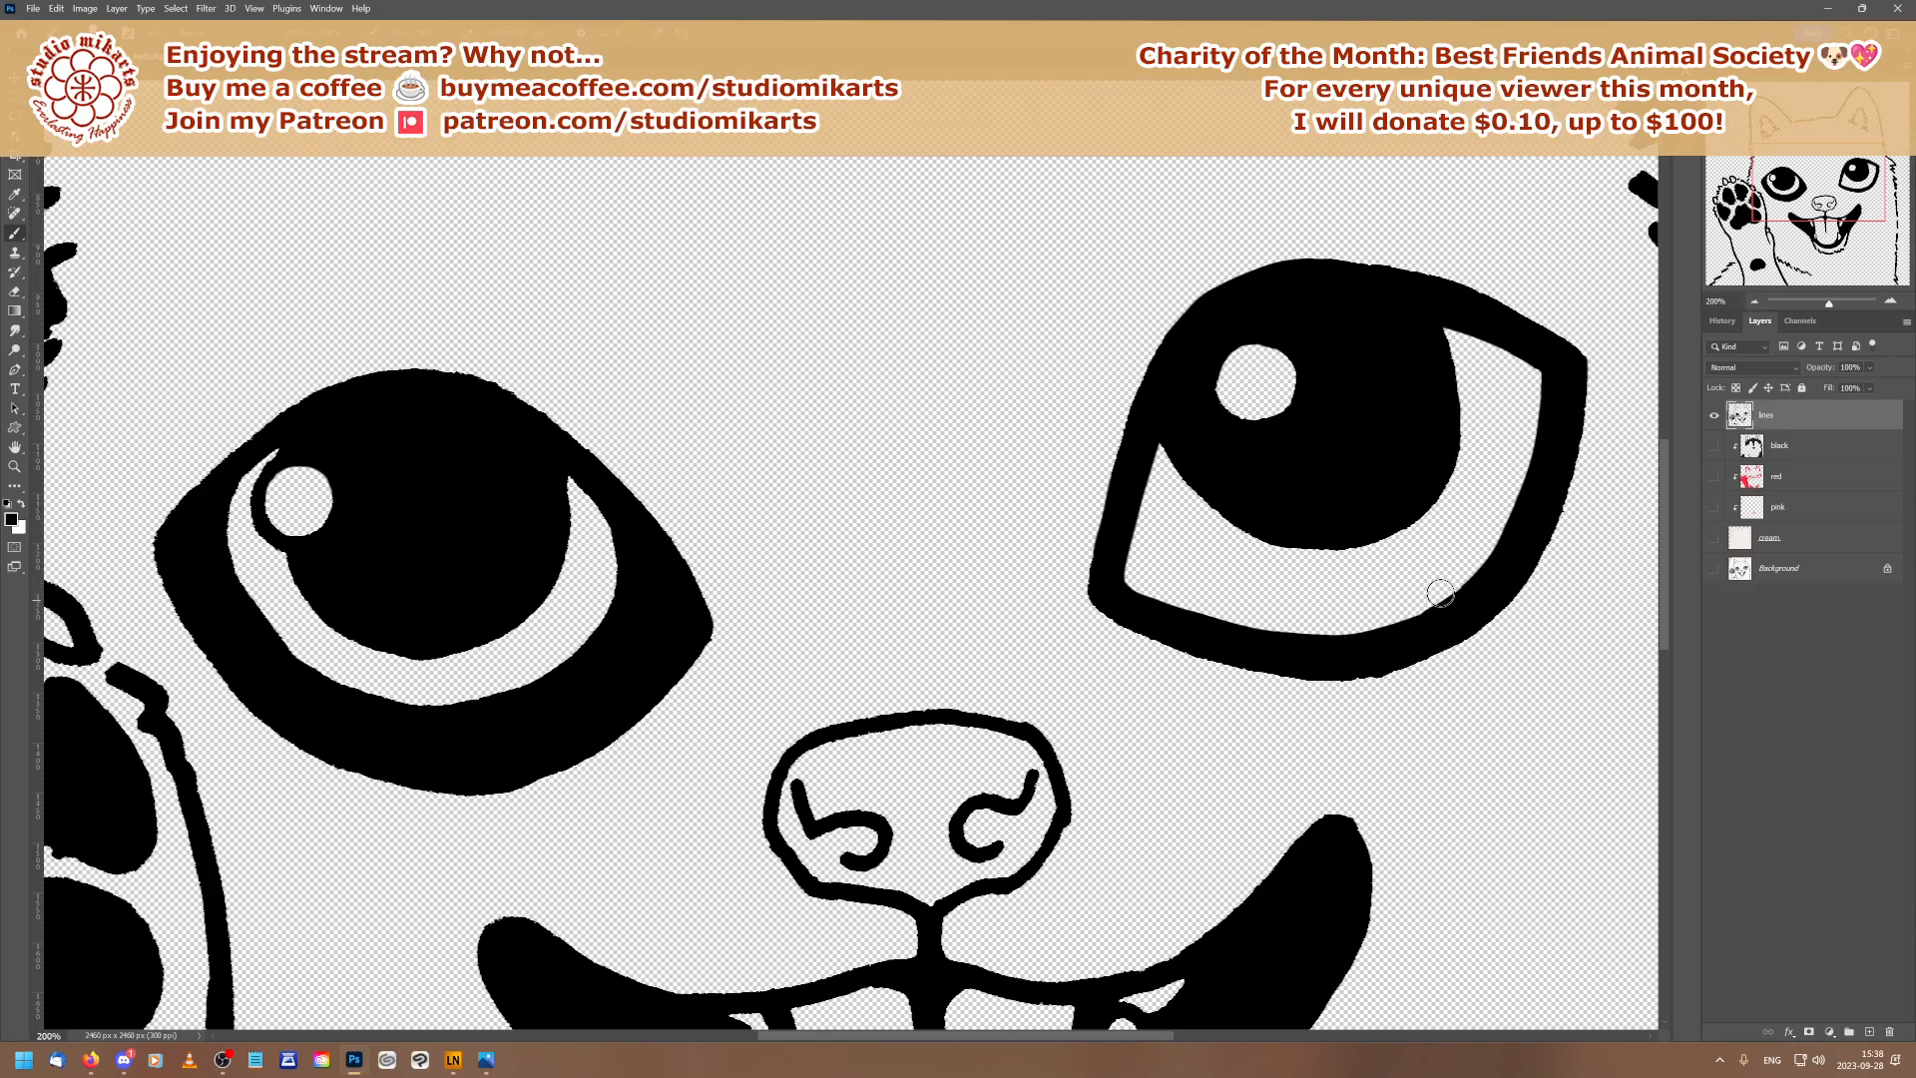
left_click_drag(1411, 608, 1508, 509)
mouse_move(1482, 574)
left_mouse_down()
mouse_move(1514, 515)
mouse_move(1465, 590)
left_mouse_up()
Clear the inner black around the iris of the left-hand eye, leaving an even outline along its lower edge
left_click_drag(1782, 200, 1770, 205)
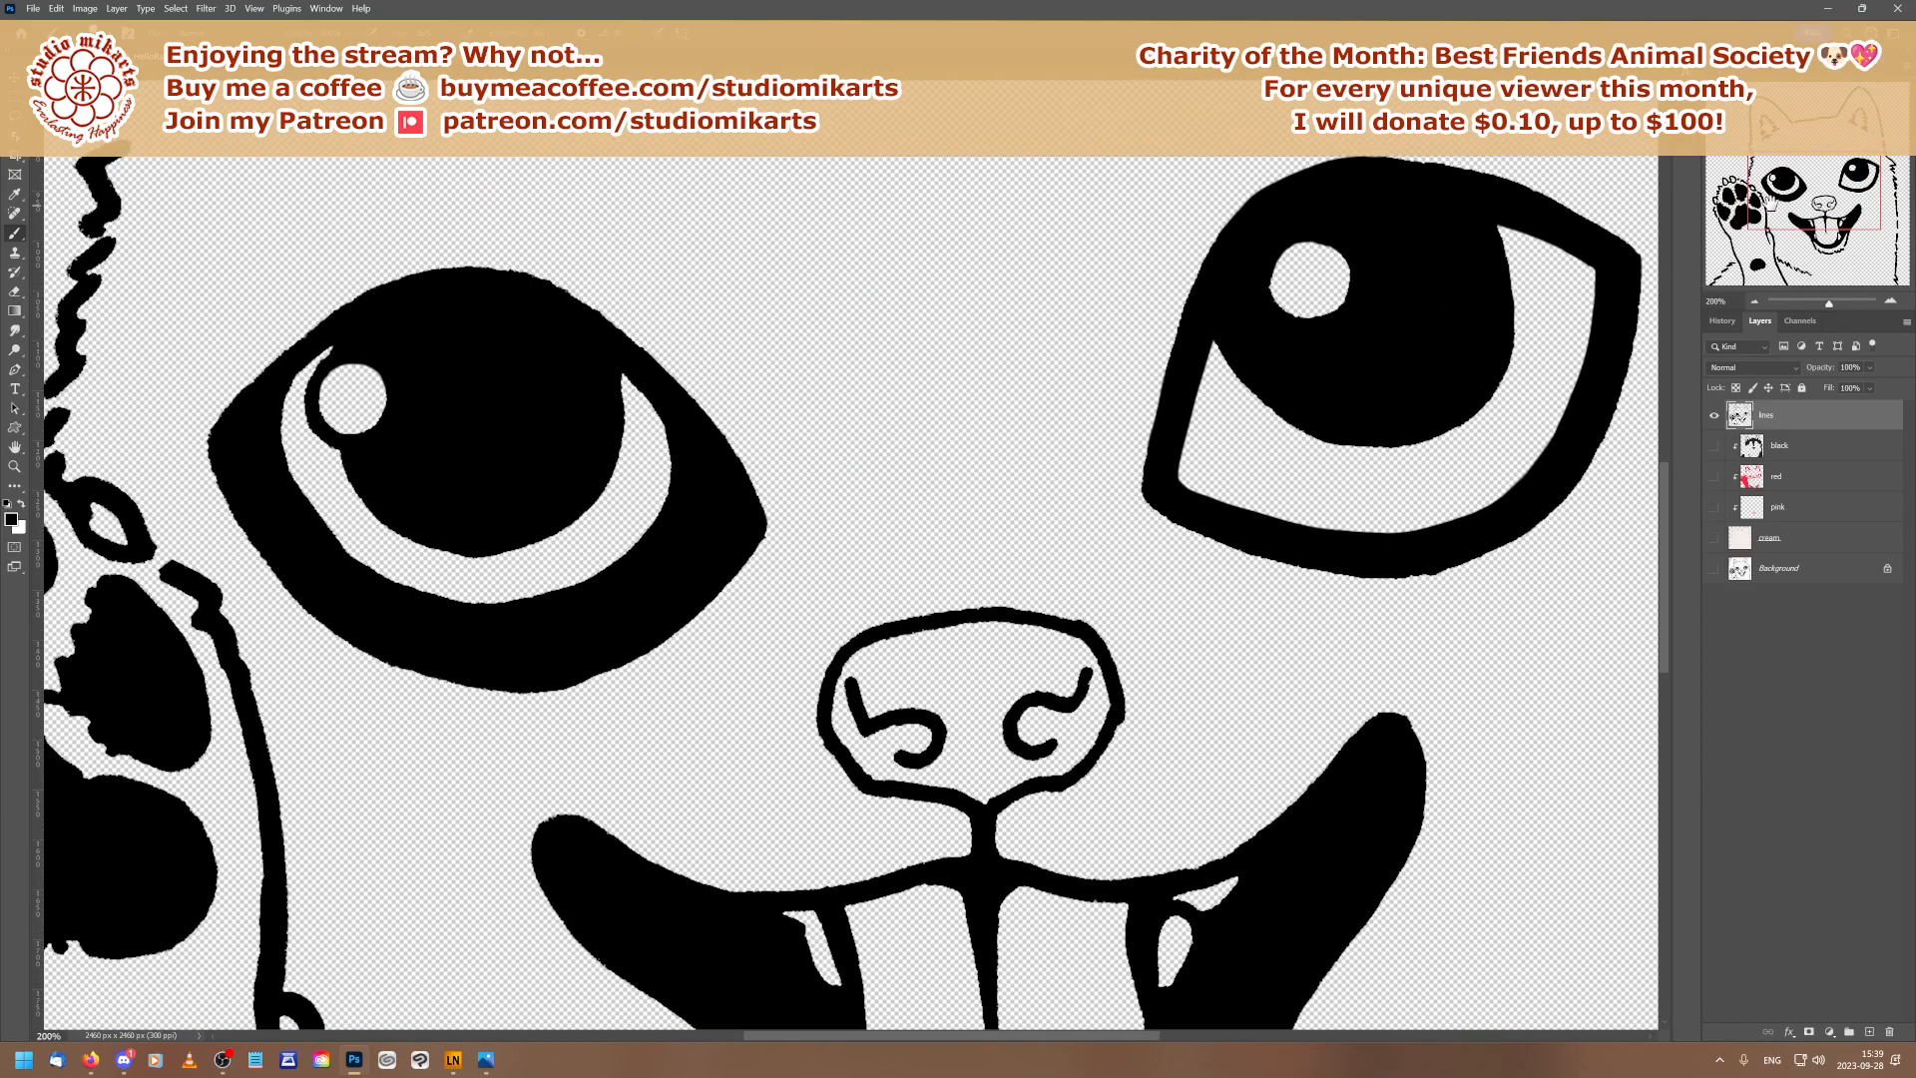
mouse_move(291, 393)
left_mouse_down()
mouse_move(283, 447)
mouse_move(297, 381)
mouse_move(254, 429)
mouse_move(258, 455)
mouse_move(338, 544)
left_mouse_up()
mouse_move(279, 419)
left_mouse_down()
mouse_move(363, 552)
mouse_move(269, 472)
mouse_move(284, 507)
mouse_move(383, 587)
mouse_move(482, 616)
mouse_move(550, 591)
left_mouse_up()
mouse_move(637, 400)
left_mouse_down()
mouse_move(673, 451)
mouse_move(639, 402)
mouse_move(714, 506)
mouse_move(674, 471)
mouse_move(661, 514)
mouse_move(533, 590)
mouse_move(683, 521)
mouse_move(660, 549)
mouse_move(709, 505)
mouse_move(667, 557)
mouse_move(603, 599)
mouse_move(505, 620)
mouse_move(564, 578)
left_mouse_up()
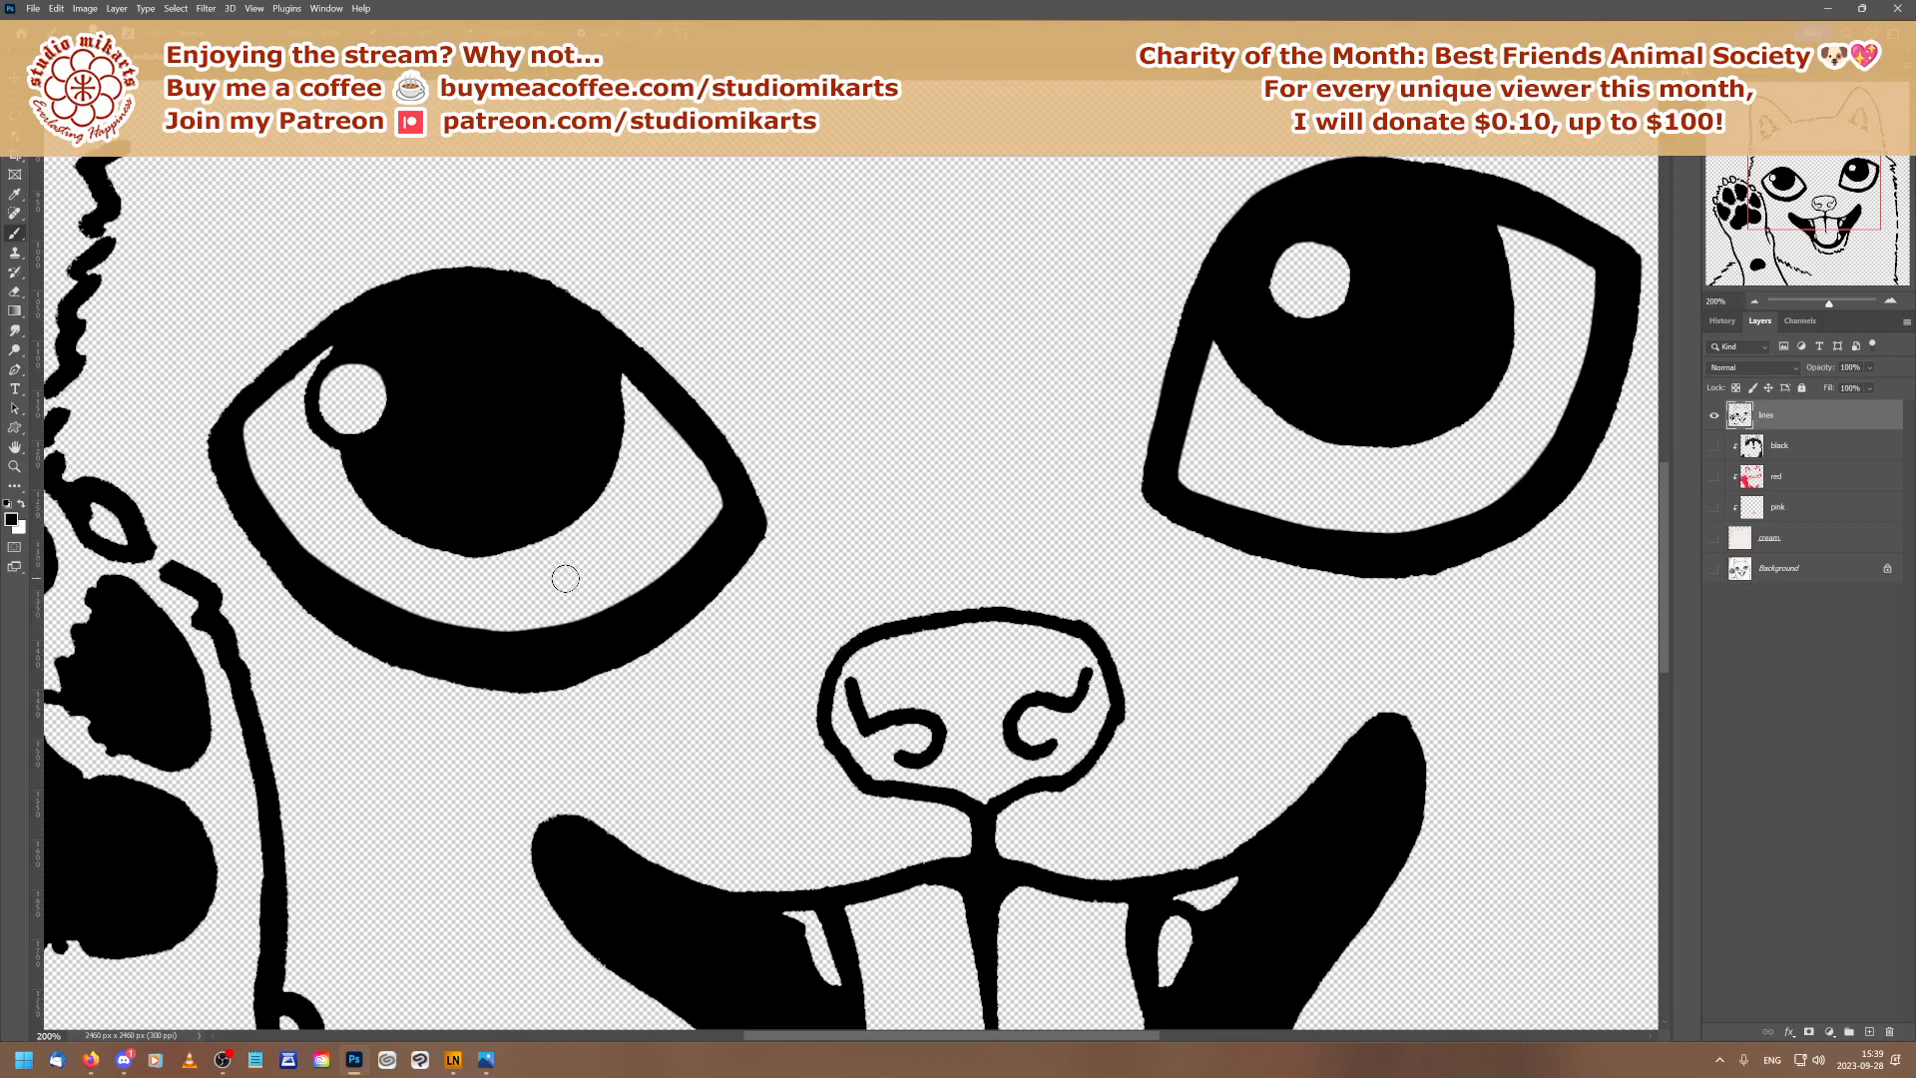
mouse_move(291, 512)
left_mouse_down()
mouse_move(383, 605)
mouse_move(492, 642)
mouse_move(645, 559)
left_mouse_up()
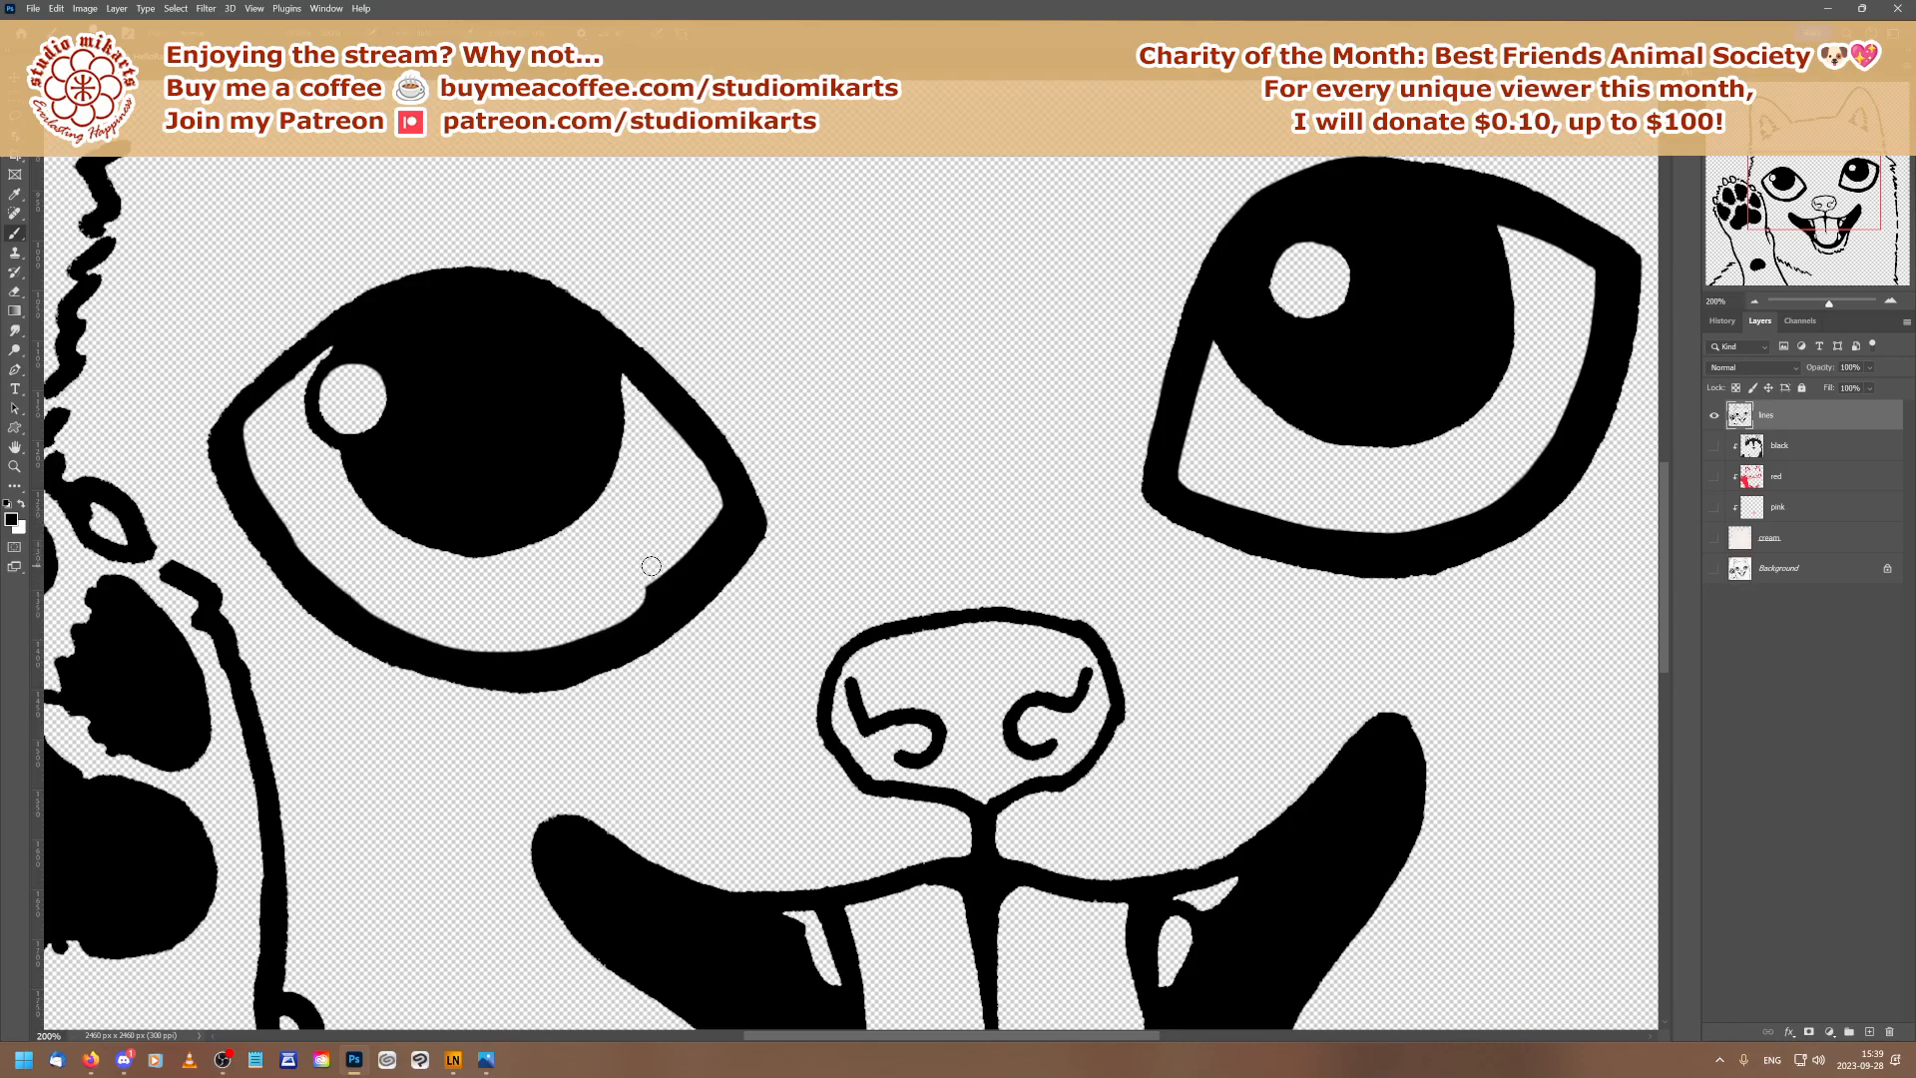
mouse_move(538, 639)
left_mouse_down()
mouse_move(634, 599)
mouse_move(503, 642)
mouse_move(649, 575)
mouse_move(701, 502)
mouse_move(720, 514)
mouse_move(707, 535)
mouse_move(611, 605)
mouse_move(640, 591)
mouse_move(670, 440)
left_mouse_up()
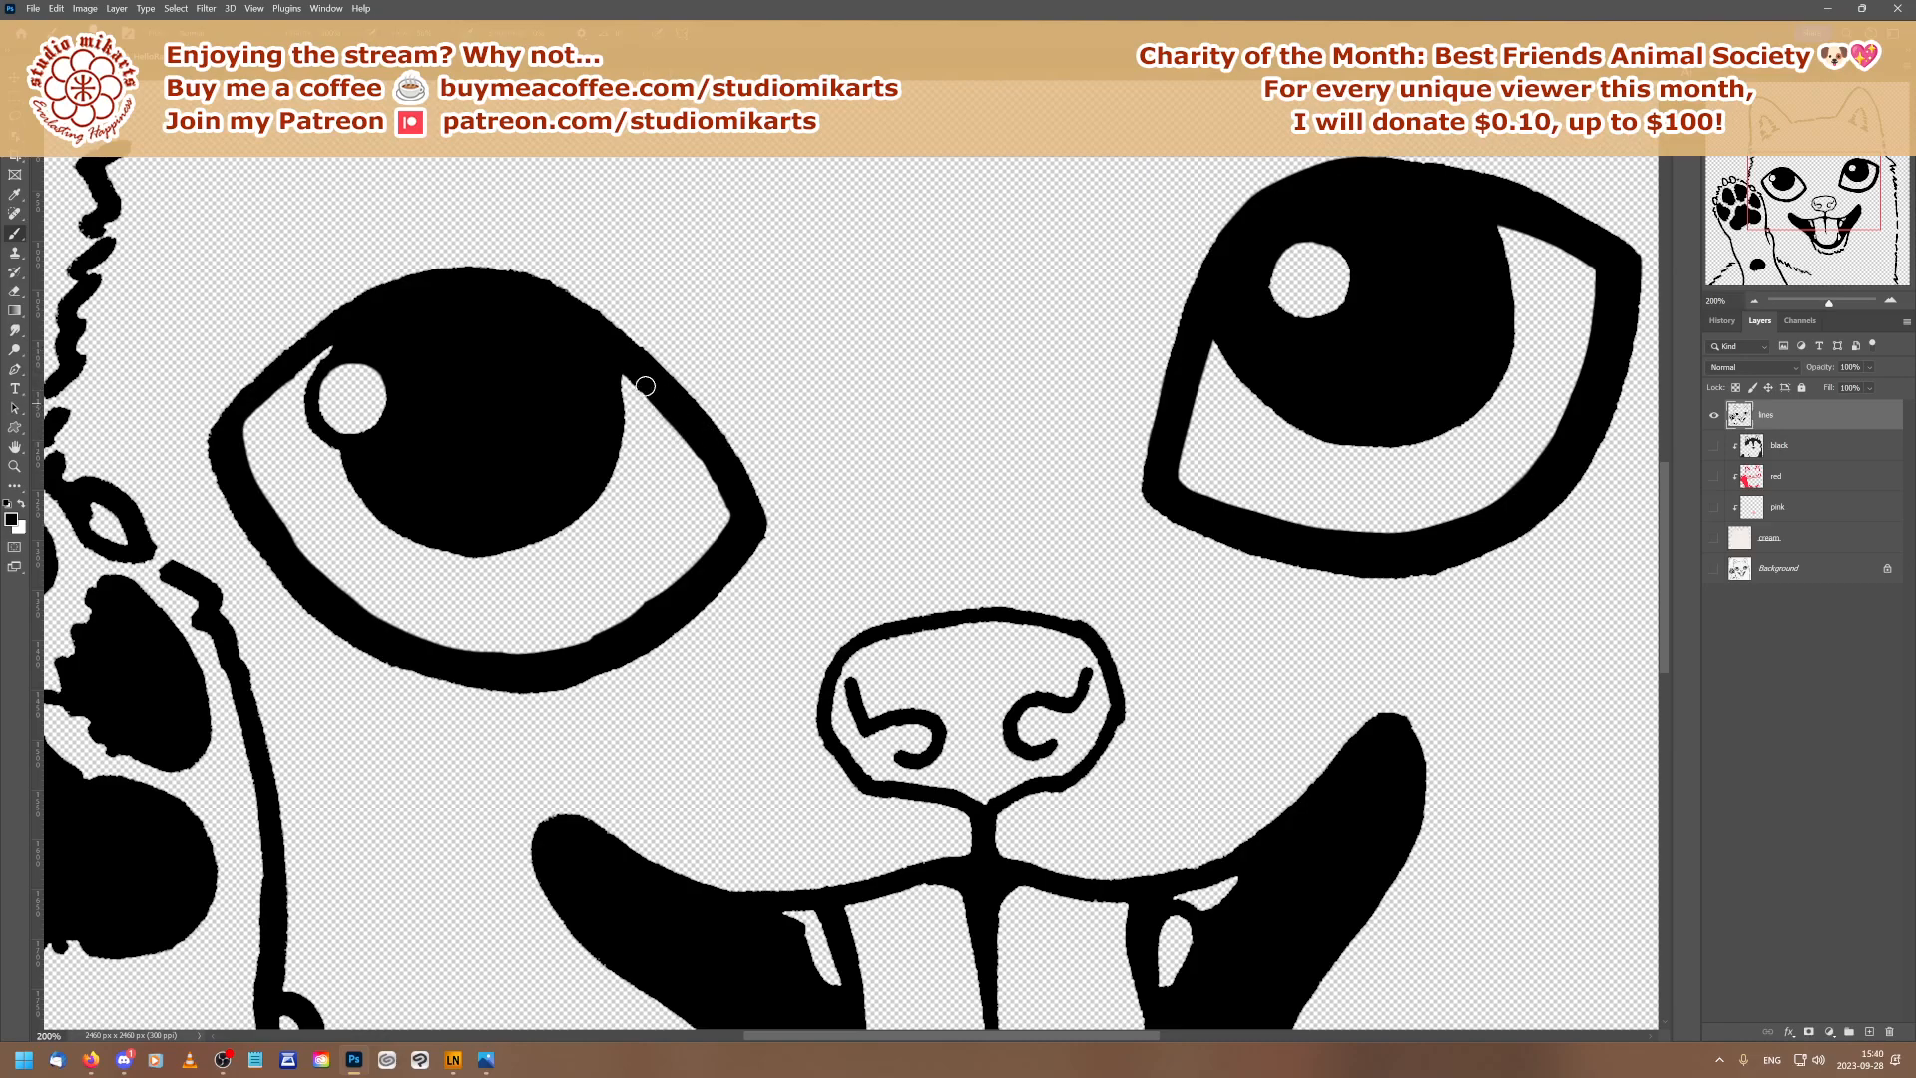
Smooth the upper inner edges of the left-hand eye's outline and thicken the line beside the highlight
left_click_drag(643, 388, 633, 383)
left_click_drag(699, 461, 672, 426)
left_click_drag(723, 503, 692, 442)
left_click_drag(376, 316, 234, 432)
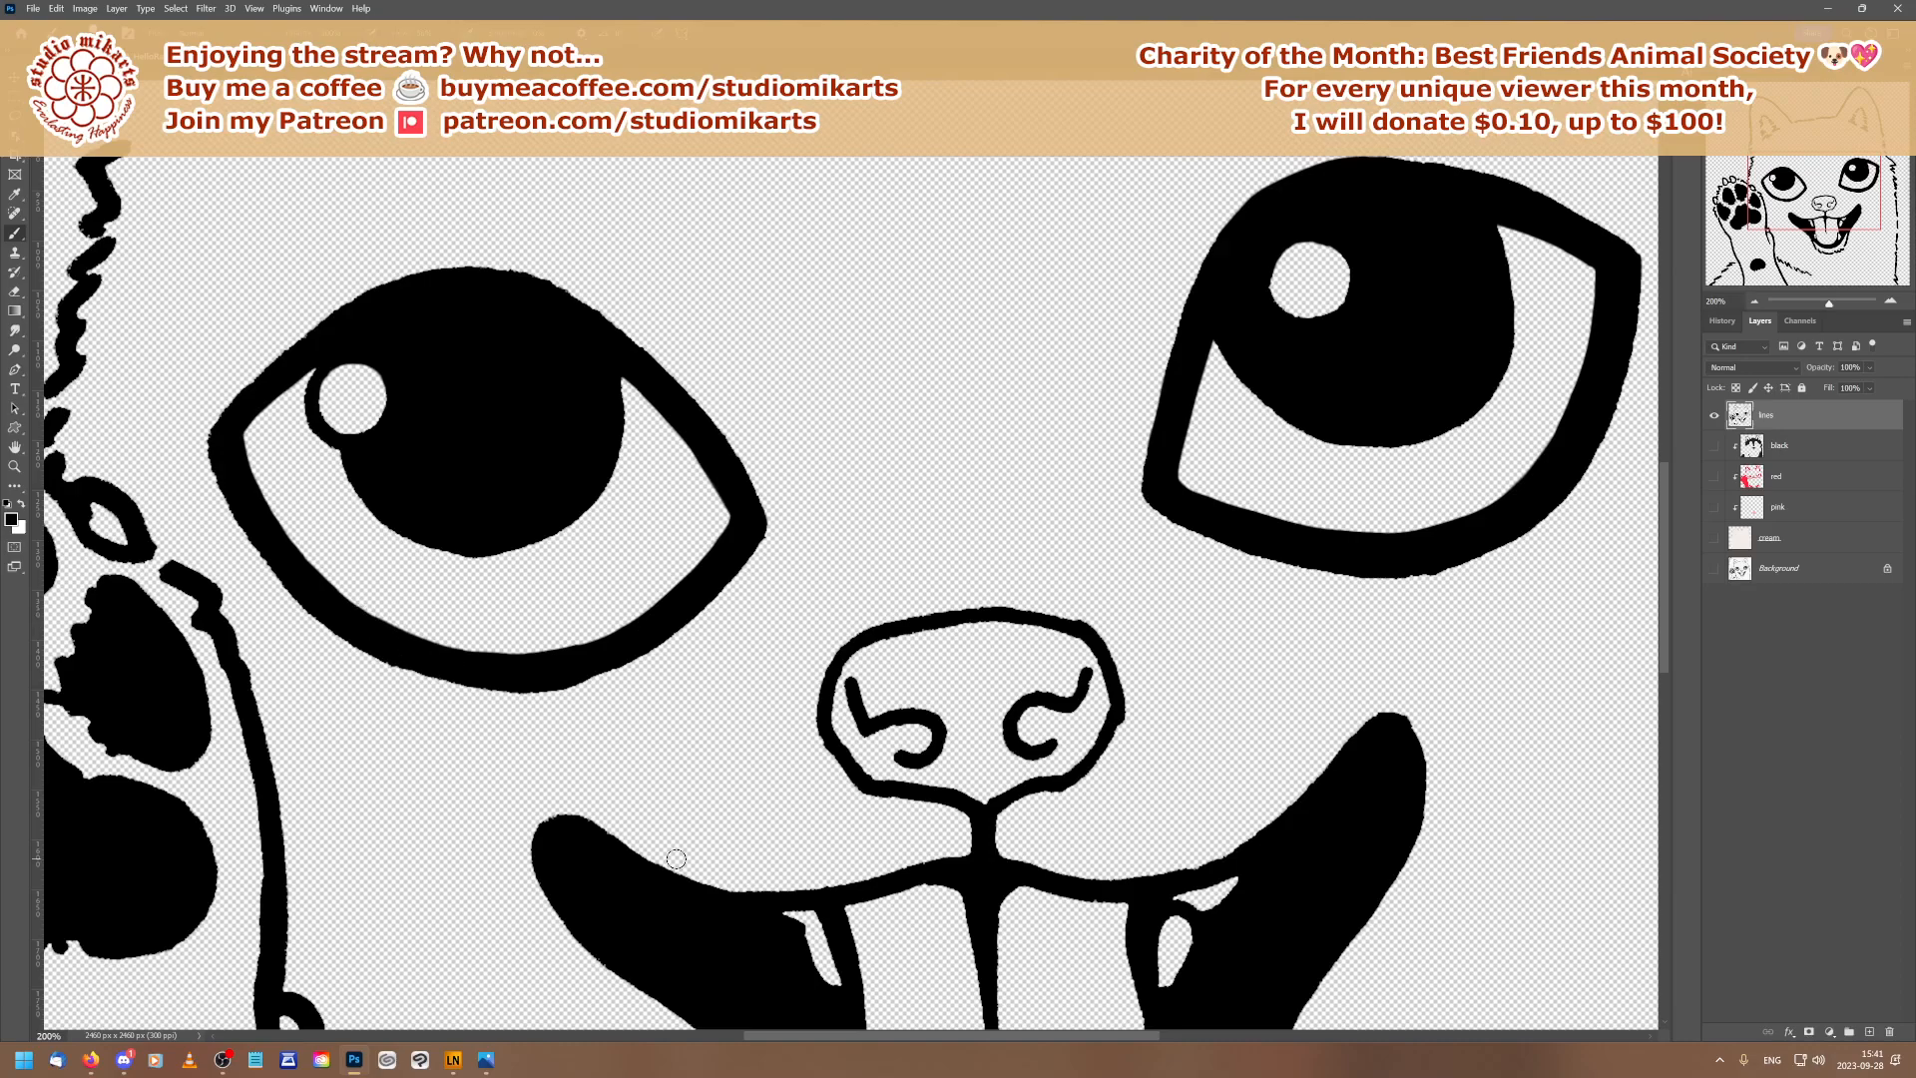
left_click_drag(308, 362, 238, 432)
Thicken the inner side of the right-hand eye's outline beside the pupil with short black strokes
left_click_drag(1197, 370, 1224, 310)
mouse_move(1185, 410)
left_mouse_down()
mouse_move(1224, 324)
mouse_move(1206, 359)
left_mouse_up()
left_click(1178, 449)
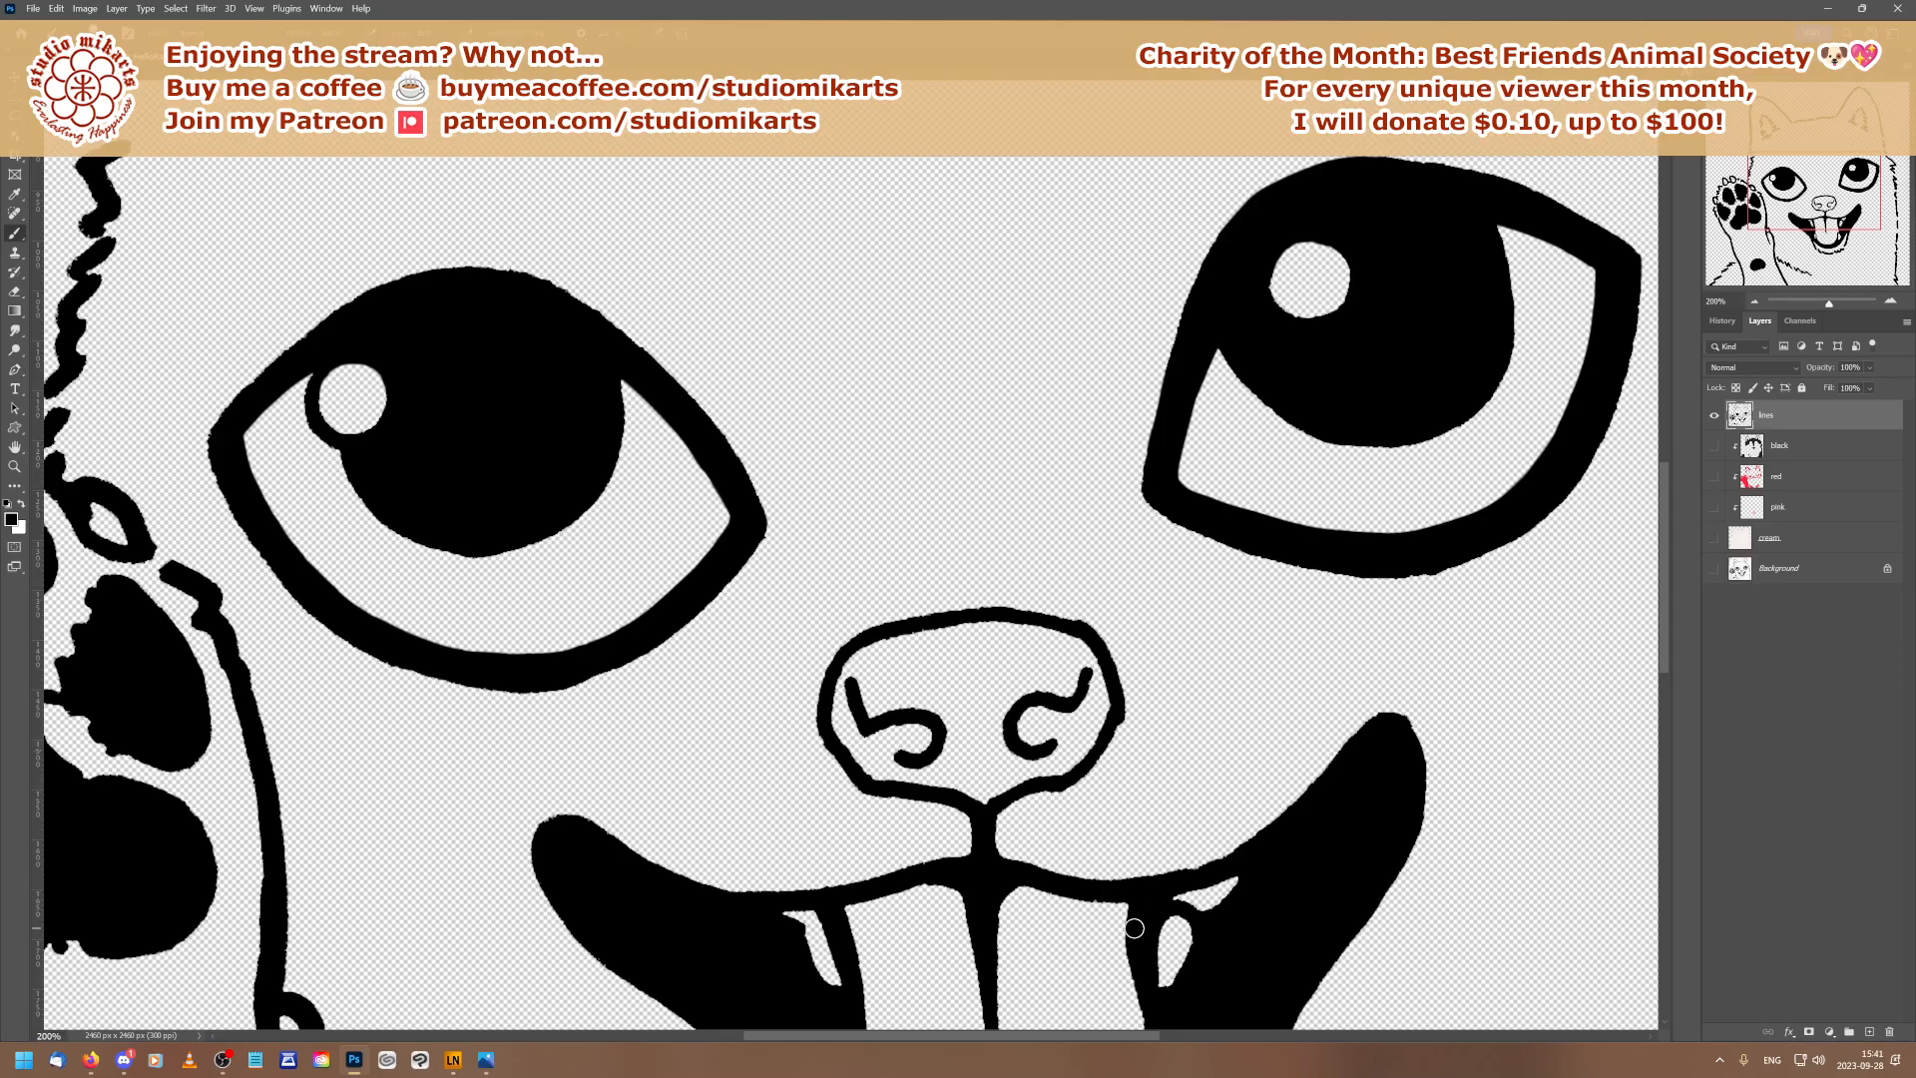
left_click(1135, 928)
Examine the reworked eyes in the context of the whole line drawing, and the right-hand eye close up
left_click(1755, 302)
left_click(1755, 302)
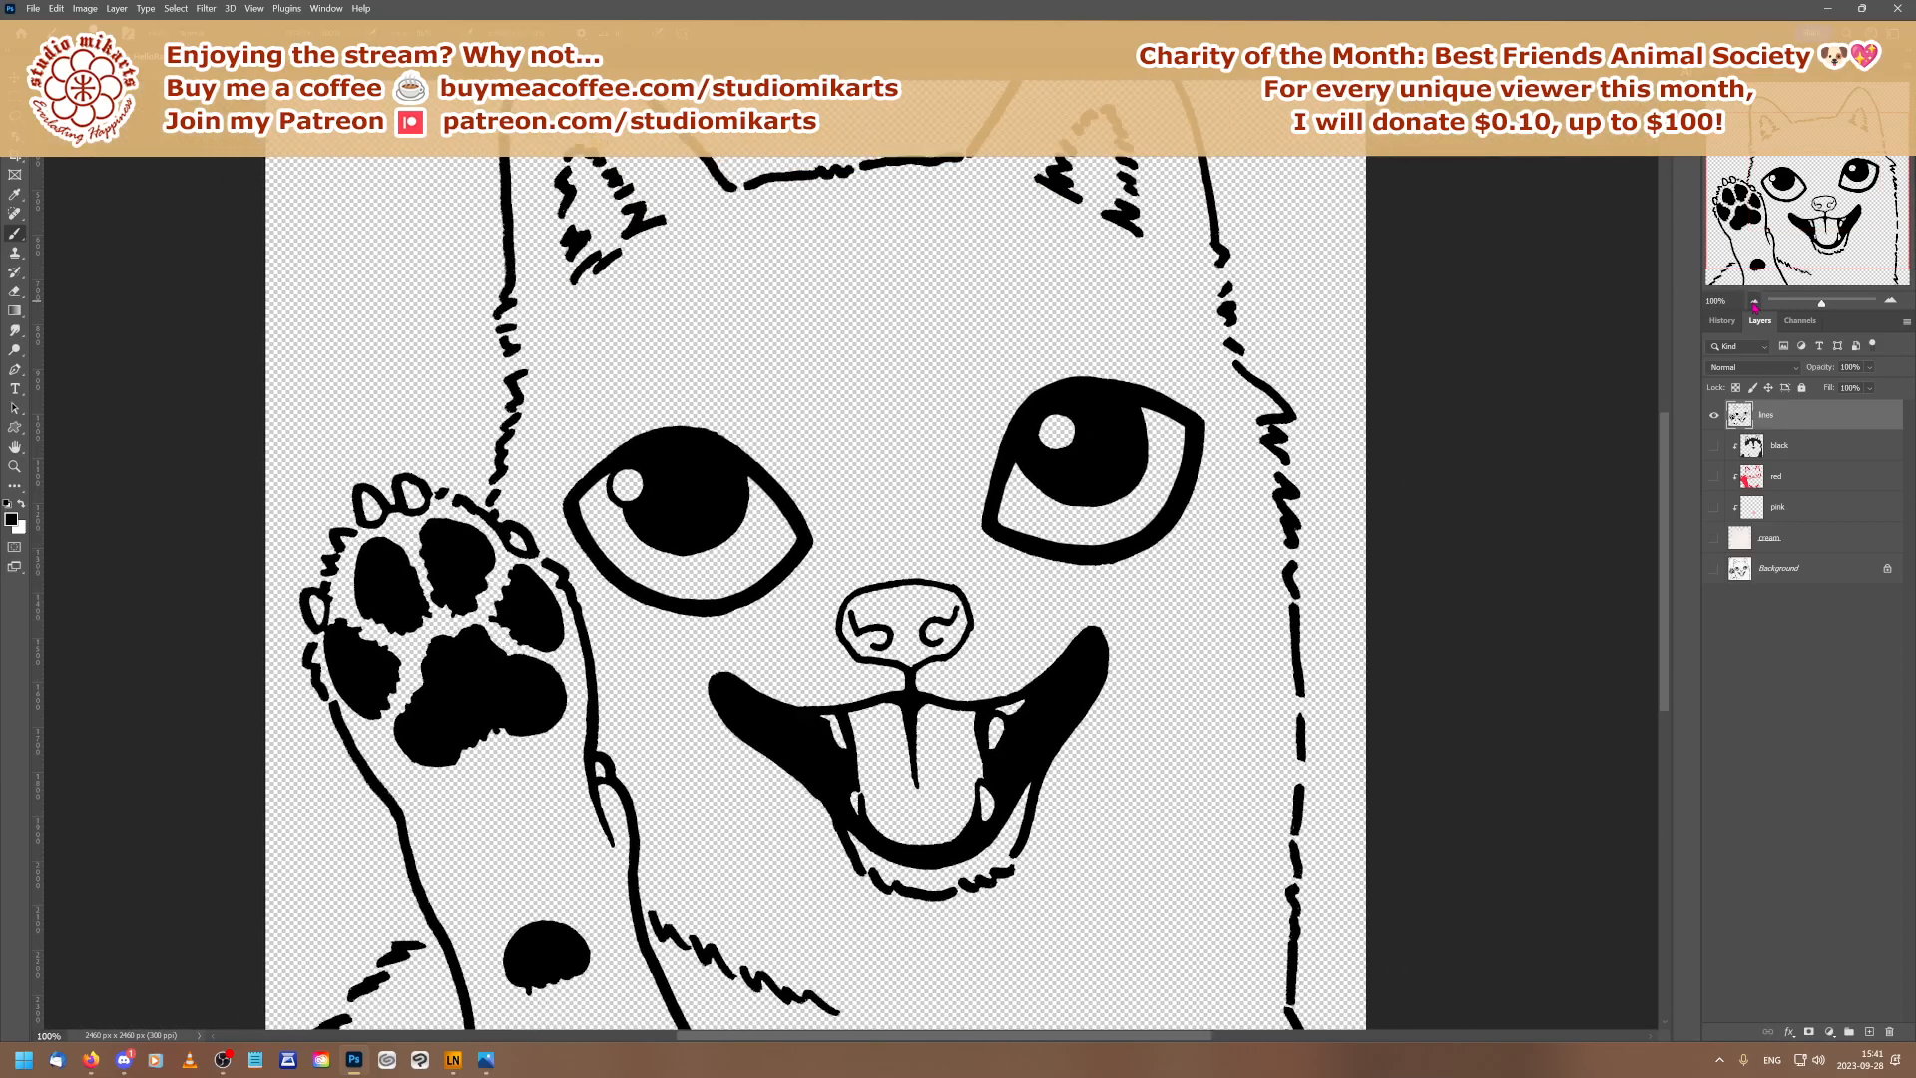
left_click(1755, 303)
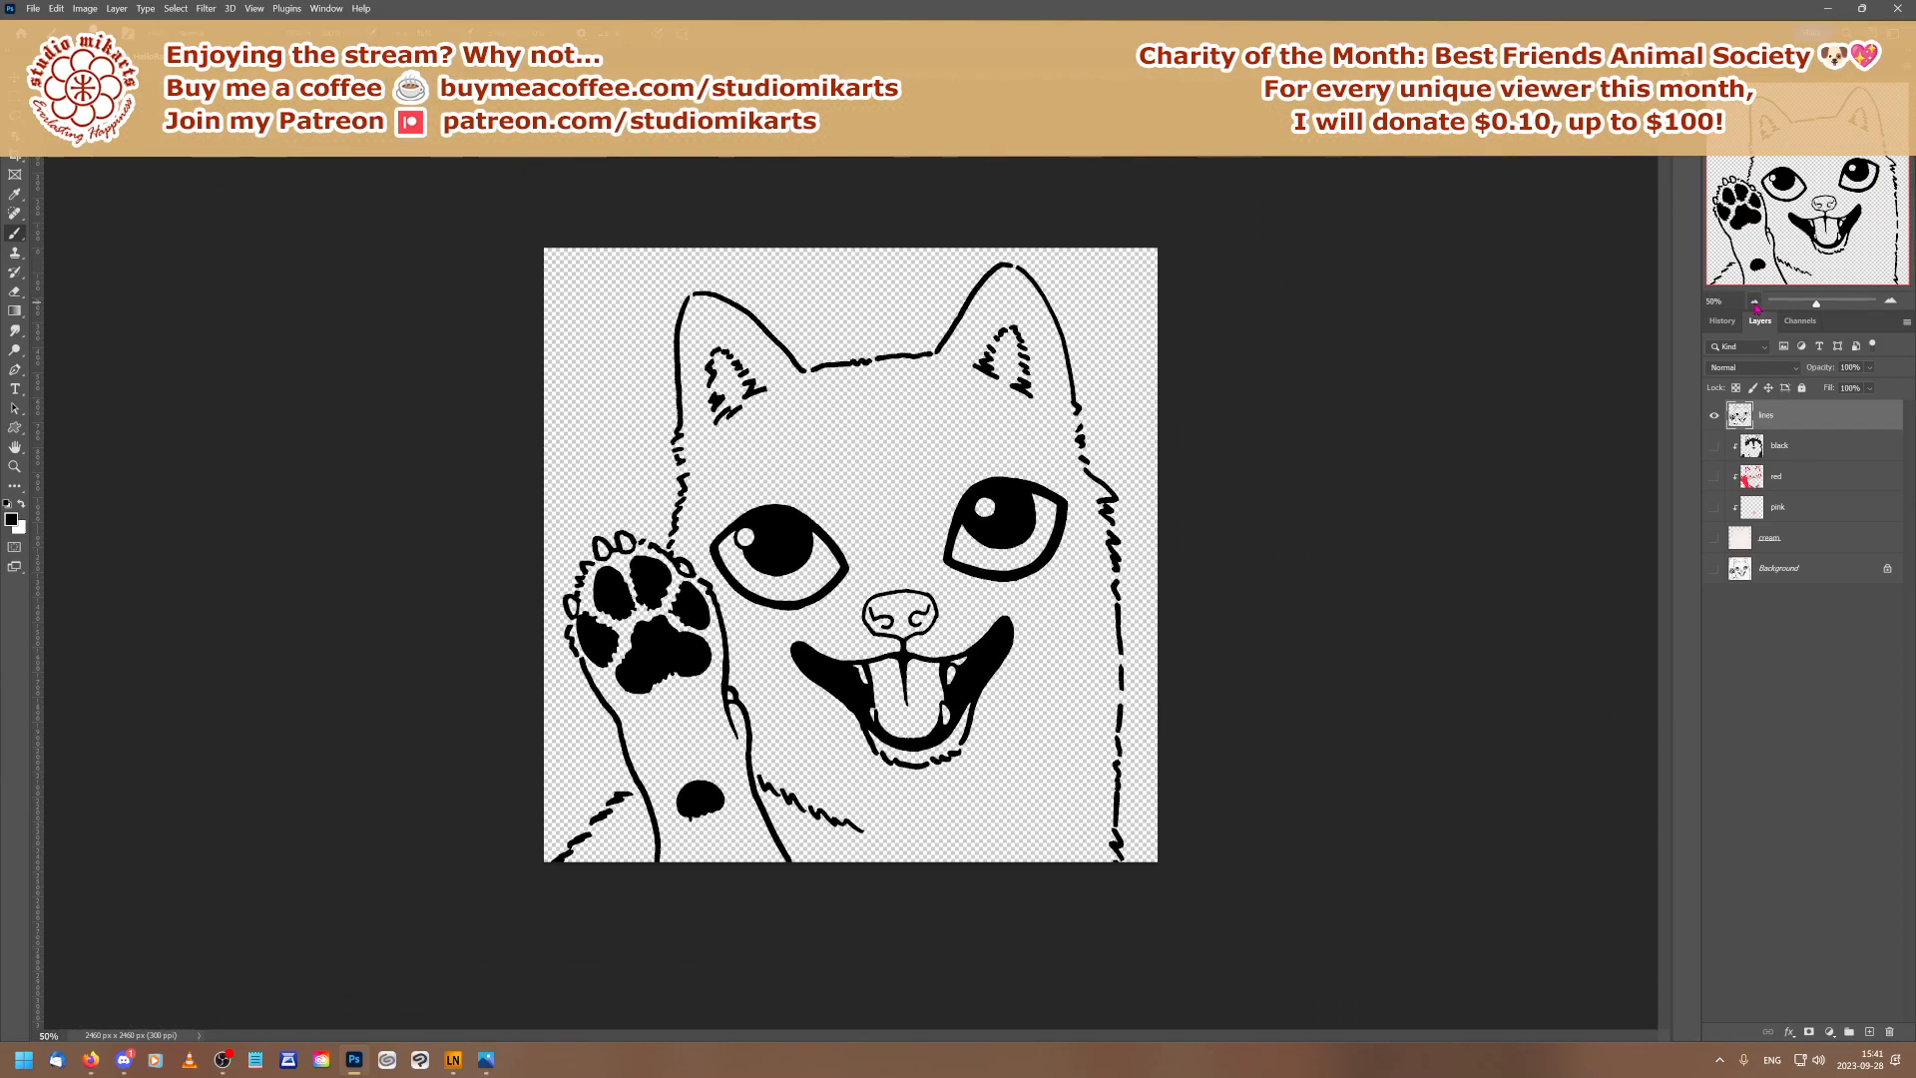
left_click(1755, 303)
left_click(1756, 303)
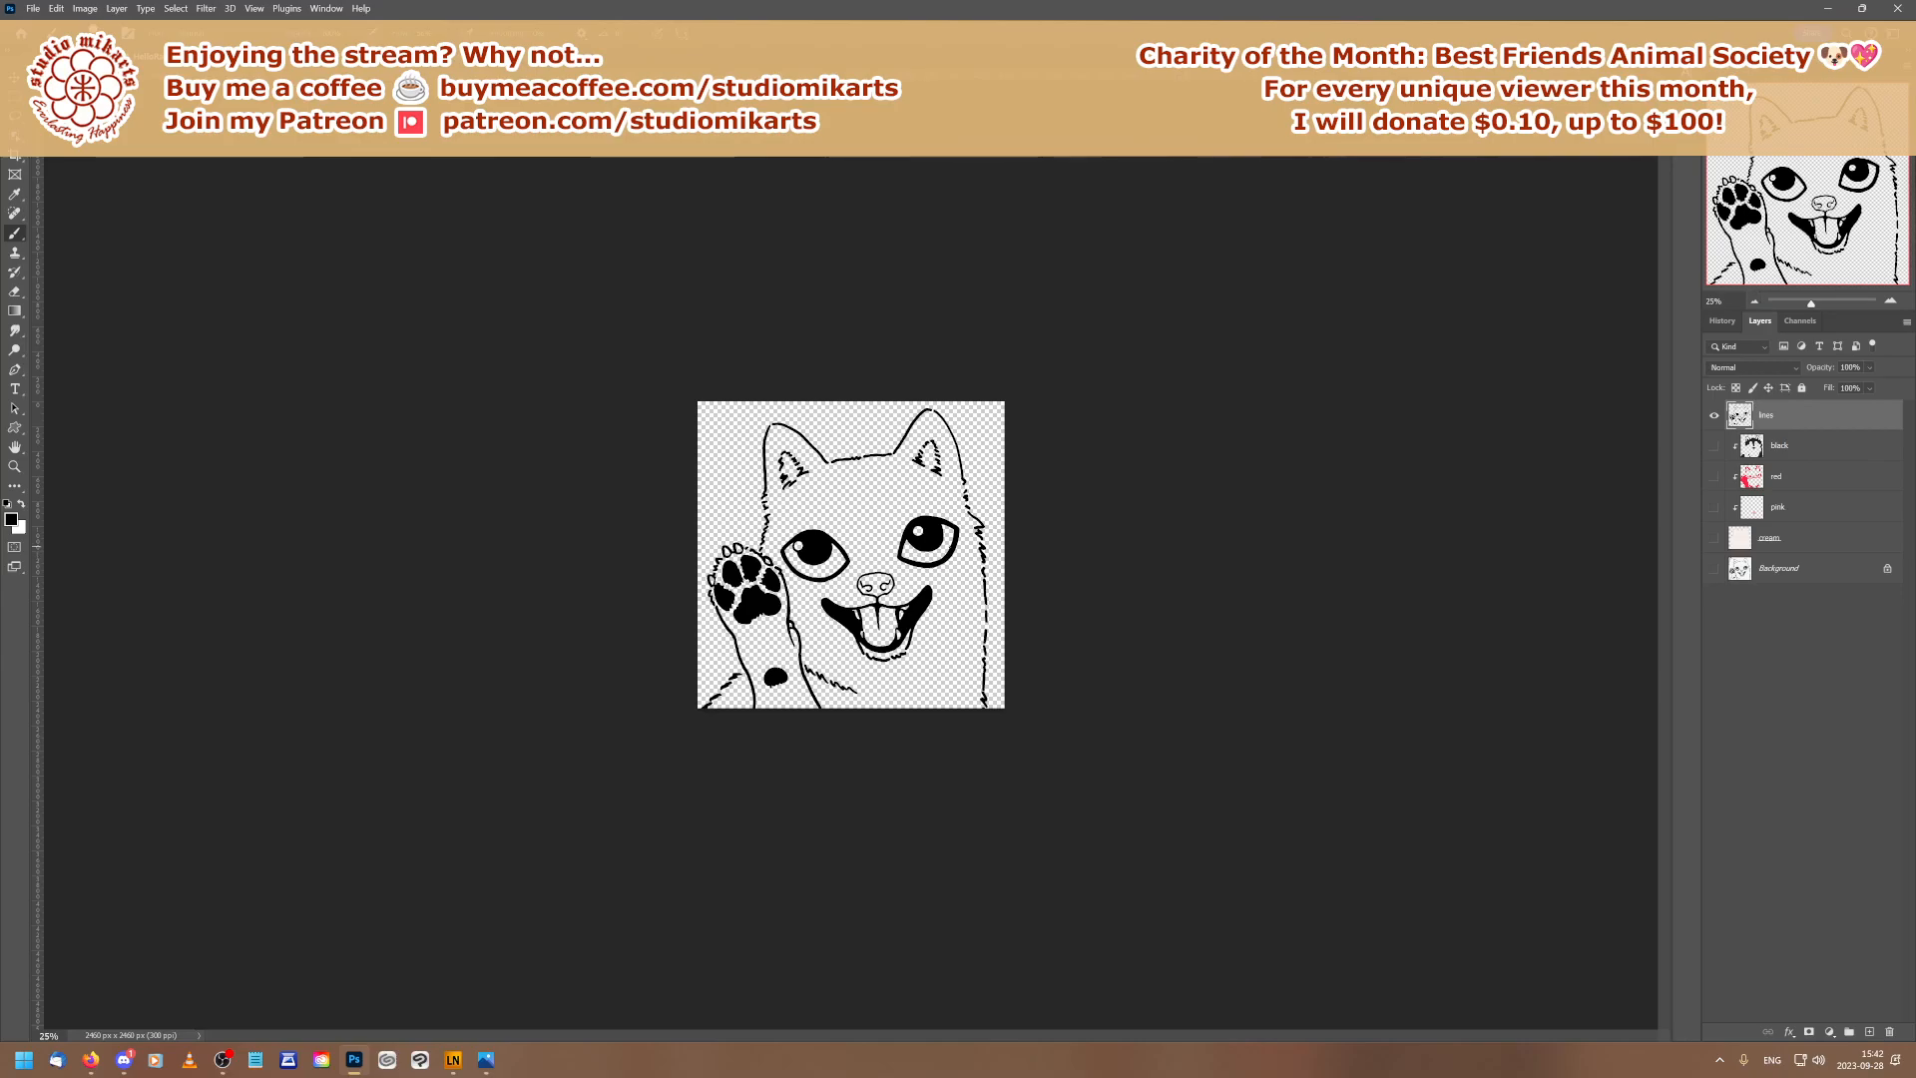
left_click(1889, 300)
left_click(1890, 301)
left_click(1890, 300)
left_click(1890, 300)
left_click(1890, 300)
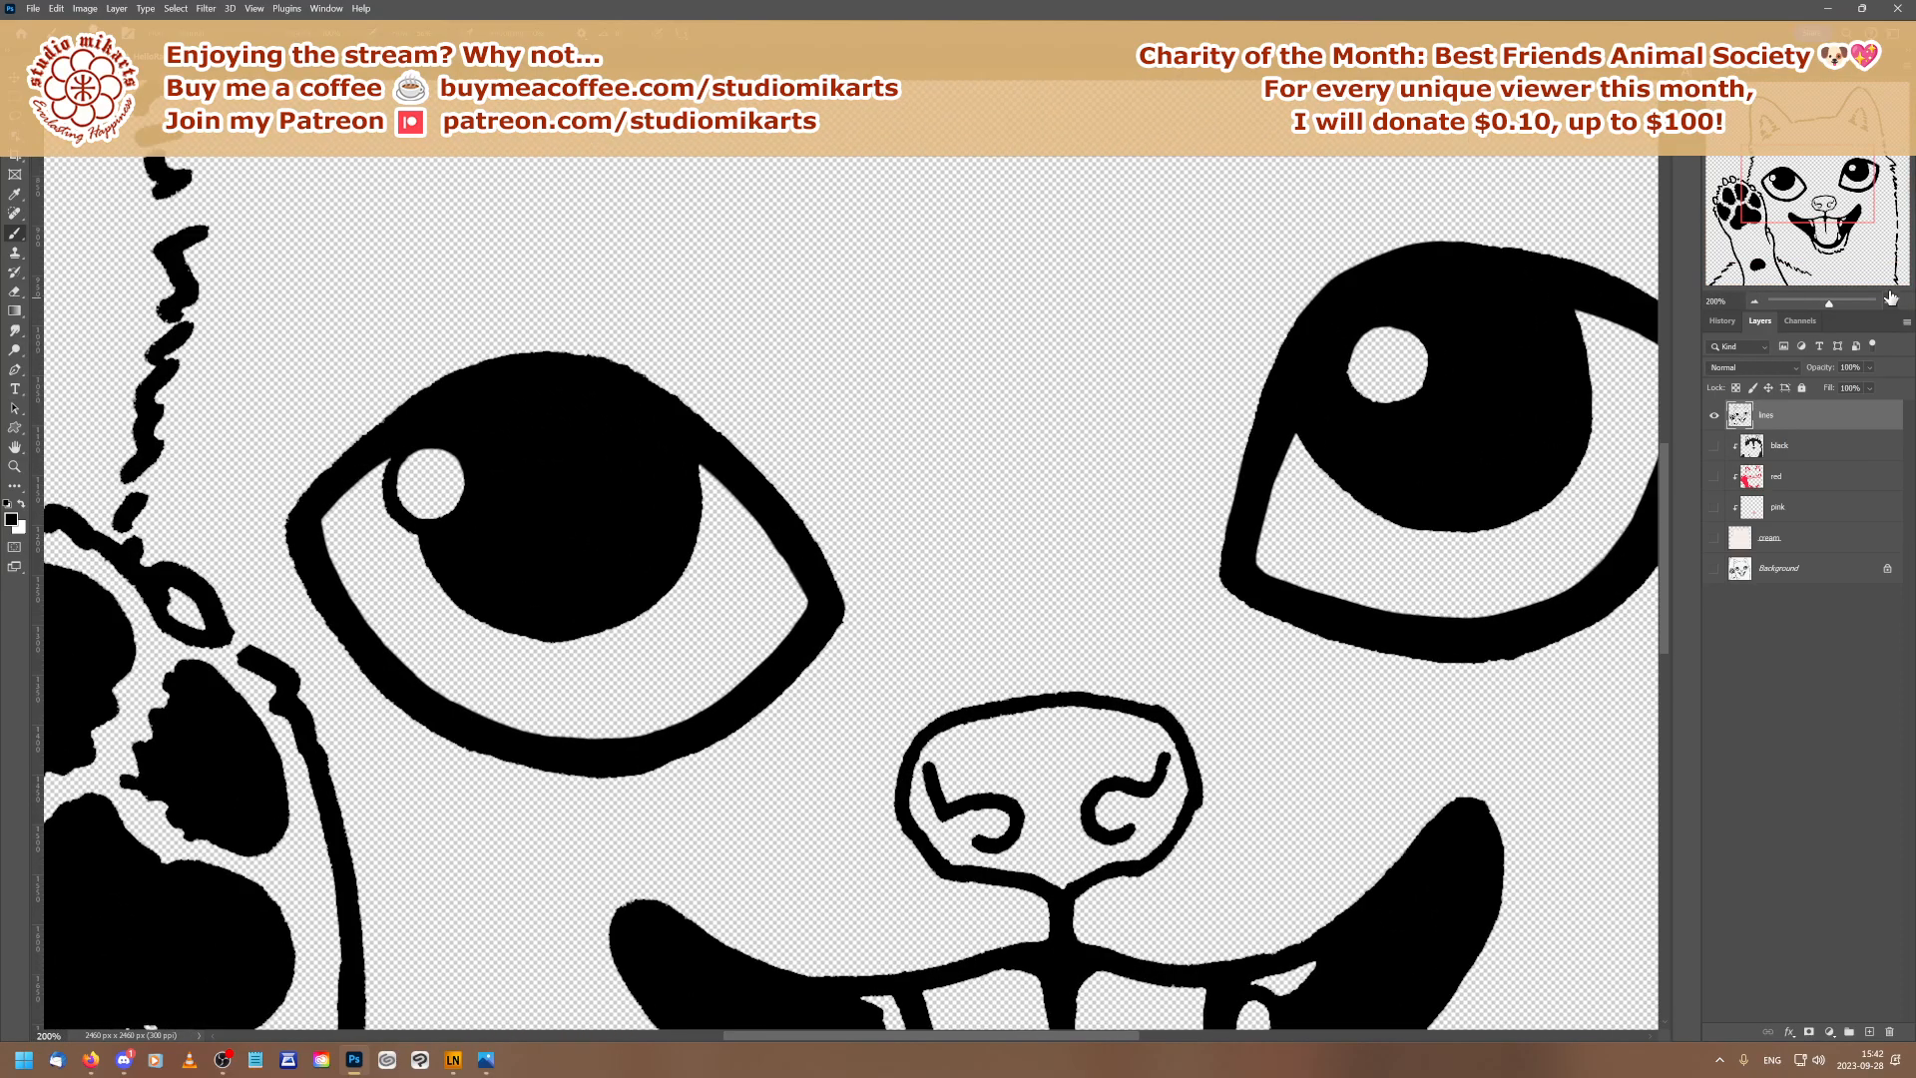
left_click_drag(1819, 196, 1836, 197)
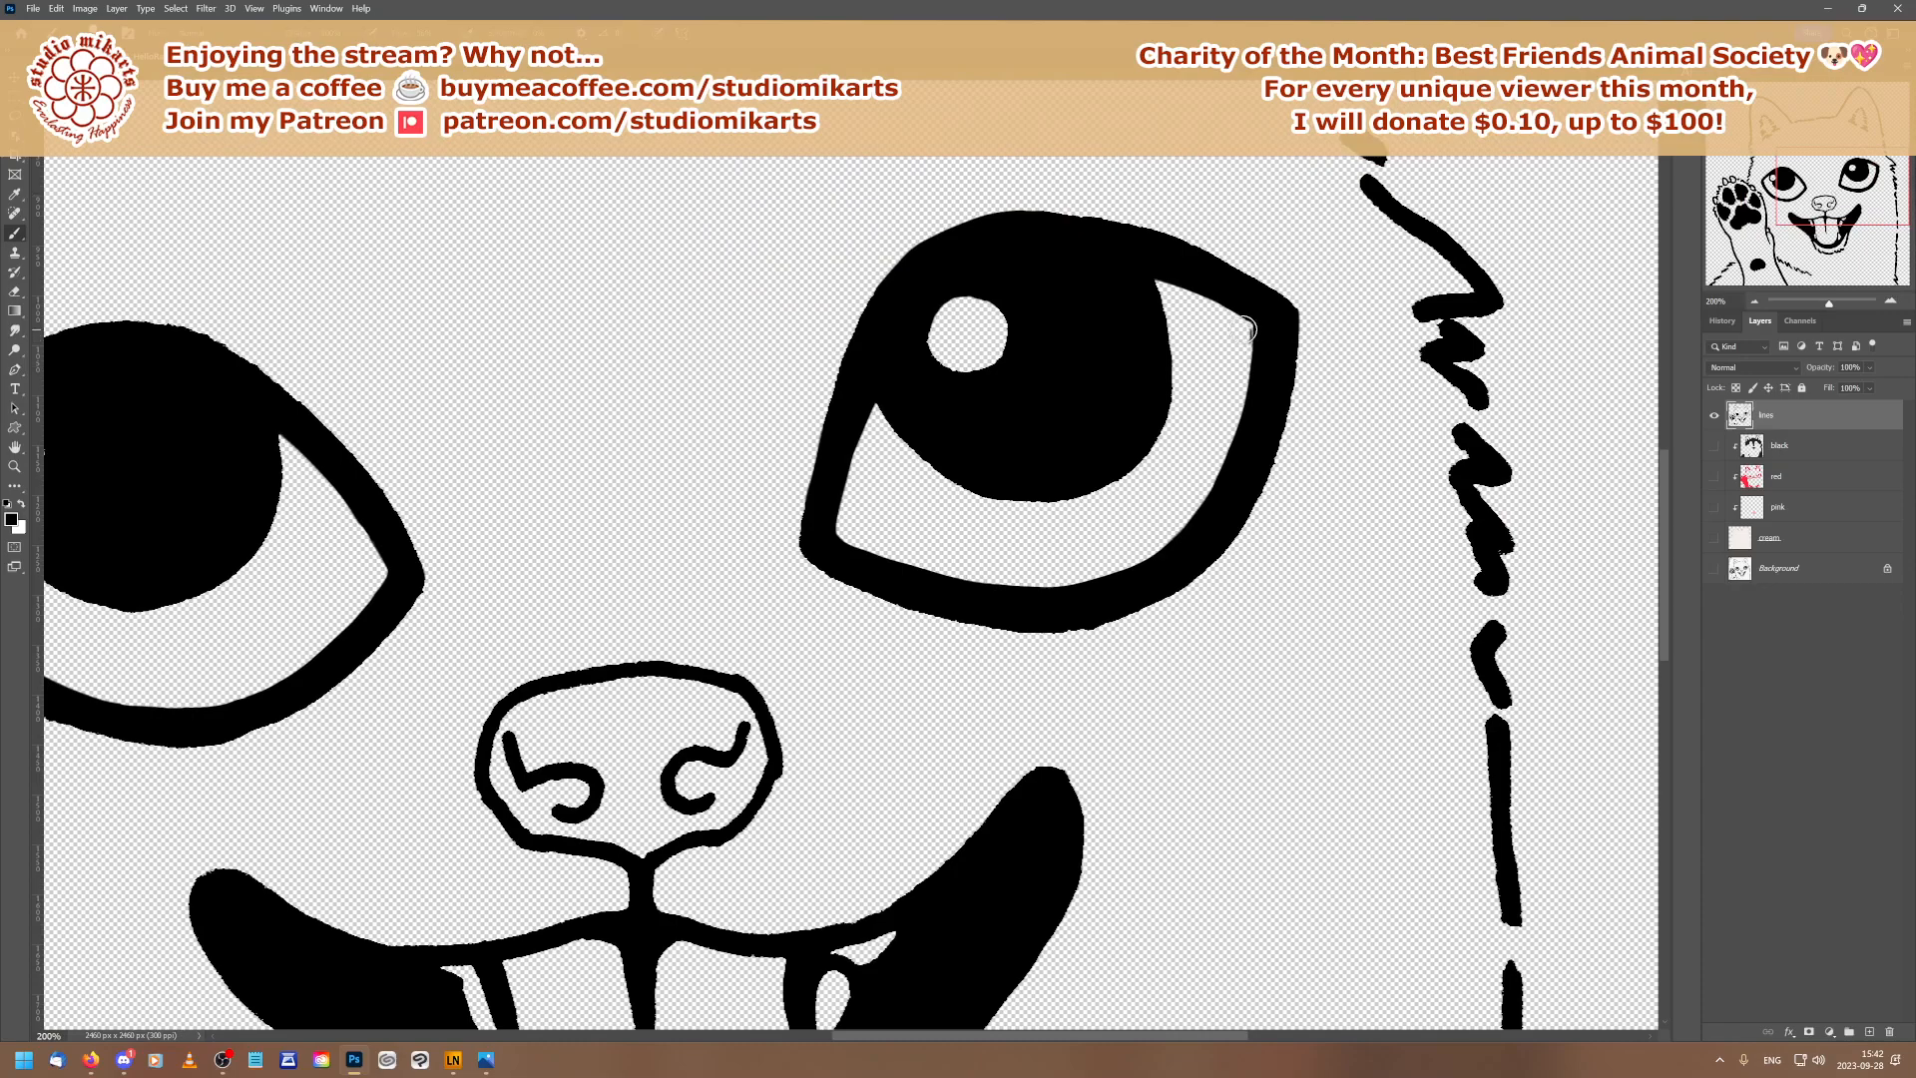
Smooth the inner edge of the right-hand eye's outline along its outer side and lower curve, evening the line thickness
mouse_move(1248, 330)
left_mouse_down()
mouse_move(1247, 407)
mouse_move(1198, 510)
left_mouse_up()
mouse_move(1247, 328)
left_mouse_down()
mouse_move(1203, 502)
mouse_move(1130, 569)
mouse_move(1033, 584)
mouse_move(914, 527)
mouse_move(956, 572)
mouse_move(844, 536)
mouse_move(1029, 579)
left_mouse_up()
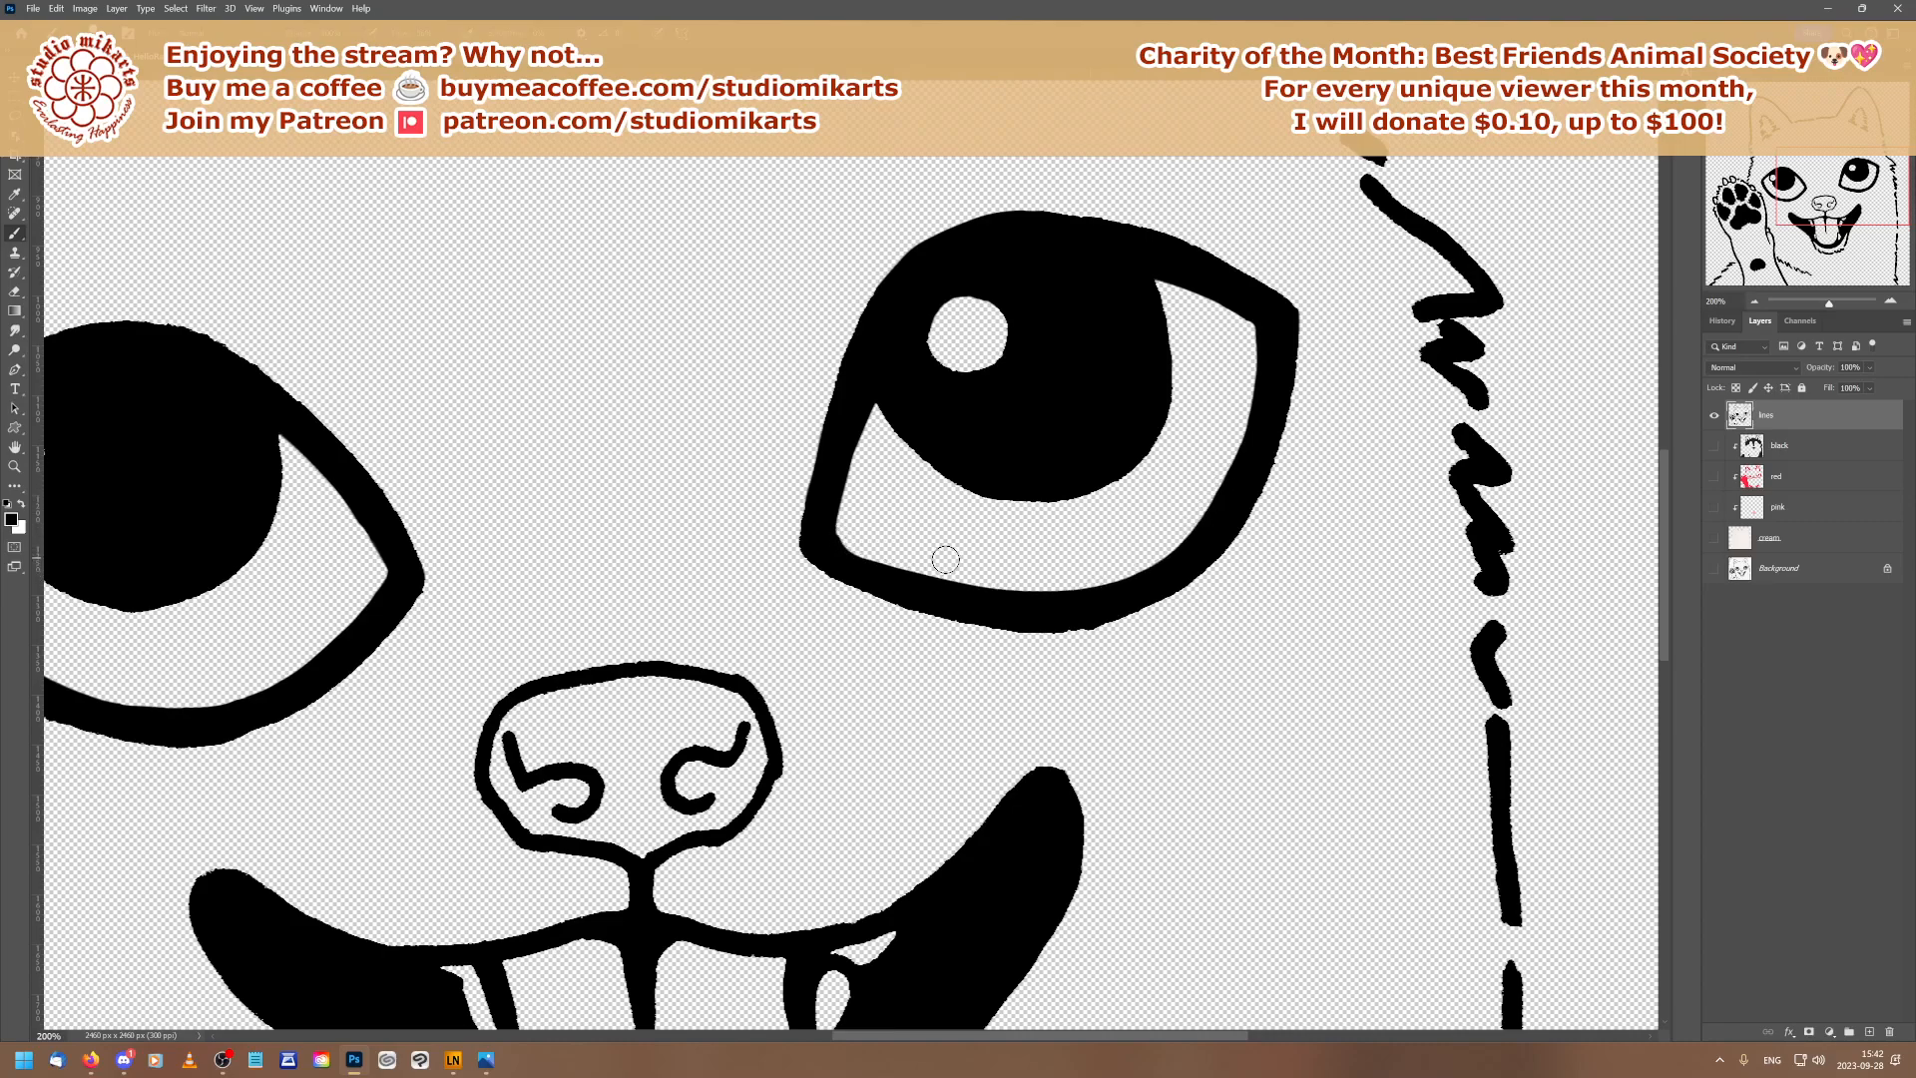
mouse_move(859, 540)
left_mouse_down()
mouse_move(1079, 587)
mouse_move(1232, 522)
left_mouse_up()
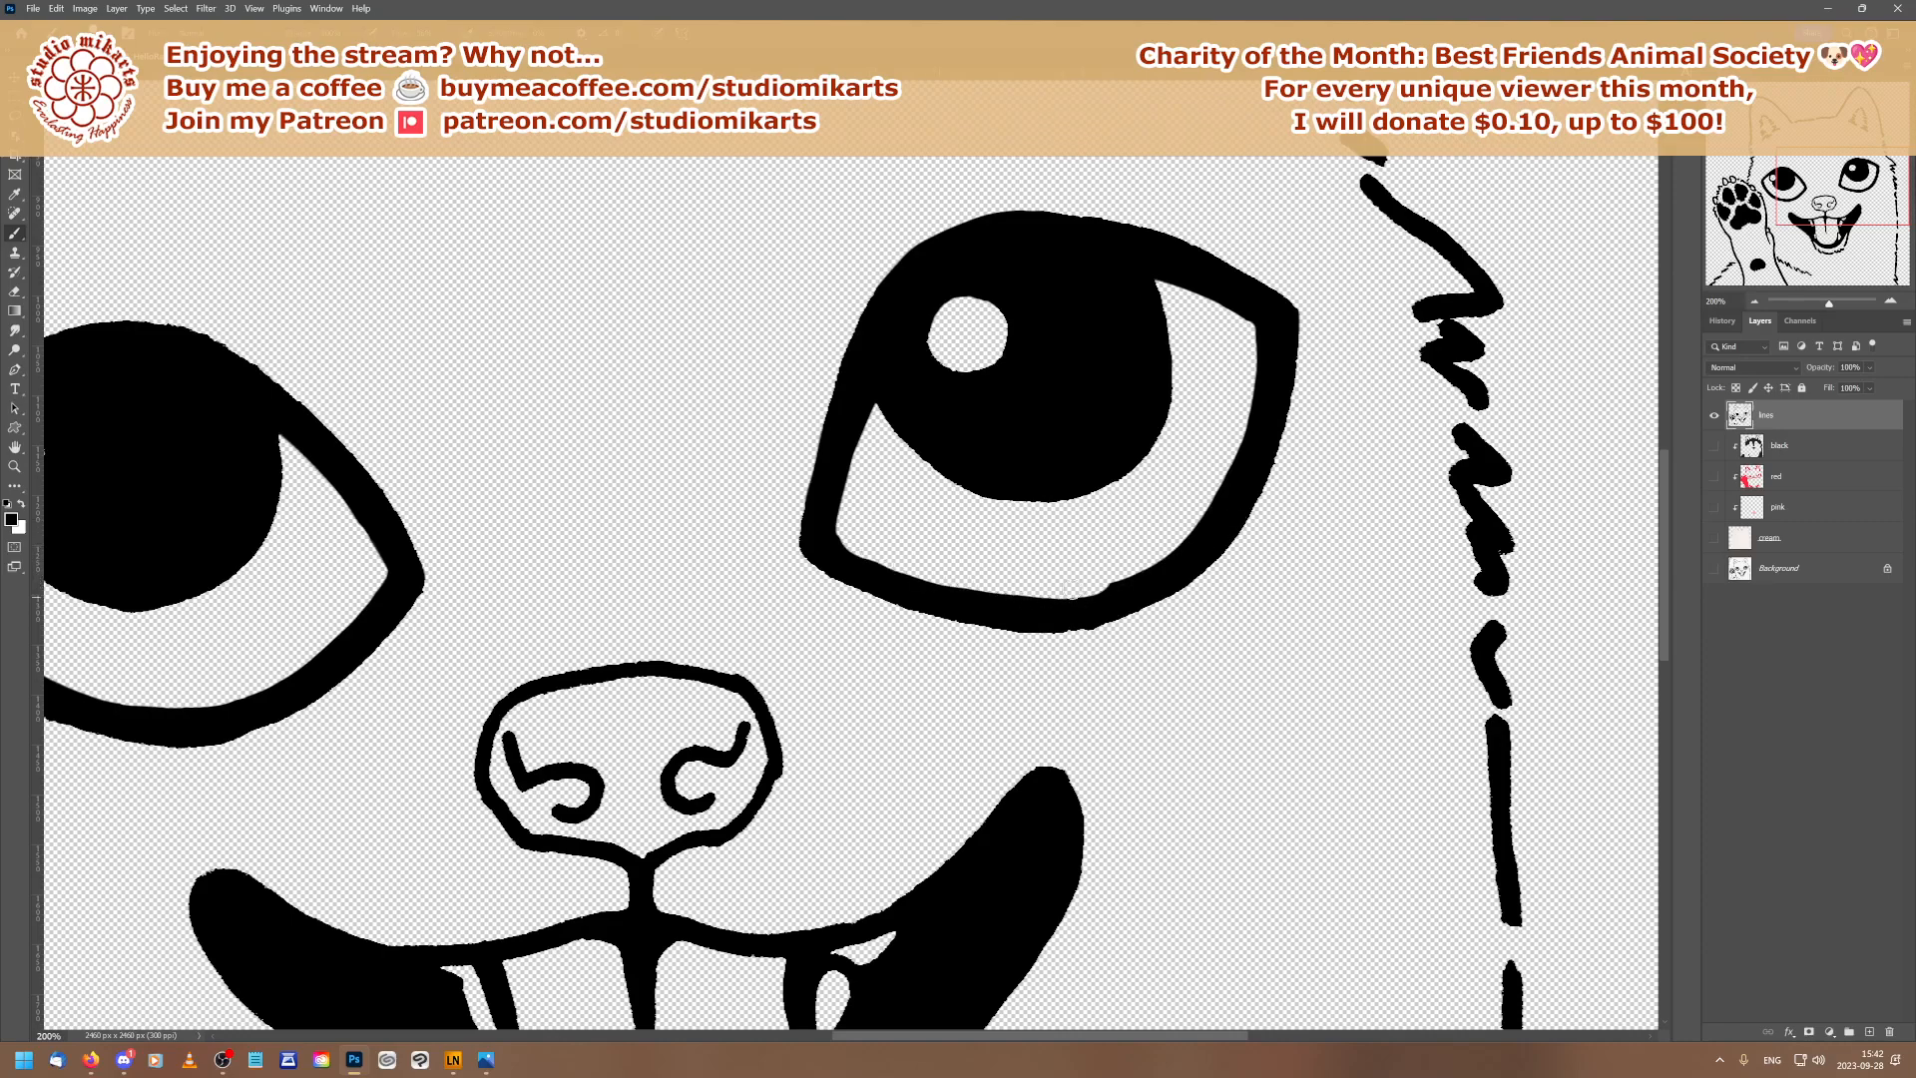
left_click_drag(1121, 571, 1138, 562)
key("bracketleft")
left_click_drag(1080, 604, 1103, 598)
Extend the right-hand eye's black iris slightly downward, rounding its lower edge with curved black strokes
mouse_move(877, 389)
left_mouse_down()
mouse_move(919, 440)
mouse_move(1028, 499)
mouse_move(1087, 483)
left_mouse_up()
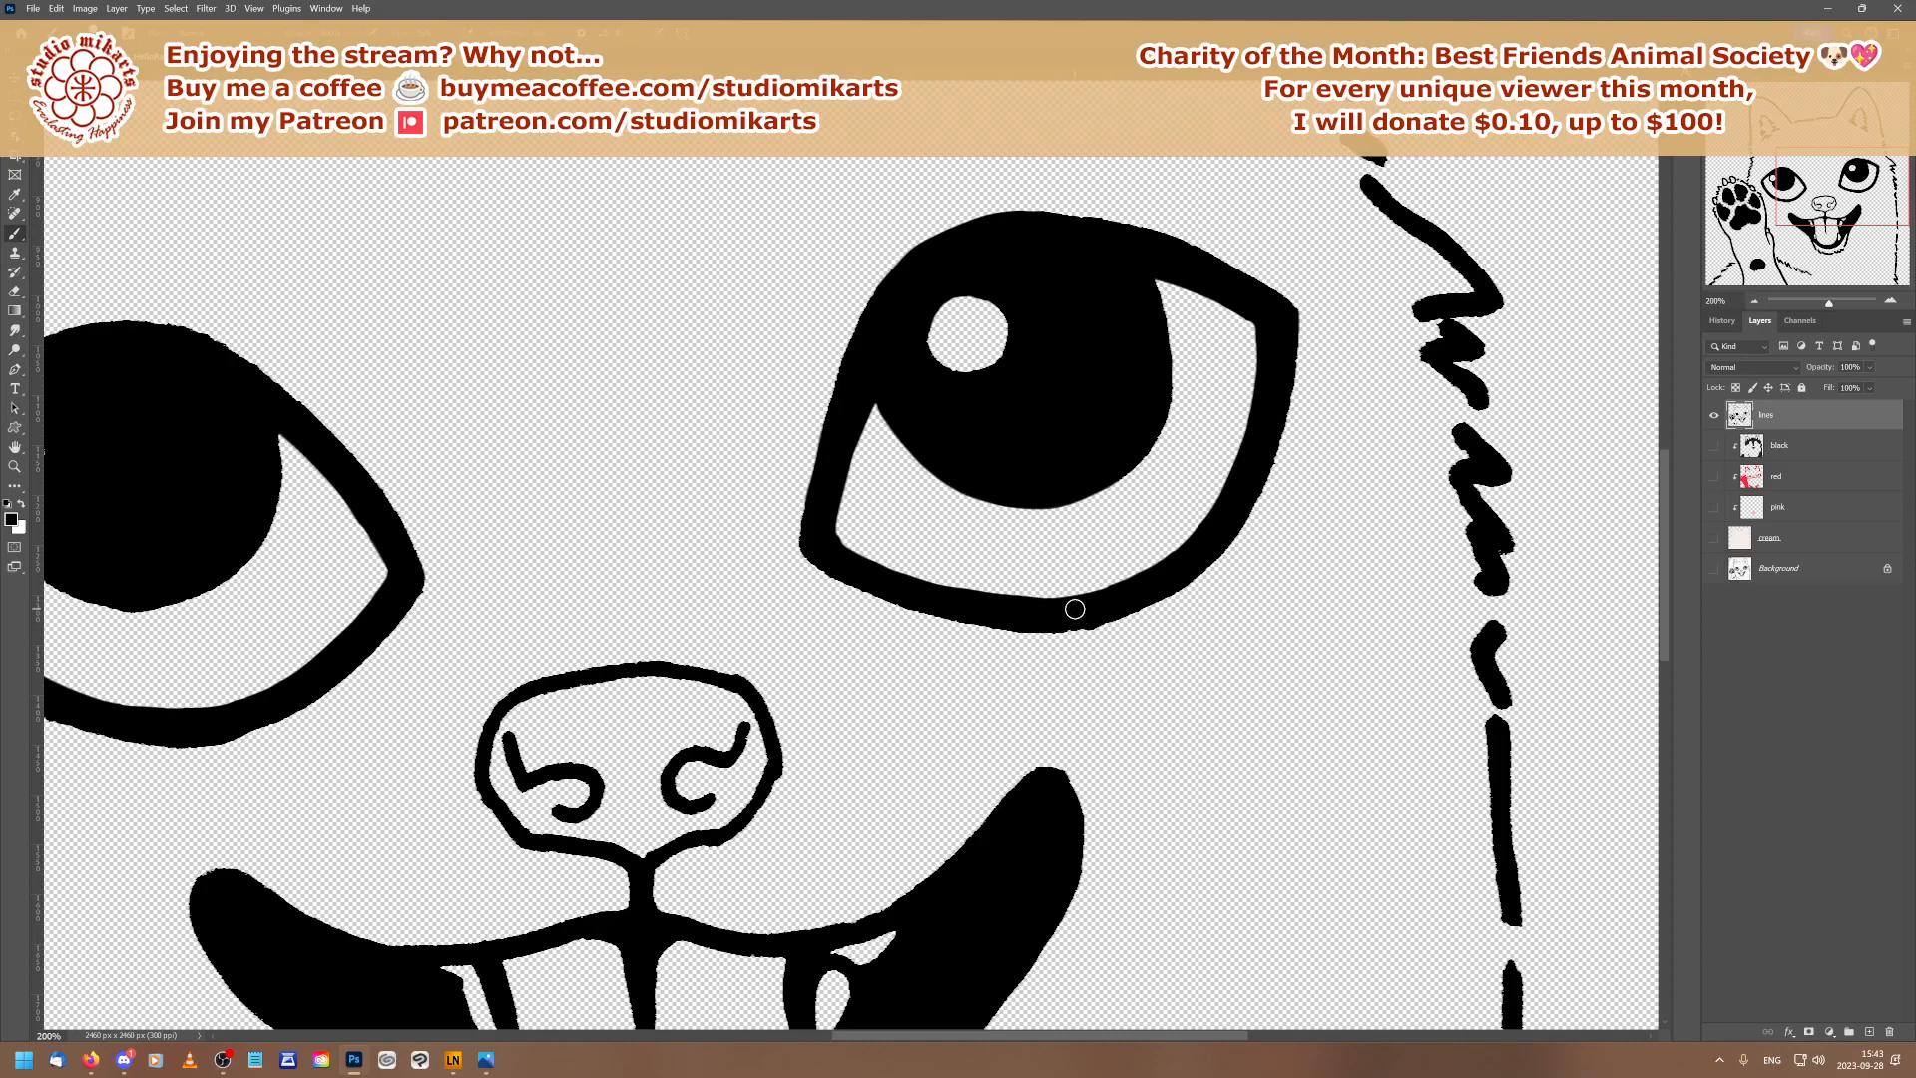
mouse_move(885, 386)
left_mouse_down()
mouse_move(938, 477)
mouse_move(996, 501)
mouse_move(1083, 494)
left_mouse_up()
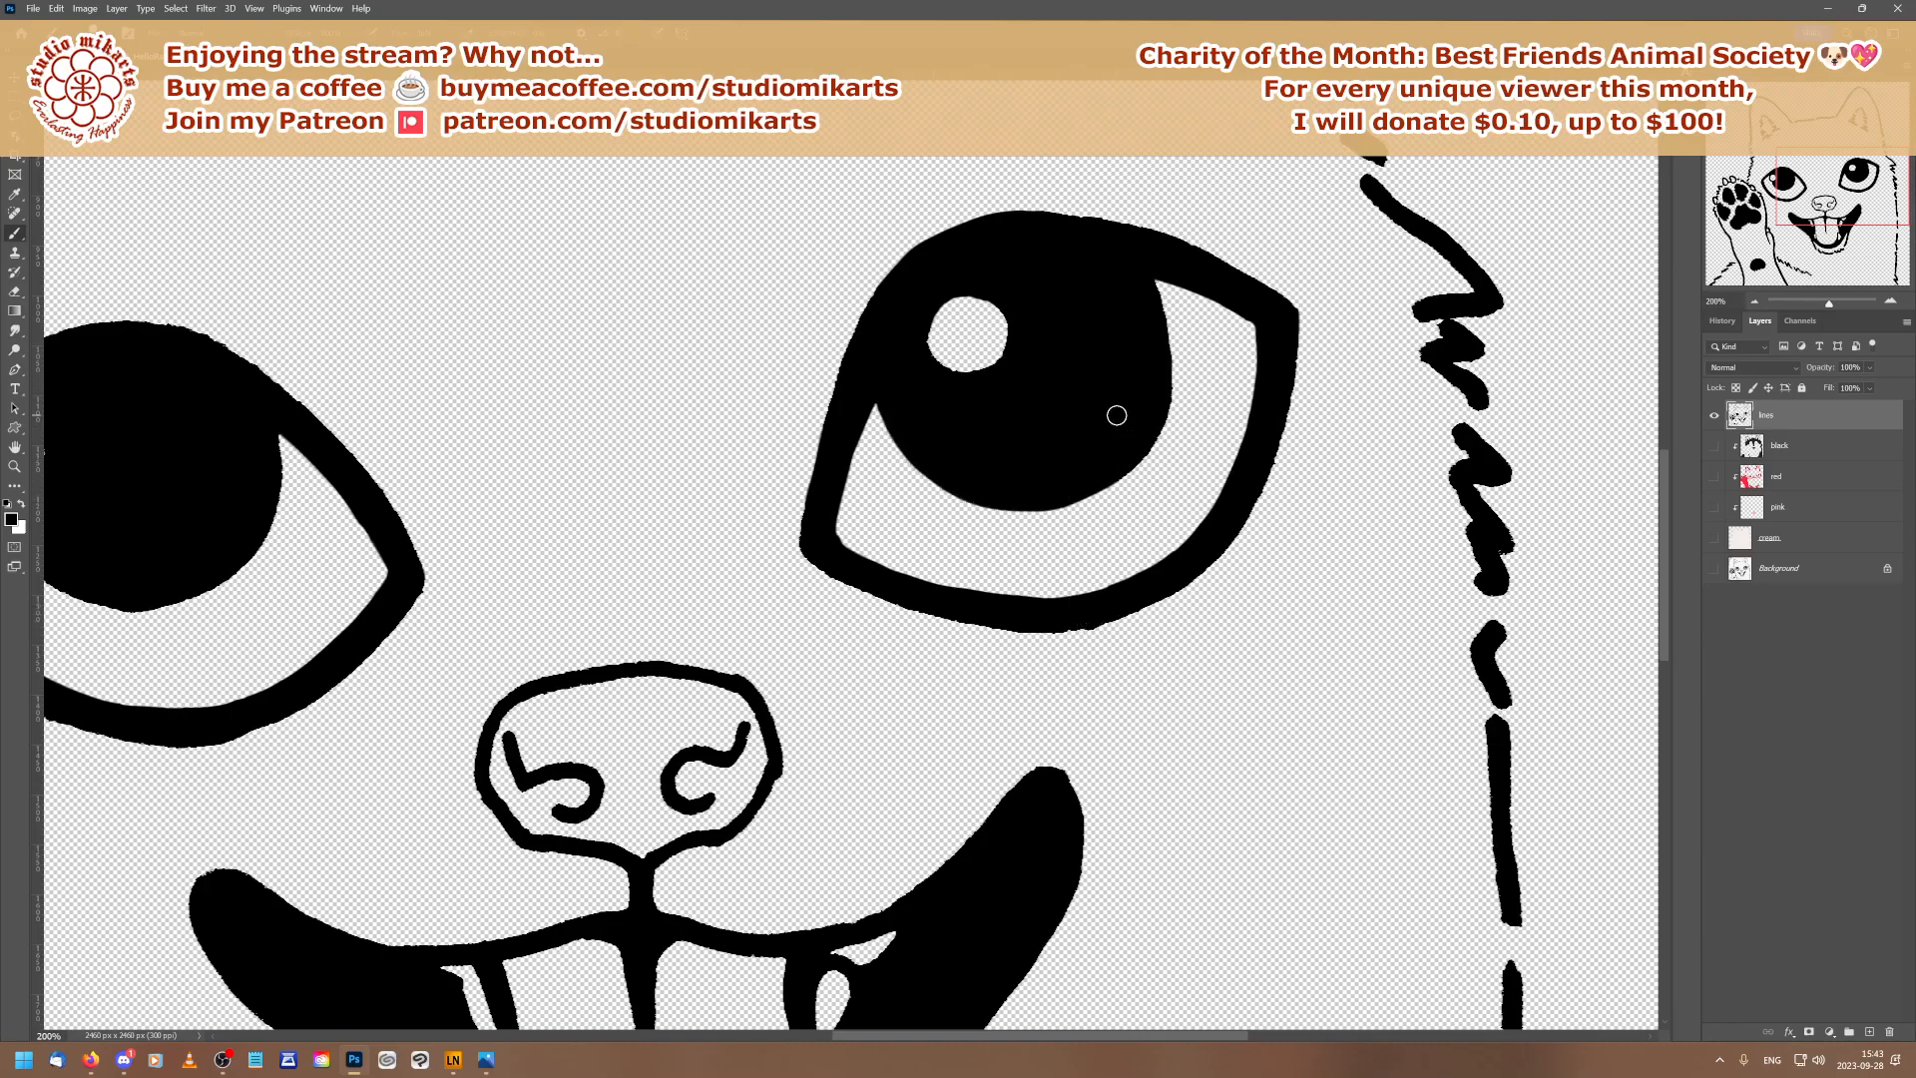
mouse_move(1161, 375)
left_mouse_down()
mouse_move(1134, 465)
mouse_move(1049, 507)
left_mouse_up()
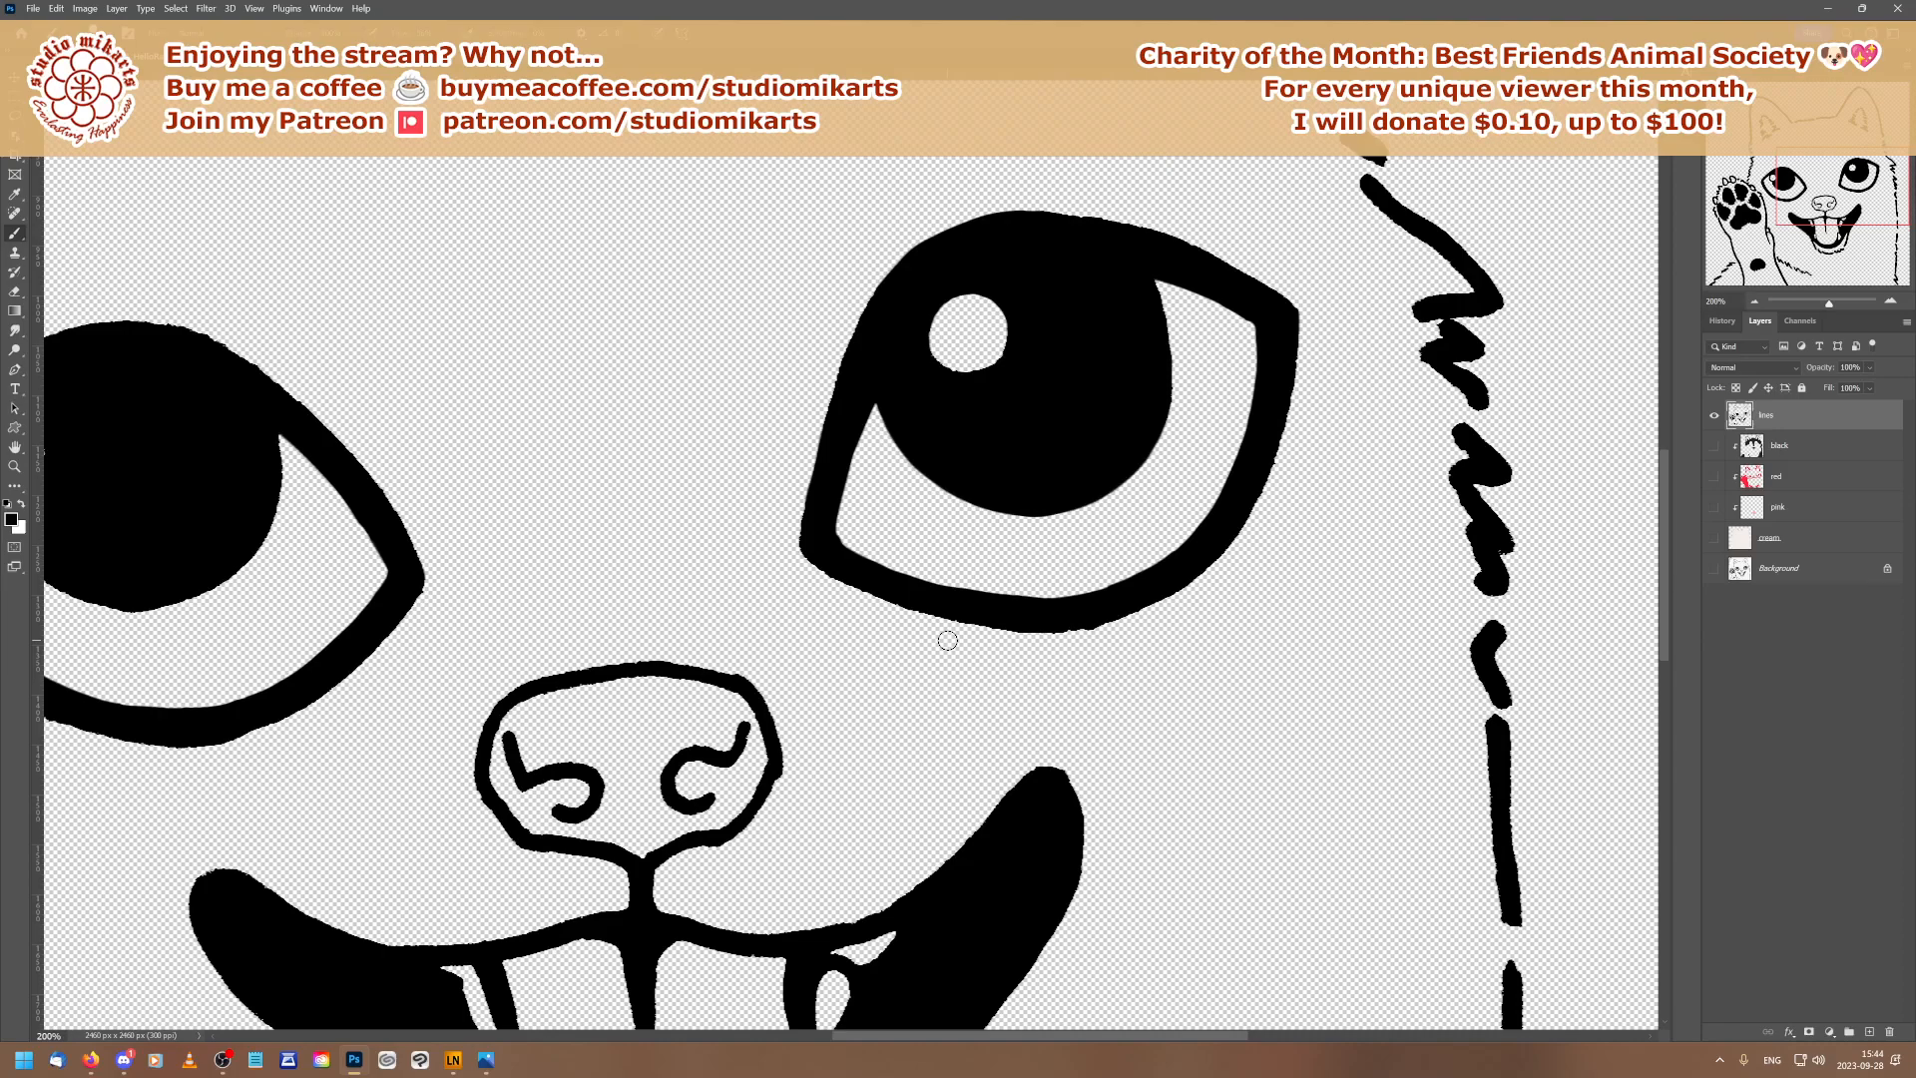
Touch up the upper inner edges of the left-hand eye's outline on both sides of the iris
left_click_drag(1796, 198, 1763, 196)
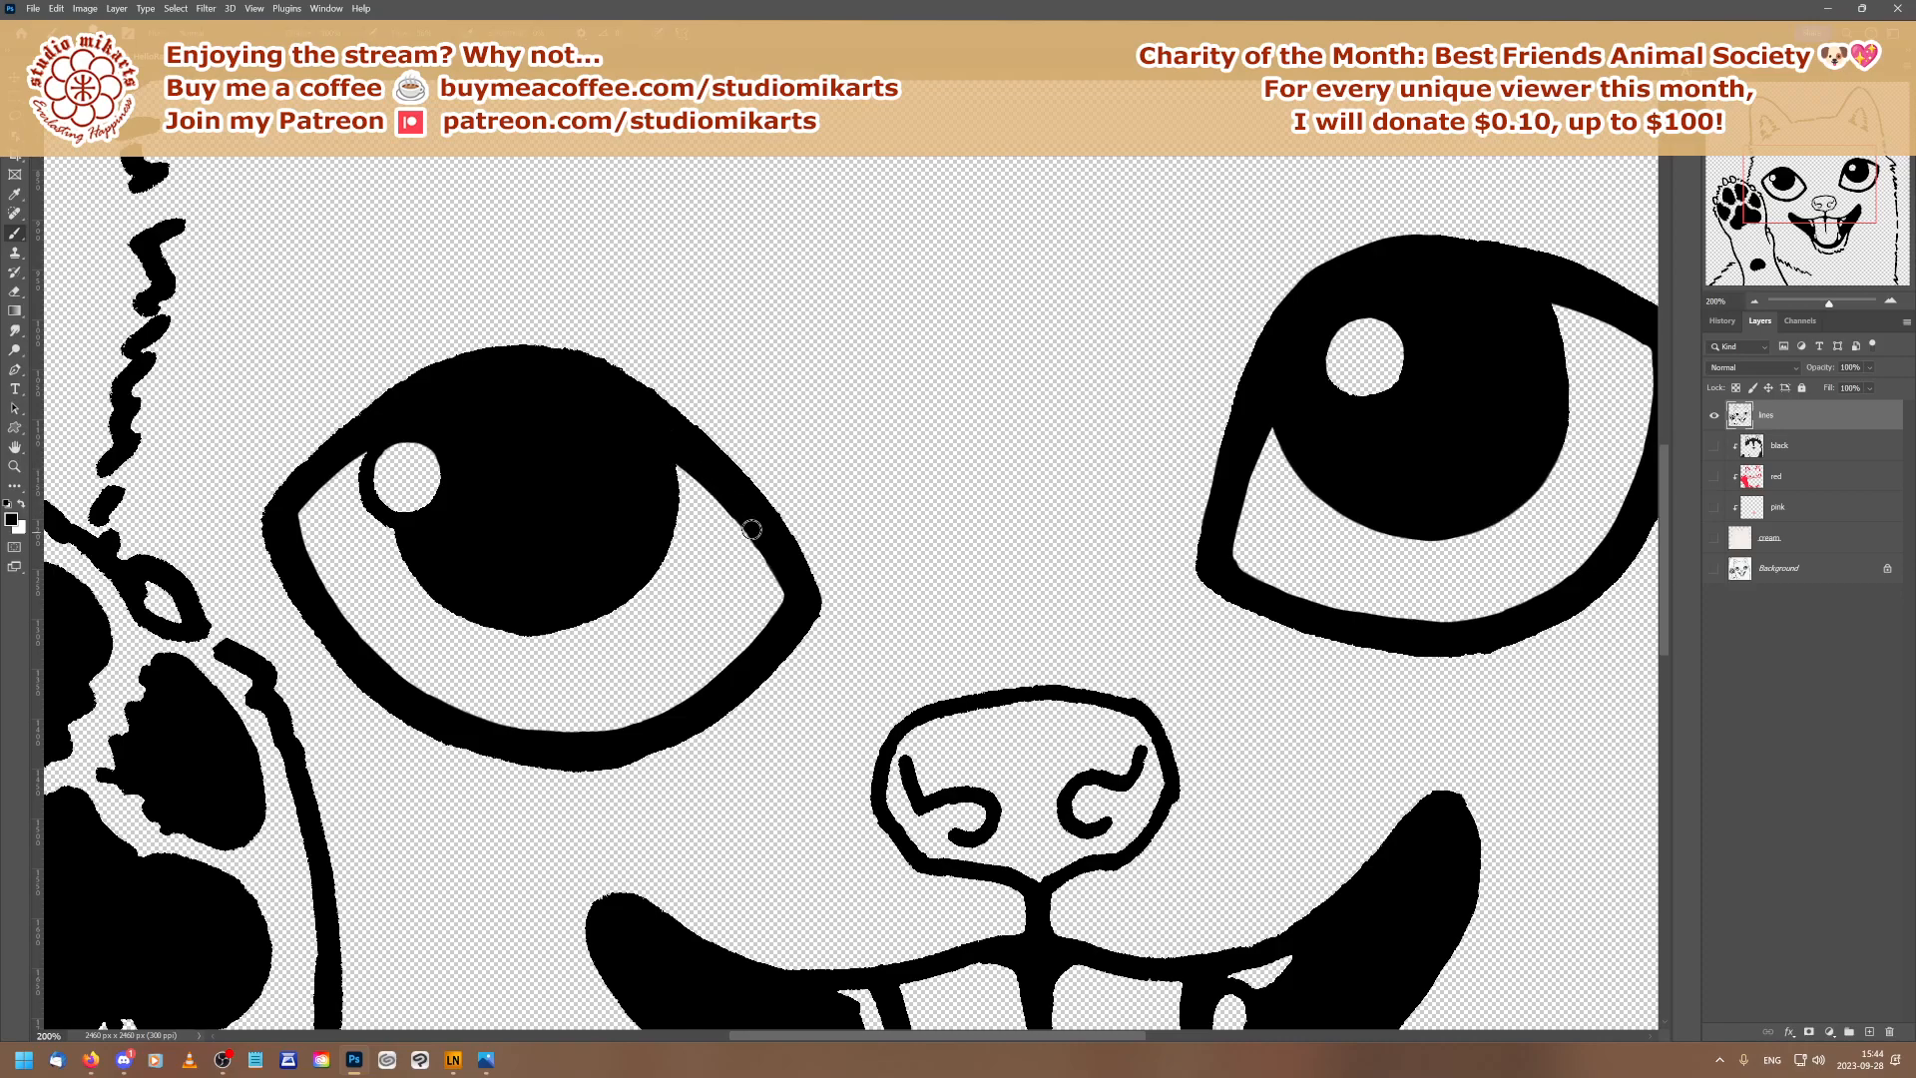
left_click_drag(715, 495, 756, 539)
left_click_drag(299, 506, 379, 433)
Examine the balance of both eyes in the whole line drawing, from close up down to thumbnail size
left_click(1756, 301)
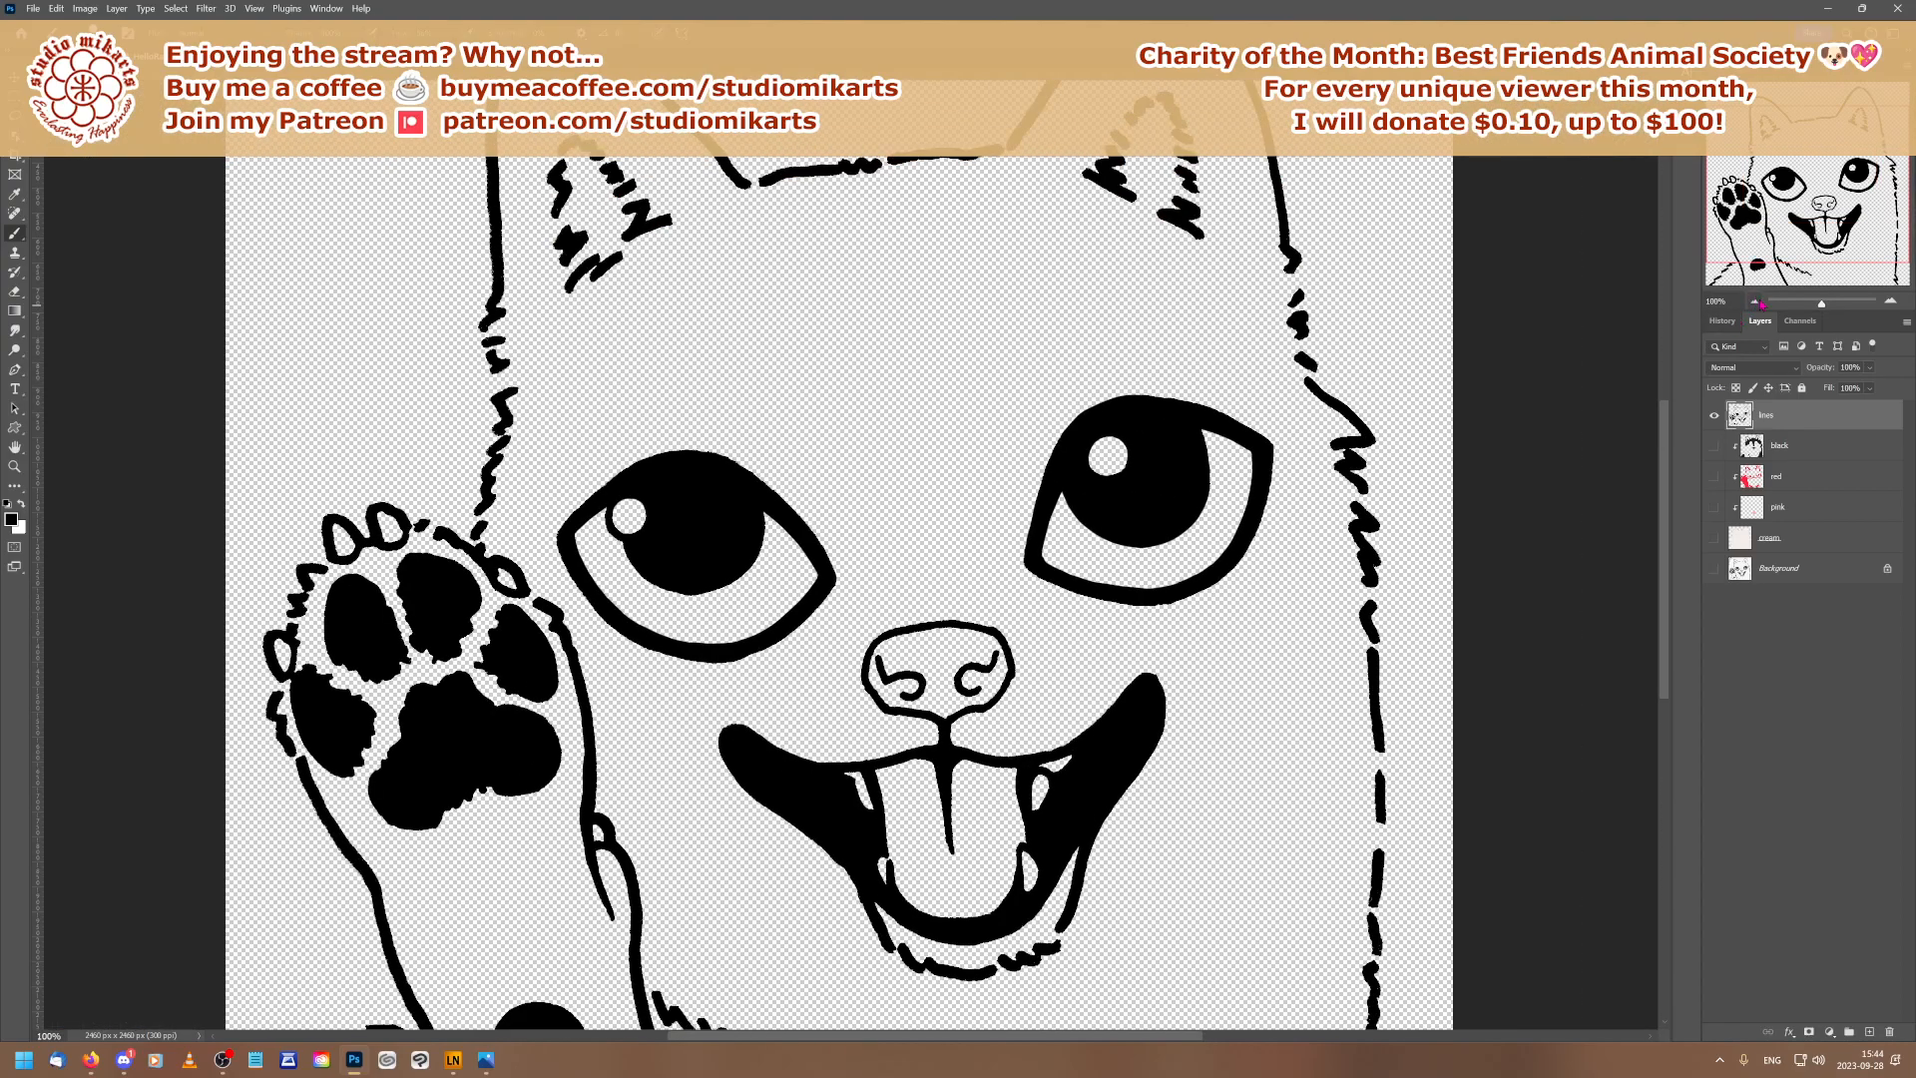
left_click(1755, 302)
left_click(1755, 303)
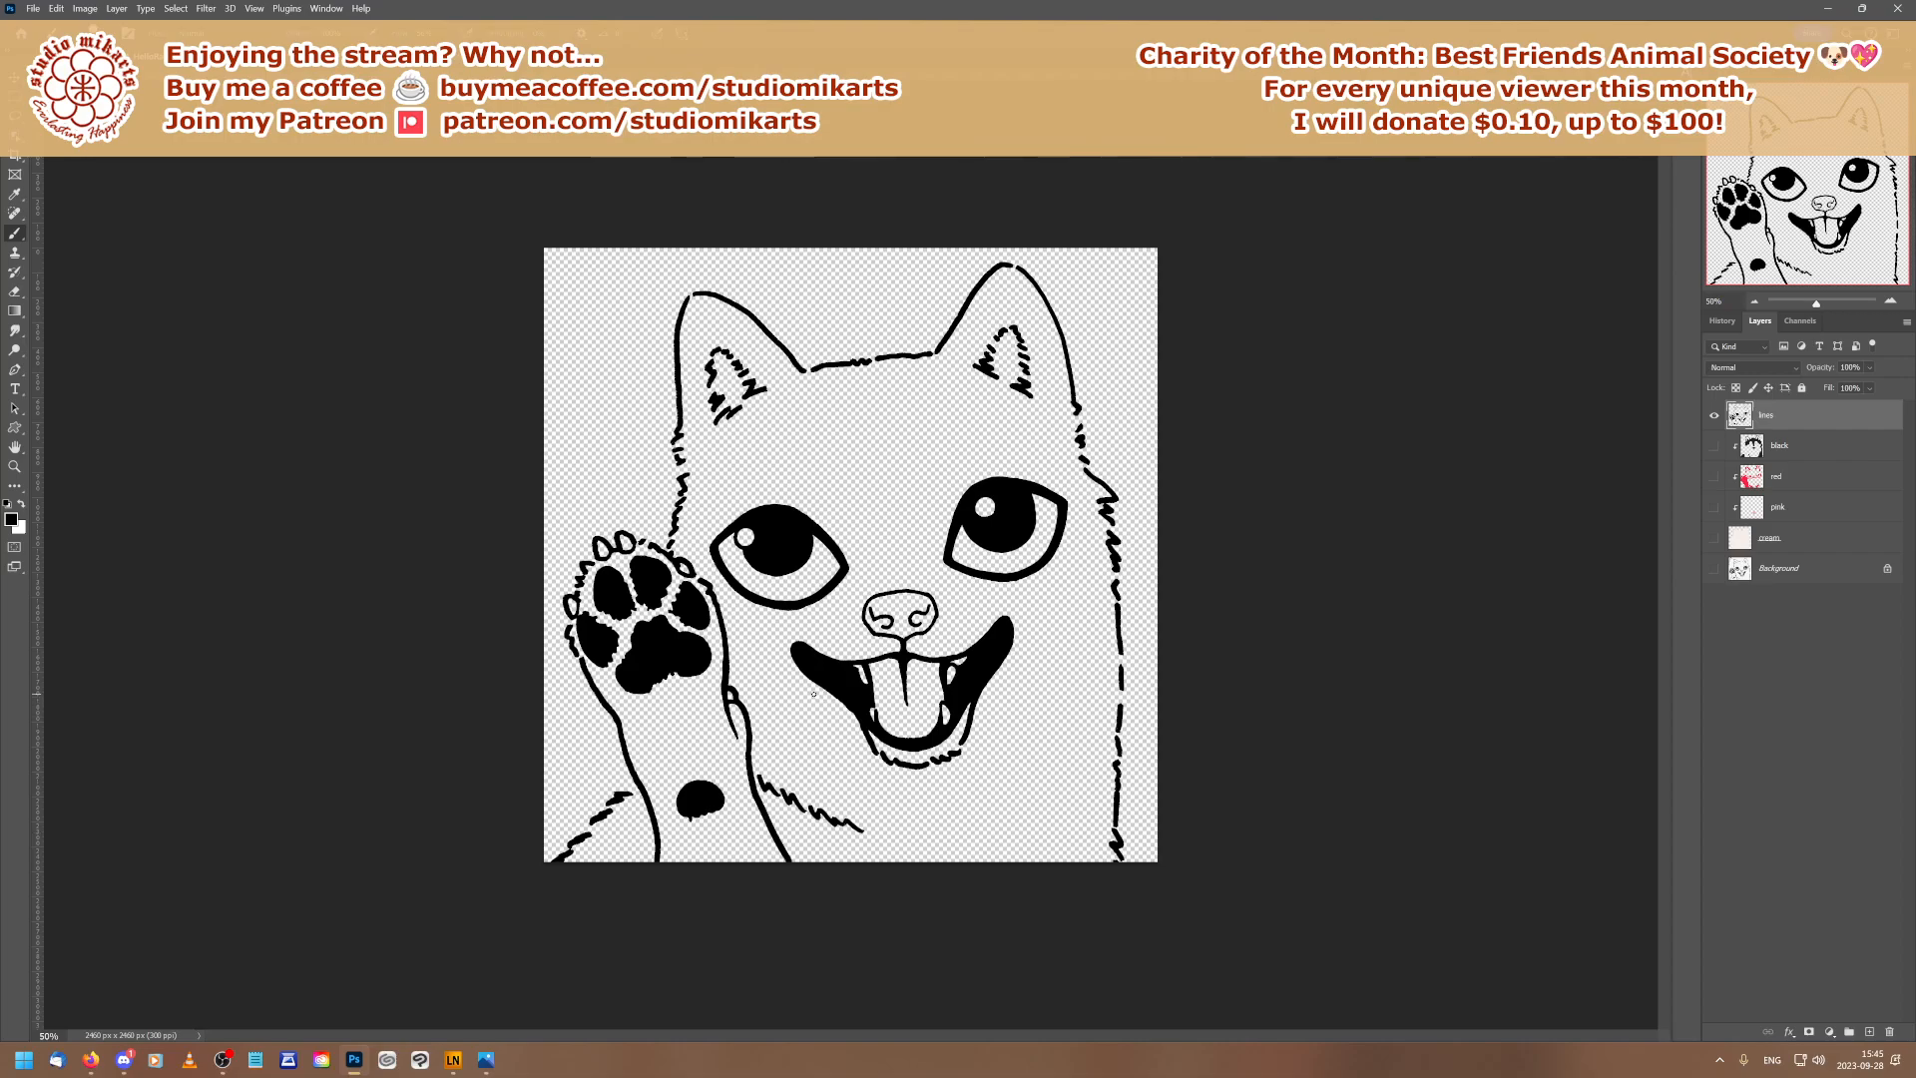
left_click(1890, 300)
left_click(1890, 301)
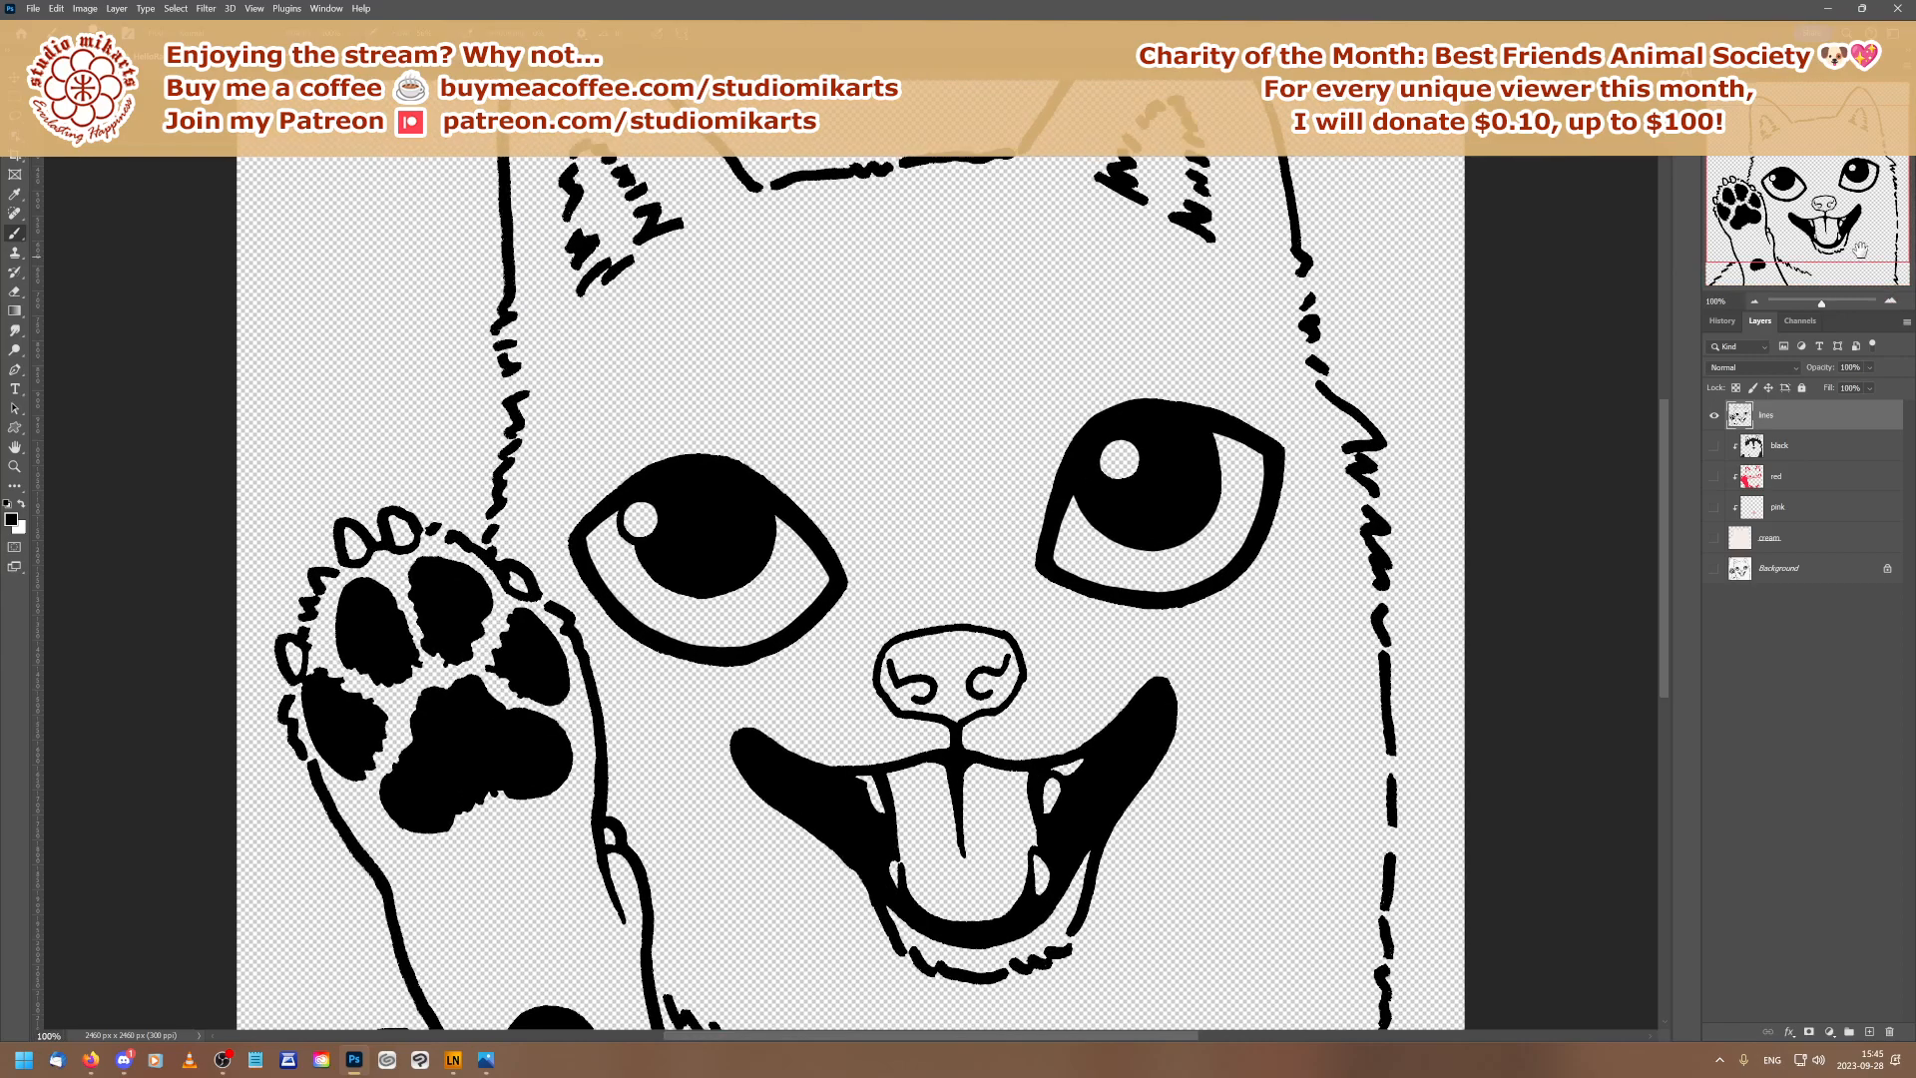
left_click(1890, 300)
left_click_drag(1825, 183, 1850, 170)
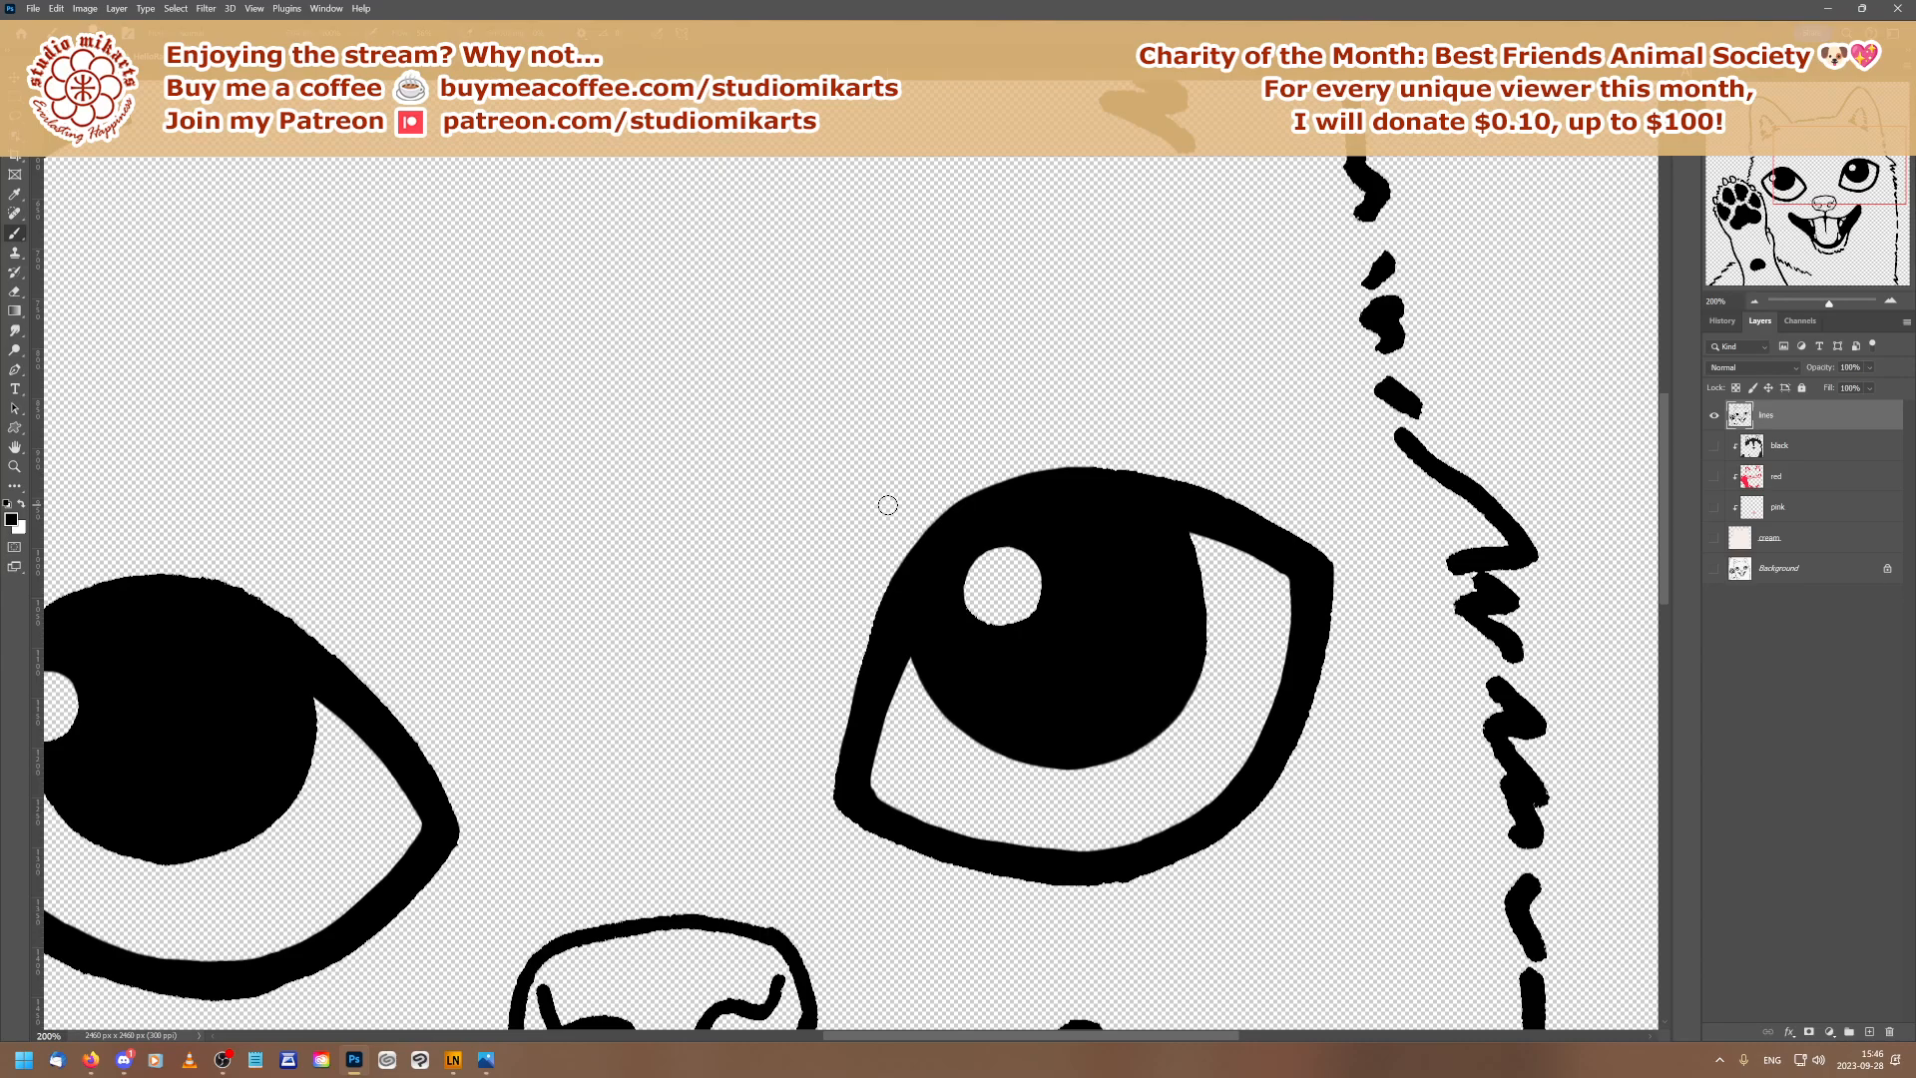
left_click(1754, 301)
left_click(1754, 301)
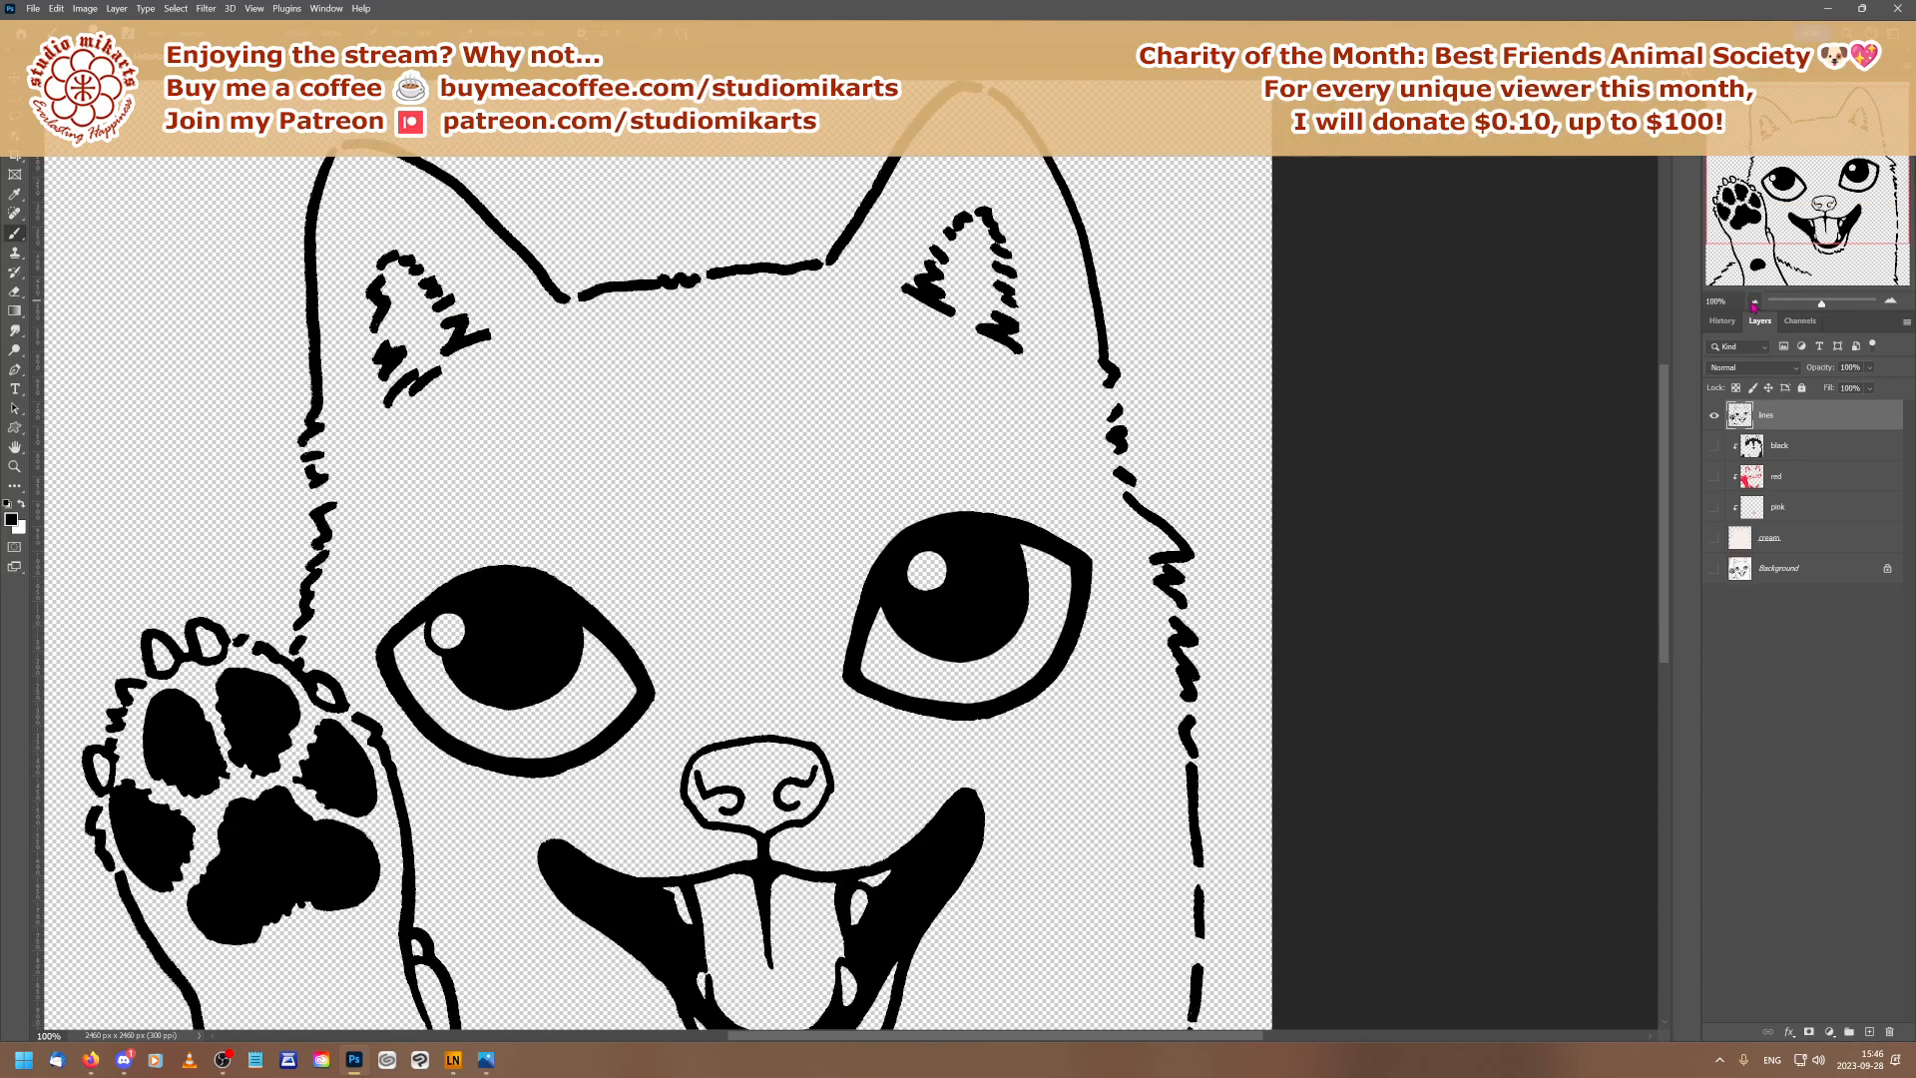
left_click(1754, 301)
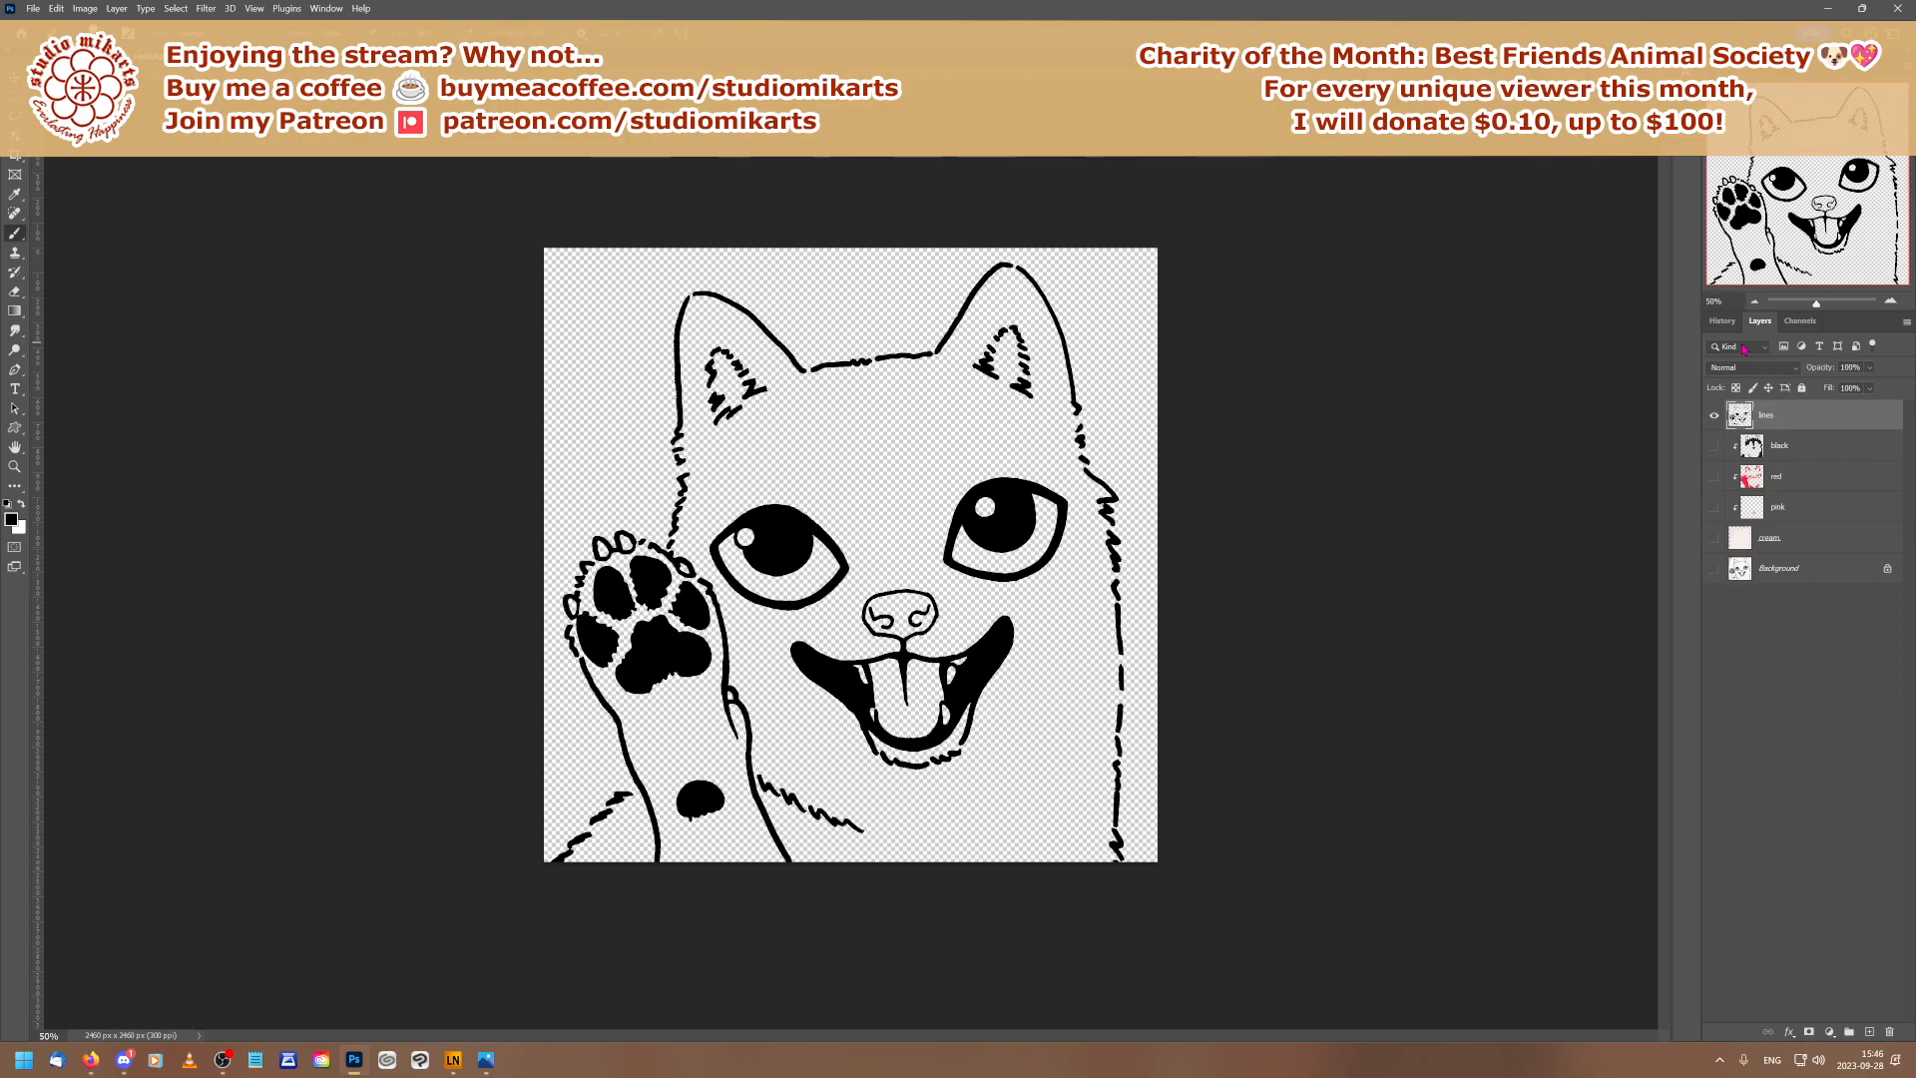
left_click(1754, 302)
left_click(1754, 301)
left_click(1754, 302)
left_click(1754, 302)
left_click(1754, 301)
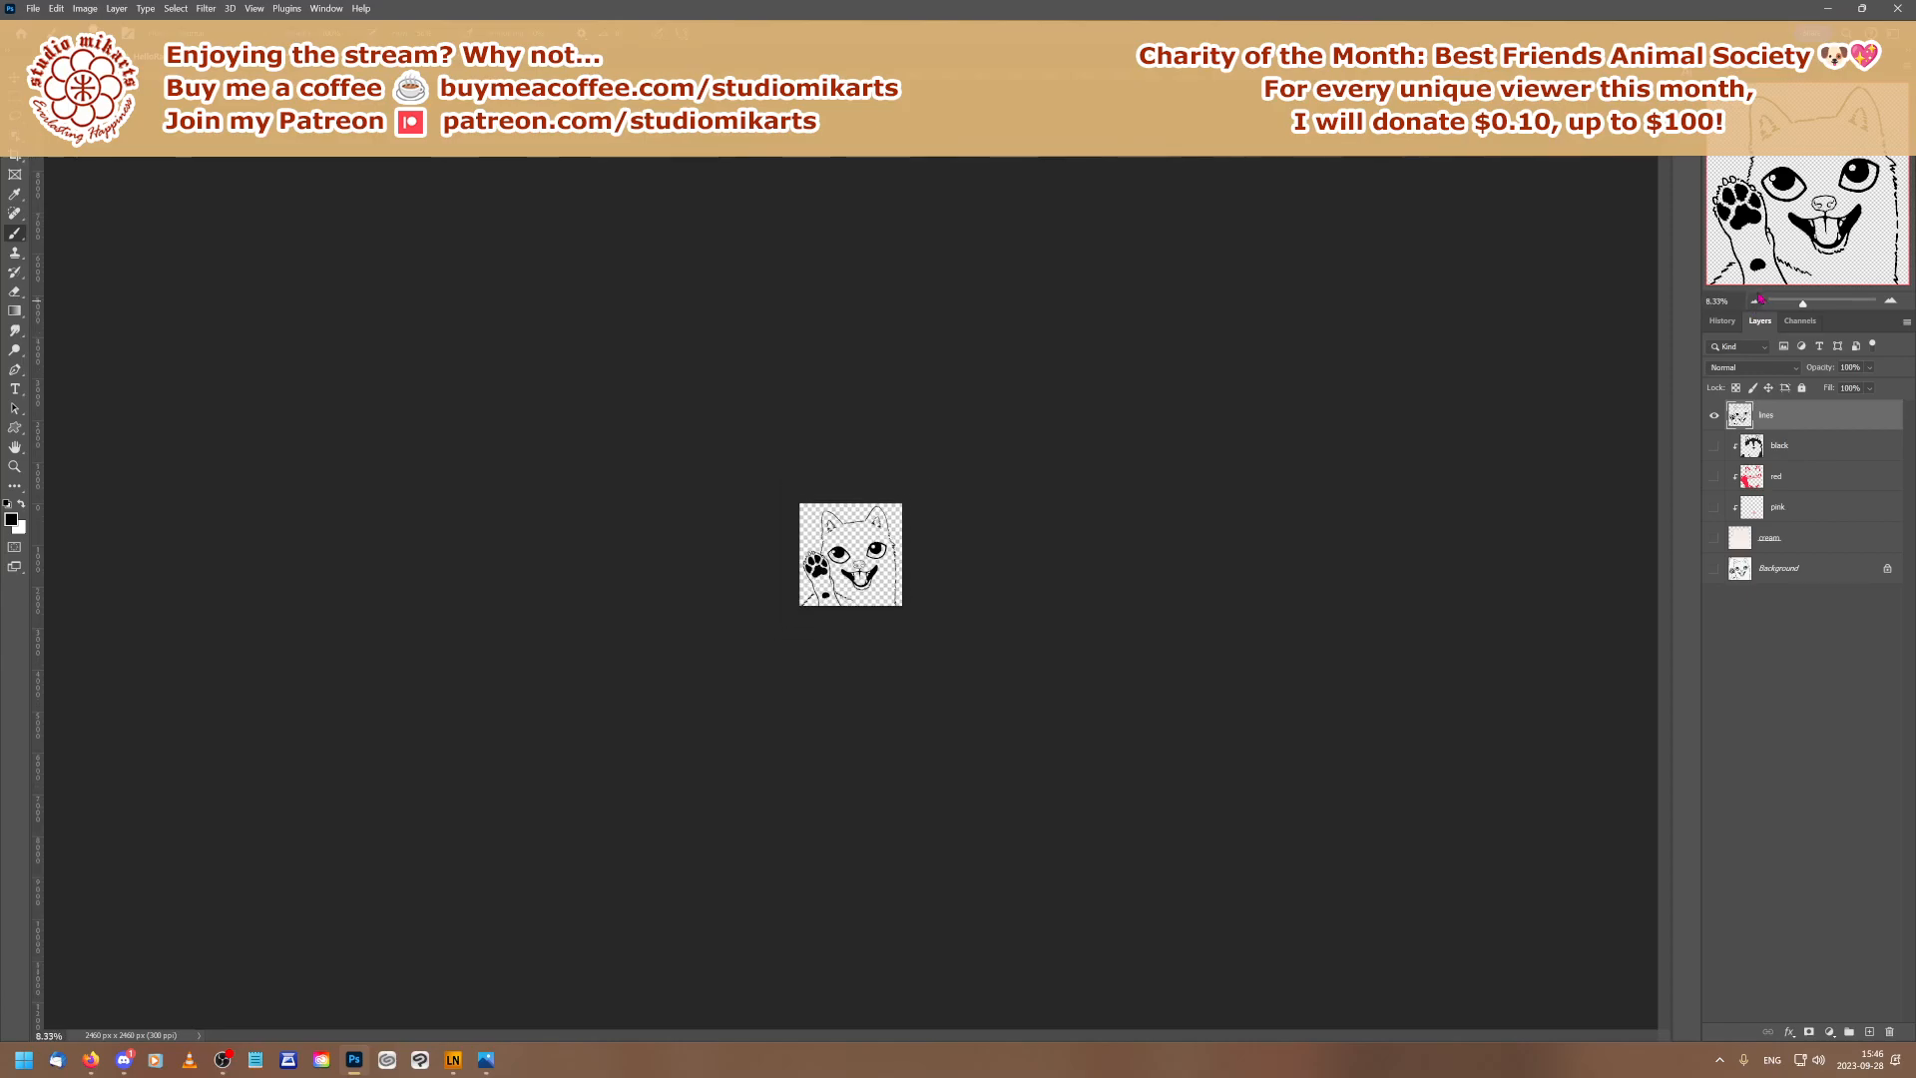
left_click(1756, 303)
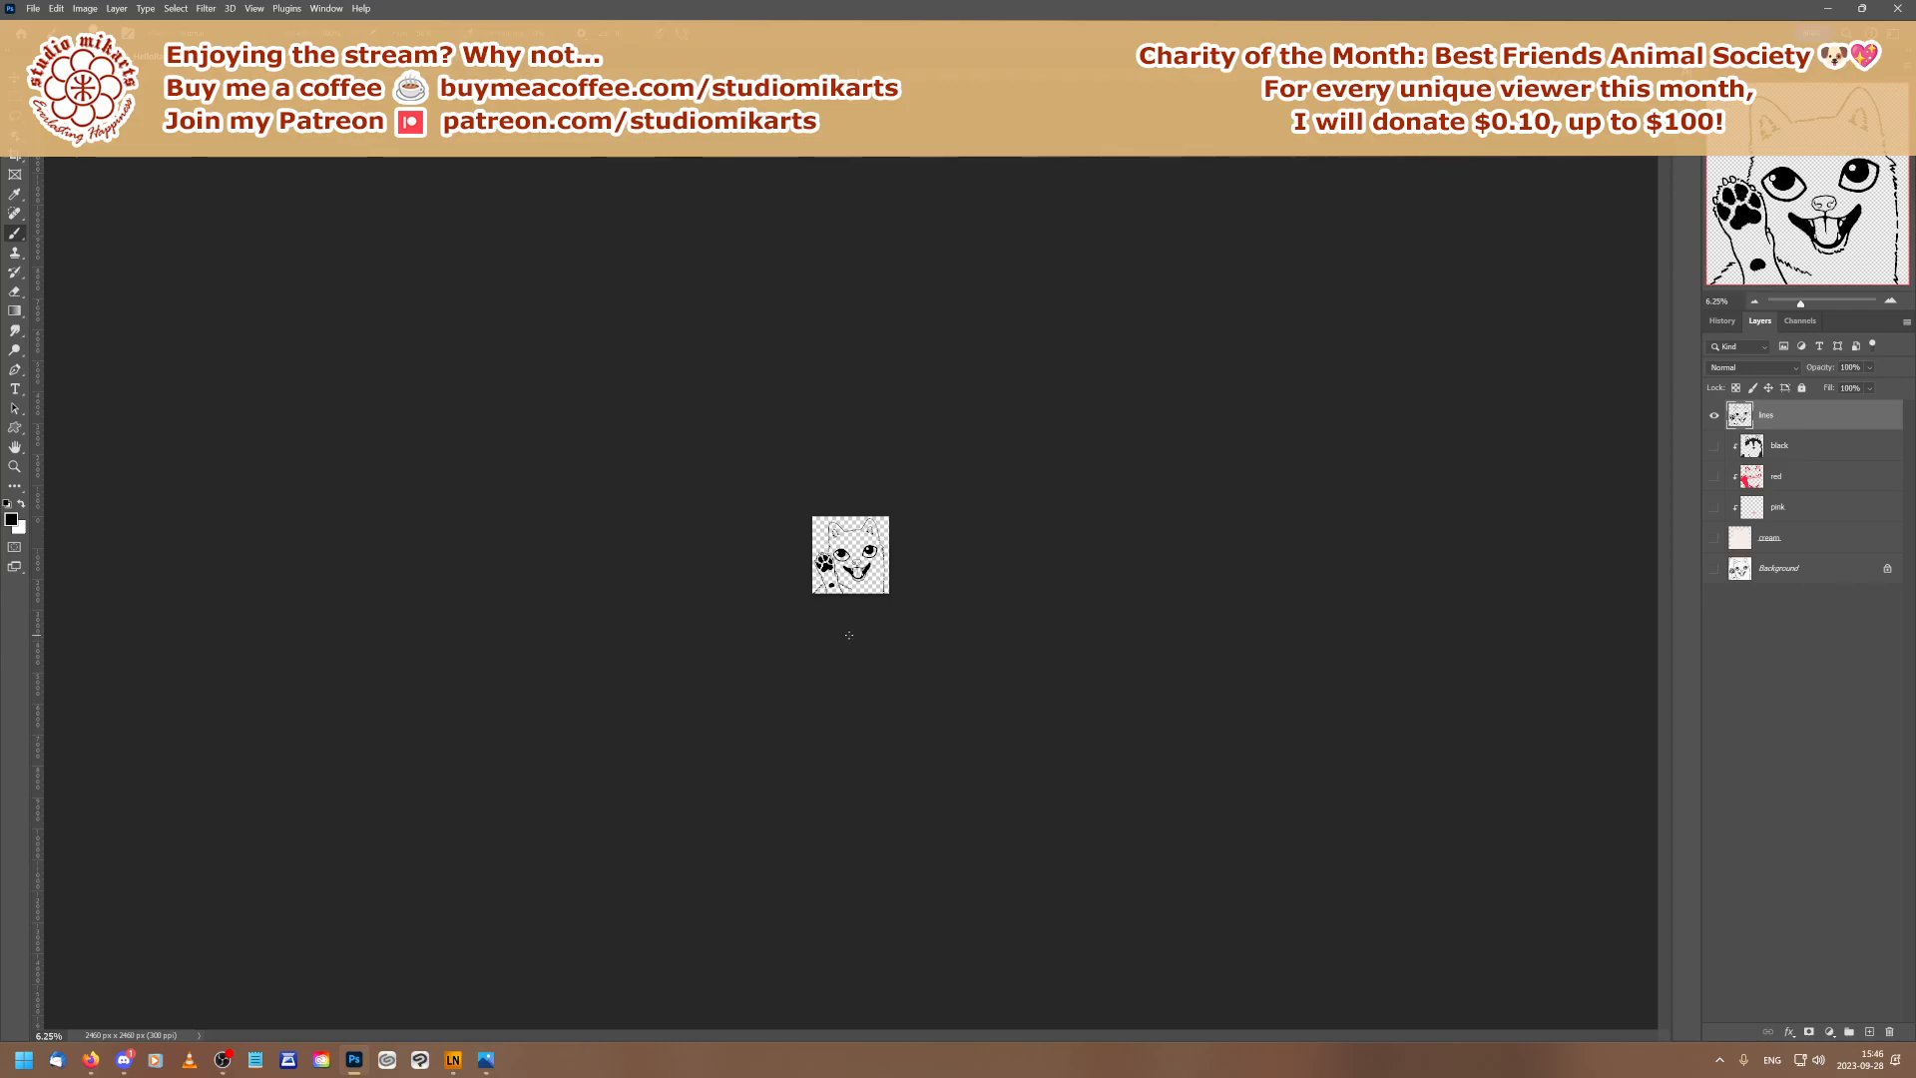
left_click(1888, 301)
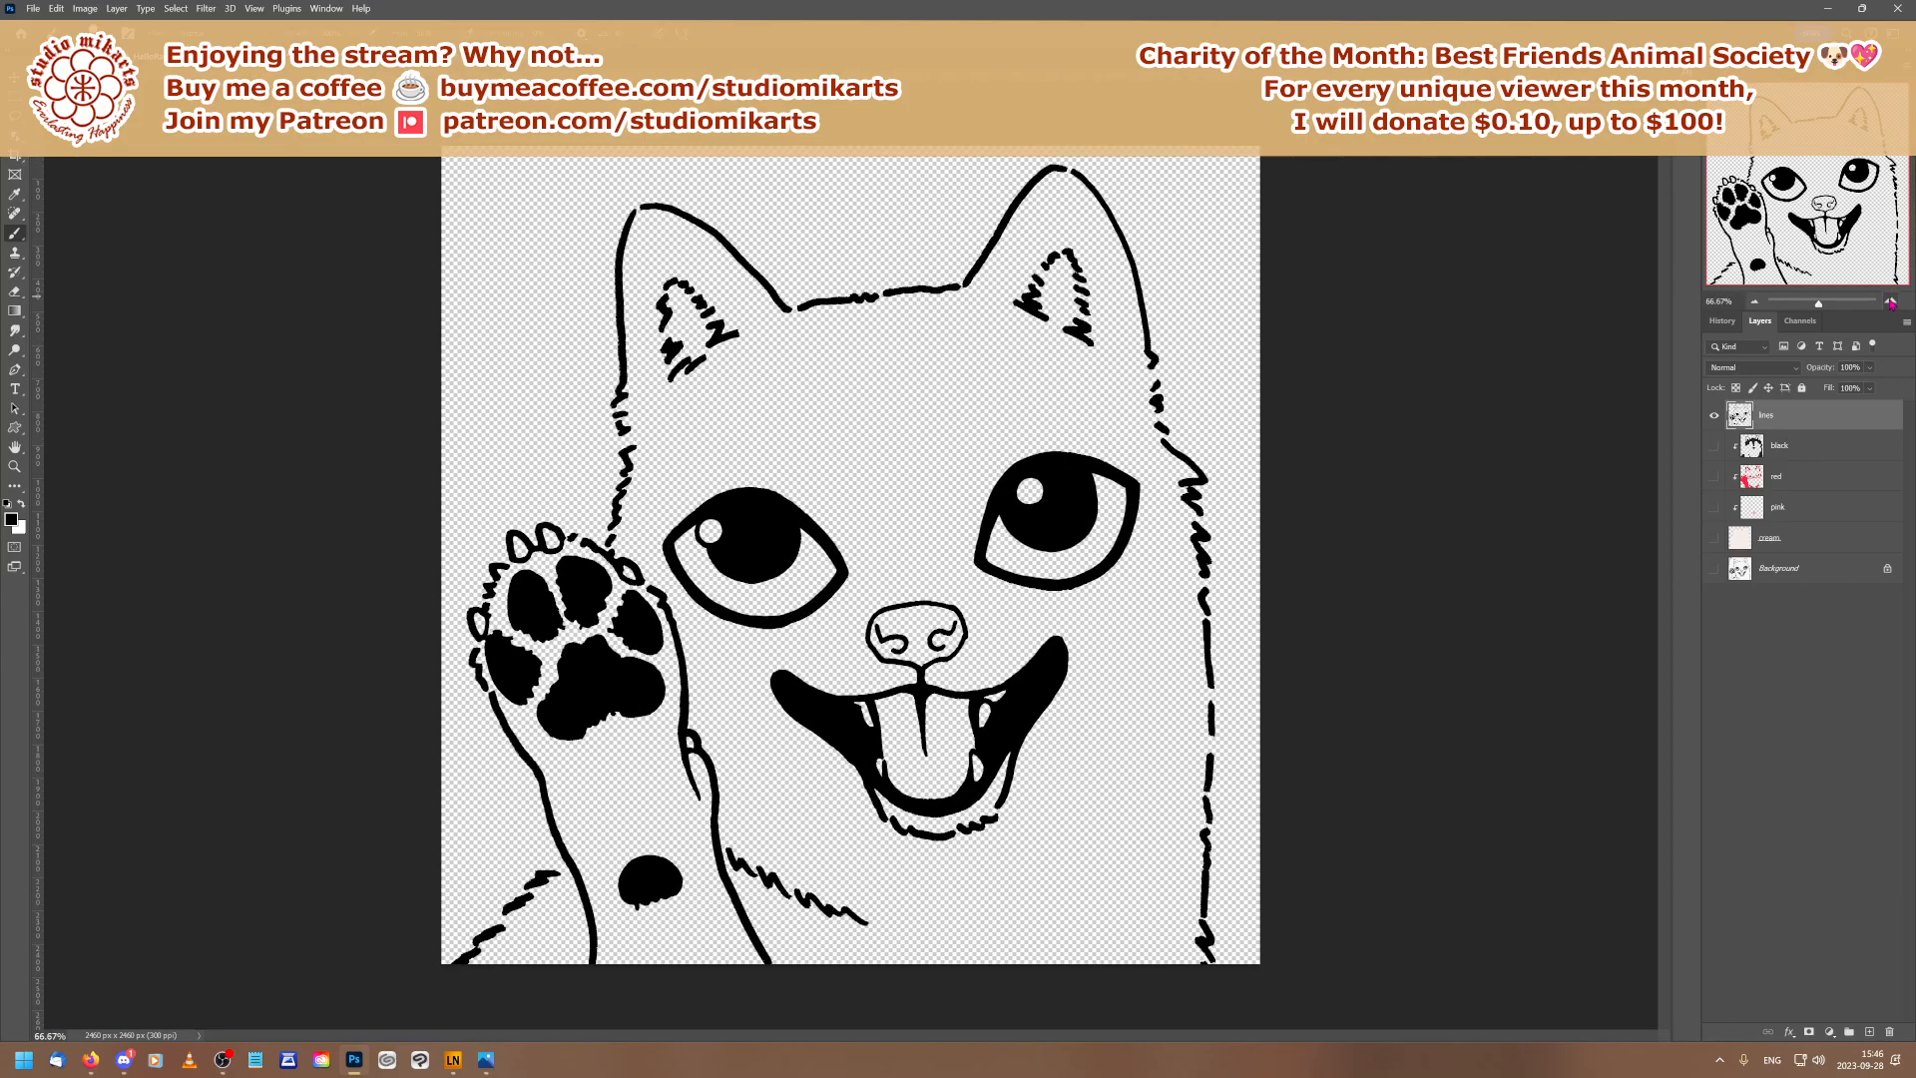
left_click(1888, 302)
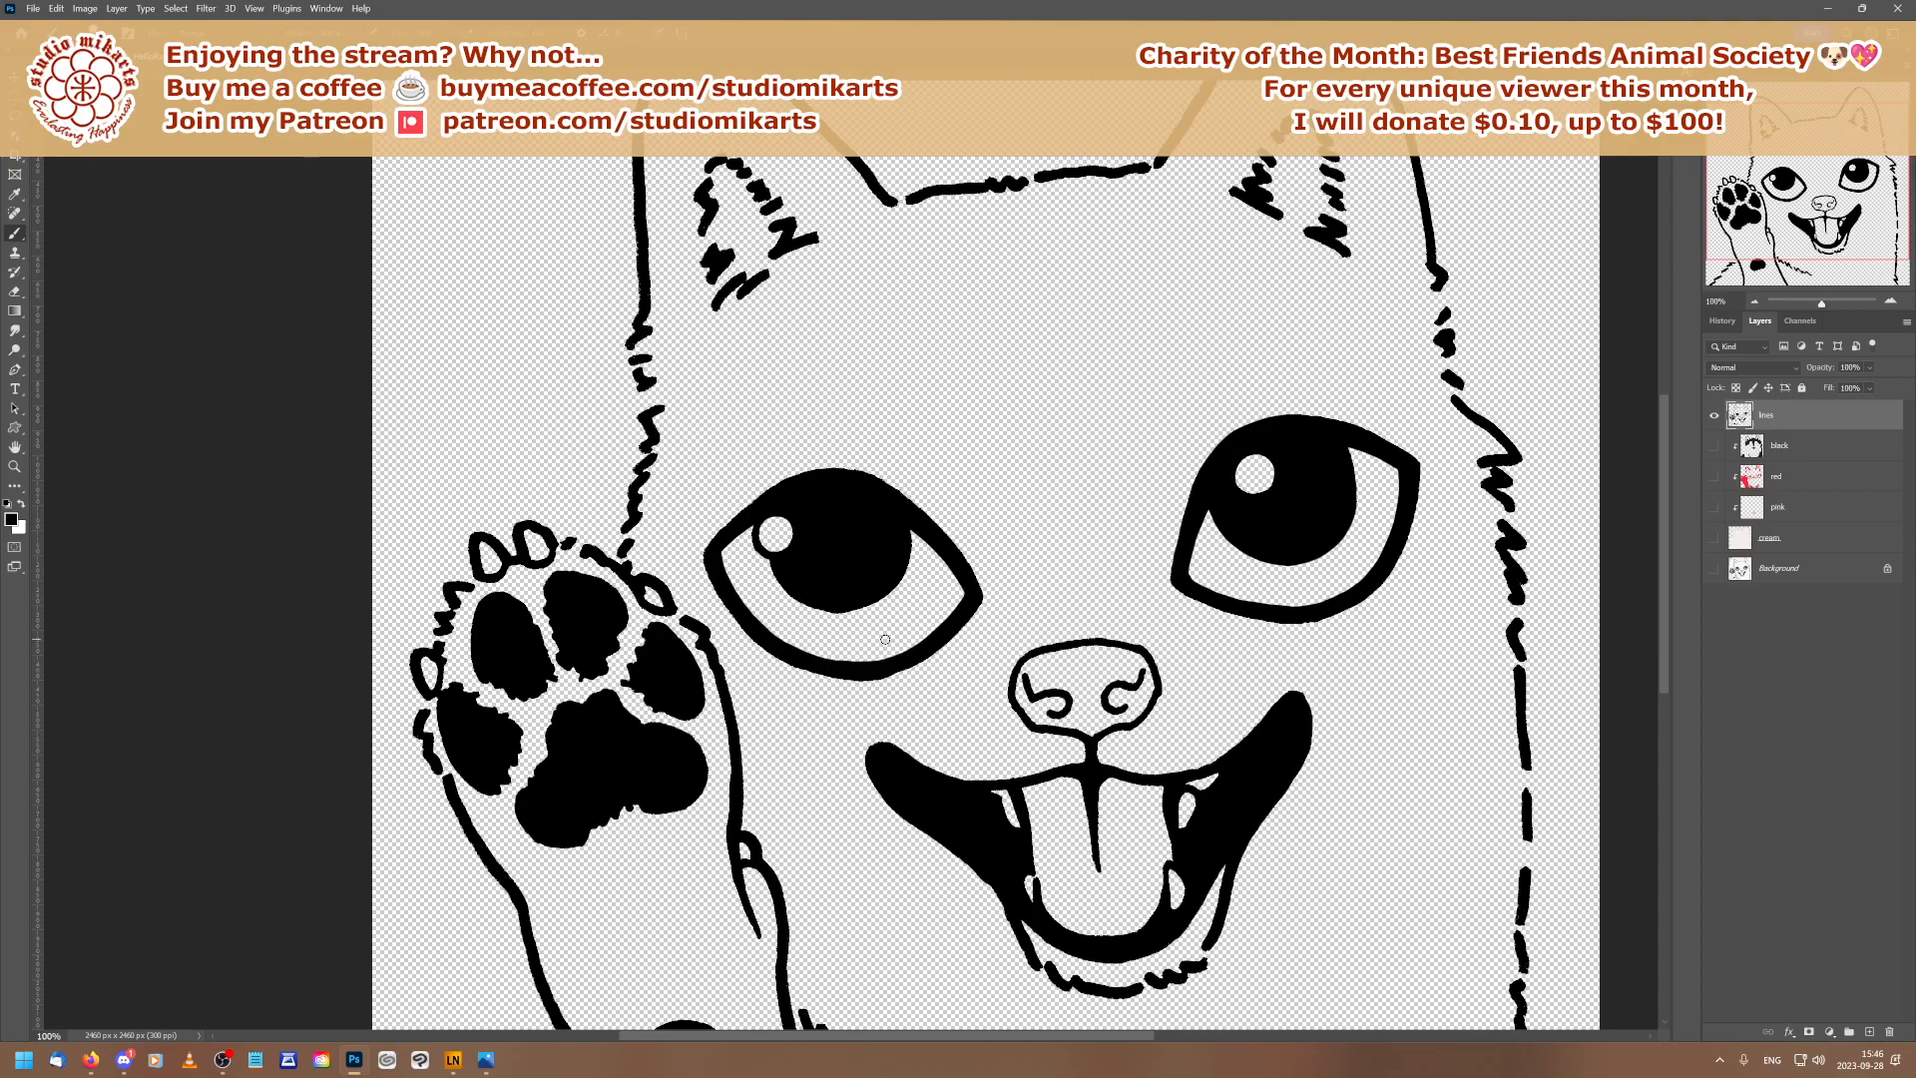
Enlarge the left-hand eye's black iris along its lower edge, smoothing the curve below the highlight
left_click(1890, 300)
left_click_drag(1806, 200, 1787, 202)
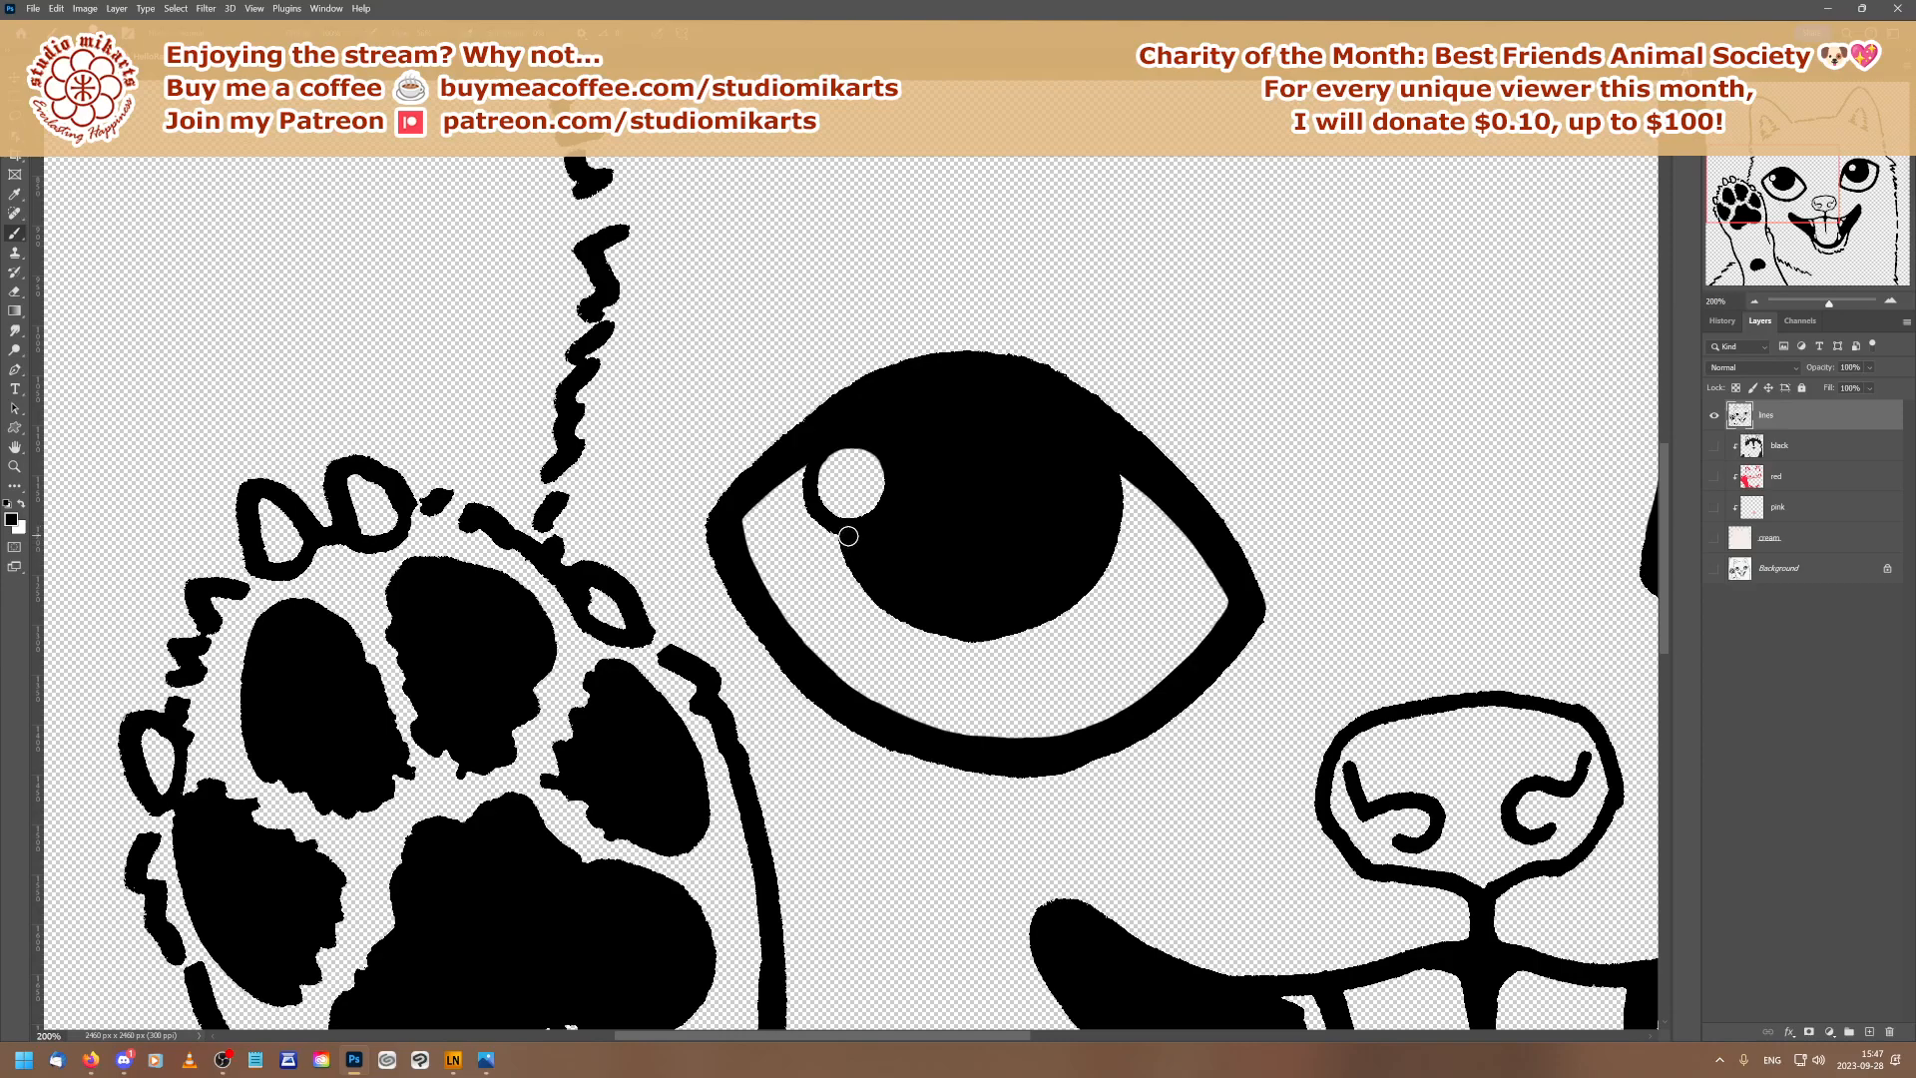
mouse_move(1109, 465)
left_mouse_down()
mouse_move(1104, 564)
mouse_move(998, 631)
mouse_move(1108, 464)
mouse_move(1097, 578)
mouse_move(1009, 633)
left_mouse_up()
mouse_move(859, 571)
left_mouse_down()
mouse_move(892, 612)
mouse_move(1023, 634)
left_mouse_up()
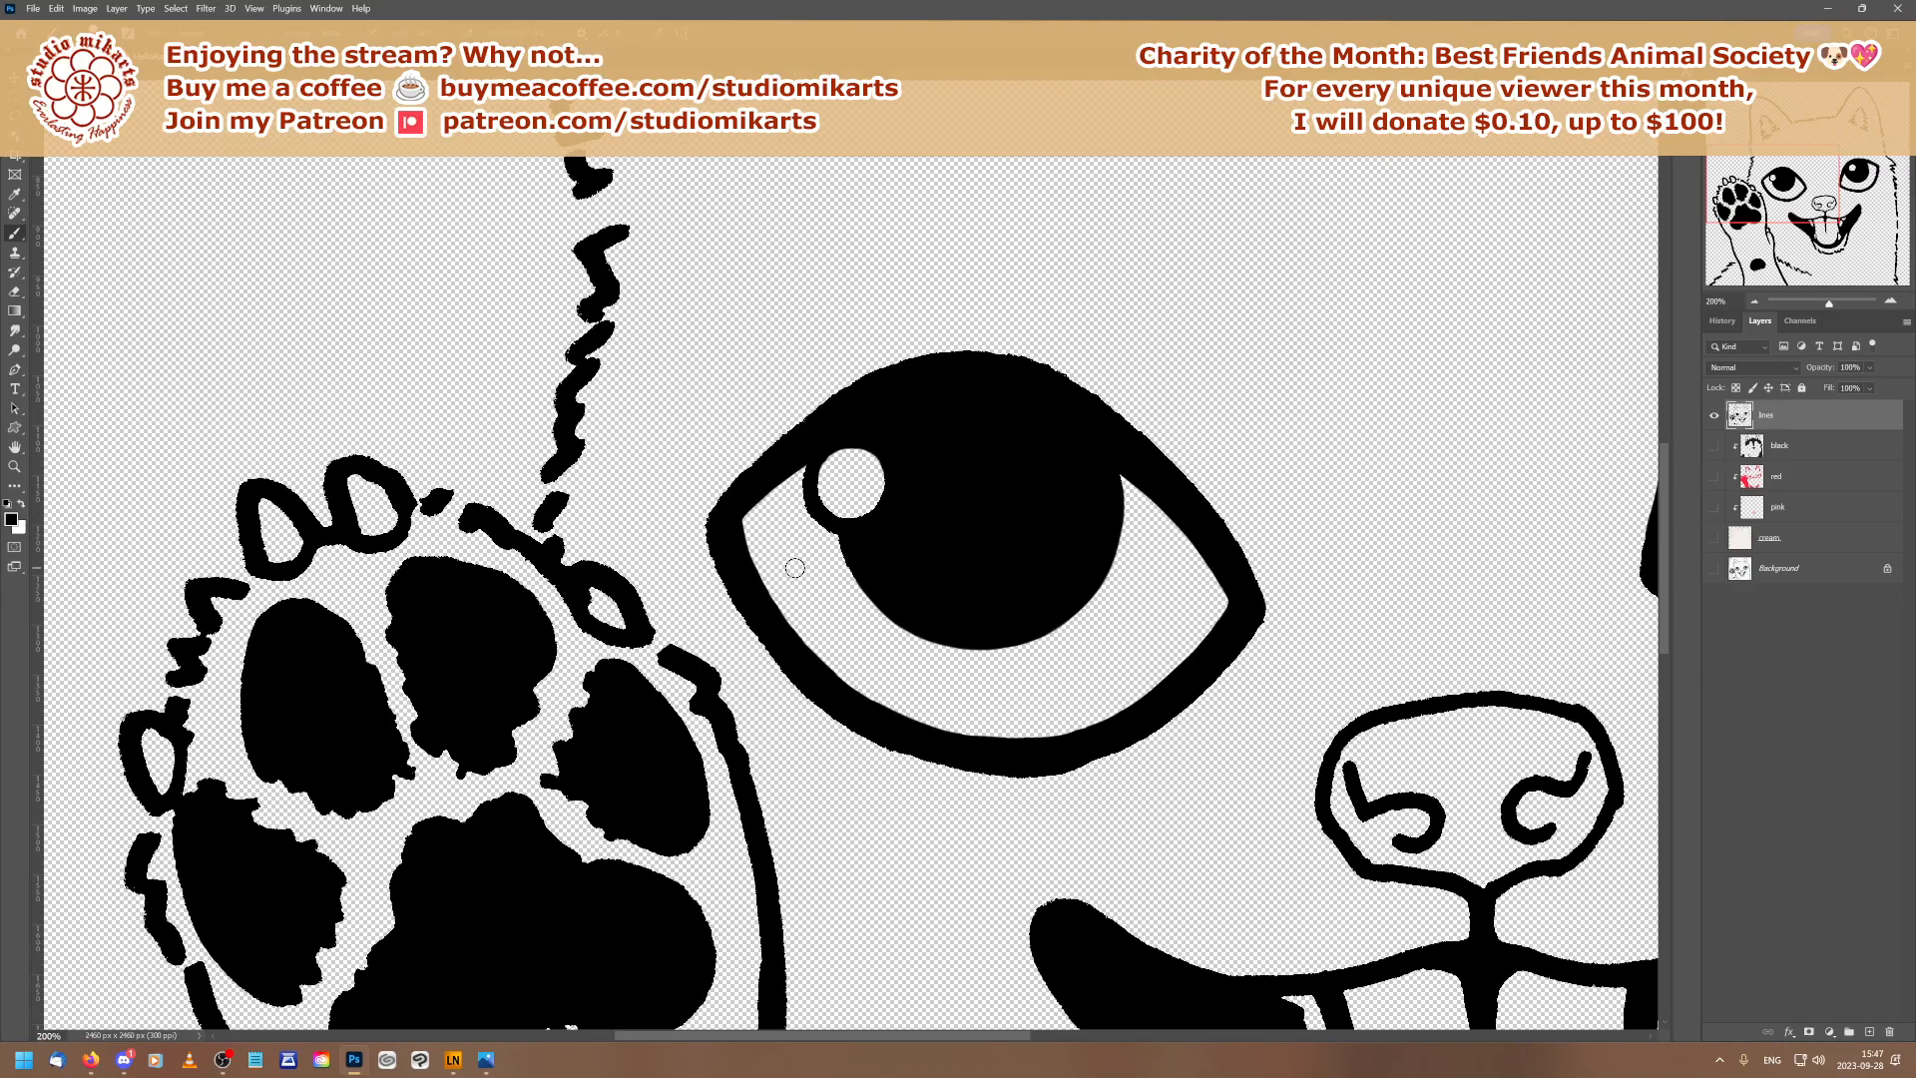
Extend the left-hand eye's iris a little further along its right and lower edges to match the other eye
left_click(1753, 302)
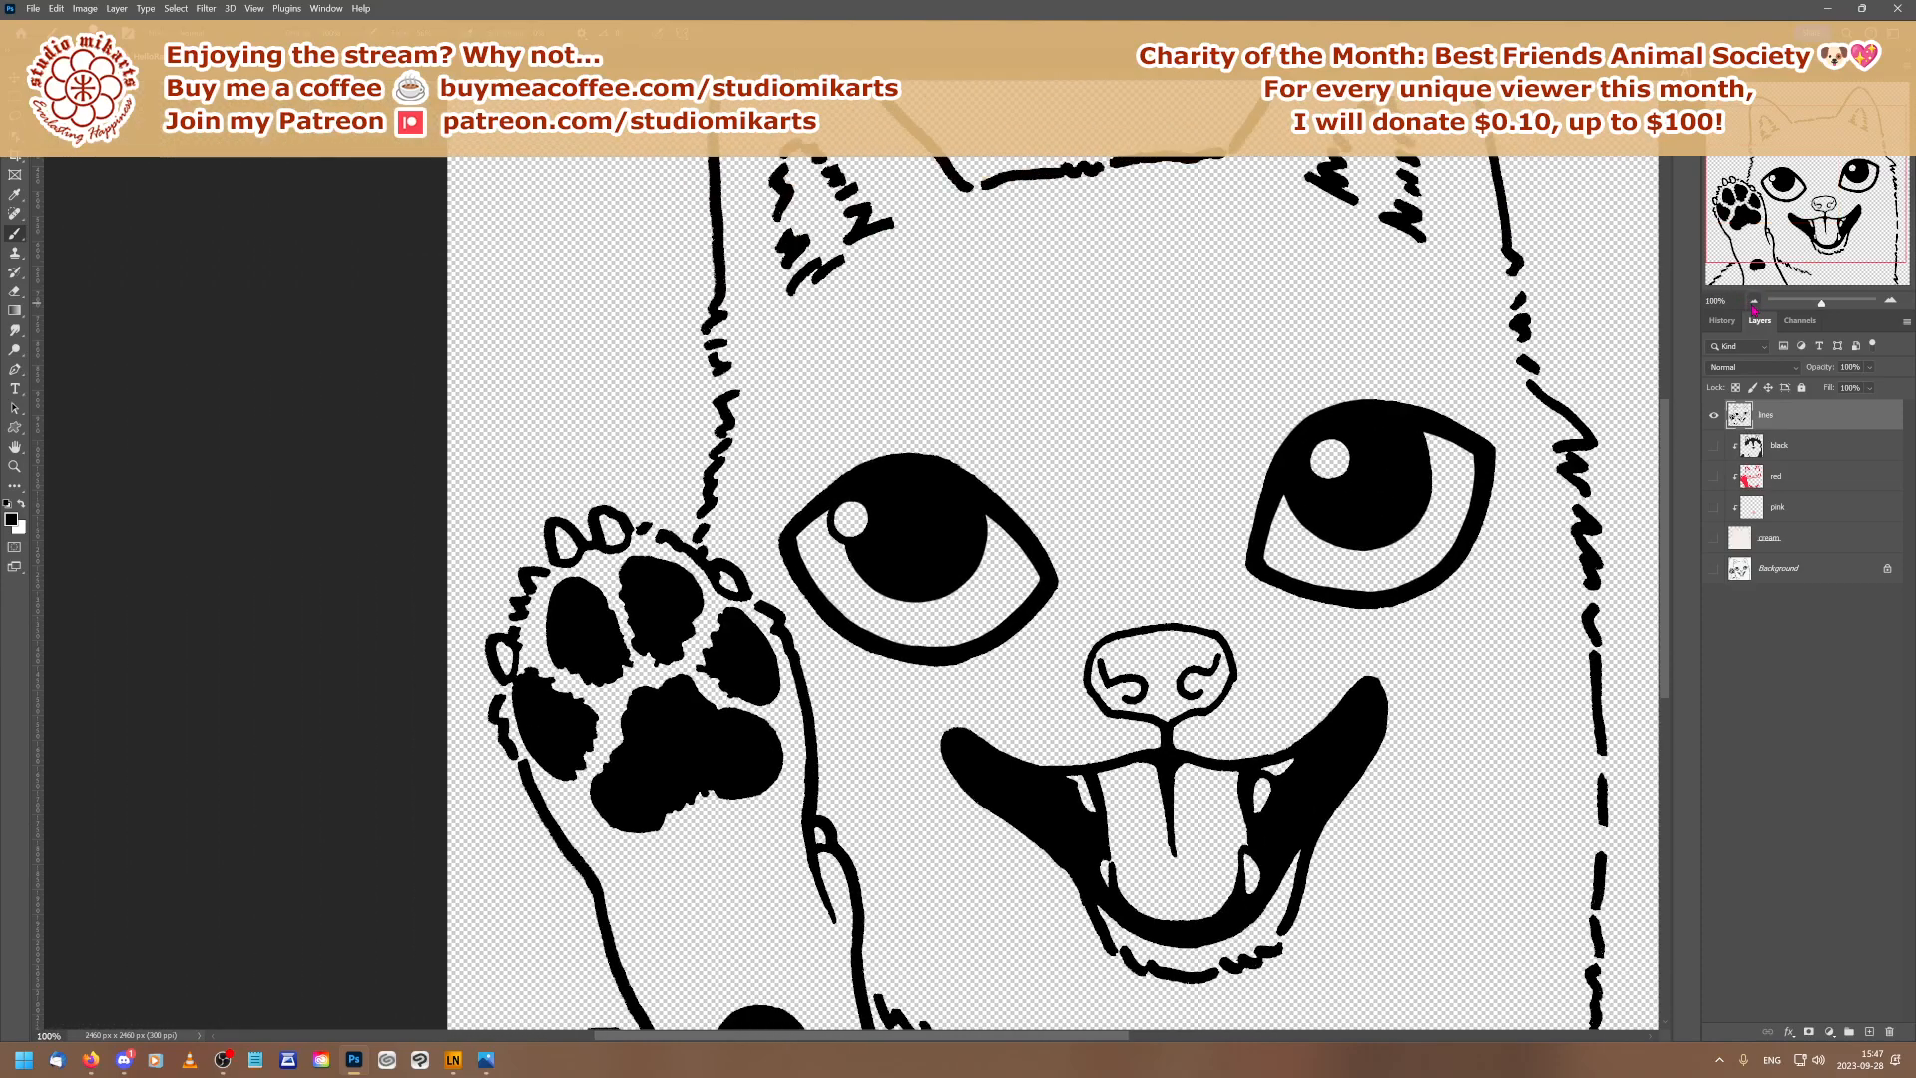
left_click(1753, 302)
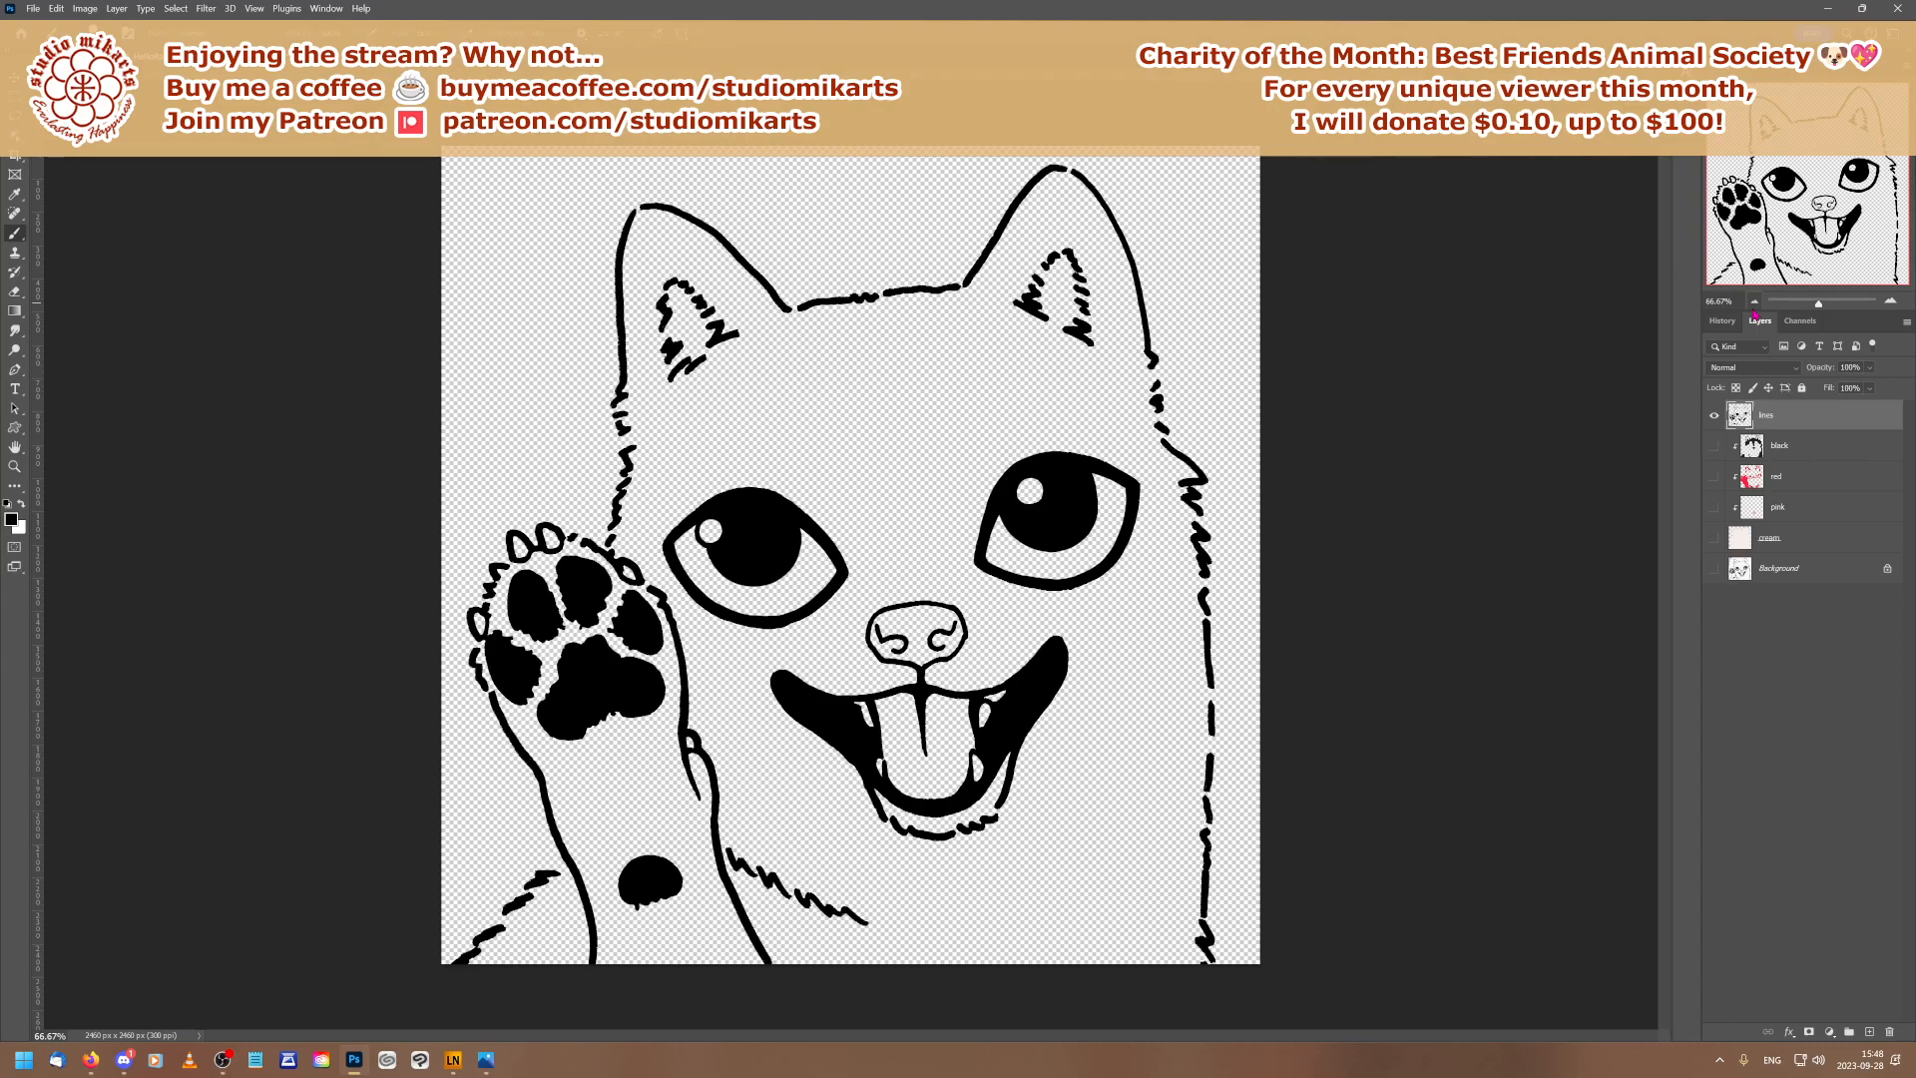
left_click(1890, 301)
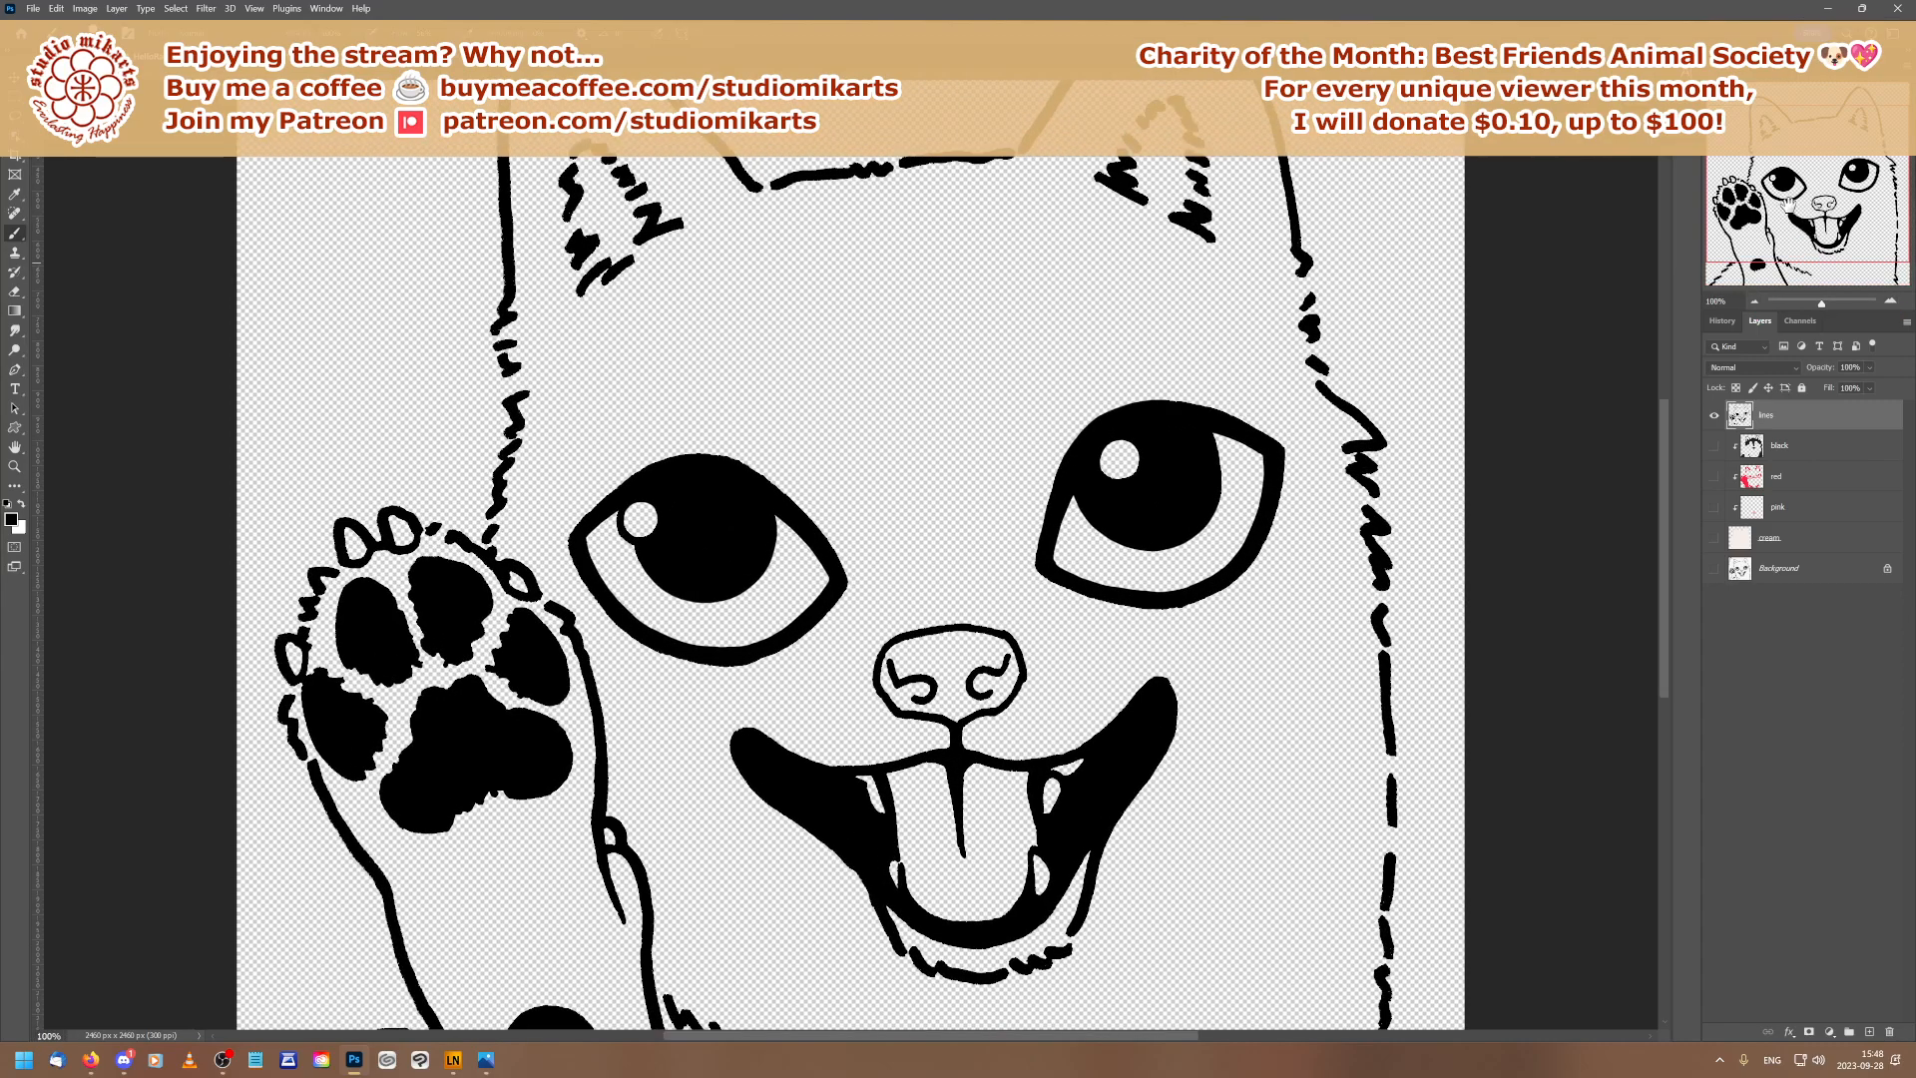
left_click(1891, 300)
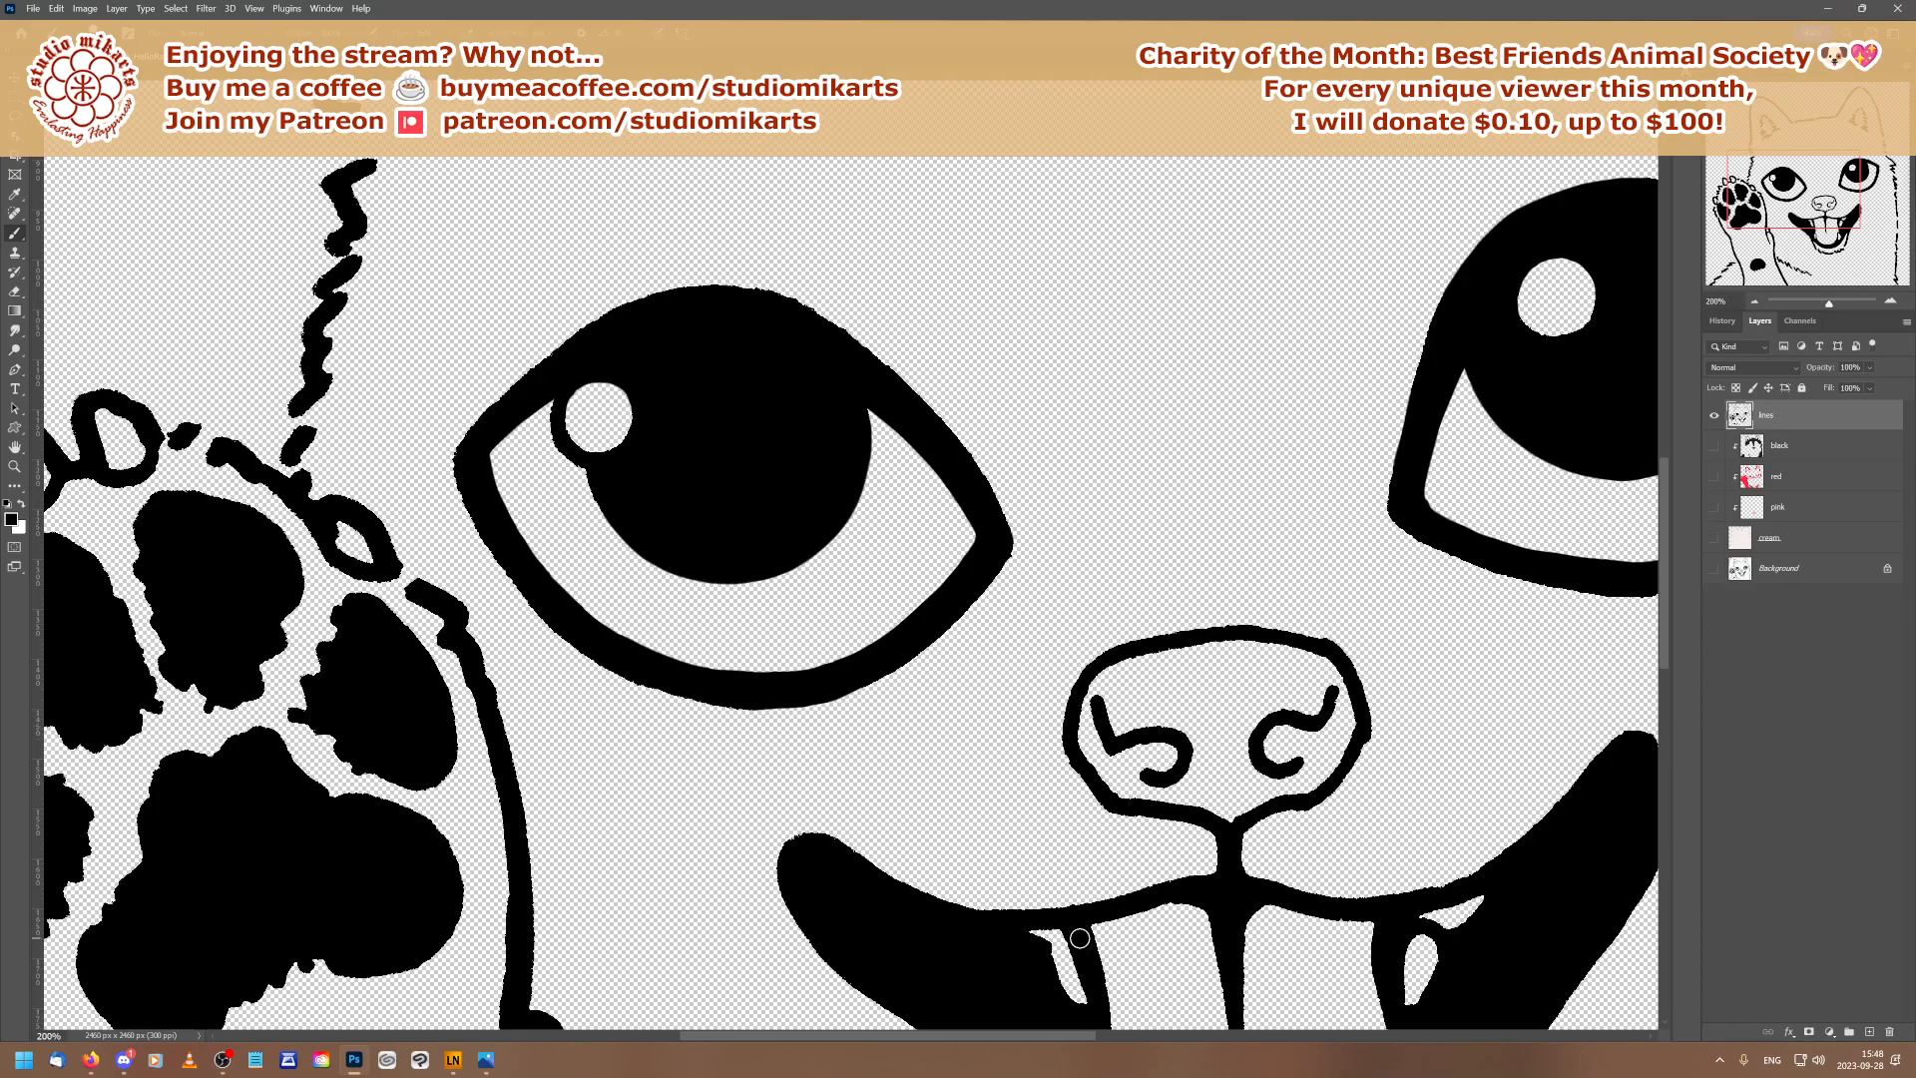
left_click(1755, 302)
left_click(1755, 303)
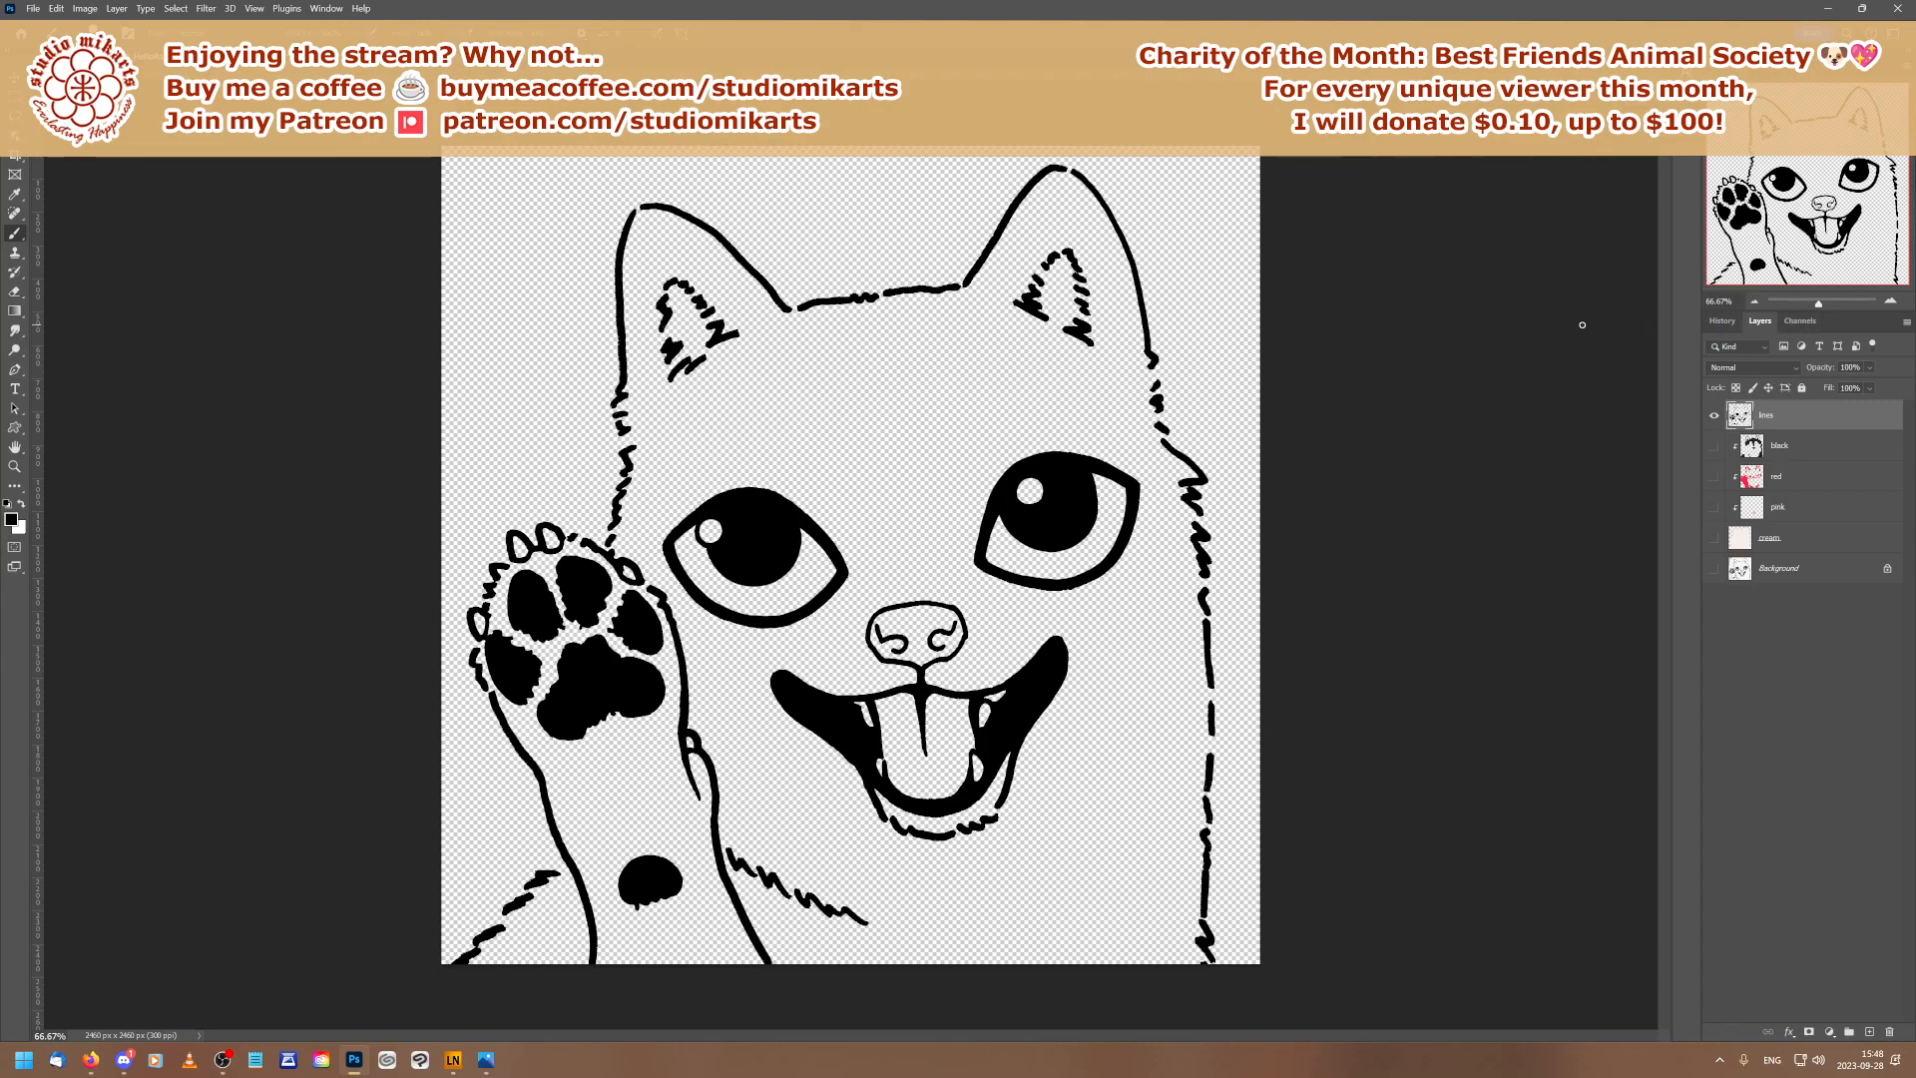
left_click(1890, 300)
left_click(1890, 300)
left_click_drag(1772, 201, 1752, 202)
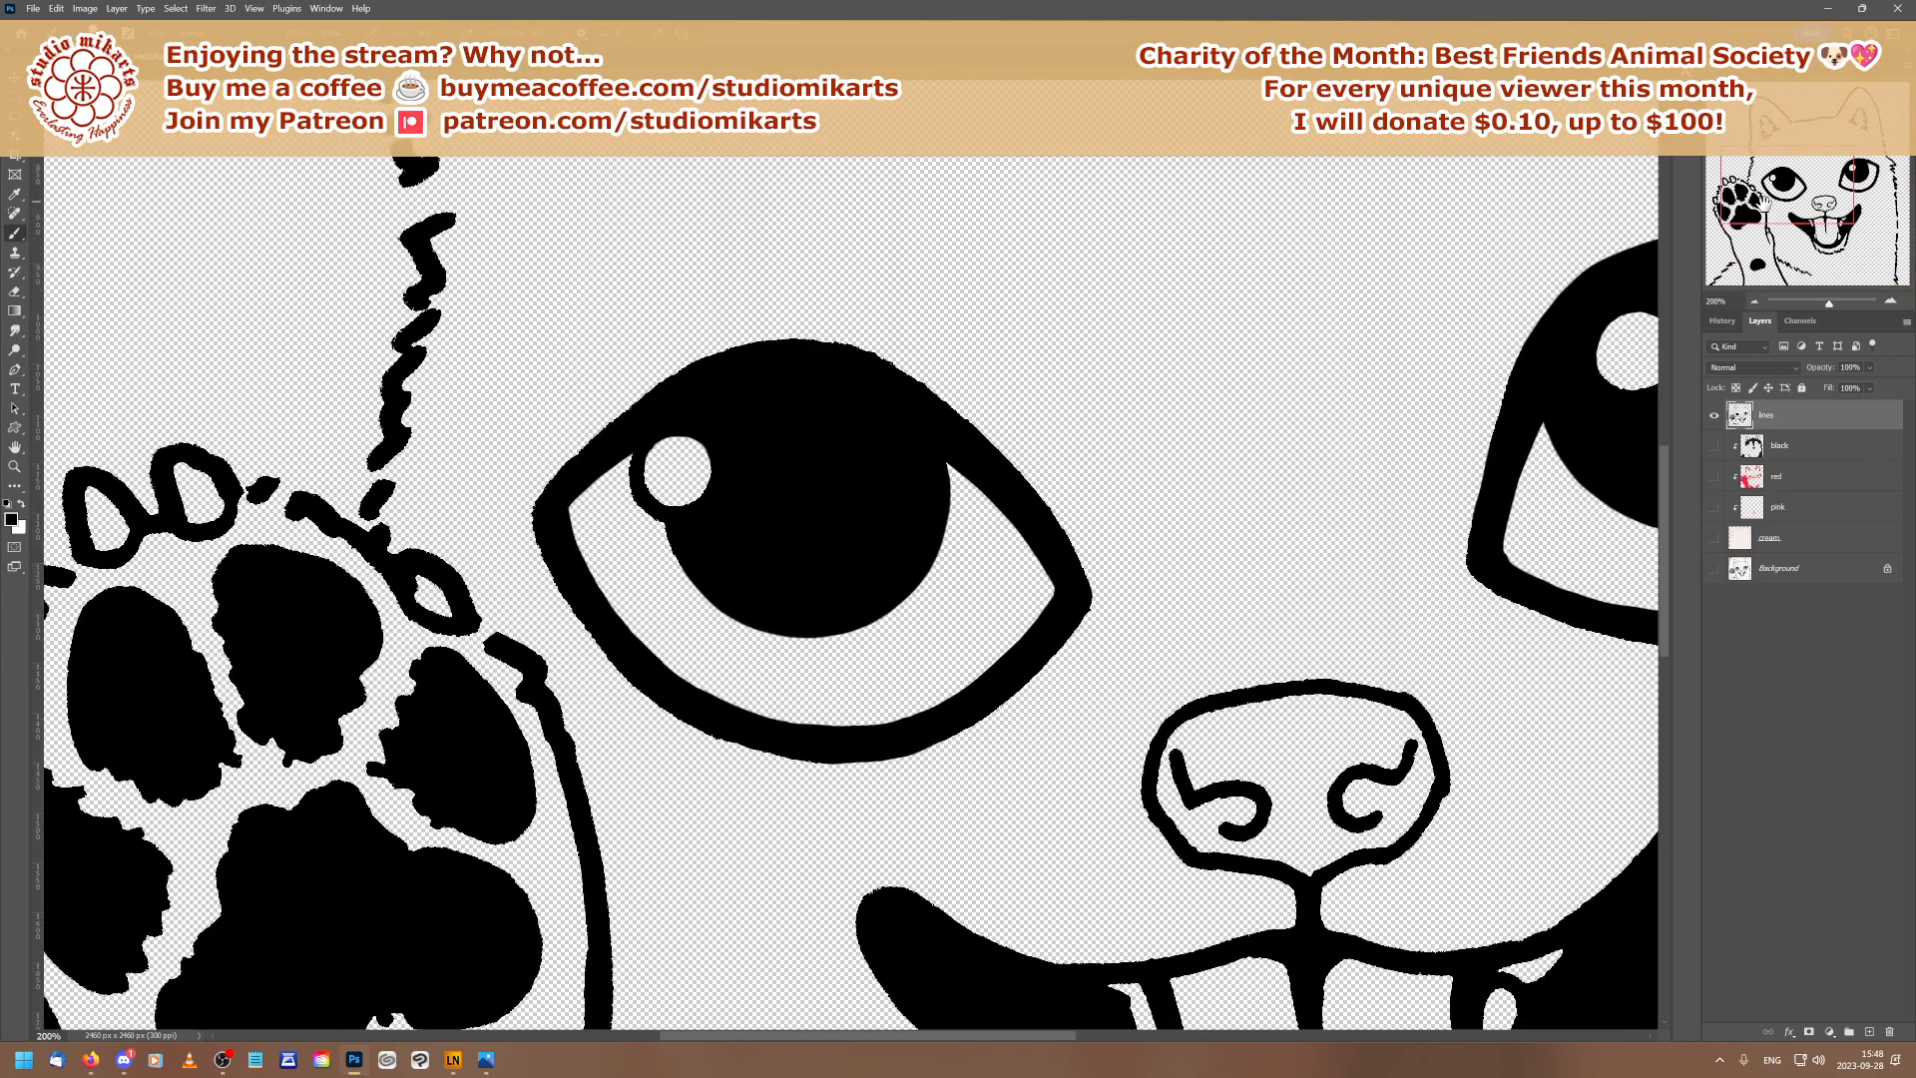
mouse_move(934, 444)
left_mouse_down()
mouse_move(944, 512)
mouse_move(916, 588)
mouse_move(848, 628)
mouse_move(747, 601)
mouse_move(678, 530)
mouse_move(765, 621)
mouse_move(849, 632)
mouse_move(930, 493)
mouse_move(836, 634)
left_mouse_up()
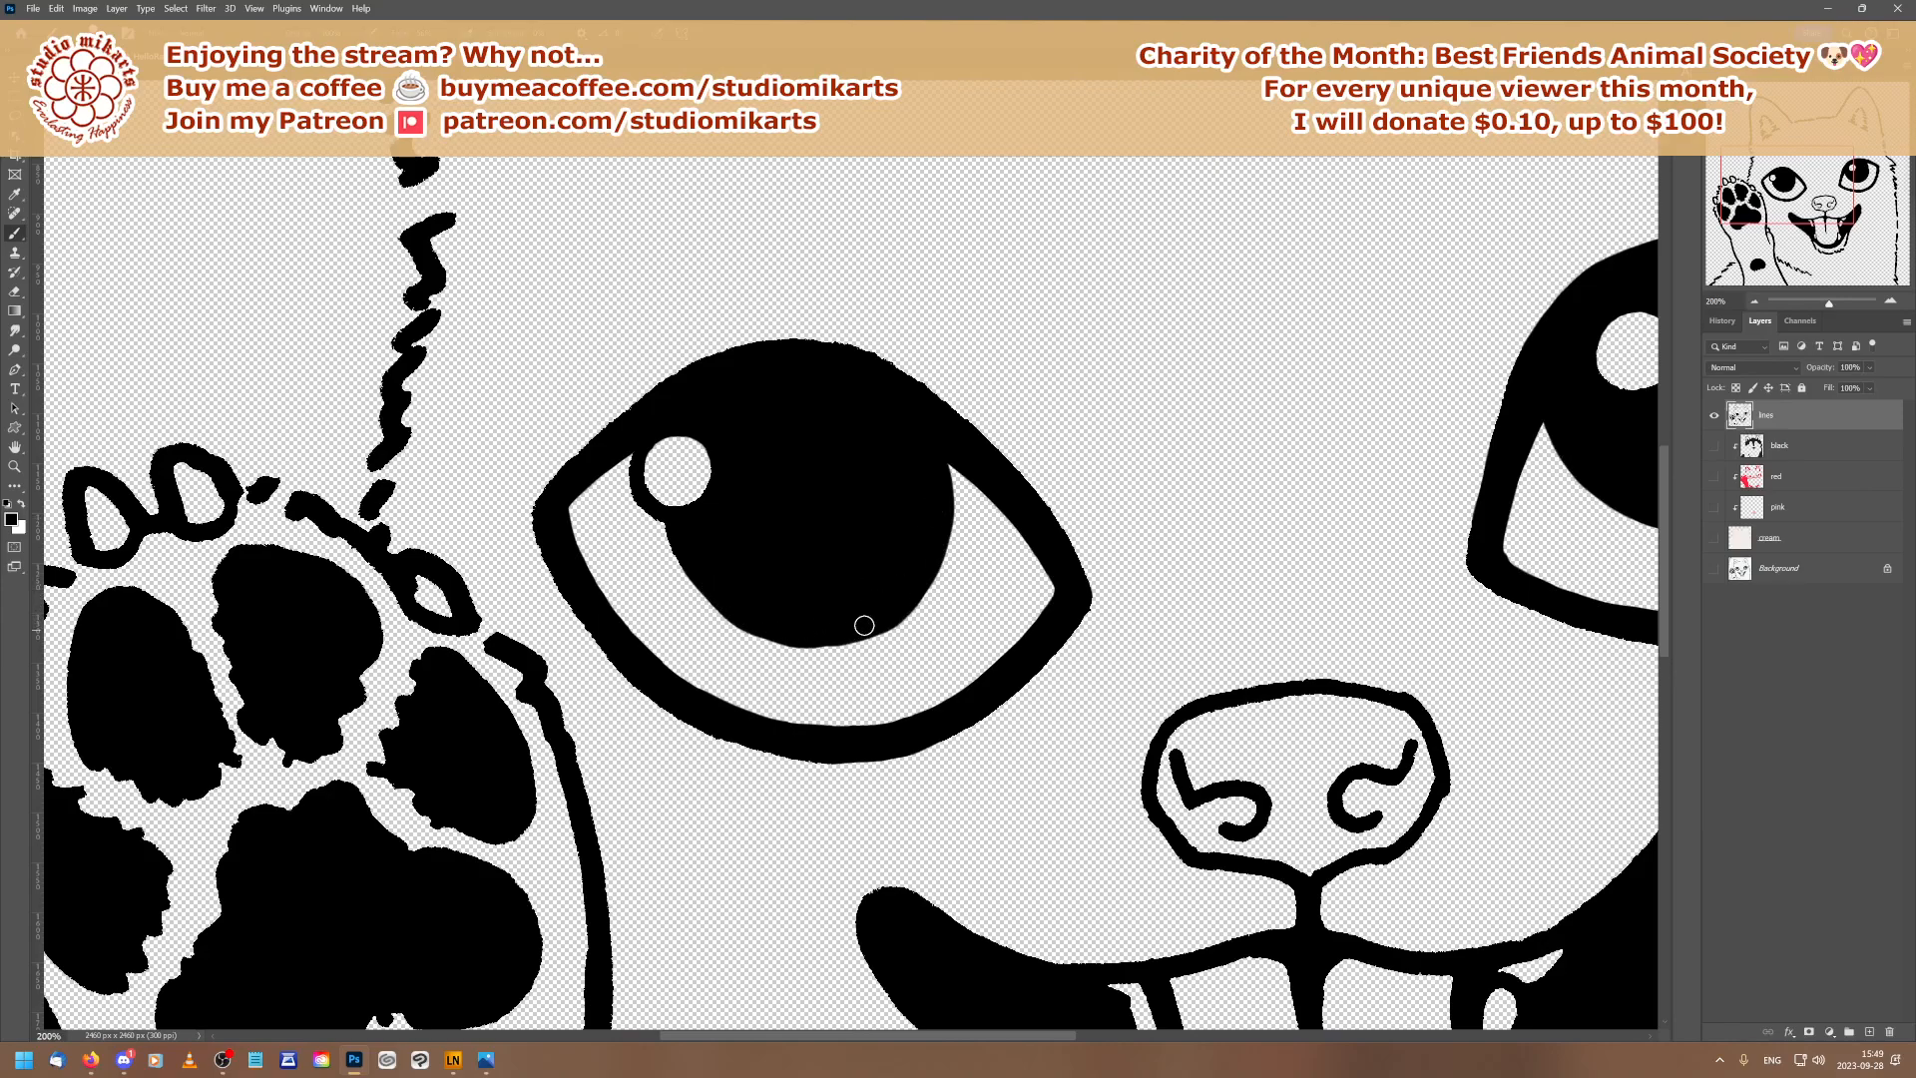
left_click_drag(860, 634, 808, 633)
Examine the enlarged irises in the full line drawing at several sizes, down to a tiny thumbnail
left_click(1758, 302)
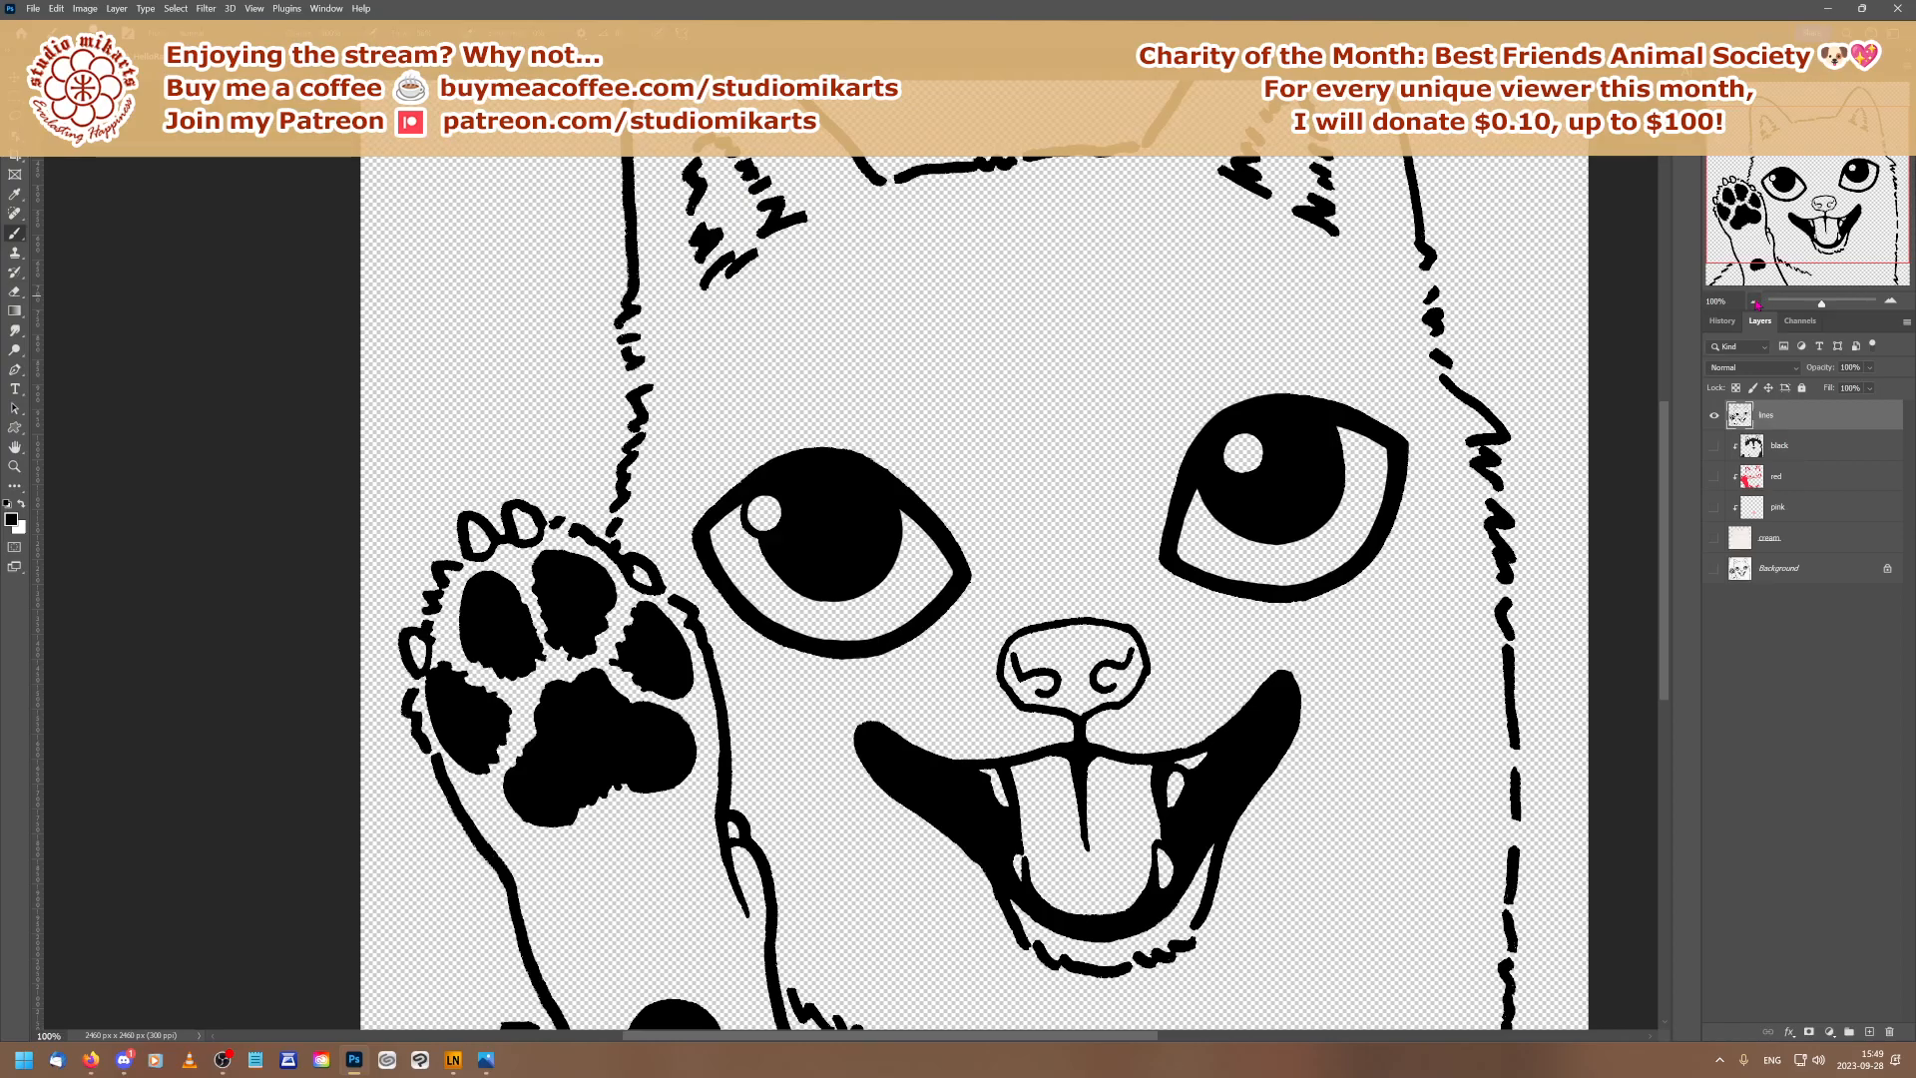
left_click(1754, 302)
left_click(1754, 301)
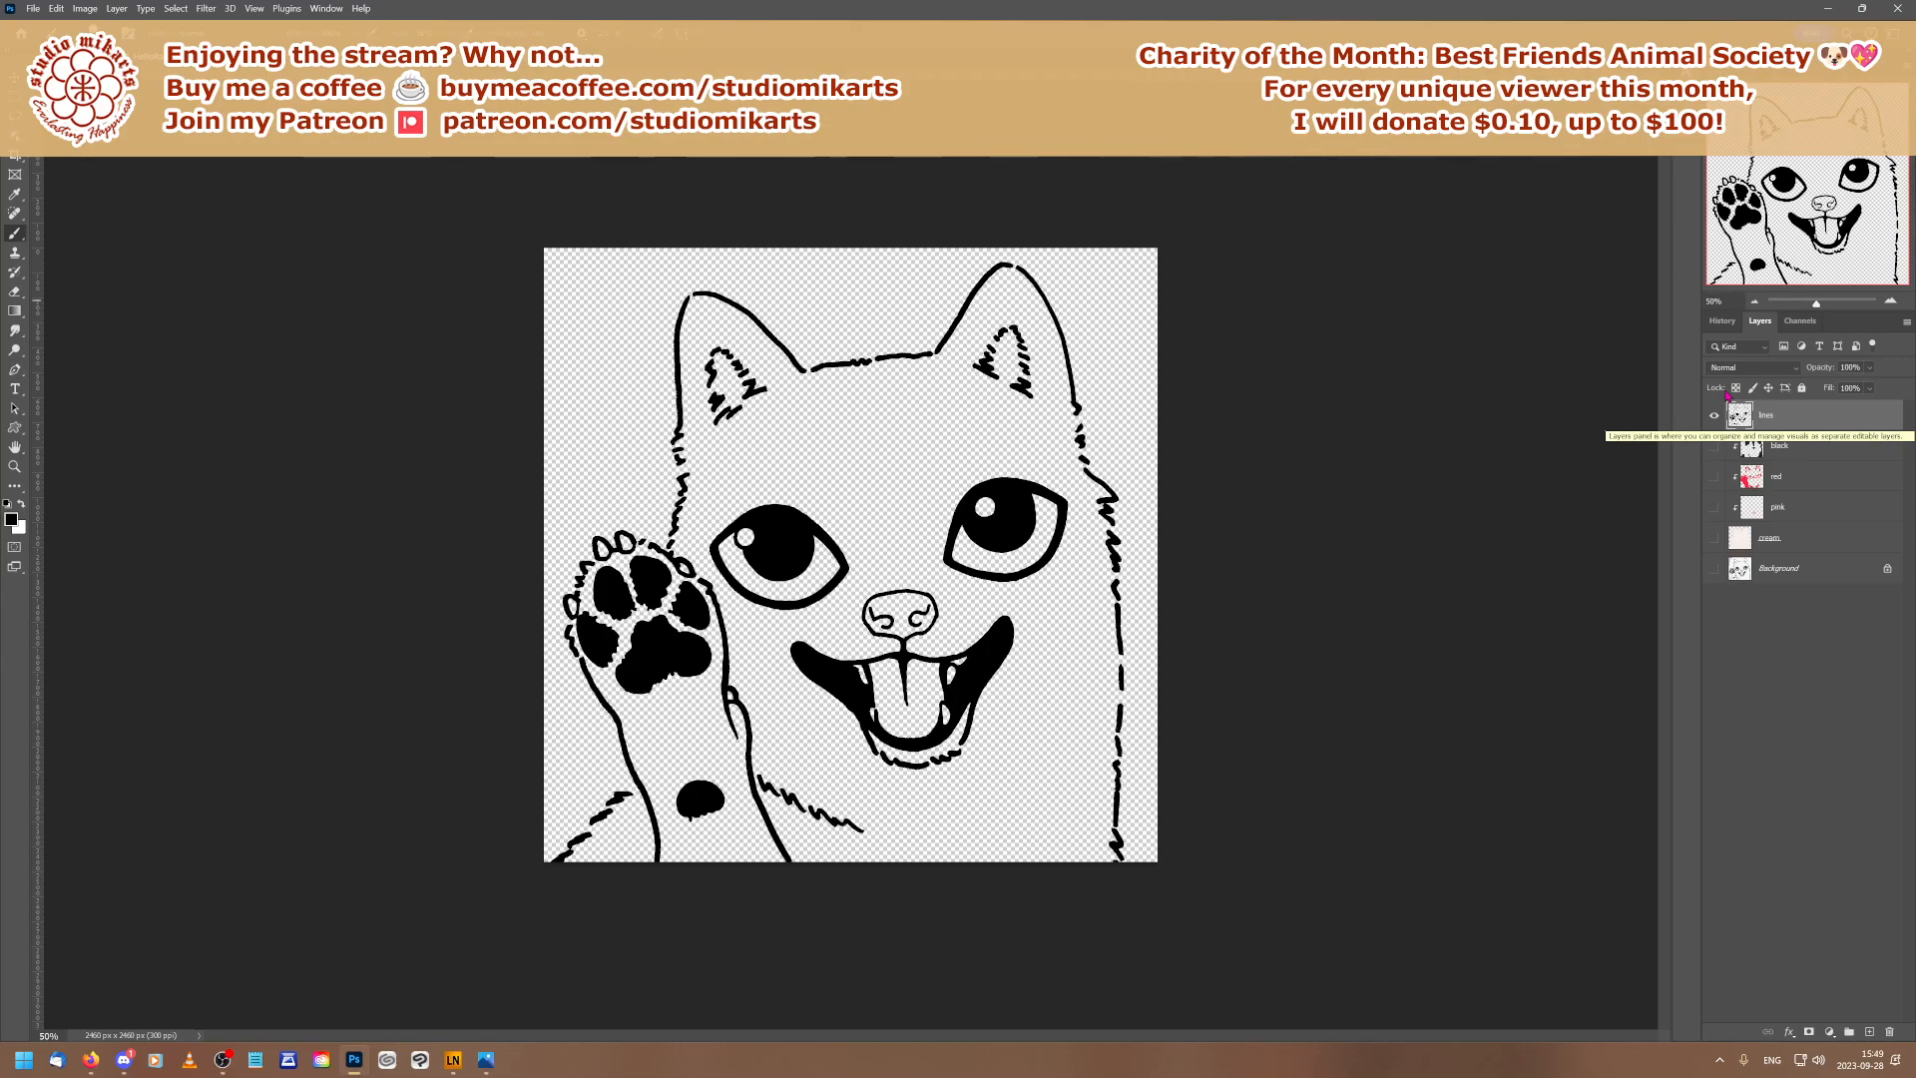
left_click(1753, 300)
left_click(1754, 300)
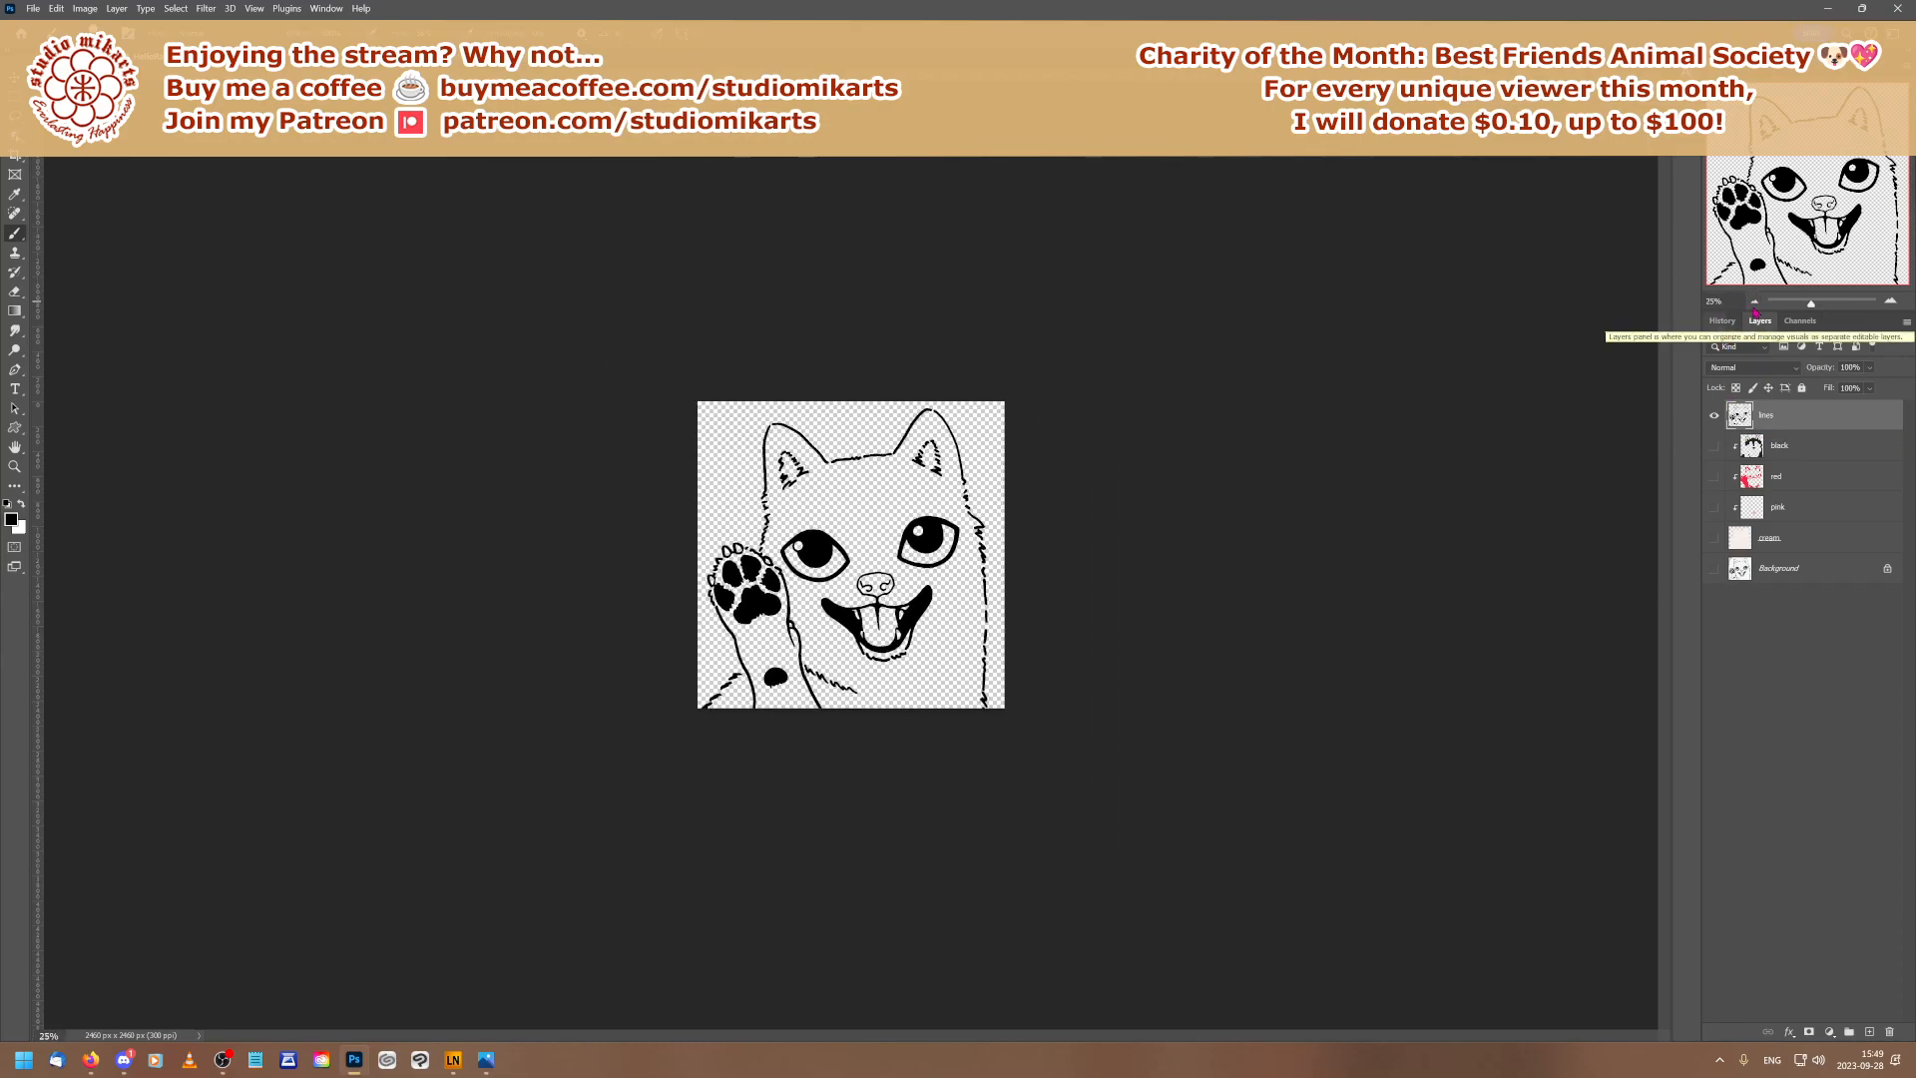
left_click(1754, 302)
left_click(1754, 302)
left_click(1754, 302)
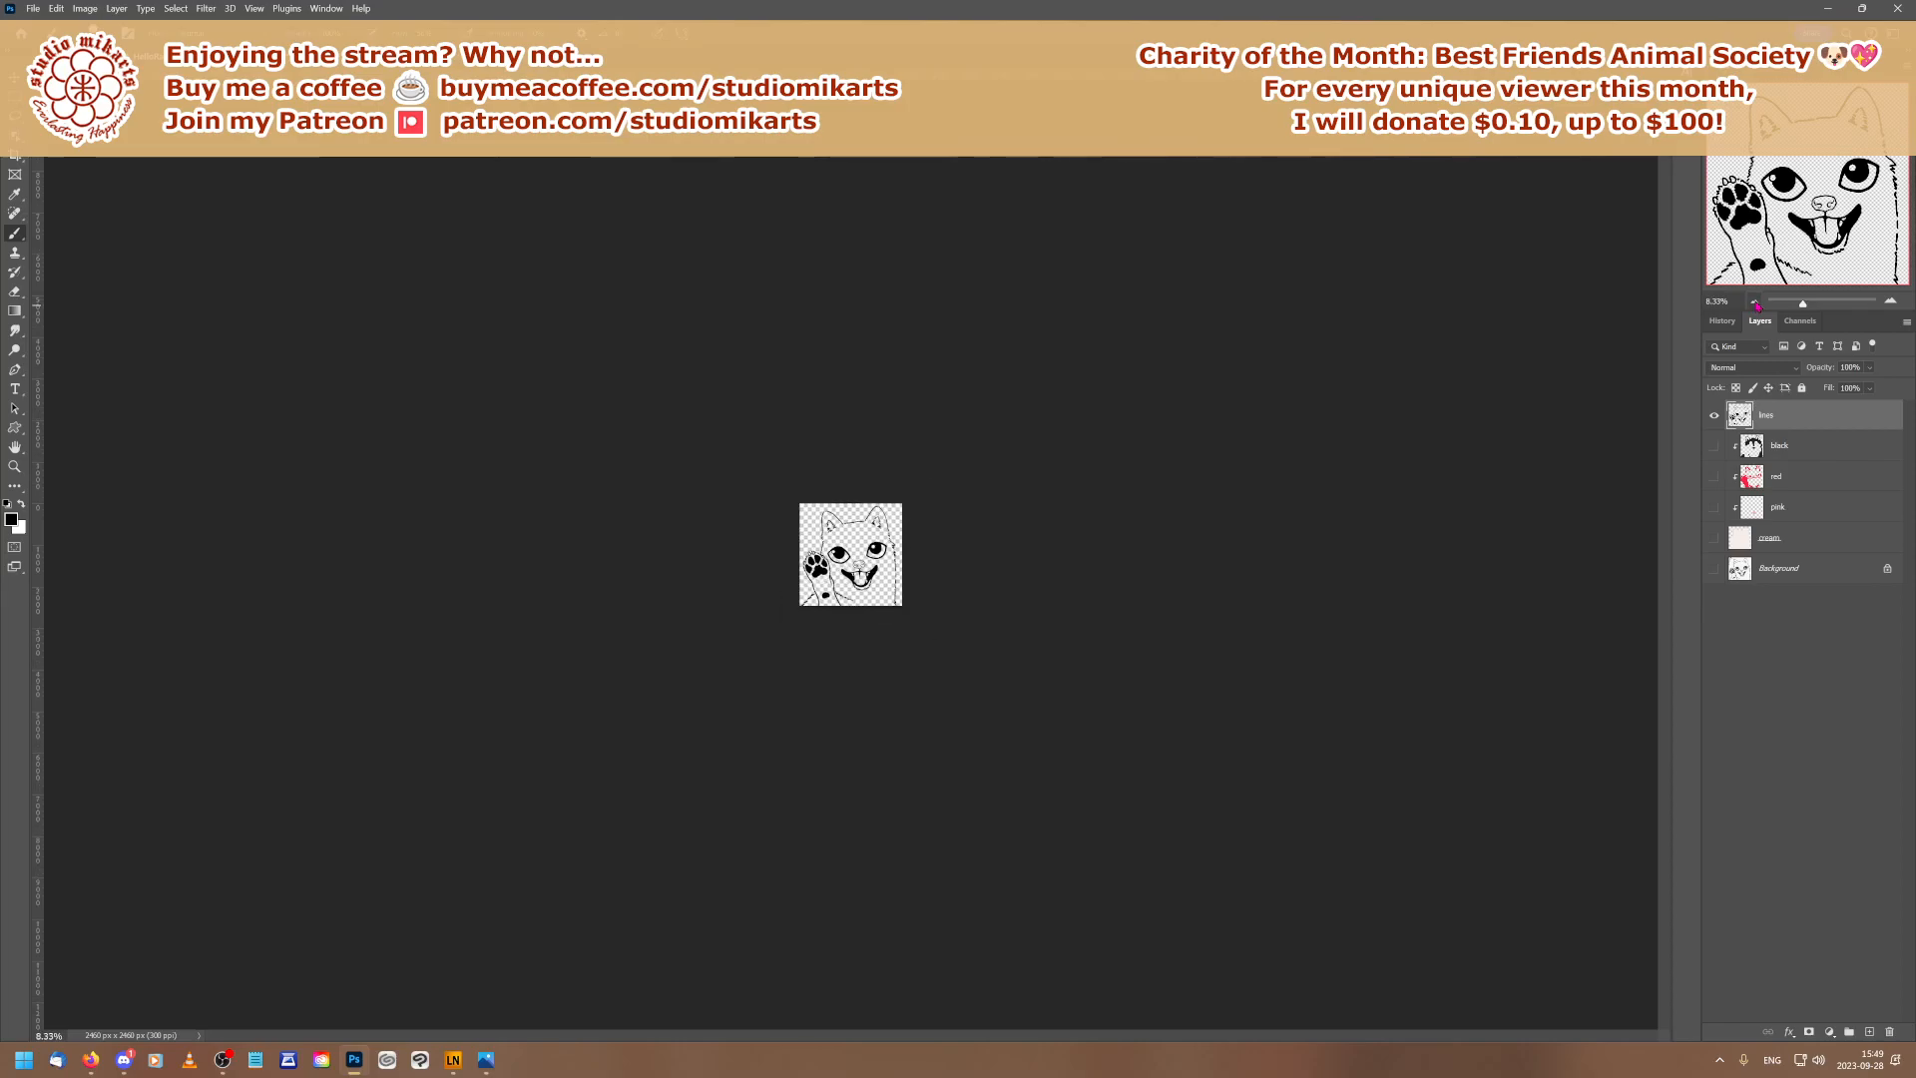
left_click(1754, 301)
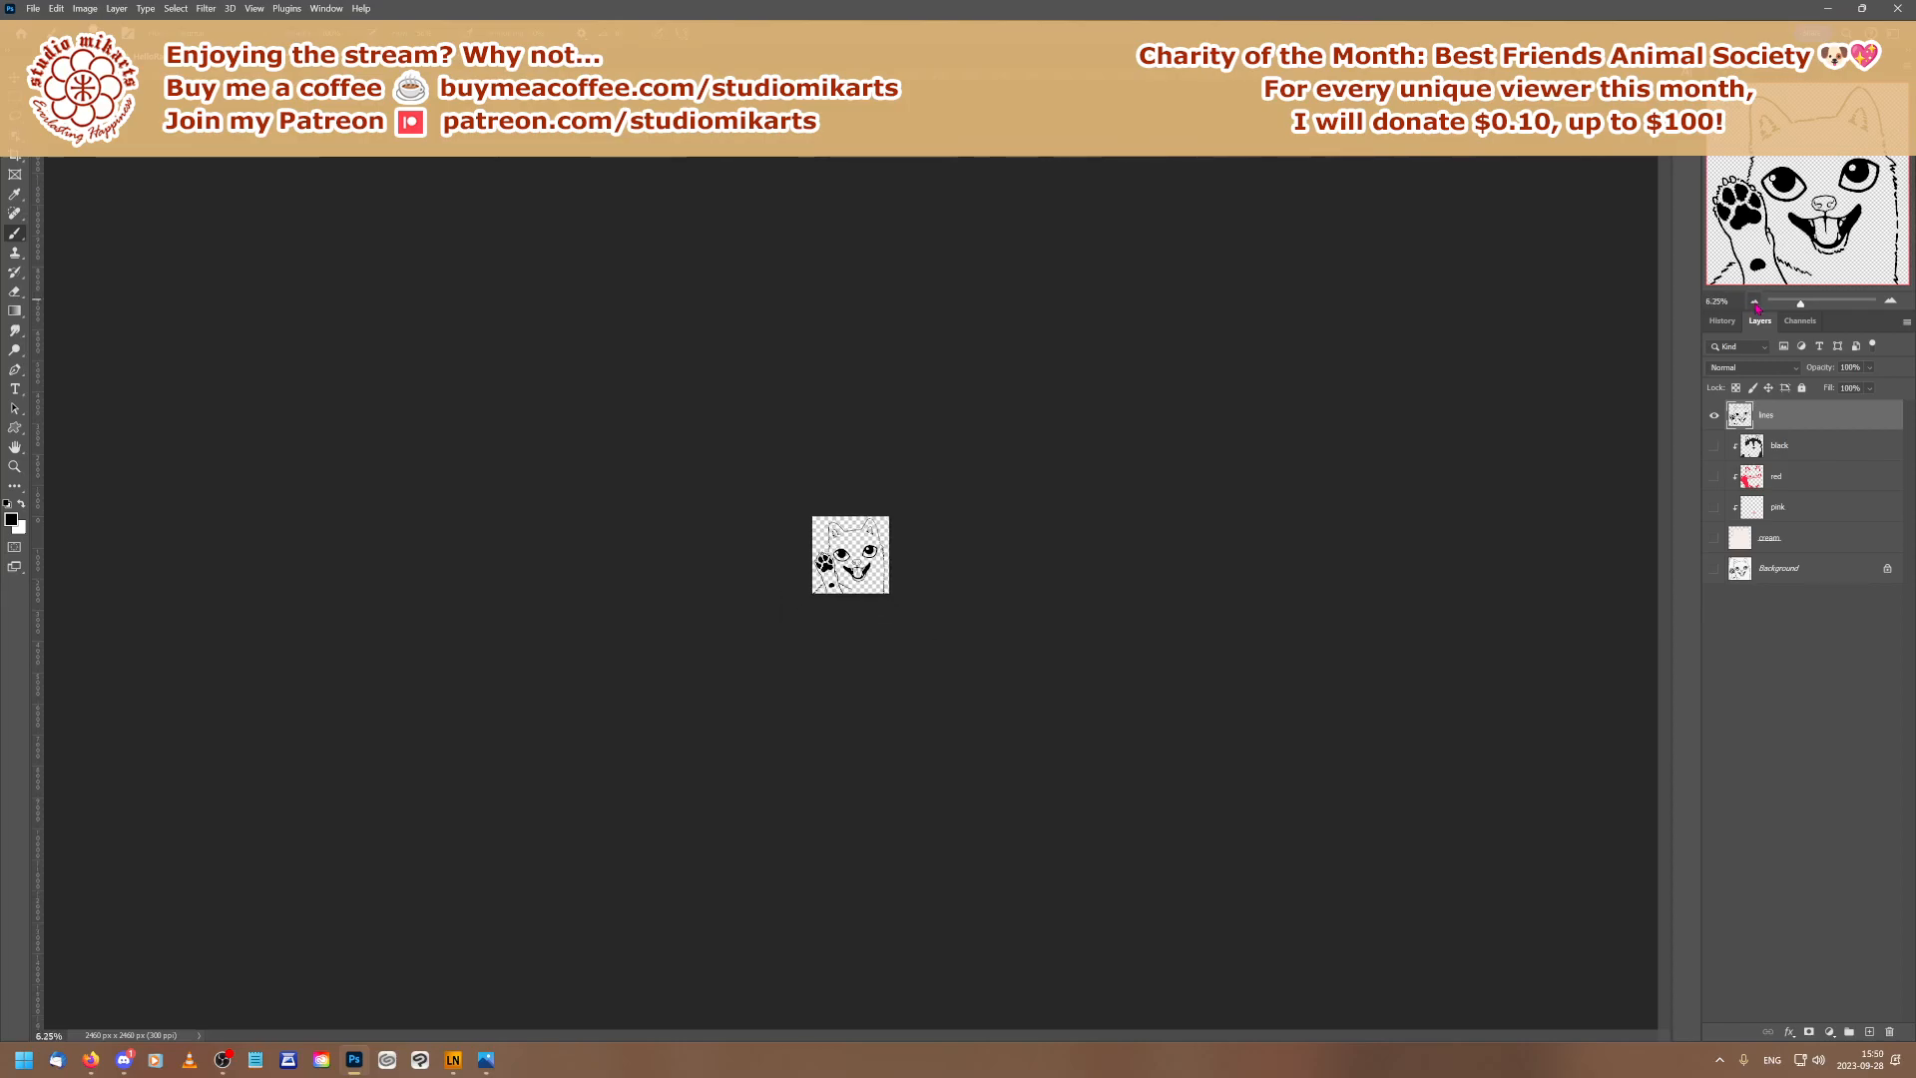
left_click(1754, 301)
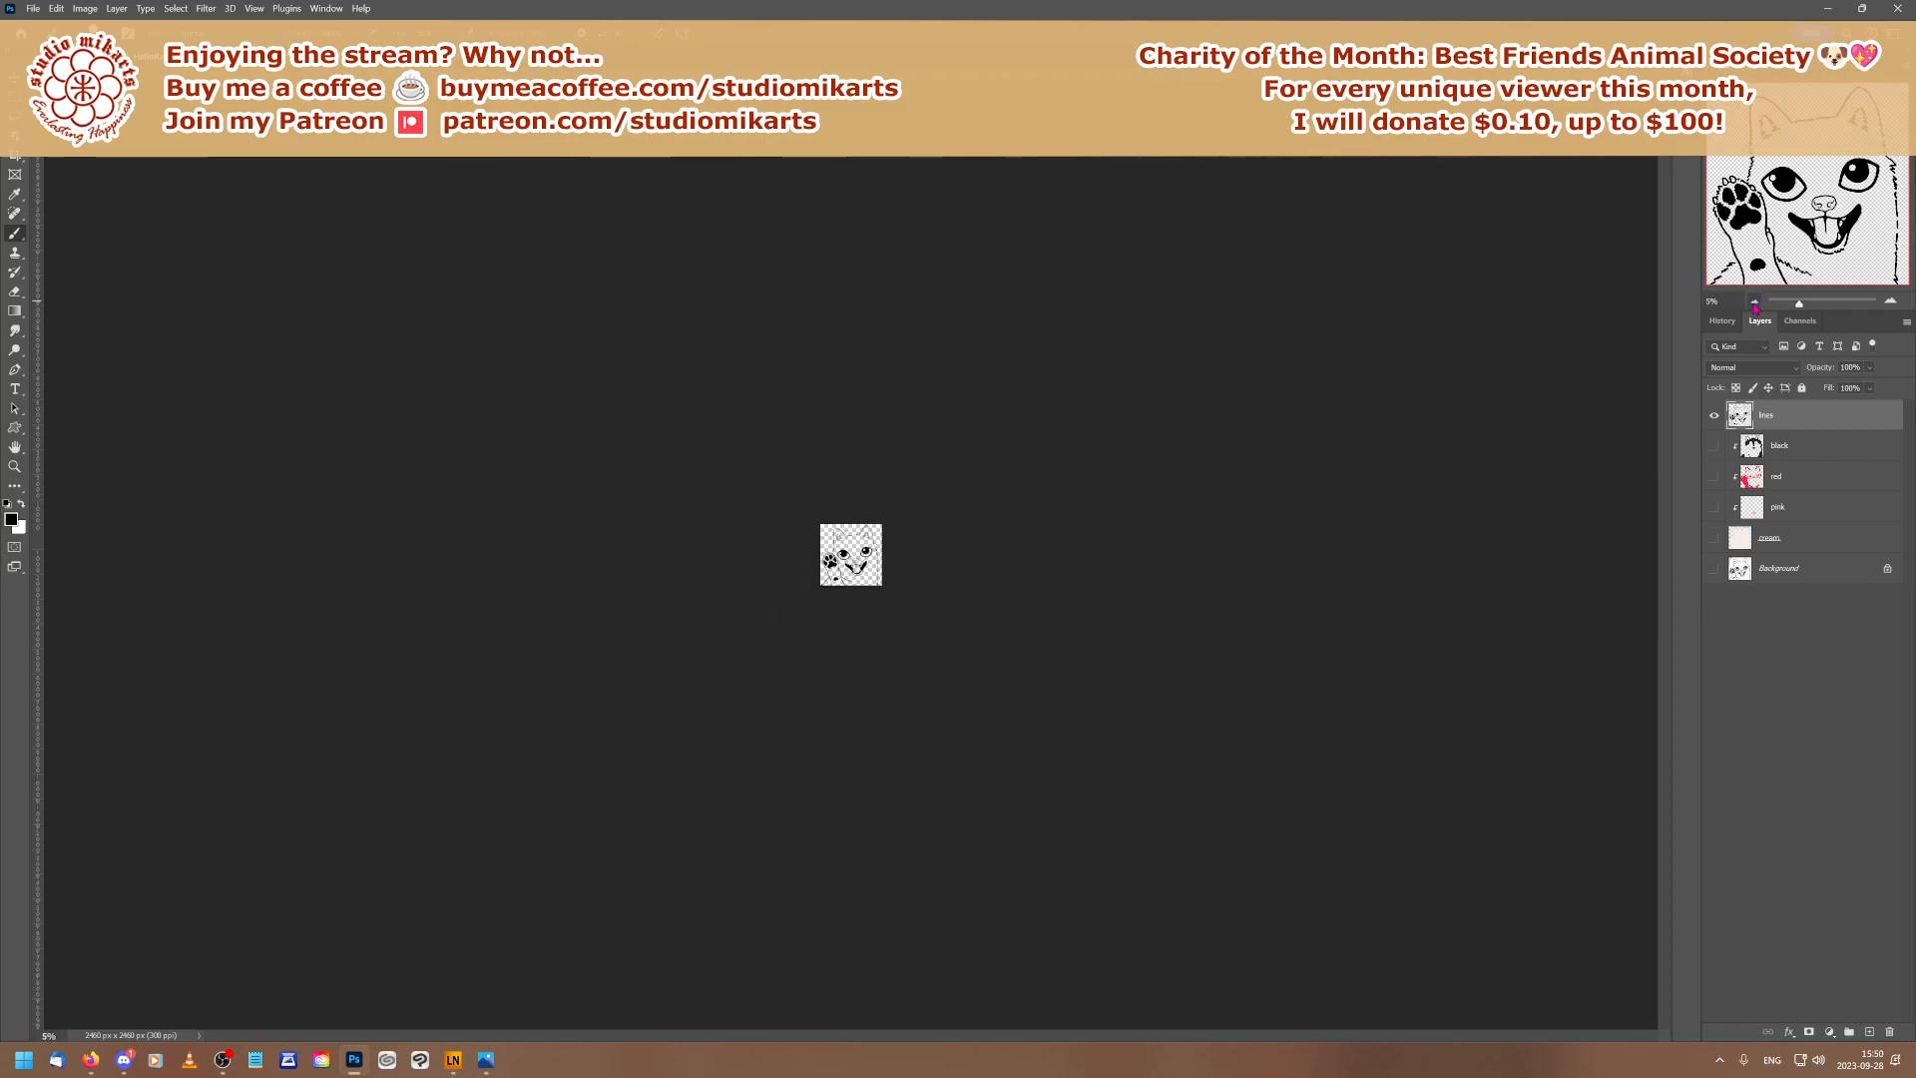
left_click(1754, 301)
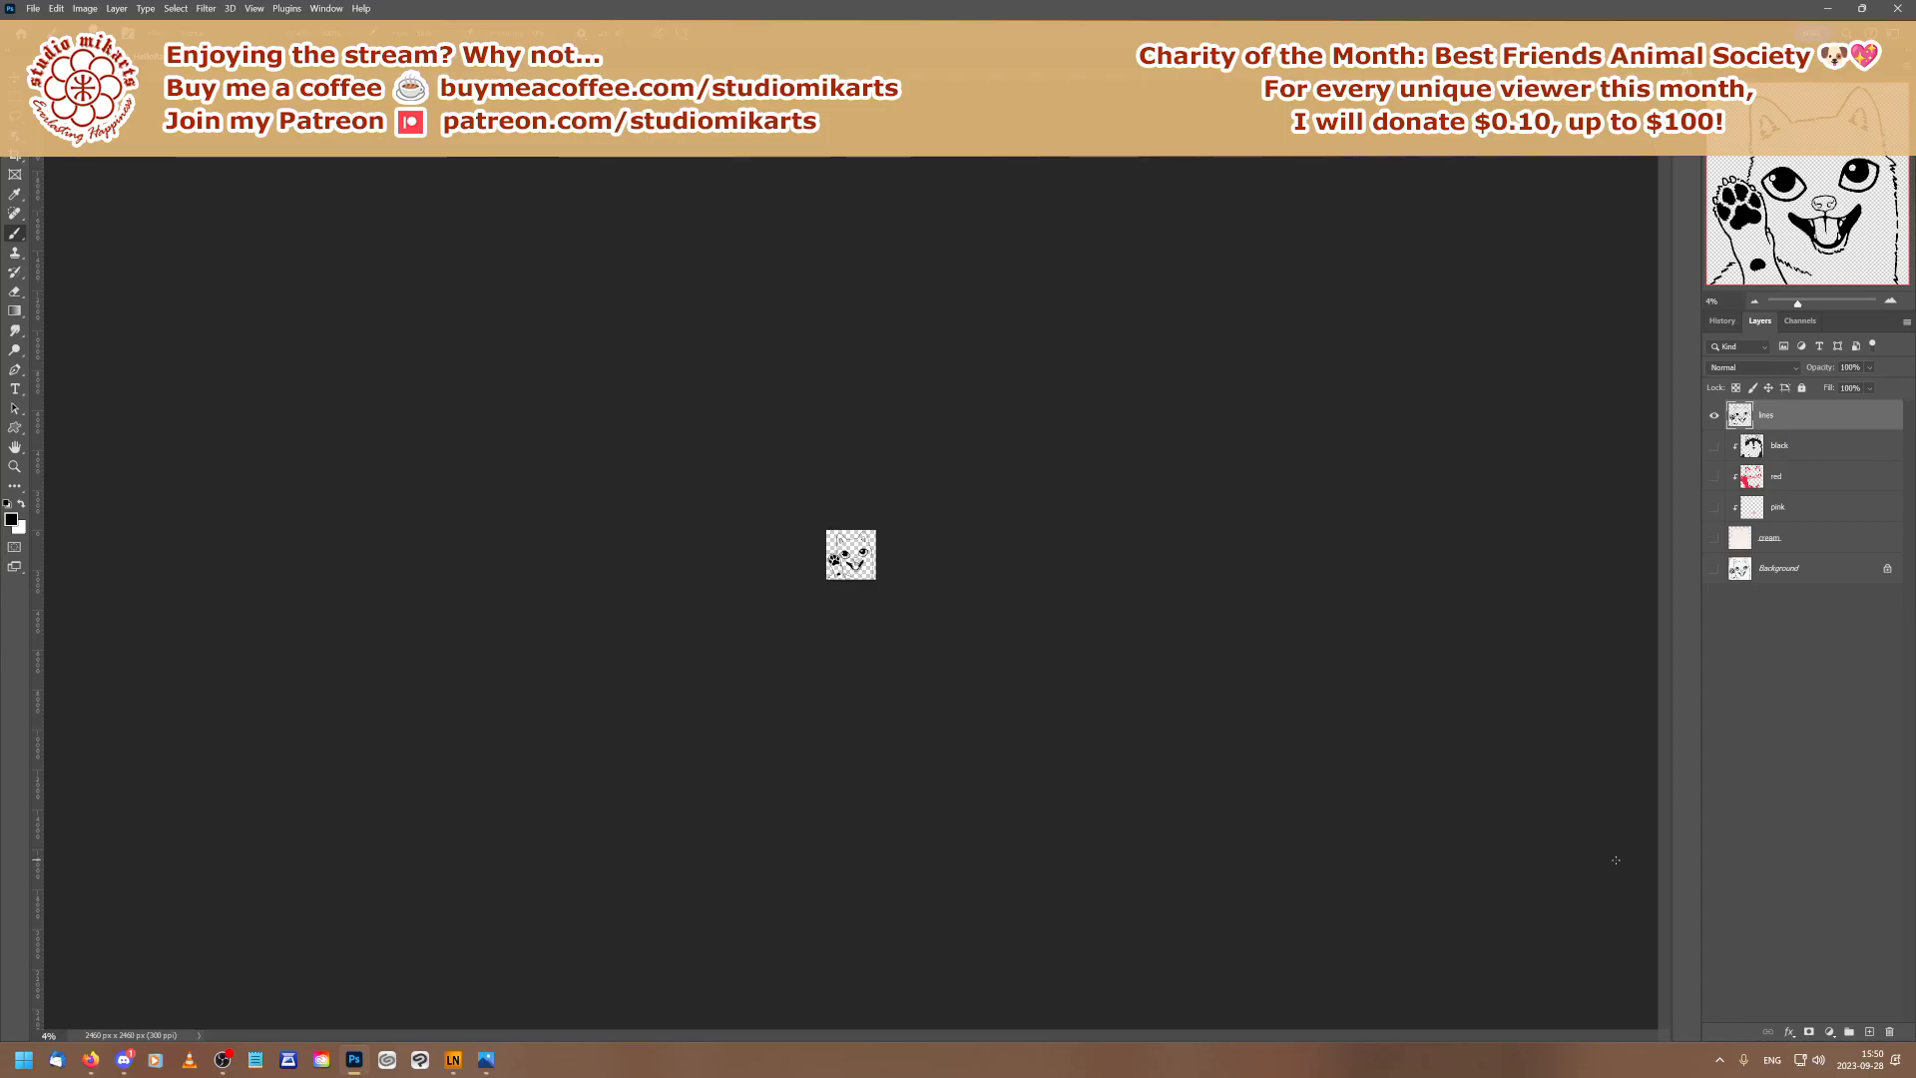
left_click(1890, 302)
left_click(1891, 301)
left_click(1890, 302)
left_click(1890, 301)
left_click(1891, 301)
left_click(1890, 302)
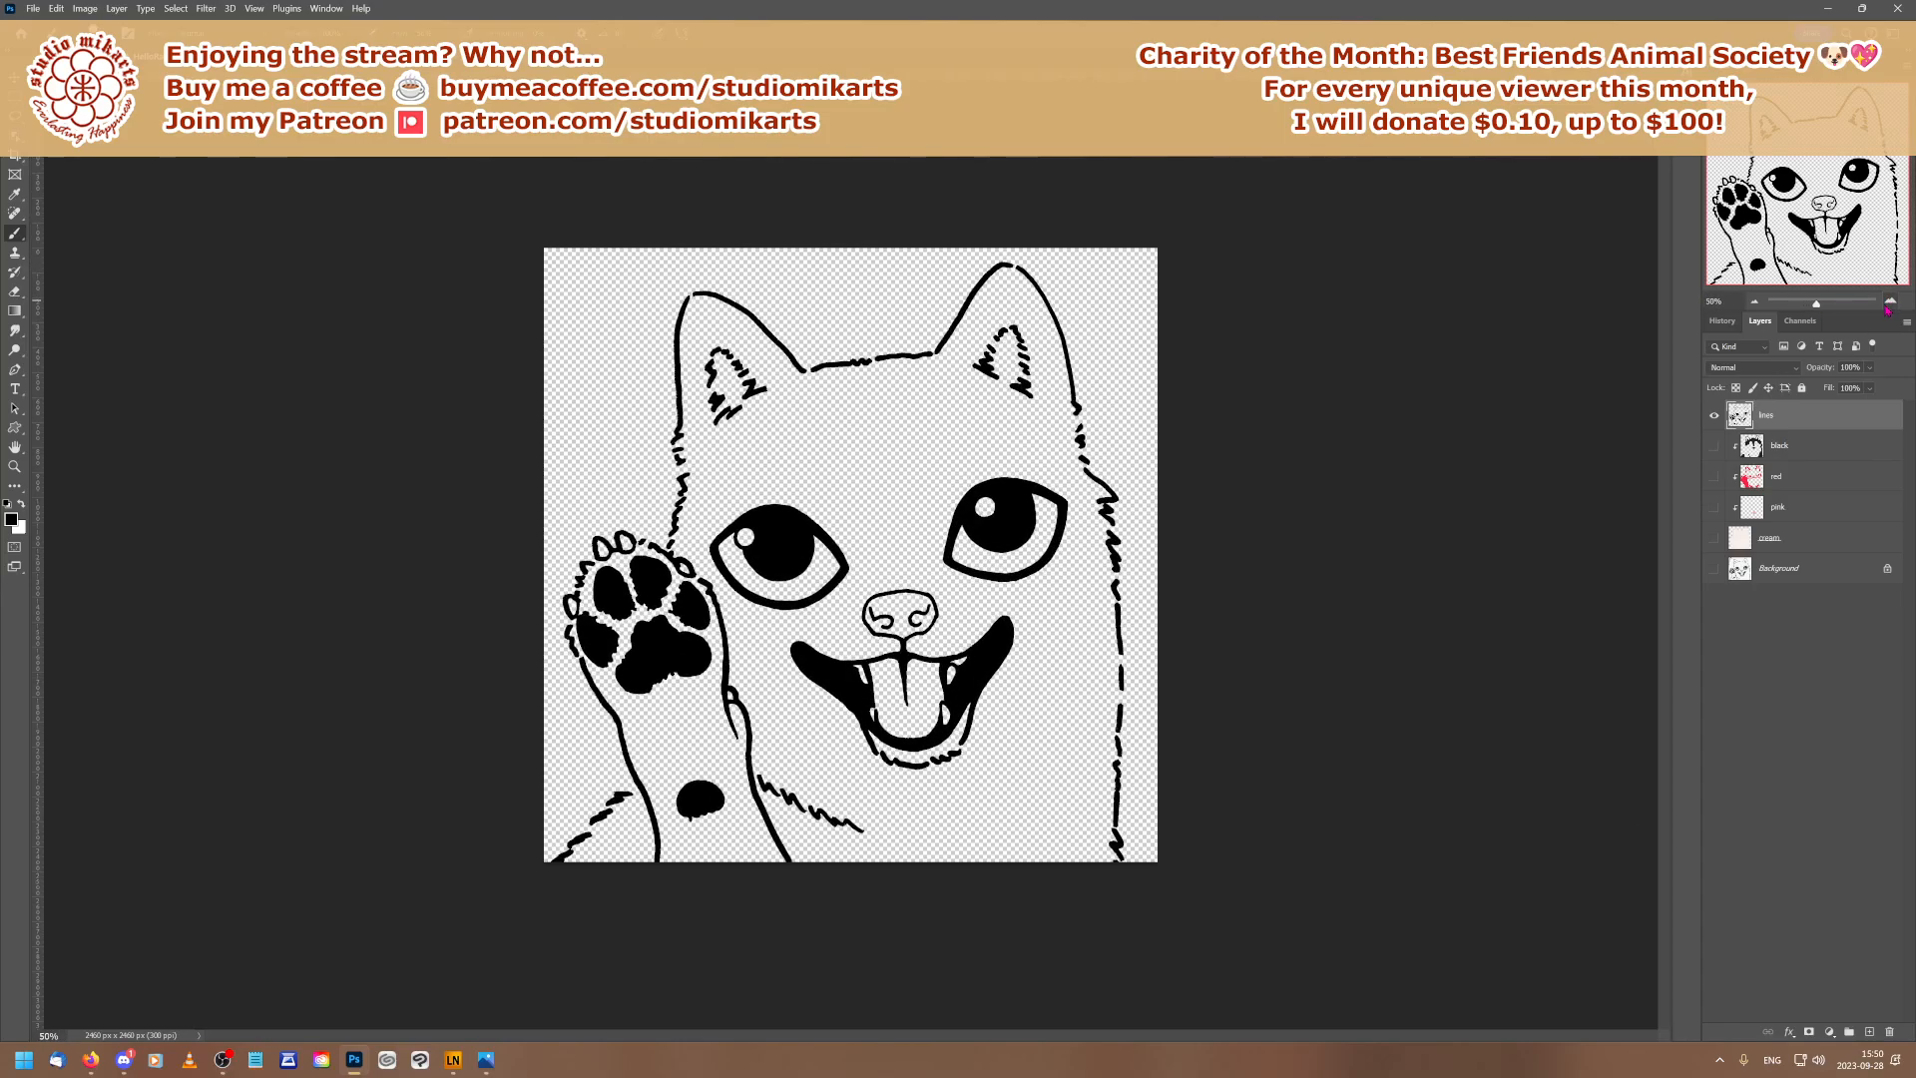
left_click(1890, 301)
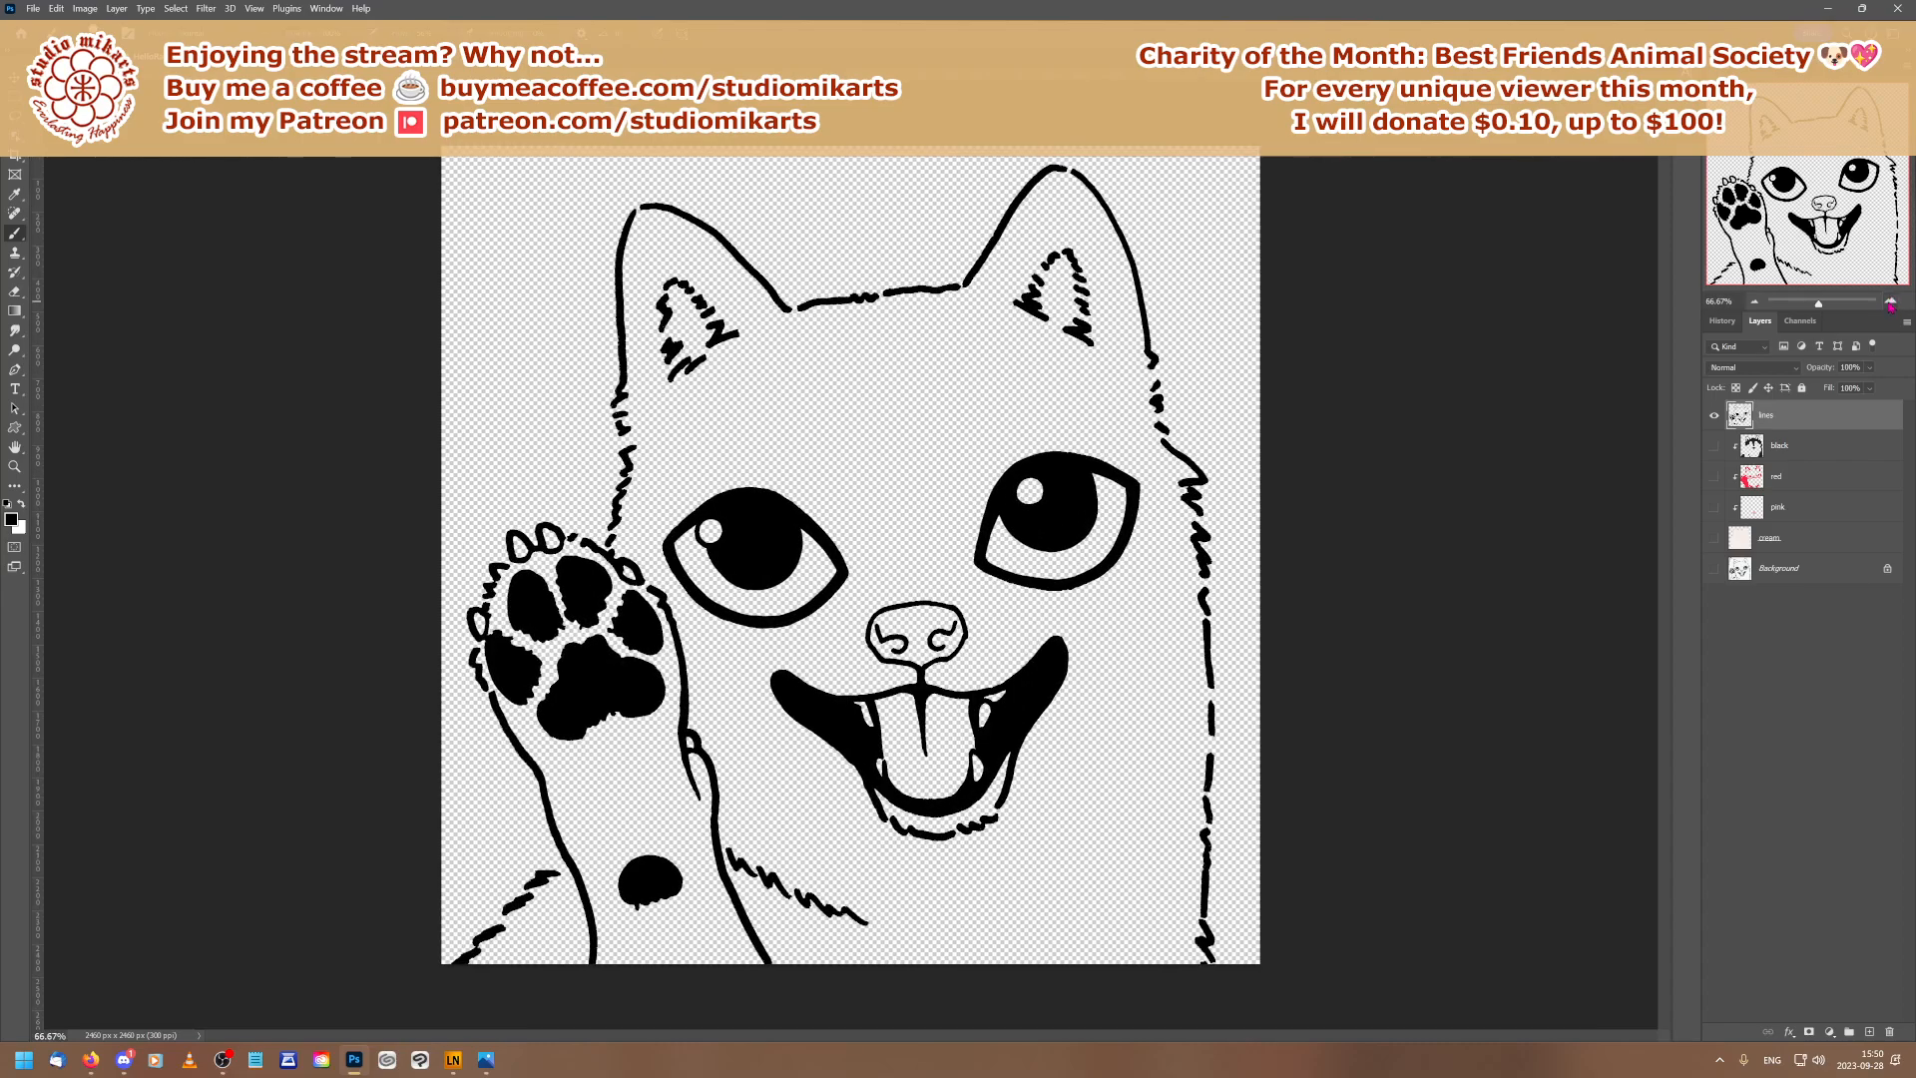
Show the black, red, pink and base colour layers beneath the line art
left_click(1890, 302)
left_click(1715, 449)
left_click(1714, 540)
left_click(1714, 539)
left_click(1713, 509)
left_click(1713, 477)
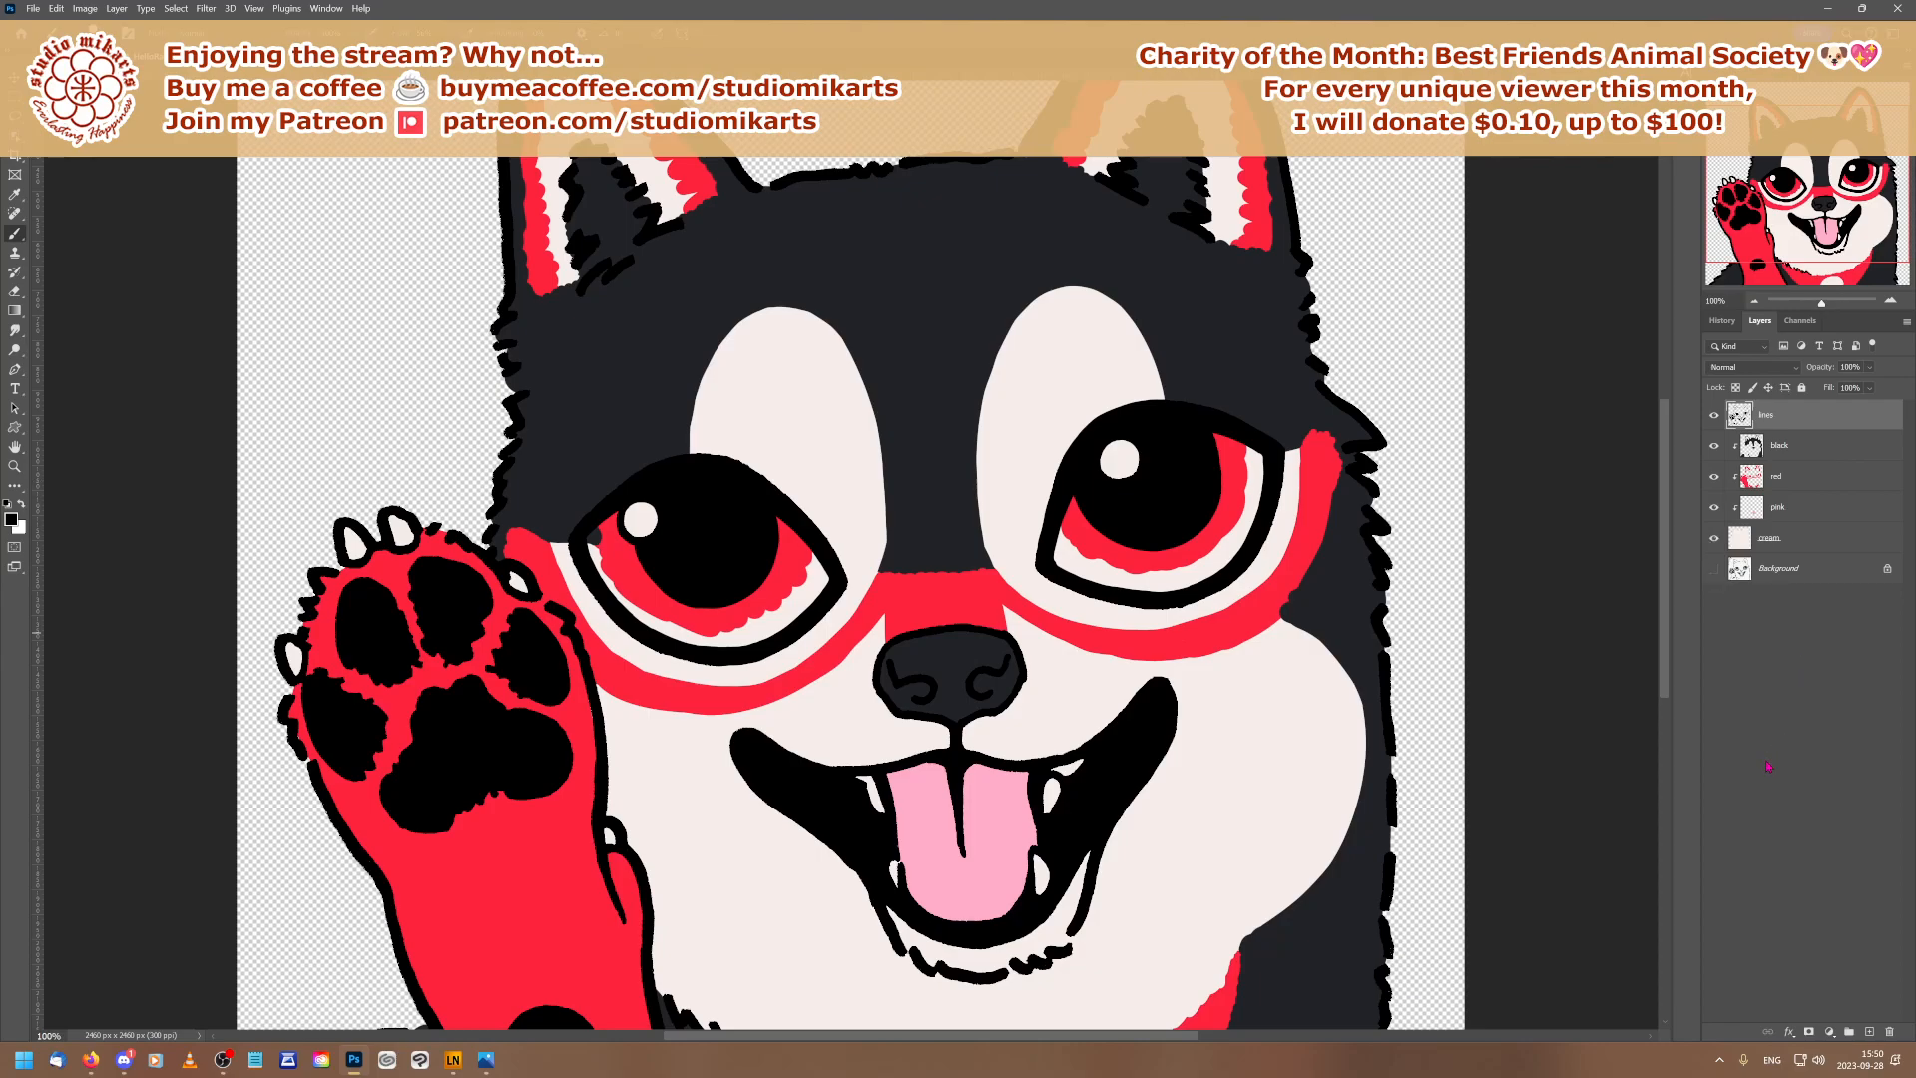
Fill both irises with the paw's red on the red layer using a larger brush, and clean the dark speck from the left-hand eye's outer corner
left_click(1771, 479)
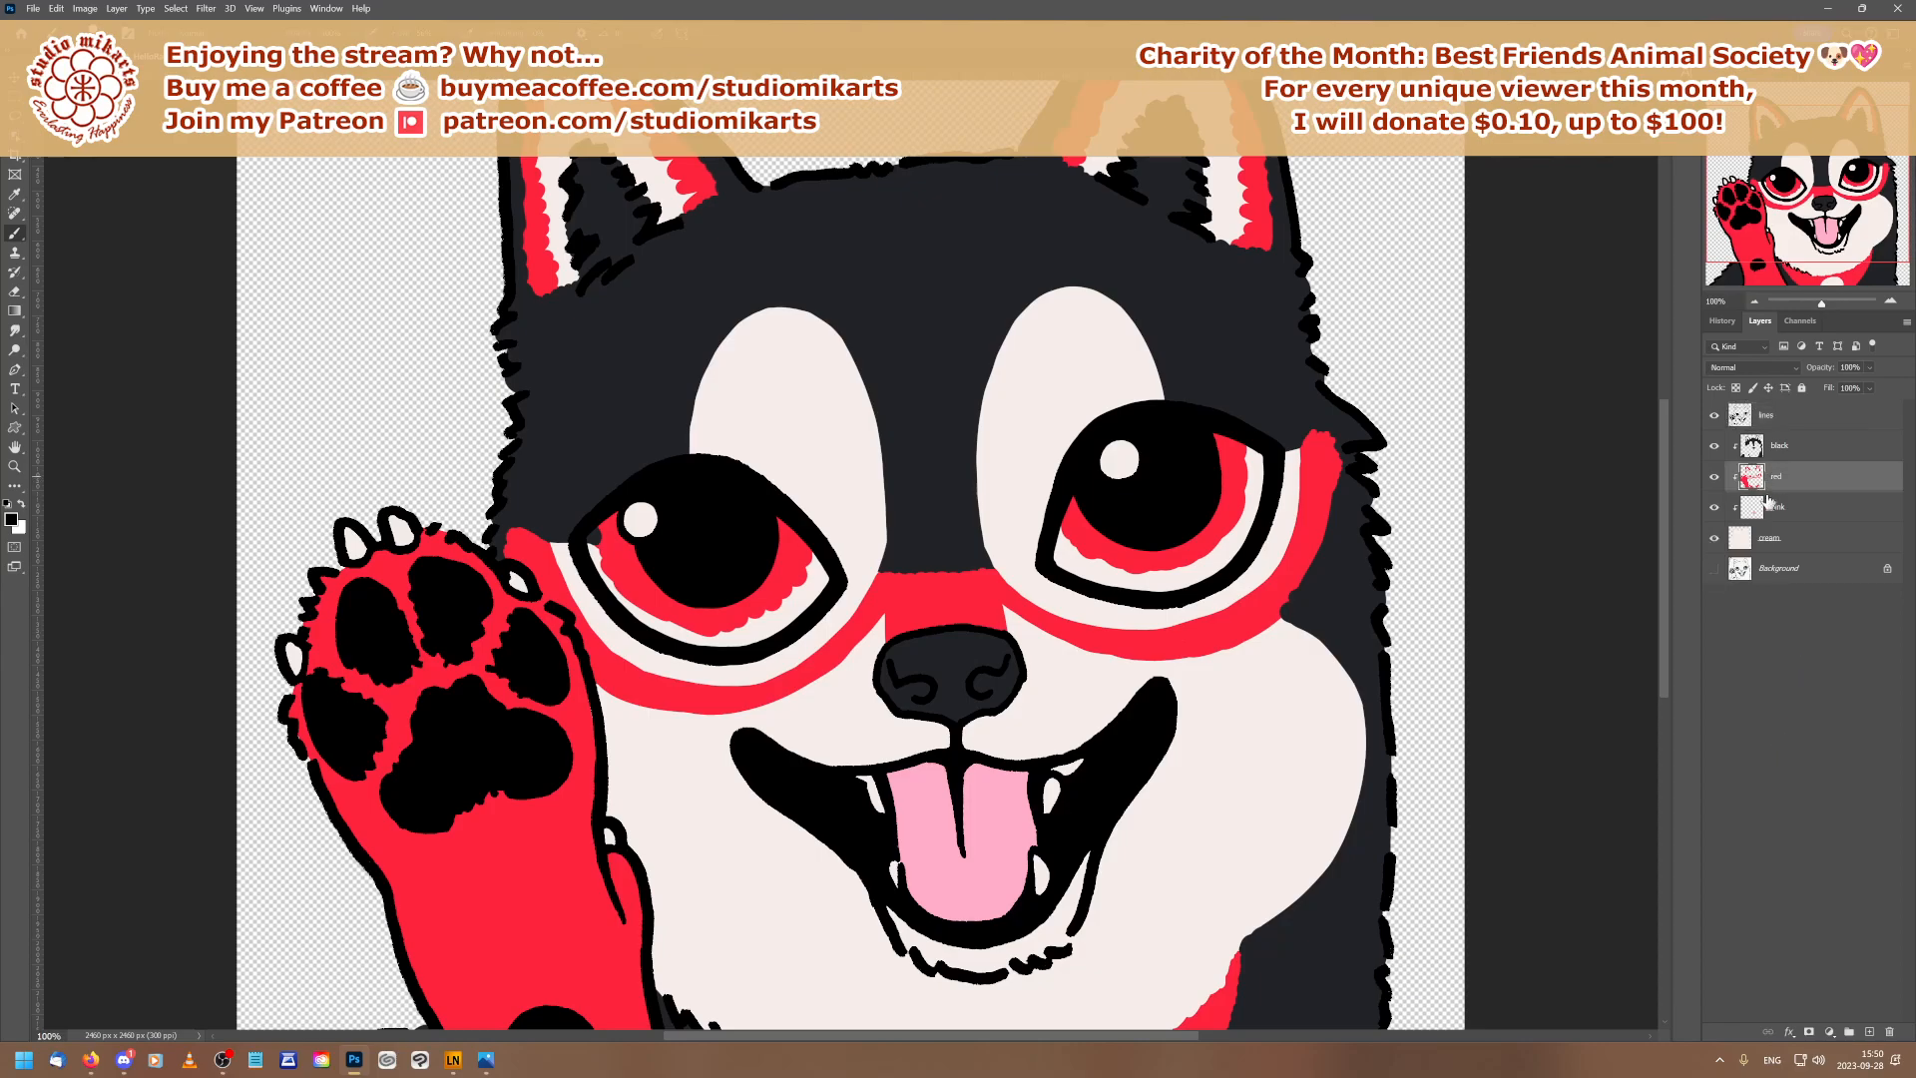
left_click(11, 518)
left_click(521, 904)
left_click(1571, 675)
right_click(1305, 520)
left_click(1341, 519)
mouse_move(1236, 455)
left_mouse_down()
mouse_move(1259, 489)
mouse_move(1223, 558)
mouse_move(1253, 510)
mouse_move(1197, 578)
mouse_move(1224, 556)
mouse_move(1135, 586)
mouse_move(1158, 588)
mouse_move(1062, 539)
mouse_move(1058, 555)
mouse_move(1122, 584)
mouse_move(1063, 567)
mouse_move(1129, 595)
left_mouse_up()
mouse_move(604, 610)
left_mouse_down()
mouse_move(597, 529)
mouse_move(587, 558)
mouse_move(694, 638)
mouse_move(782, 623)
mouse_move(820, 567)
mouse_move(786, 602)
left_mouse_up()
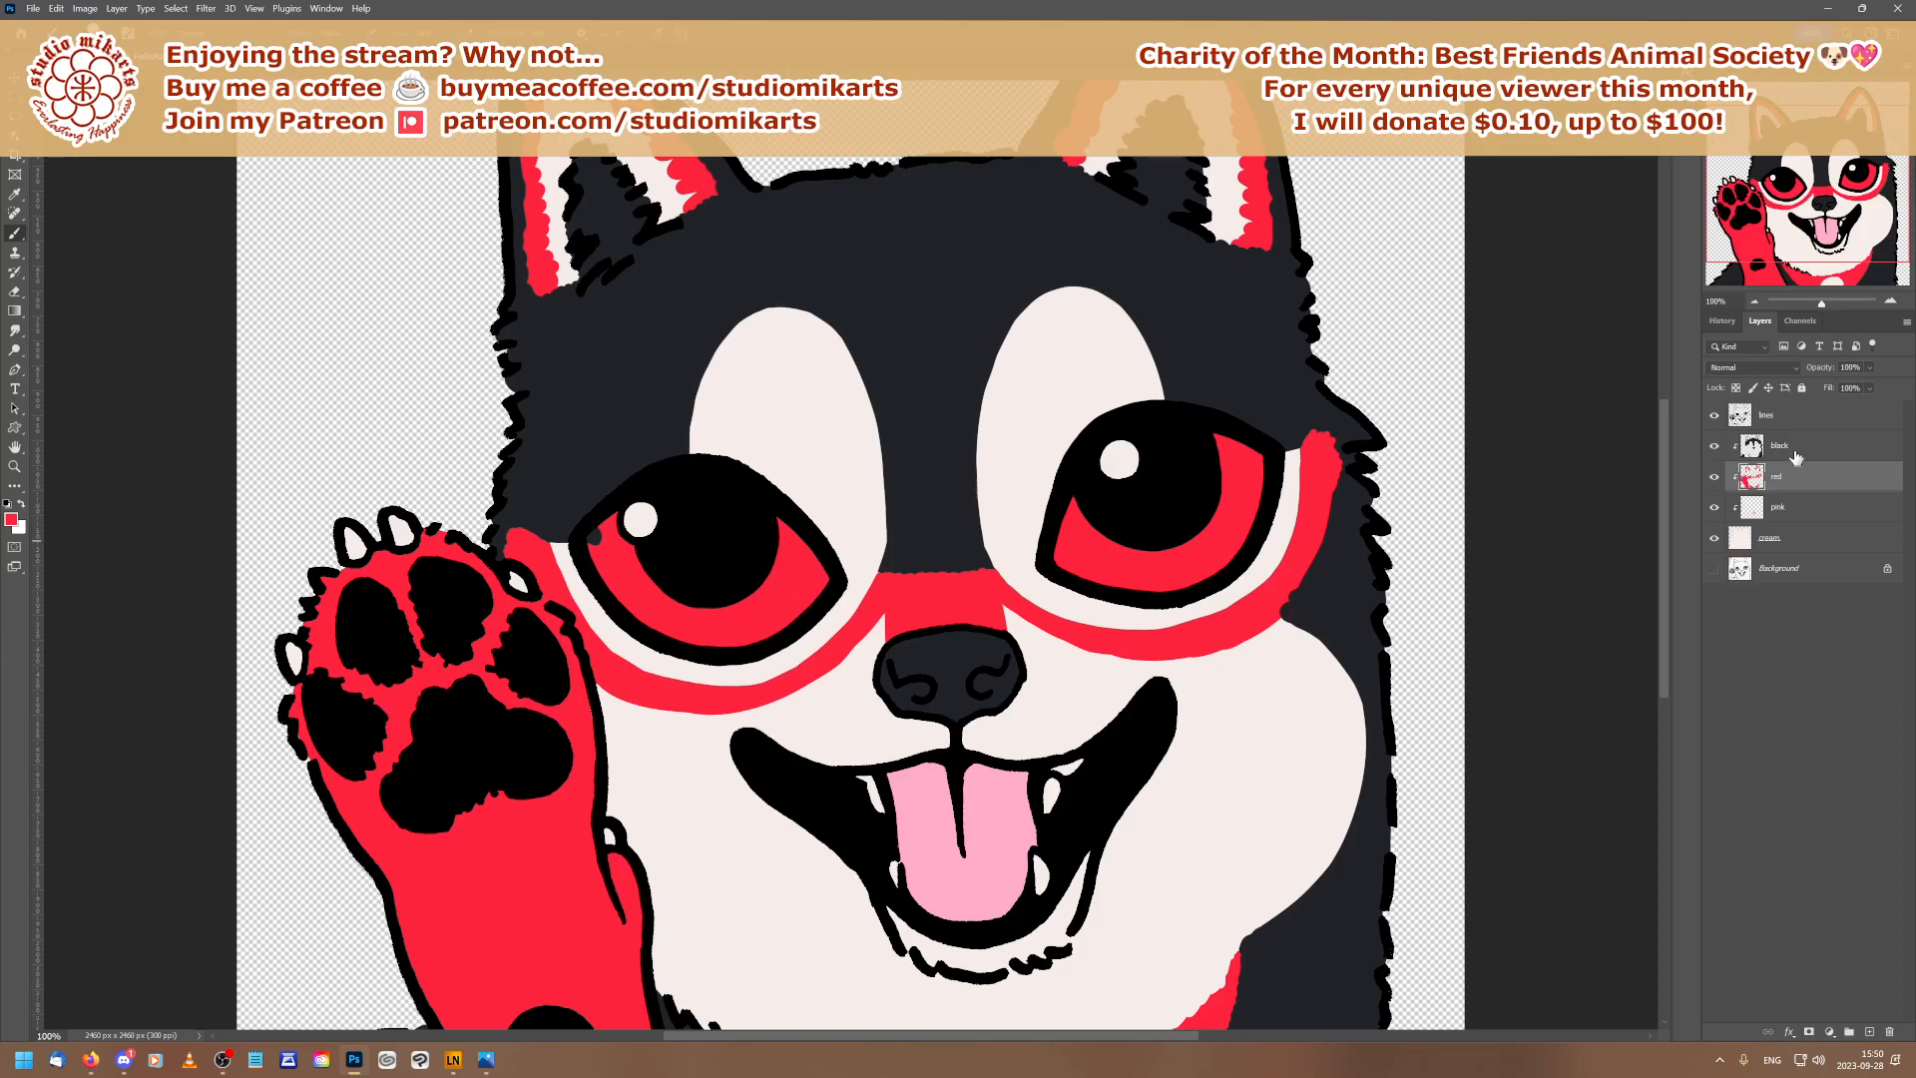
left_click(1789, 460)
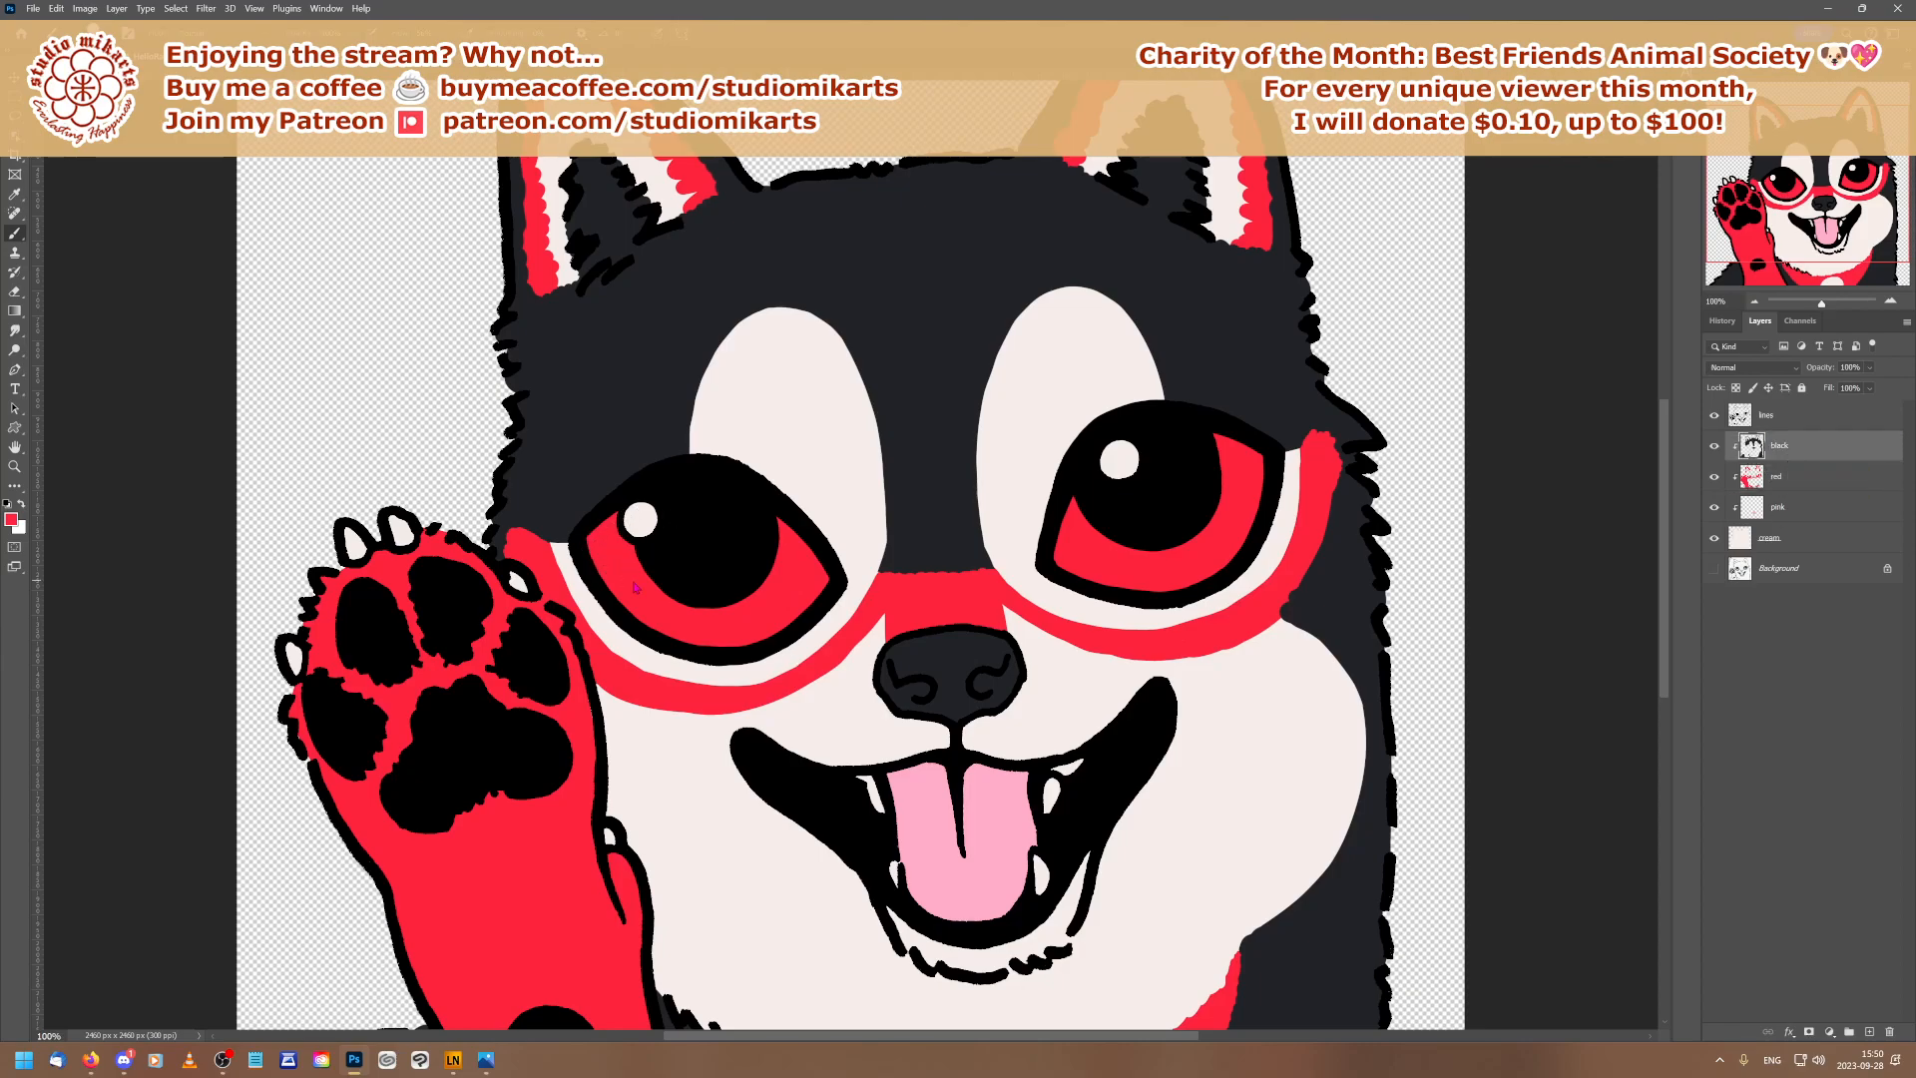
Try a thin outside Stroke effect around the lines layer, and remove the effect
left_click(1784, 417)
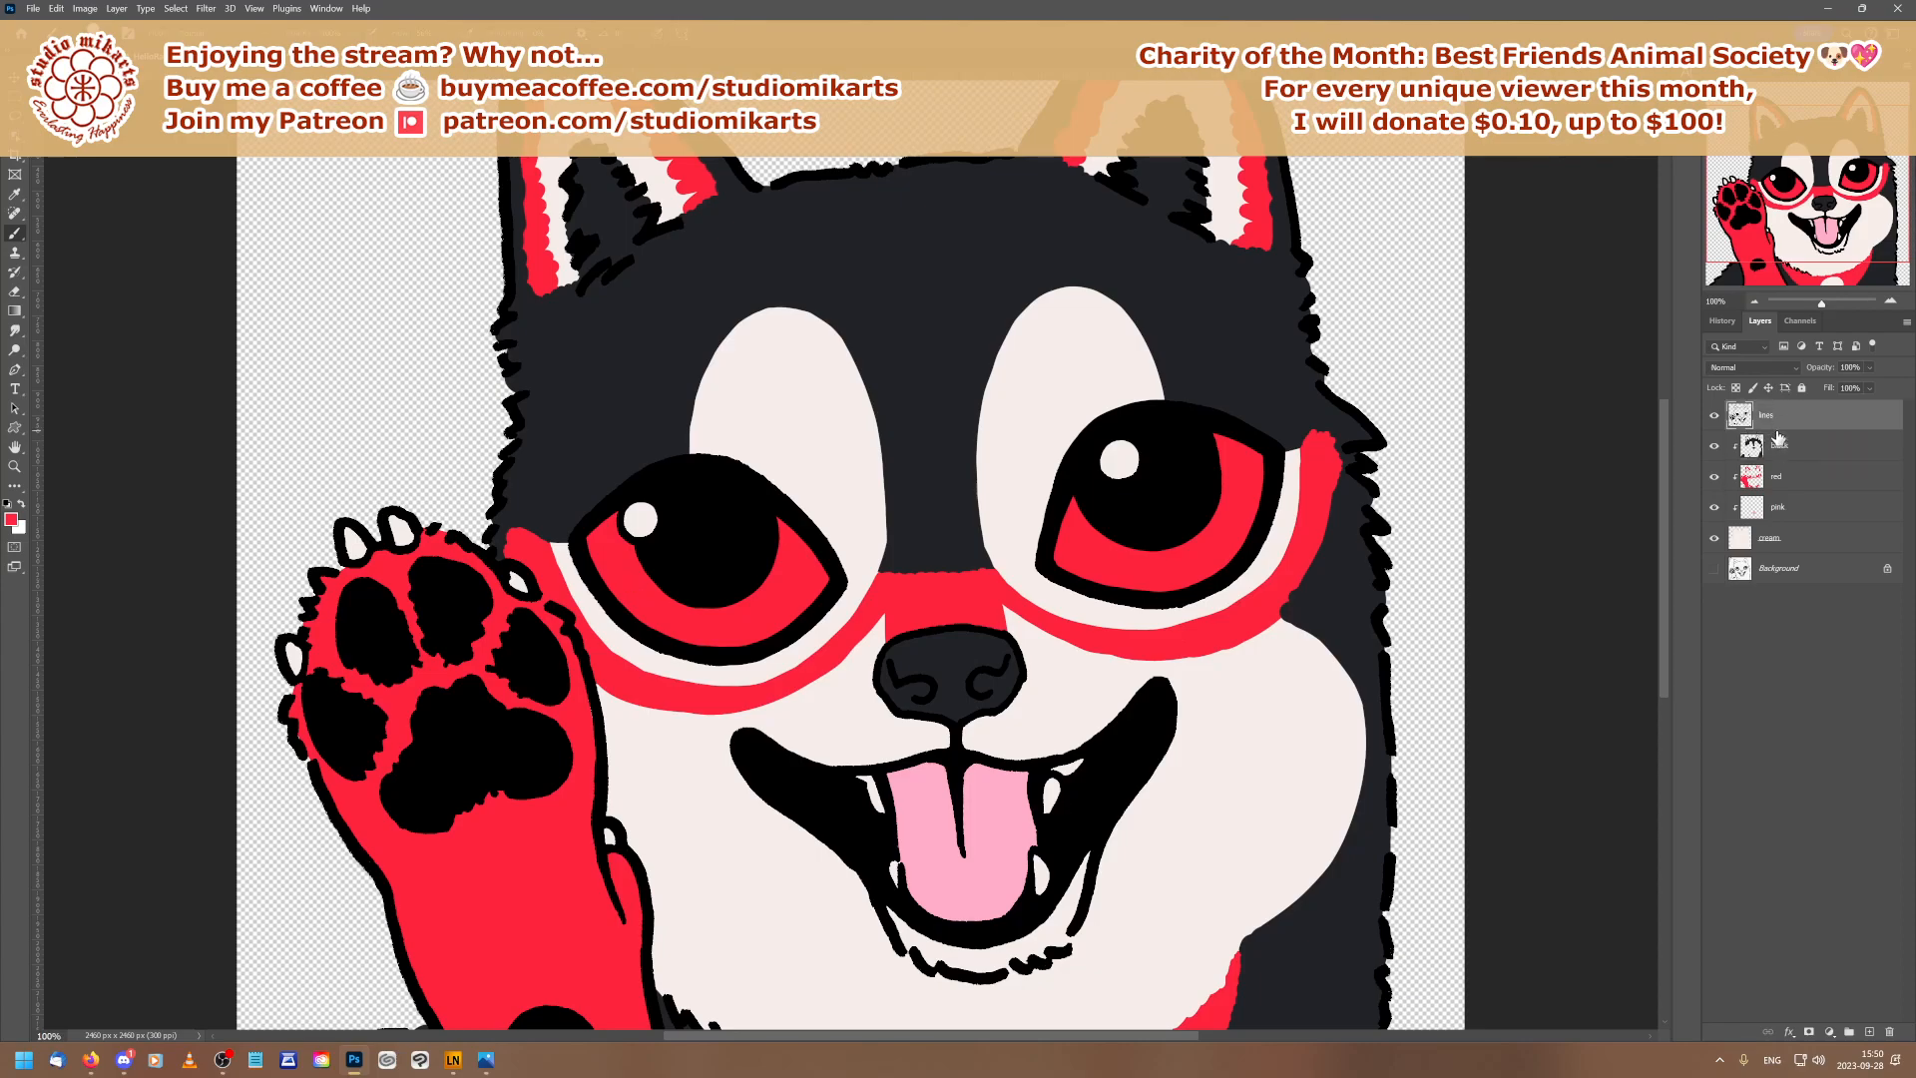
left_click(117, 9)
mouse_move(194, 155)
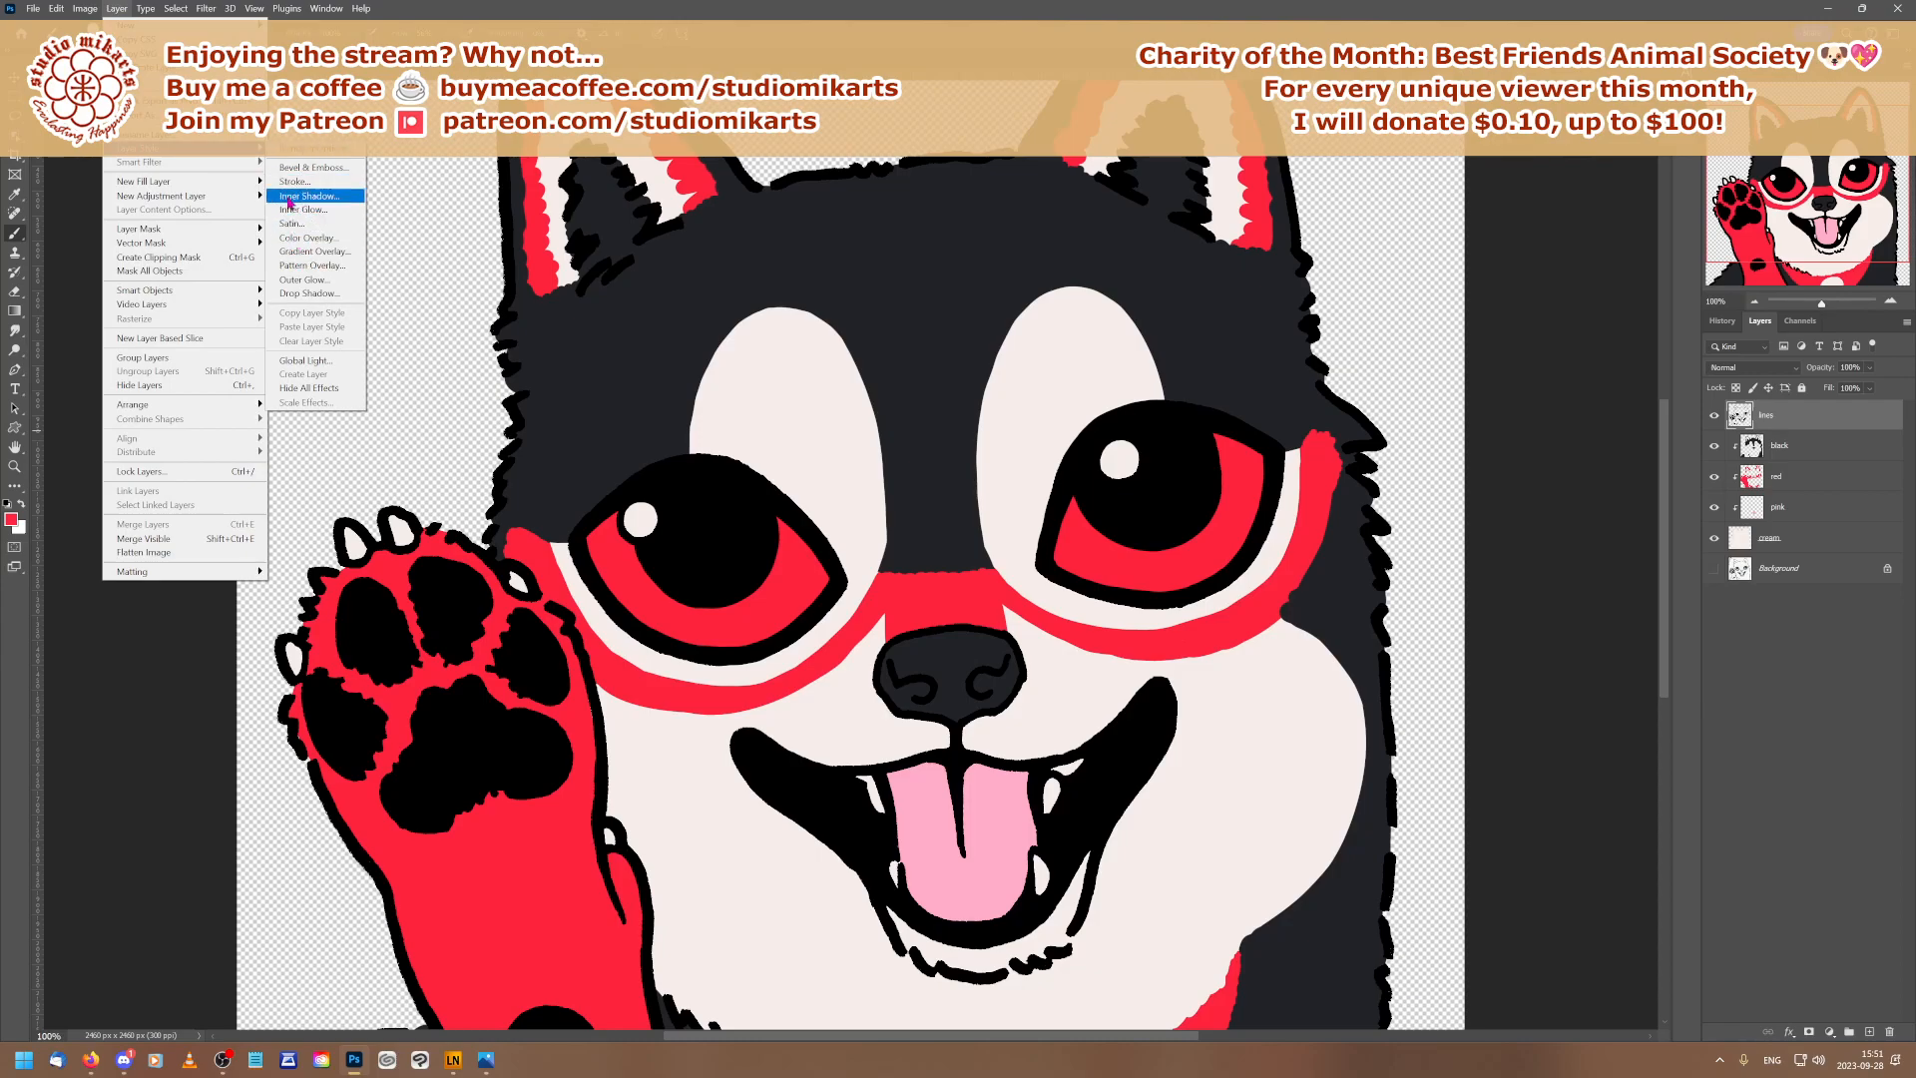
left_click(288, 184)
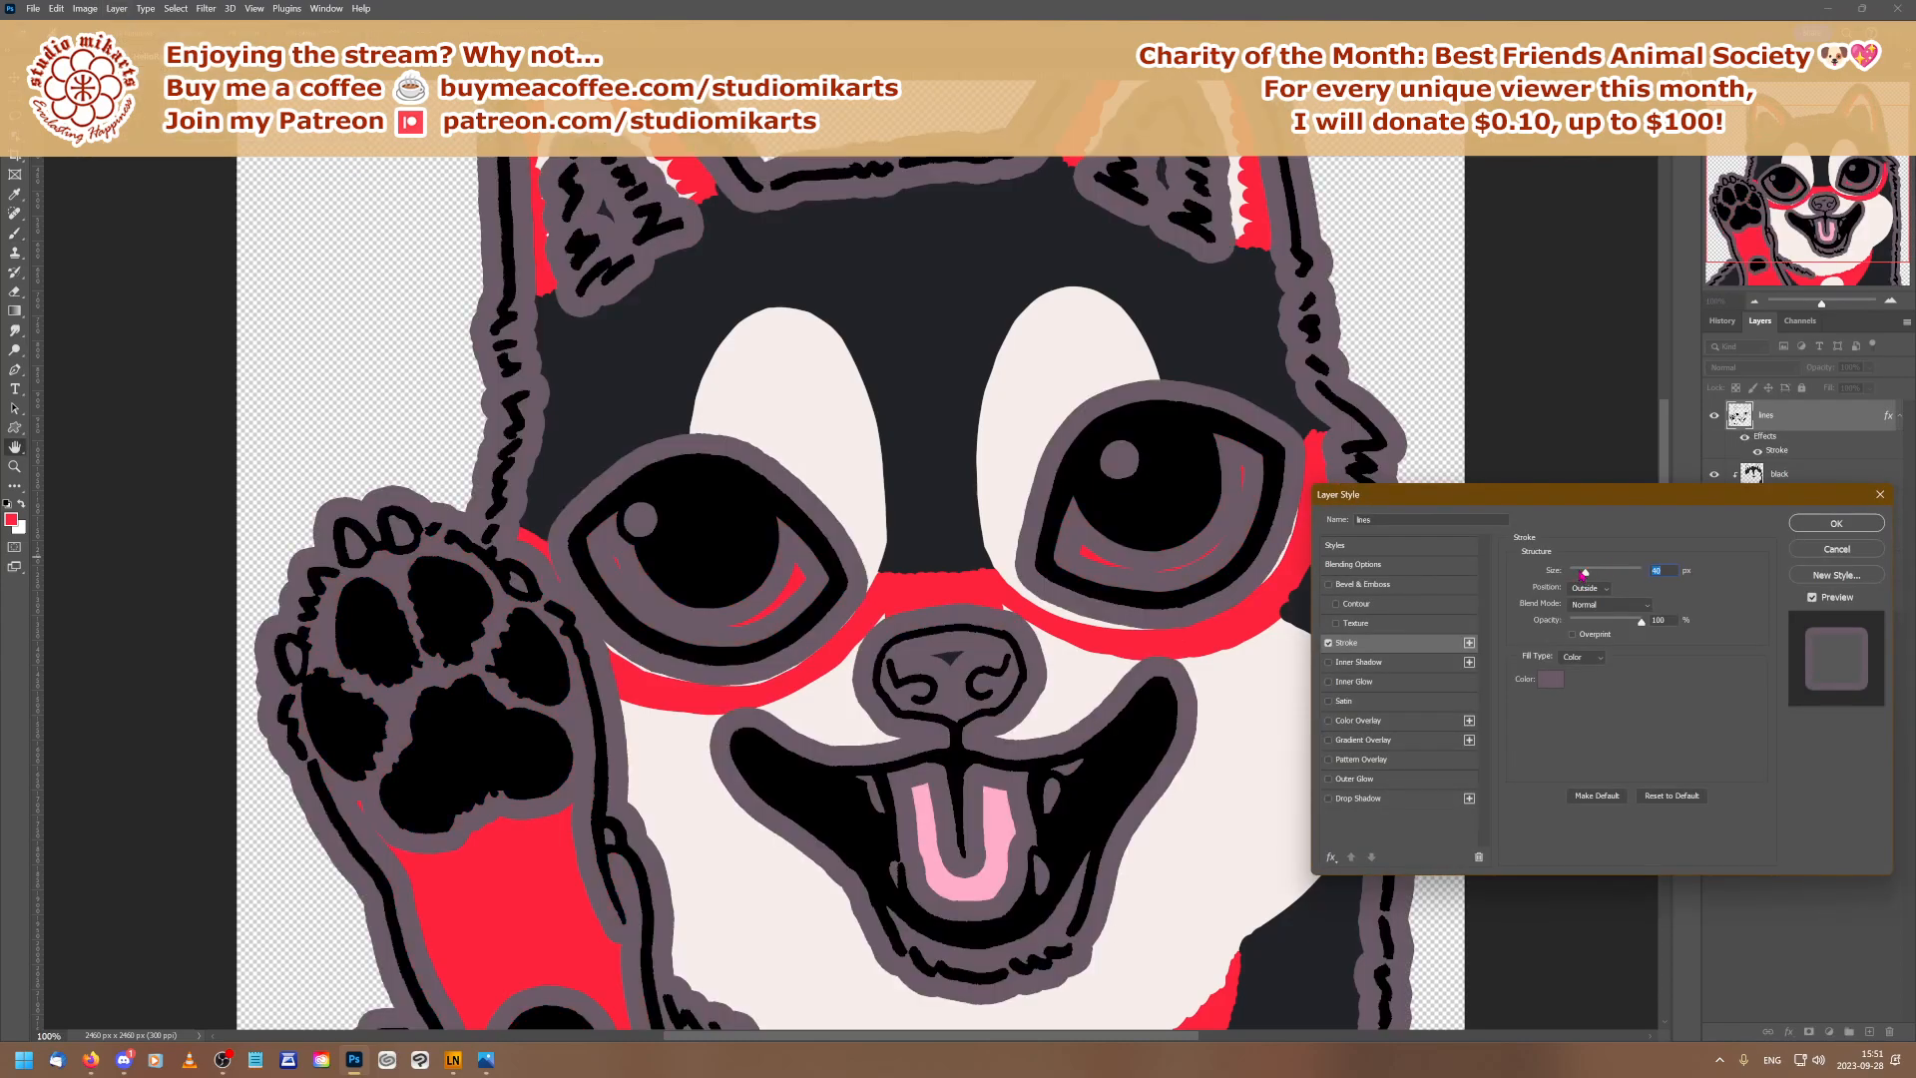
left_click_drag(1584, 571, 1577, 572)
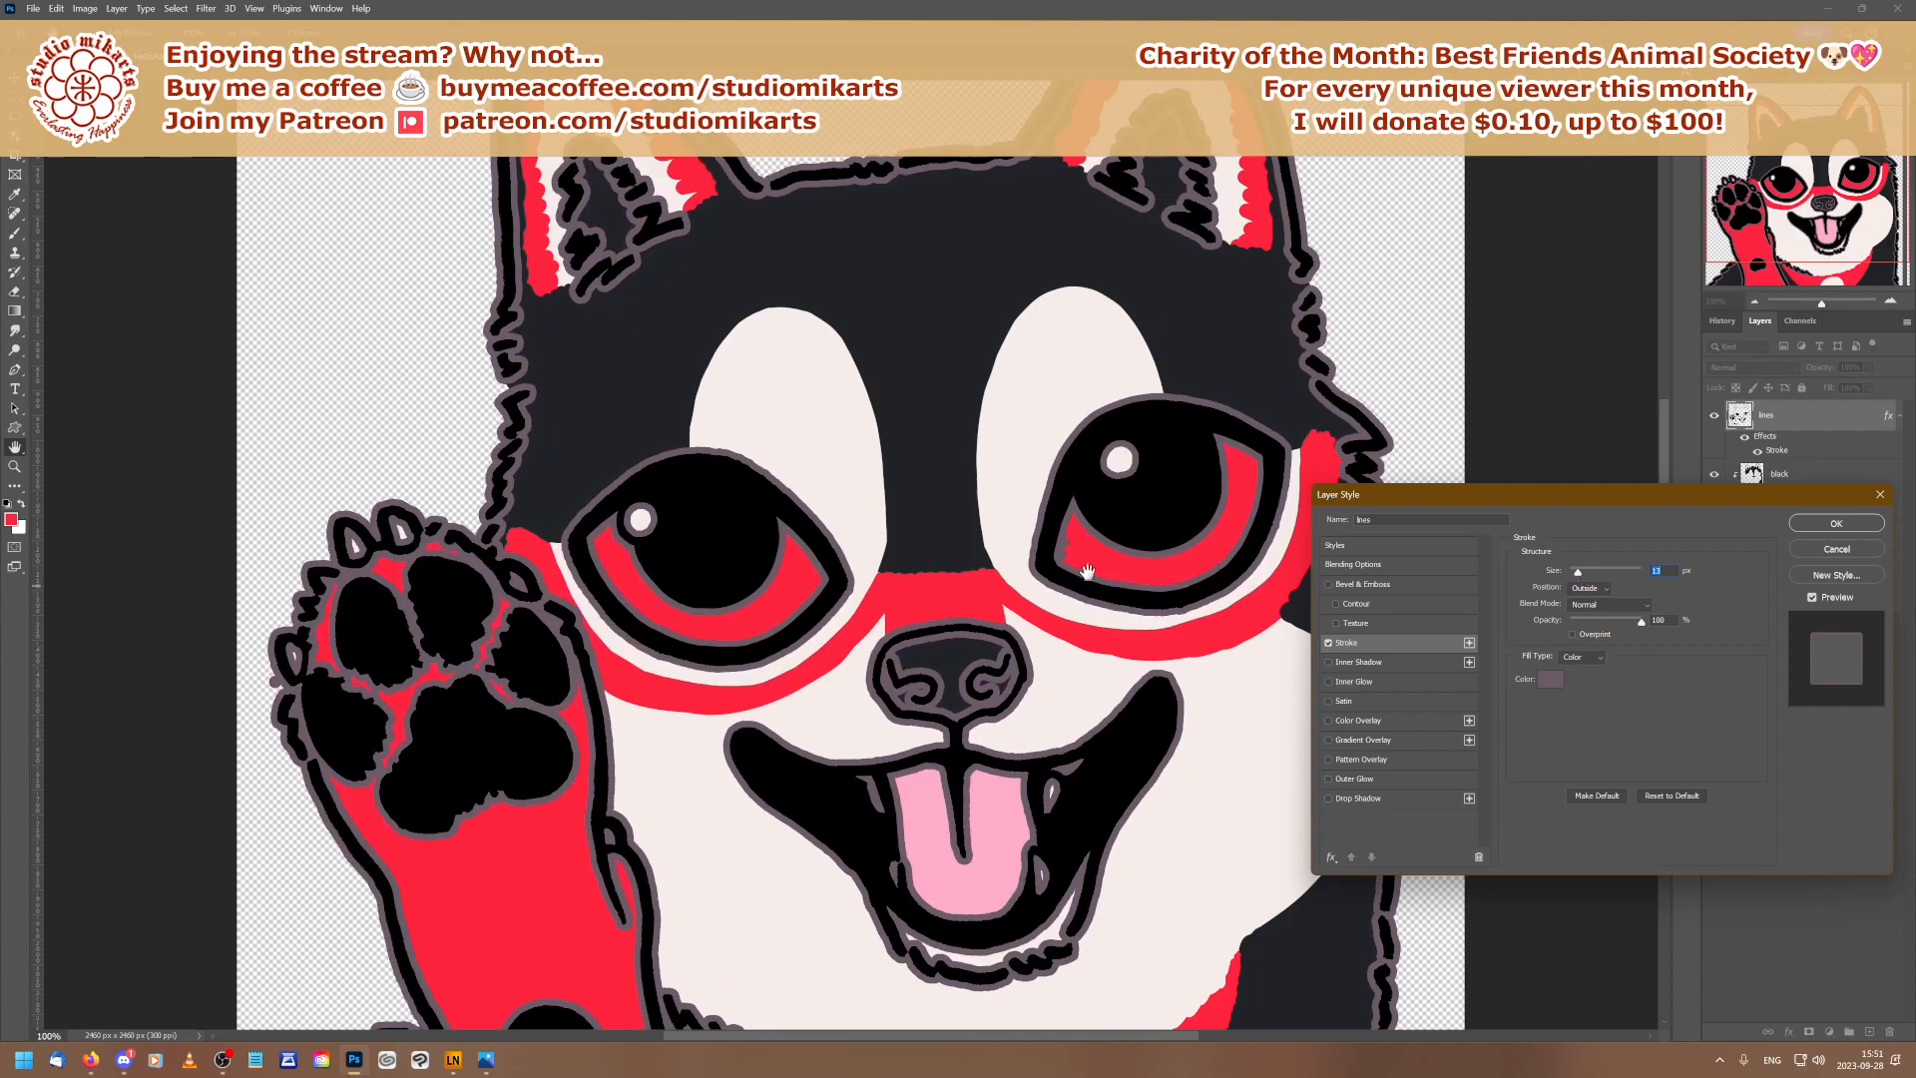
left_click(1824, 529)
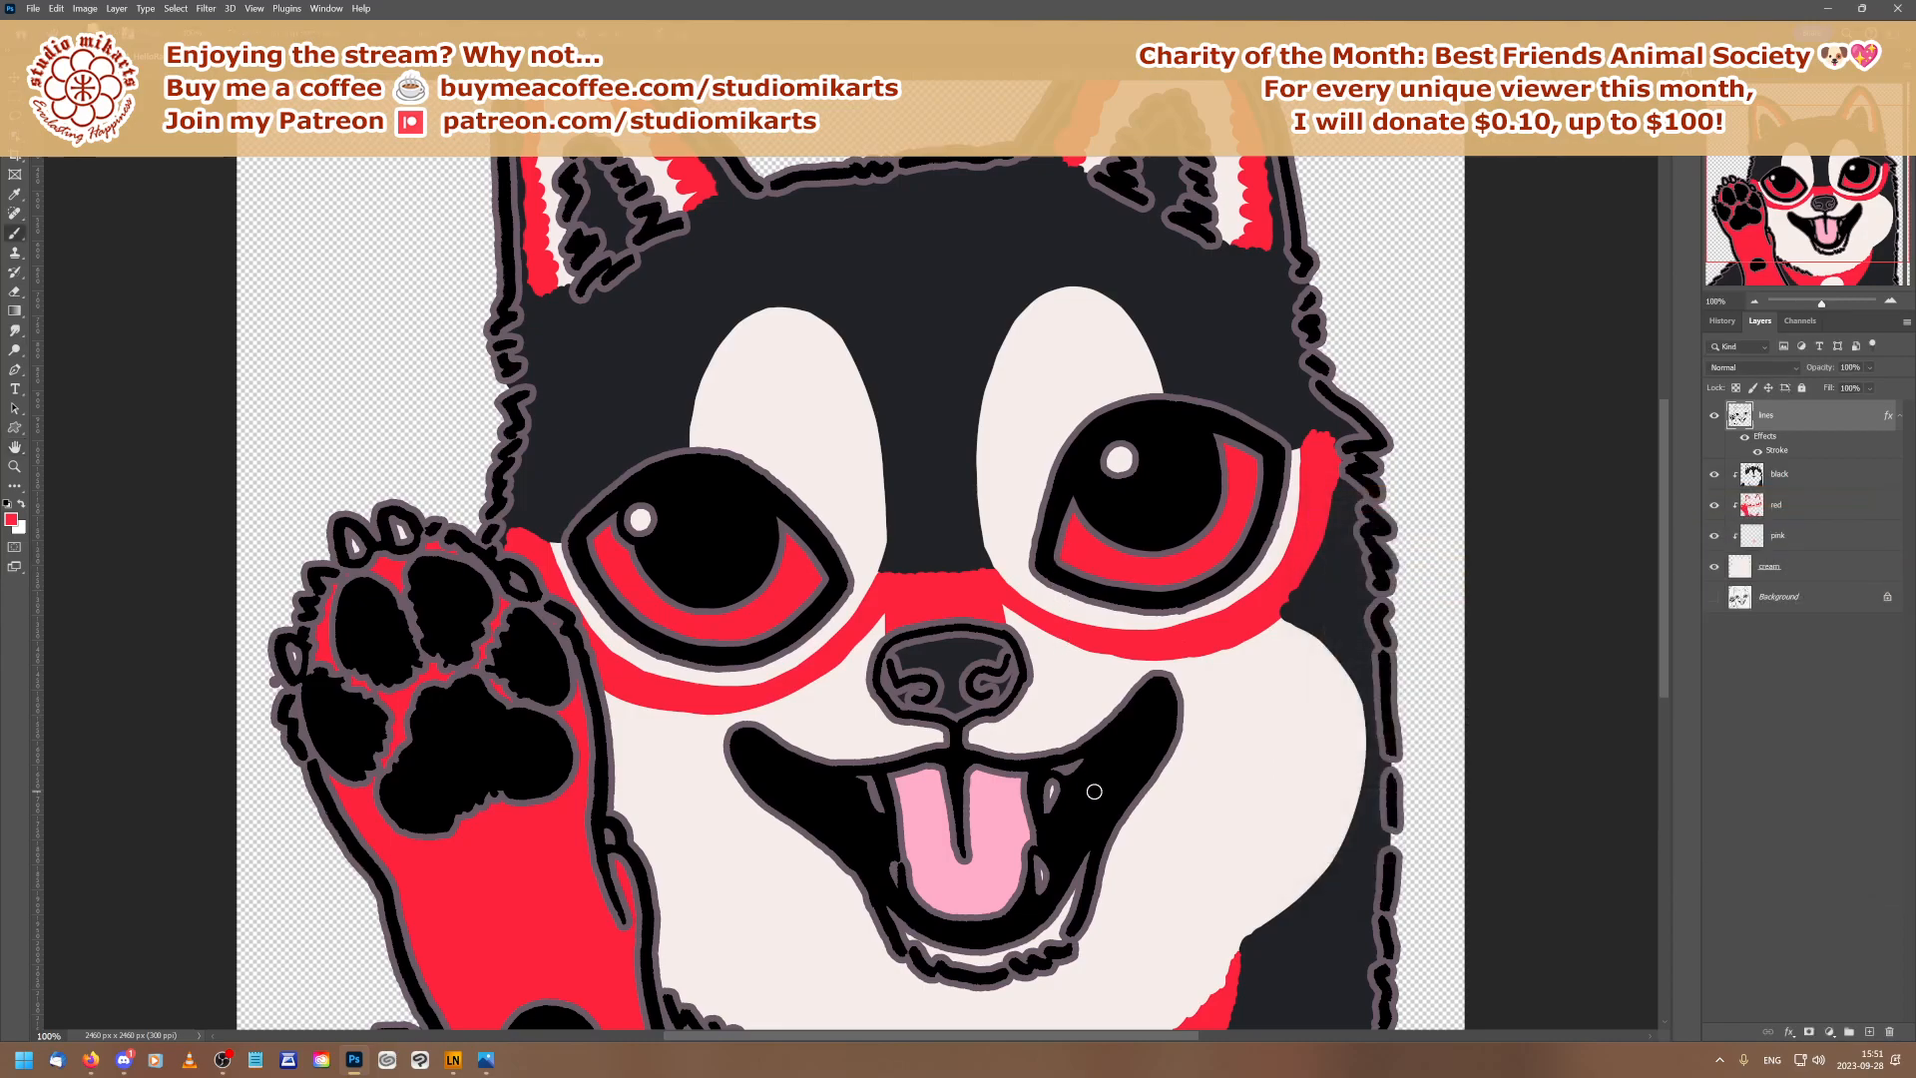
left_click_drag(1769, 441, 1894, 1034)
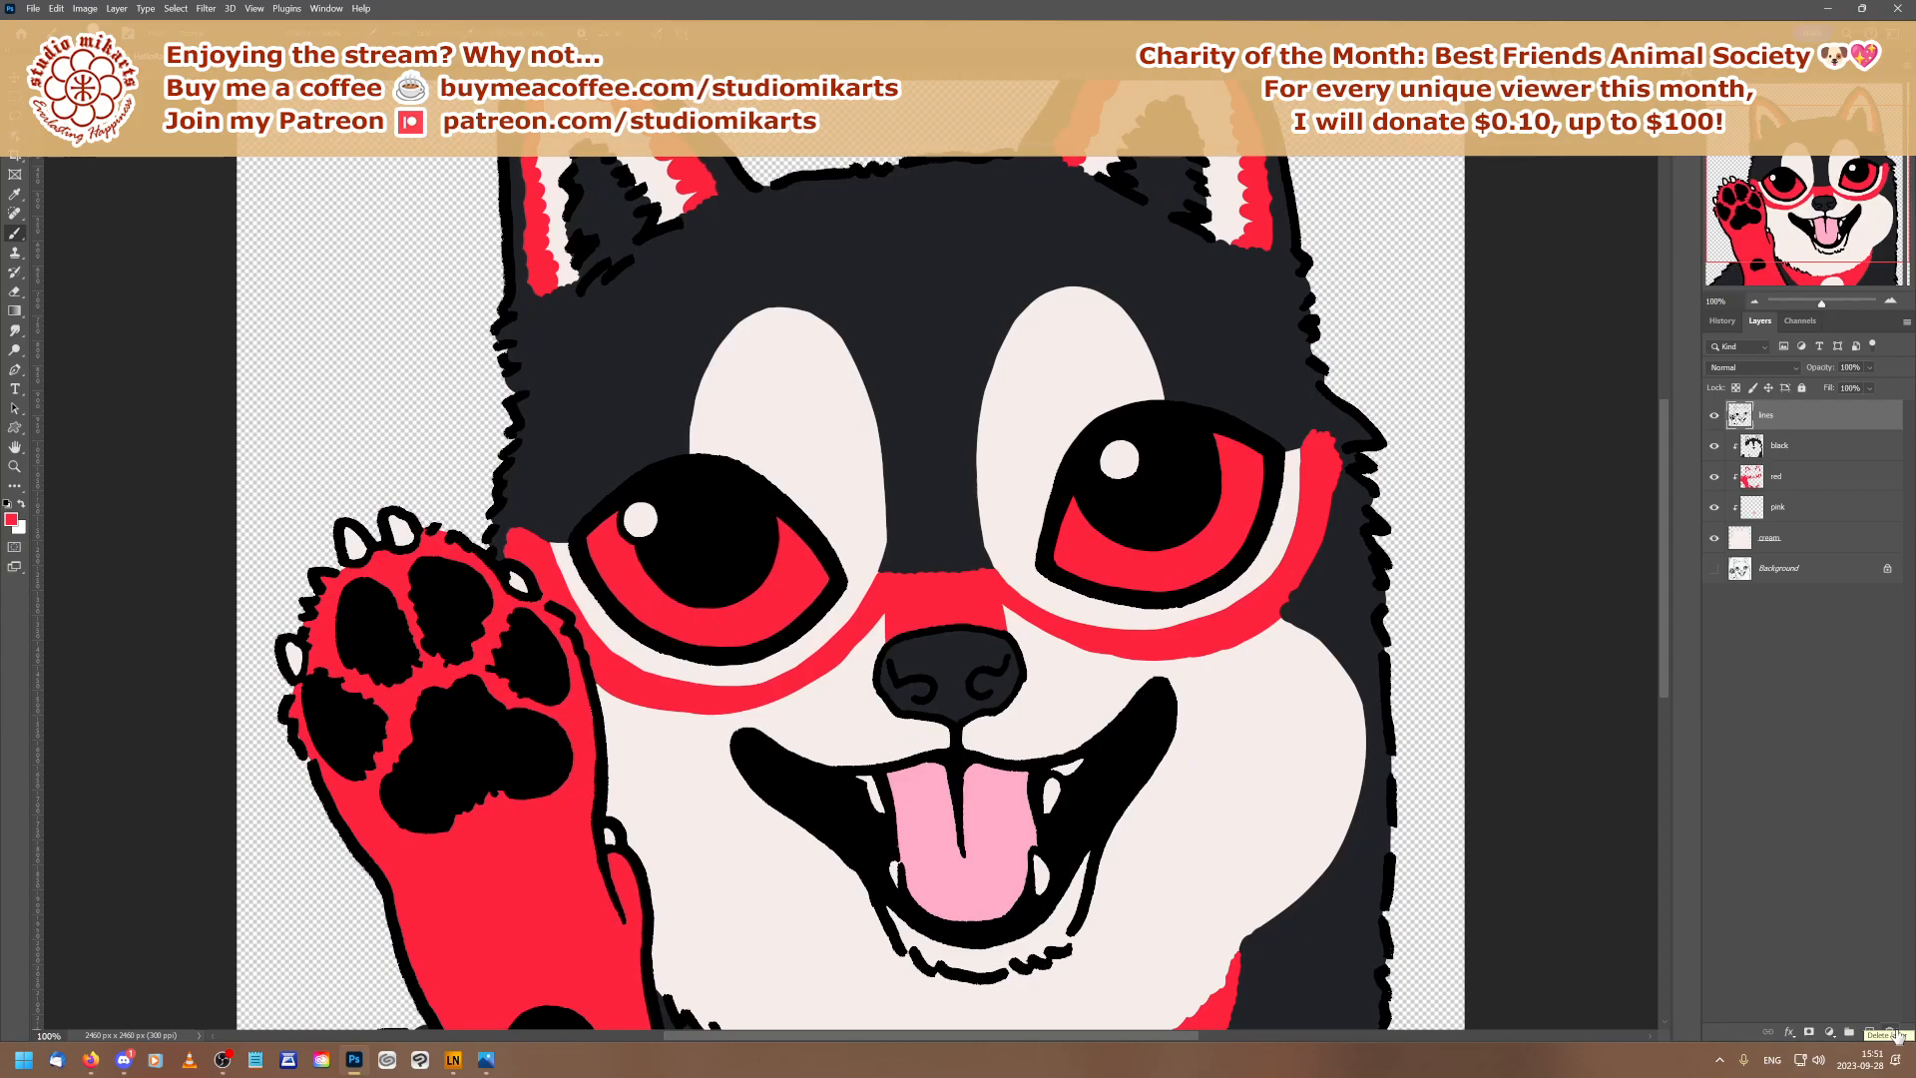
Examine the coloured dog at thumbnail size and at 50% with the irises filled in red
left_click(1782, 447)
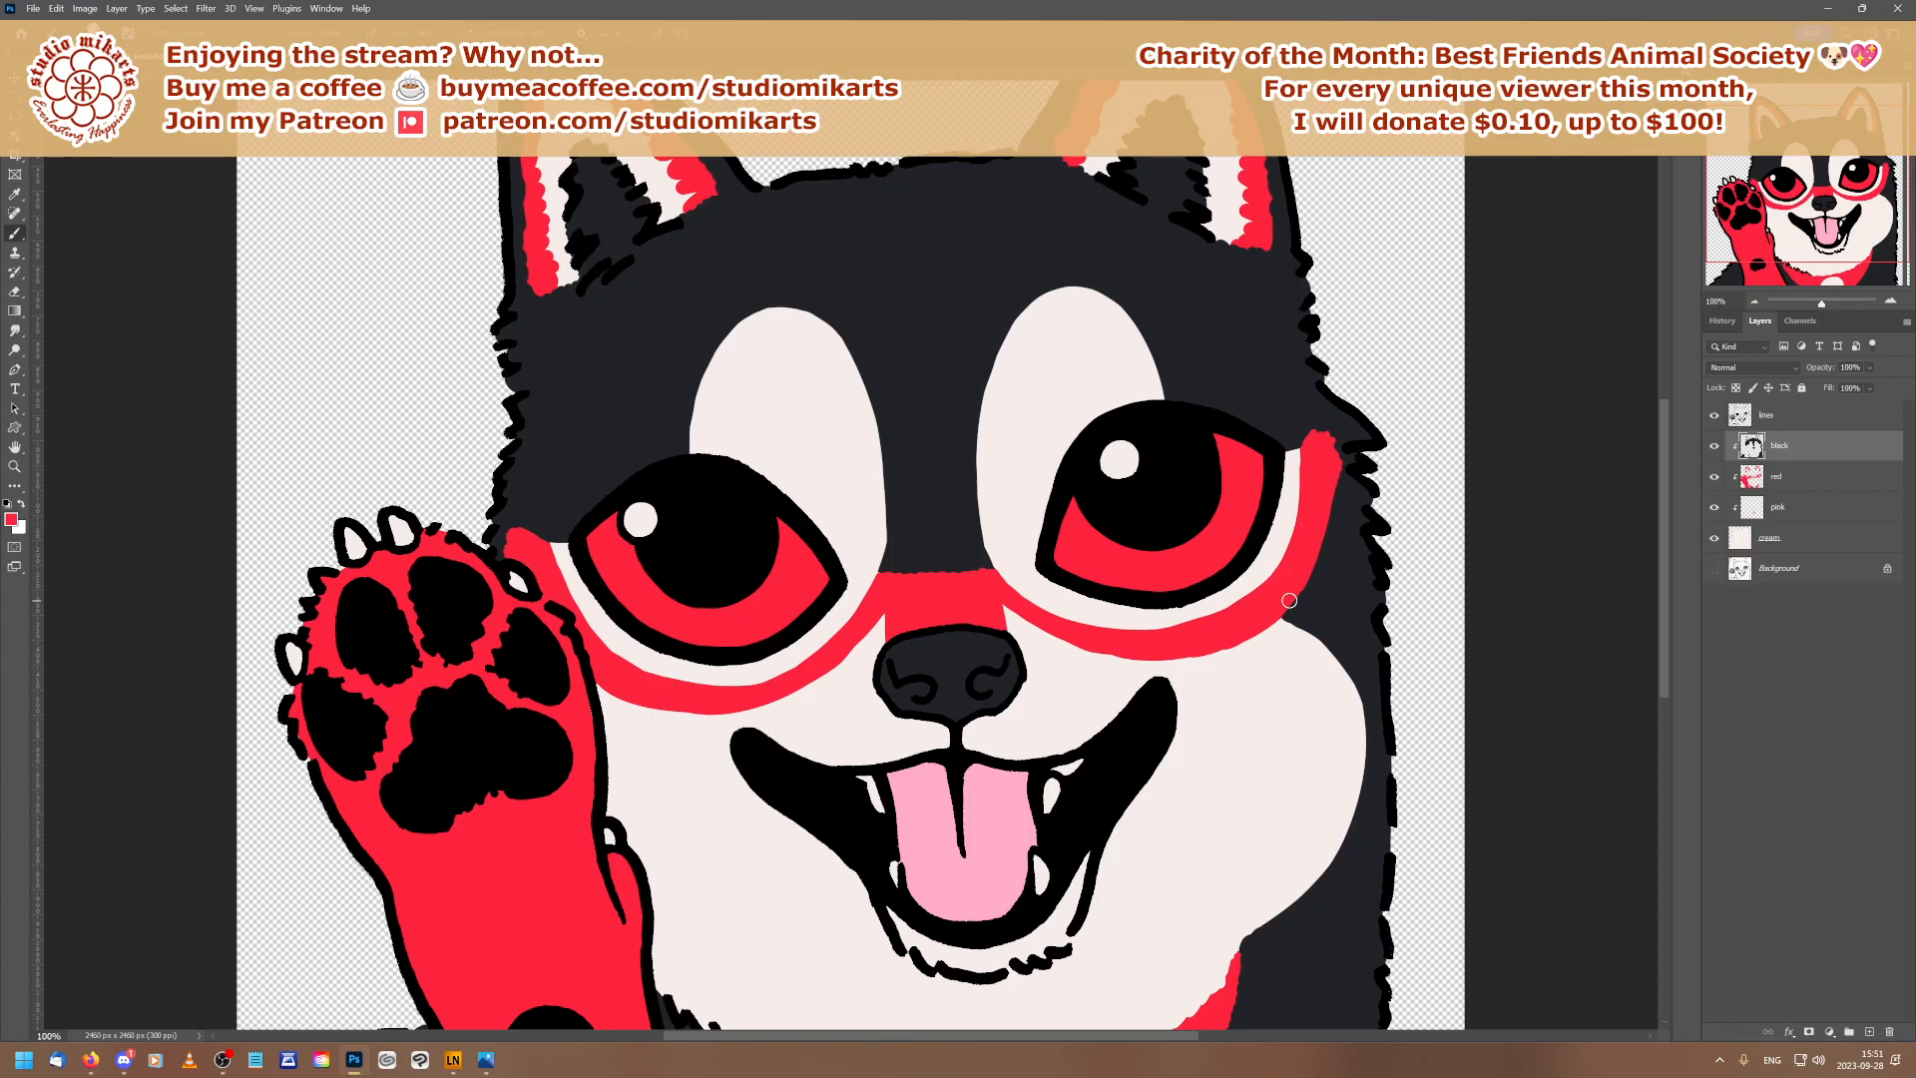
left_click(1754, 302)
left_click(1754, 302)
left_click(1754, 302)
left_click(1754, 302)
left_click(1754, 302)
left_click(1754, 302)
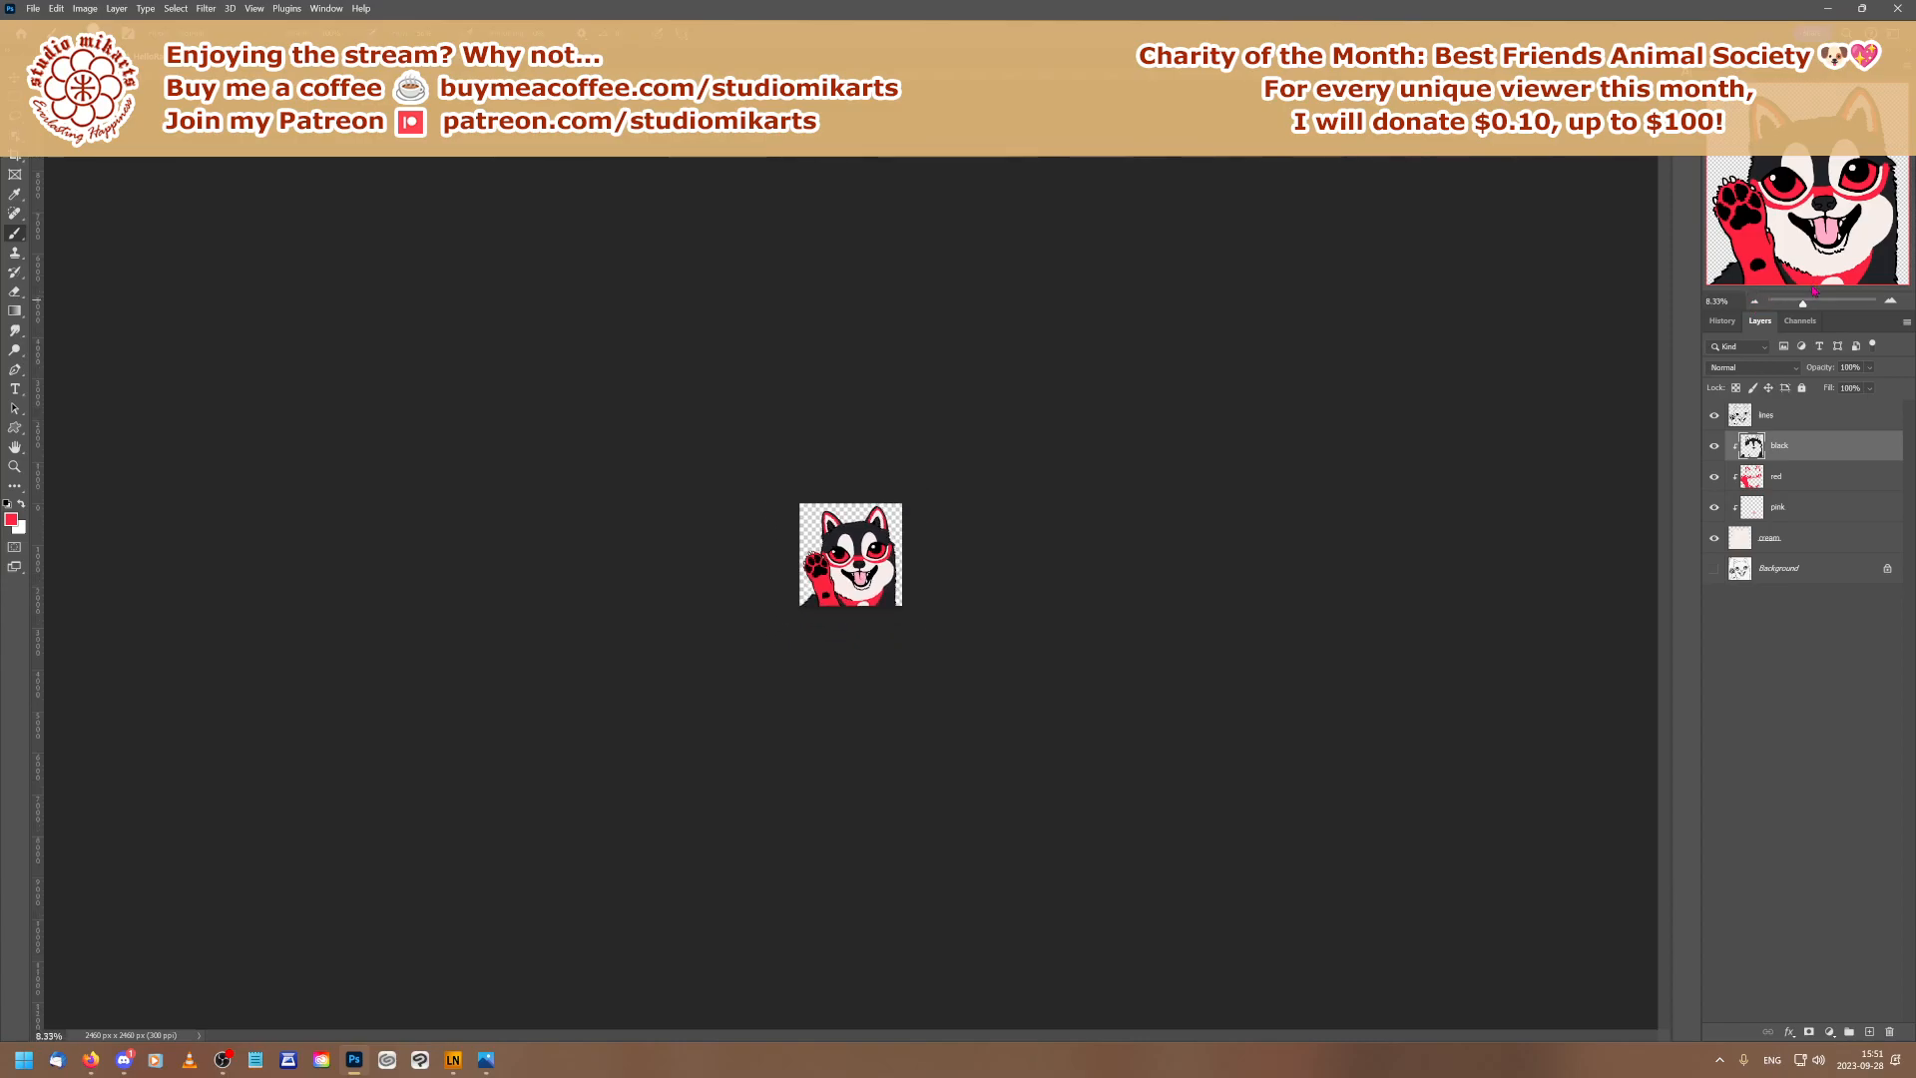
left_click(1890, 302)
left_click(1890, 303)
left_click(1890, 303)
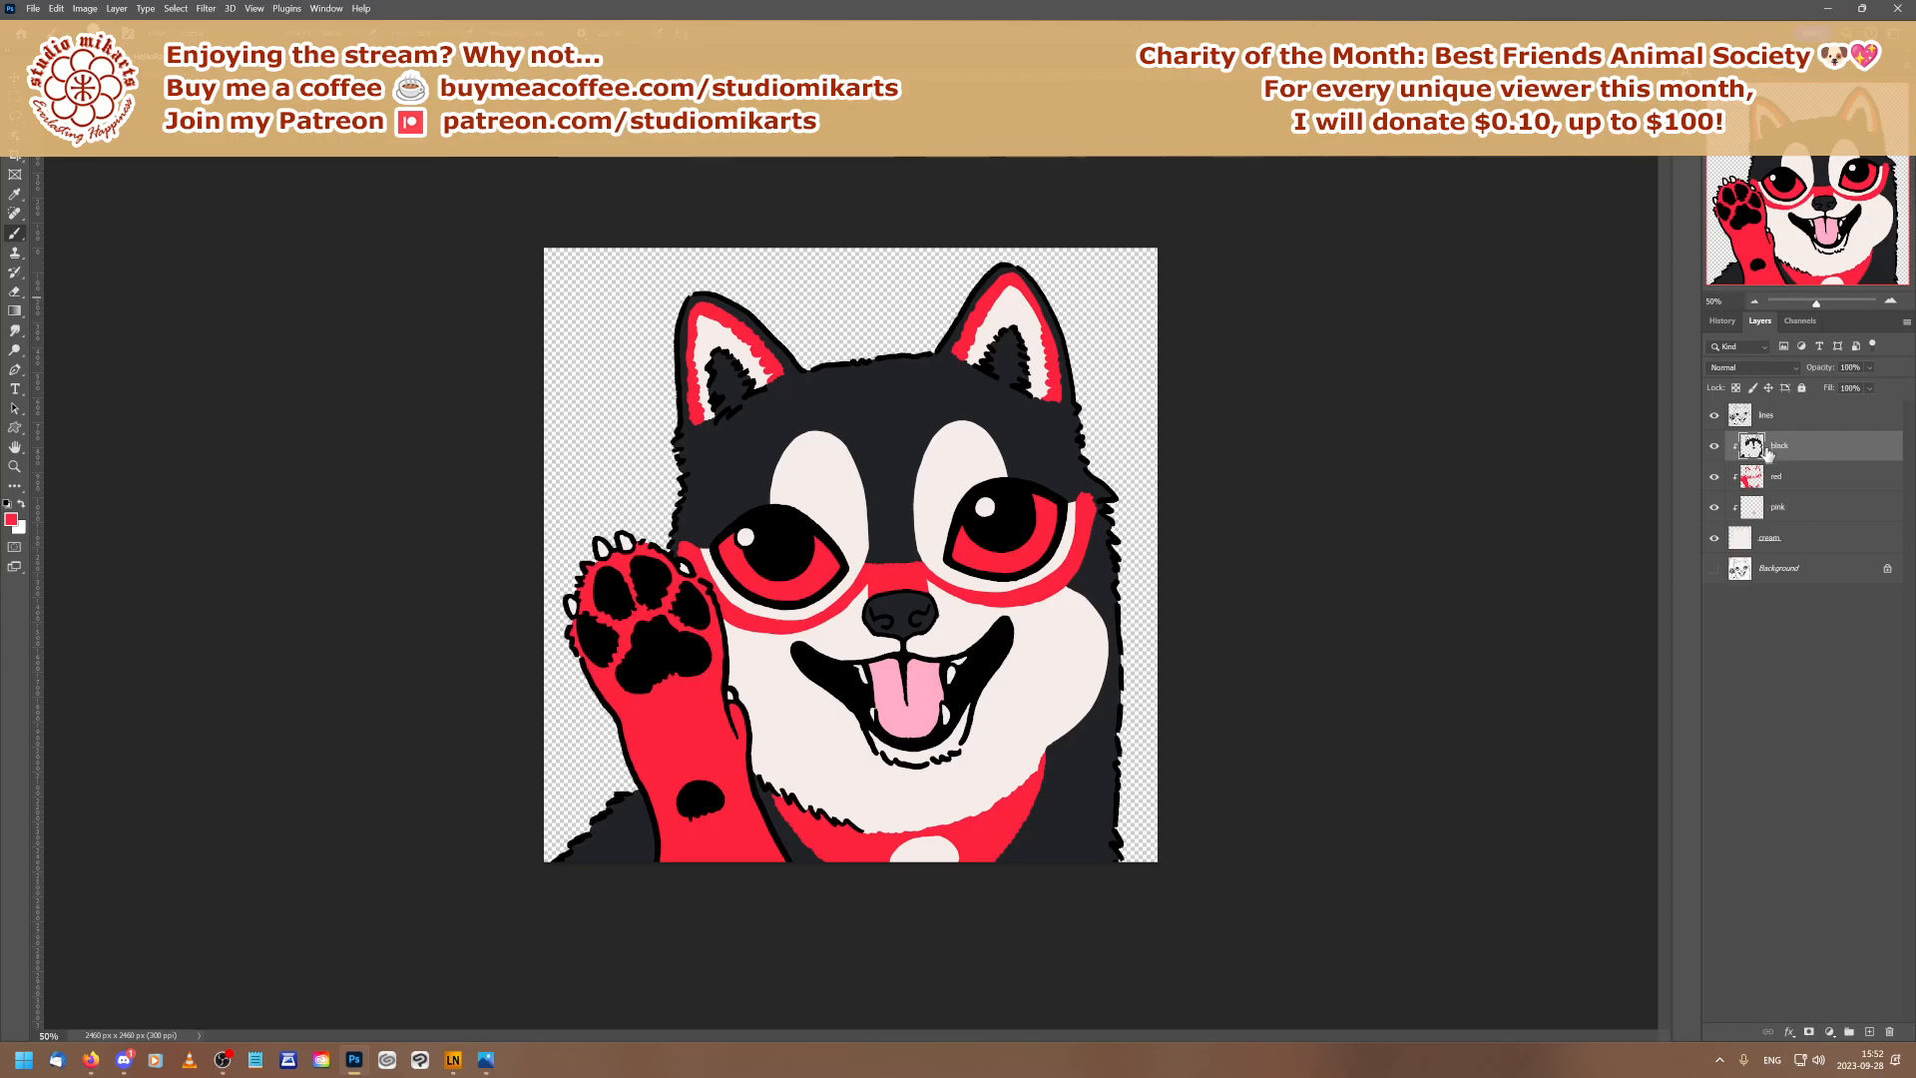
Lock the transparent pixels of the cream base layer
left_click(1766, 539)
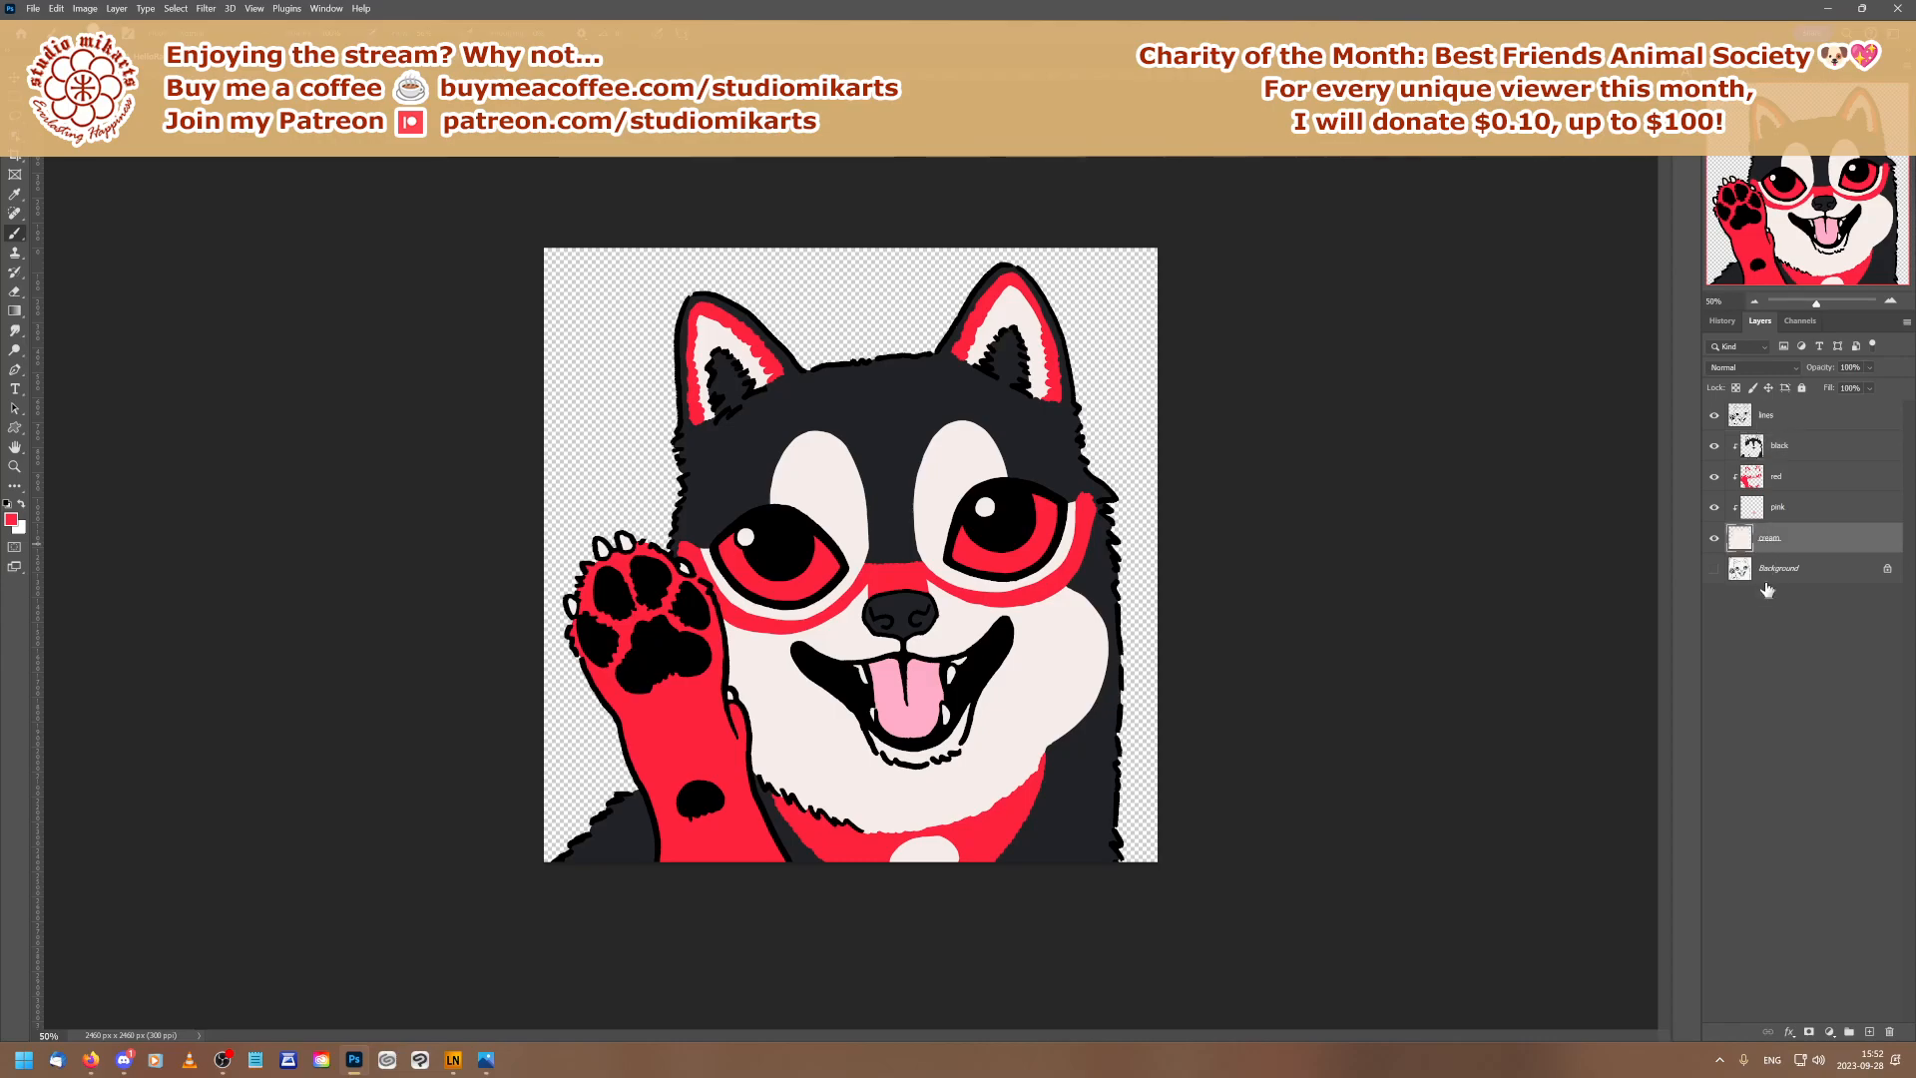
left_click(1736, 388)
left_click(12, 518)
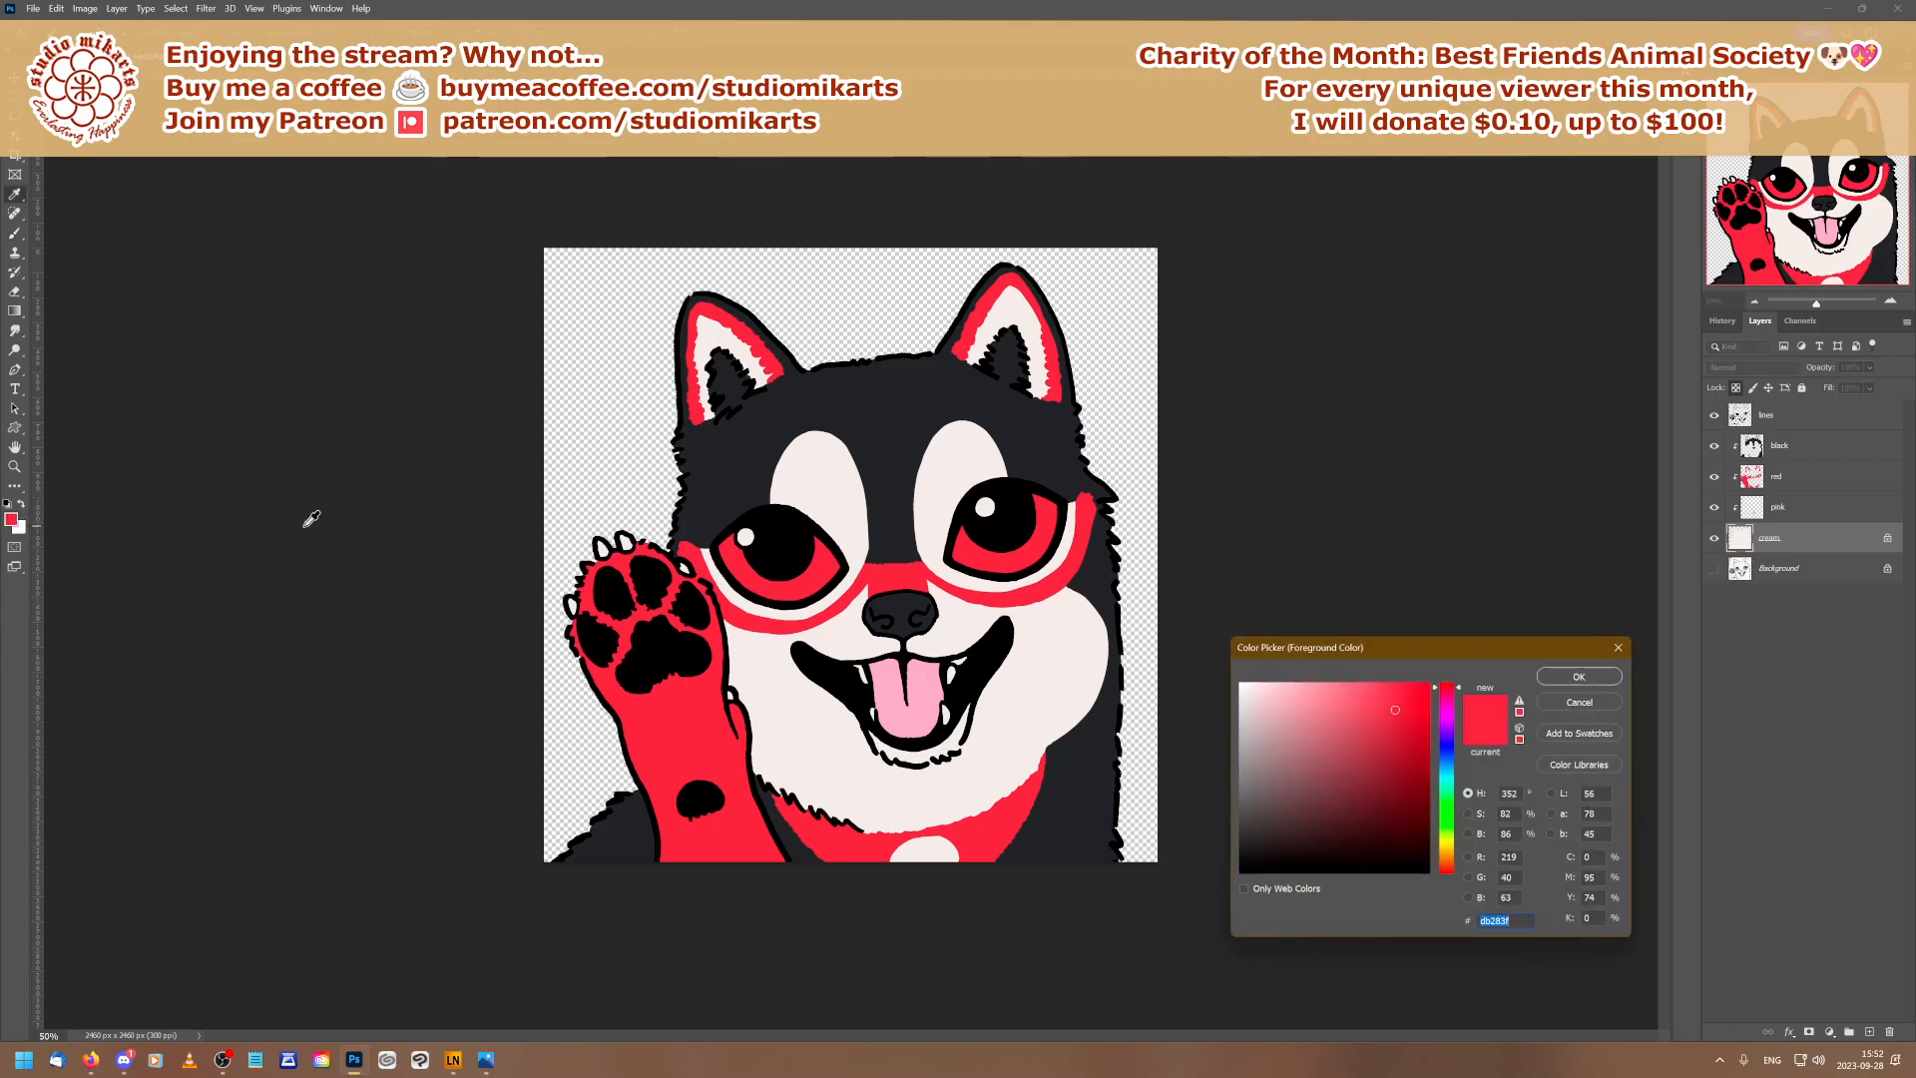
left_click(1067, 659)
left_click(1552, 701)
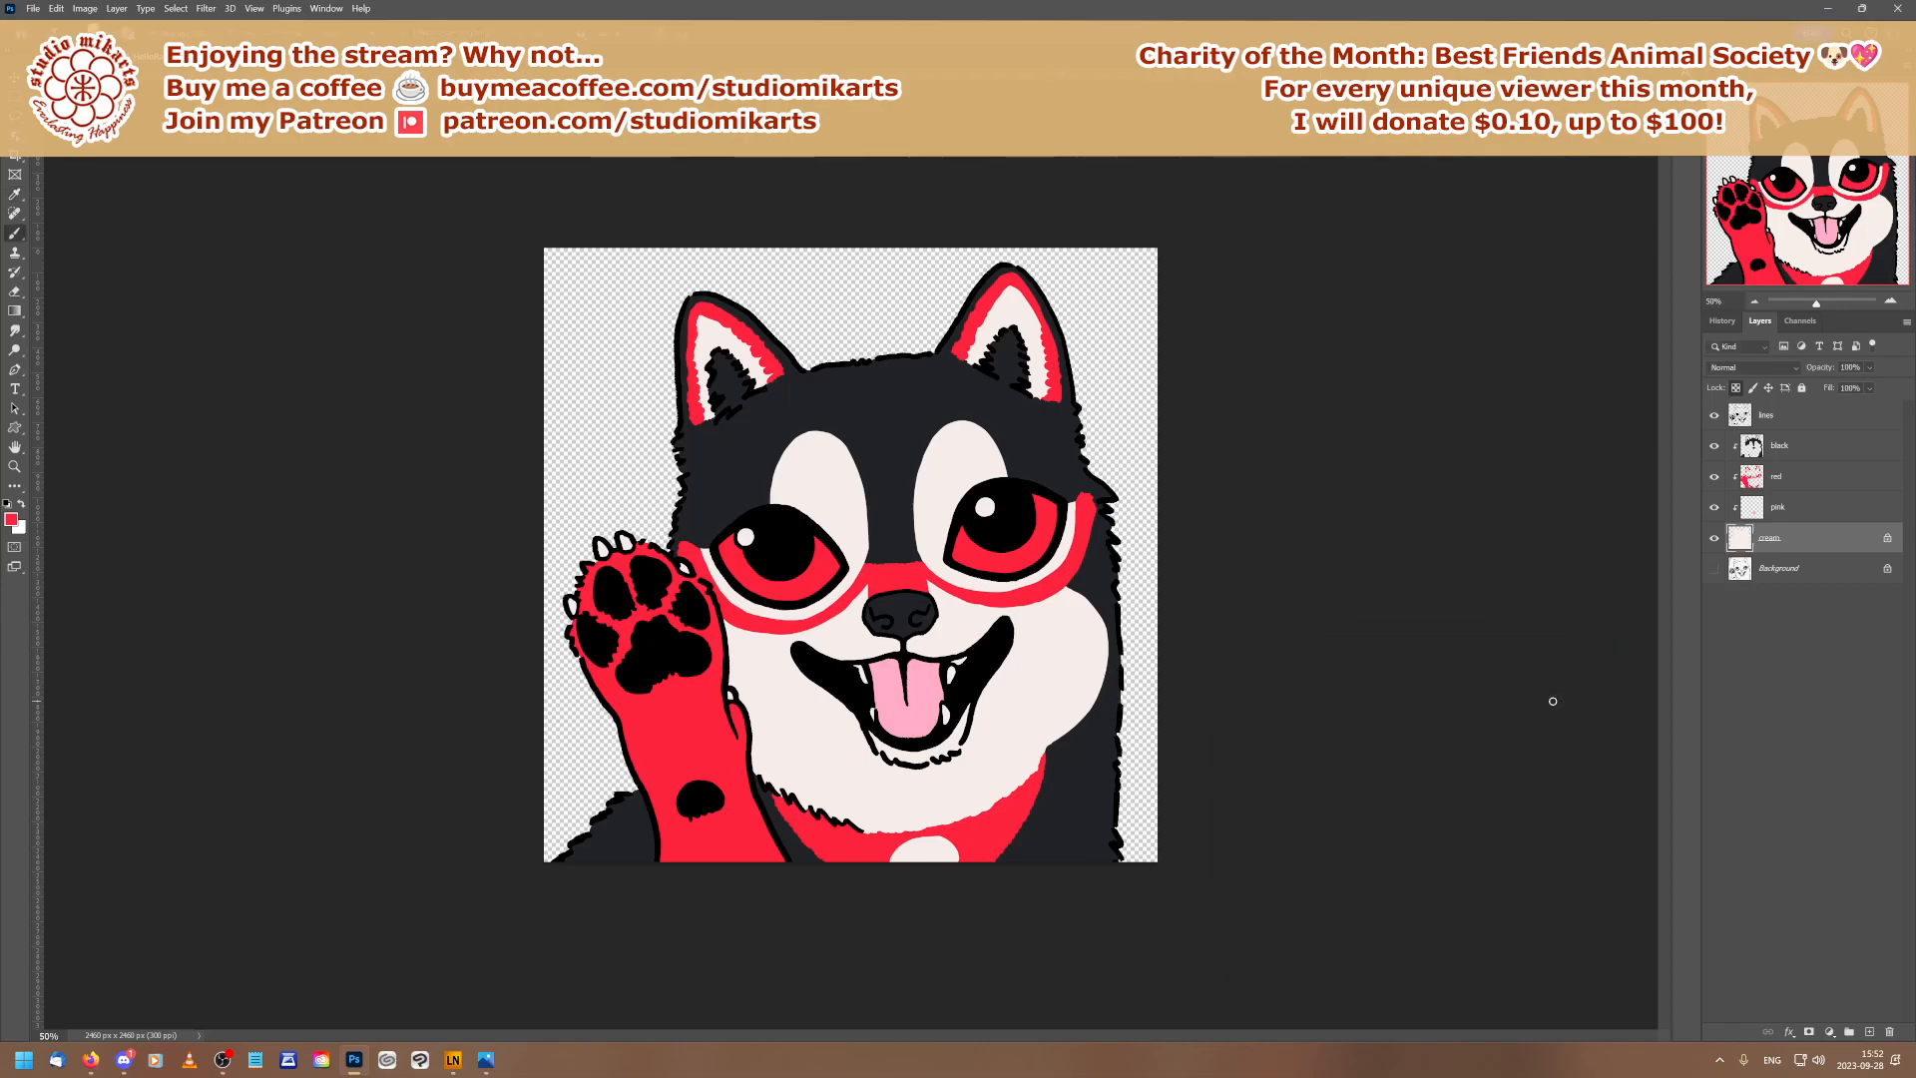
Sample the greyish cream shadow colour e1d7d2 from the running dog's cheek in the reference document, and return to the waving dog
key("ctrl+Tab")
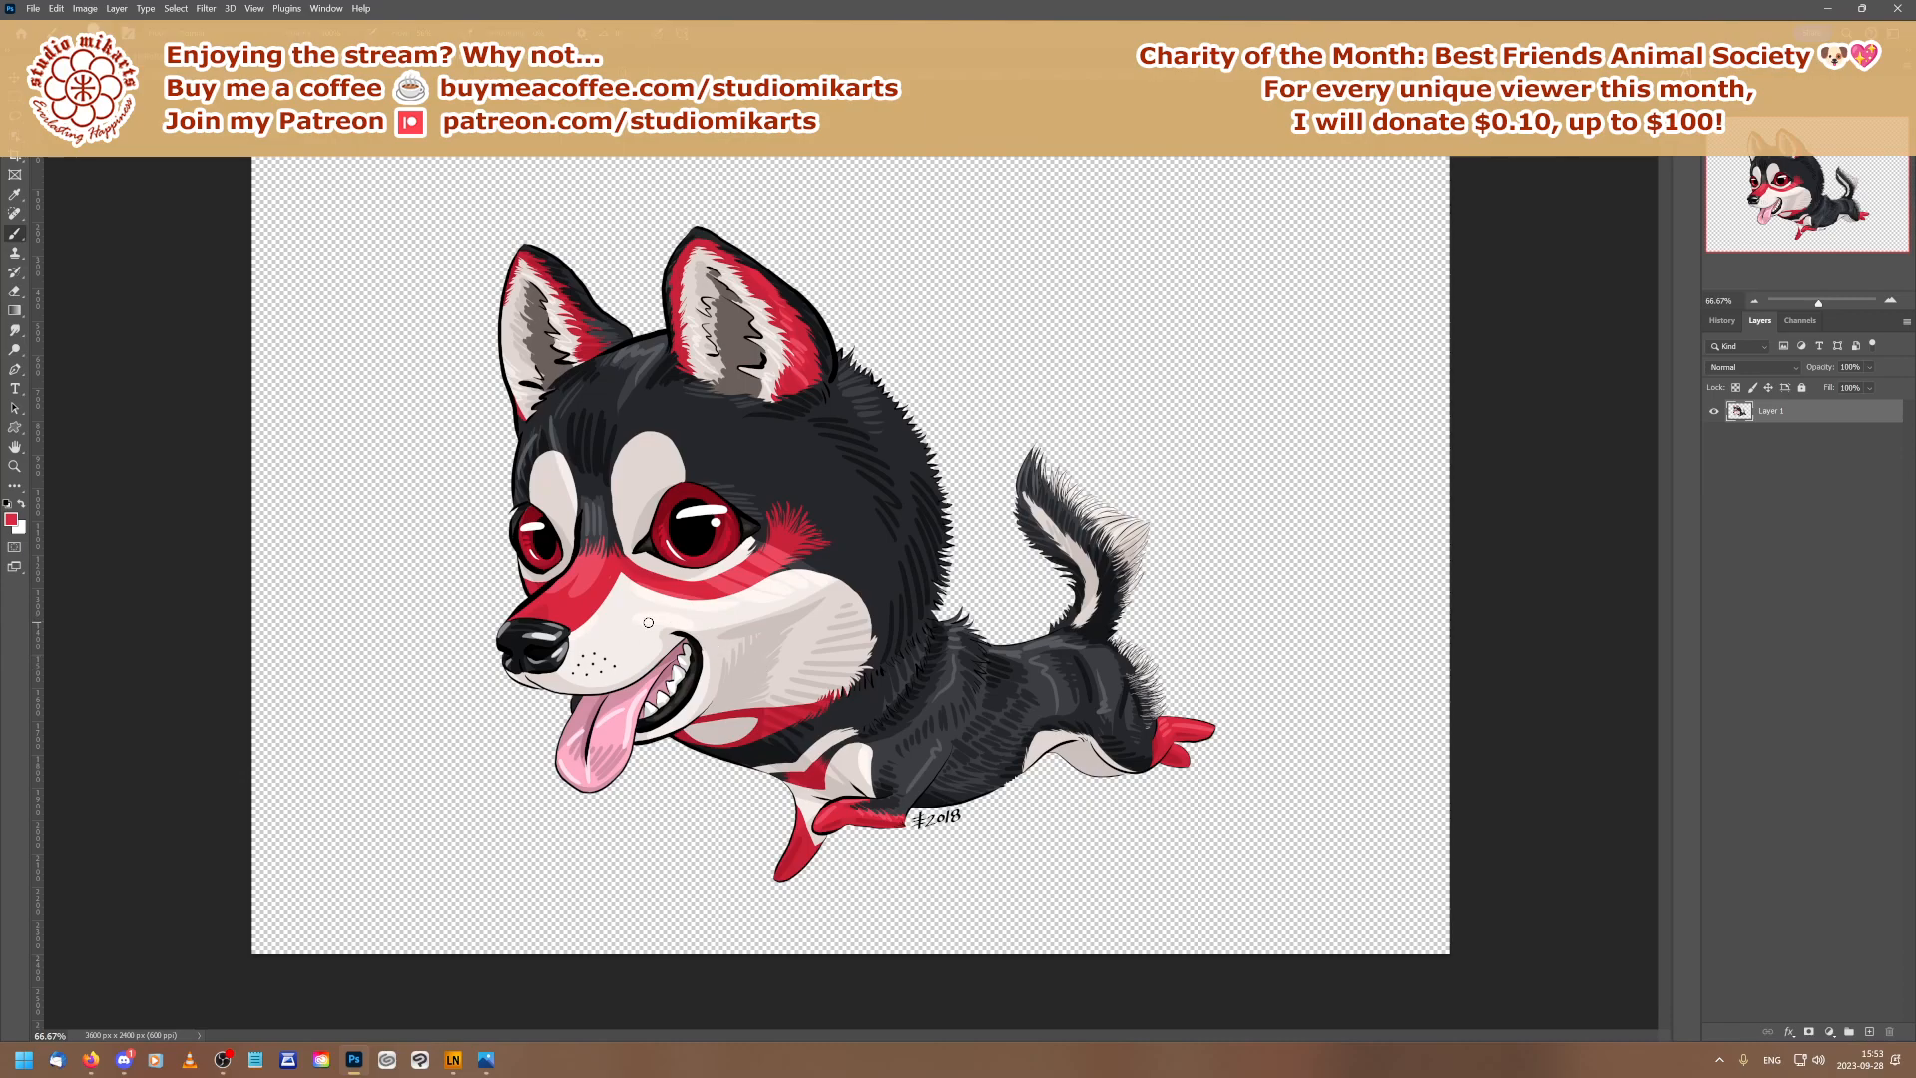
left_click(12, 519)
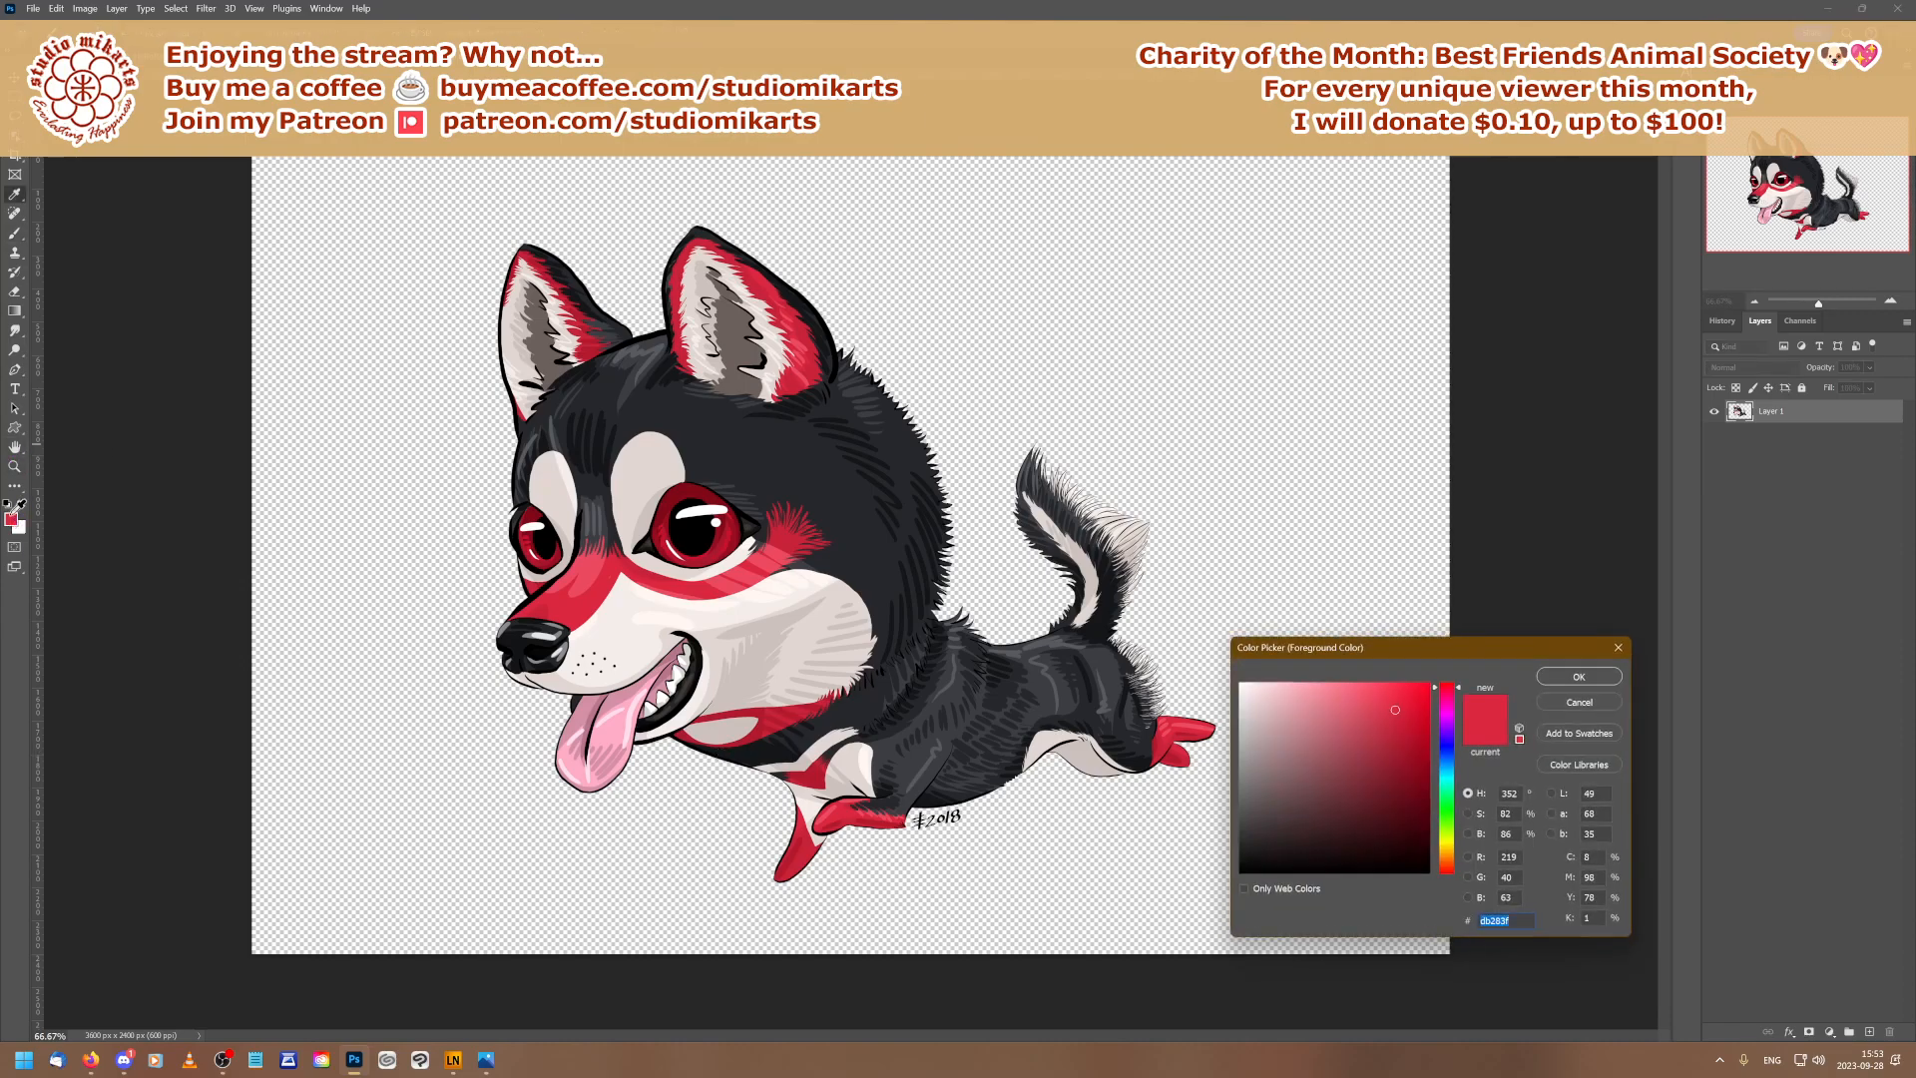
left_click(715, 653)
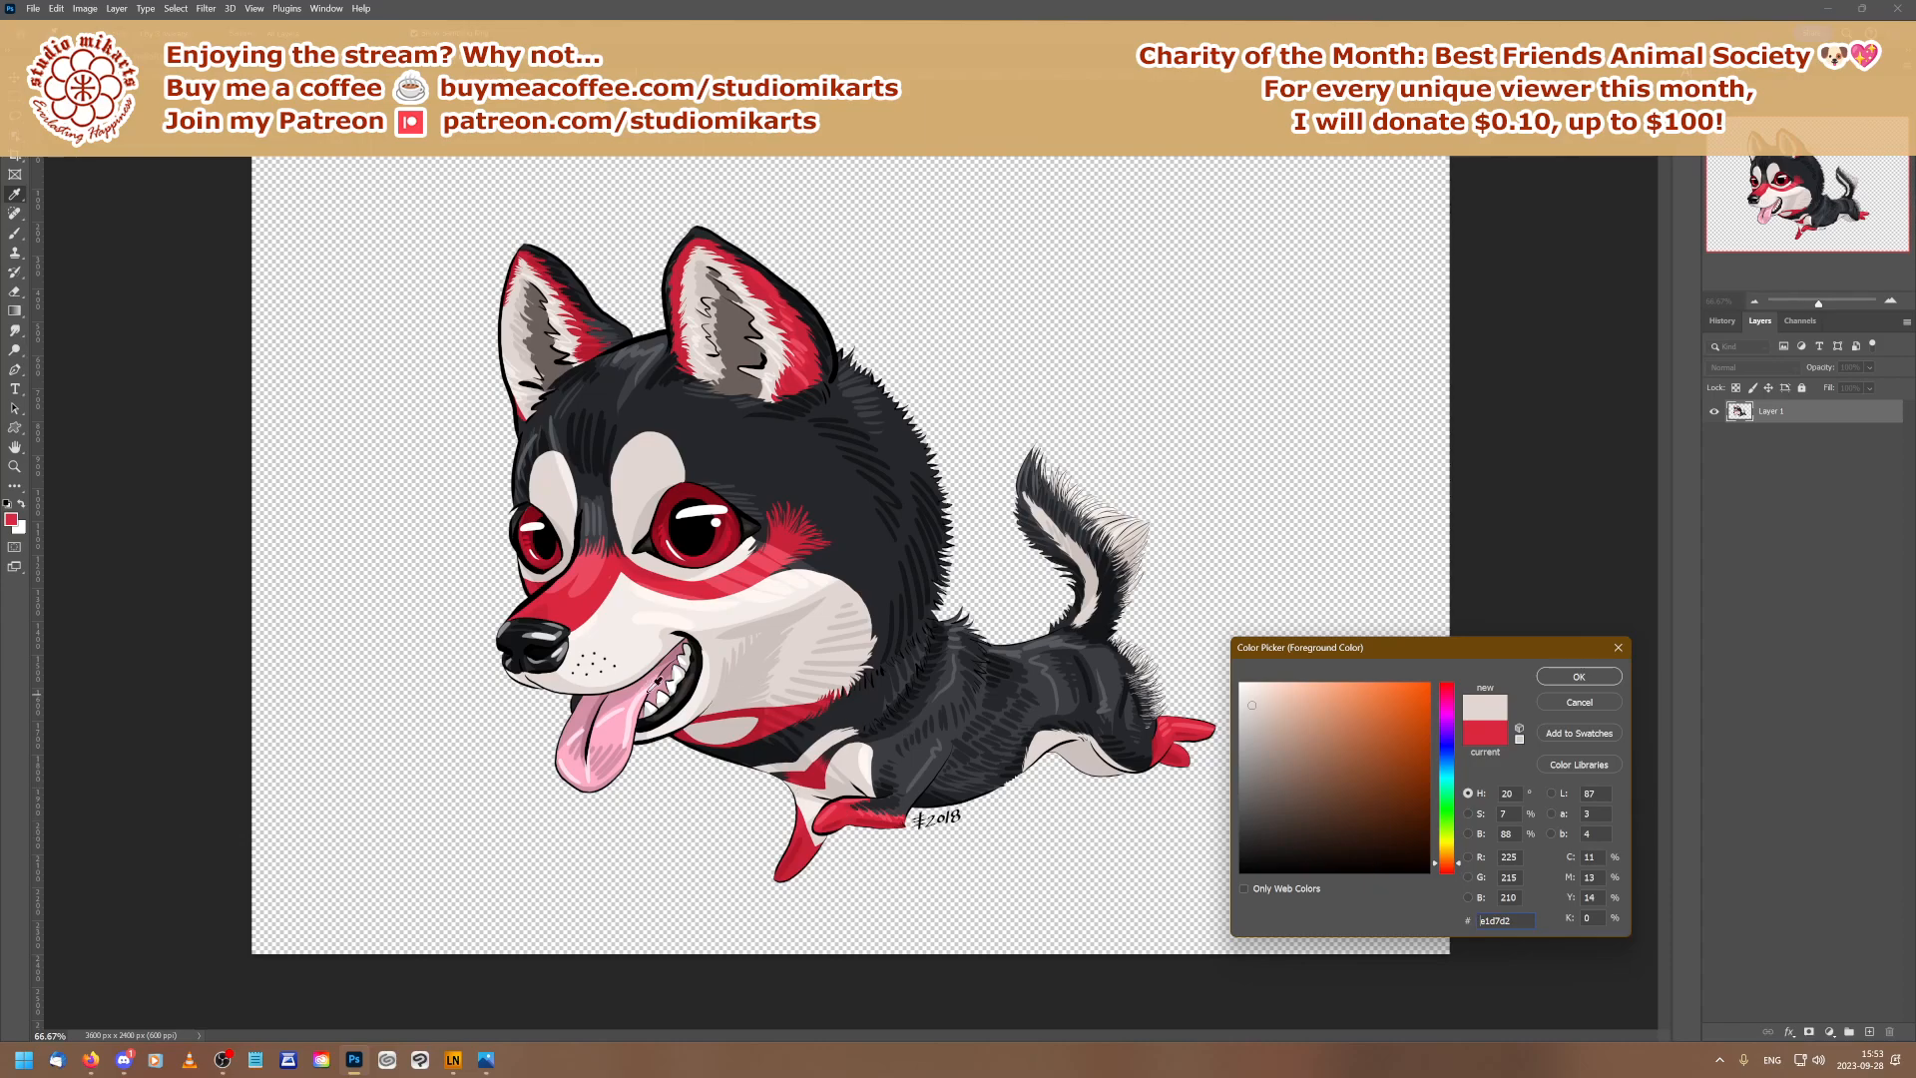
left_click(1578, 676)
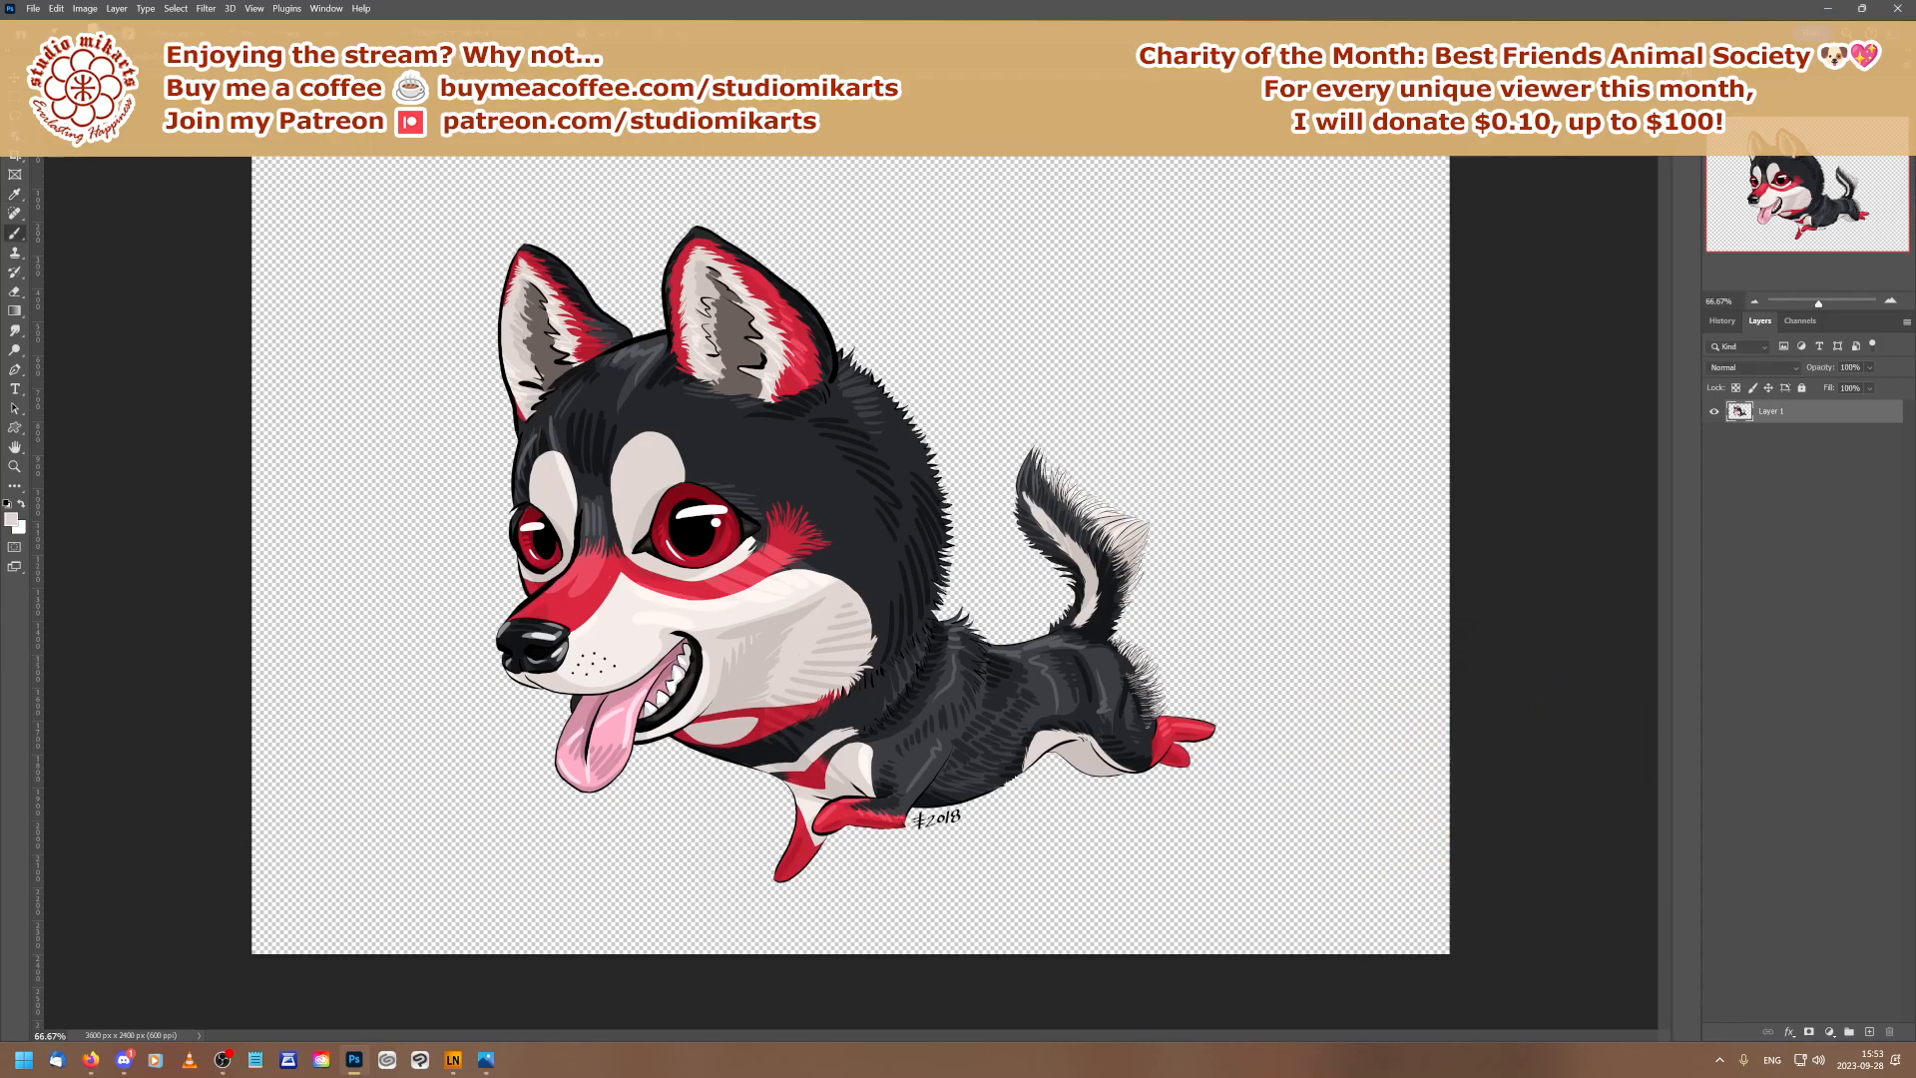
left_click(180, 57)
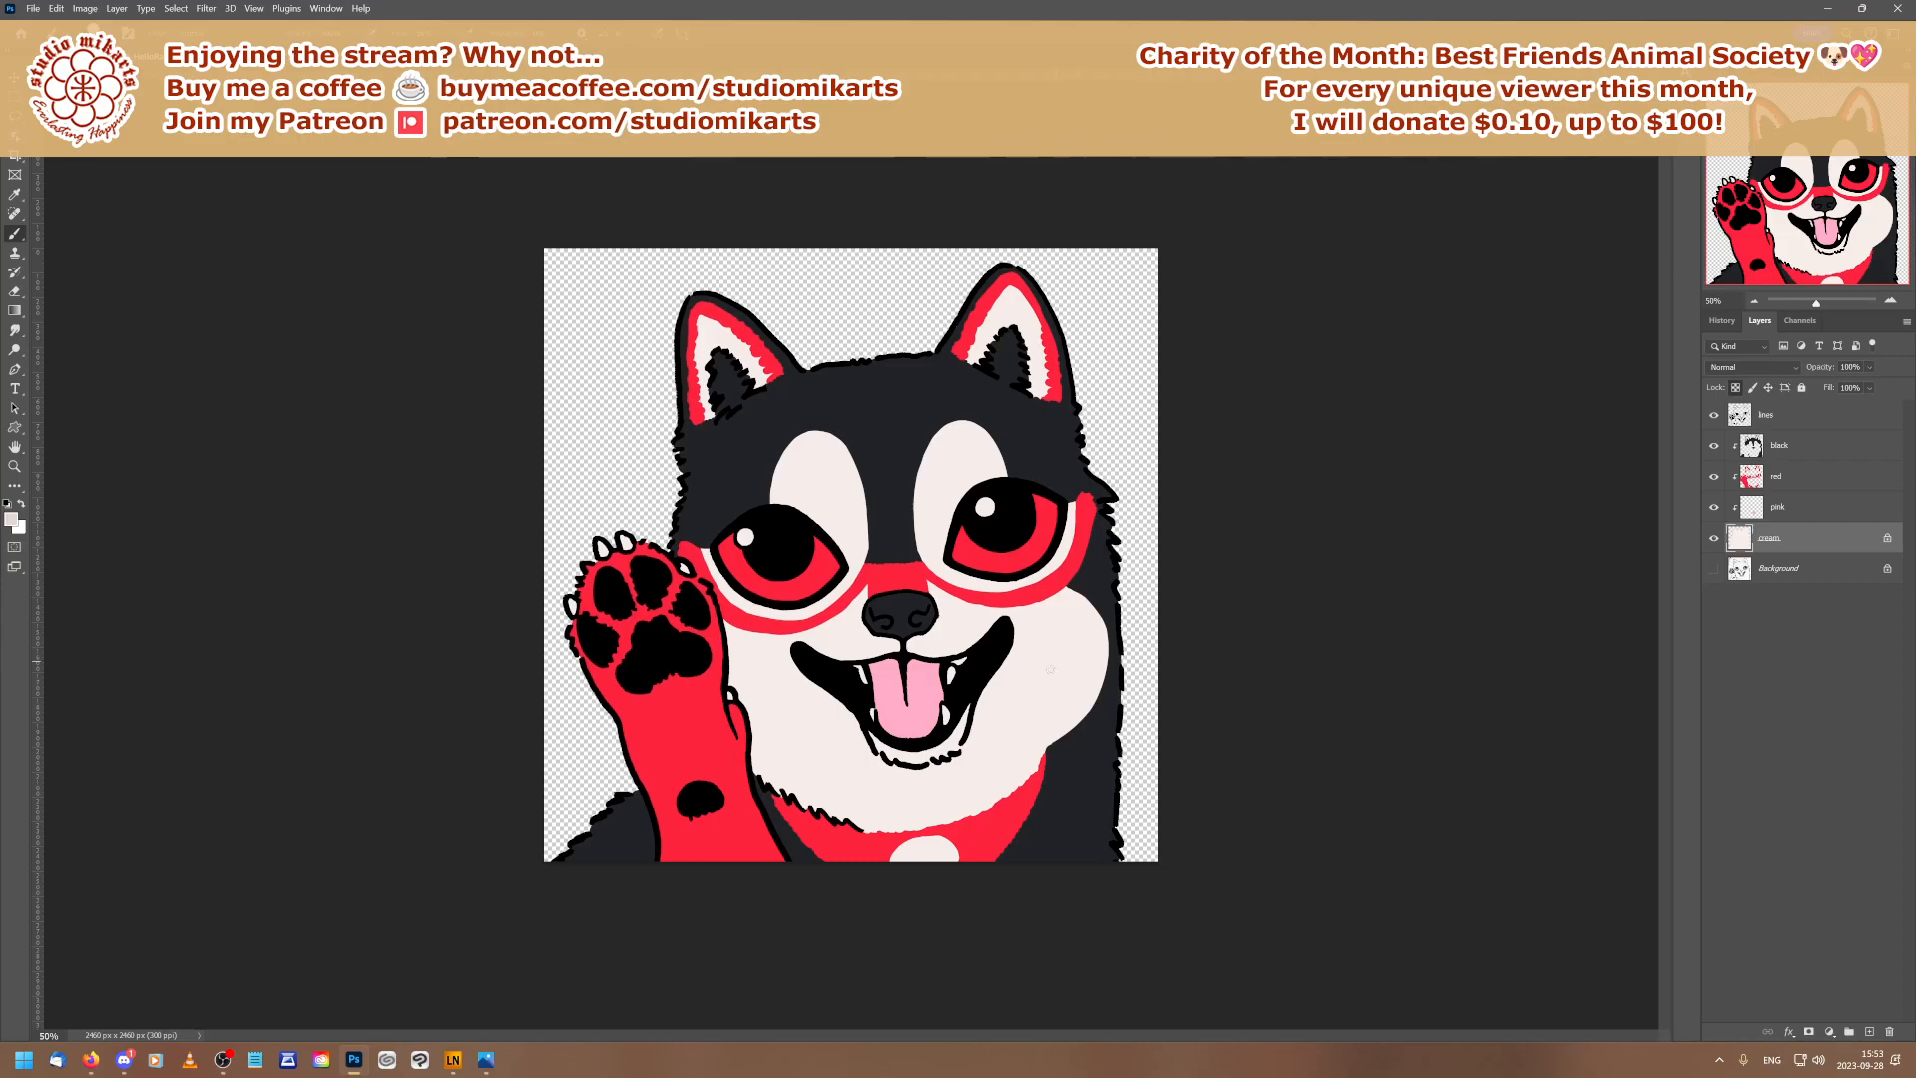
Shade the outer edge of the right-hand cheek on the base layer with the greyish cream, adjusting the brush size
left_click_drag(1042, 644, 1054, 704)
key("ctrl+z")
right_click(1039, 587)
left_click(1146, 619)
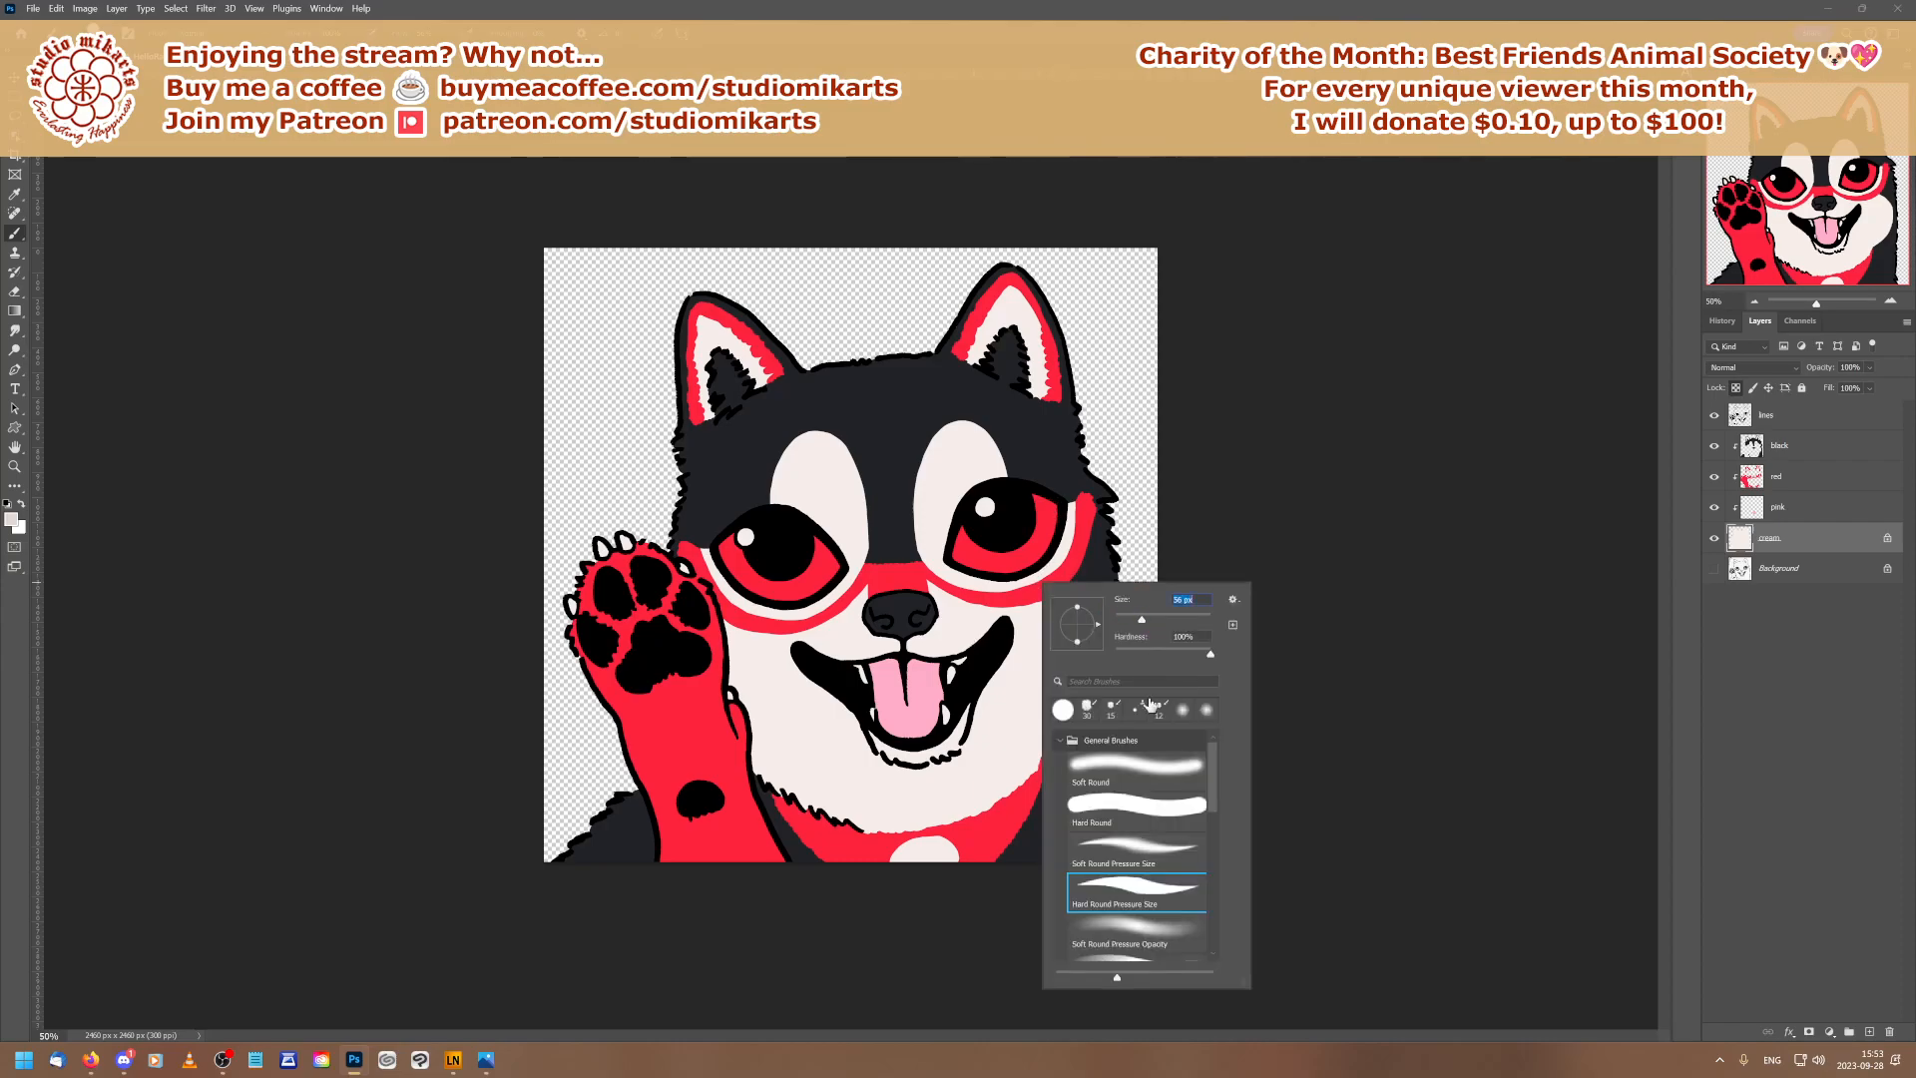
mouse_move(1038, 476)
left_mouse_down()
mouse_move(1064, 783)
mouse_move(1047, 477)
mouse_move(1083, 726)
mouse_move(1089, 603)
mouse_move(1094, 713)
left_mouse_up()
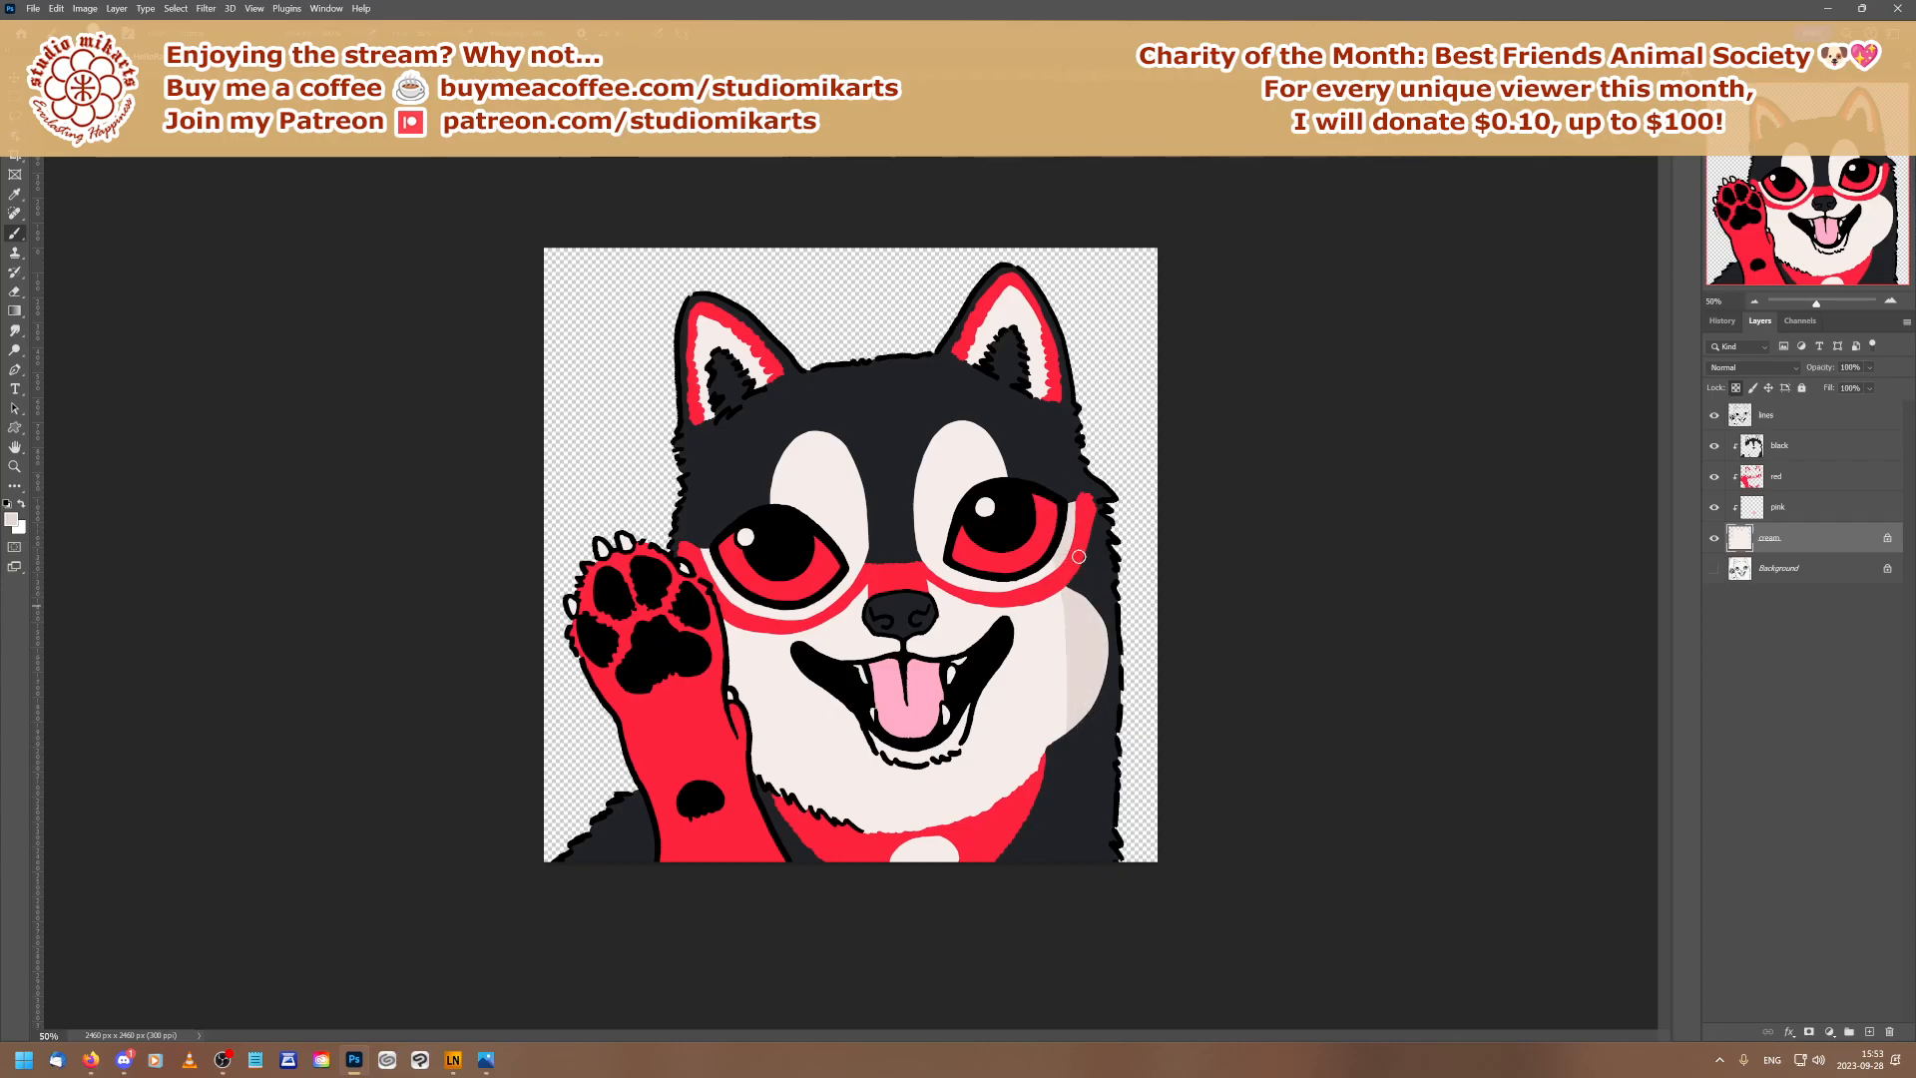
right_click(1006, 643)
left_click_drag(1110, 672, 1128, 672)
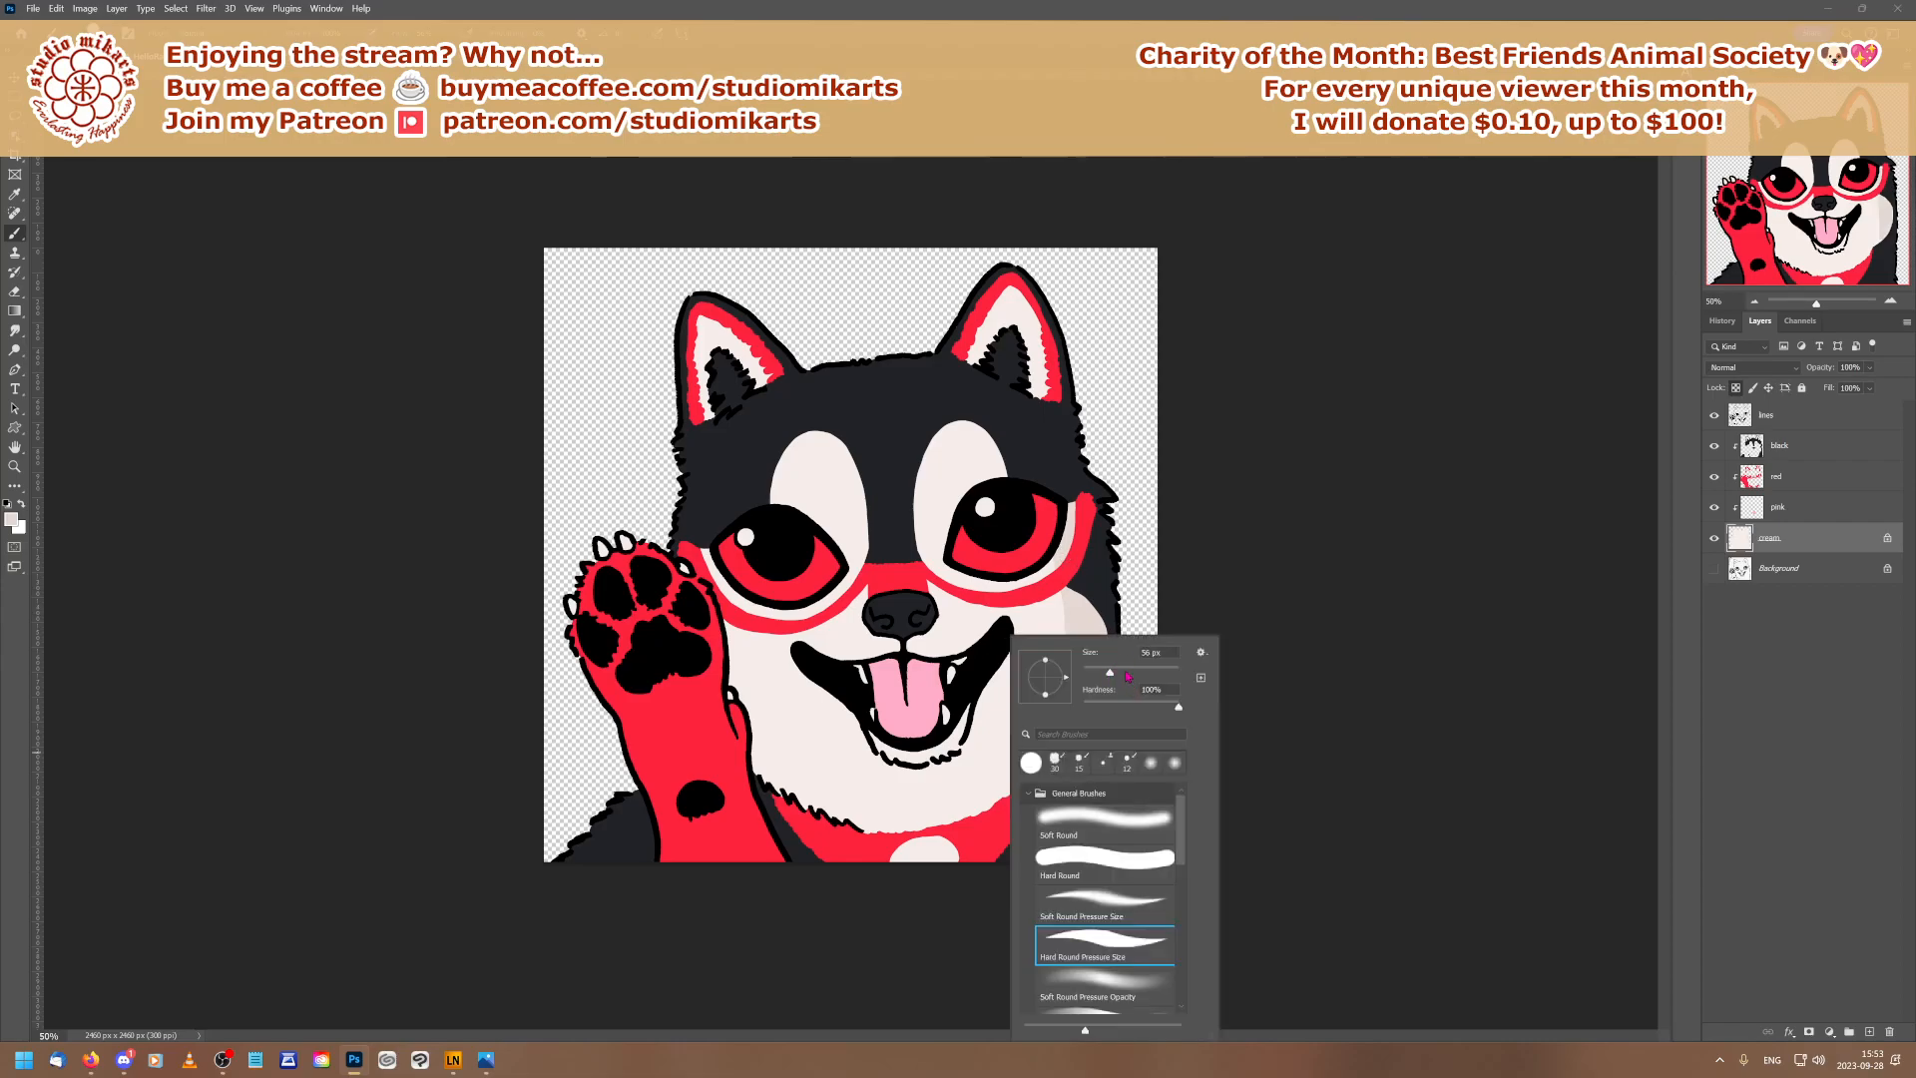
key("Return")
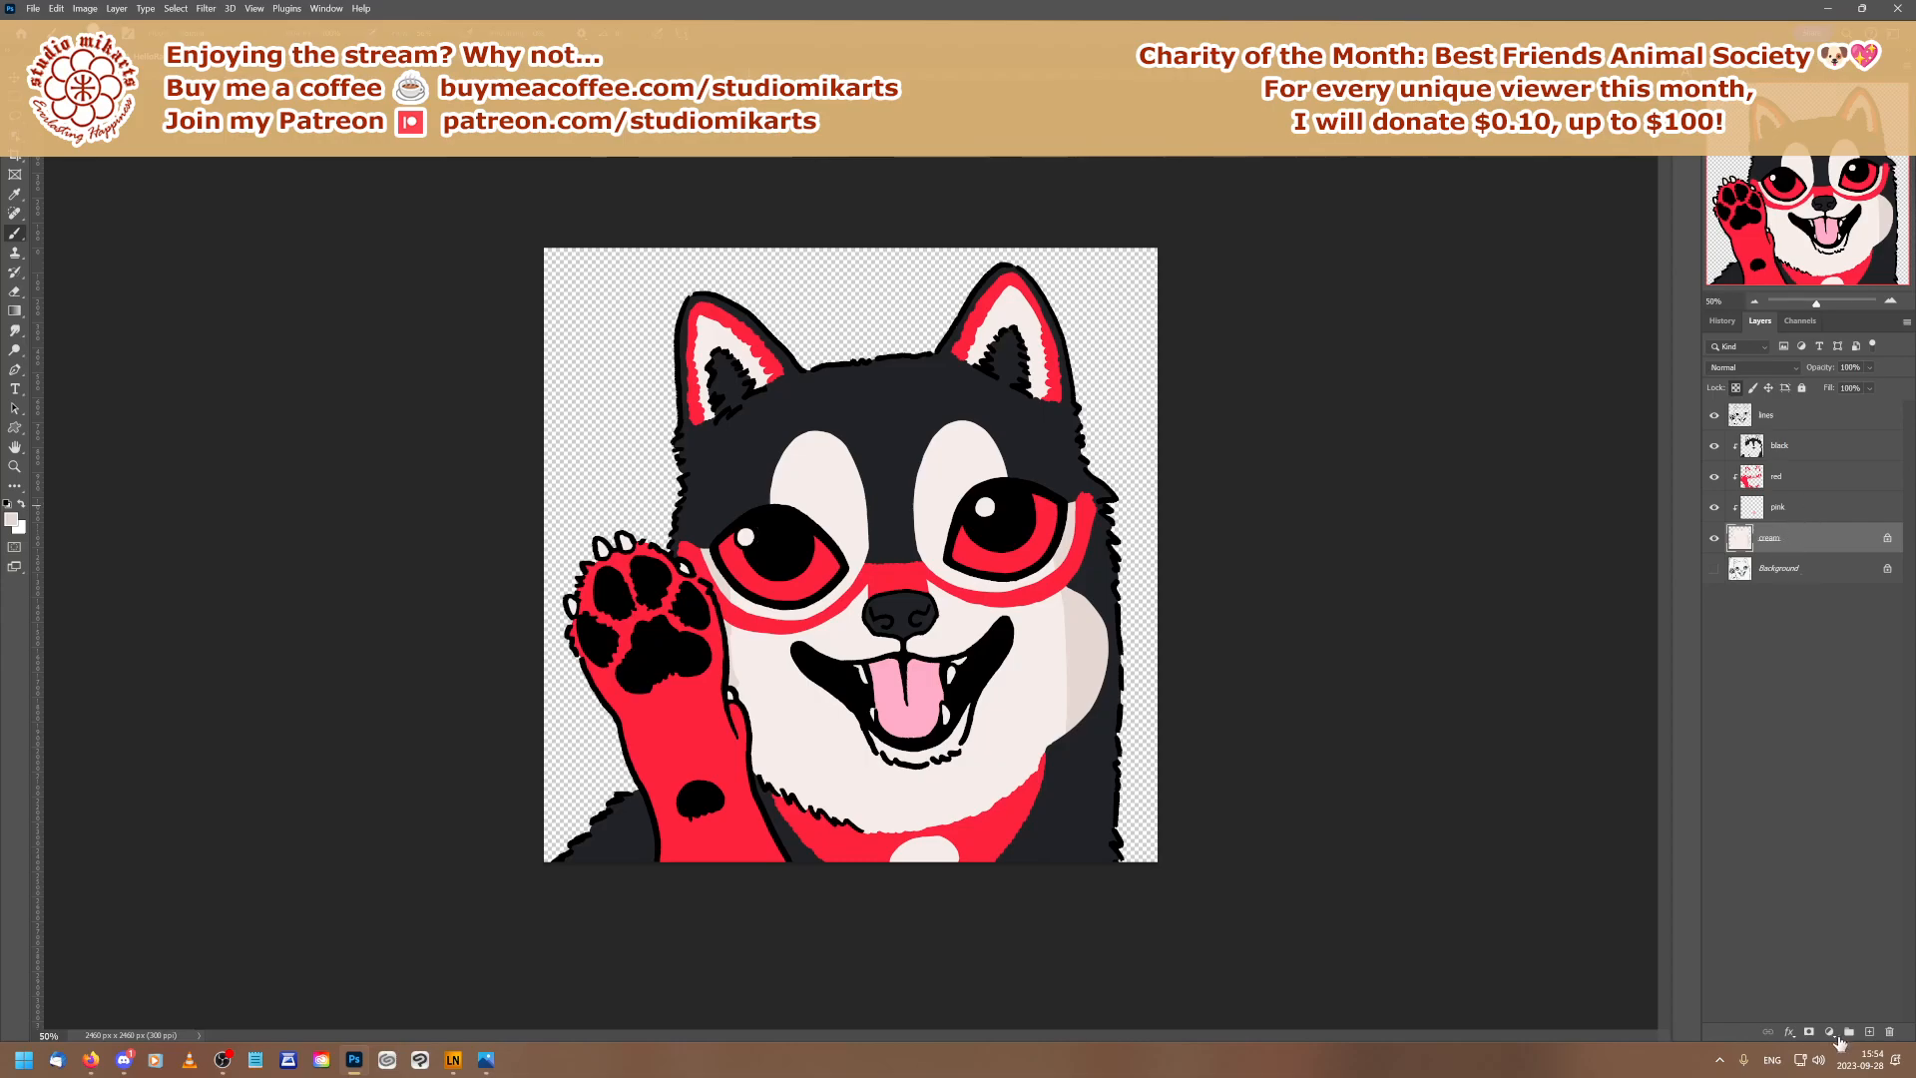
left_click(1869, 1031)
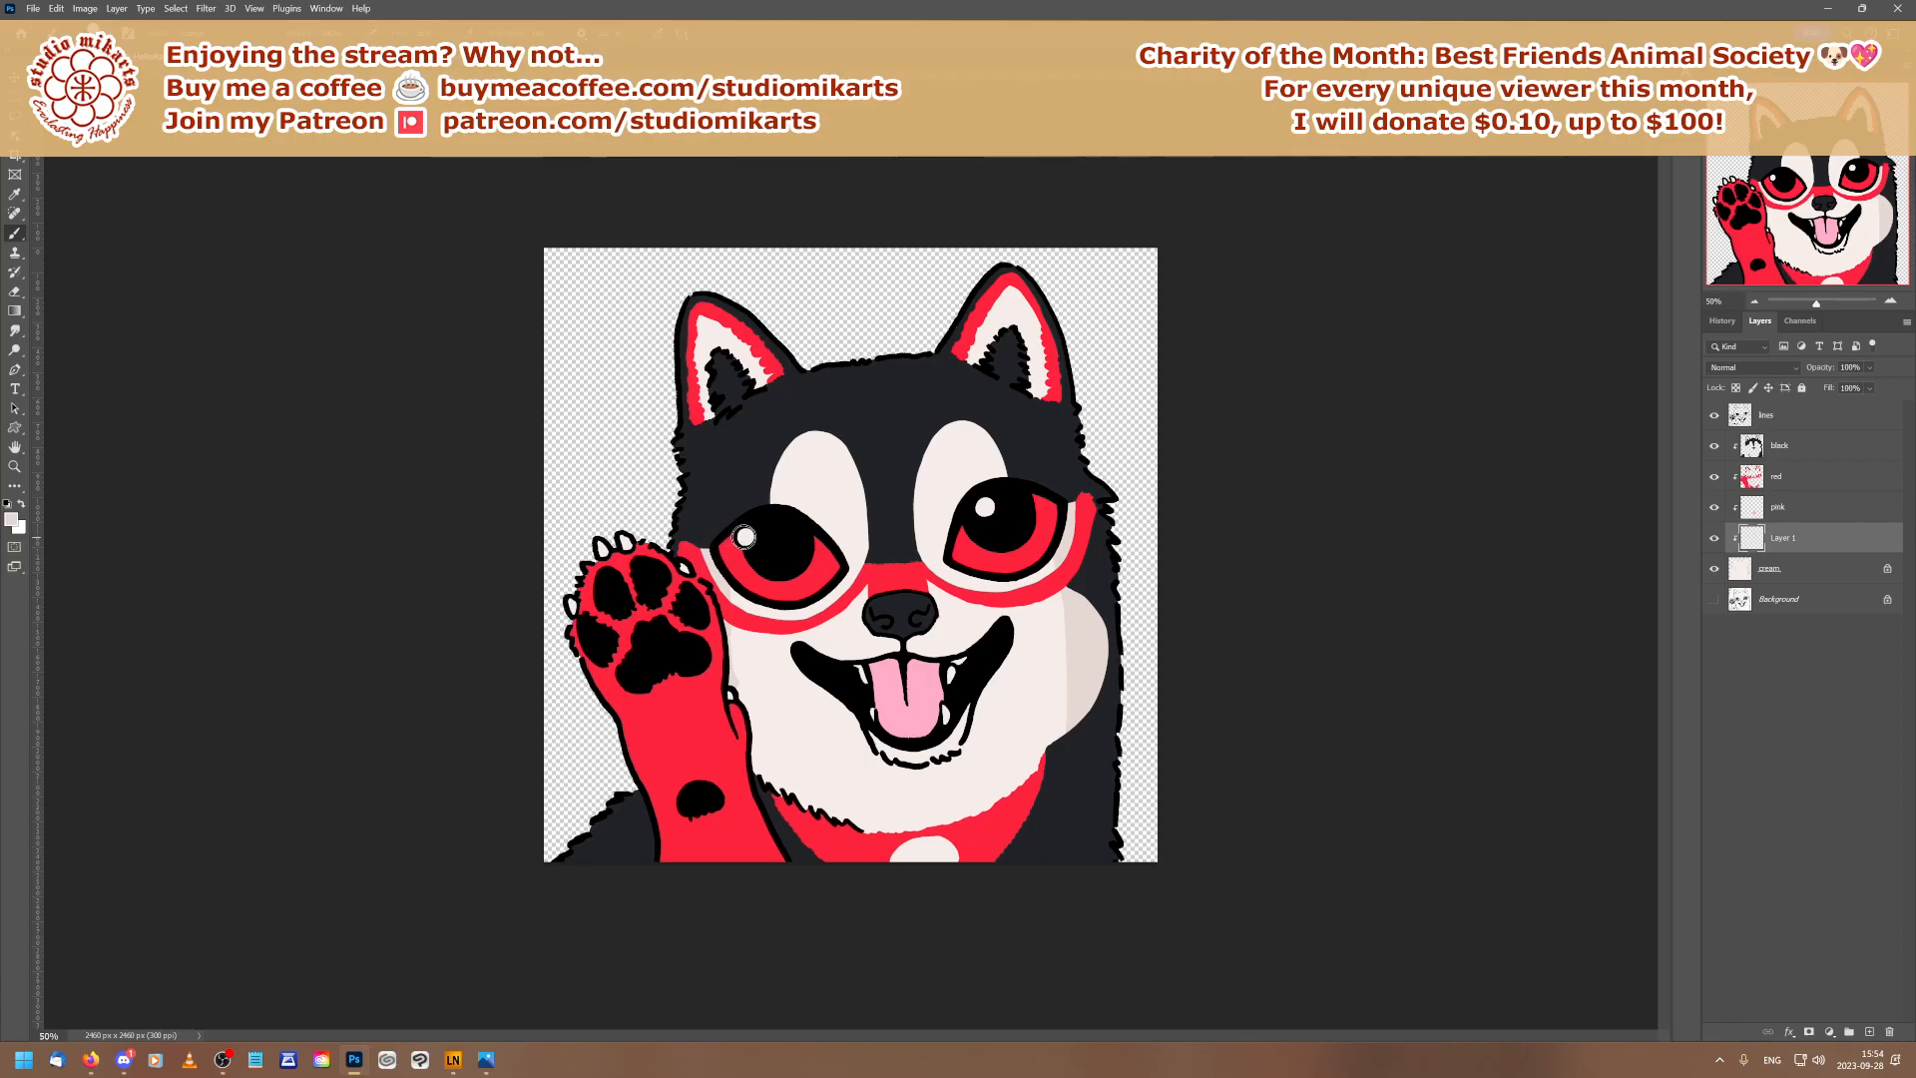
left_click(1723, 322)
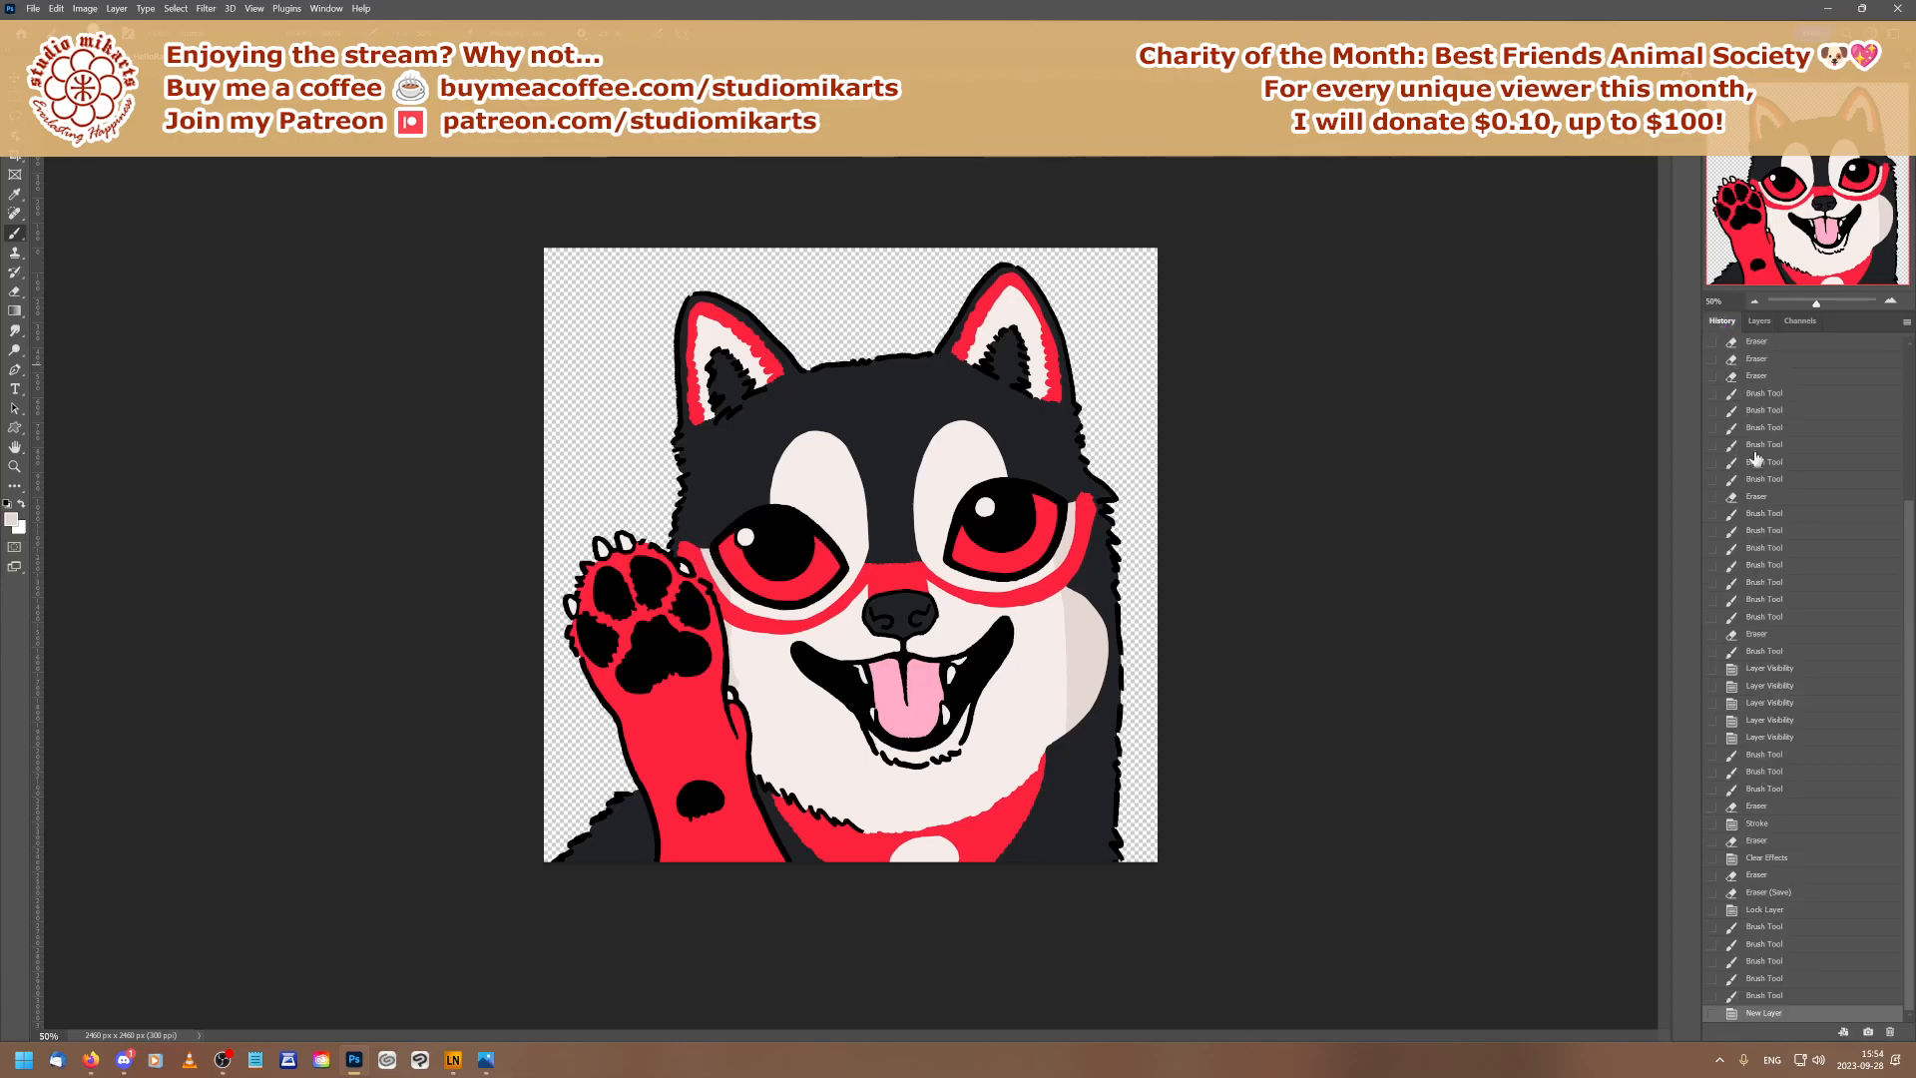
left_click(1748, 996)
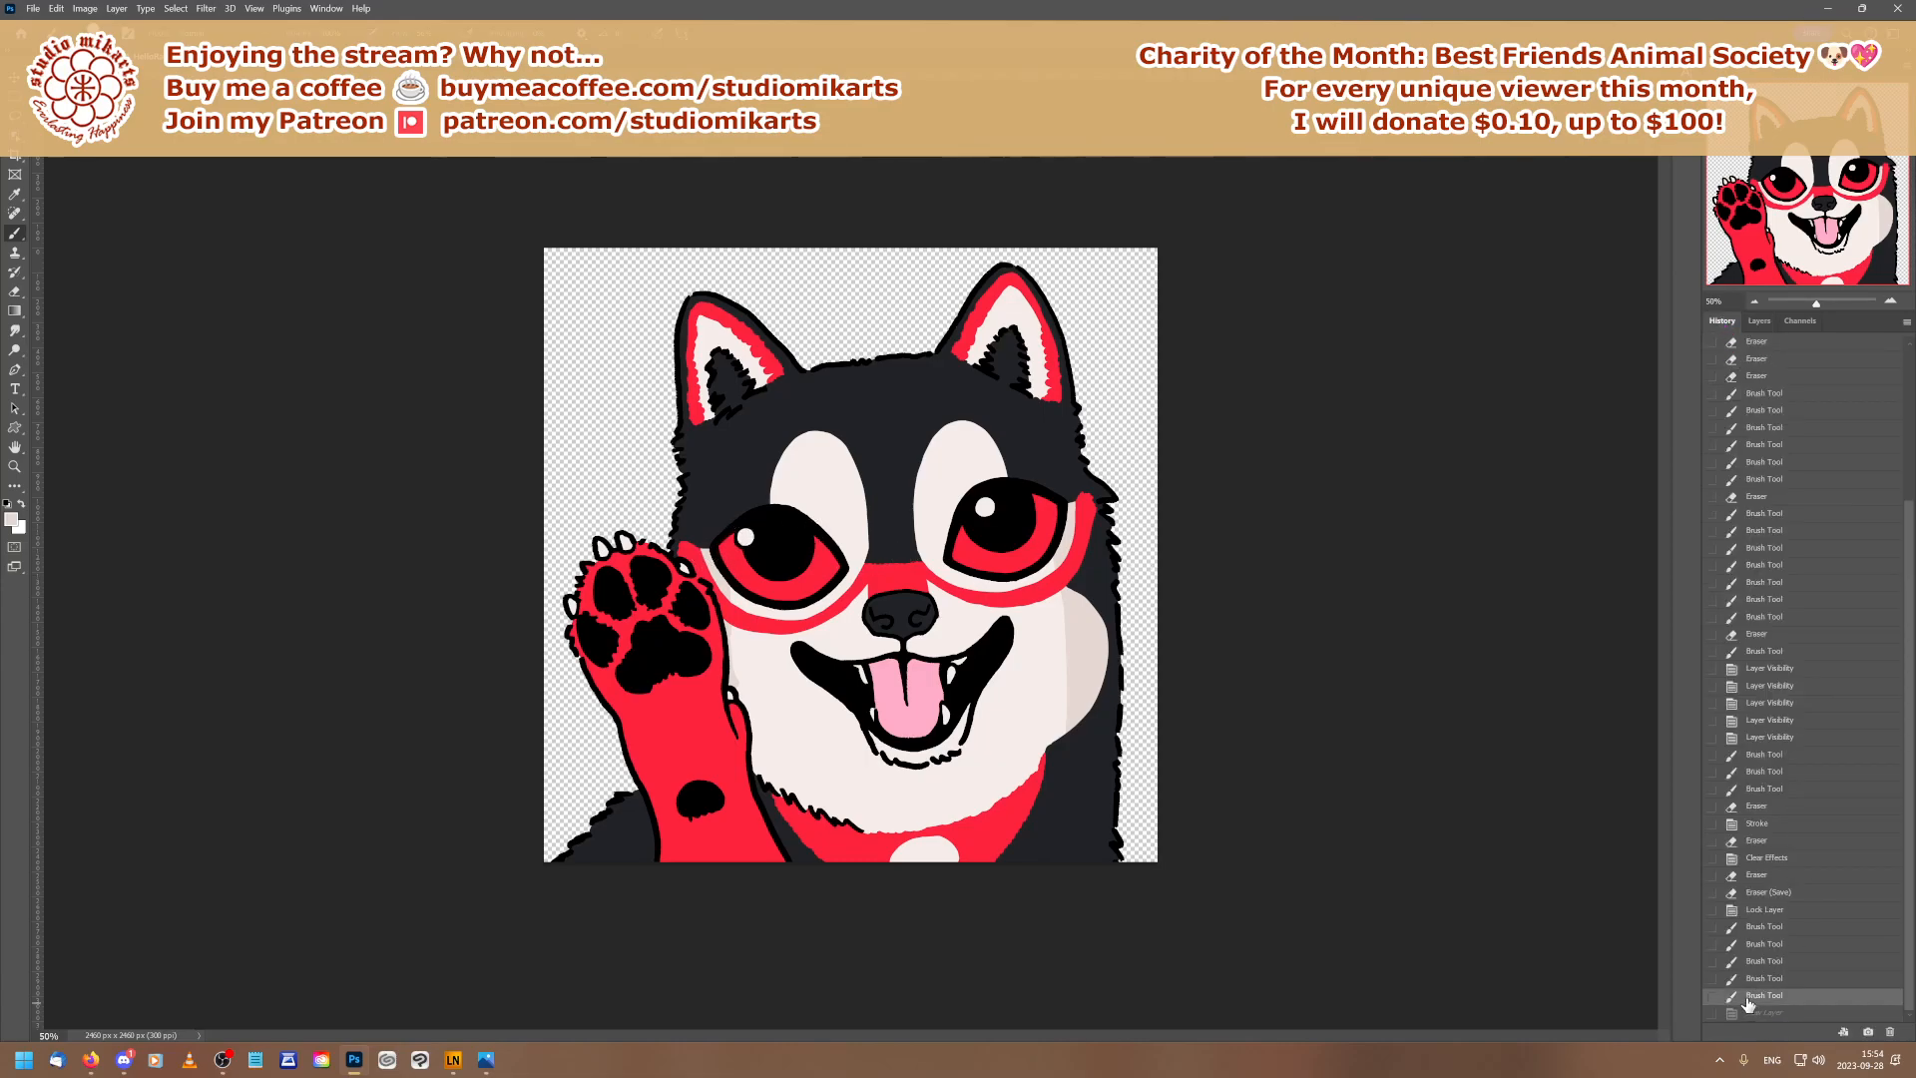
Add a new layer above the line art and name it white
left_click(1759, 321)
left_click(1768, 417)
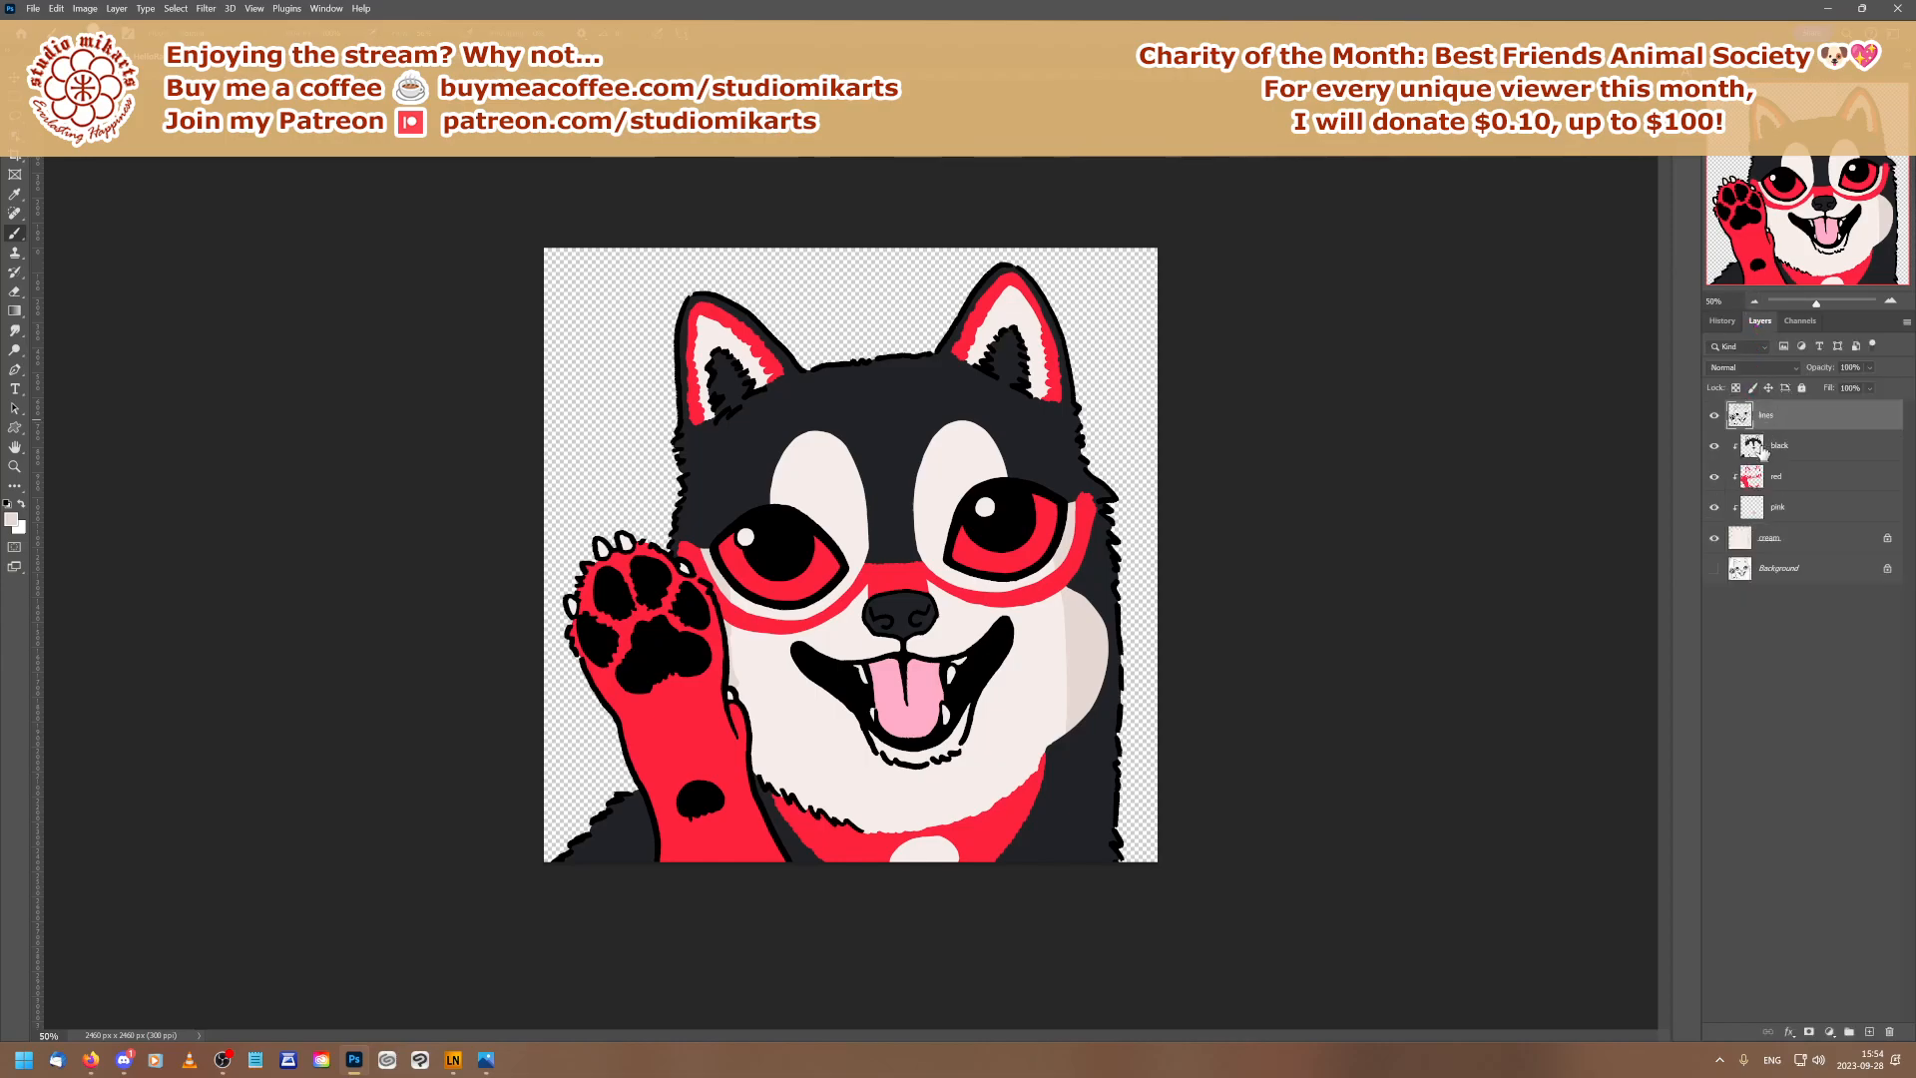
left_click(1869, 1032)
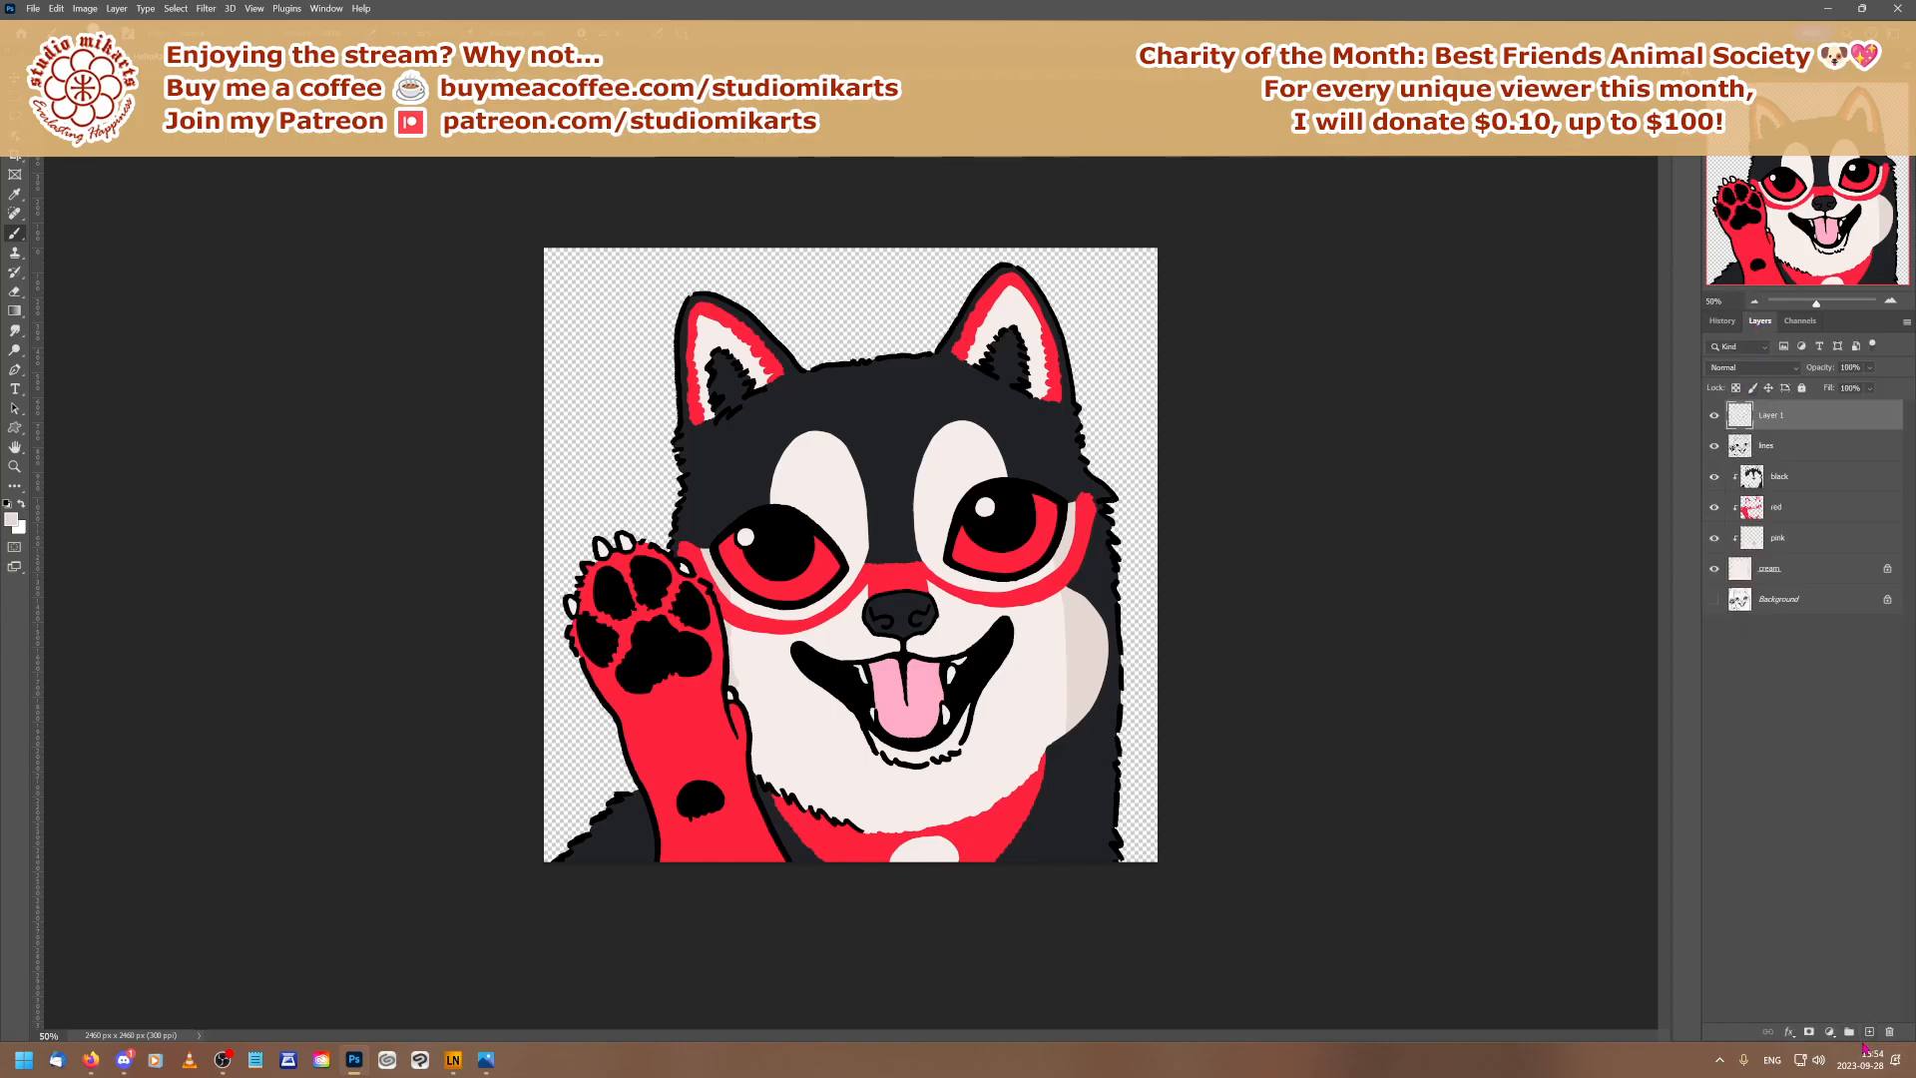
double_click(1785, 416)
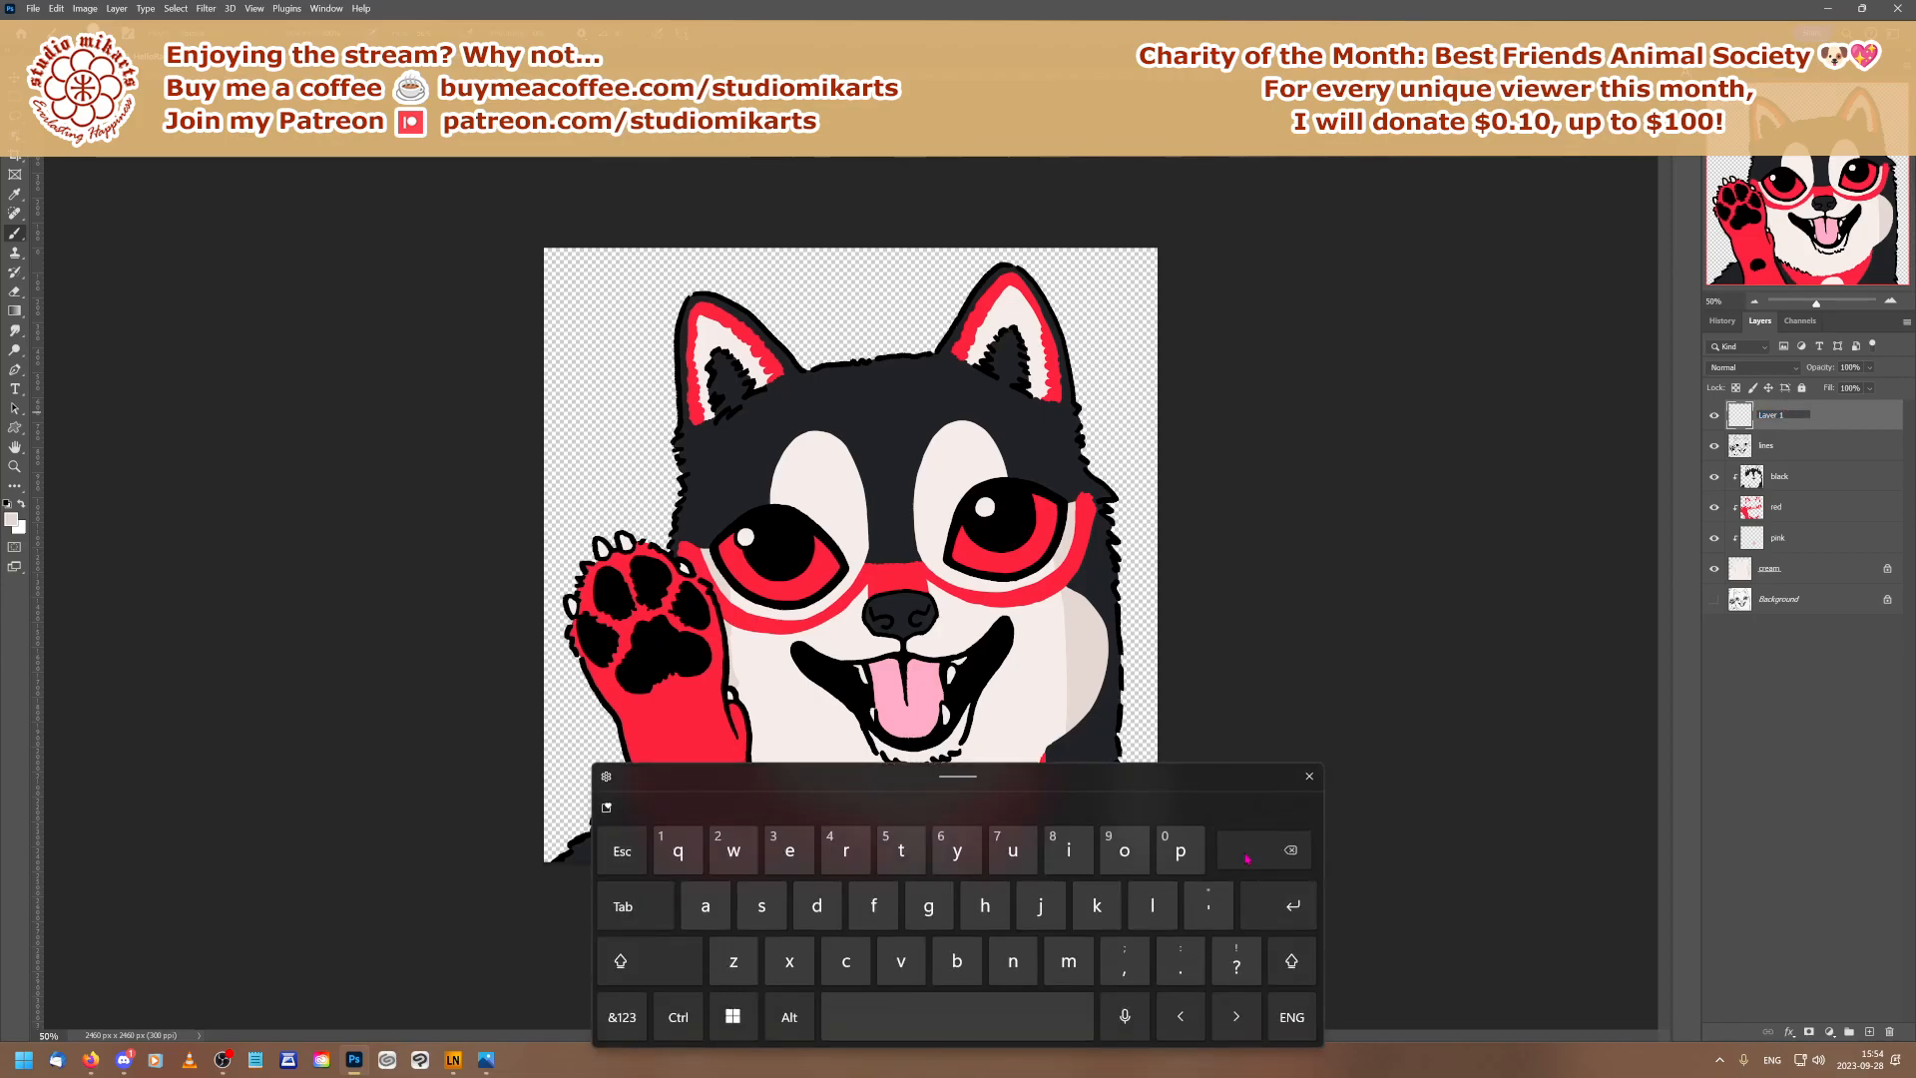
type("wh")
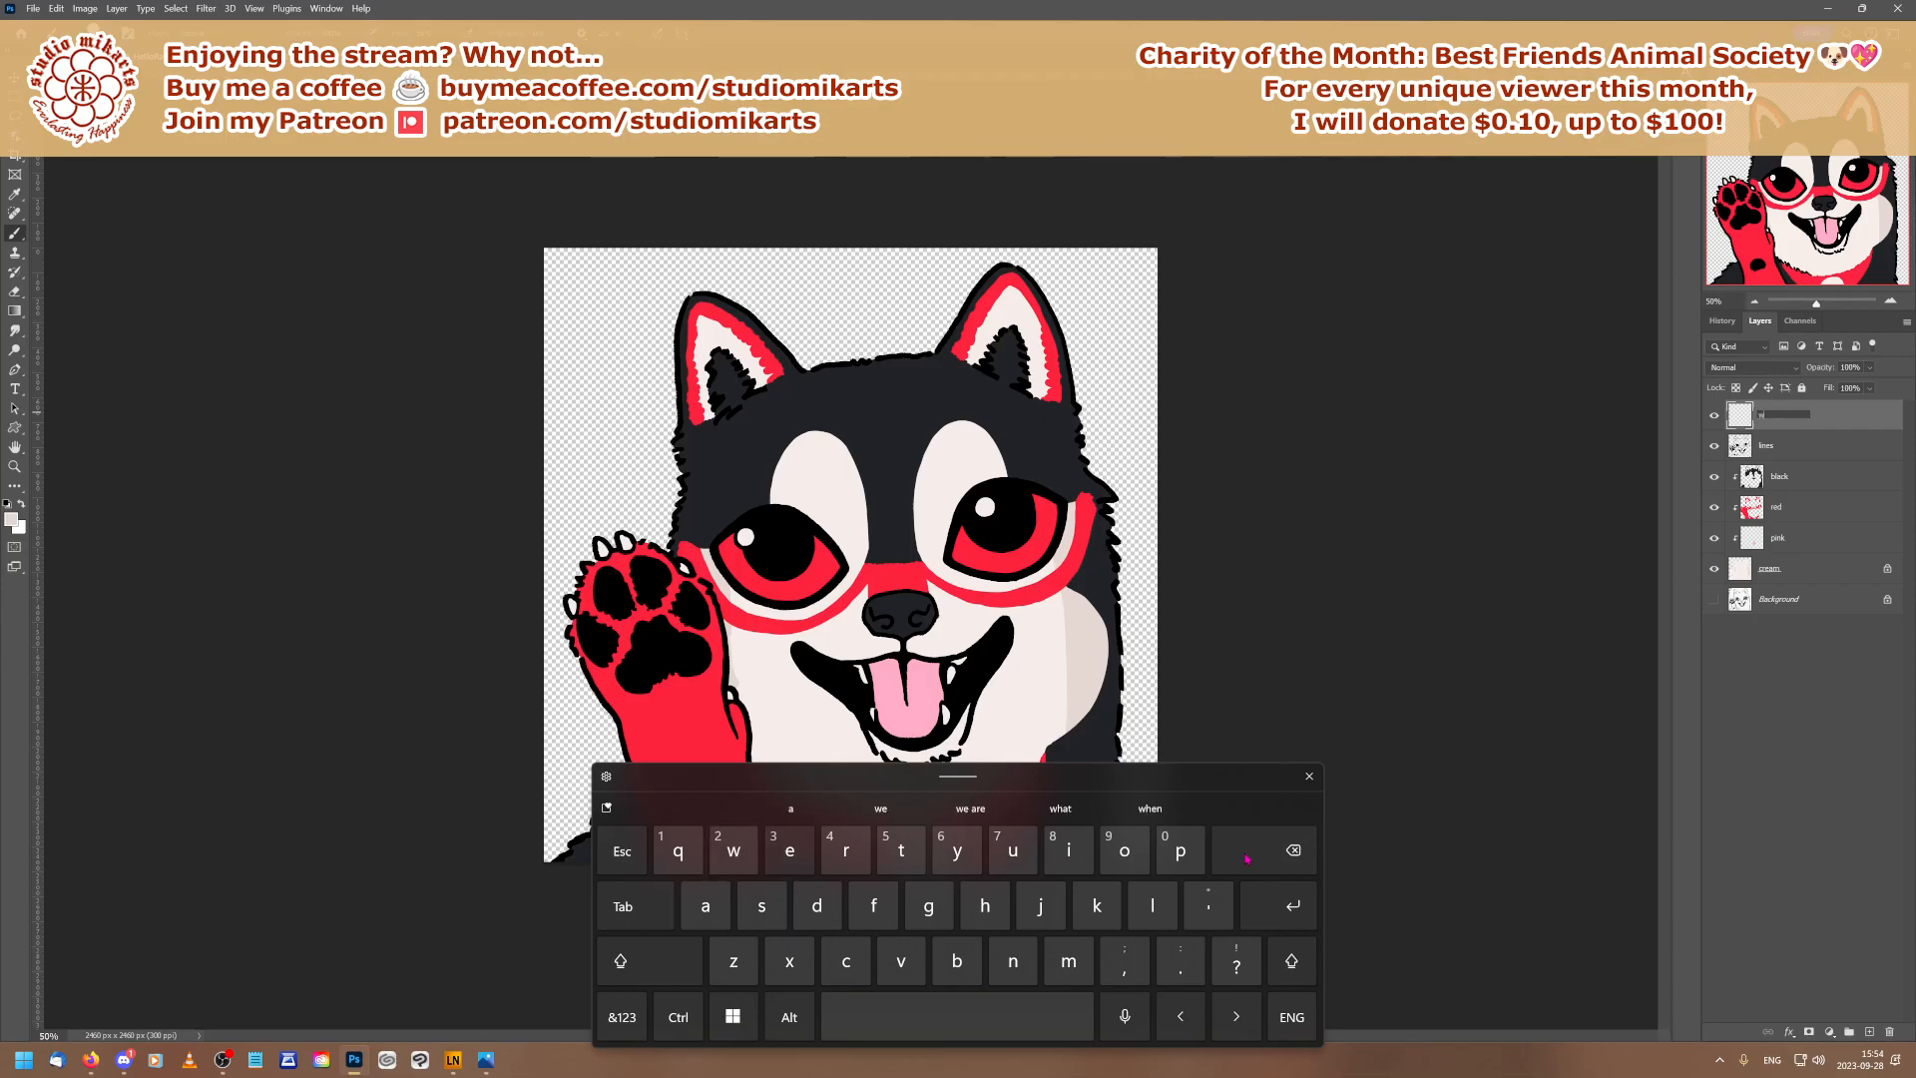
type("ite")
left_click(1279, 904)
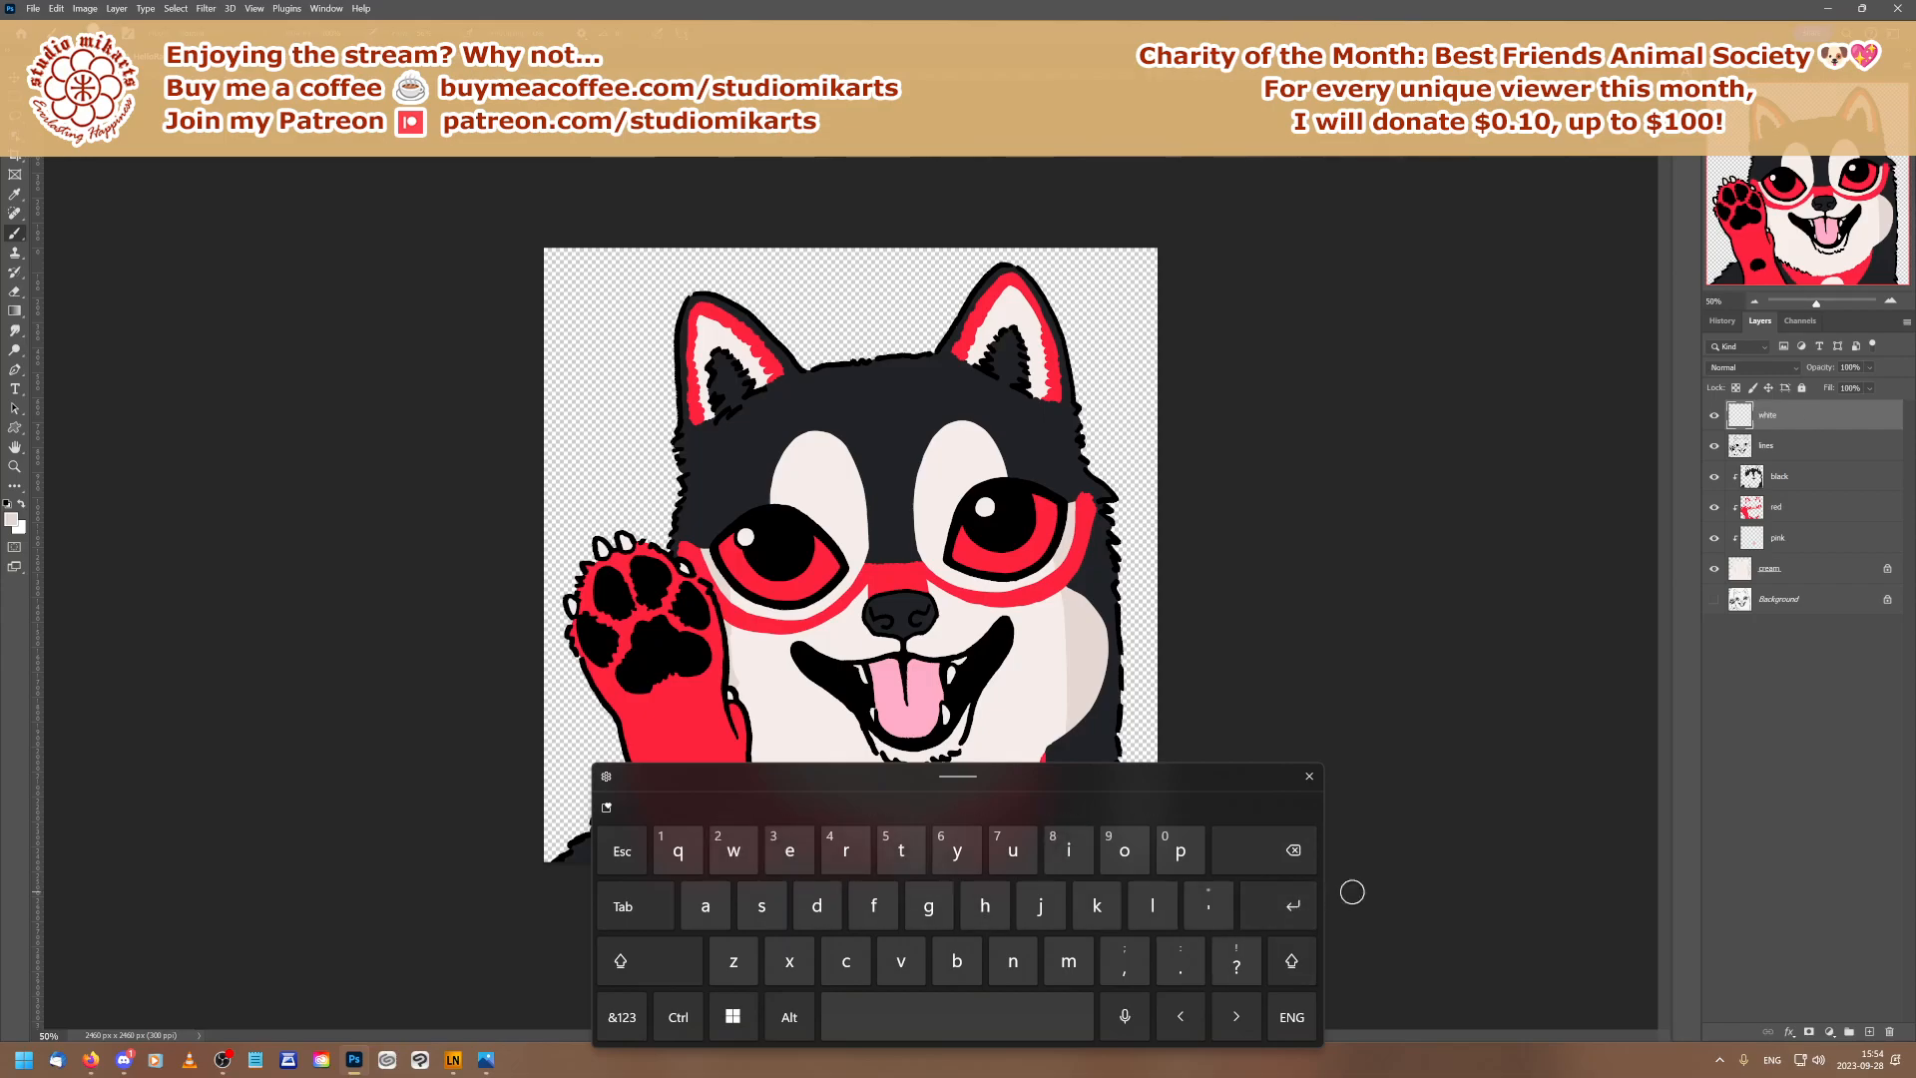
left_click(1308, 776)
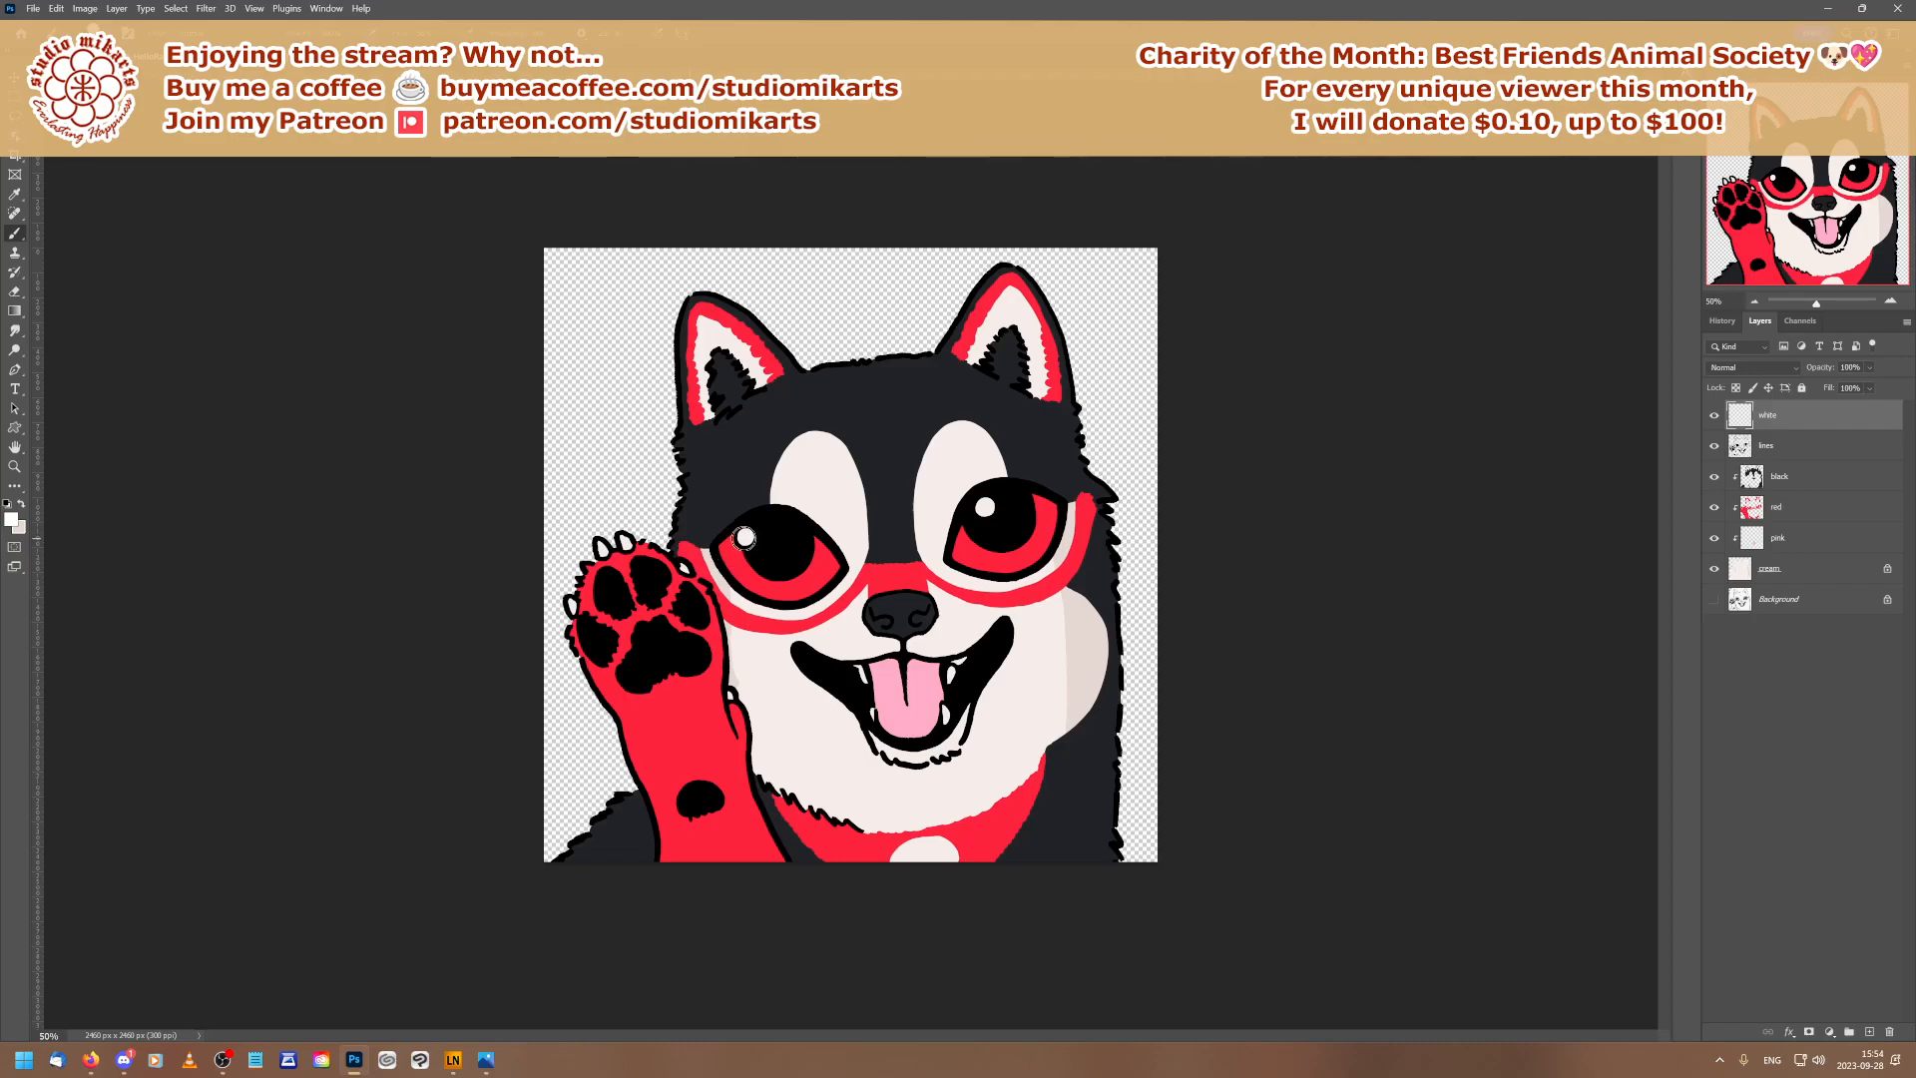
Paint a pure white dot over the left-hand eye's highlight on the white layer, comparing it with the state before the stroke
left_click(744, 538)
left_click(1722, 320)
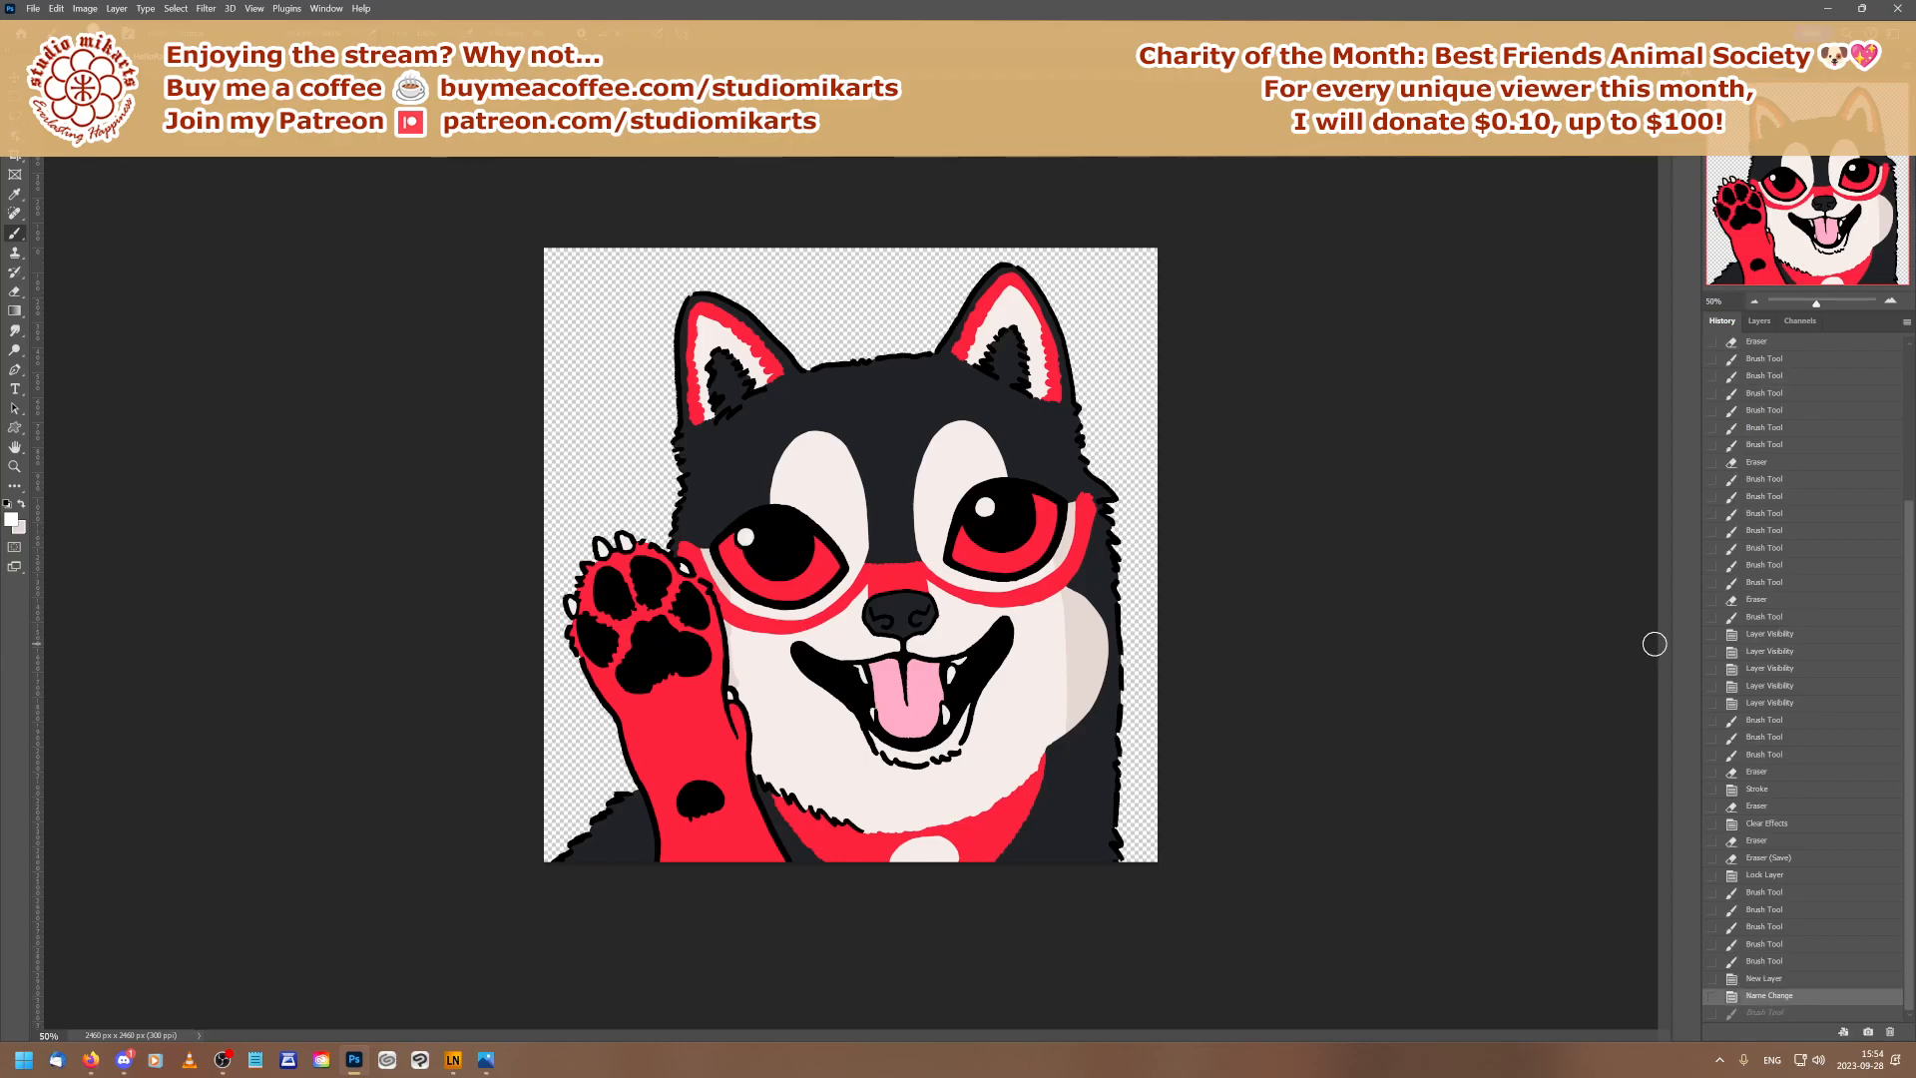
left_click(1759, 320)
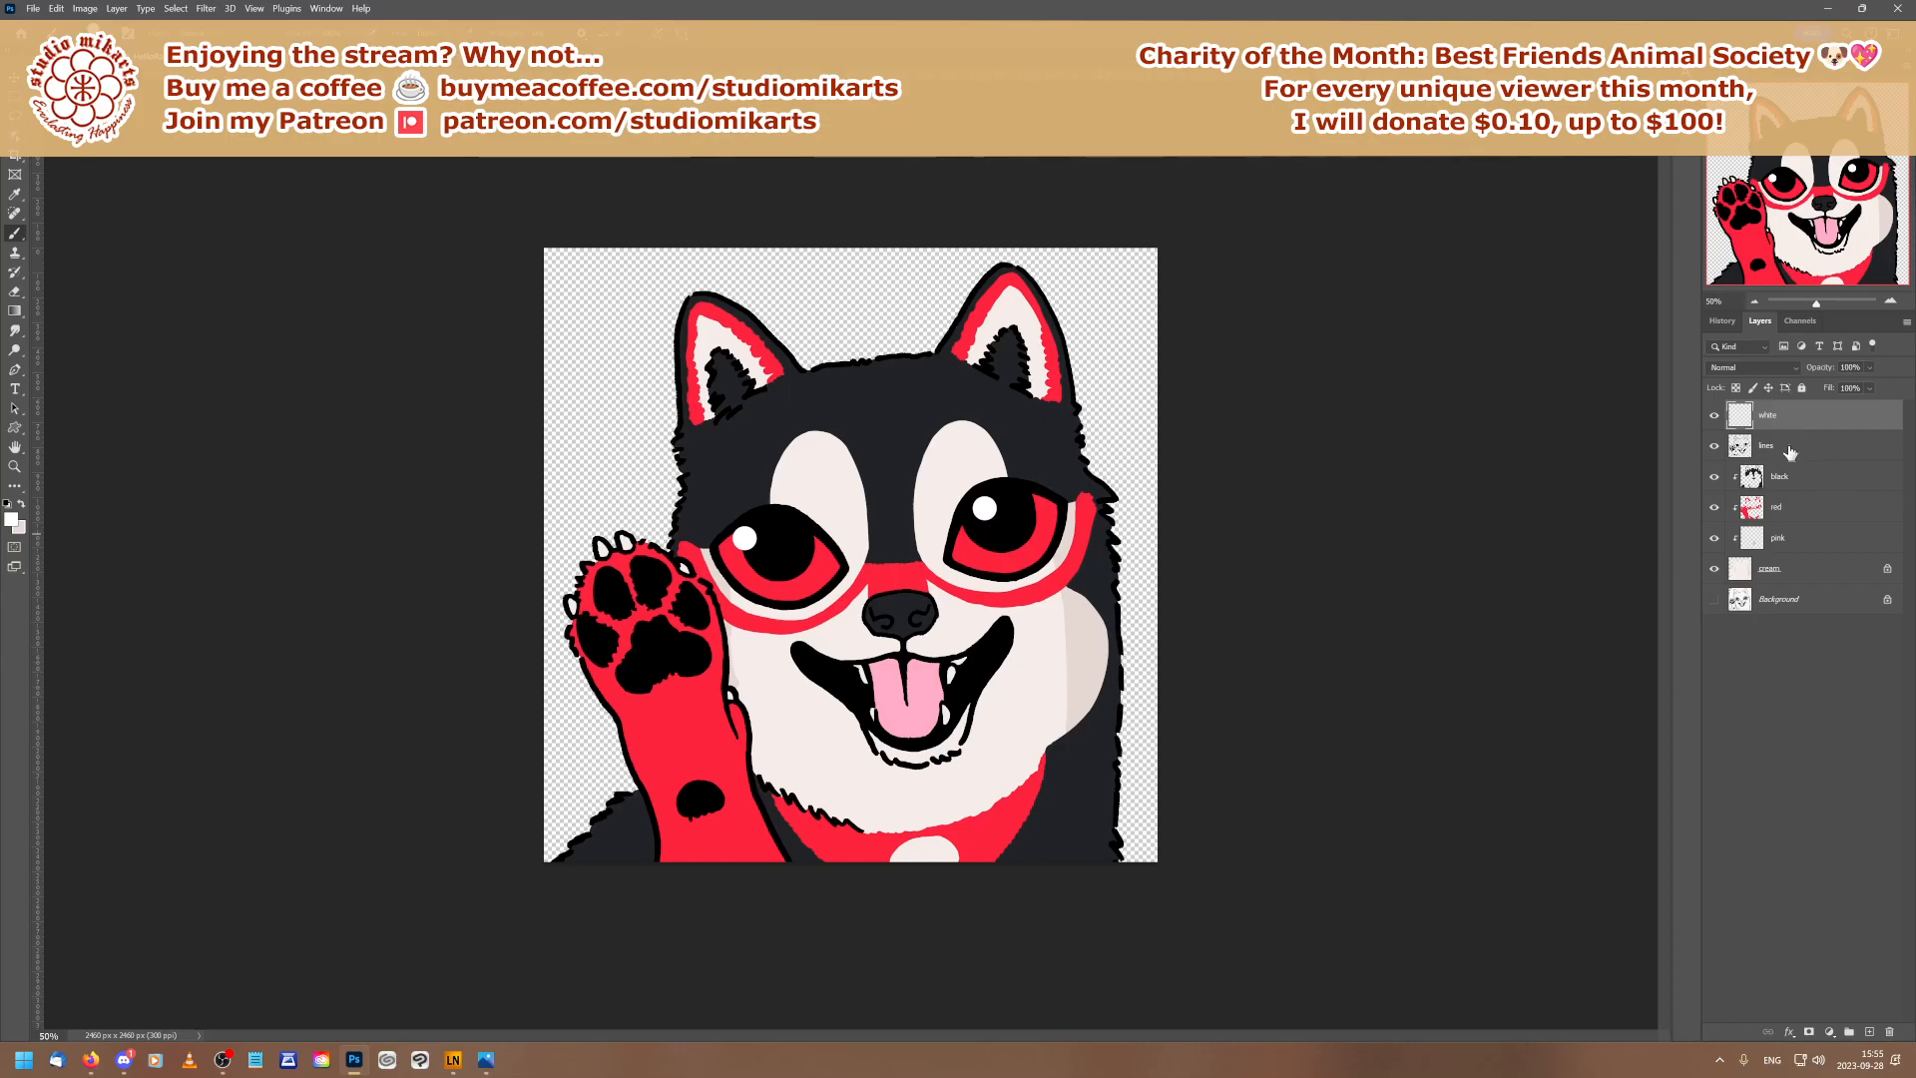
Paint a greyish cream shadow along the chin and lower right-hand cheek on the cream layer, using a hard round pressure-size brush
left_click(1802, 569)
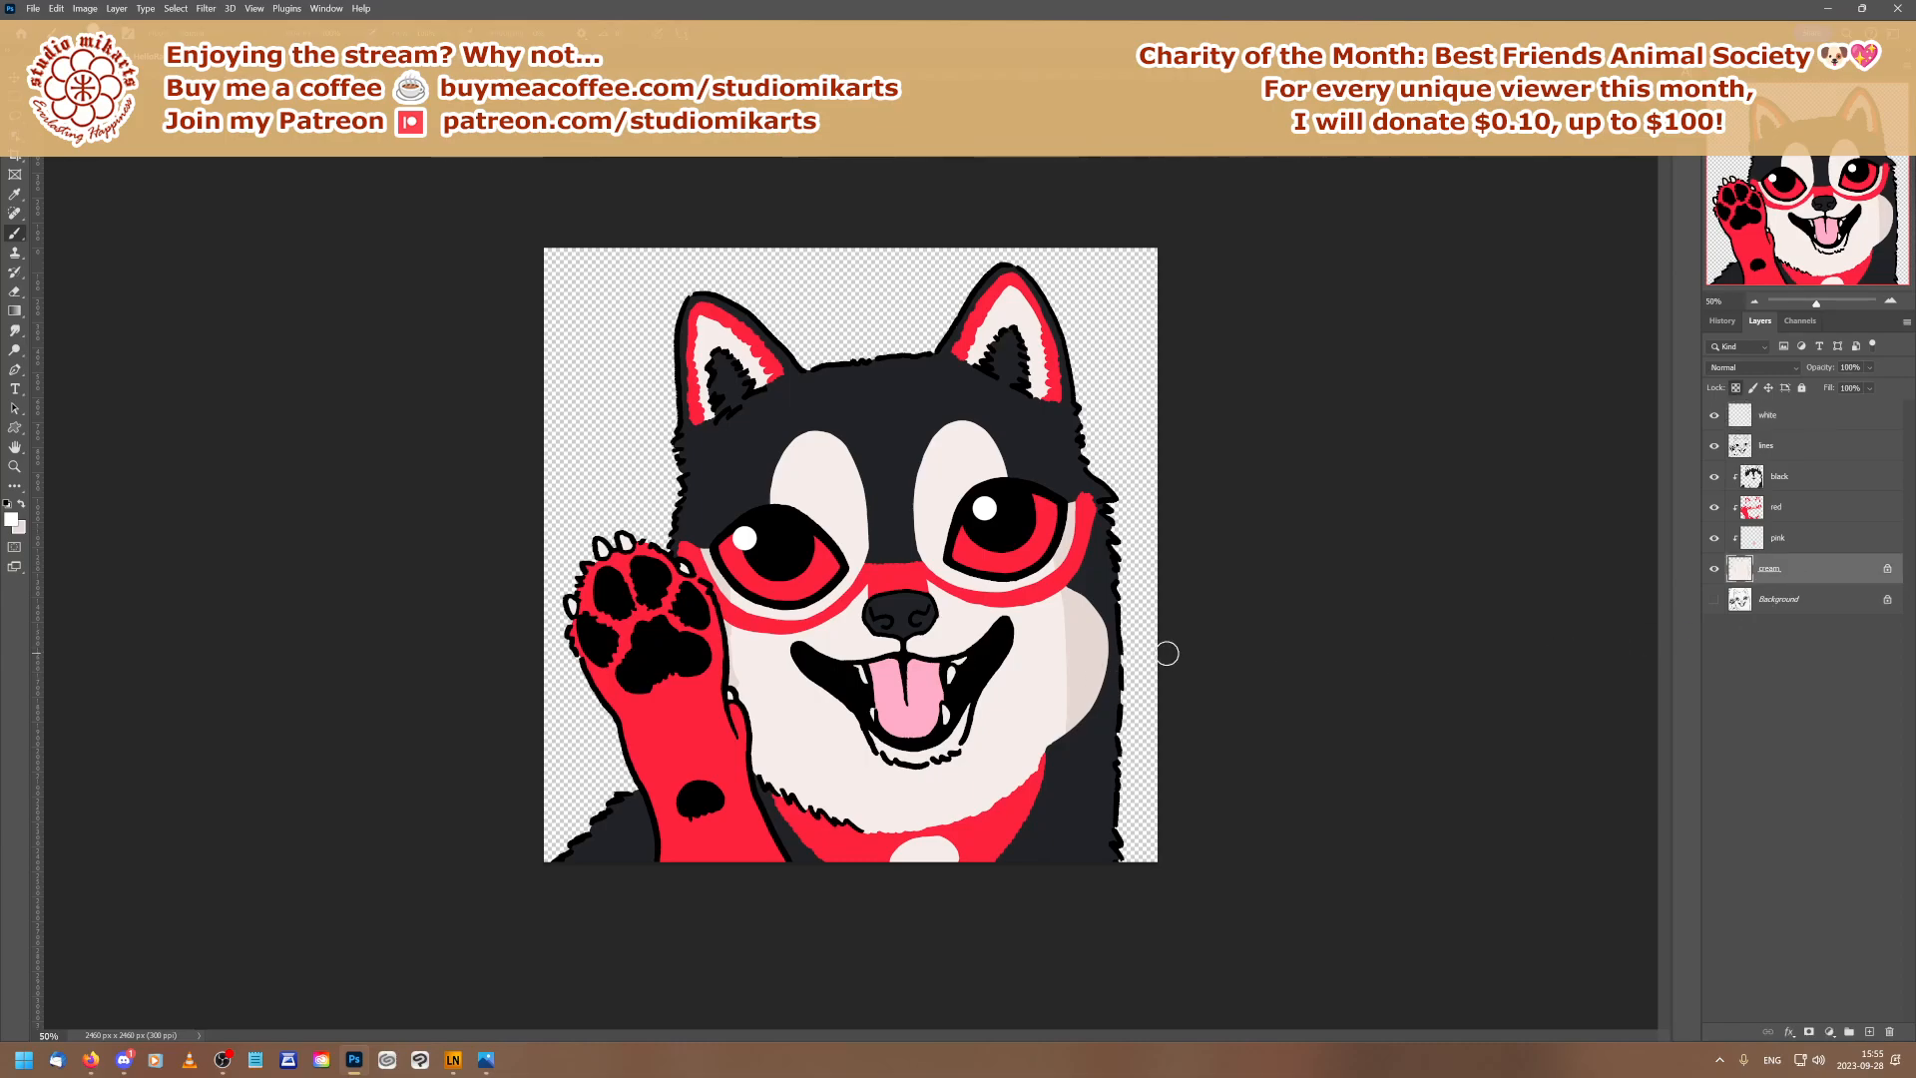
left_click(21, 505)
right_click(1077, 585)
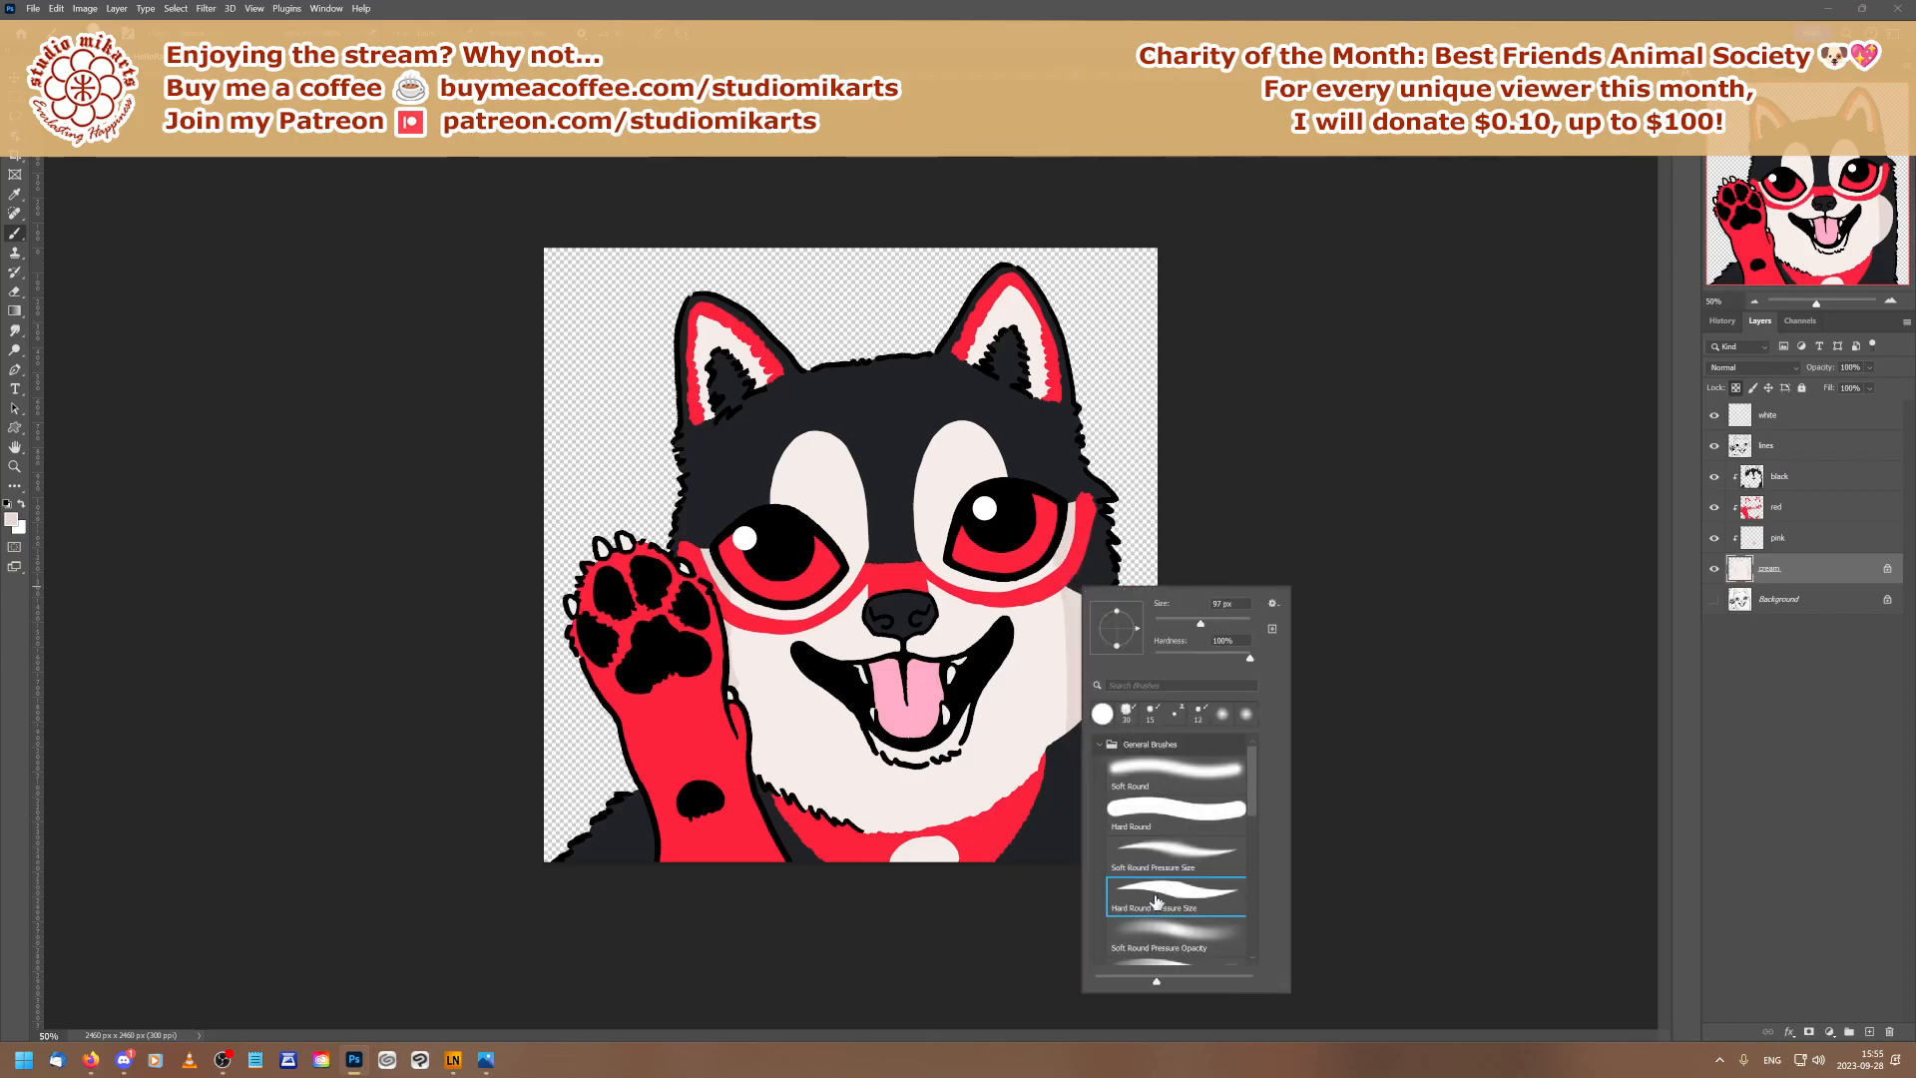
left_click(1053, 502)
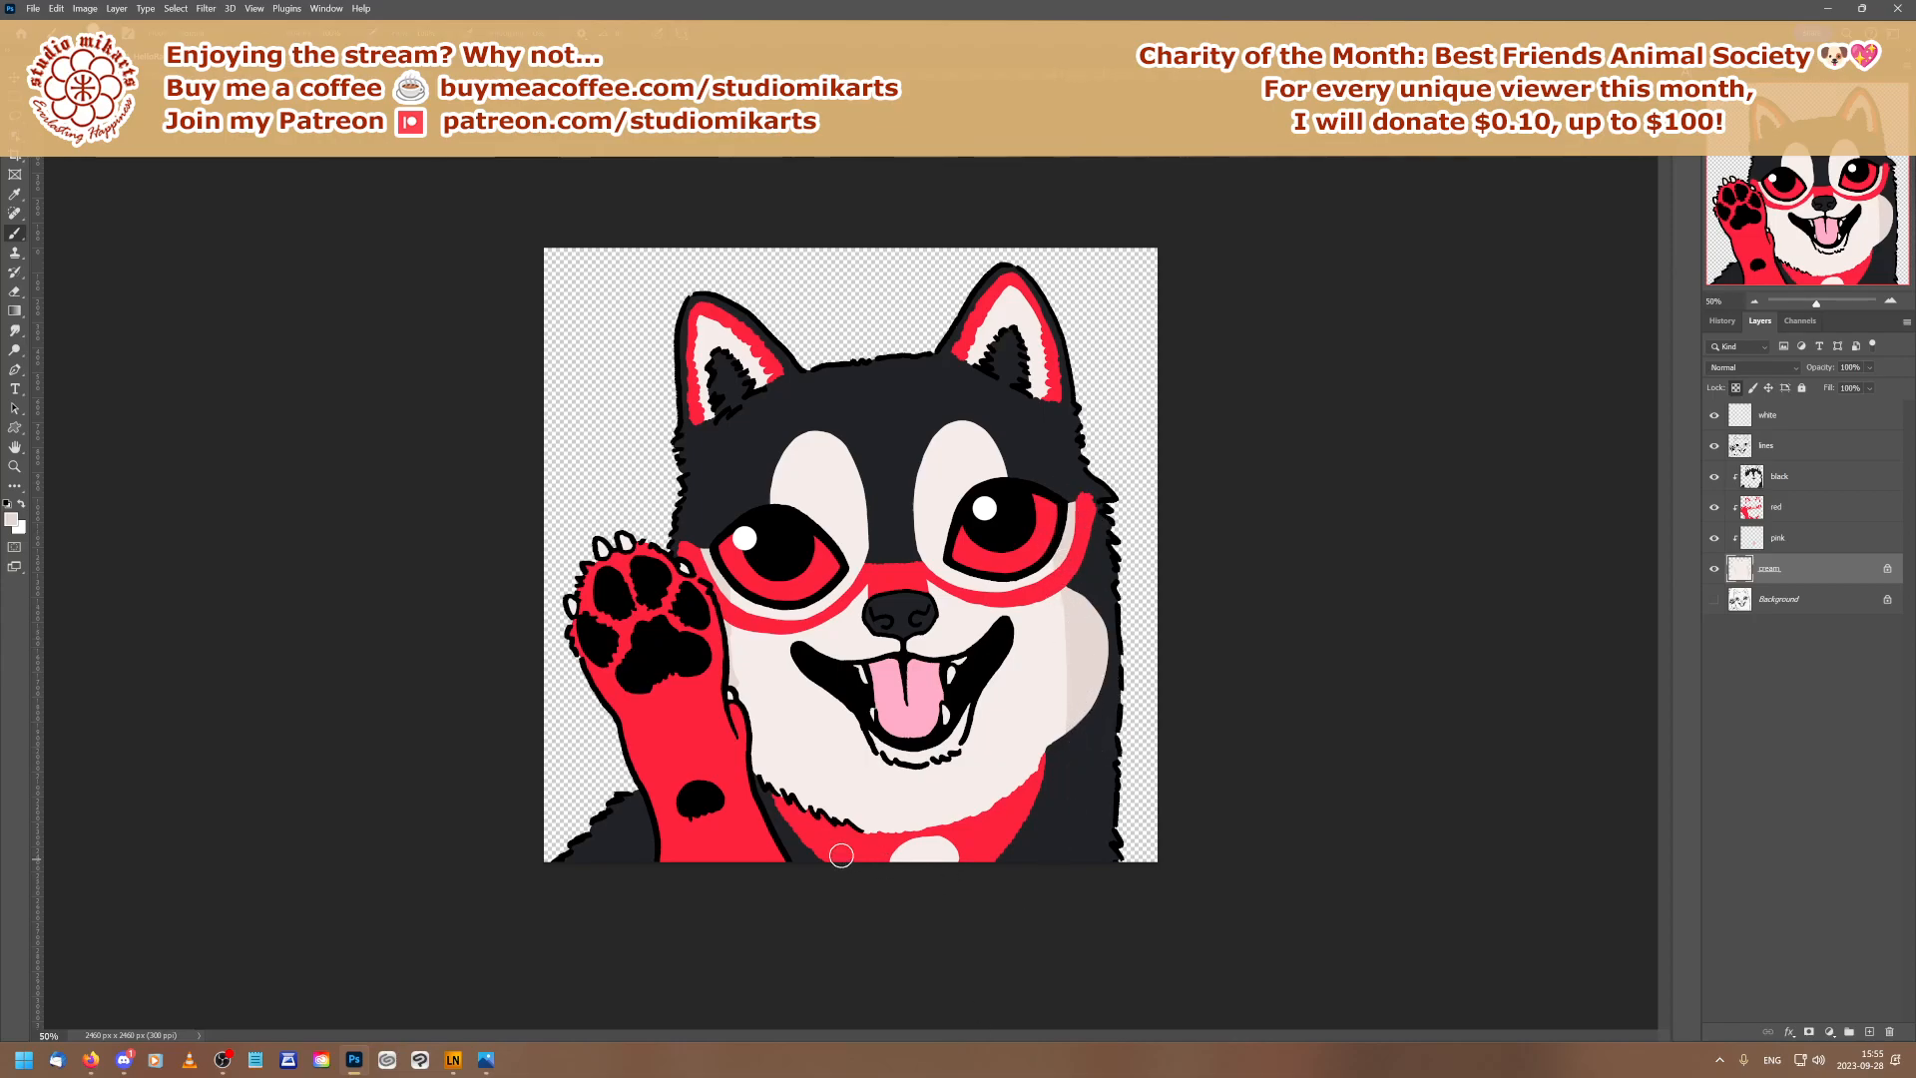
mouse_move(748, 746)
left_mouse_down()
mouse_move(784, 815)
mouse_move(736, 739)
mouse_move(783, 793)
mouse_move(803, 799)
mouse_move(783, 773)
mouse_move(848, 826)
left_mouse_up()
mouse_move(756, 748)
left_mouse_down()
mouse_move(886, 827)
mouse_move(928, 828)
left_mouse_up()
mouse_move(1068, 674)
left_mouse_down()
mouse_move(982, 810)
mouse_move(923, 830)
left_mouse_up()
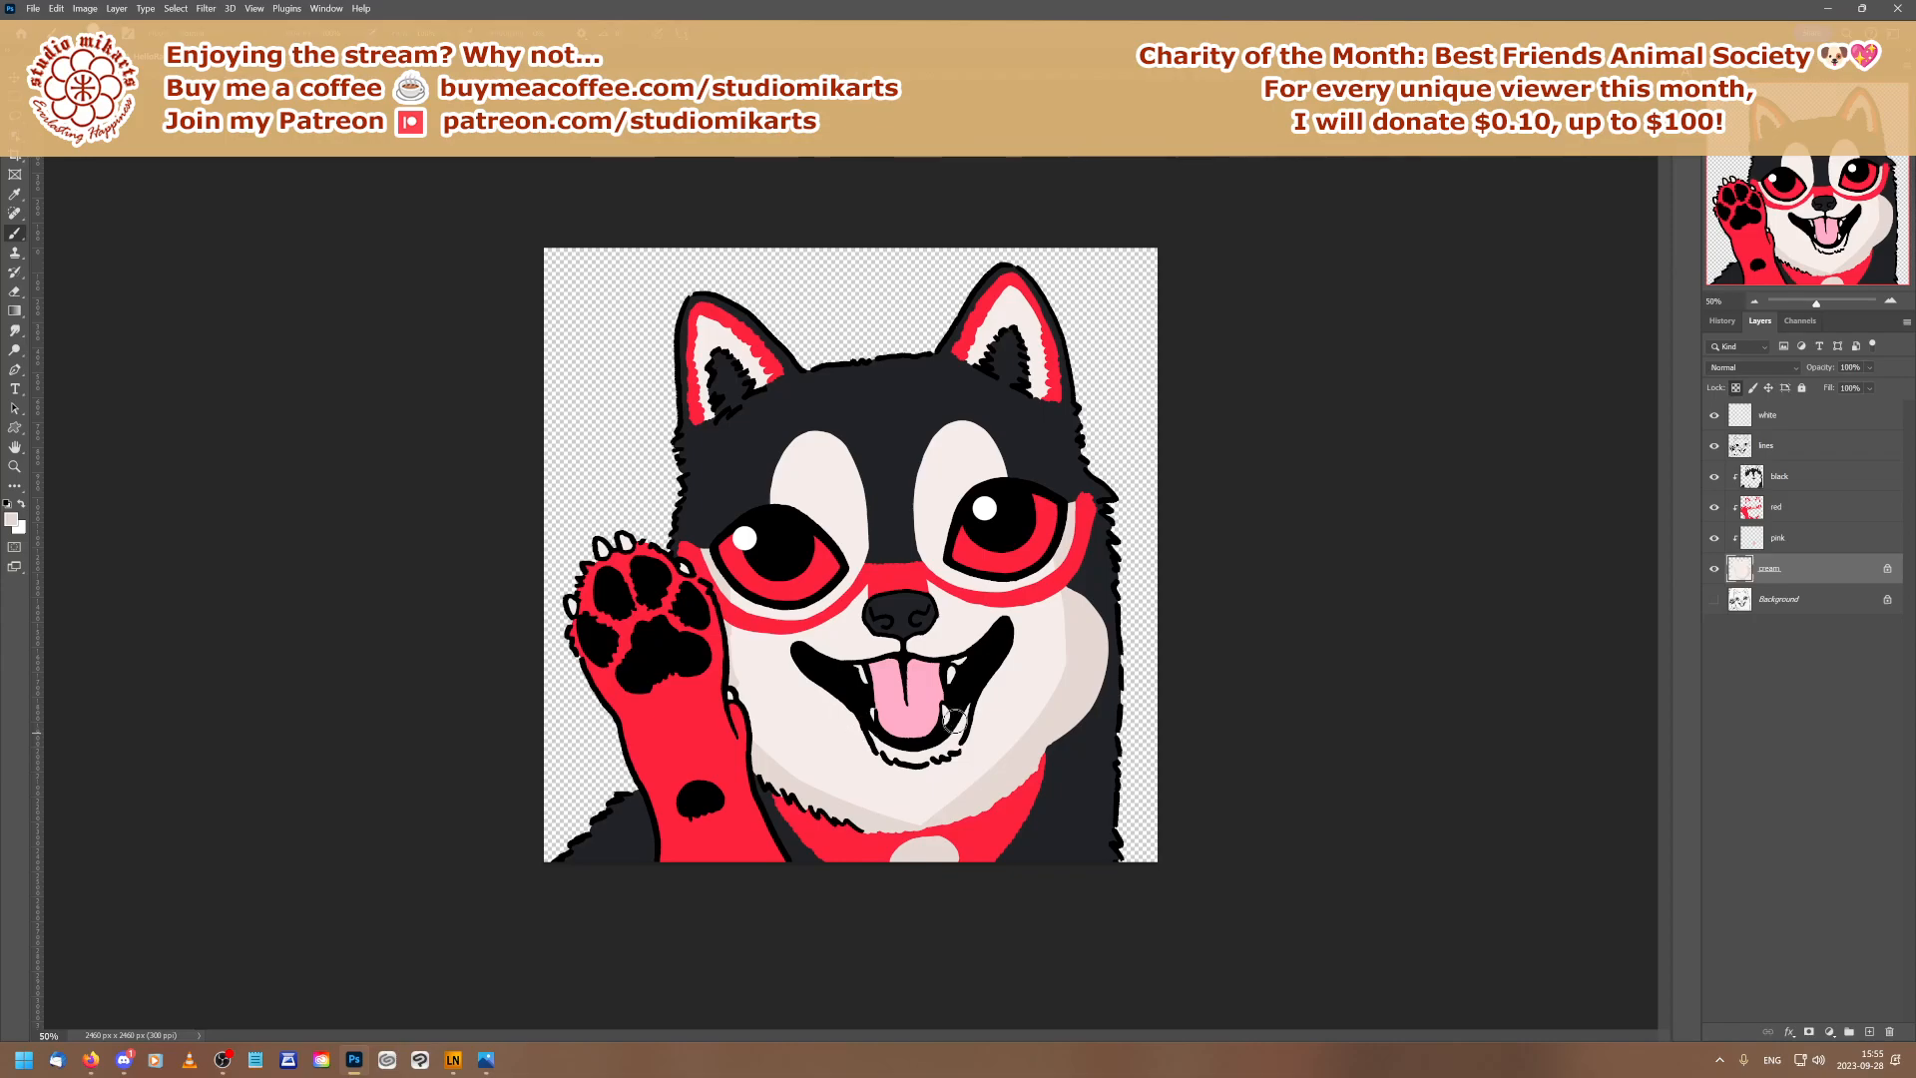
Extend the greyish cream shadow across the chin and over both cheeks, leaving a light band beneath the red mask
mouse_move(931, 768)
left_mouse_down()
mouse_move(967, 764)
mouse_move(953, 783)
mouse_move(876, 772)
mouse_move(930, 822)
mouse_move(860, 814)
left_mouse_up()
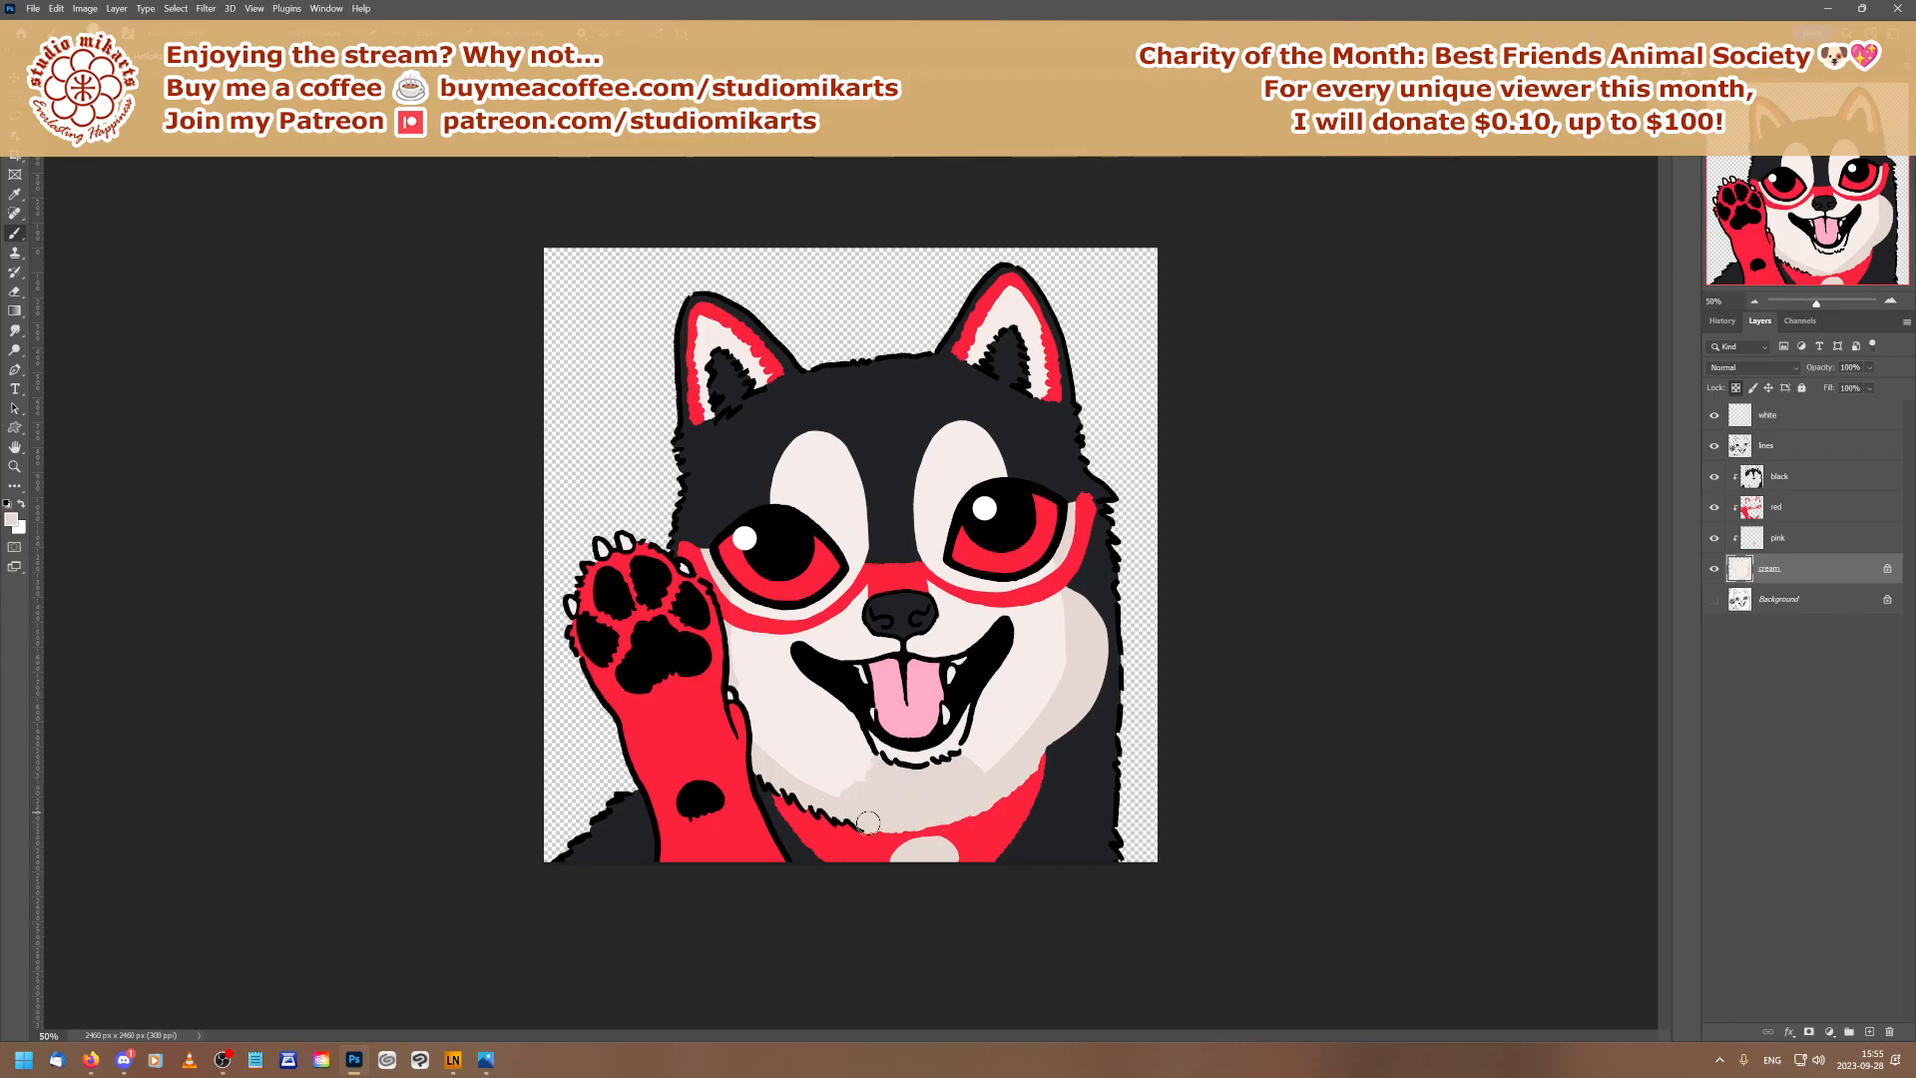
mouse_move(1002, 713)
left_mouse_down()
mouse_move(987, 676)
mouse_move(1035, 711)
mouse_move(1092, 670)
mouse_move(1040, 723)
mouse_move(1097, 663)
mouse_move(996, 684)
mouse_move(1092, 602)
mouse_move(1005, 672)
mouse_move(1077, 589)
mouse_move(998, 675)
mouse_move(1073, 576)
mouse_move(981, 684)
left_mouse_up()
mouse_move(971, 786)
left_mouse_down()
mouse_move(999, 678)
mouse_move(1002, 780)
left_mouse_up()
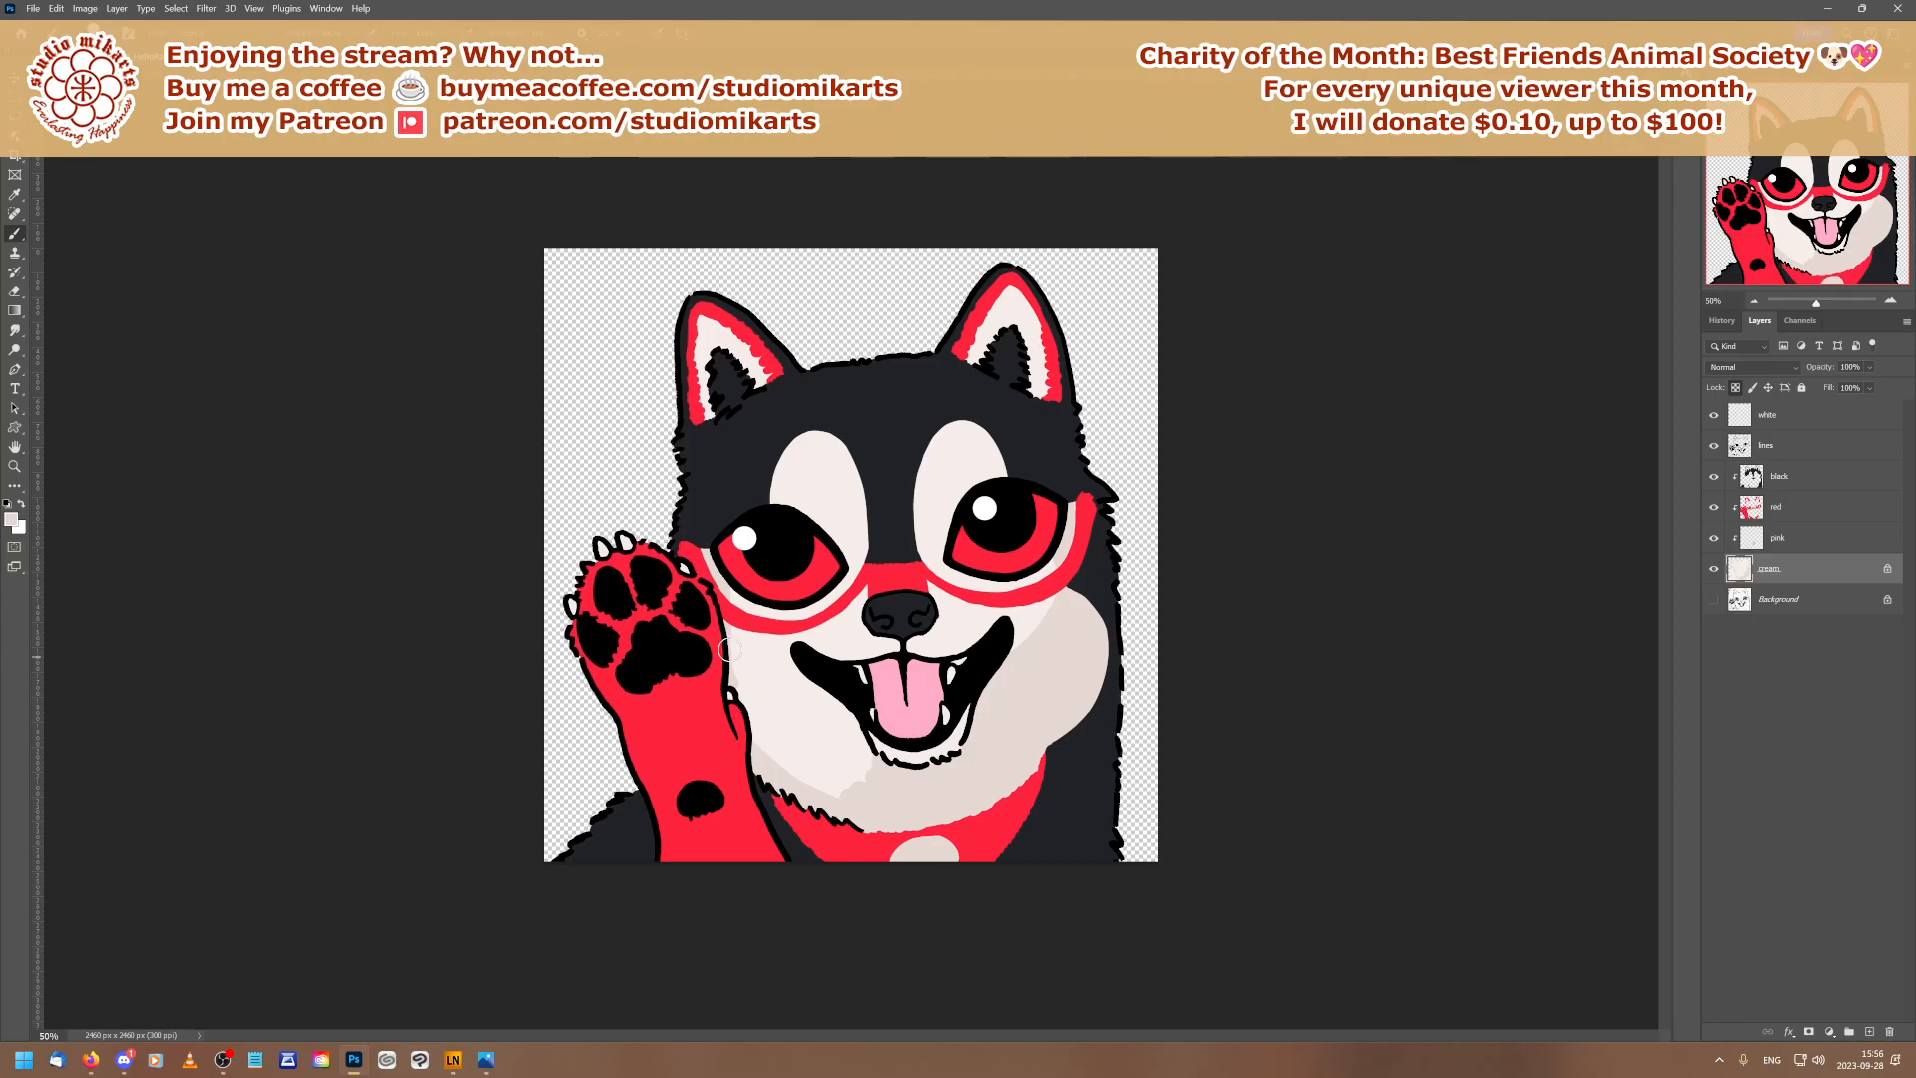
mouse_move(721, 646)
left_mouse_down()
mouse_move(801, 678)
mouse_move(850, 729)
left_mouse_up()
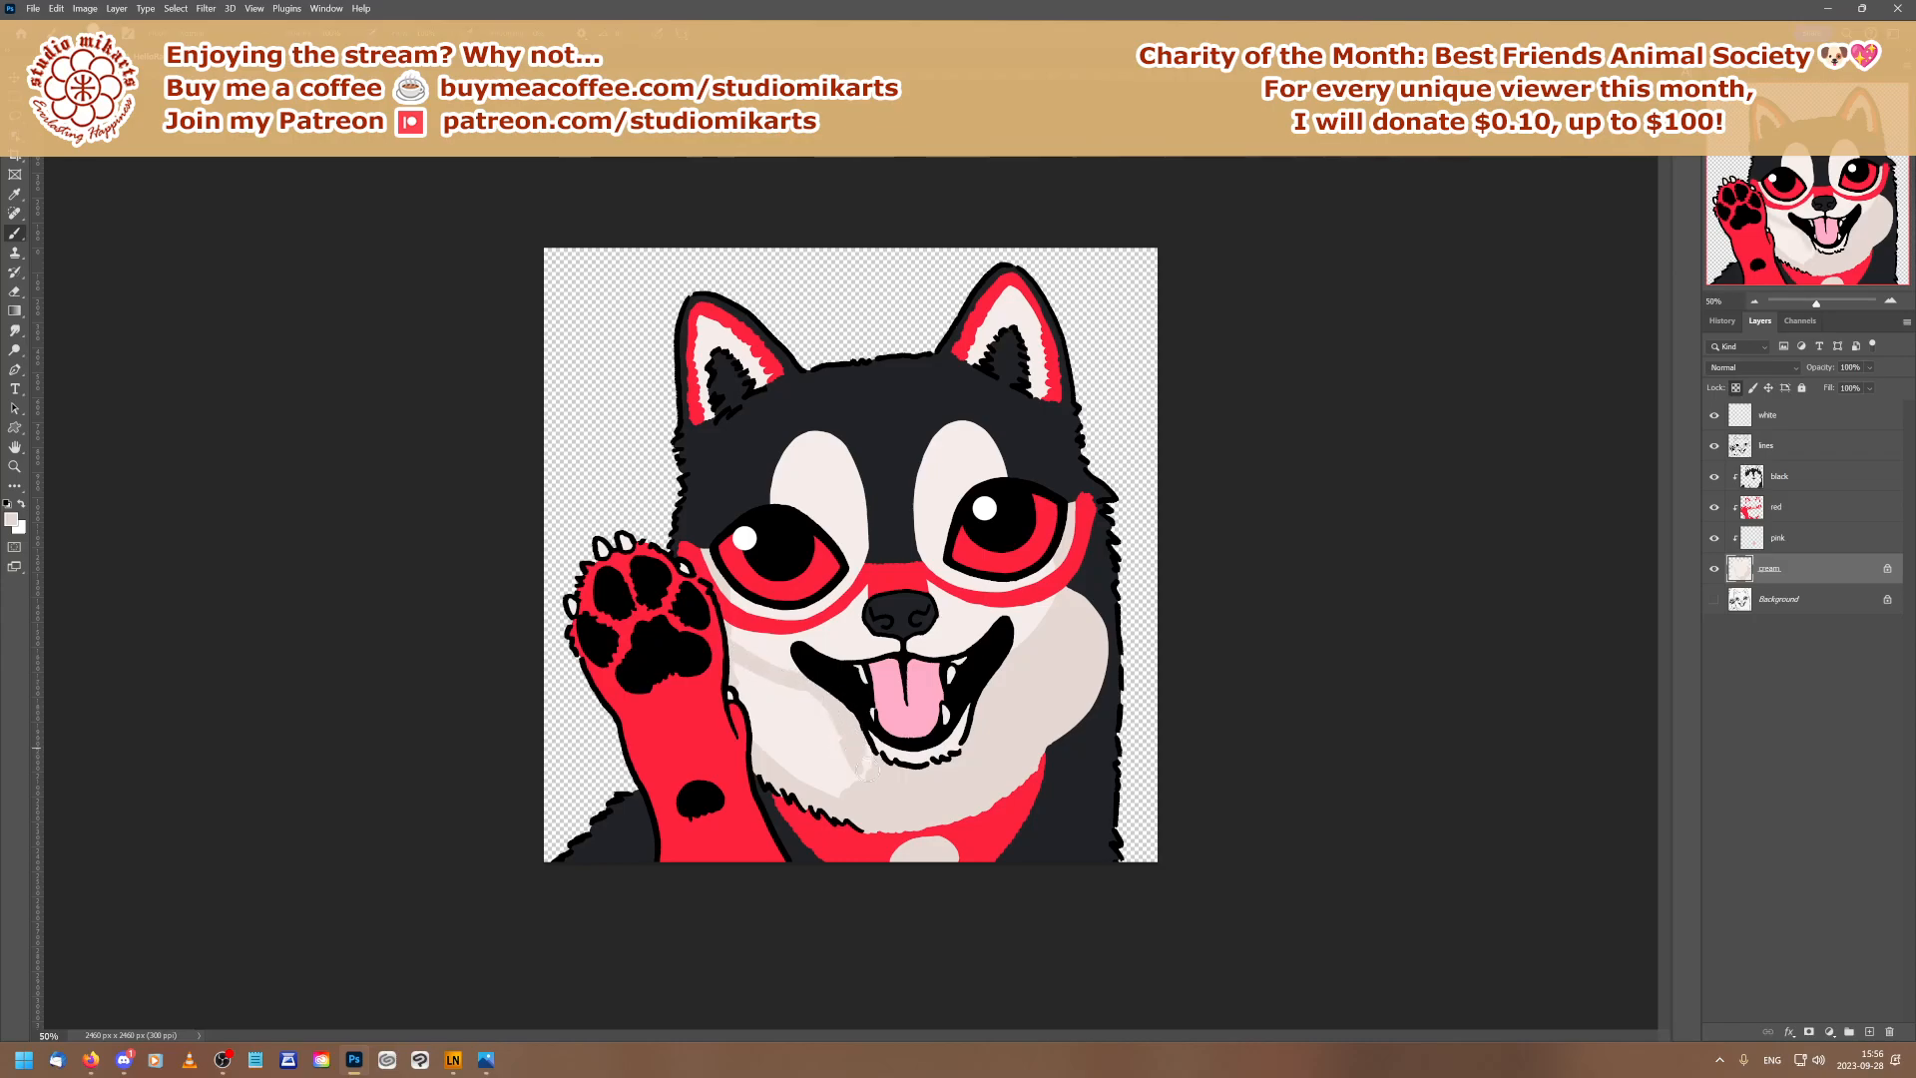
mouse_move(811, 698)
left_mouse_down()
mouse_move(761, 675)
mouse_move(750, 715)
mouse_move(772, 691)
mouse_move(799, 702)
mouse_move(811, 716)
mouse_move(775, 749)
mouse_move(836, 795)
left_mouse_up()
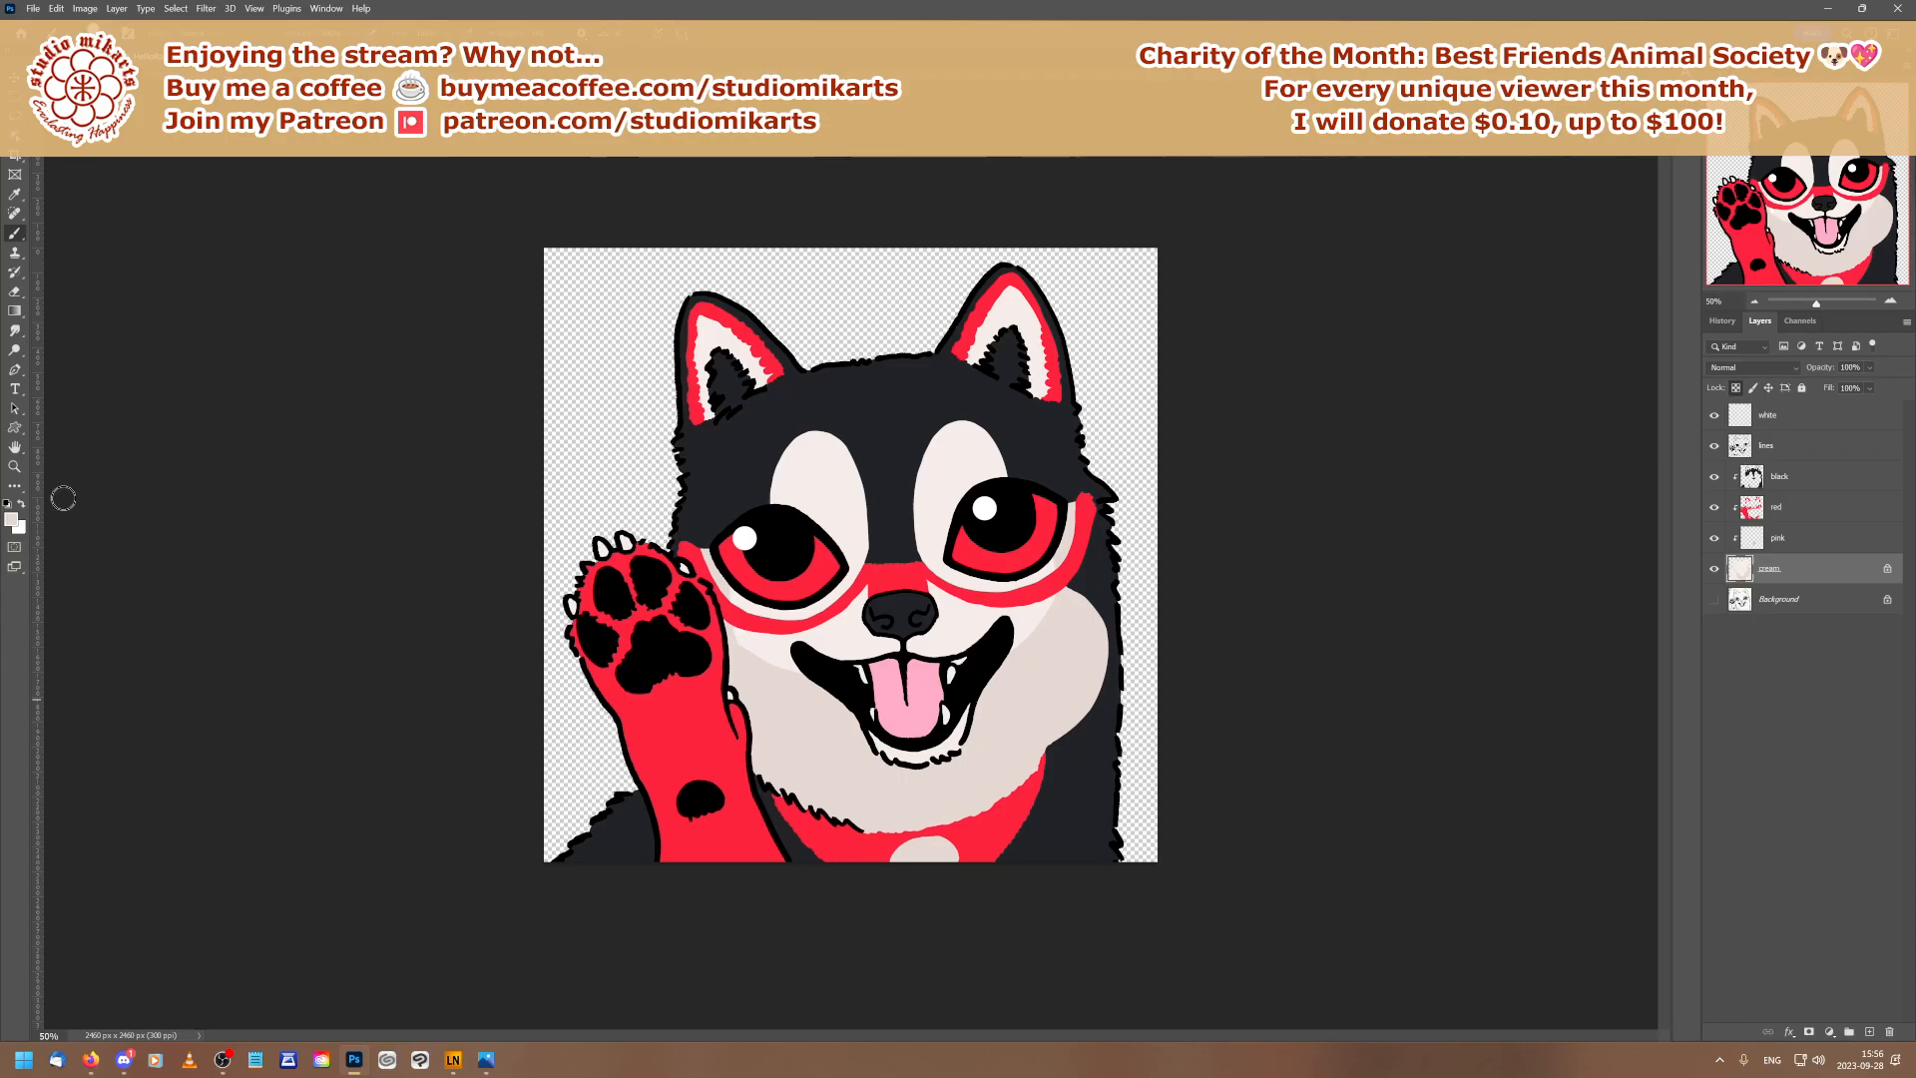
Replace the white swatch with light cream sampled from the left-hand brow patch, and shade the inner fur of both ears in greyish cream
left_click(12, 519)
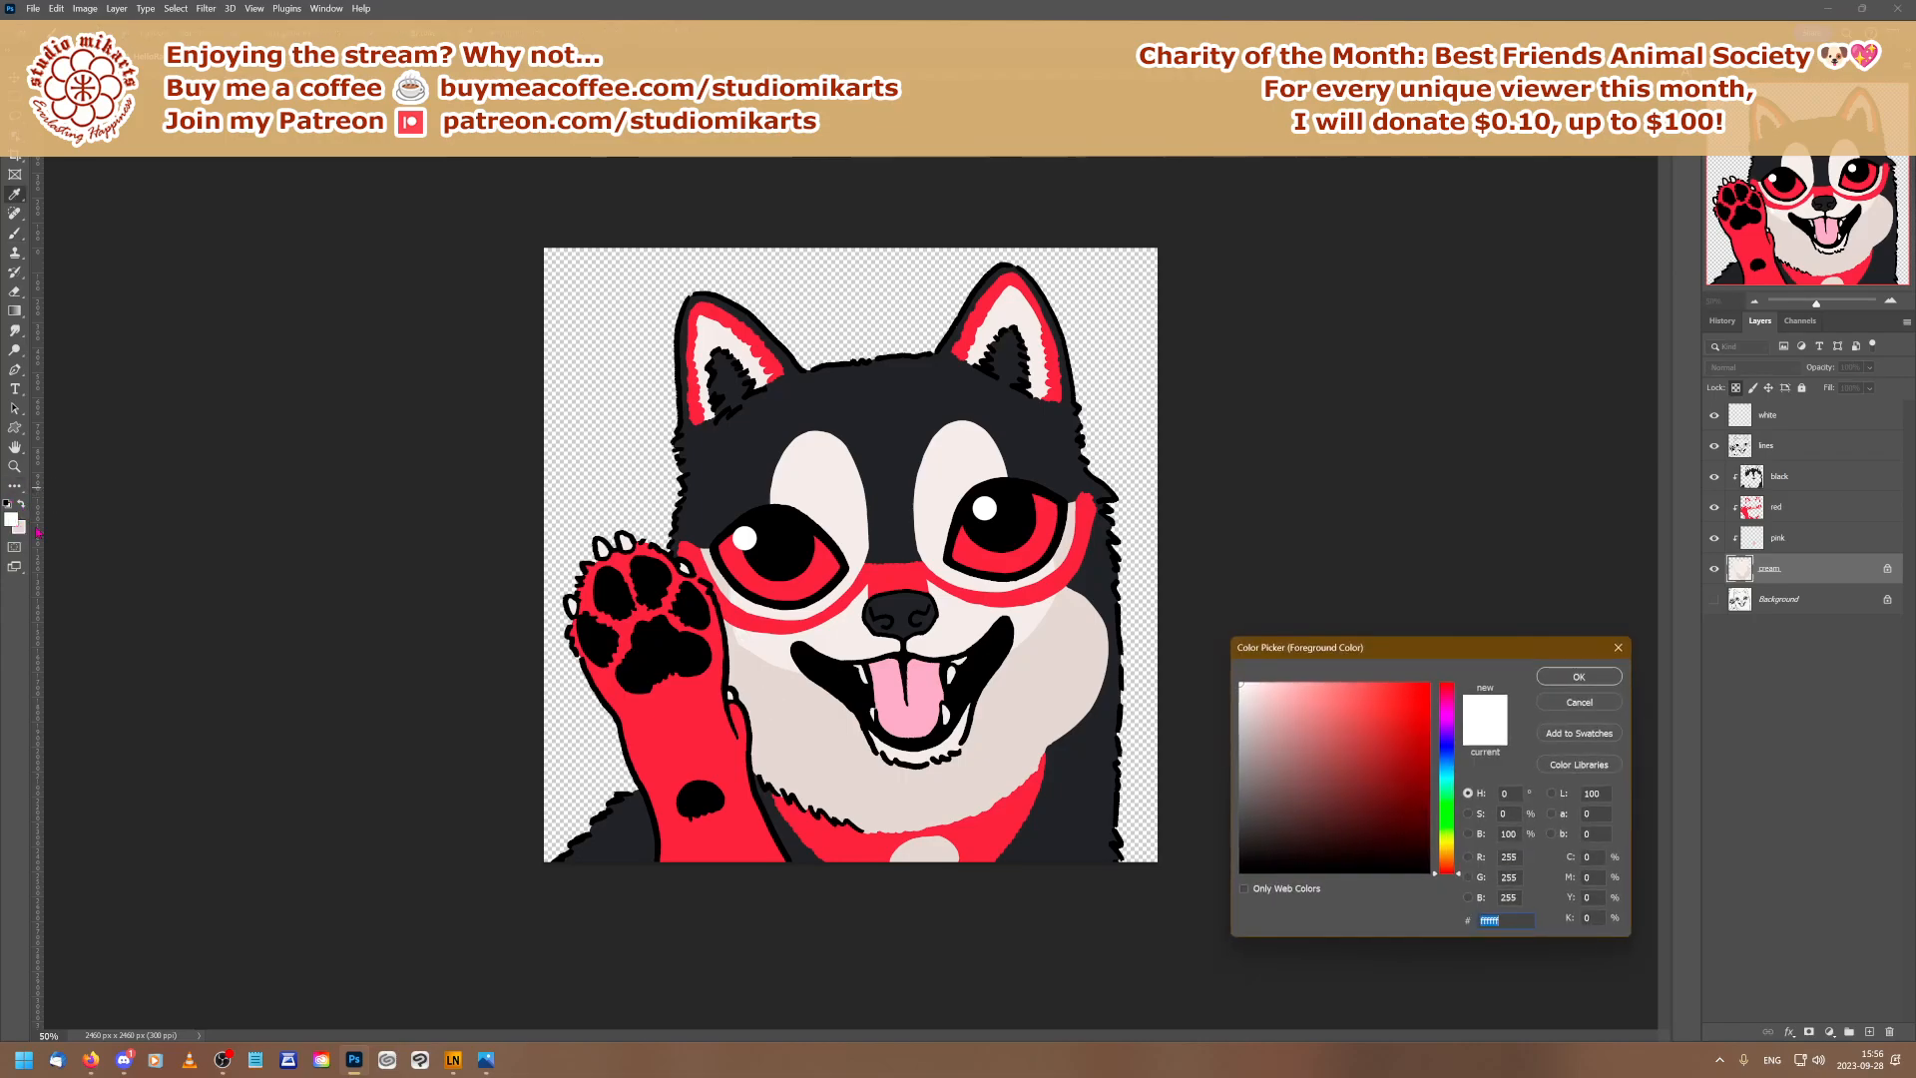
left_click(838, 486)
left_click(1562, 679)
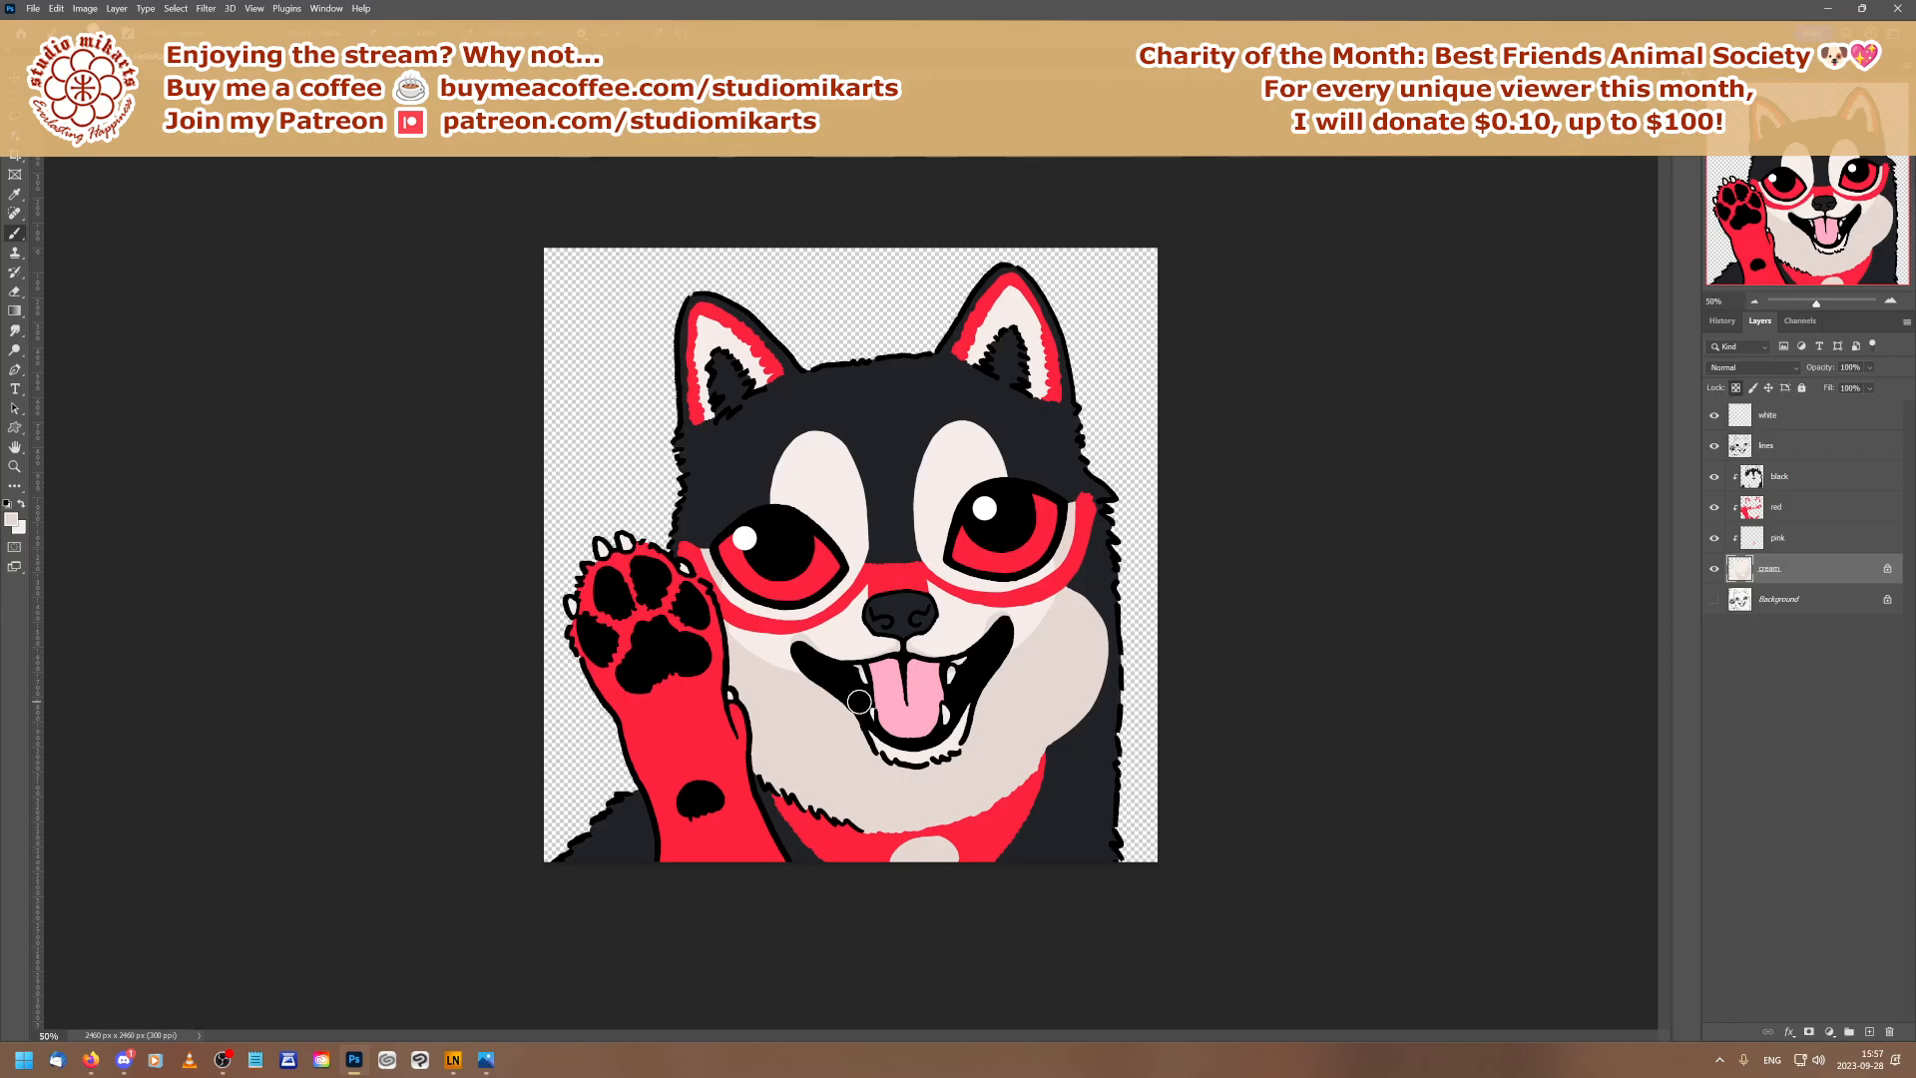
mouse_move(723, 357)
left_mouse_down()
mouse_move(720, 407)
mouse_move(714, 390)
left_mouse_up()
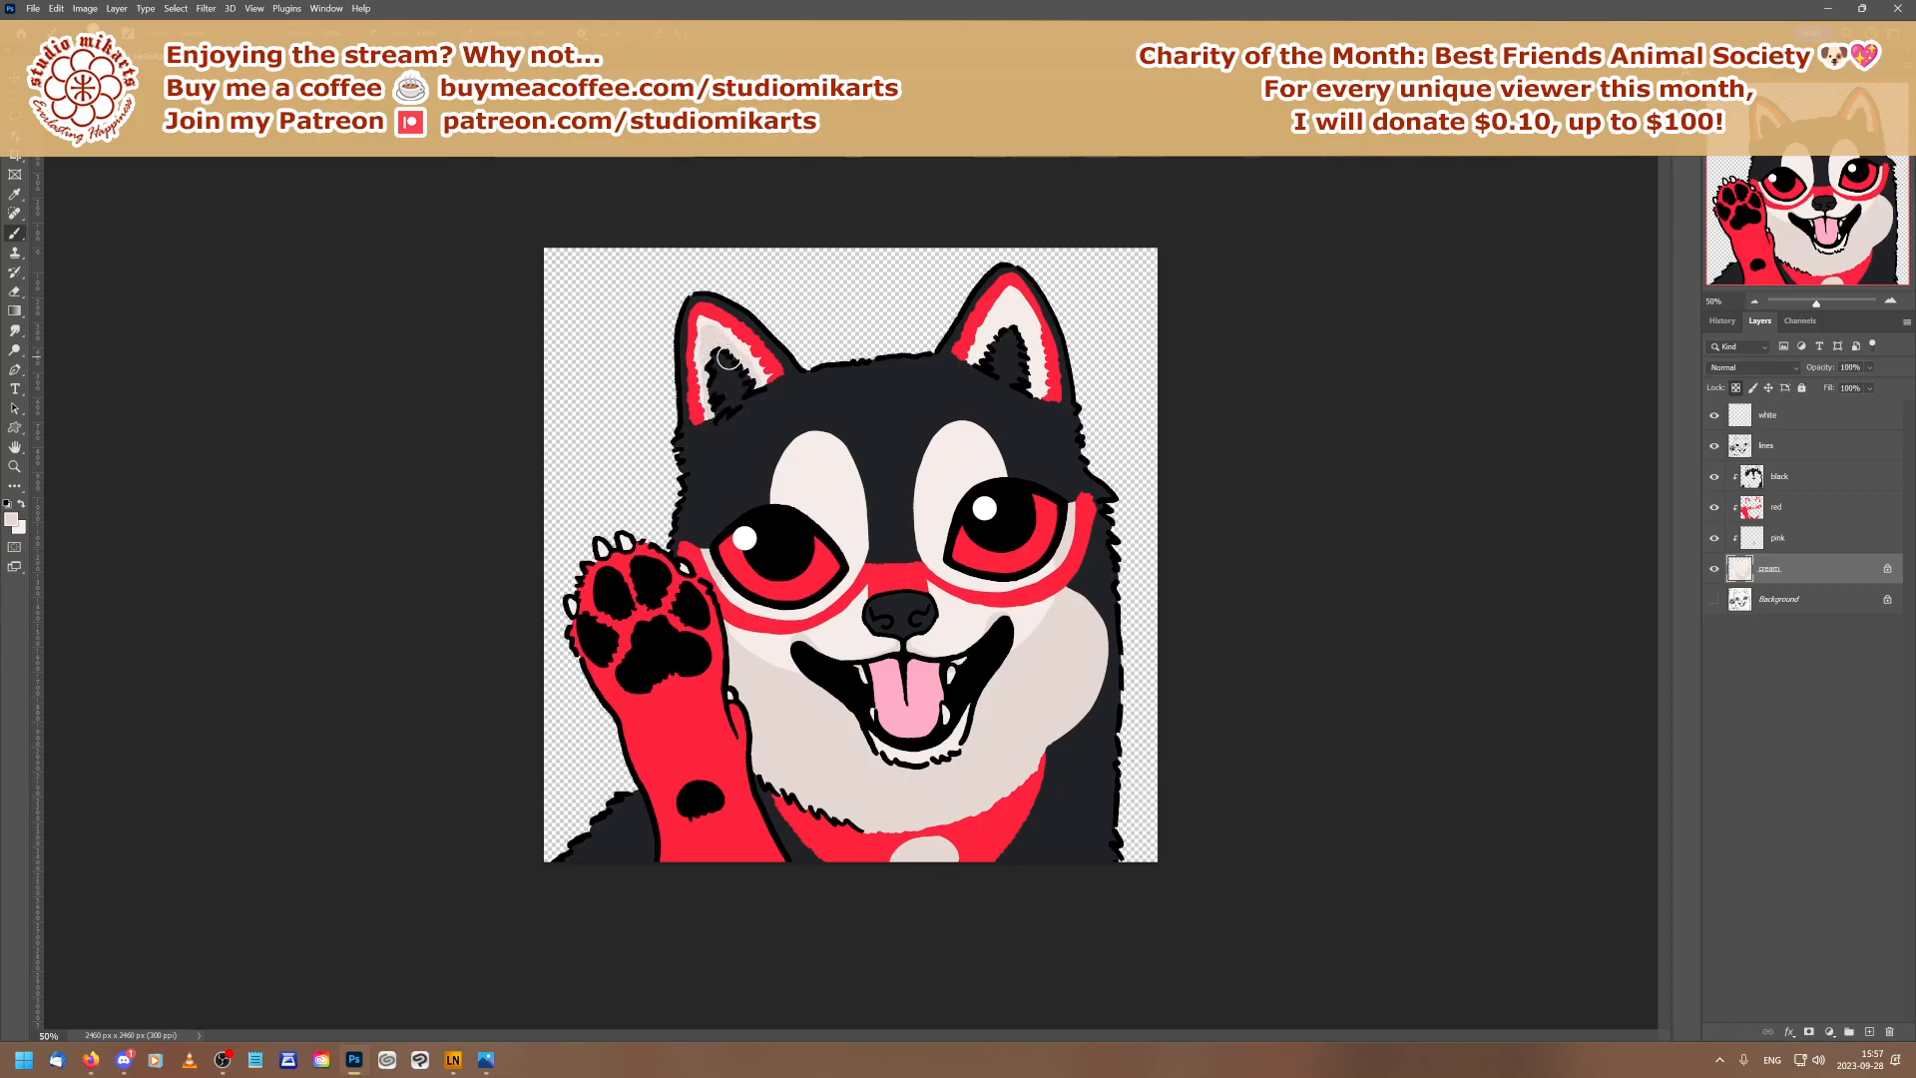
mouse_move(1025, 366)
left_mouse_down()
mouse_move(1010, 319)
mouse_move(985, 365)
mouse_move(1007, 317)
left_mouse_up()
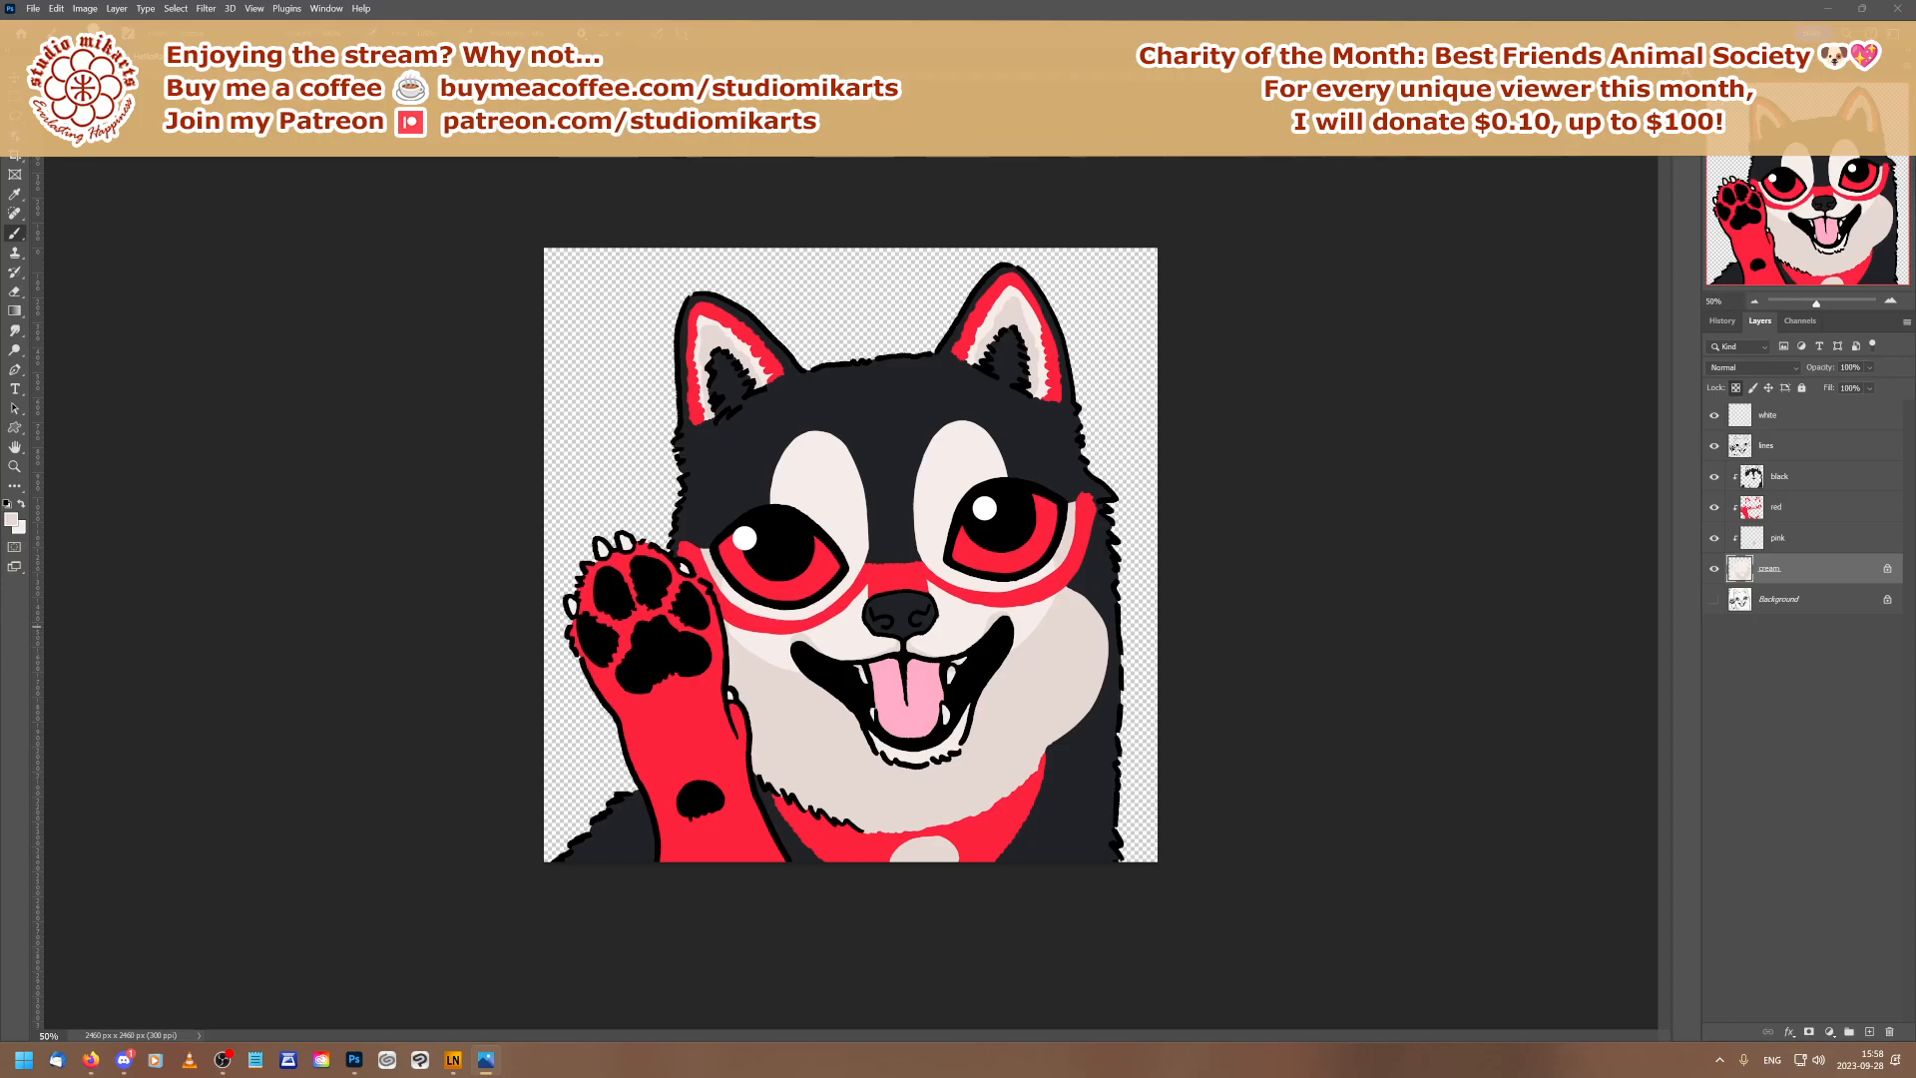
Shade the muzzle and the lower part of the brow patches with greyish cream, tidying the edges with light cream
left_click(916, 651)
left_click(21, 504)
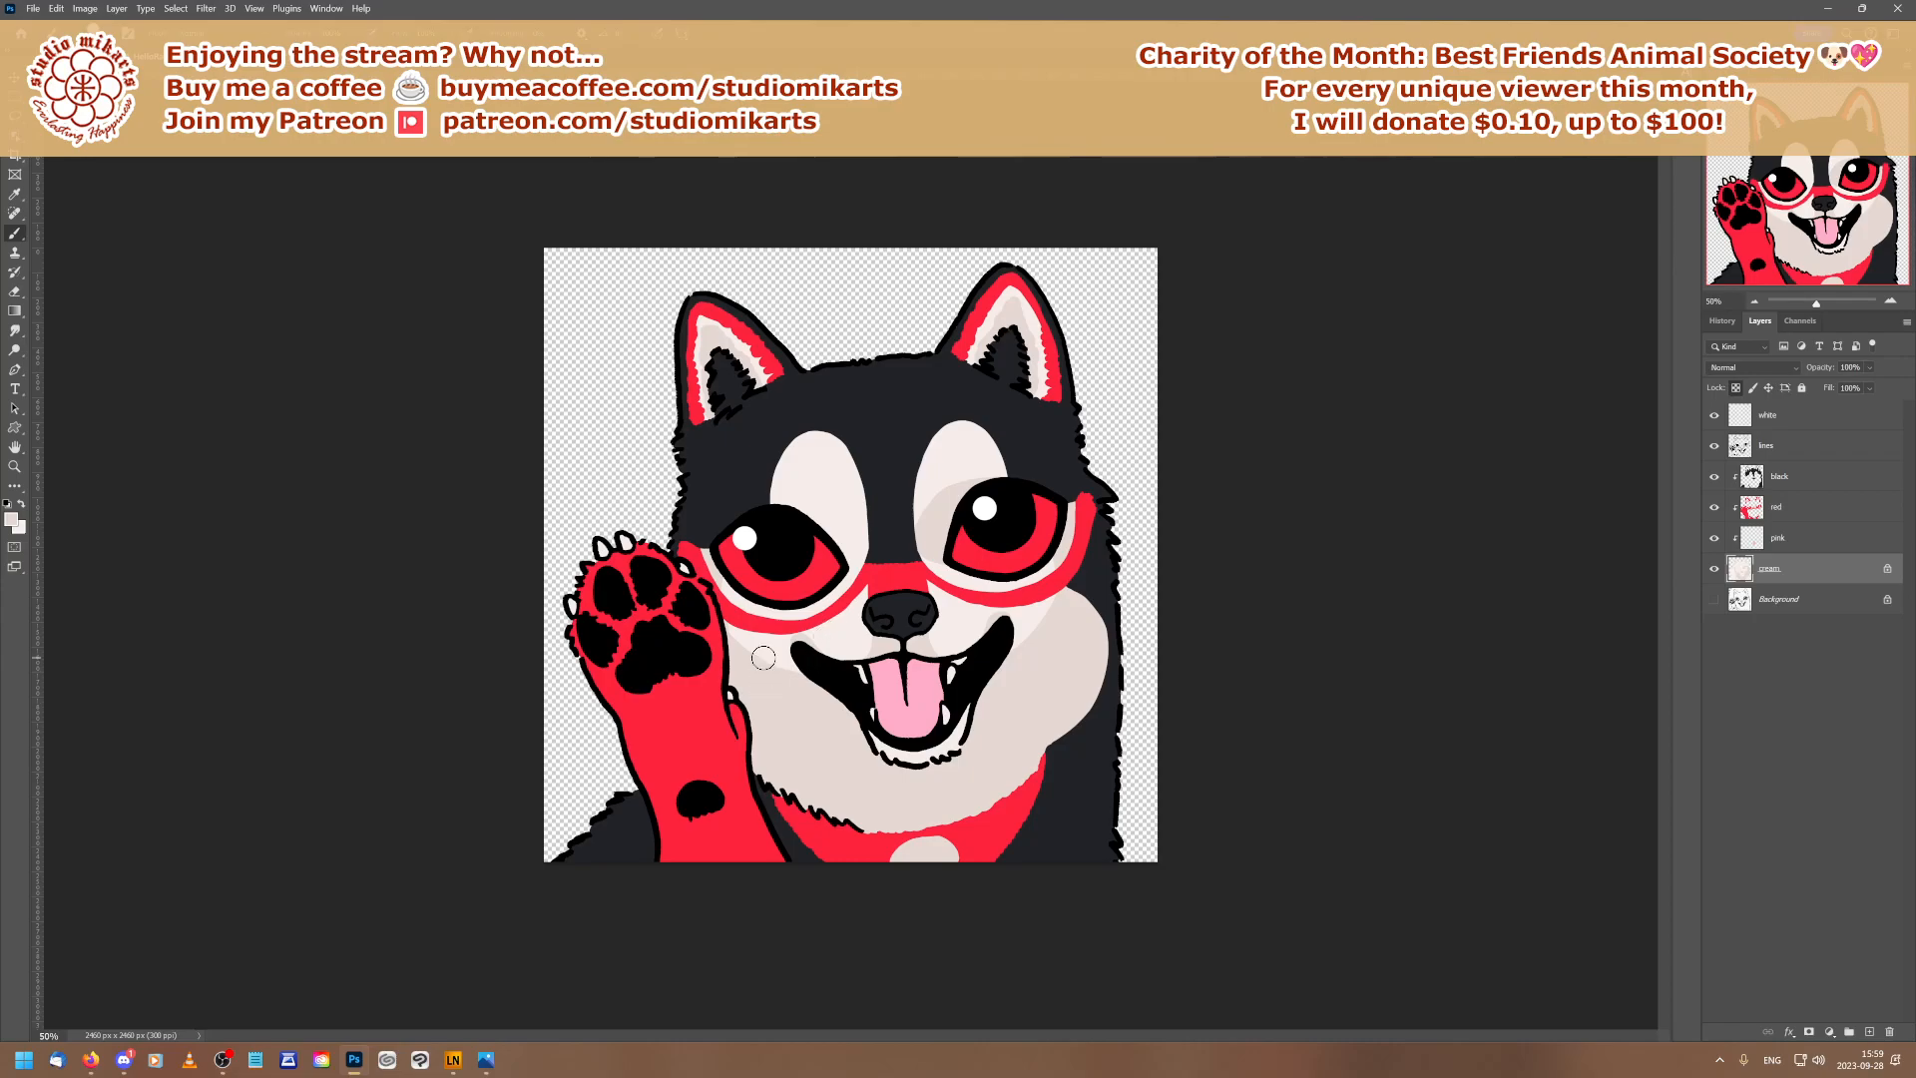
mouse_move(761, 519)
left_mouse_down()
mouse_move(843, 523)
mouse_move(840, 564)
left_mouse_up()
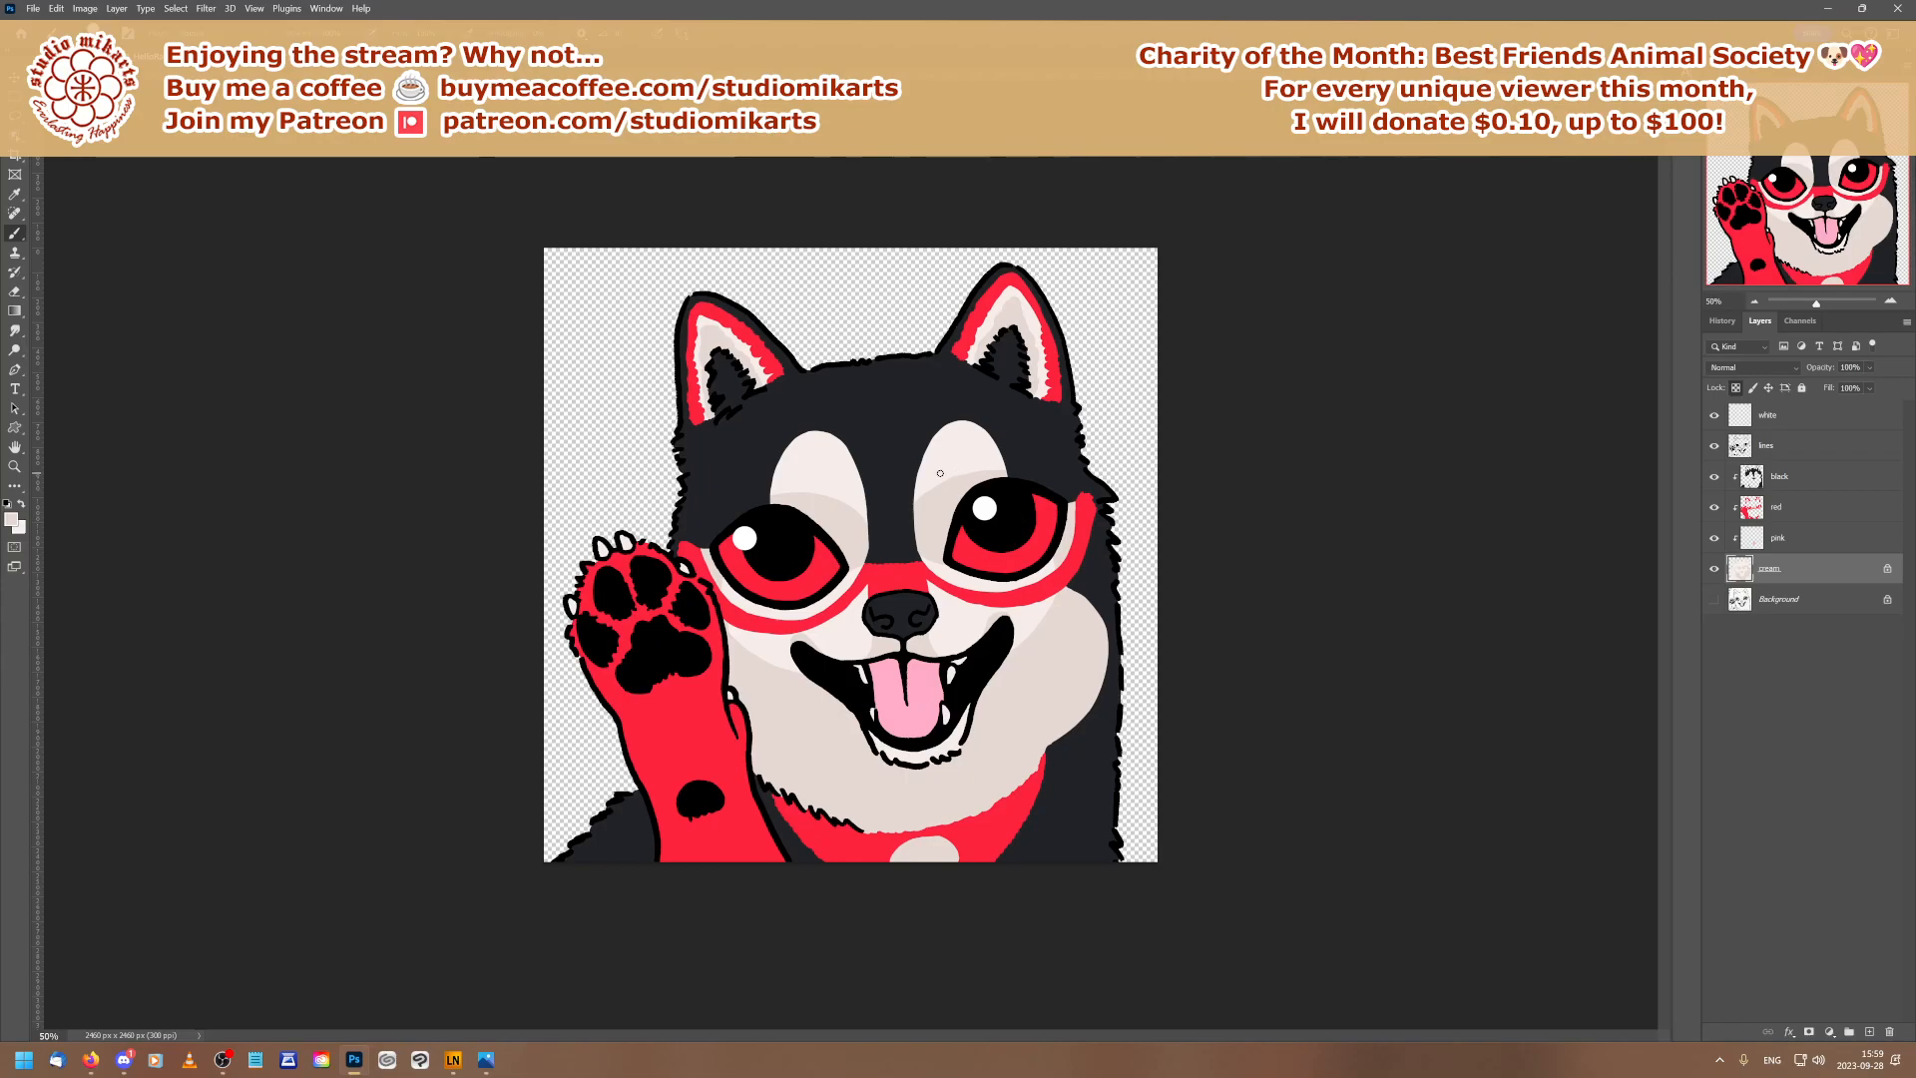
left_click(21, 504)
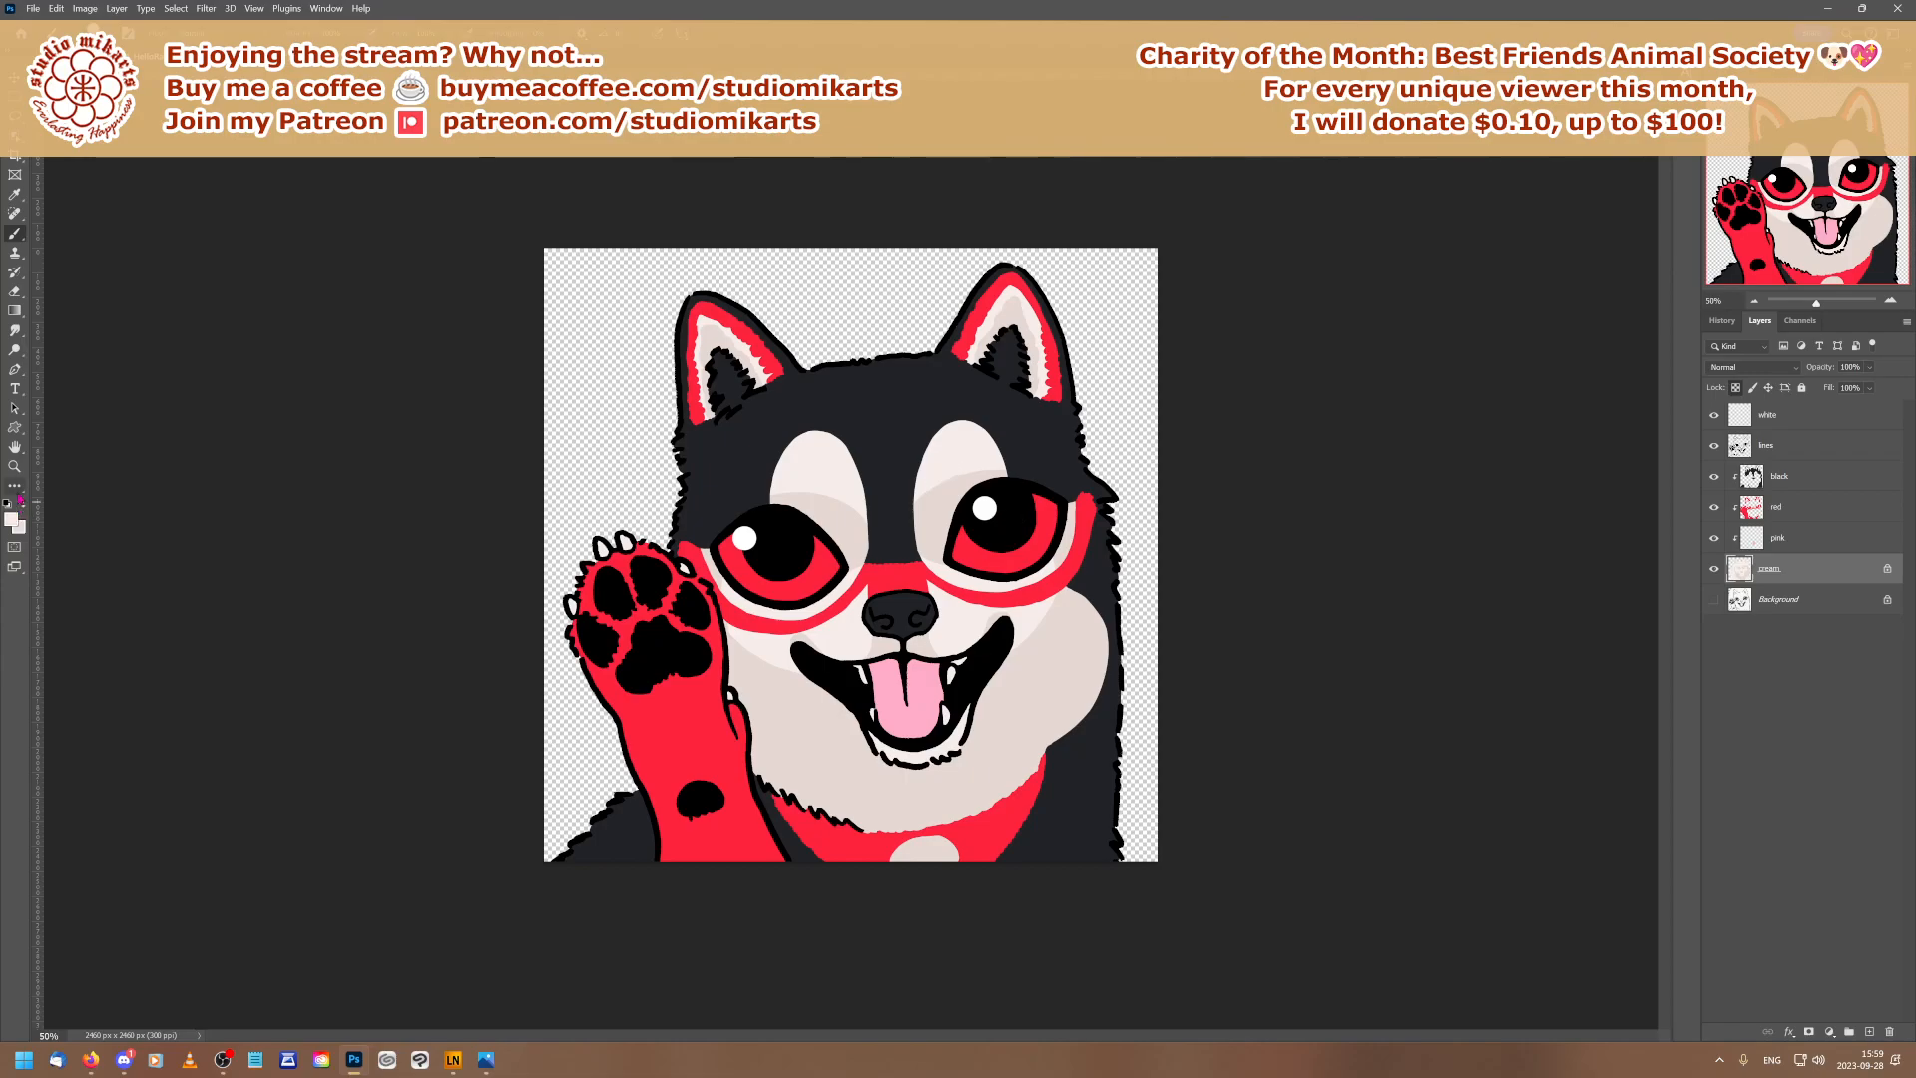
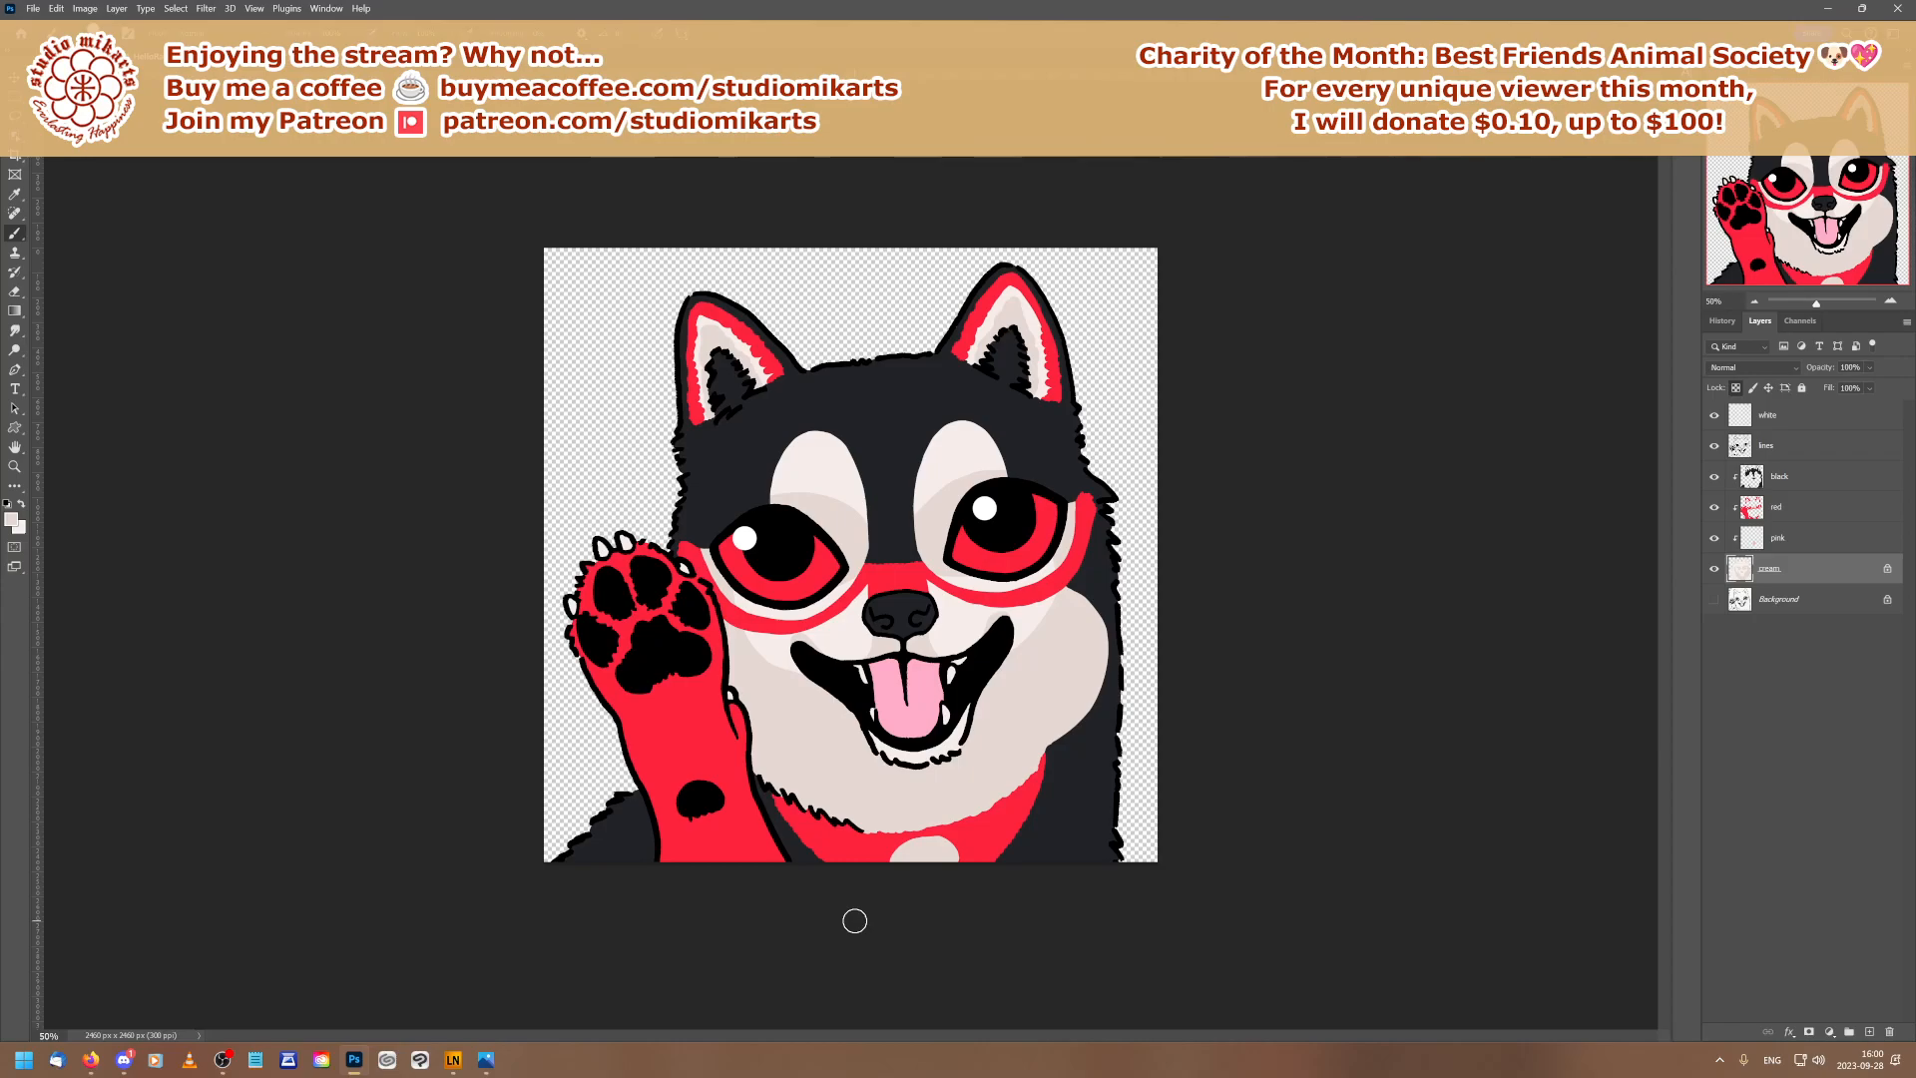
Sample a darker greyish shadow colour from the running dog's cheek in the reference document, and return to the waving dog
left_click(384, 57)
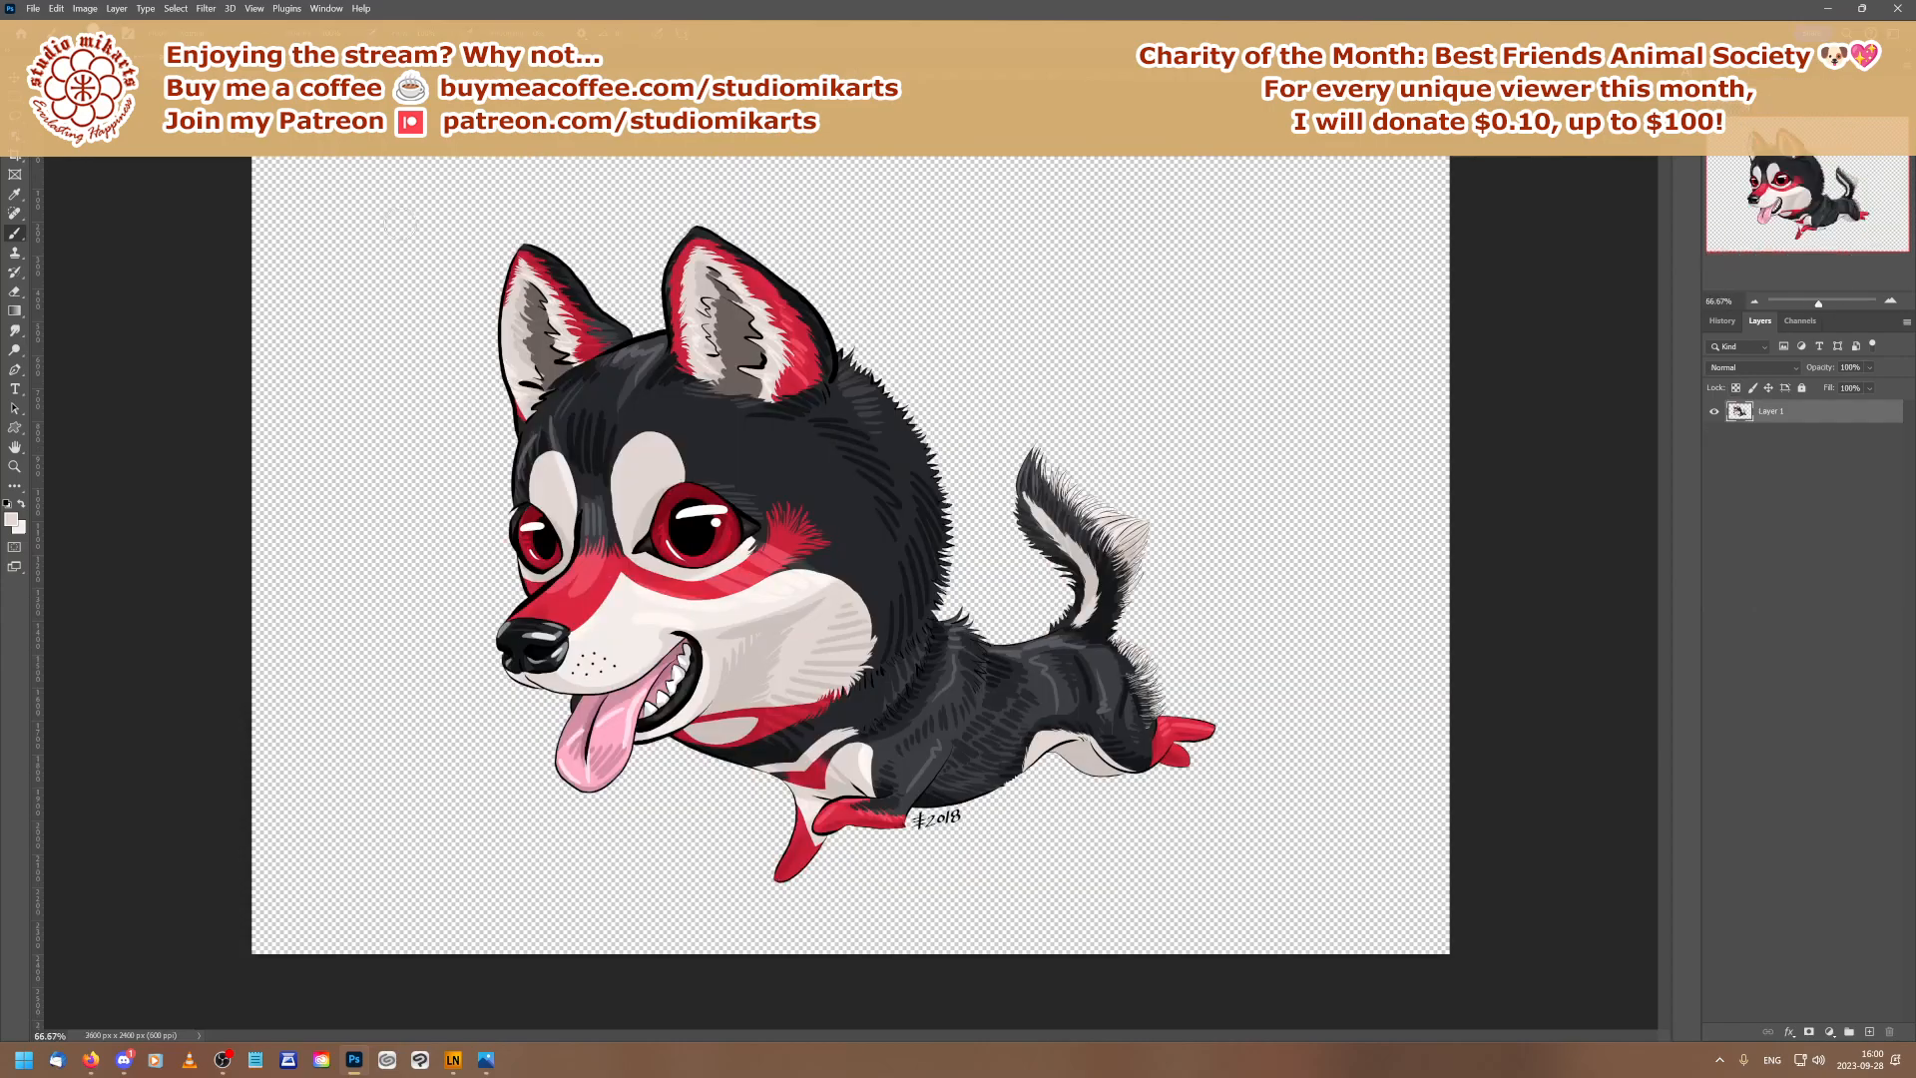
left_click(12, 519)
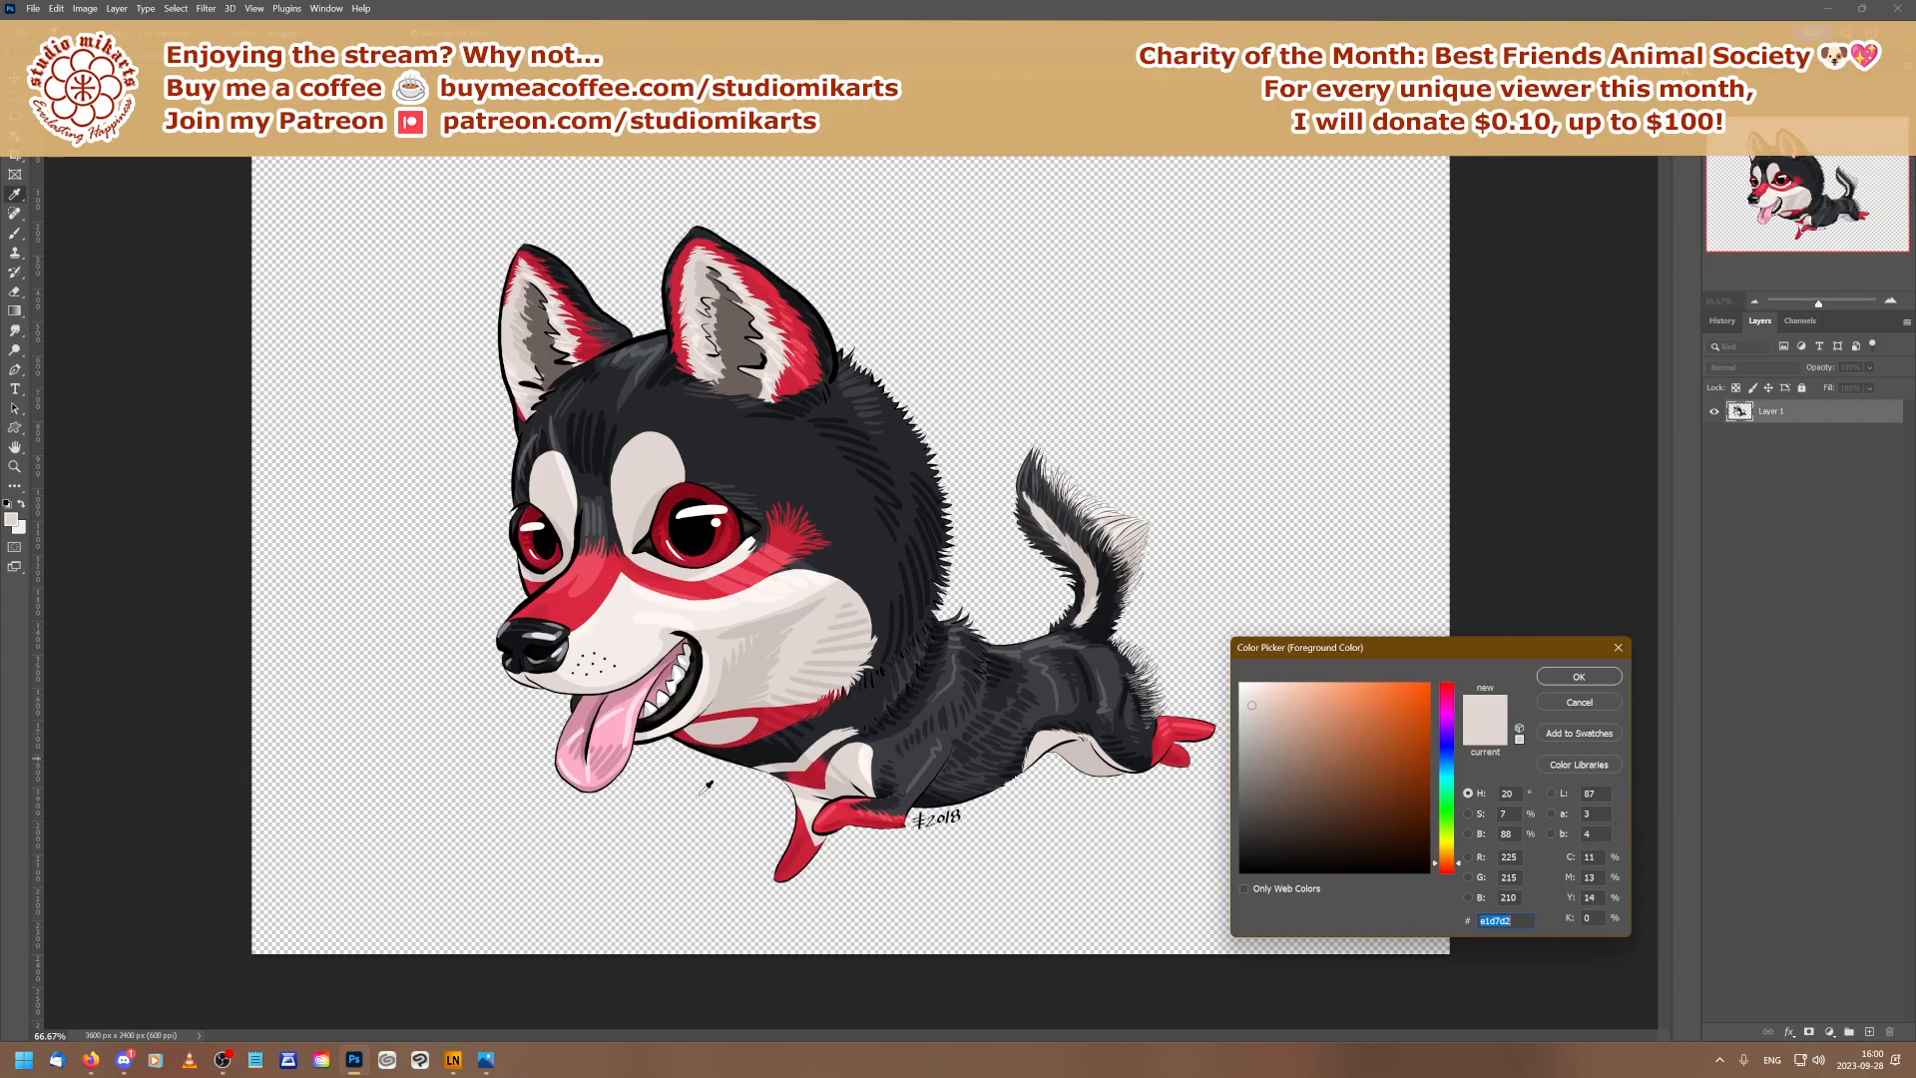
left_click(792, 614)
left_click(1554, 676)
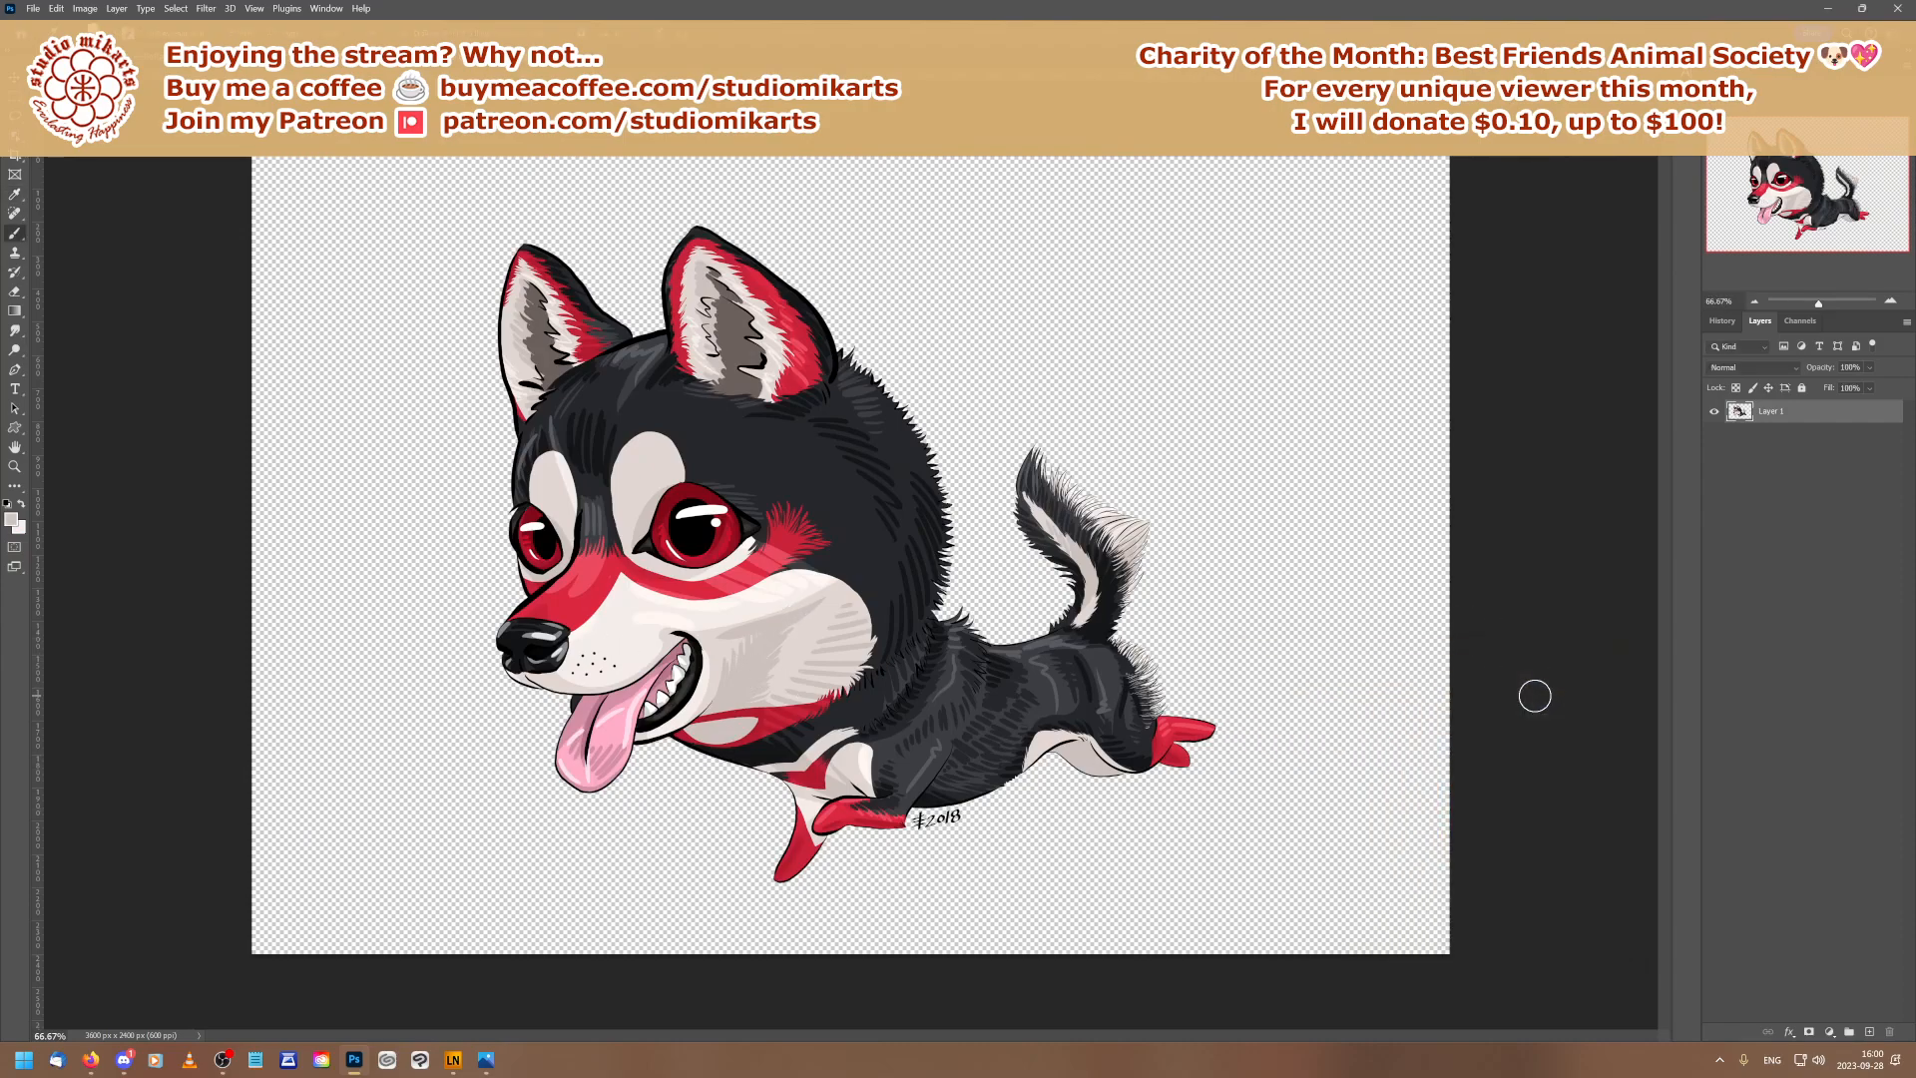
left_click(214, 55)
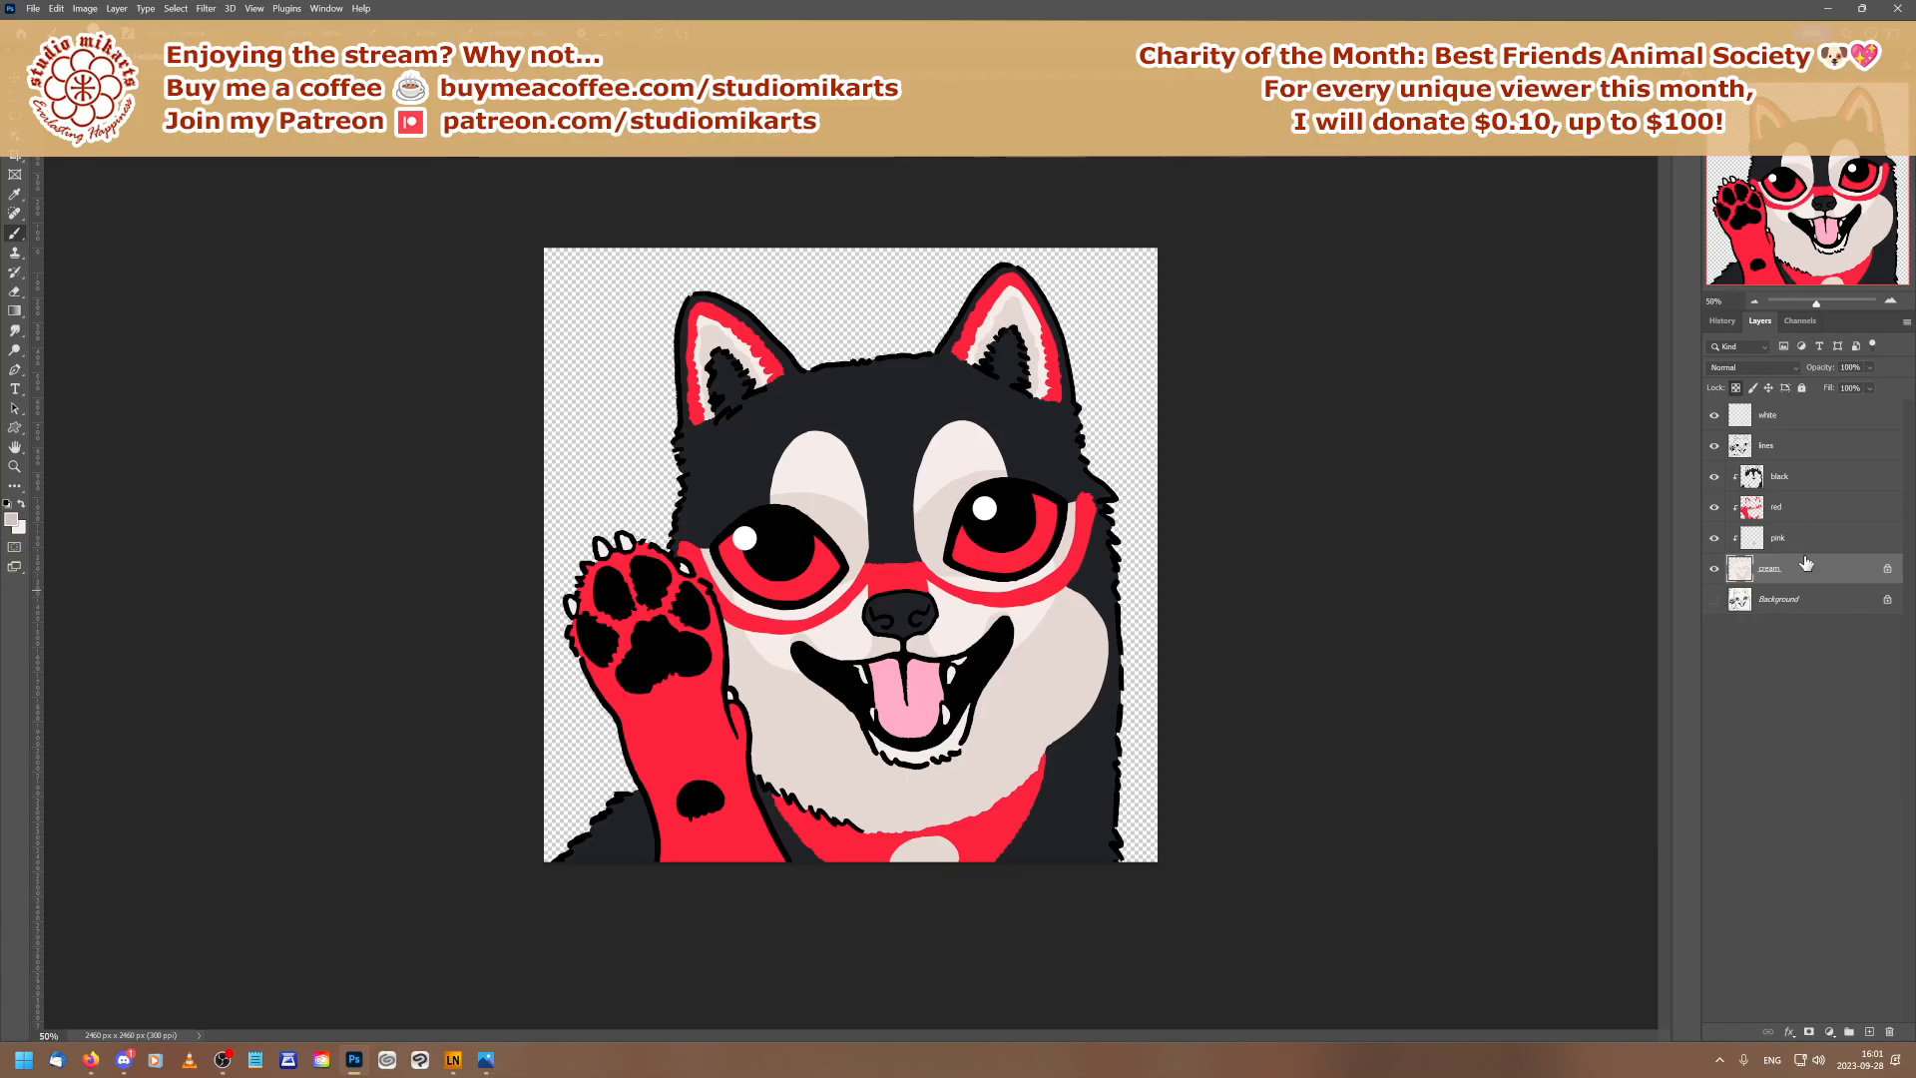
Compare the waving dog with the running dog reference, and dismiss the Wacom Display Settings window
left_click(559, 57)
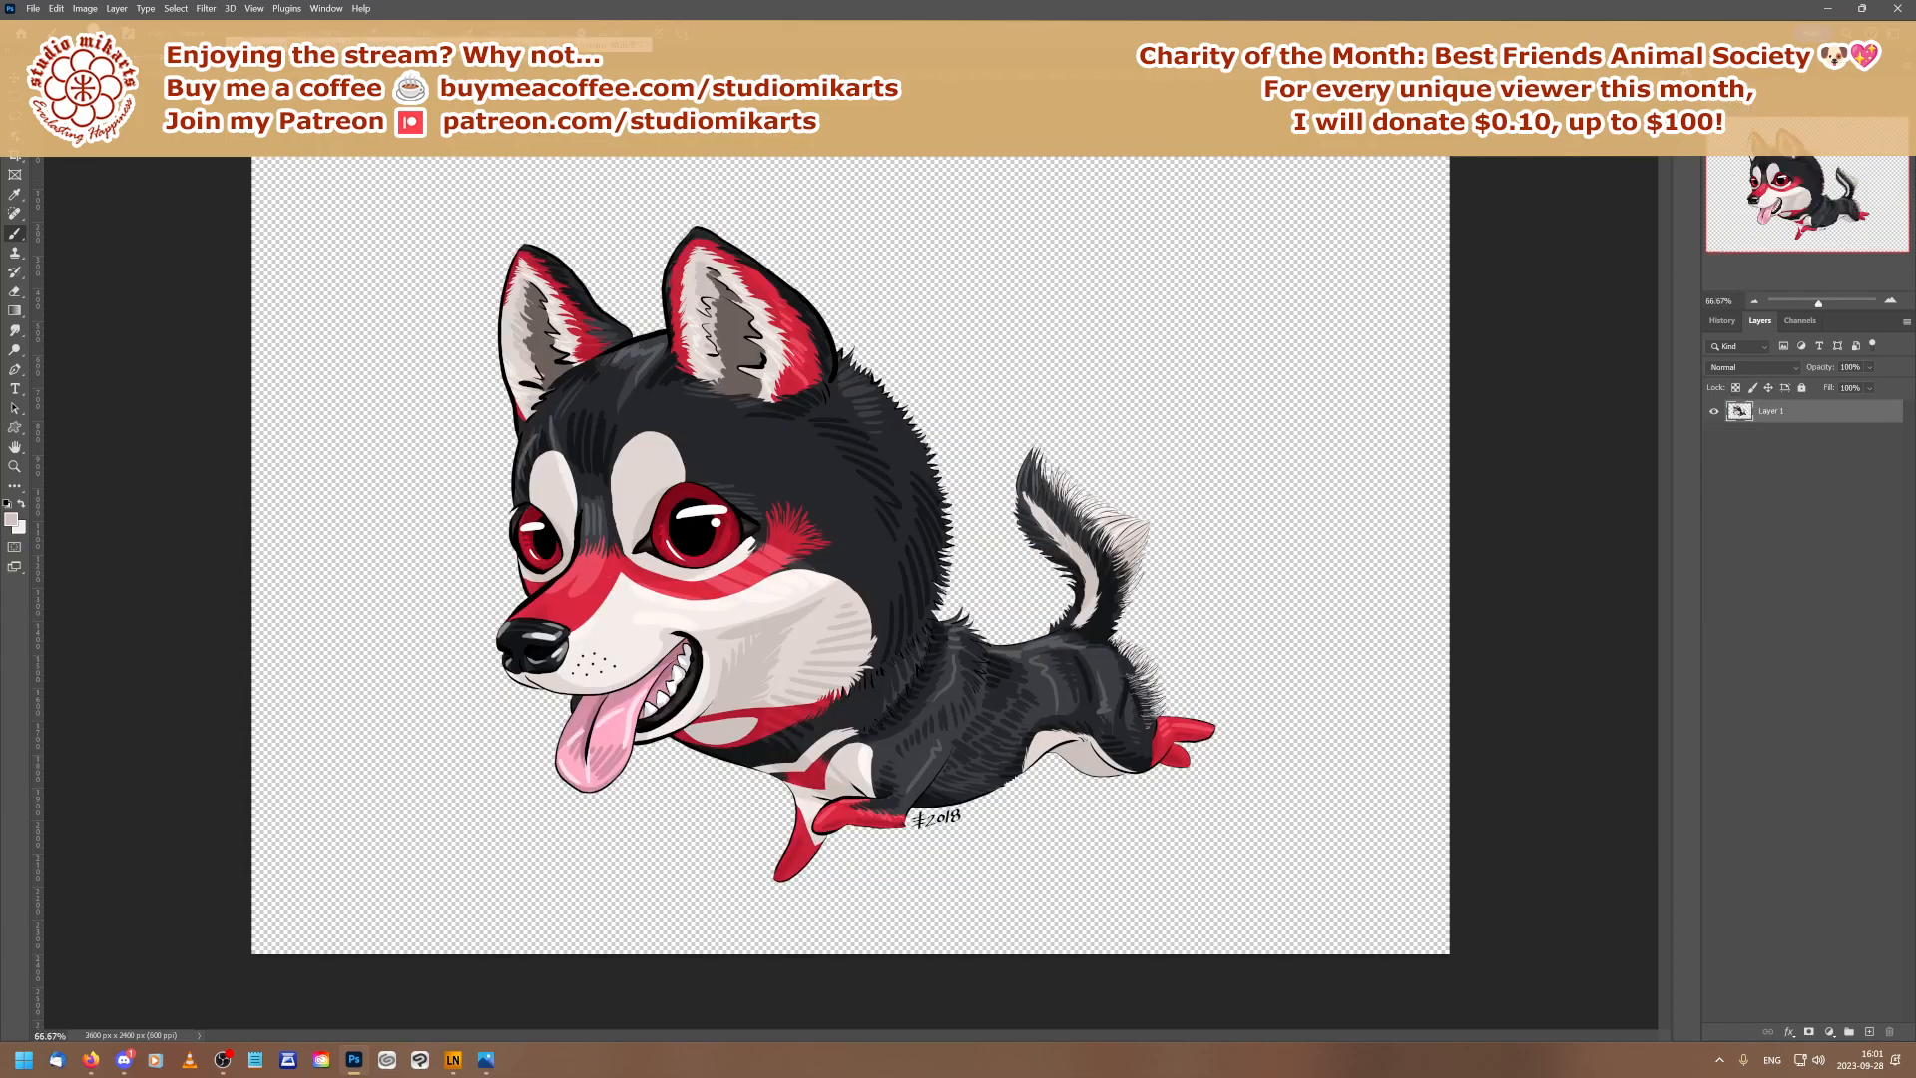
left_click(222, 57)
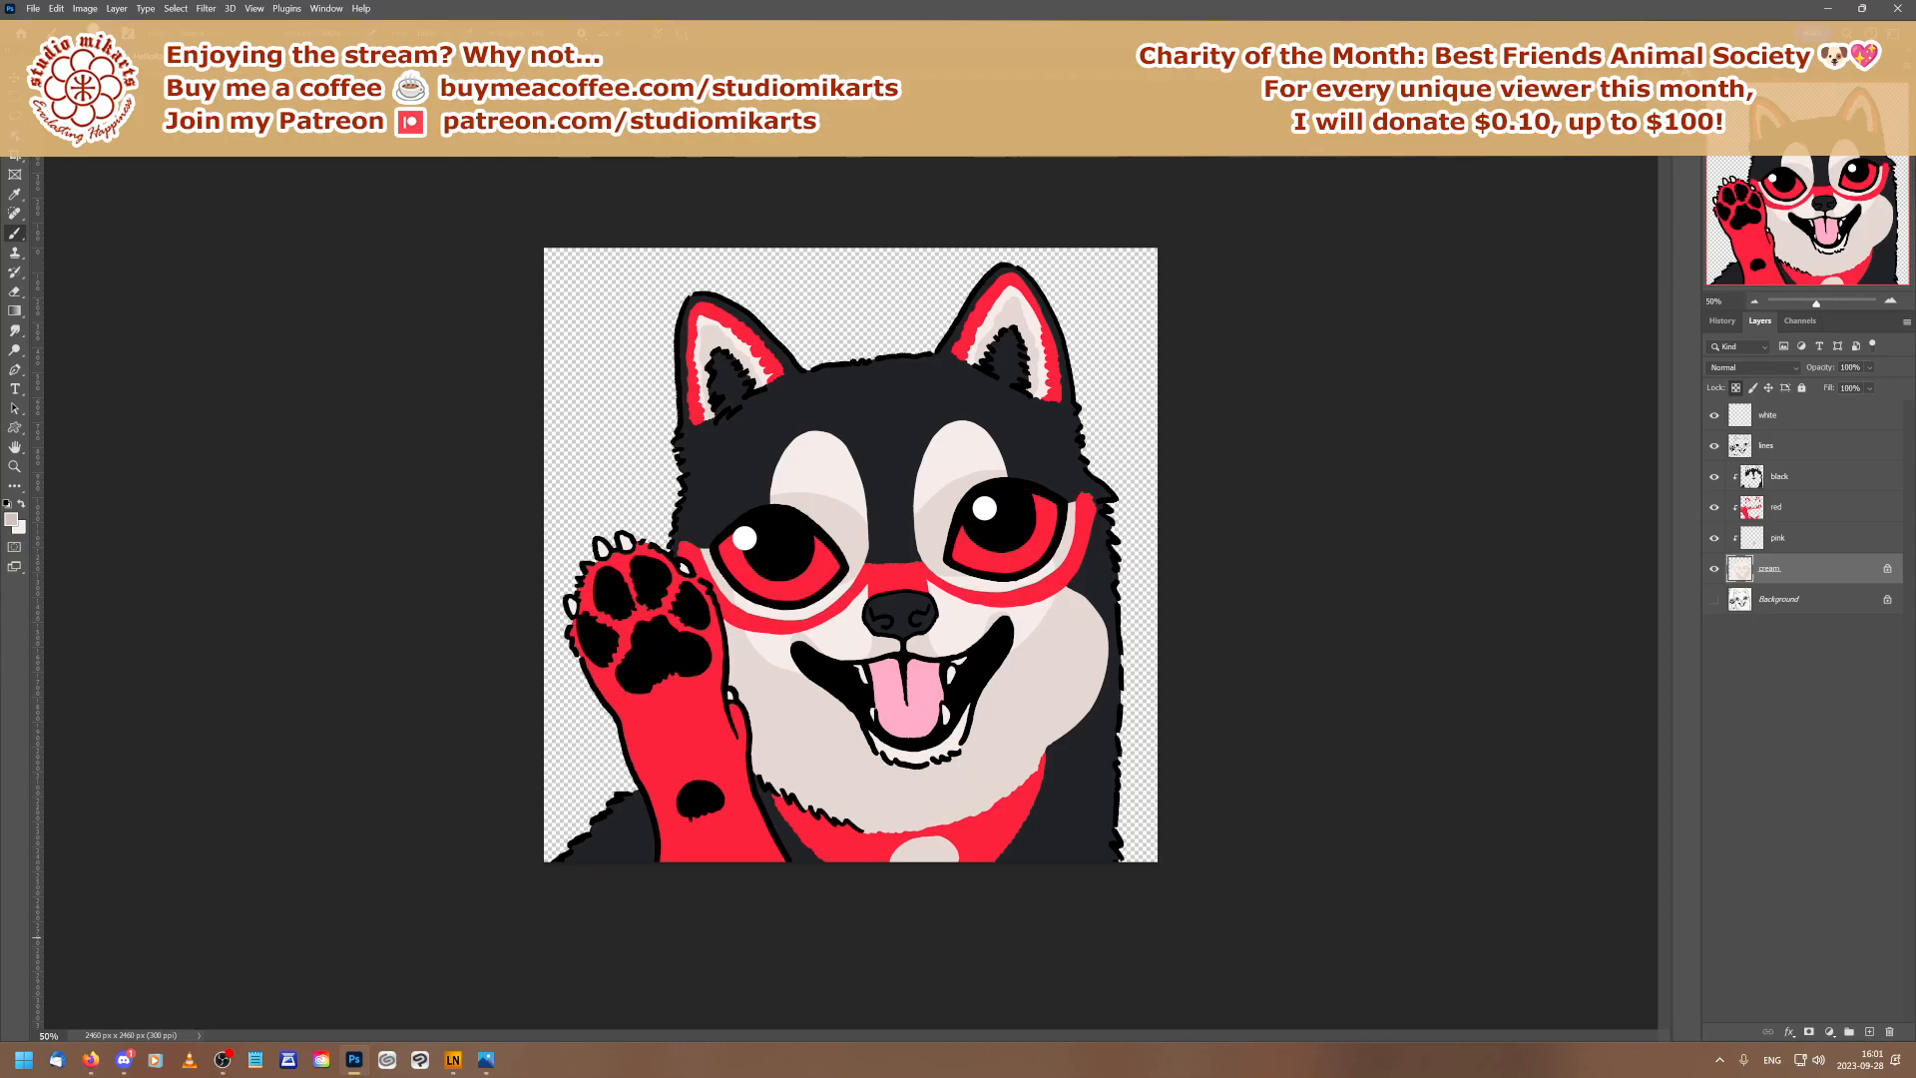
key("alt+Tab")
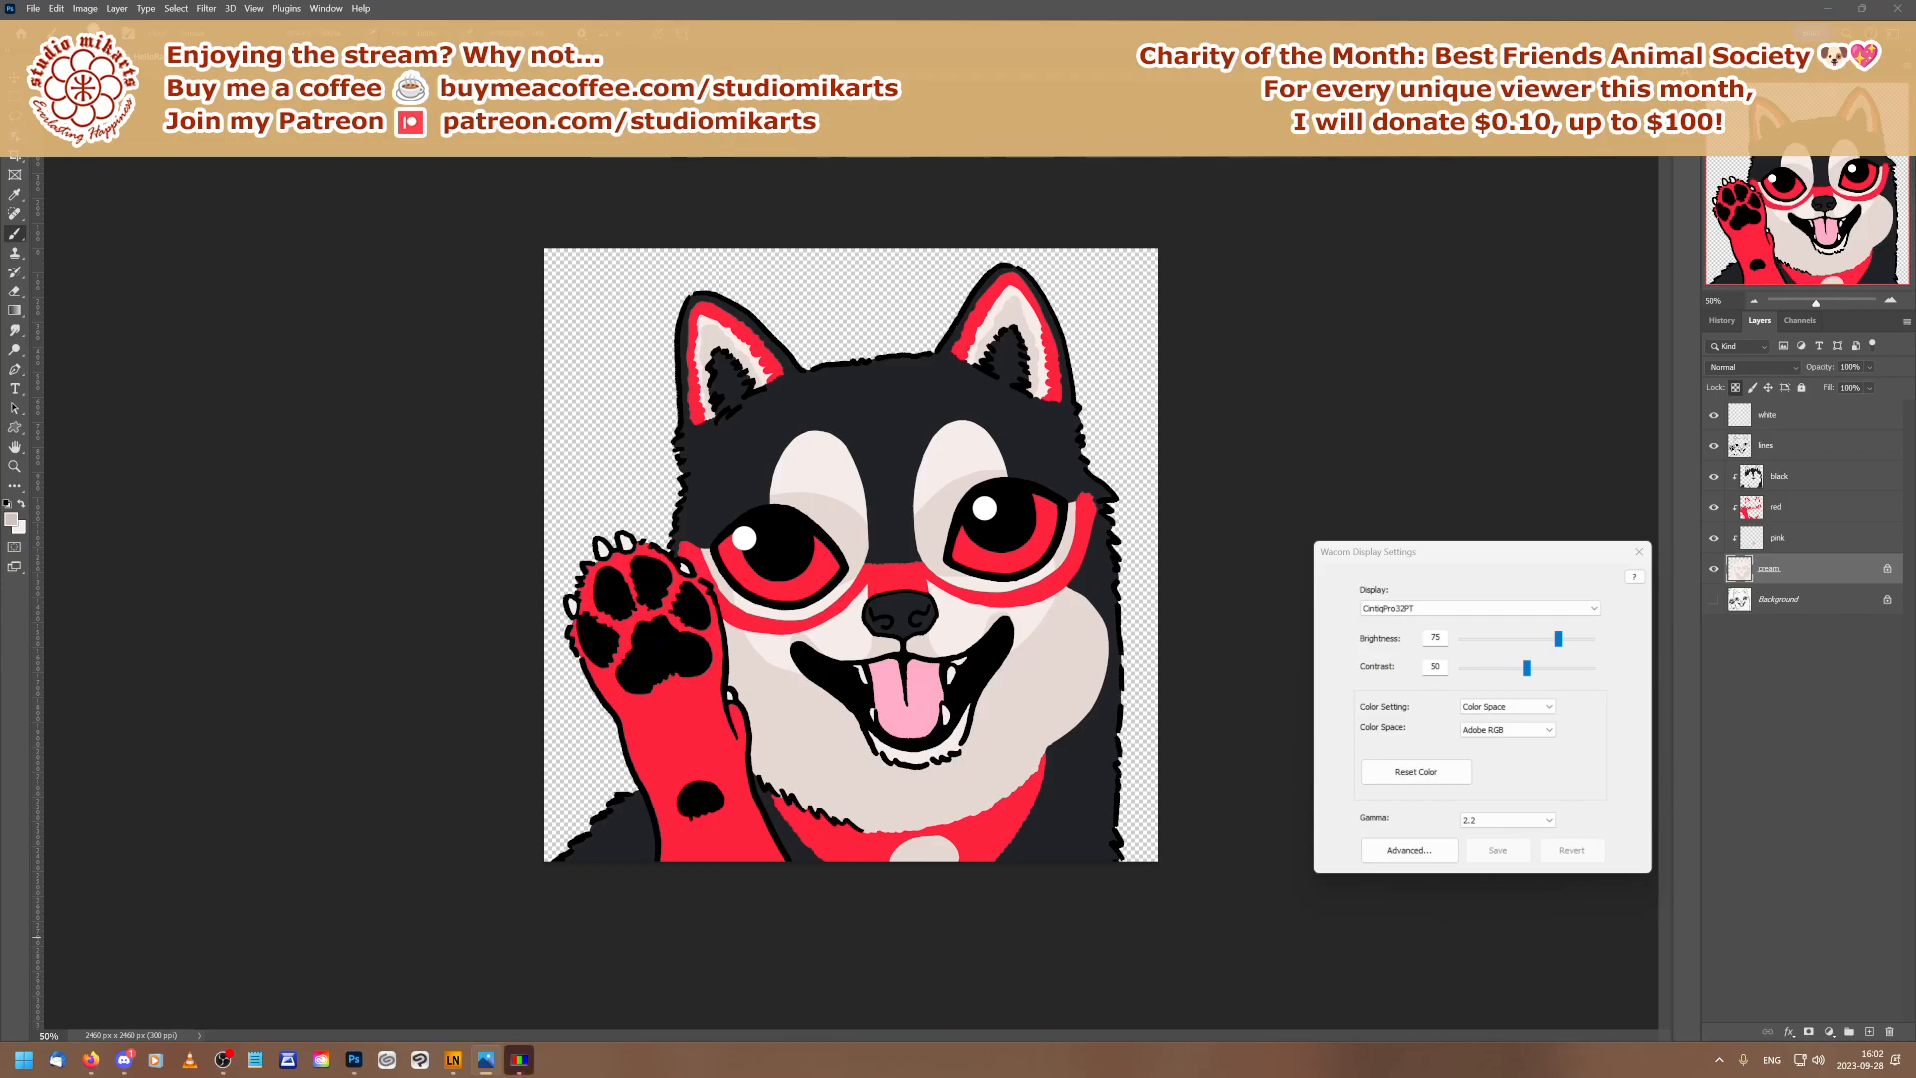
left_click(1637, 550)
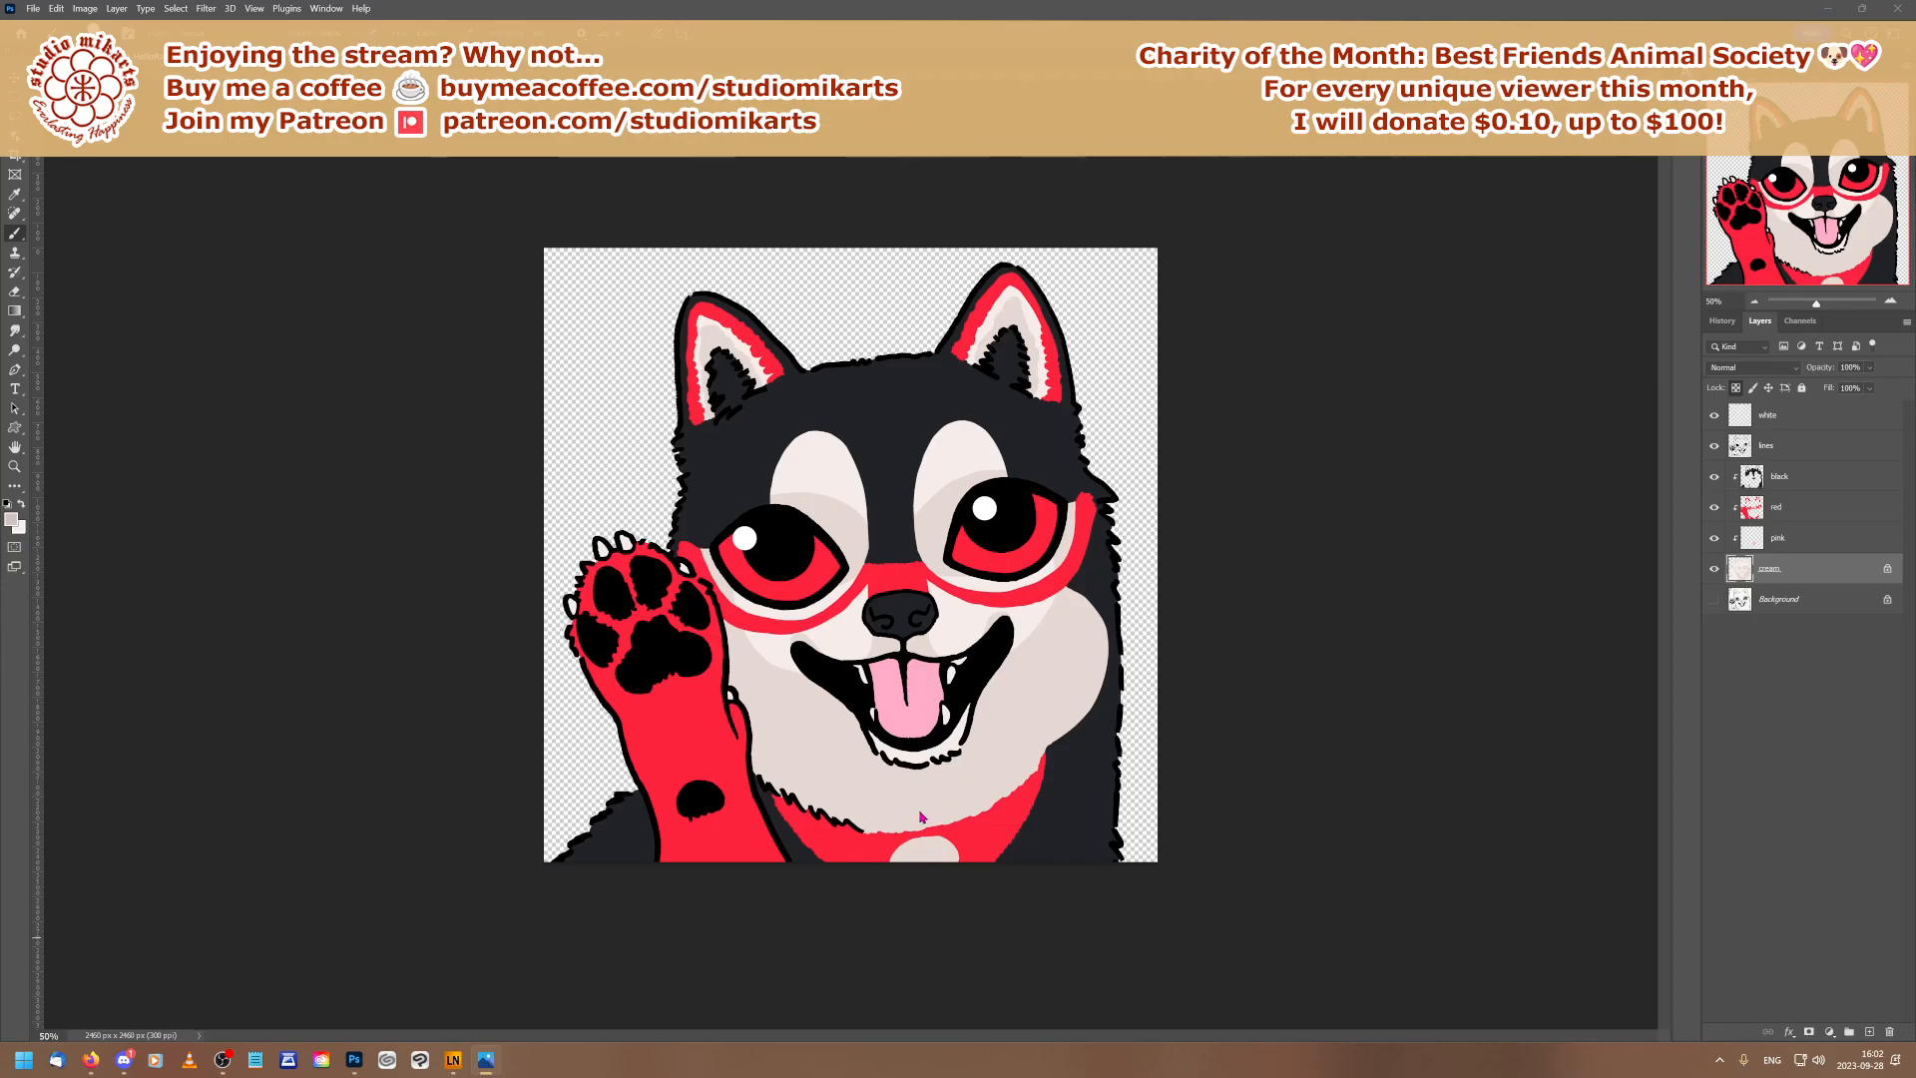
Paint the darker grey shadow with jagged fur strokes over the chest spot, the lower part of both cheeks and the chin
mouse_move(947, 844)
left_mouse_down()
mouse_move(912, 856)
mouse_move(953, 835)
left_mouse_up()
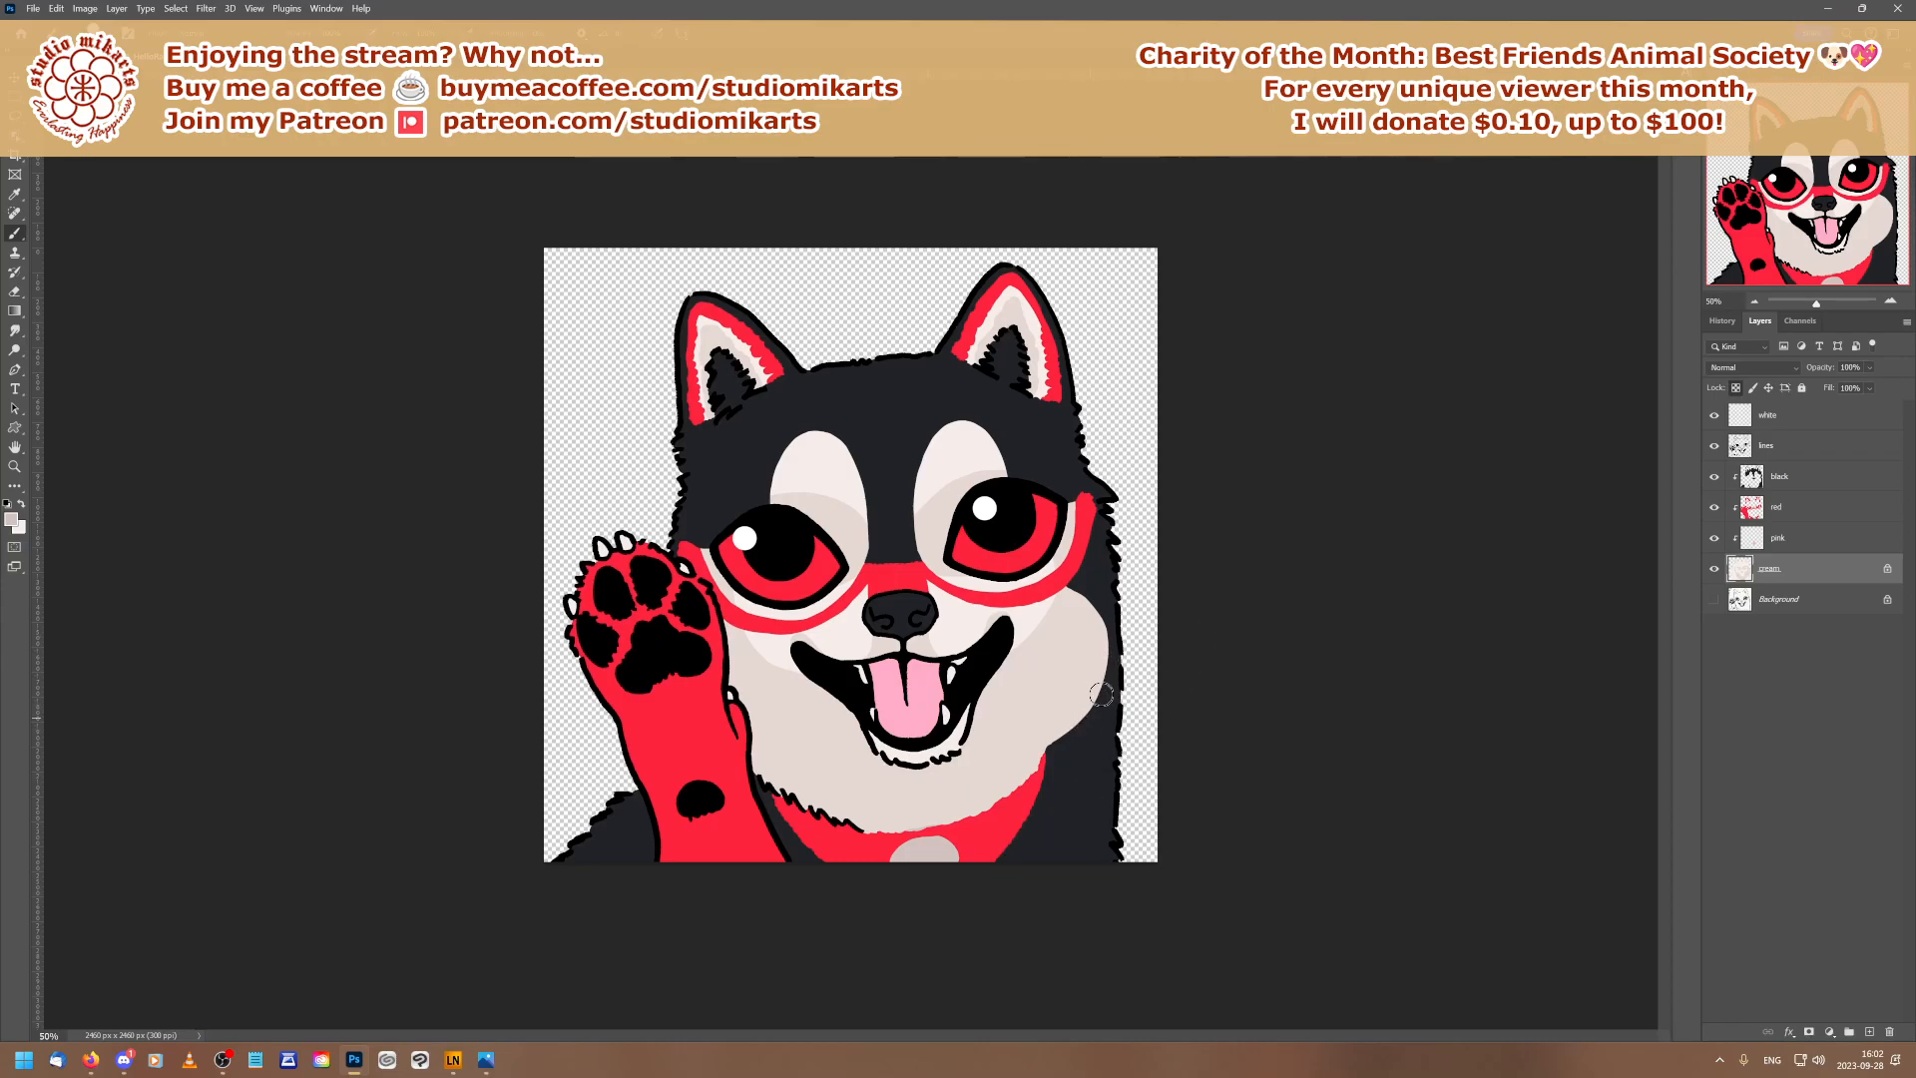
mouse_move(1101, 657)
left_mouse_down()
mouse_move(1056, 751)
mouse_move(1029, 756)
left_mouse_up()
mouse_move(1047, 671)
left_mouse_down()
mouse_move(1030, 771)
mouse_move(1041, 687)
mouse_move(1016, 784)
mouse_move(1028, 761)
mouse_move(1021, 744)
mouse_move(1001, 791)
left_mouse_up()
left_click_drag(1046, 720, 1003, 780)
mouse_move(997, 700)
left_mouse_down()
mouse_move(971, 764)
mouse_move(974, 736)
mouse_move(986, 808)
mouse_move(986, 772)
mouse_move(933, 828)
left_mouse_up()
left_click_drag(738, 733, 770, 794)
mouse_move(760, 699)
left_mouse_down()
mouse_move(787, 776)
mouse_move(779, 718)
mouse_move(795, 772)
mouse_move(789, 726)
mouse_move(808, 771)
mouse_move(804, 739)
mouse_move(823, 759)
mouse_move(813, 719)
mouse_move(870, 777)
left_mouse_up()
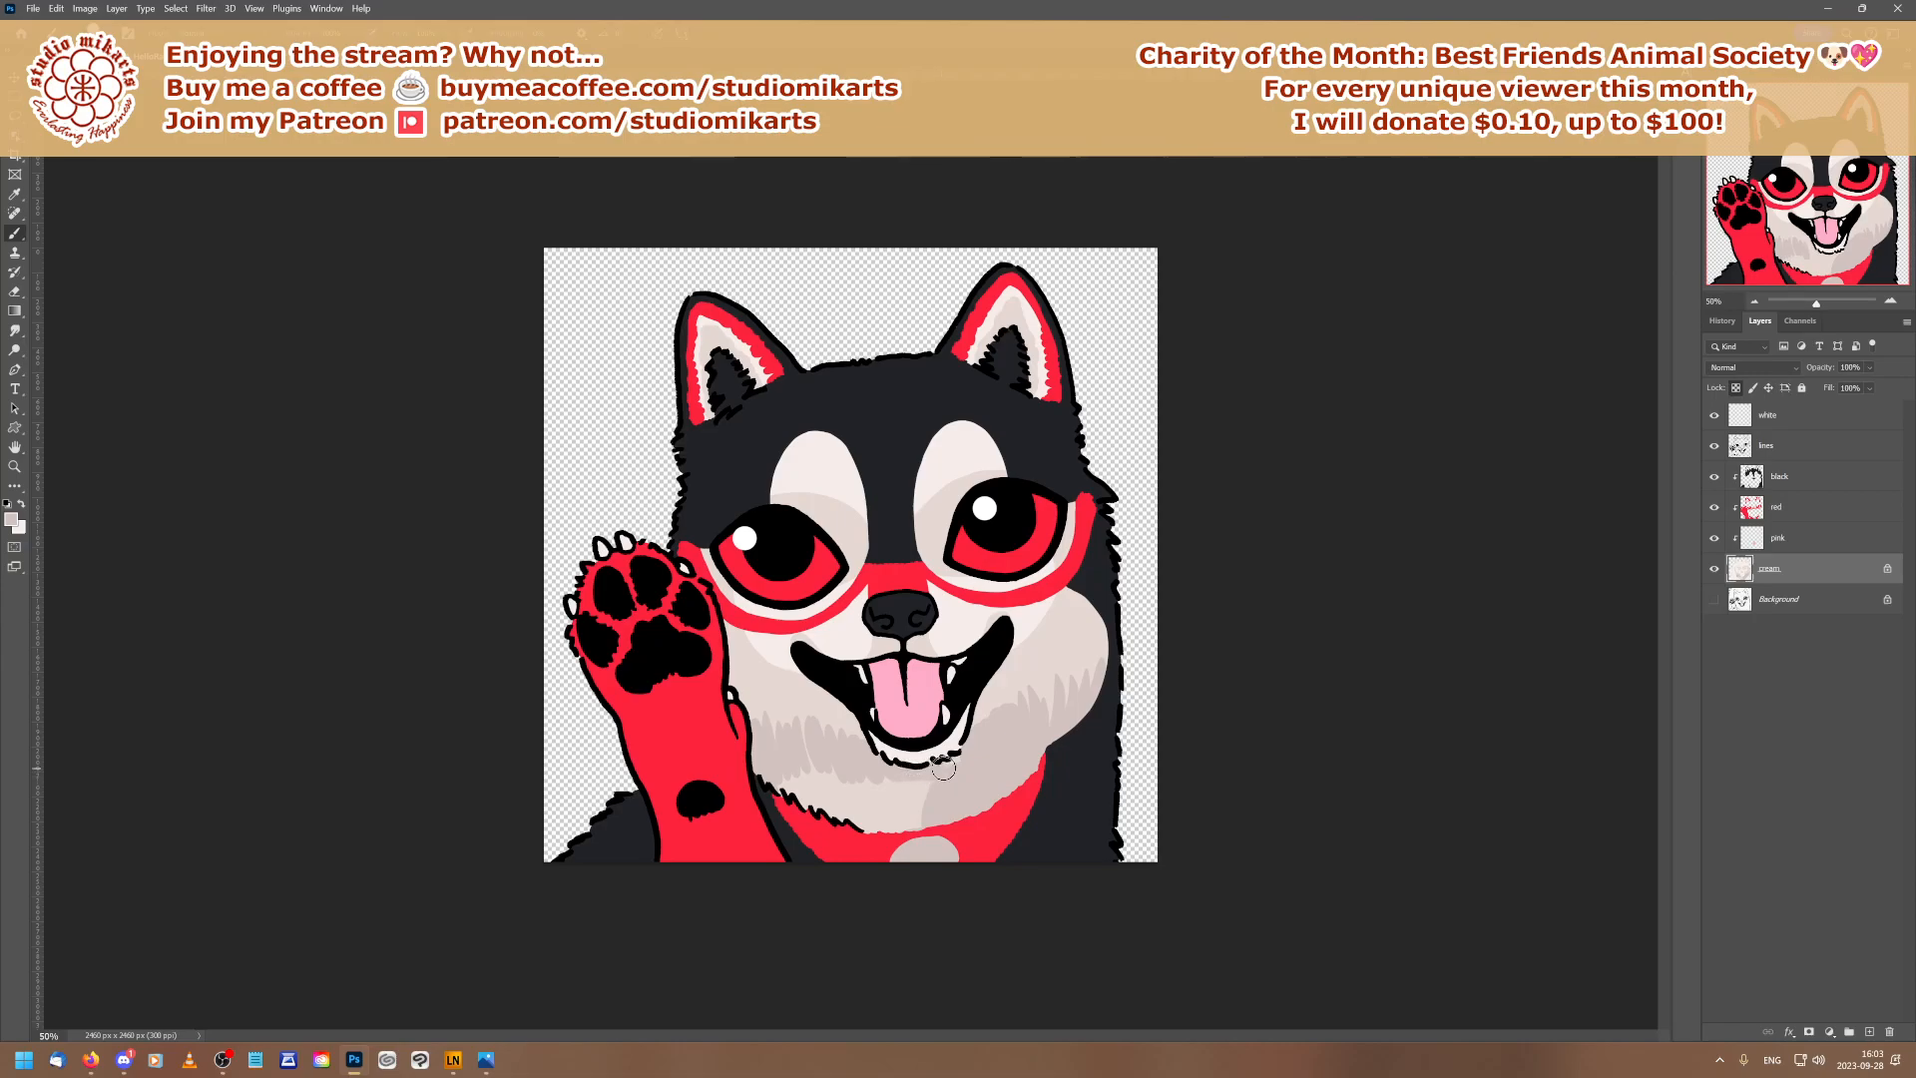
mouse_move(959, 763)
left_mouse_down()
mouse_move(912, 790)
mouse_move(910, 815)
mouse_move(813, 773)
mouse_move(823, 789)
mouse_move(780, 783)
mouse_move(955, 856)
left_mouse_up()
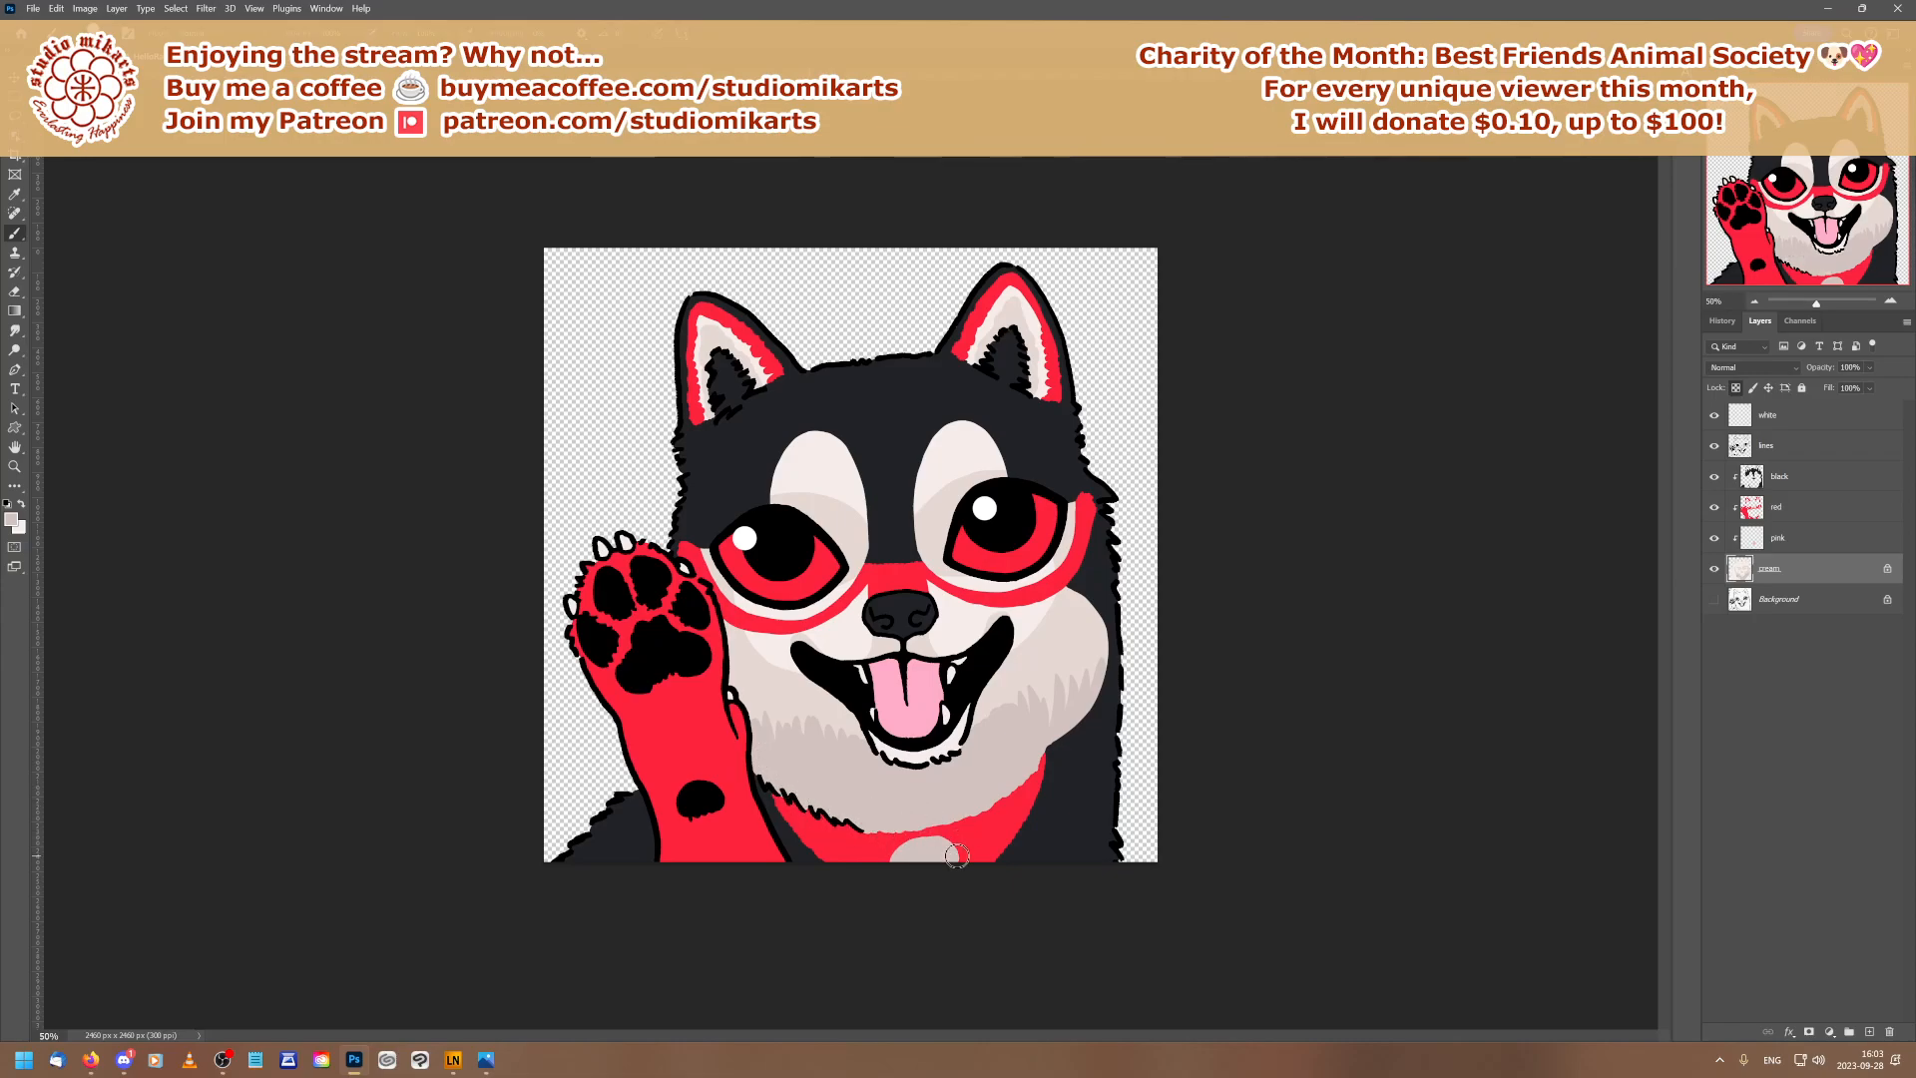
Sample the mid-tone from the right-hand cheek, and refine the furry edge of the dark shadow on the cheeks with both shadow tones
left_click(21, 504)
left_click(11, 517)
left_click(1071, 624)
left_click(1558, 678)
mouse_move(980, 696)
left_mouse_down()
mouse_move(982, 743)
mouse_move(1007, 687)
mouse_move(1011, 717)
mouse_move(1027, 681)
mouse_move(1034, 709)
mouse_move(1047, 667)
mouse_move(1054, 699)
mouse_move(1057, 656)
mouse_move(1062, 704)
mouse_move(1065, 651)
mouse_move(1070, 681)
mouse_move(1076, 648)
mouse_move(1080, 696)
left_mouse_up()
left_click_drag(1088, 650, 1093, 678)
mouse_move(847, 718)
left_mouse_down()
mouse_move(861, 743)
mouse_move(803, 728)
left_mouse_up()
mouse_move(784, 706)
left_mouse_down()
mouse_move(797, 736)
mouse_move(761, 721)
left_mouse_up()
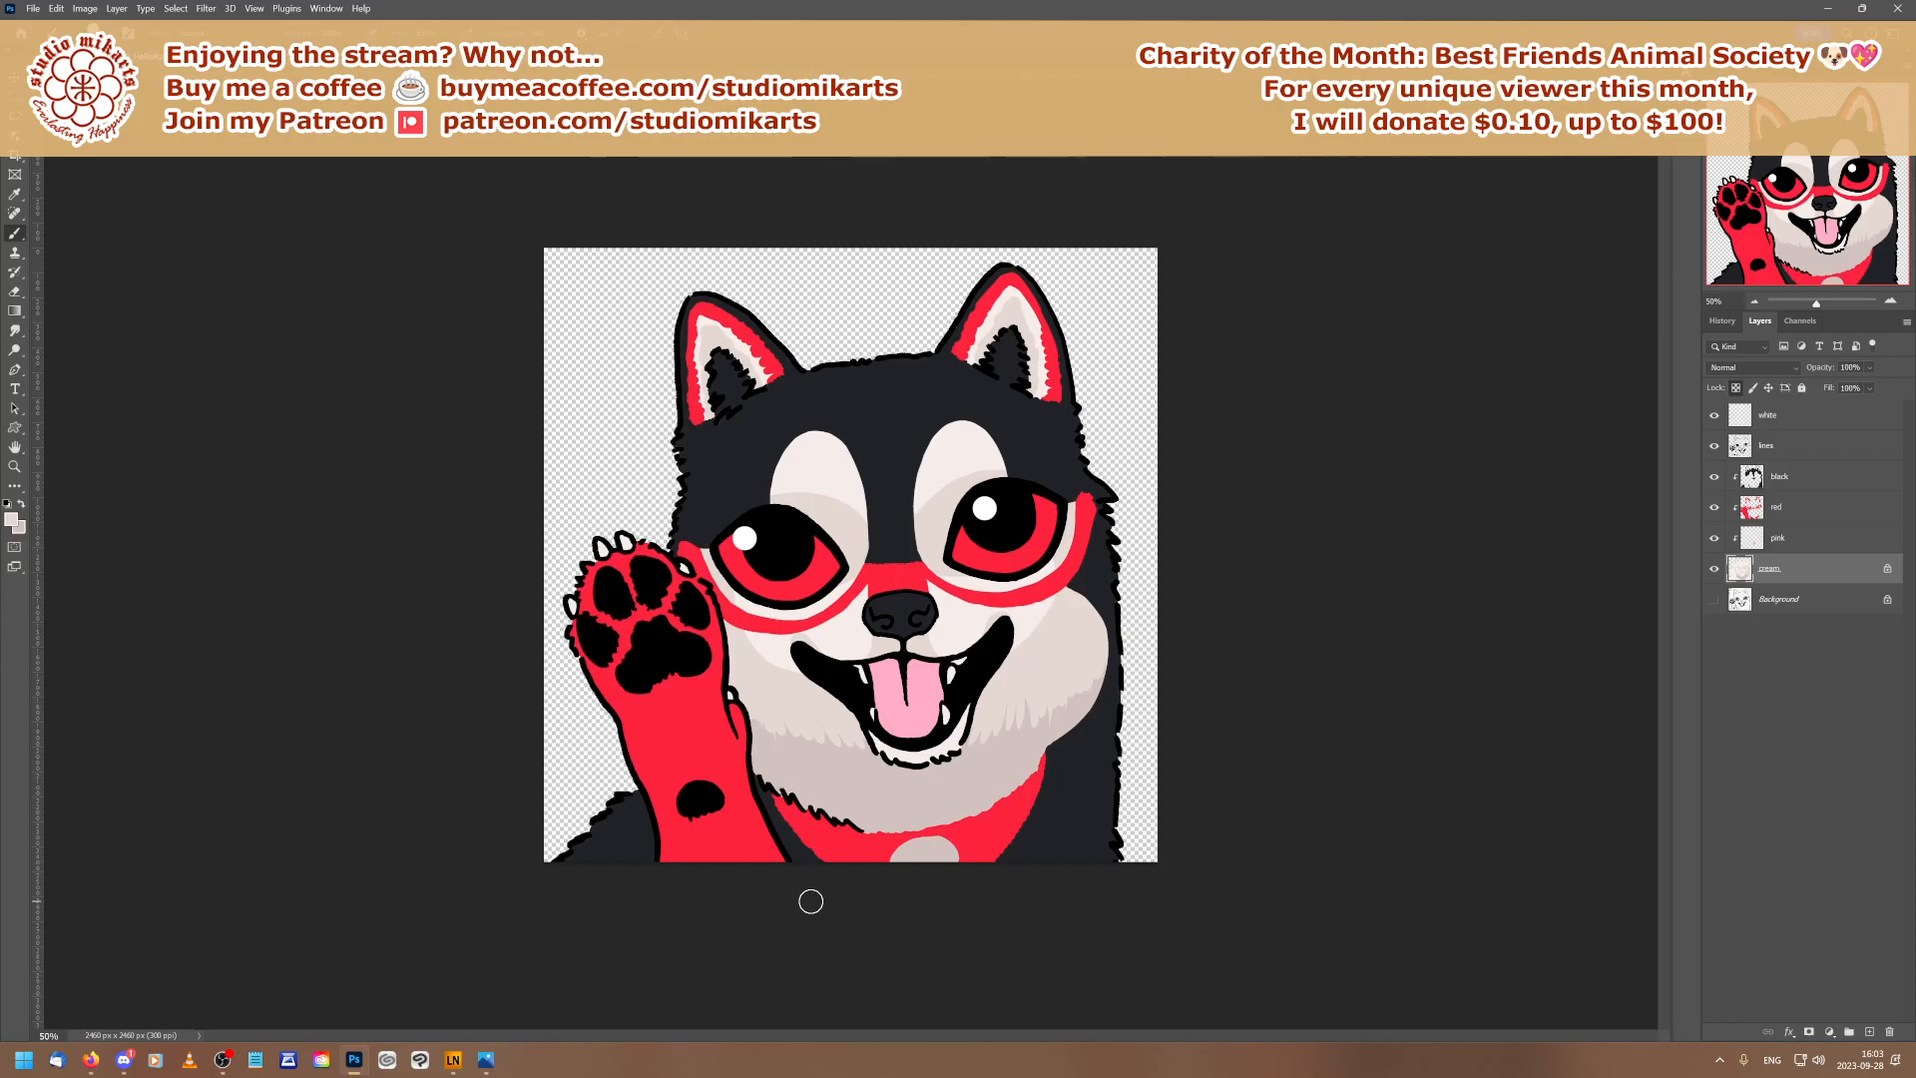
left_click(22, 504)
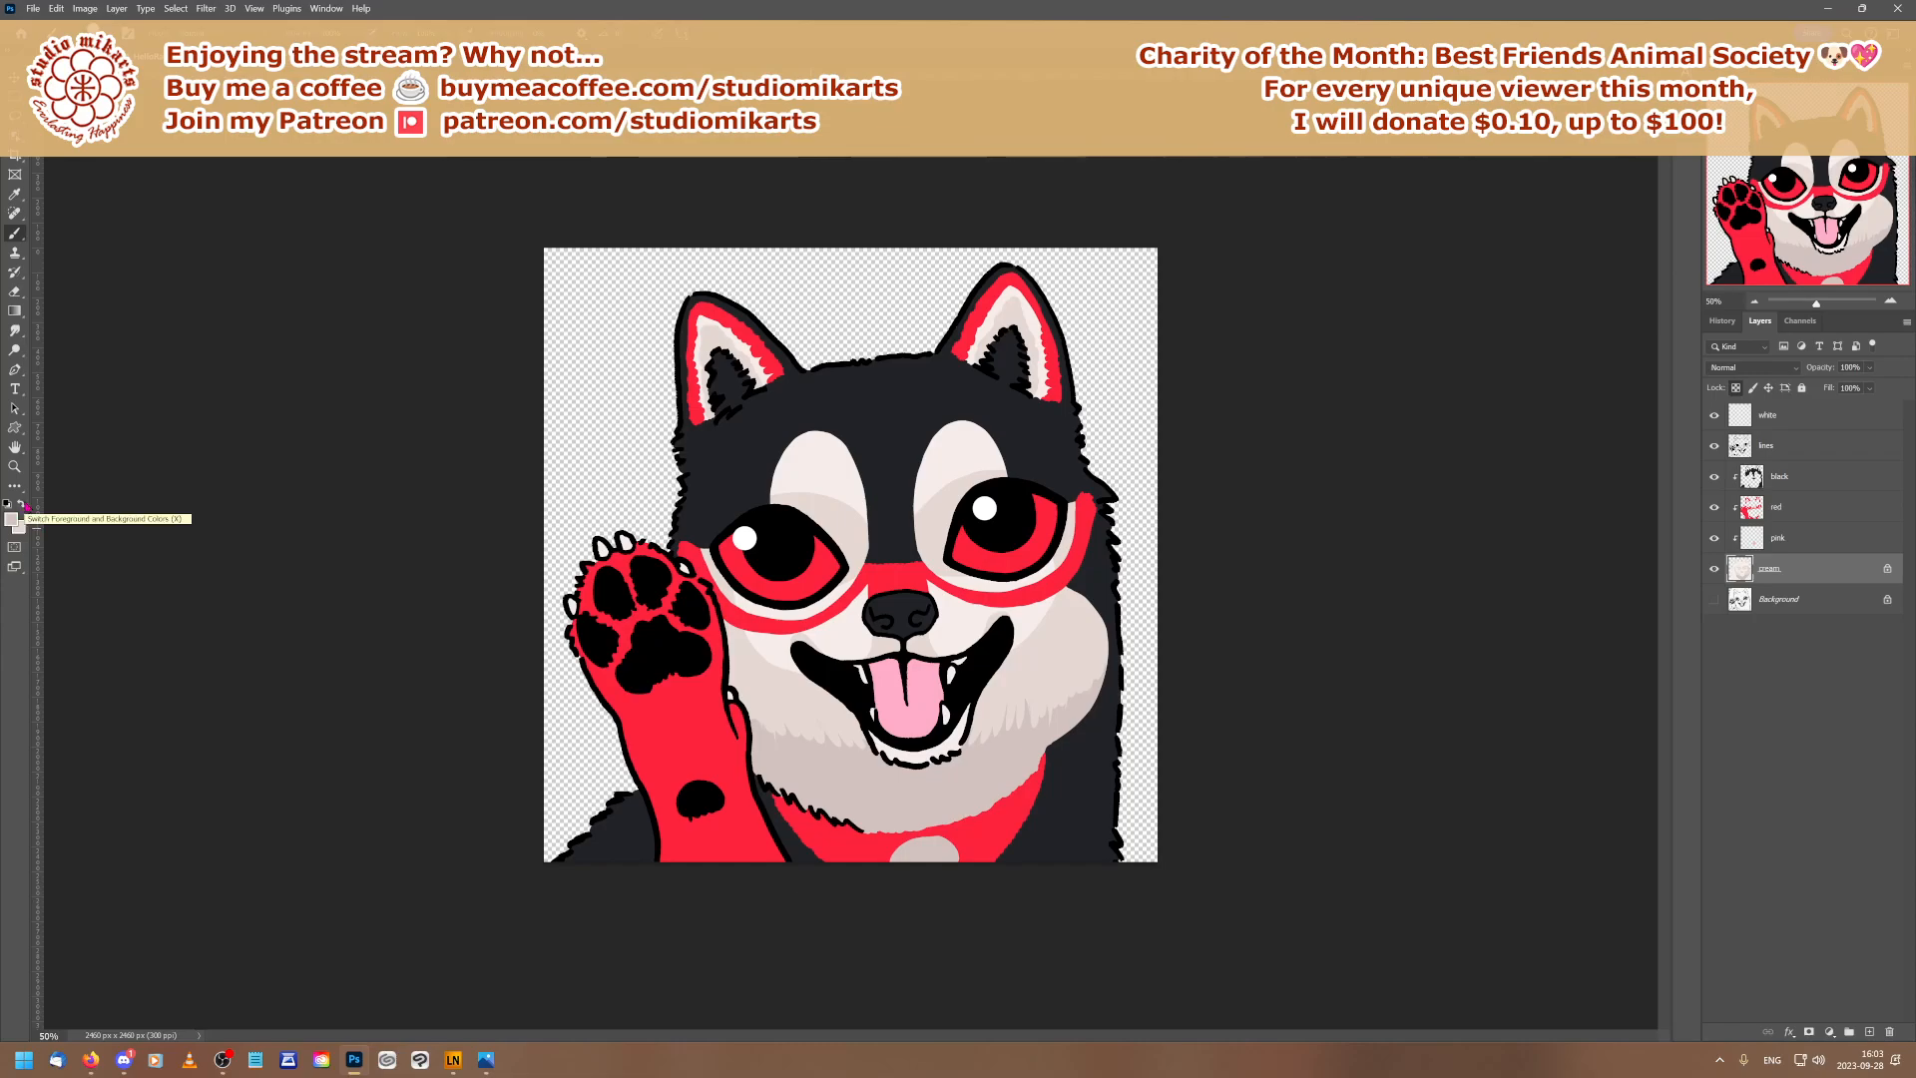
mouse_move(983, 728)
left_mouse_down()
mouse_move(1010, 701)
mouse_move(1009, 740)
mouse_move(1034, 701)
mouse_move(1034, 739)
mouse_move(1064, 682)
mouse_move(1076, 706)
mouse_move(1101, 663)
left_mouse_up()
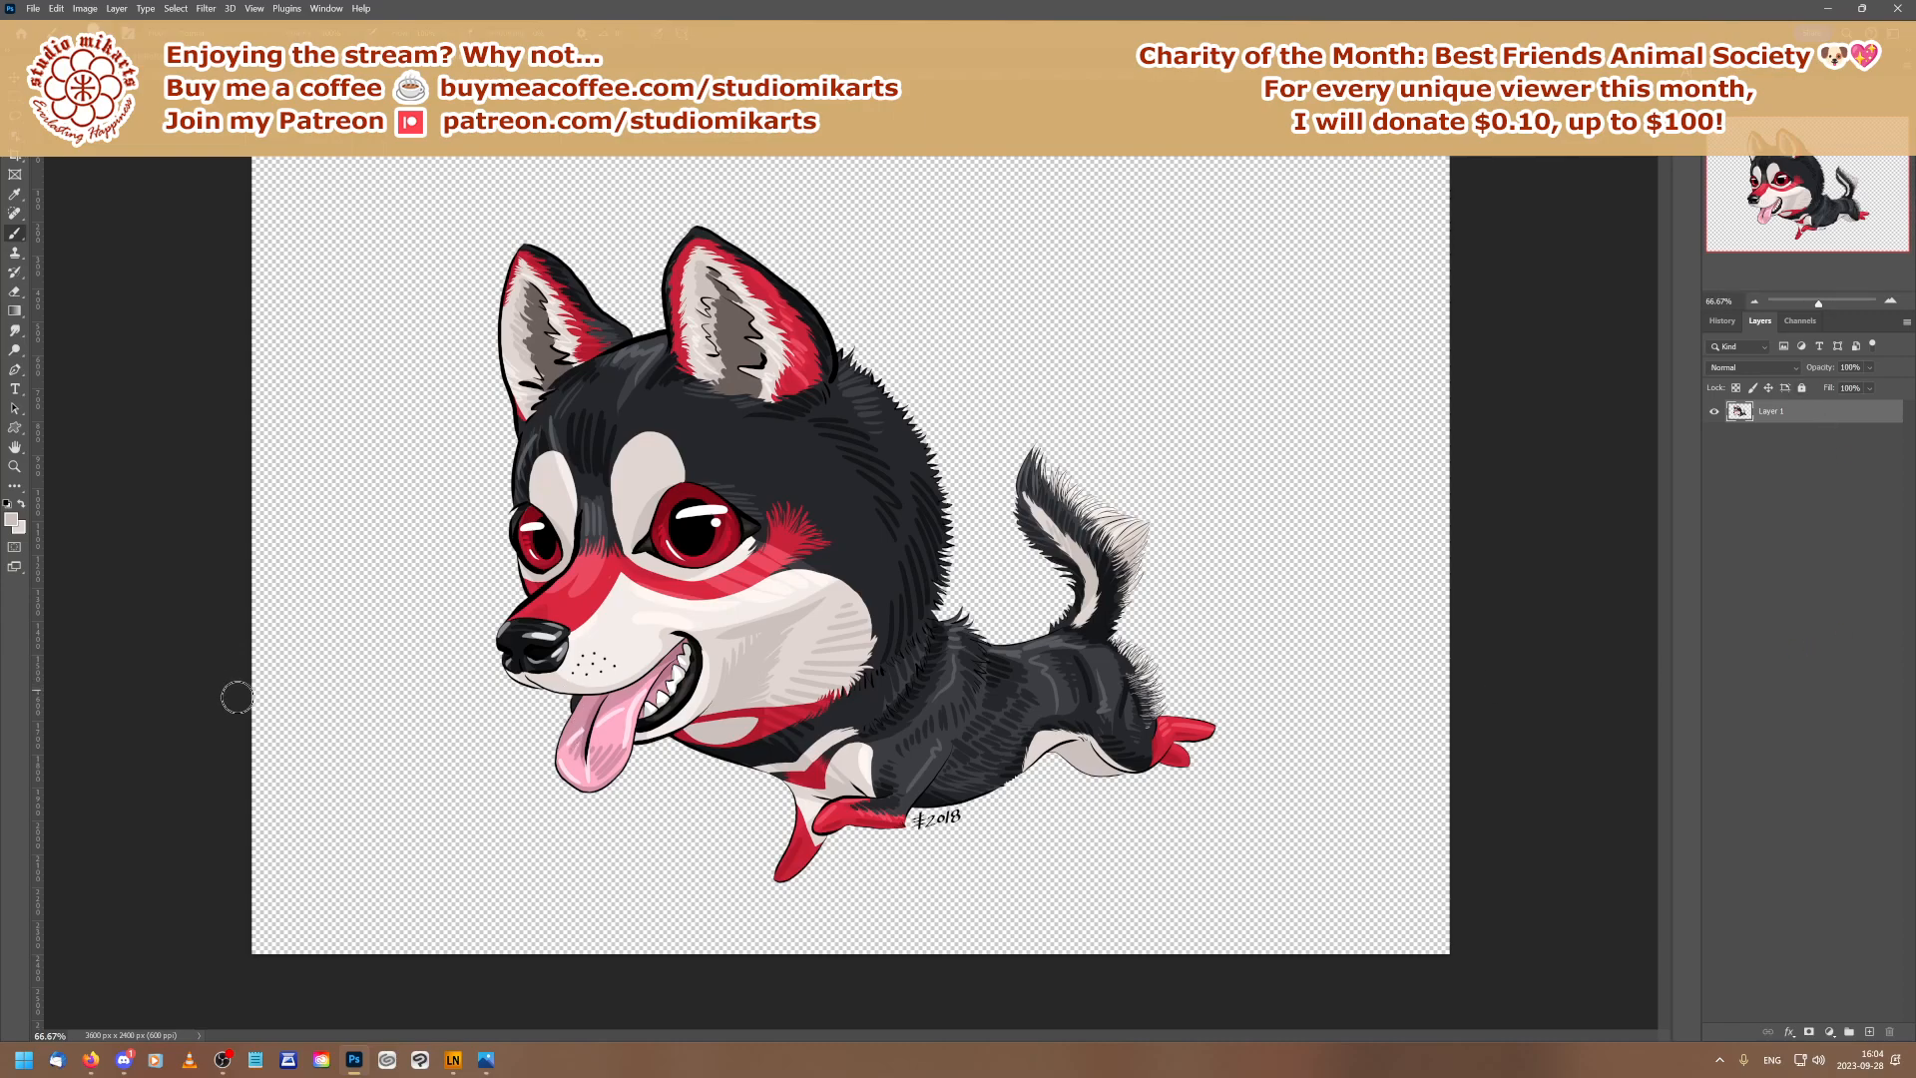
Sample the pale cream highlight colour fff6f2 from the running dog's muzzle as the foreground colour
left_click(12, 518)
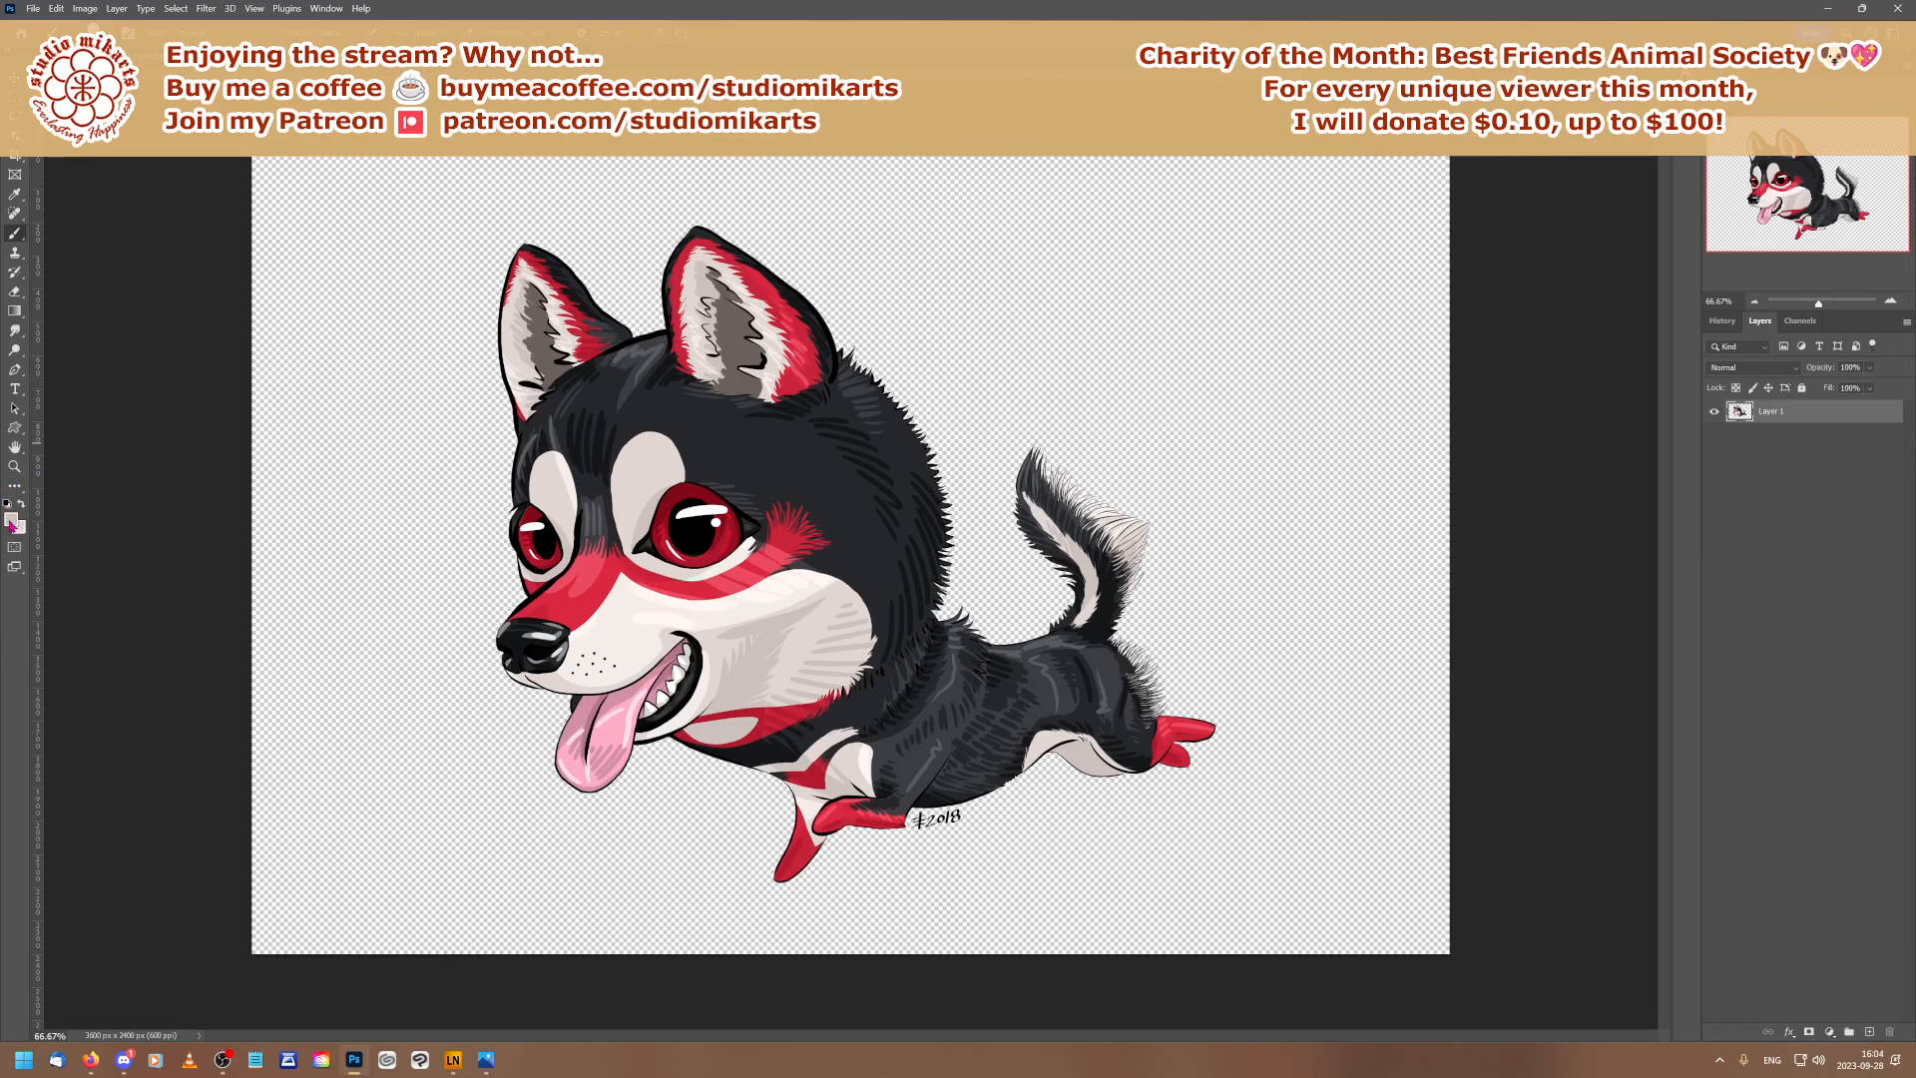
left_click(668, 615)
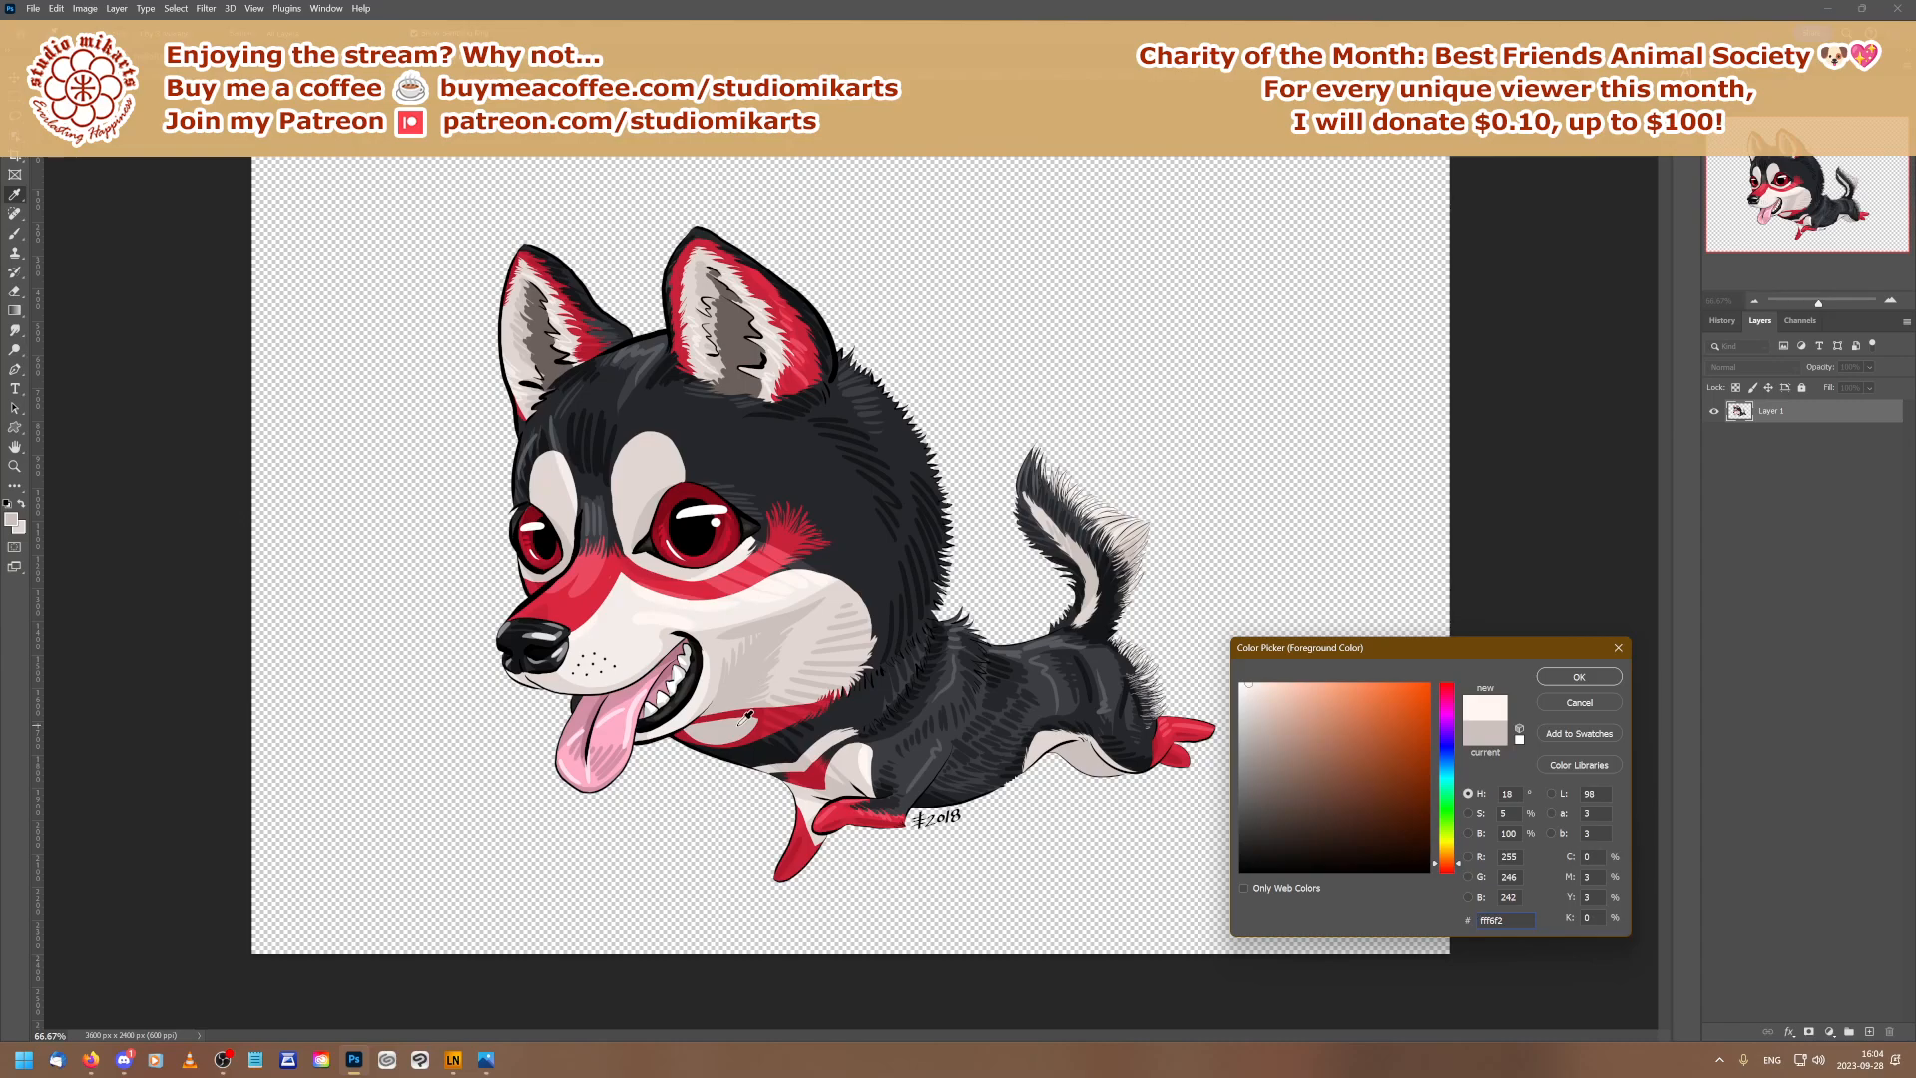
left_click(1564, 678)
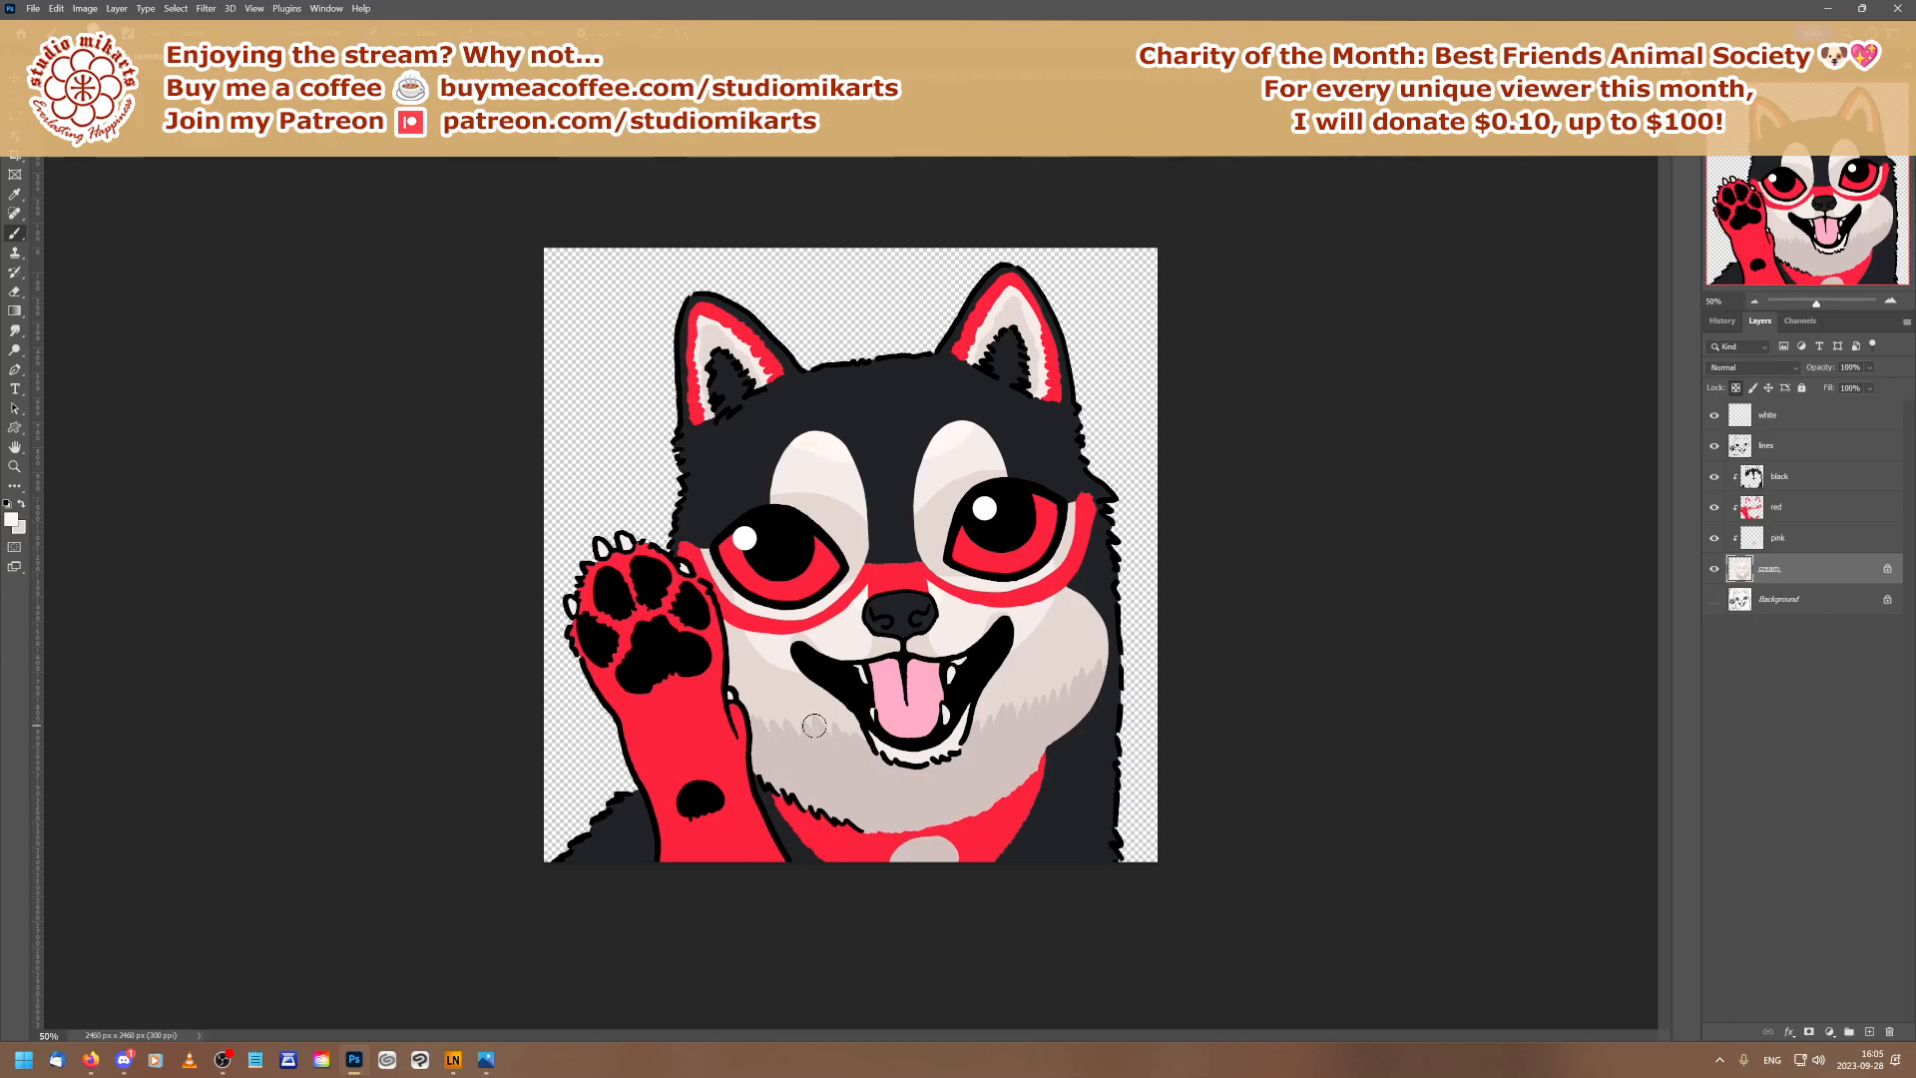
On the pink layer, lock transparent pixels and shade the upper tongue with the darker pink d390a6 sampled from the running dog's tongue
left_click(1779, 539)
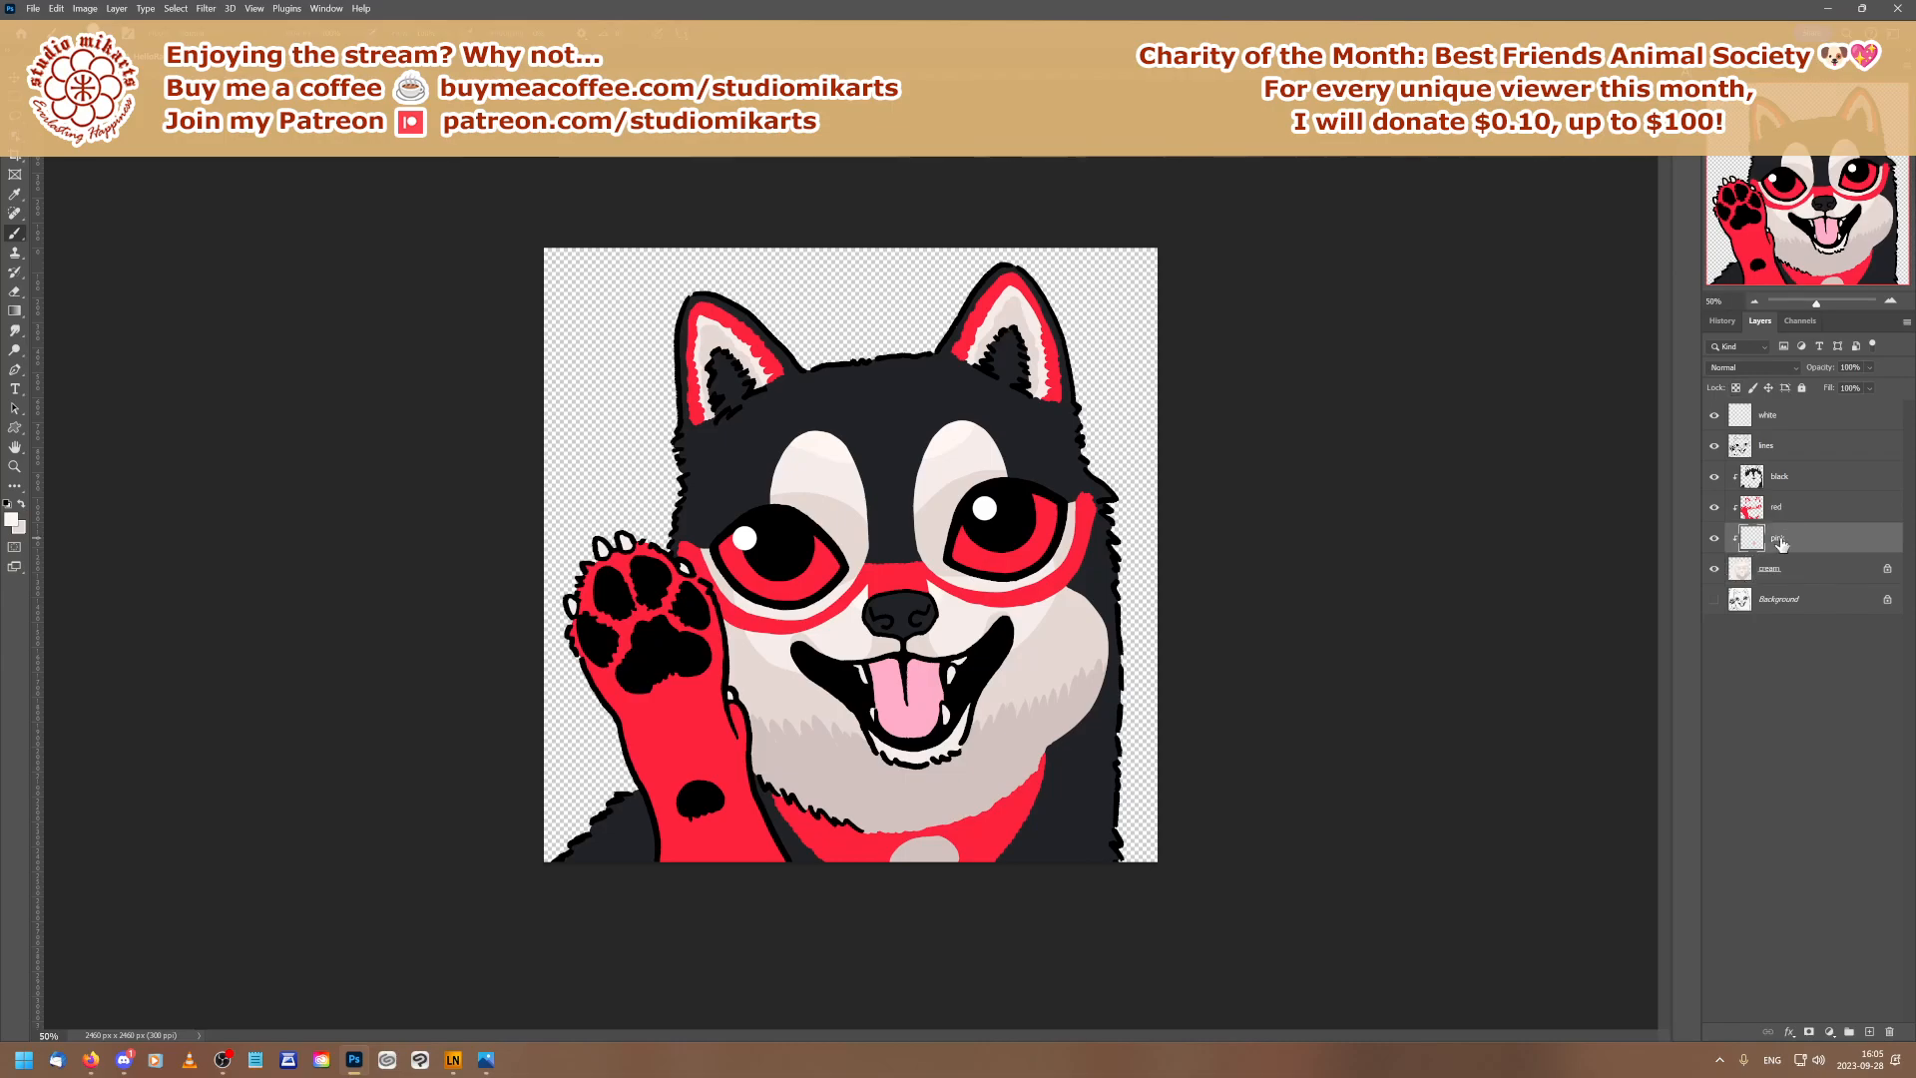
left_click(299, 57)
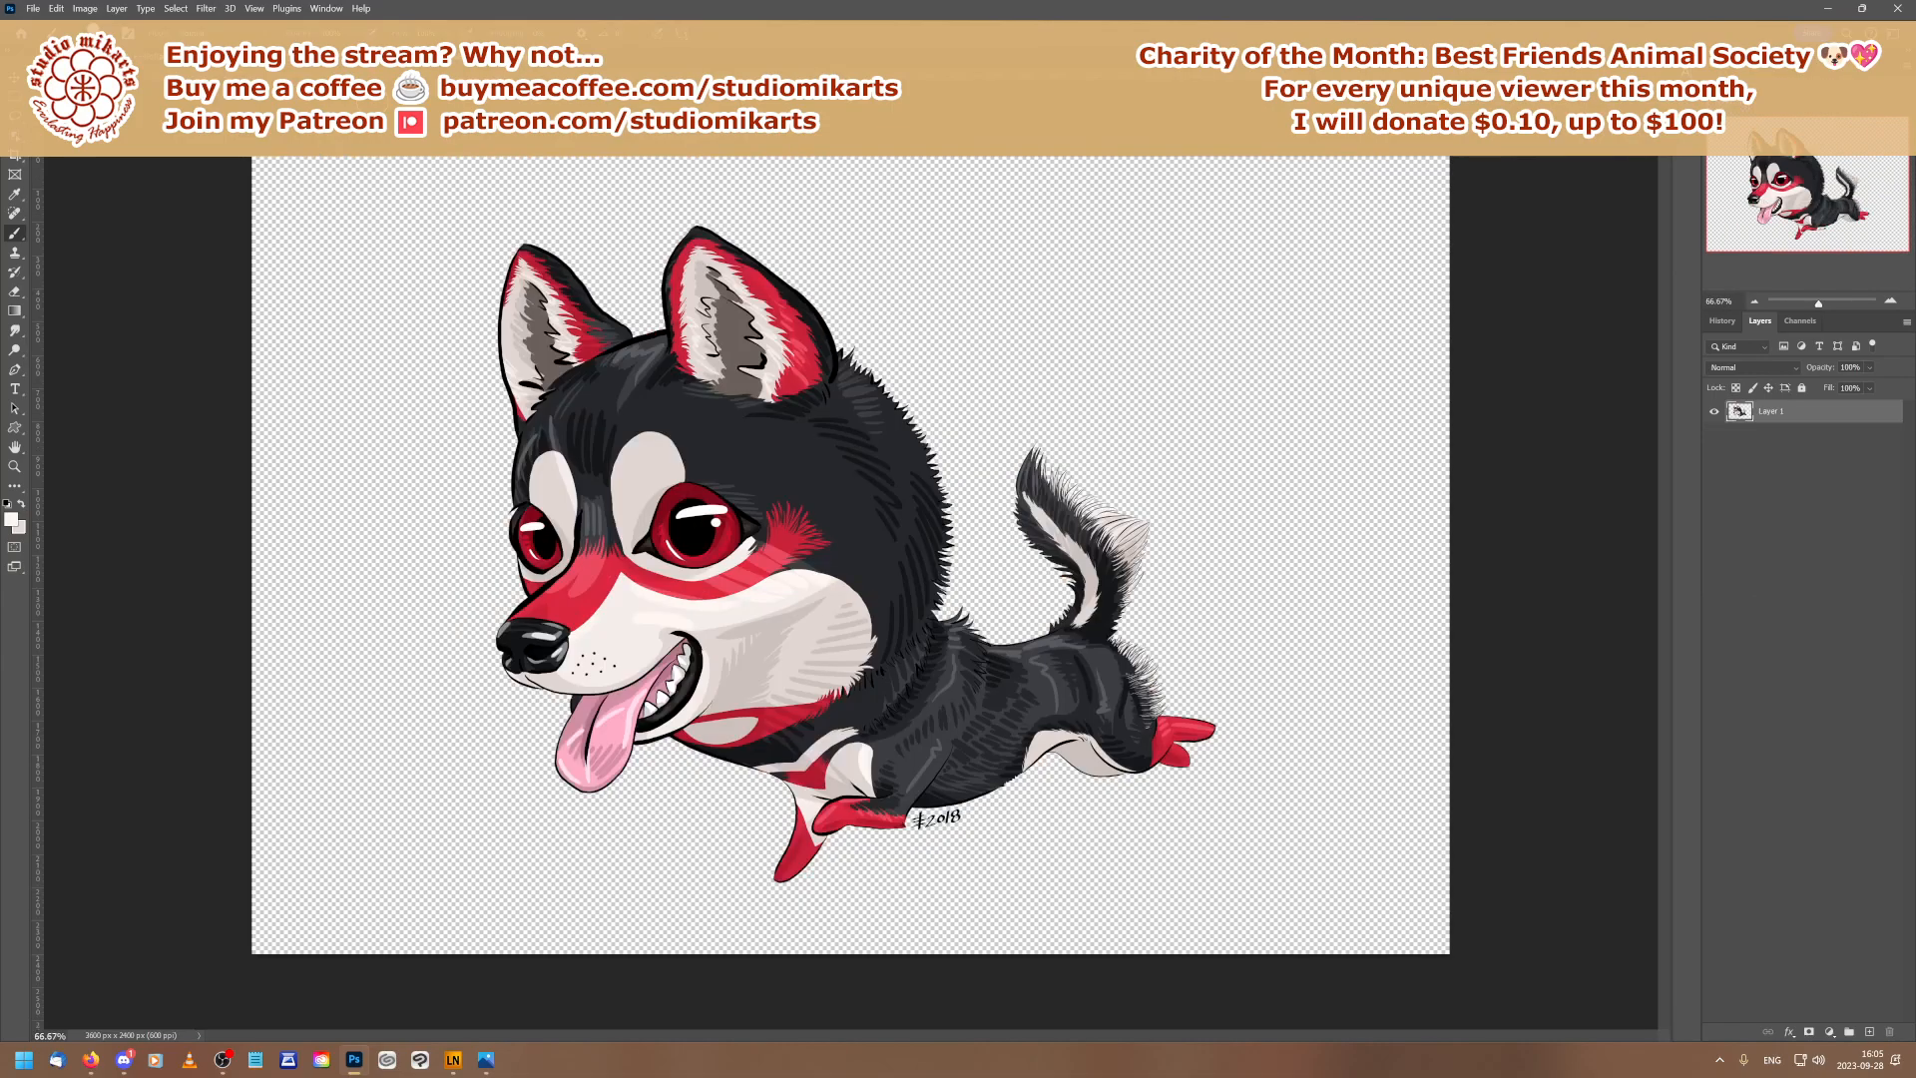
left_click(14, 521)
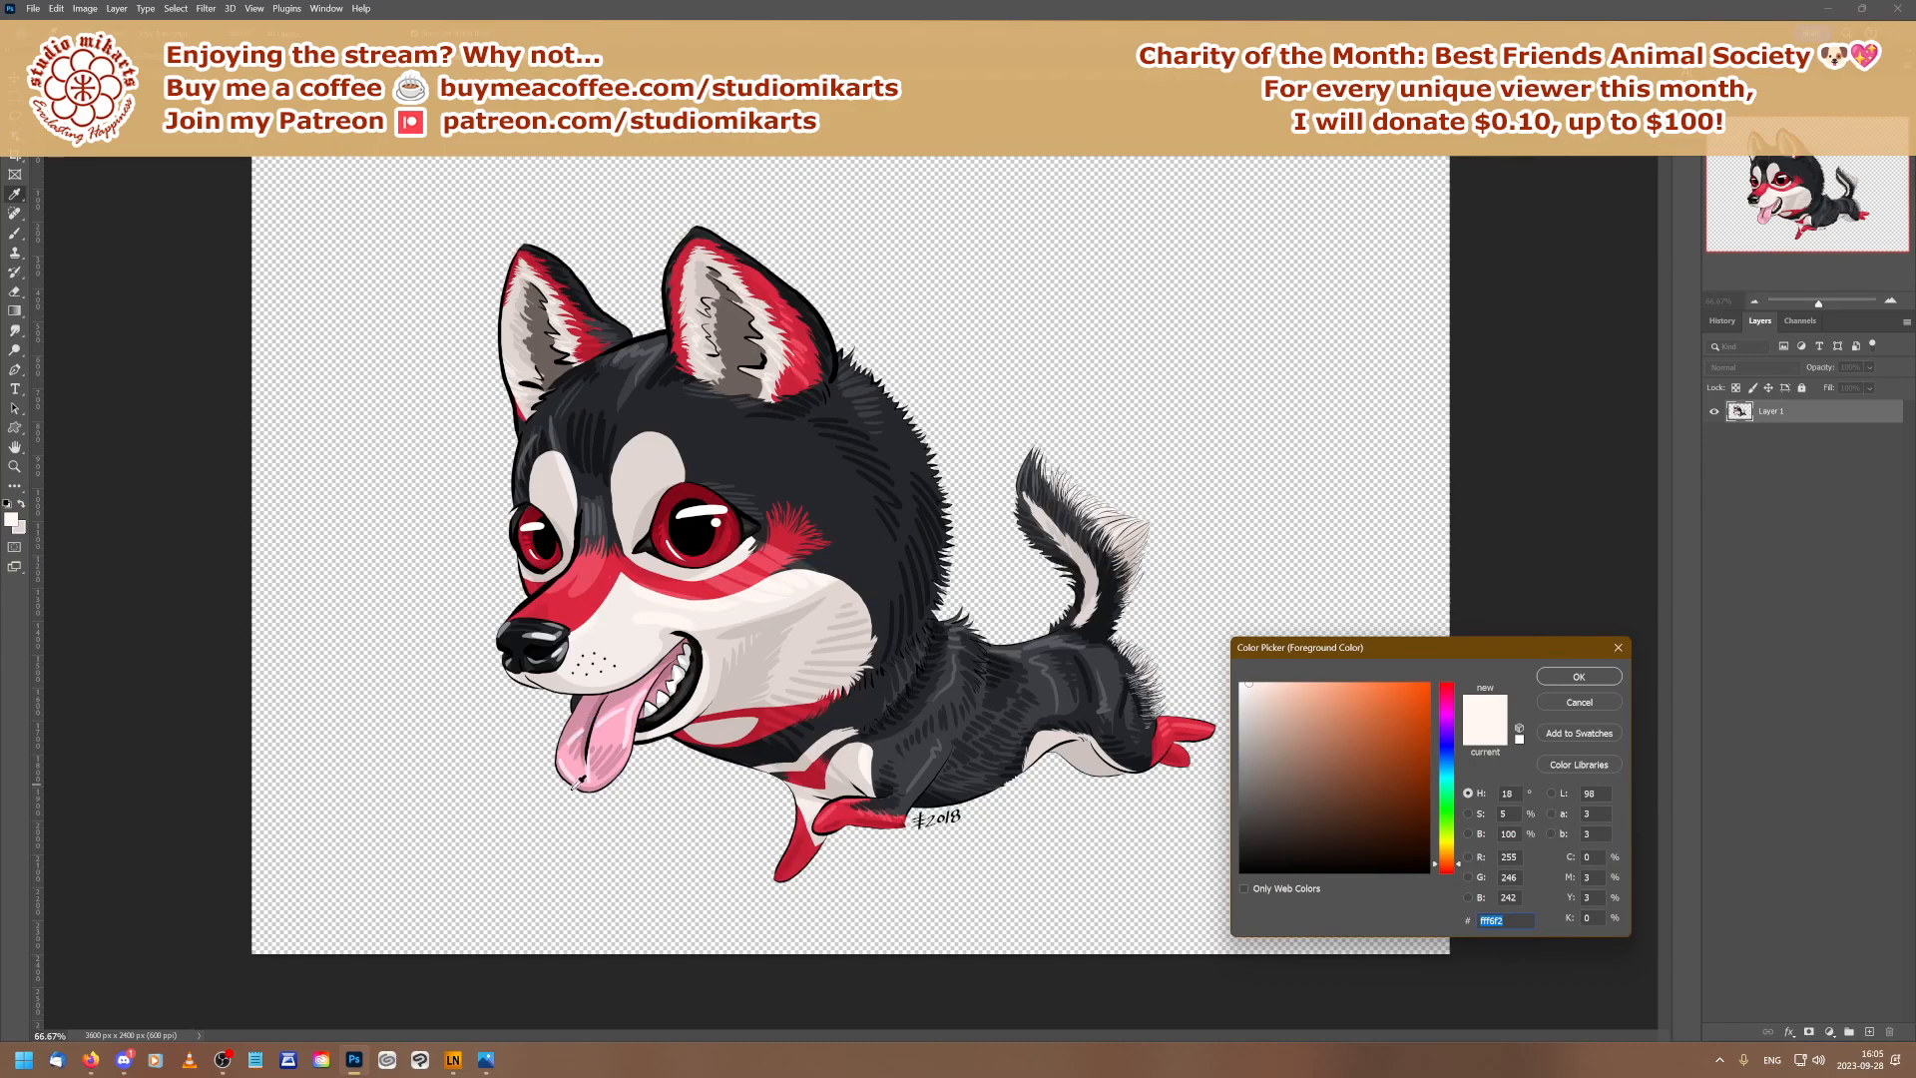
left_click(593, 706)
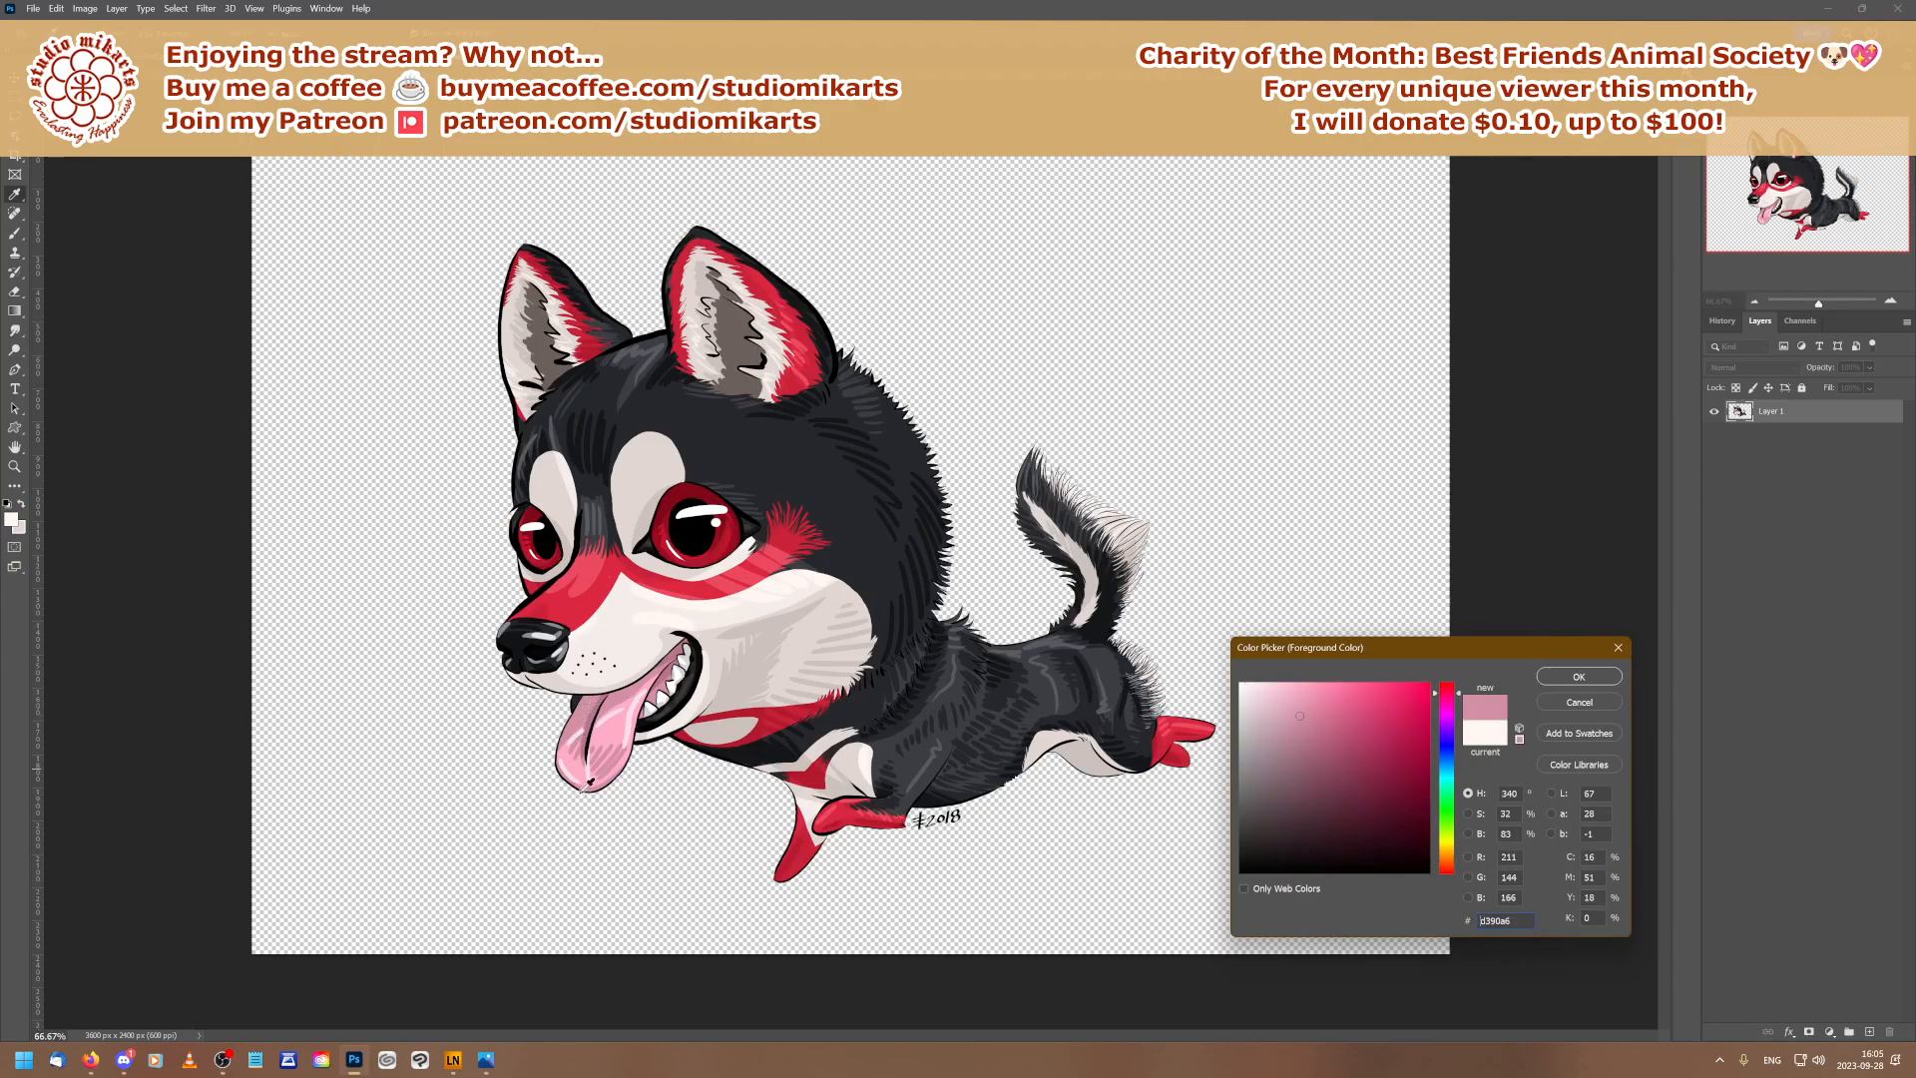
left_click(1554, 679)
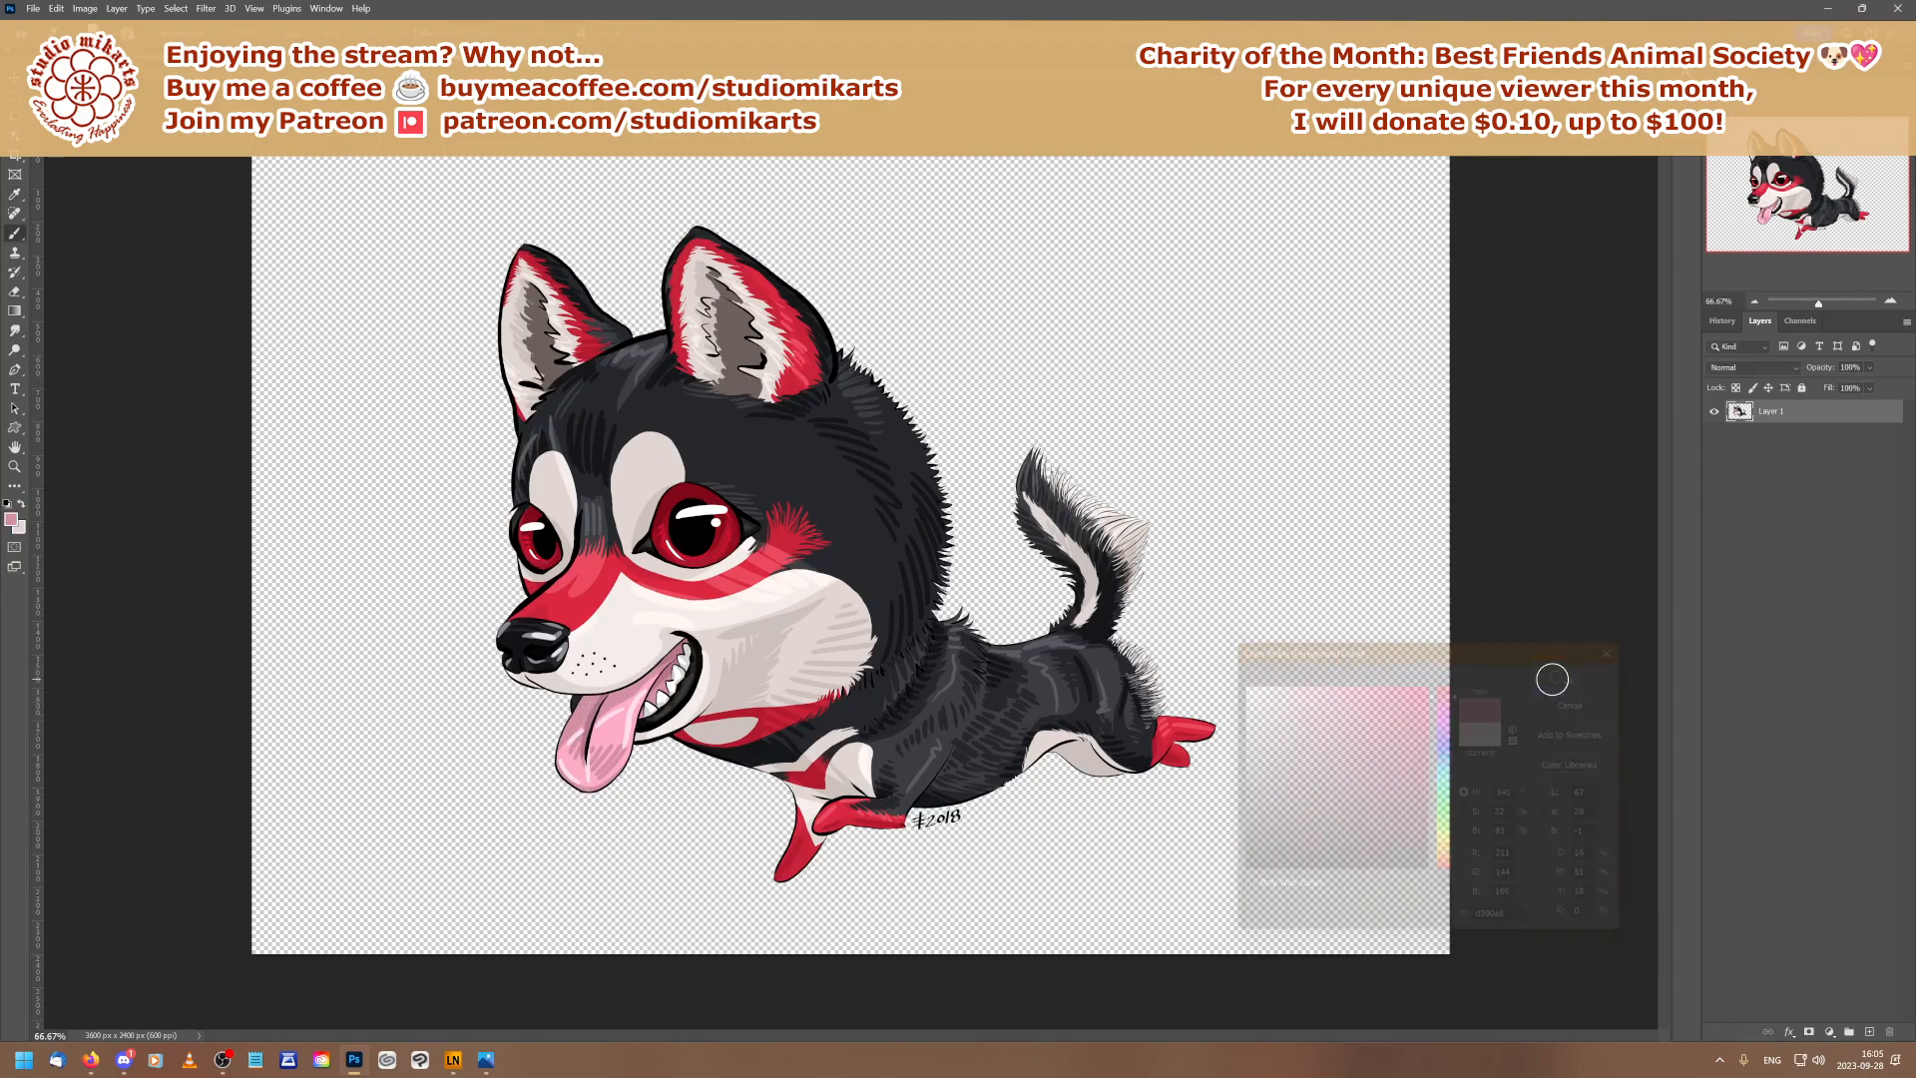
key("ctrl+Tab")
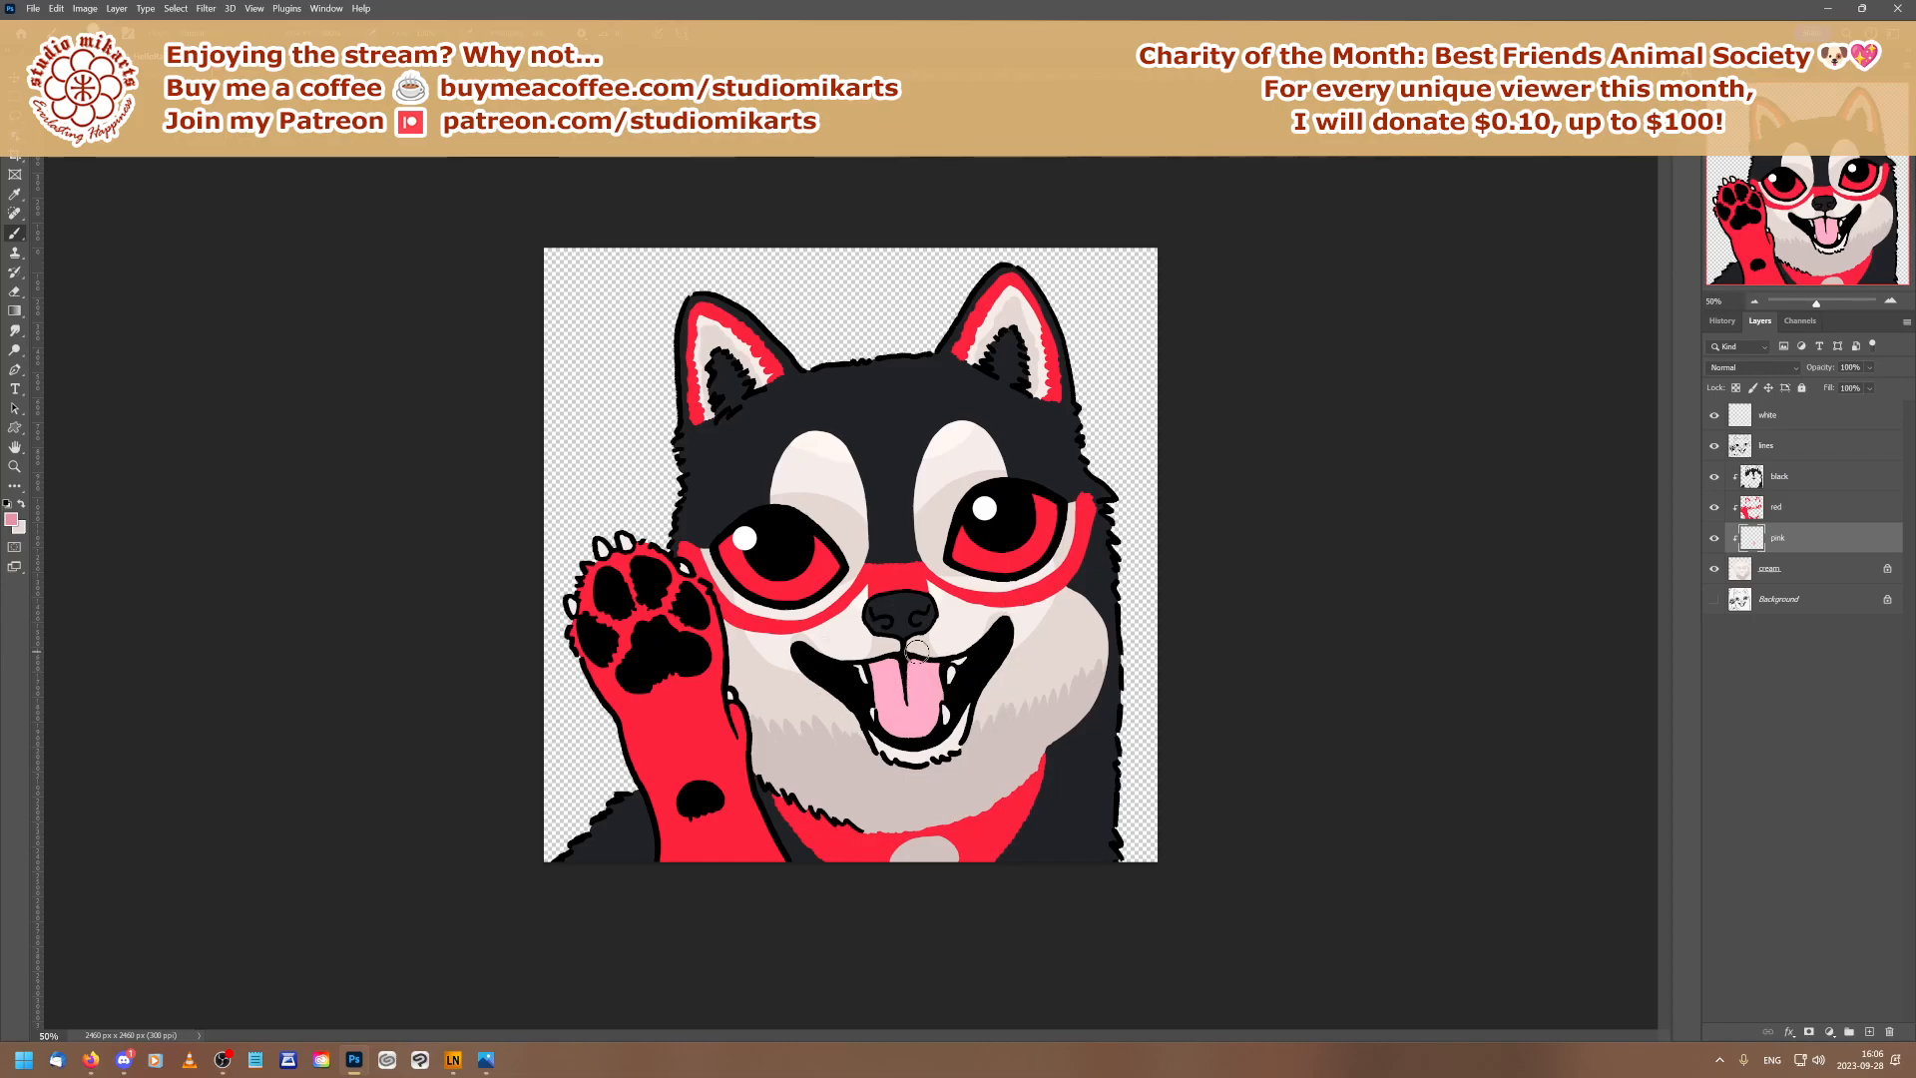
left_click(1737, 388)
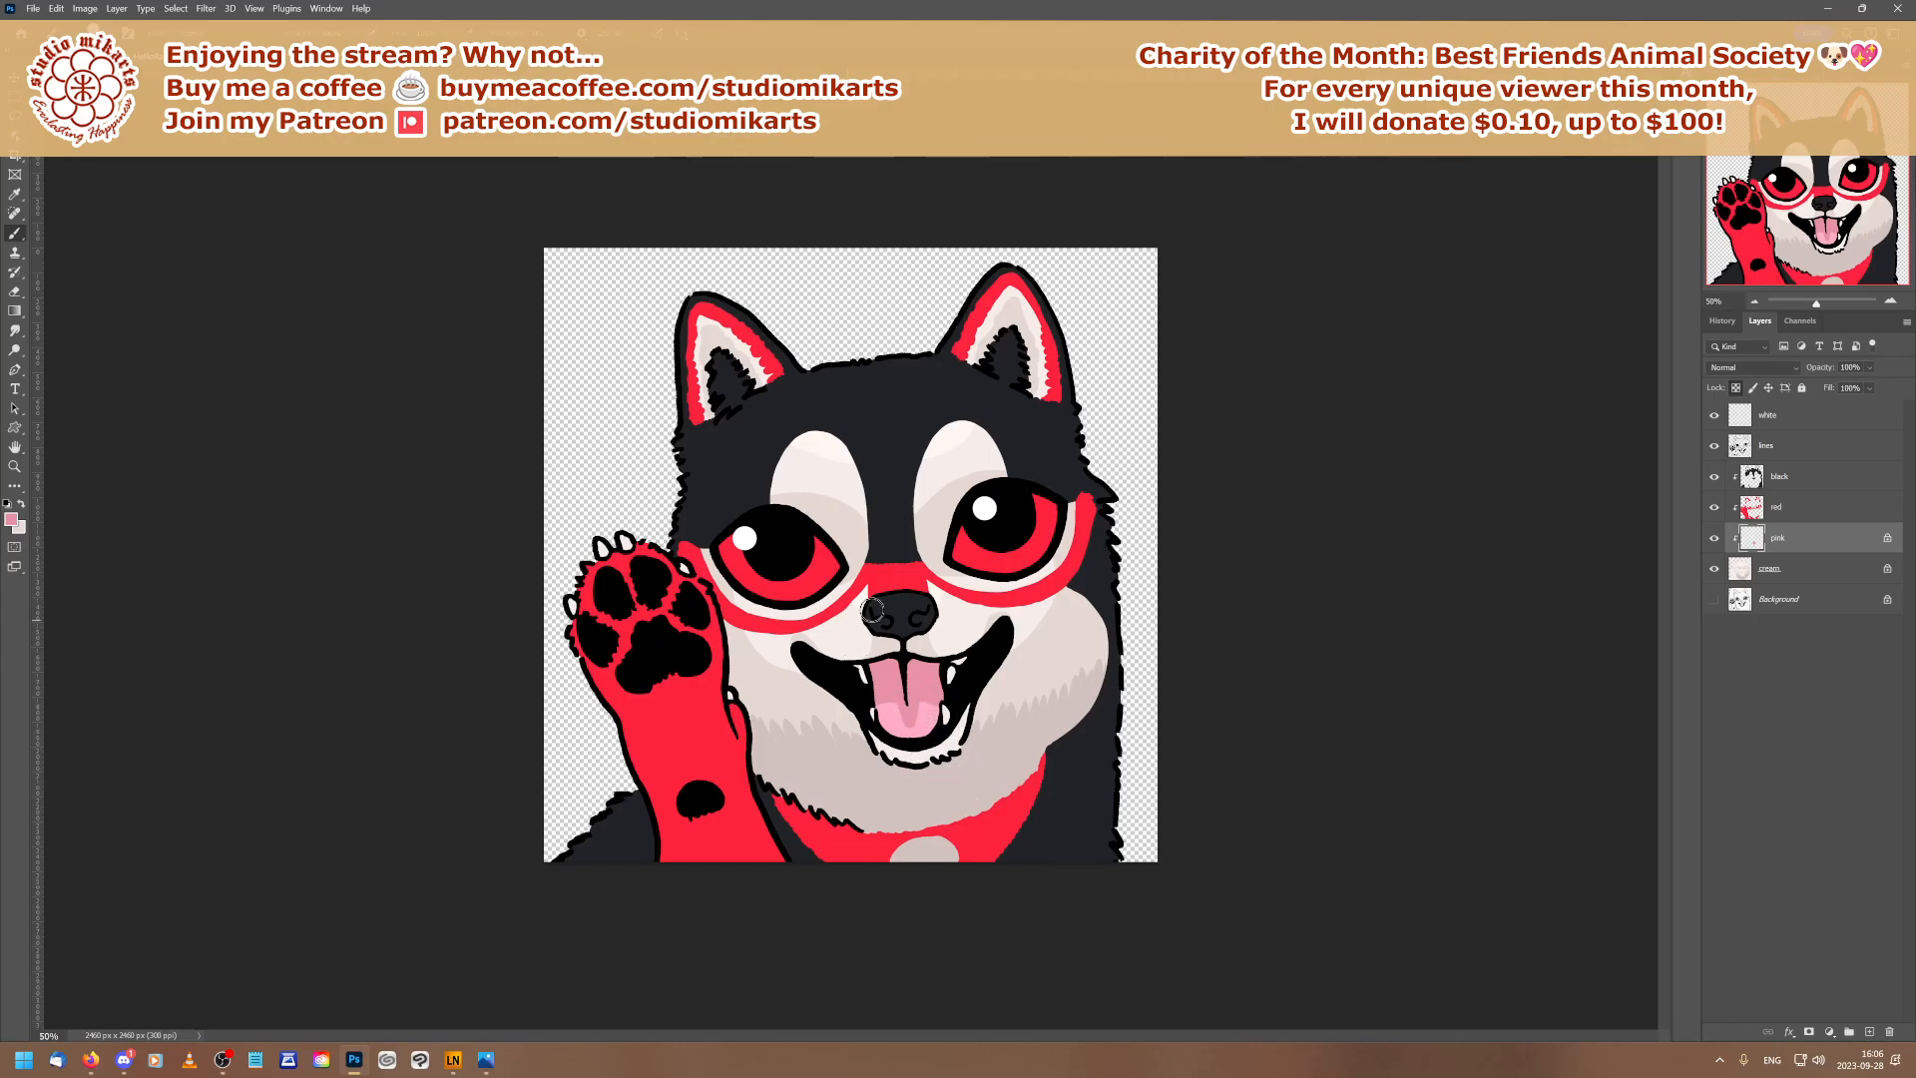
Sample the light pink ffacc7 from the waving dog's lower tongue as the foreground colour
left_click(11, 519)
left_click(945, 716)
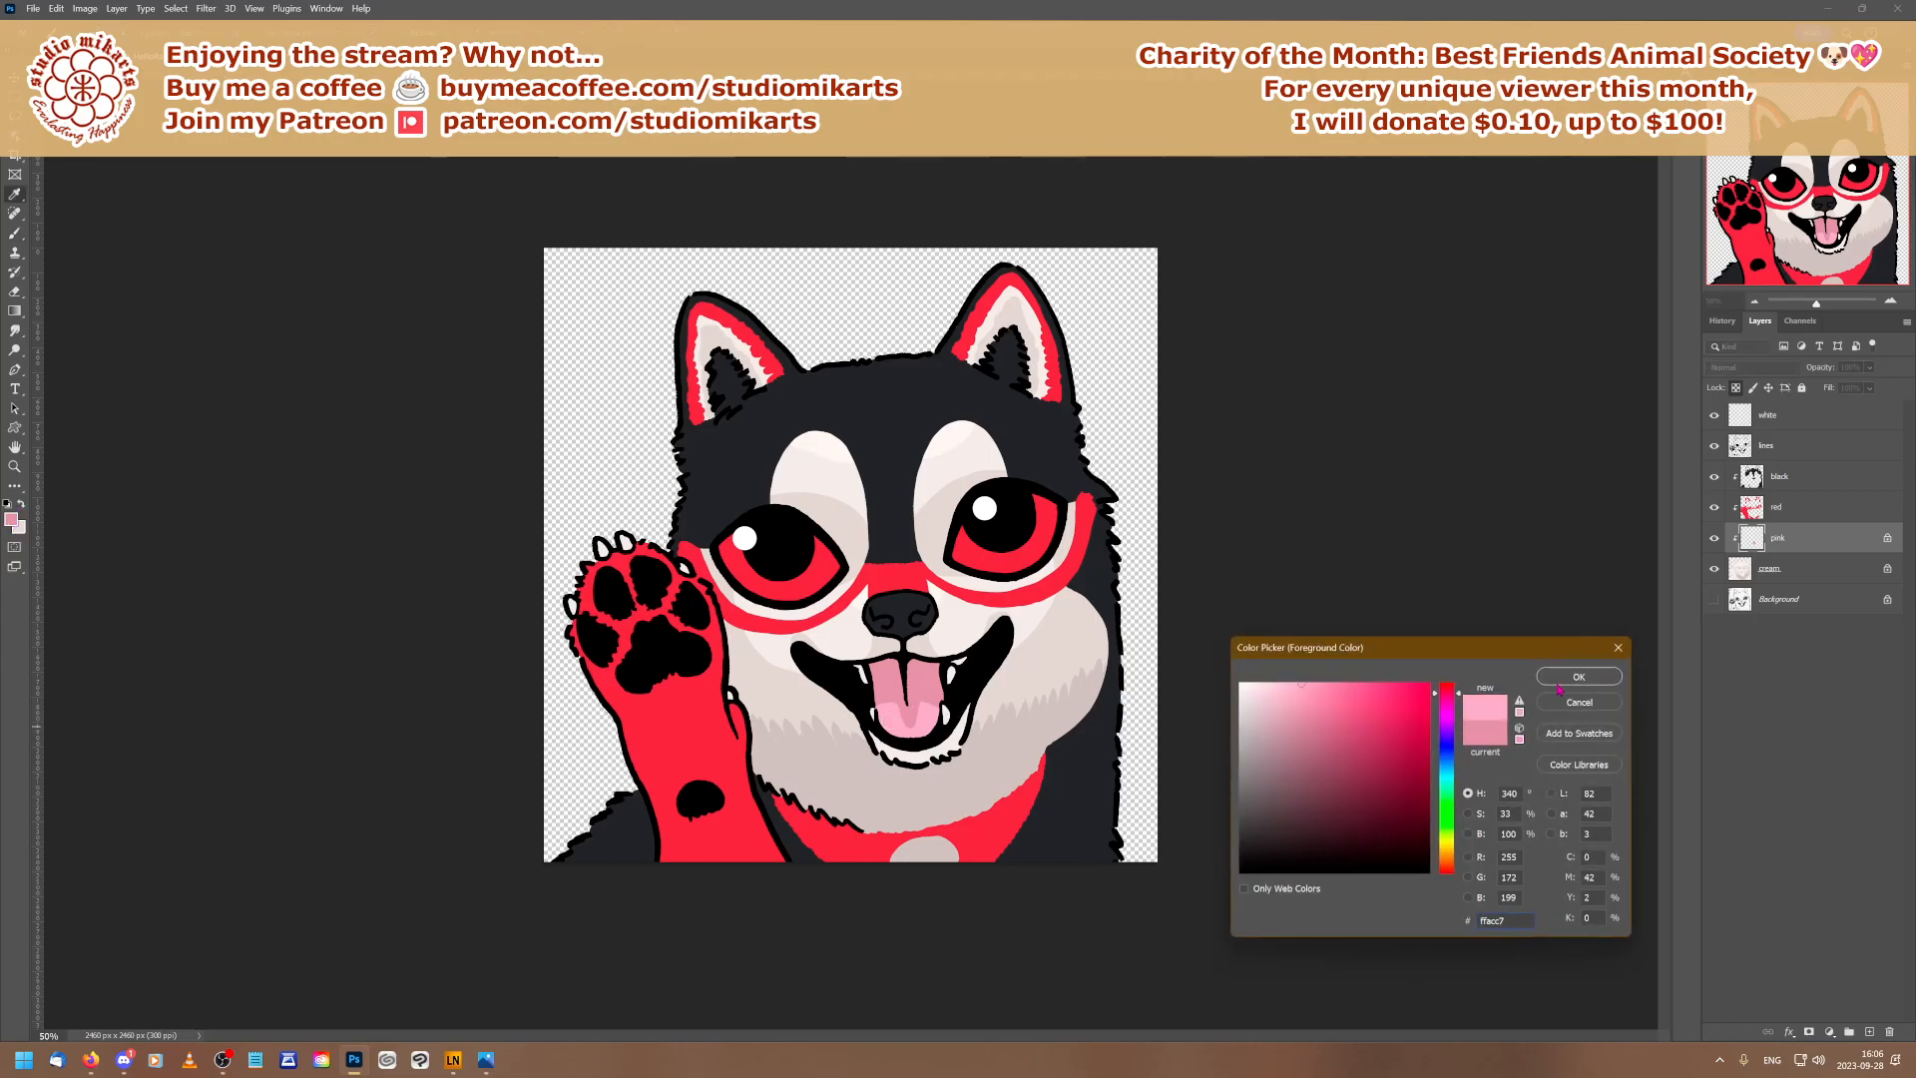
key("Return")
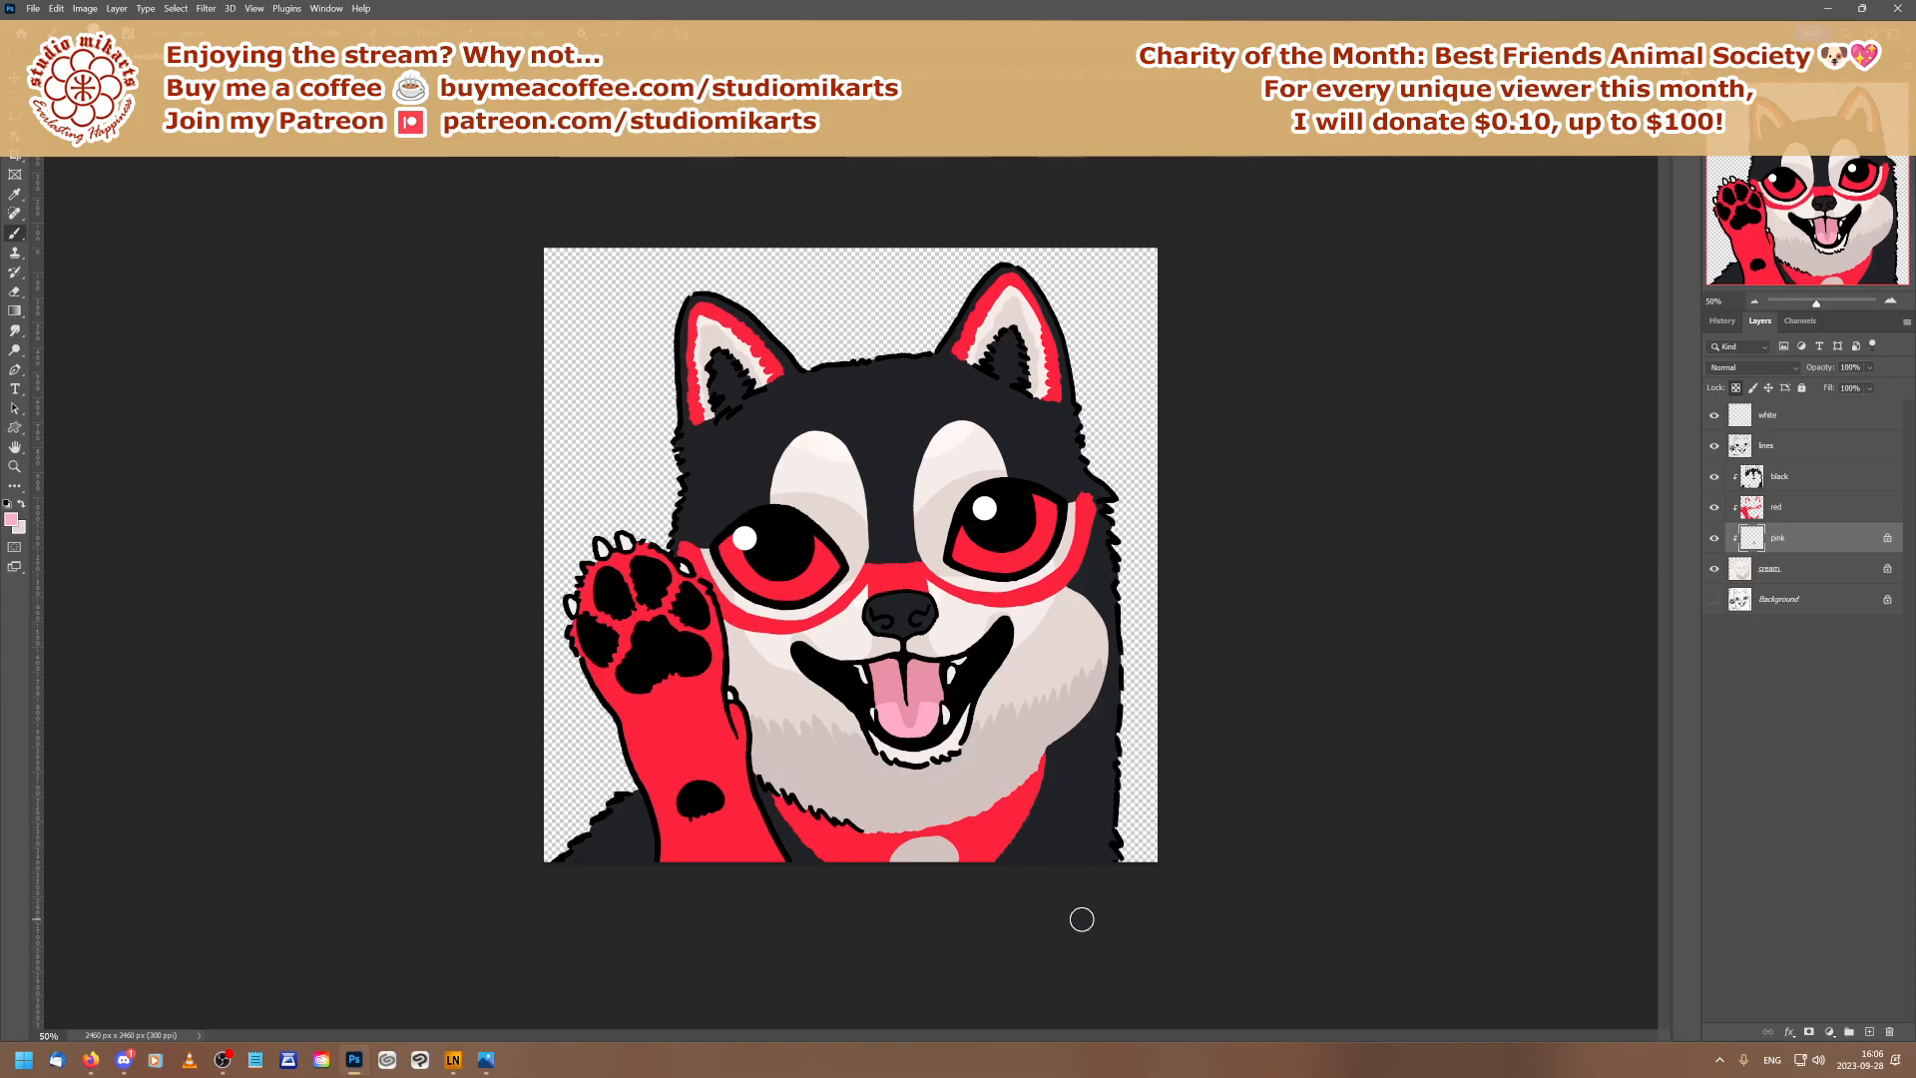
Sample the deep pink b7758b from the running dog's tongue and paint the central groove of the waving dog's tongue with it
key("ctrl+Tab")
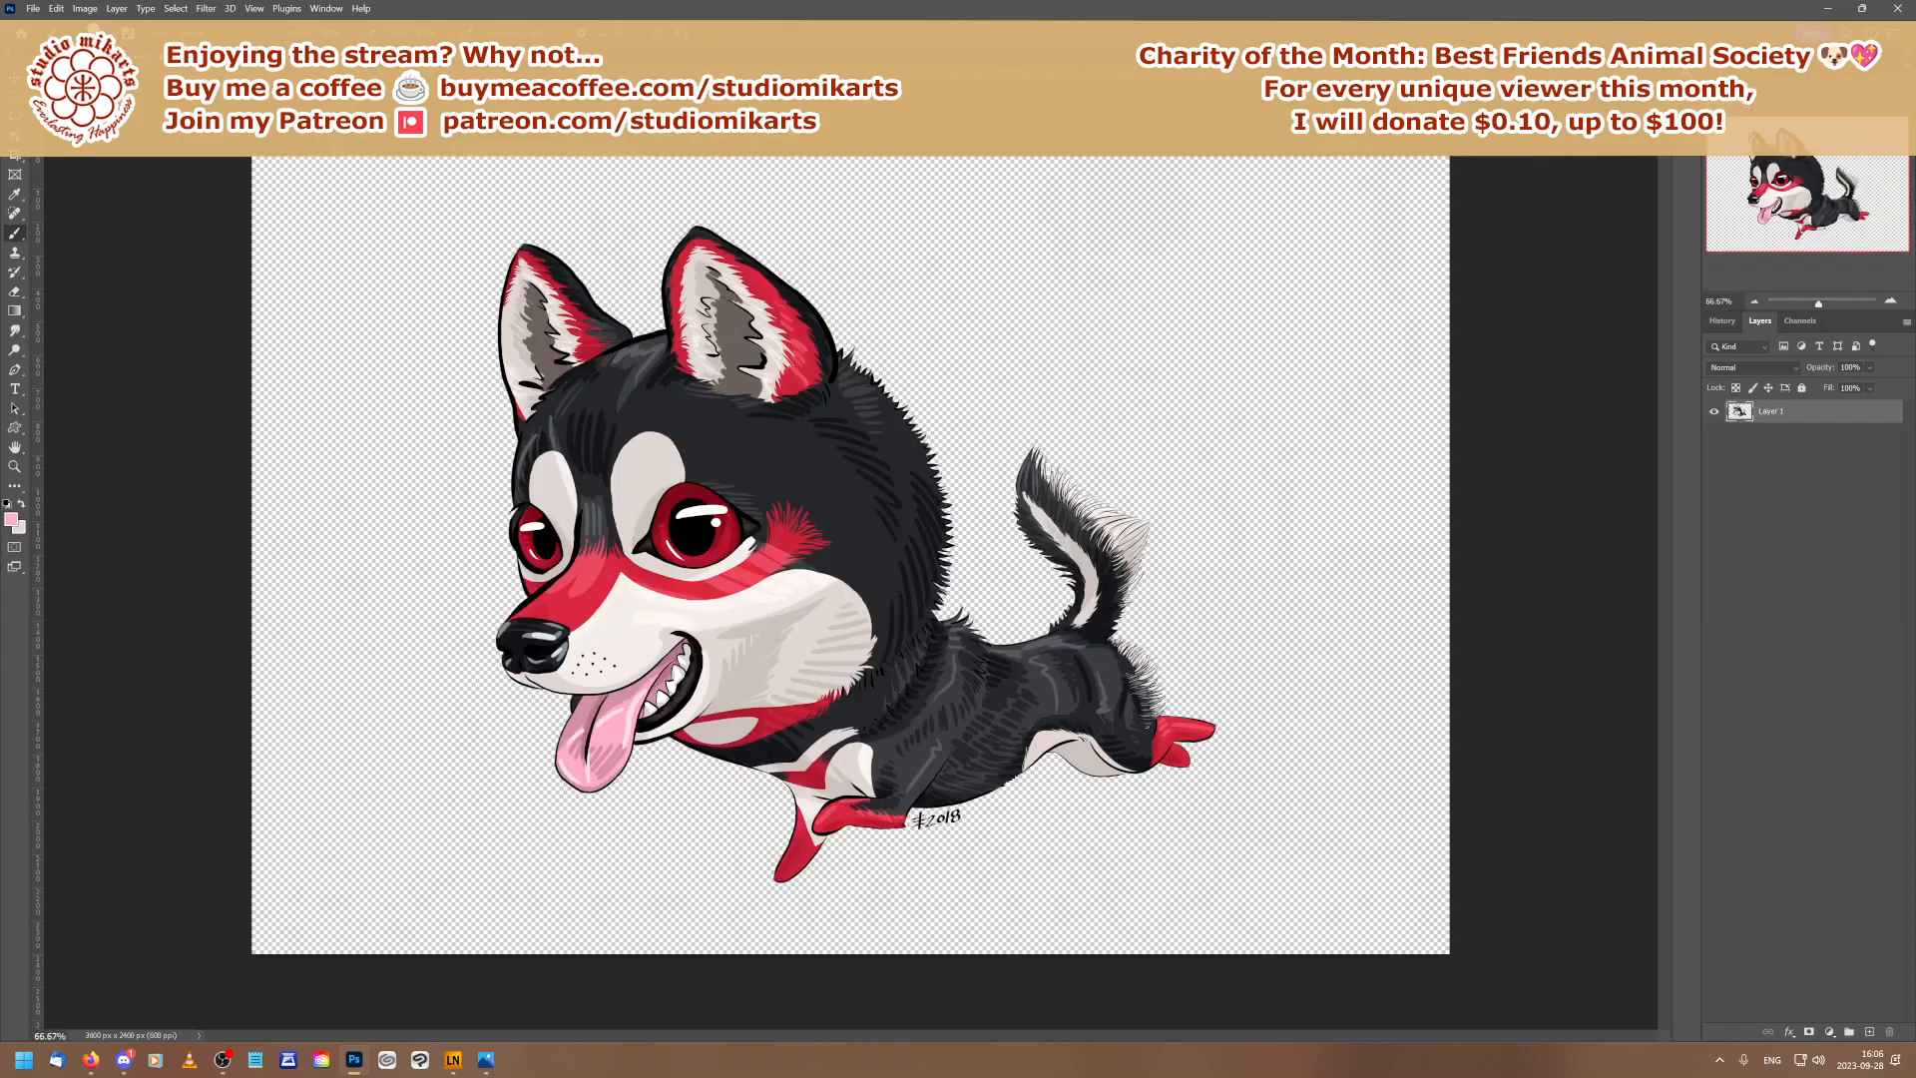
left_click(12, 520)
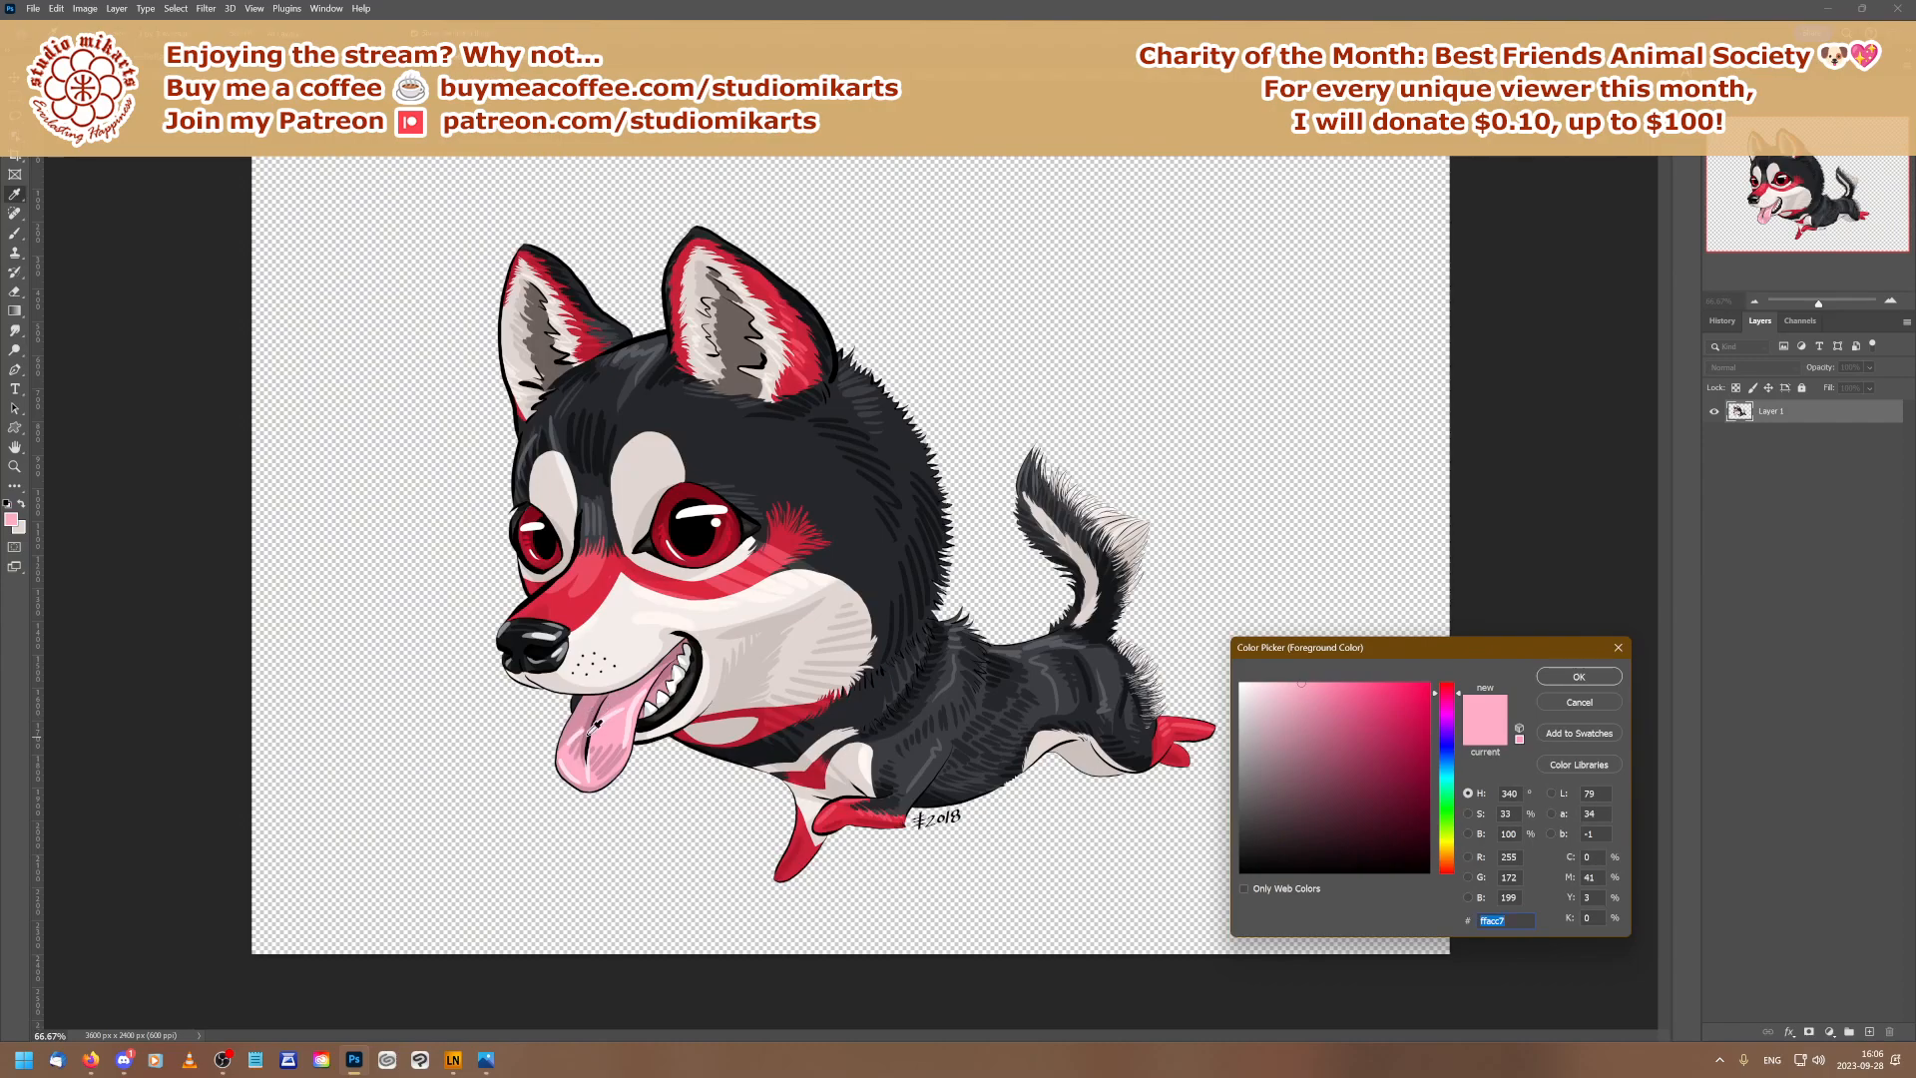
left_click(598, 711)
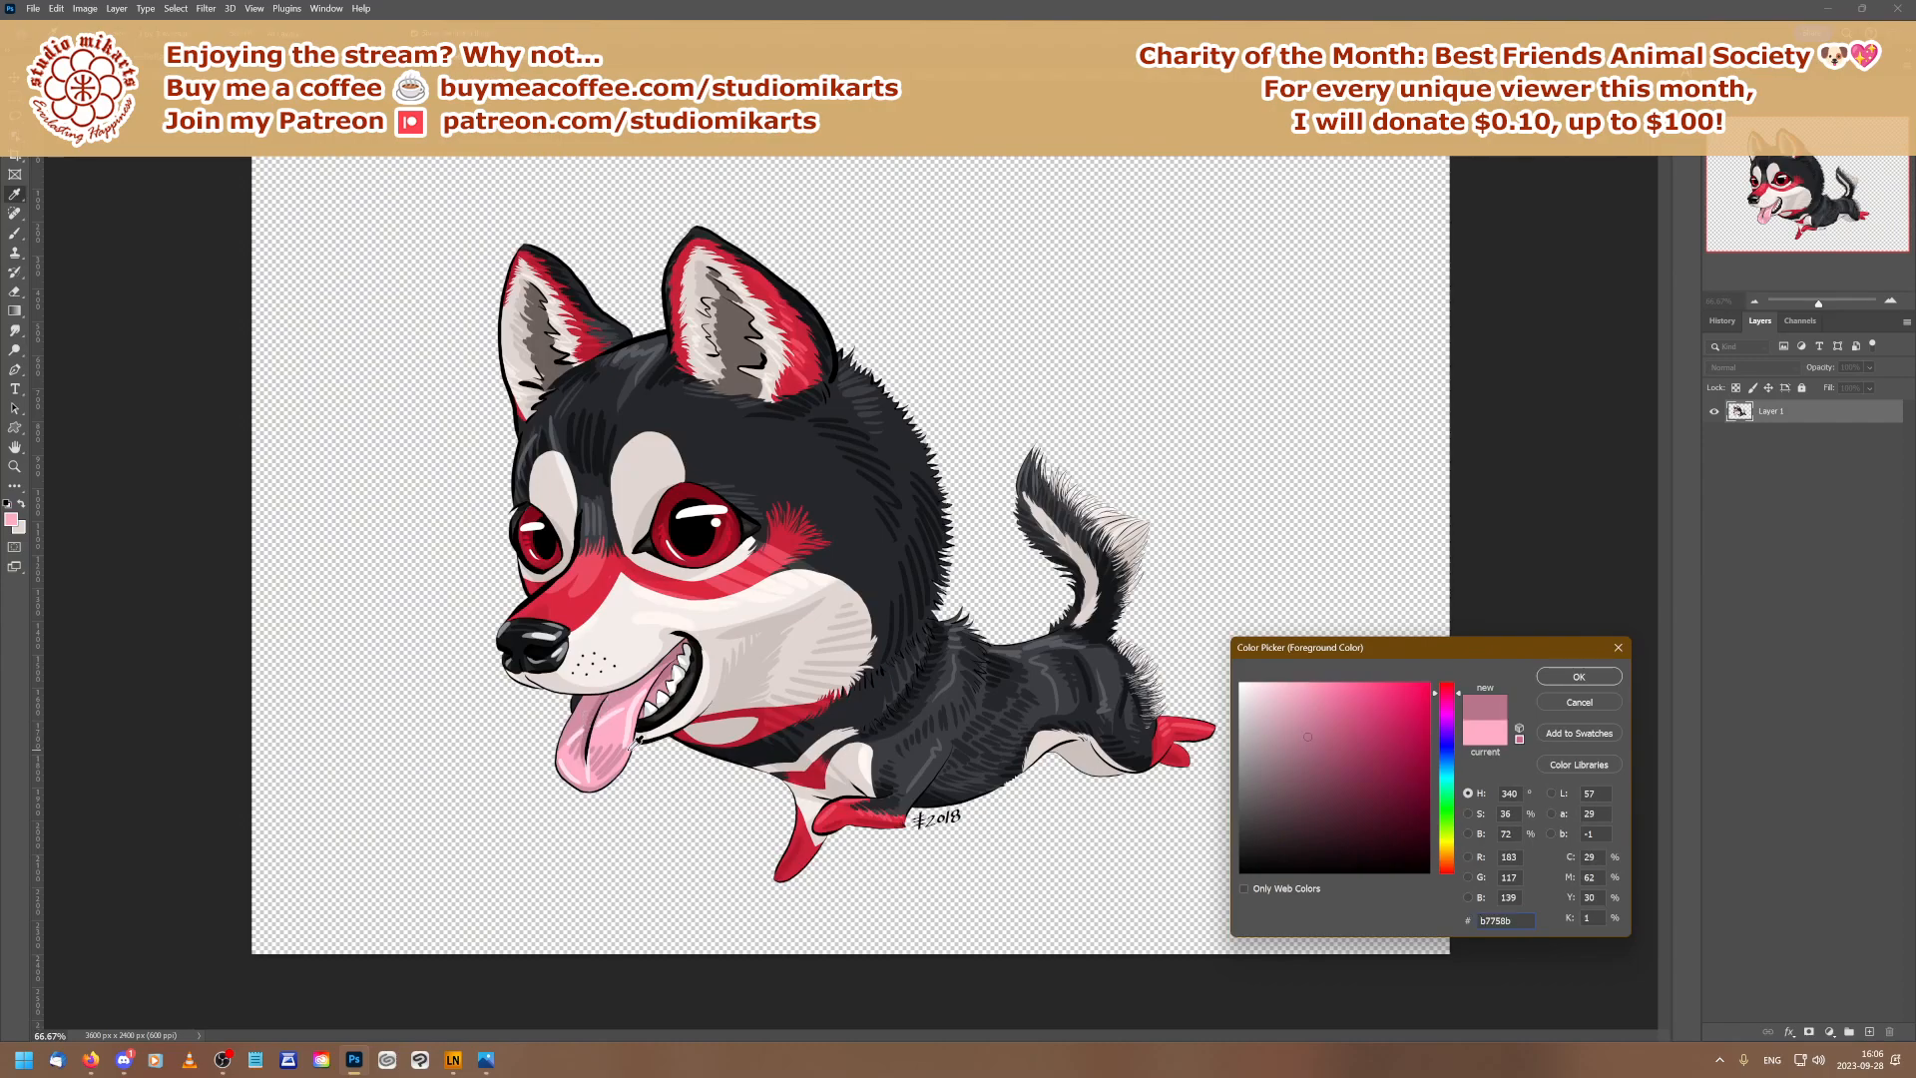
left_click(1570, 678)
key("ctrl+Tab")
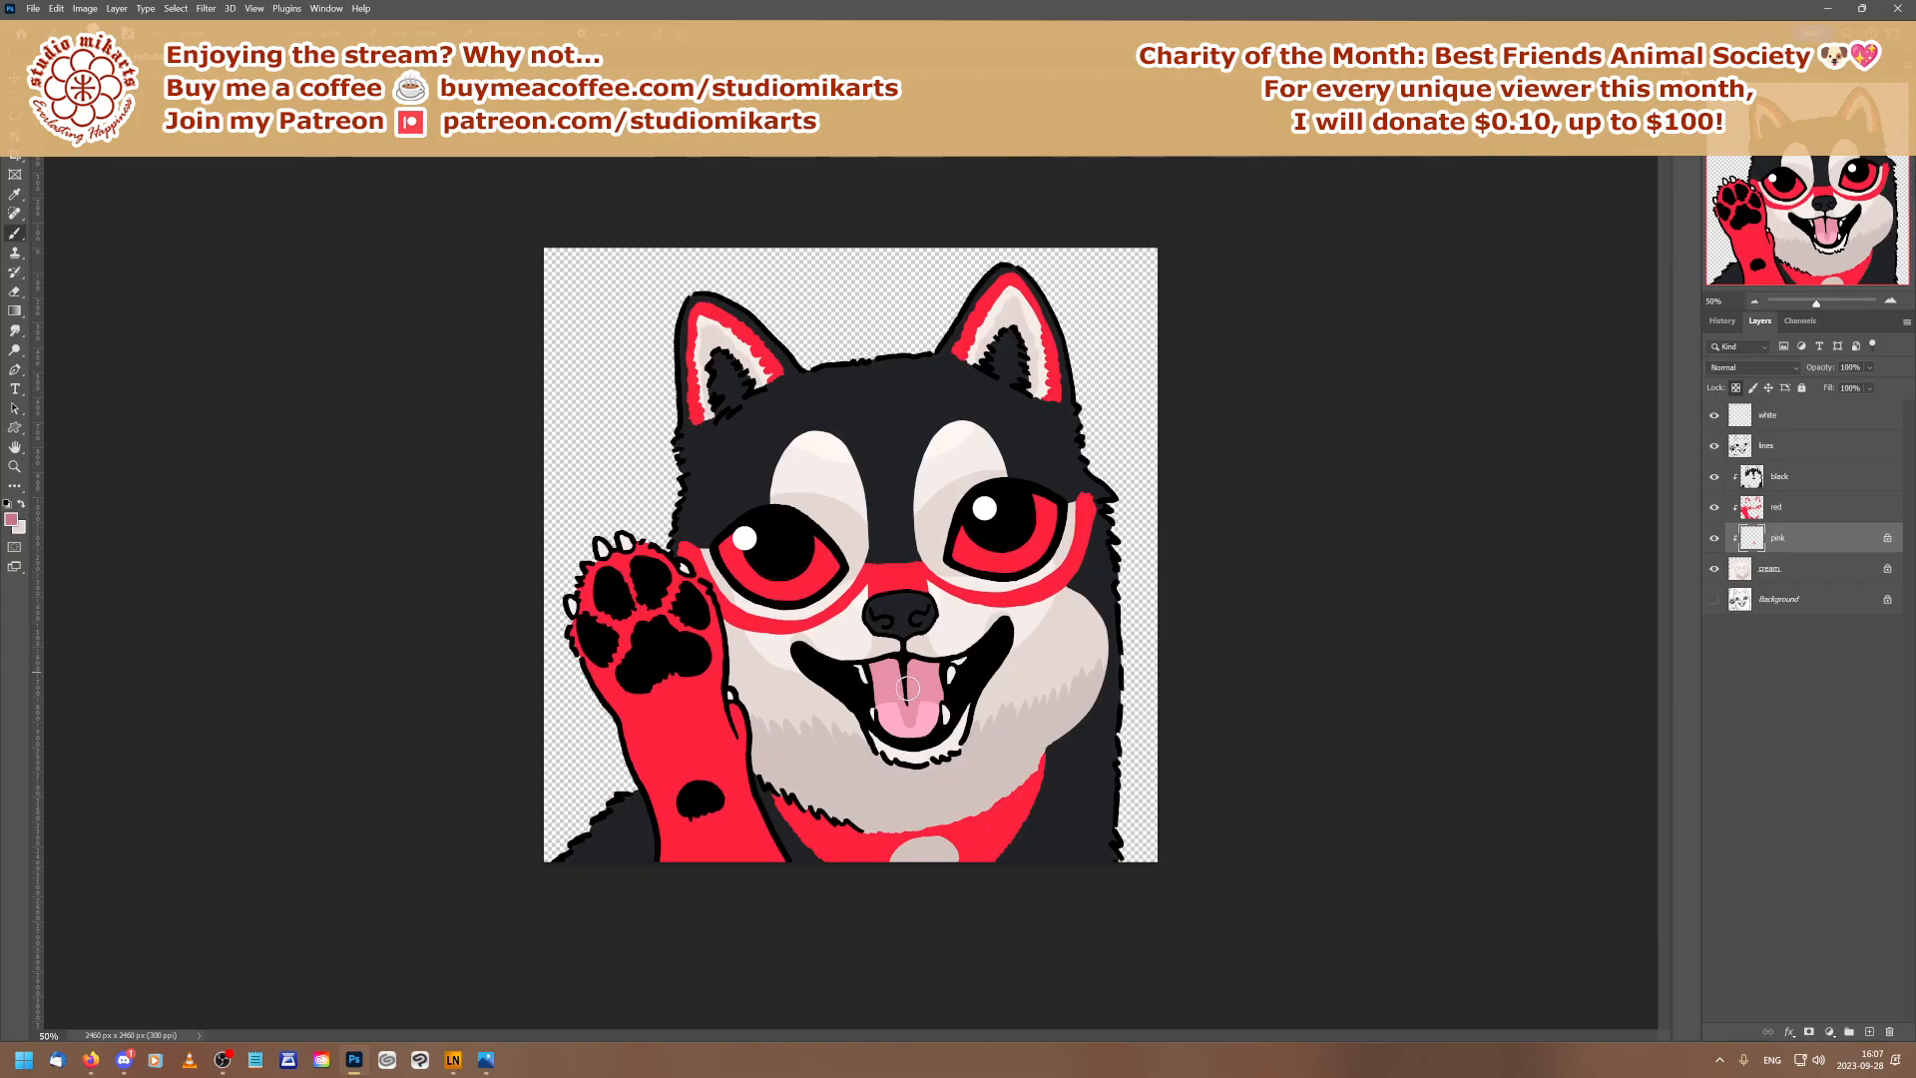
left_click_drag(908, 660, 908, 702)
Sample the pale pink ffdee9 from the running dog's tongue and paint the highlights near the tip of the waving dog's tongue
key("ctrl+Tab")
left_click(14, 520)
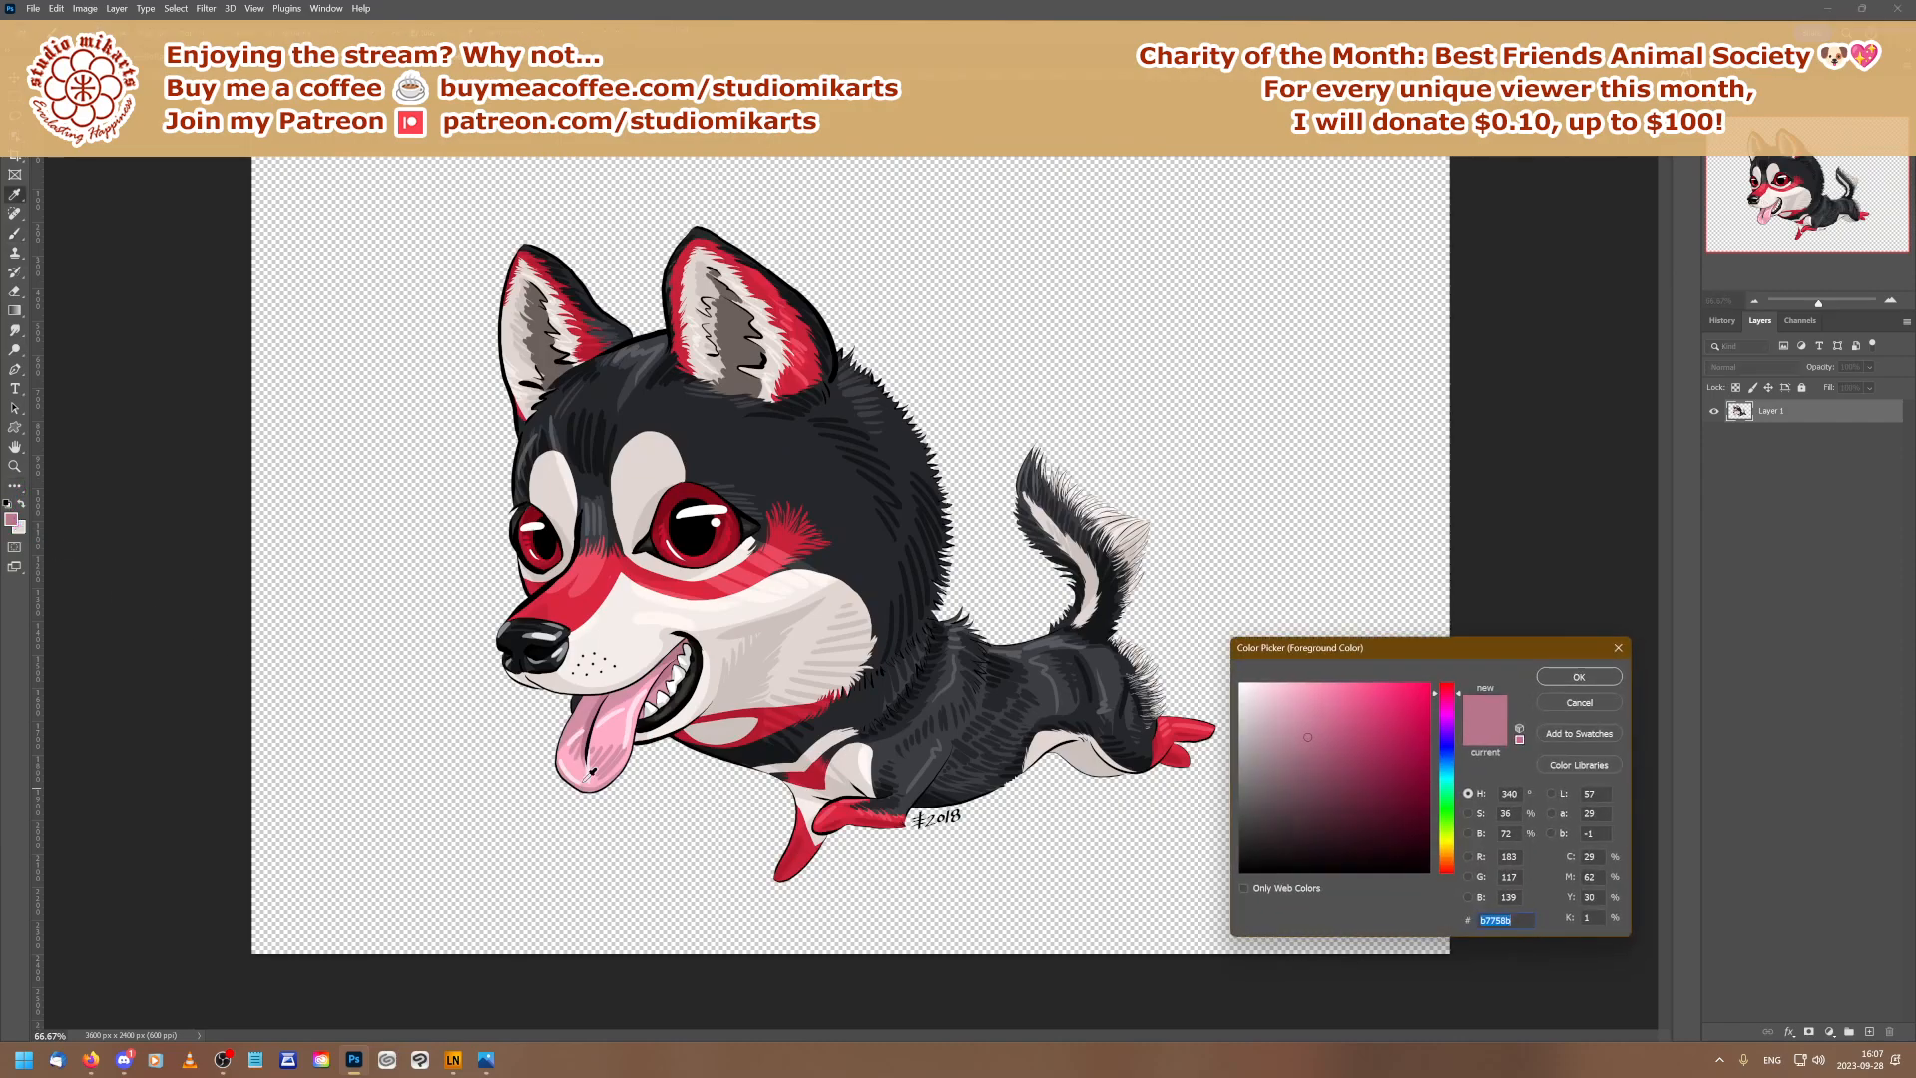
left_click(636, 707)
left_click(1556, 687)
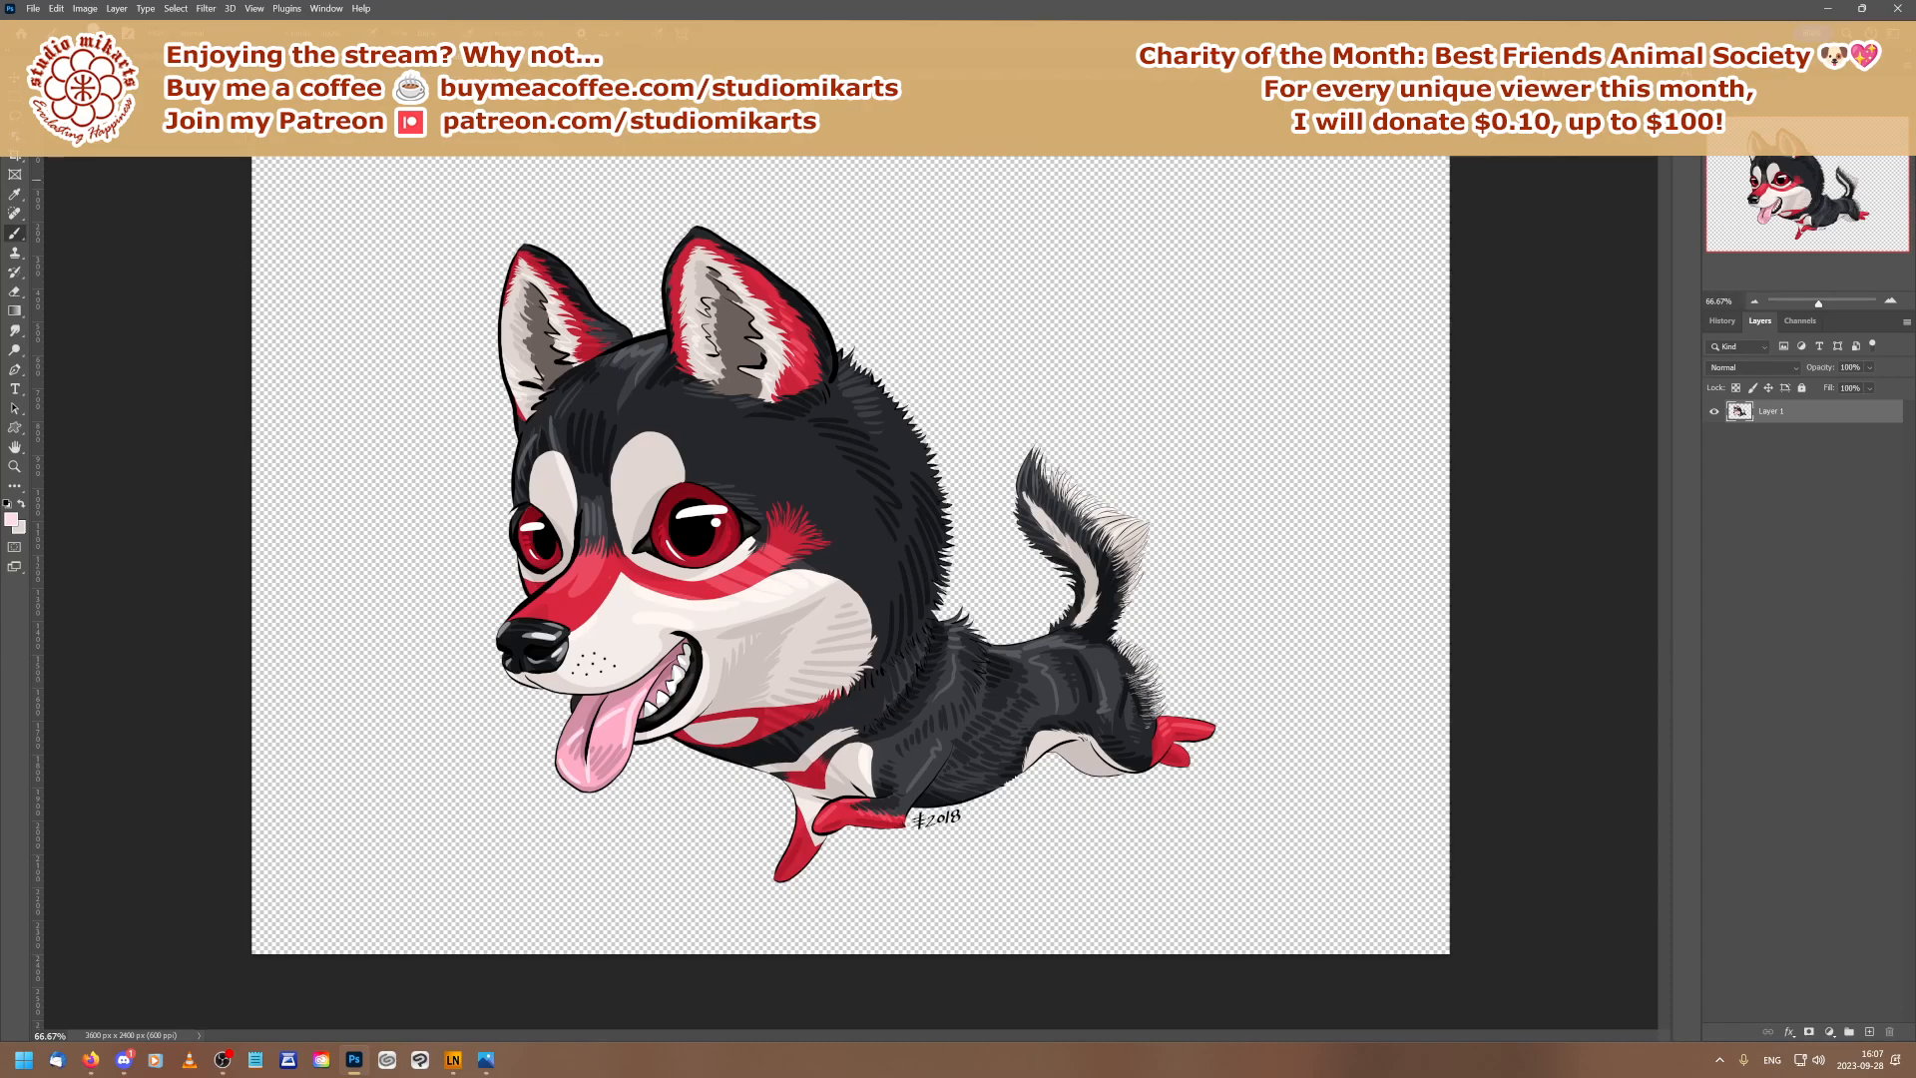
left_click(230, 55)
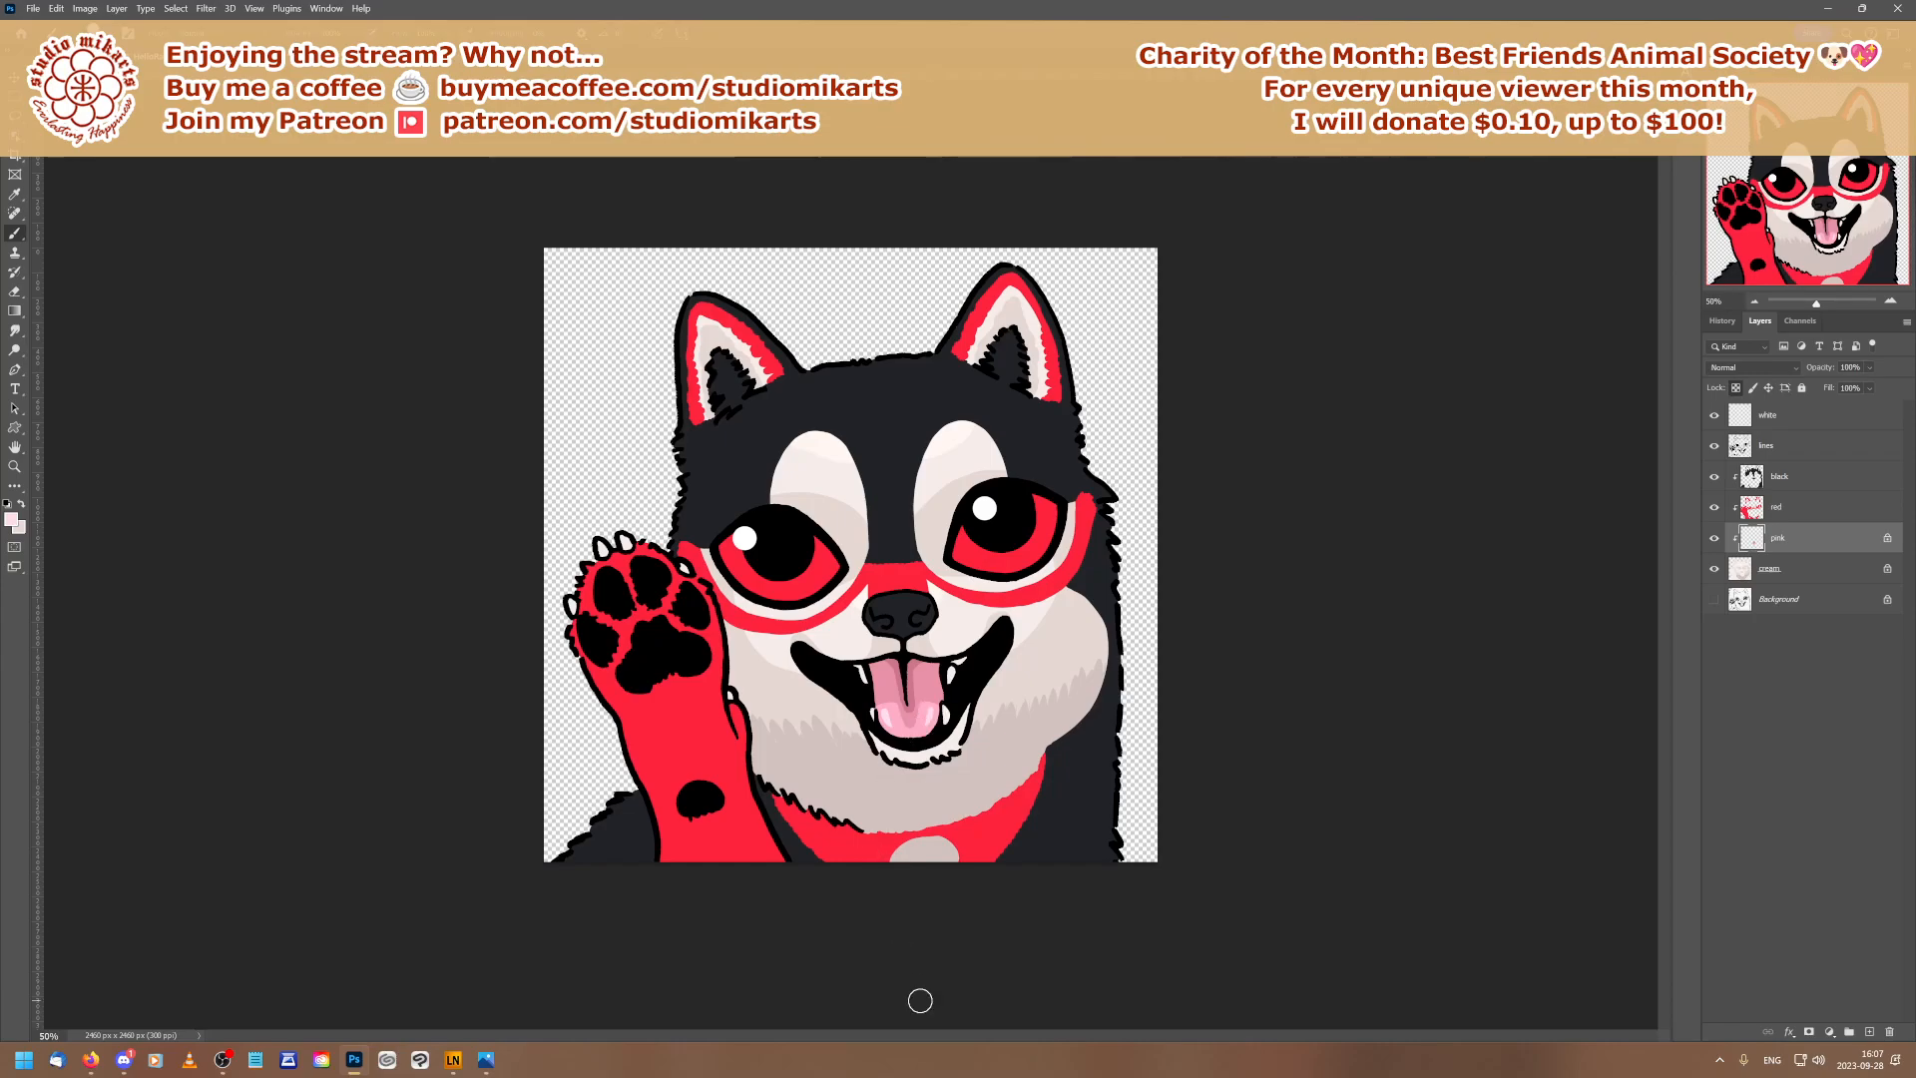
Examine the shaded waving dog at several sizes, from a tiny thumbnail up to 100%, to judge how the tongue and fur read
left_click(1756, 302)
left_click(1755, 302)
left_click(1756, 302)
left_click(1756, 303)
left_click(1756, 302)
left_click(1756, 304)
left_click(1756, 304)
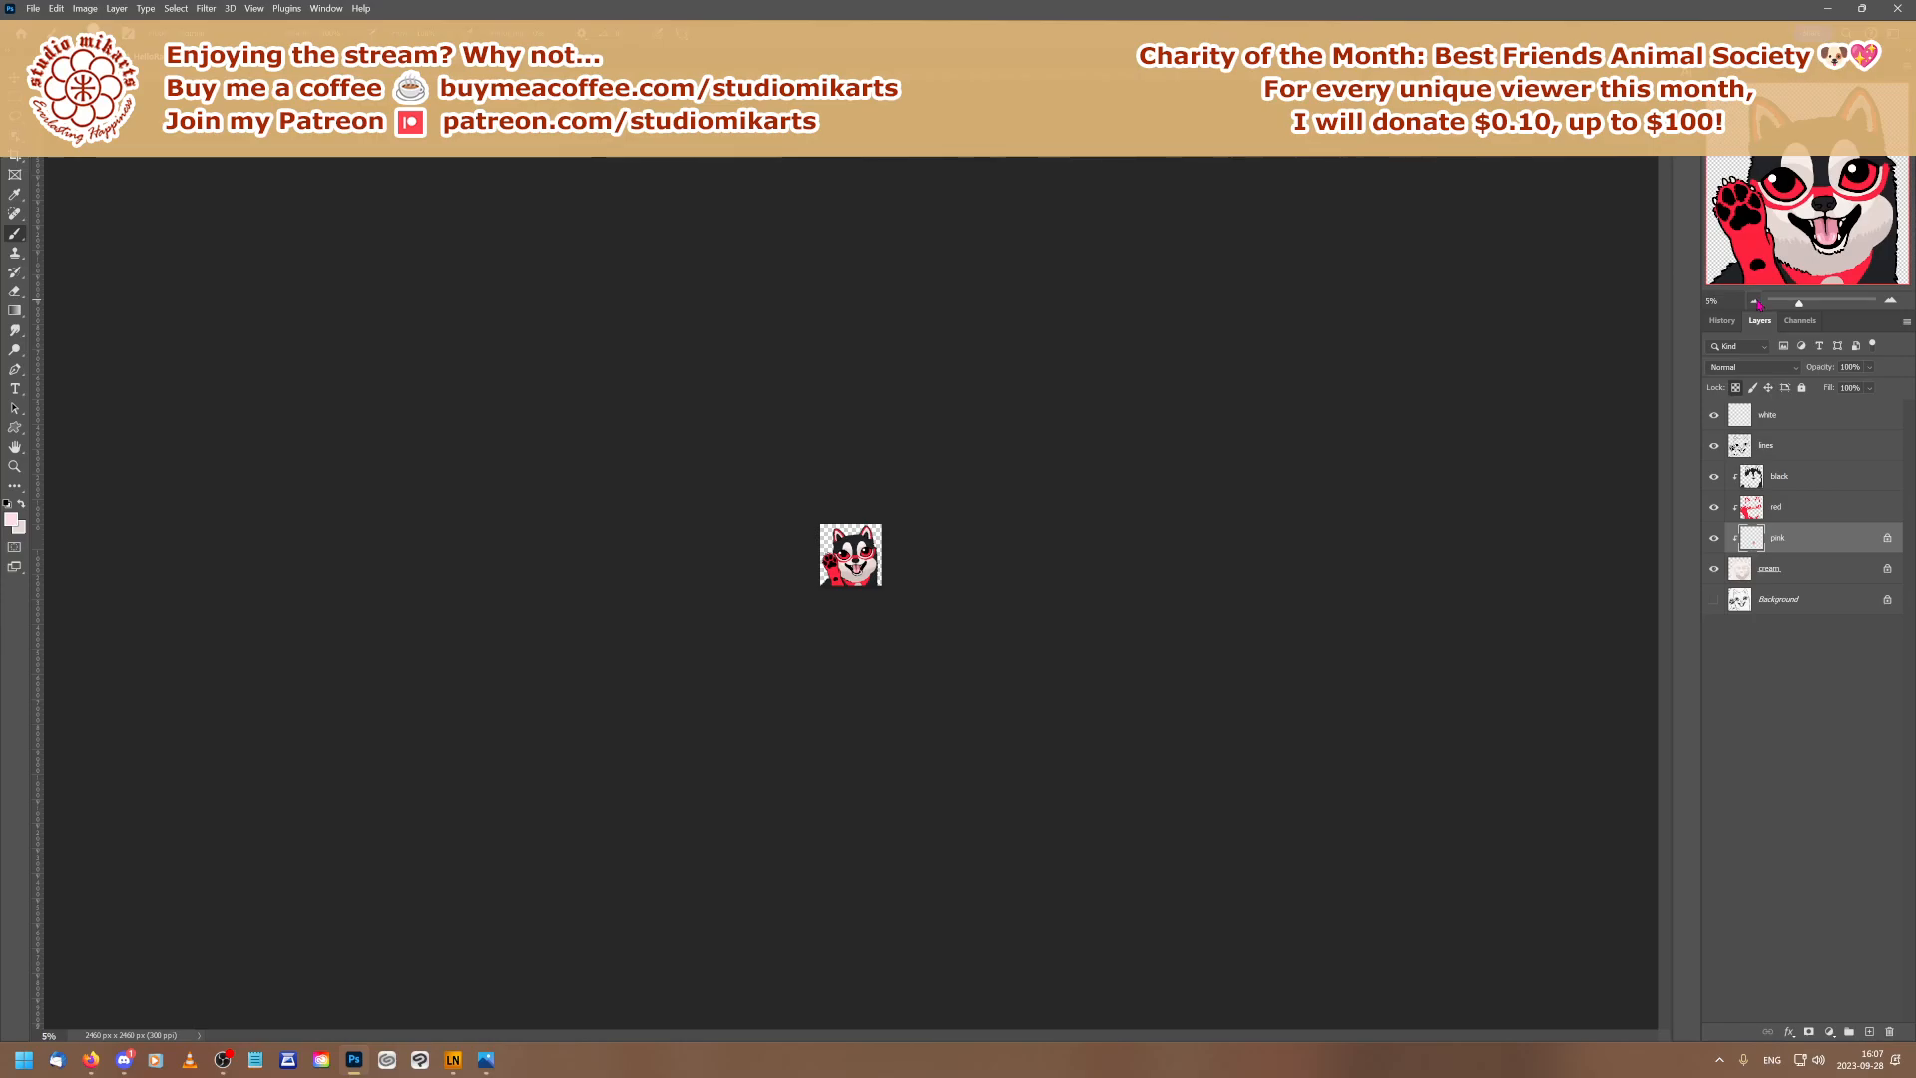
left_click(1890, 301)
left_click(1891, 301)
left_click(1890, 302)
left_click(1887, 303)
left_click(1886, 306)
left_click(1888, 303)
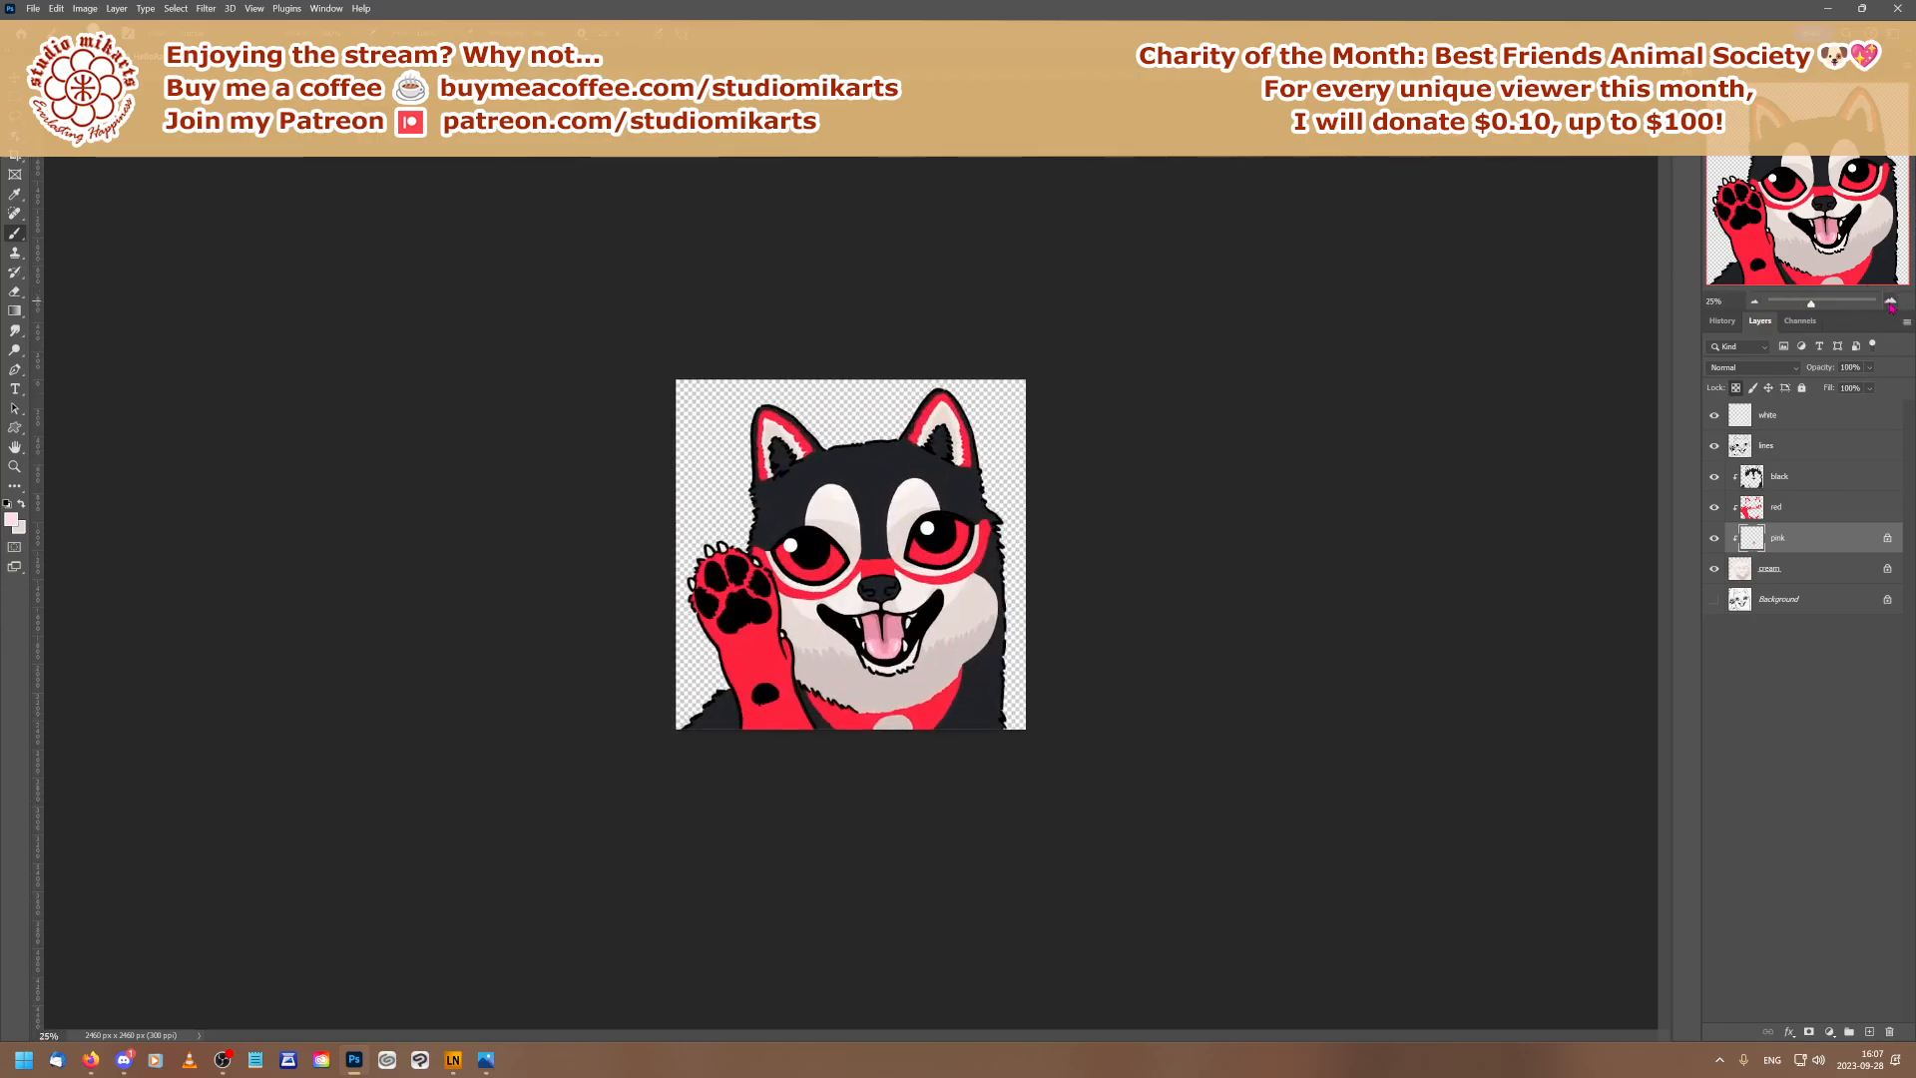
left_click(1890, 303)
left_click(1891, 302)
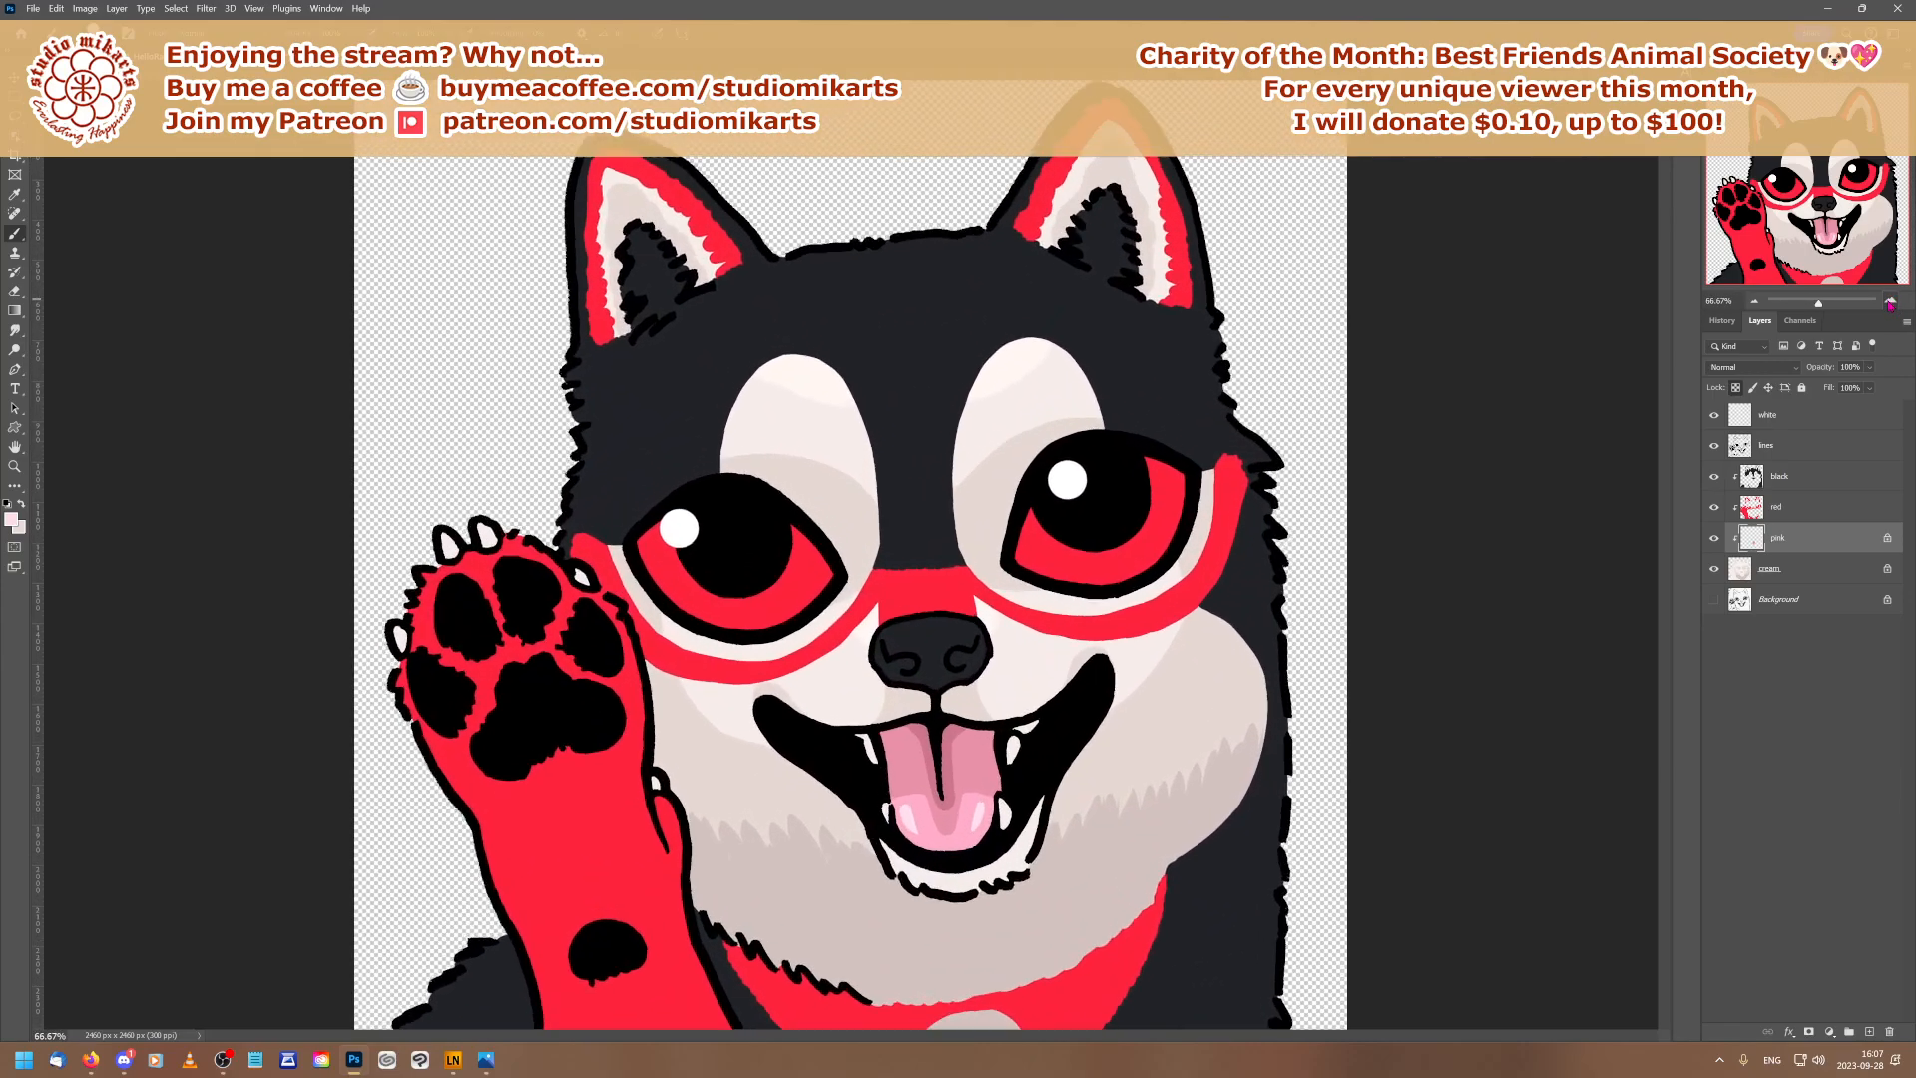
left_click(1891, 301)
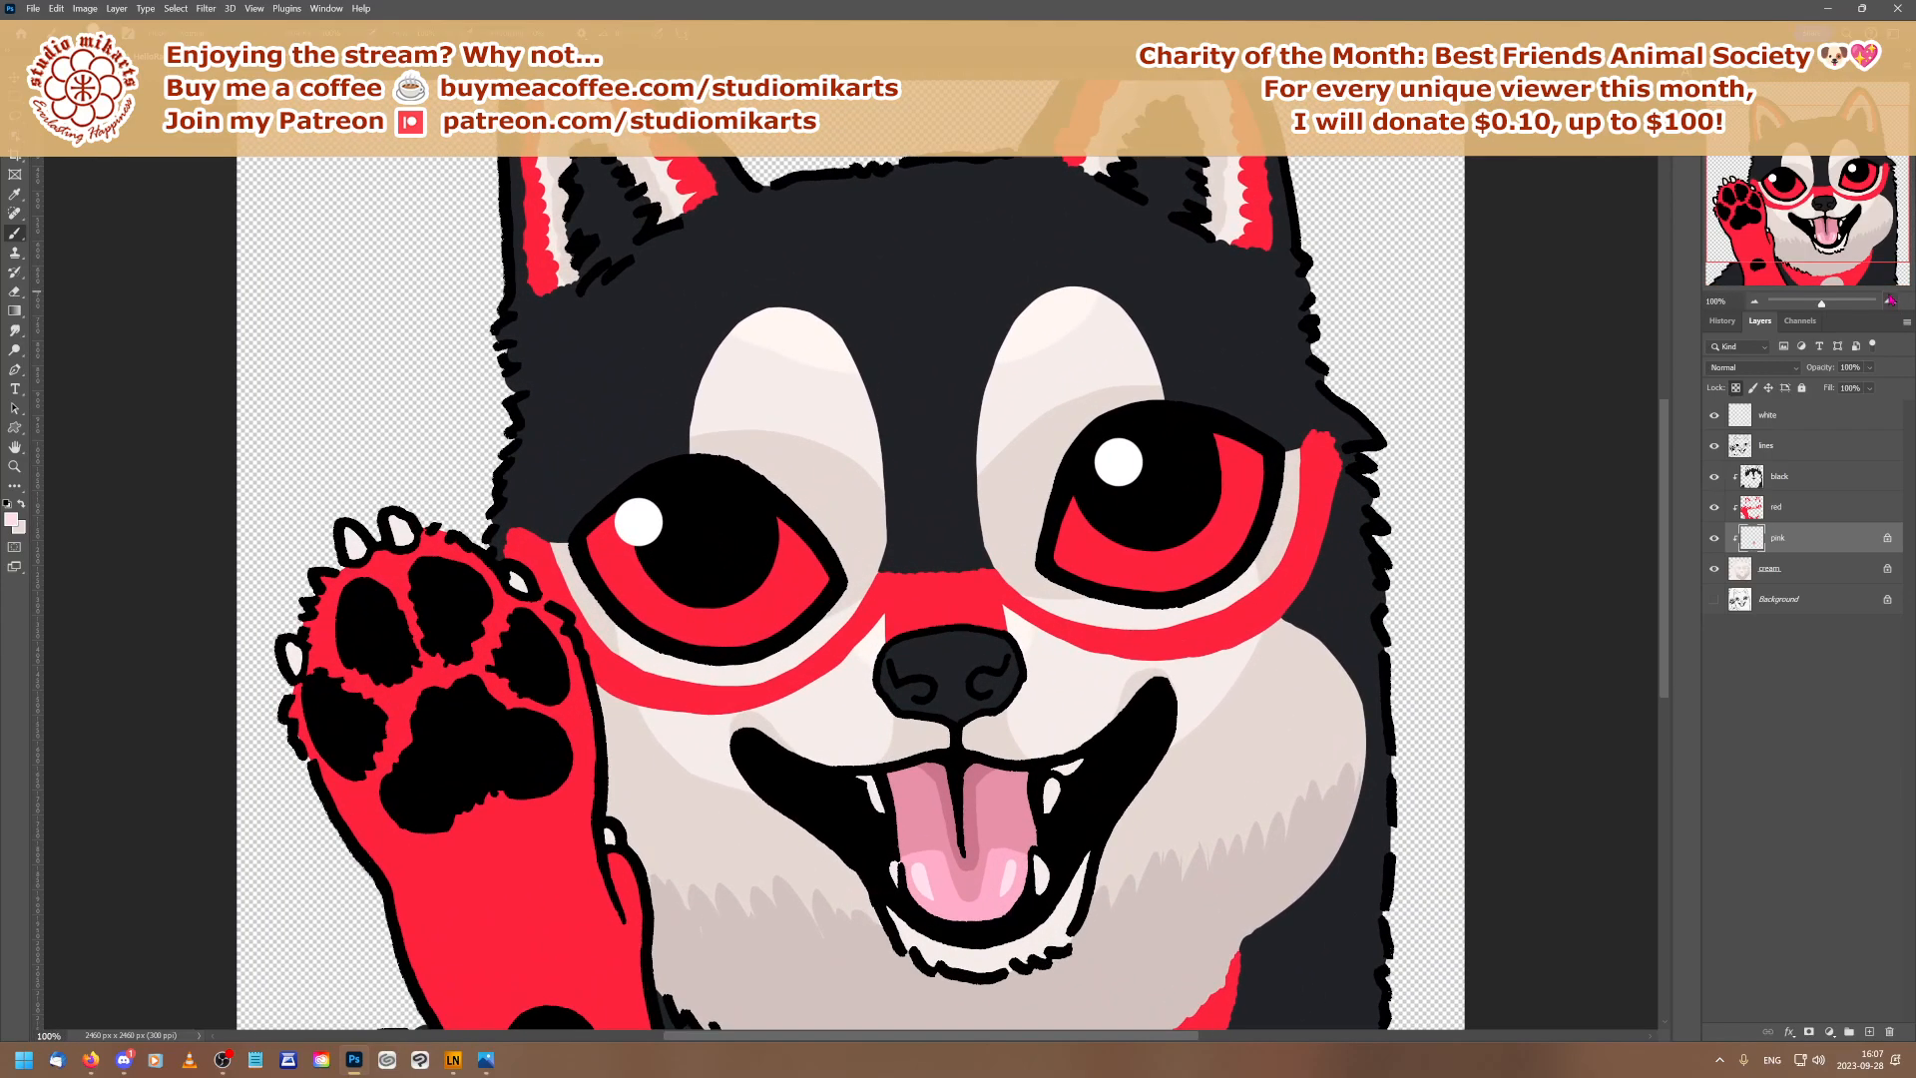
left_click(1755, 303)
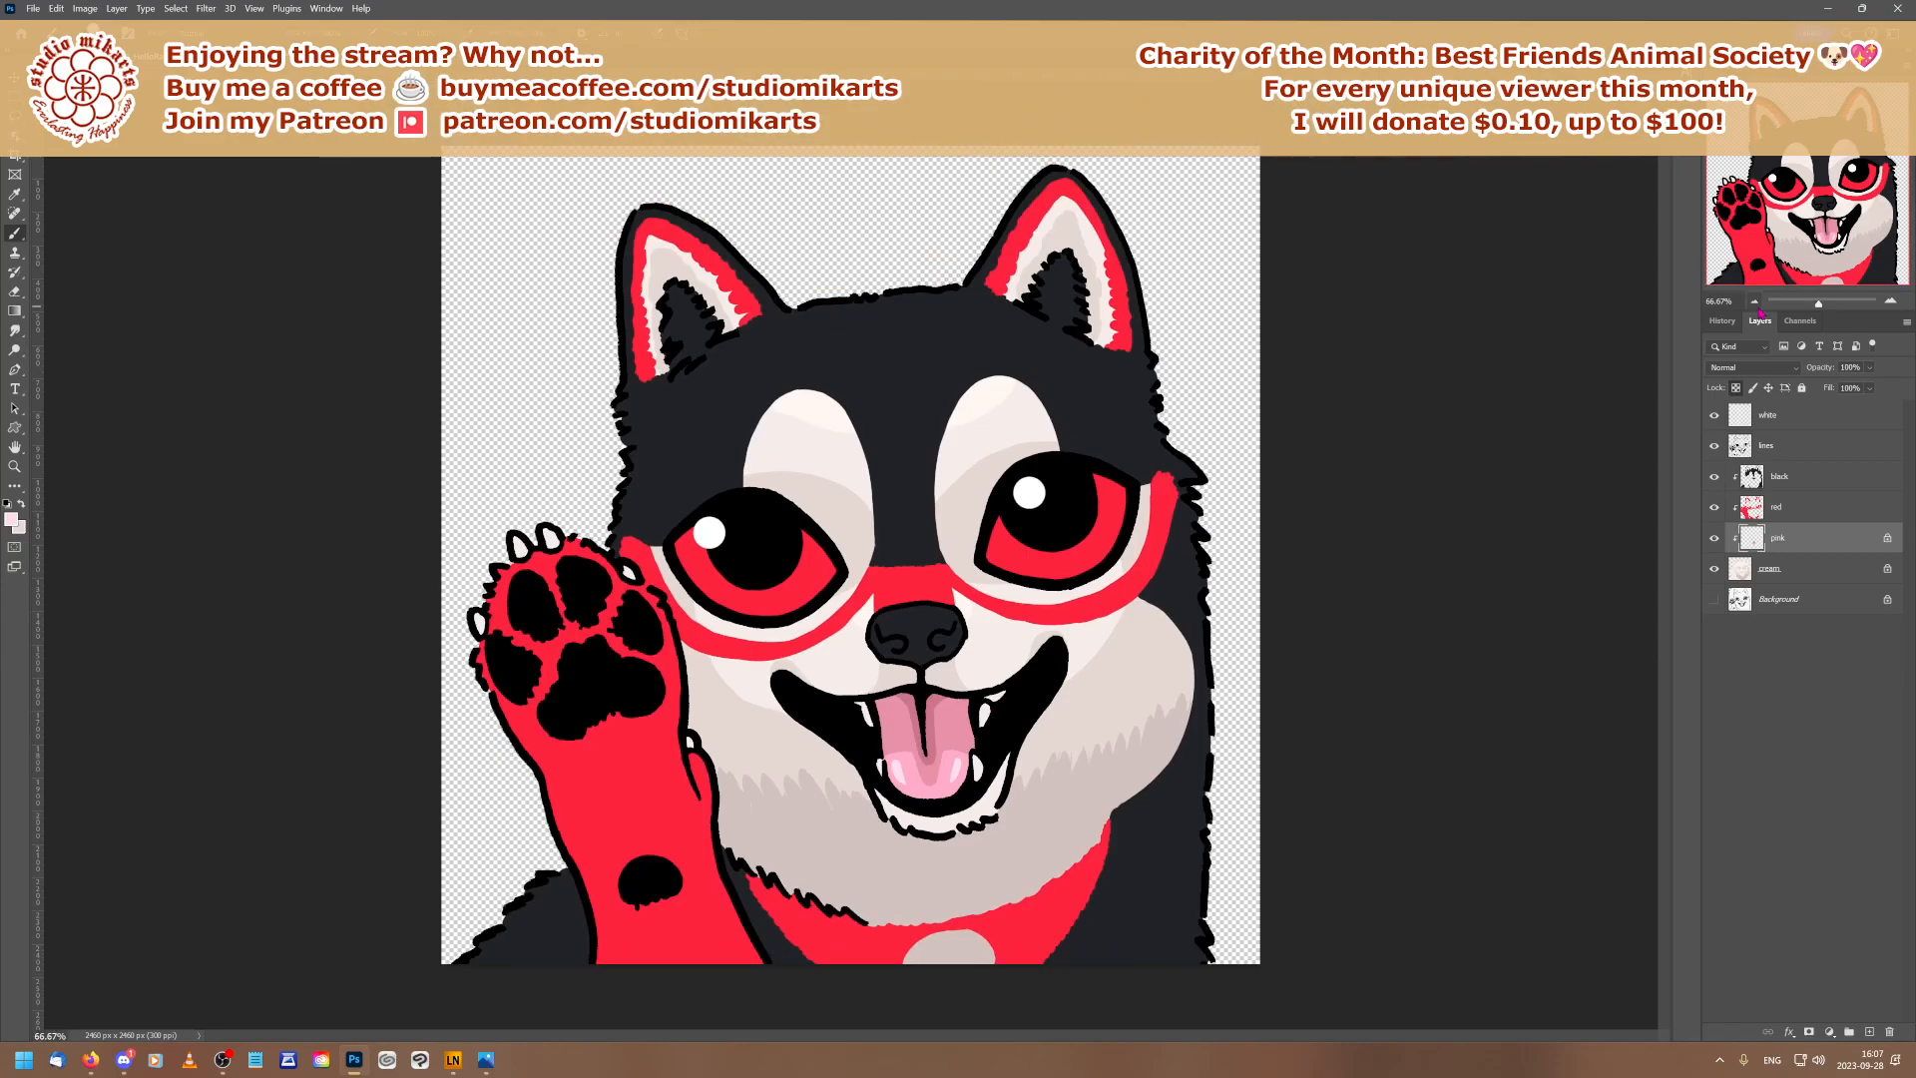
Make the red layer active with its transparent pixels locked, and sample the dark red c82238 from the running dog's front leg
left_click(1788, 506)
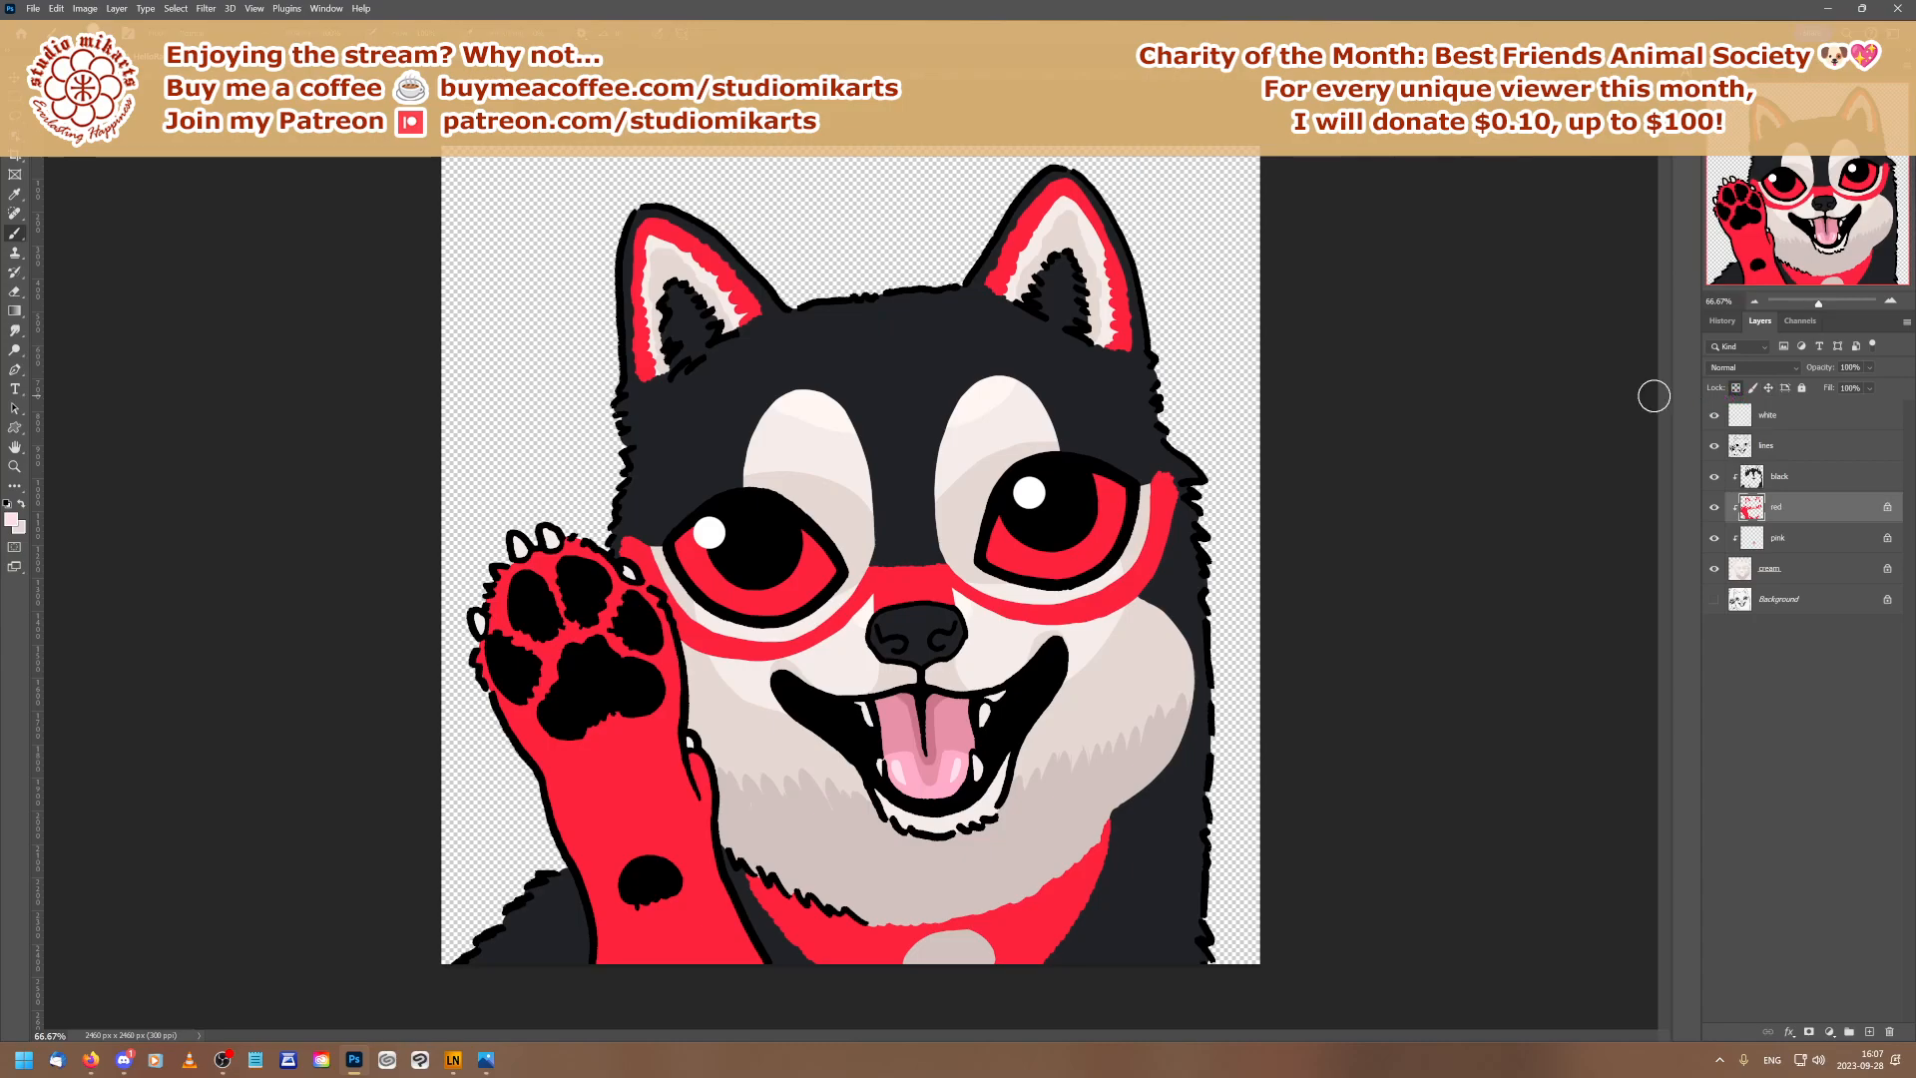
key("ctrl+Tab")
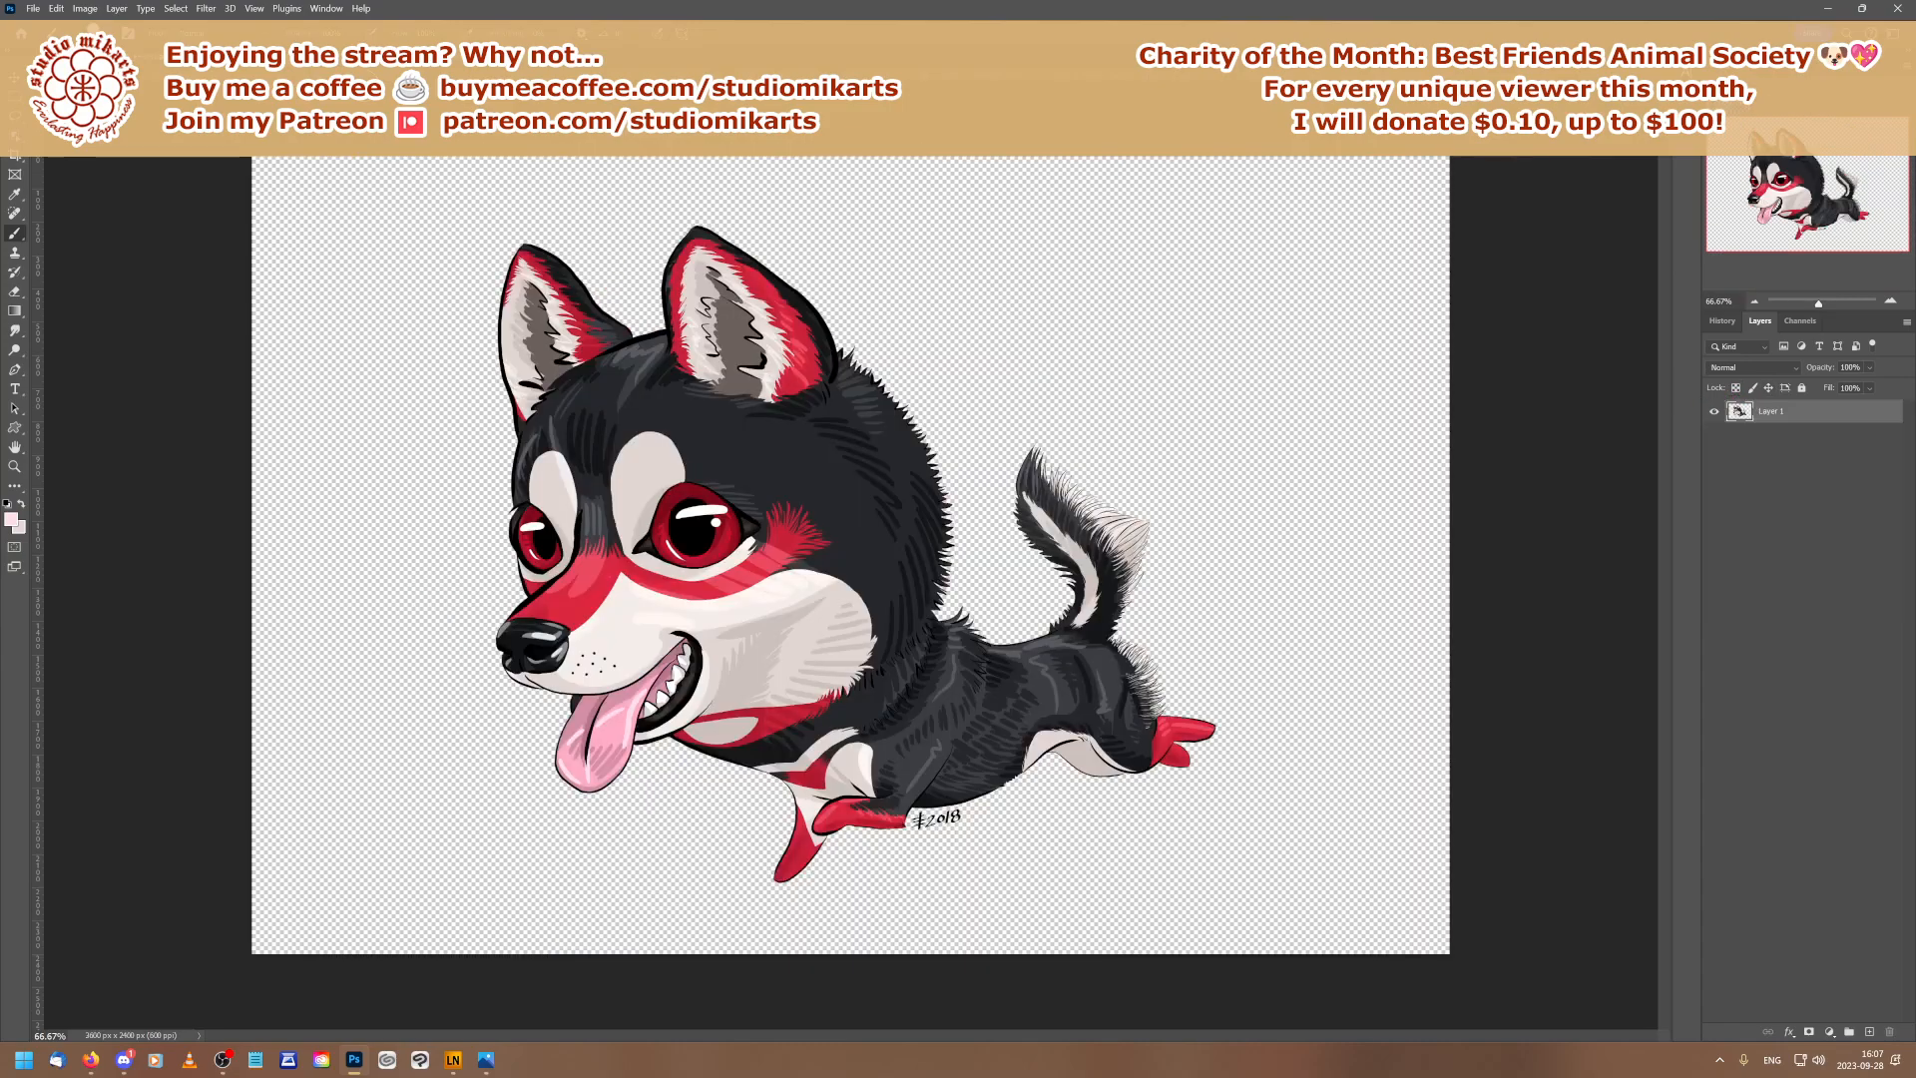
left_click(12, 520)
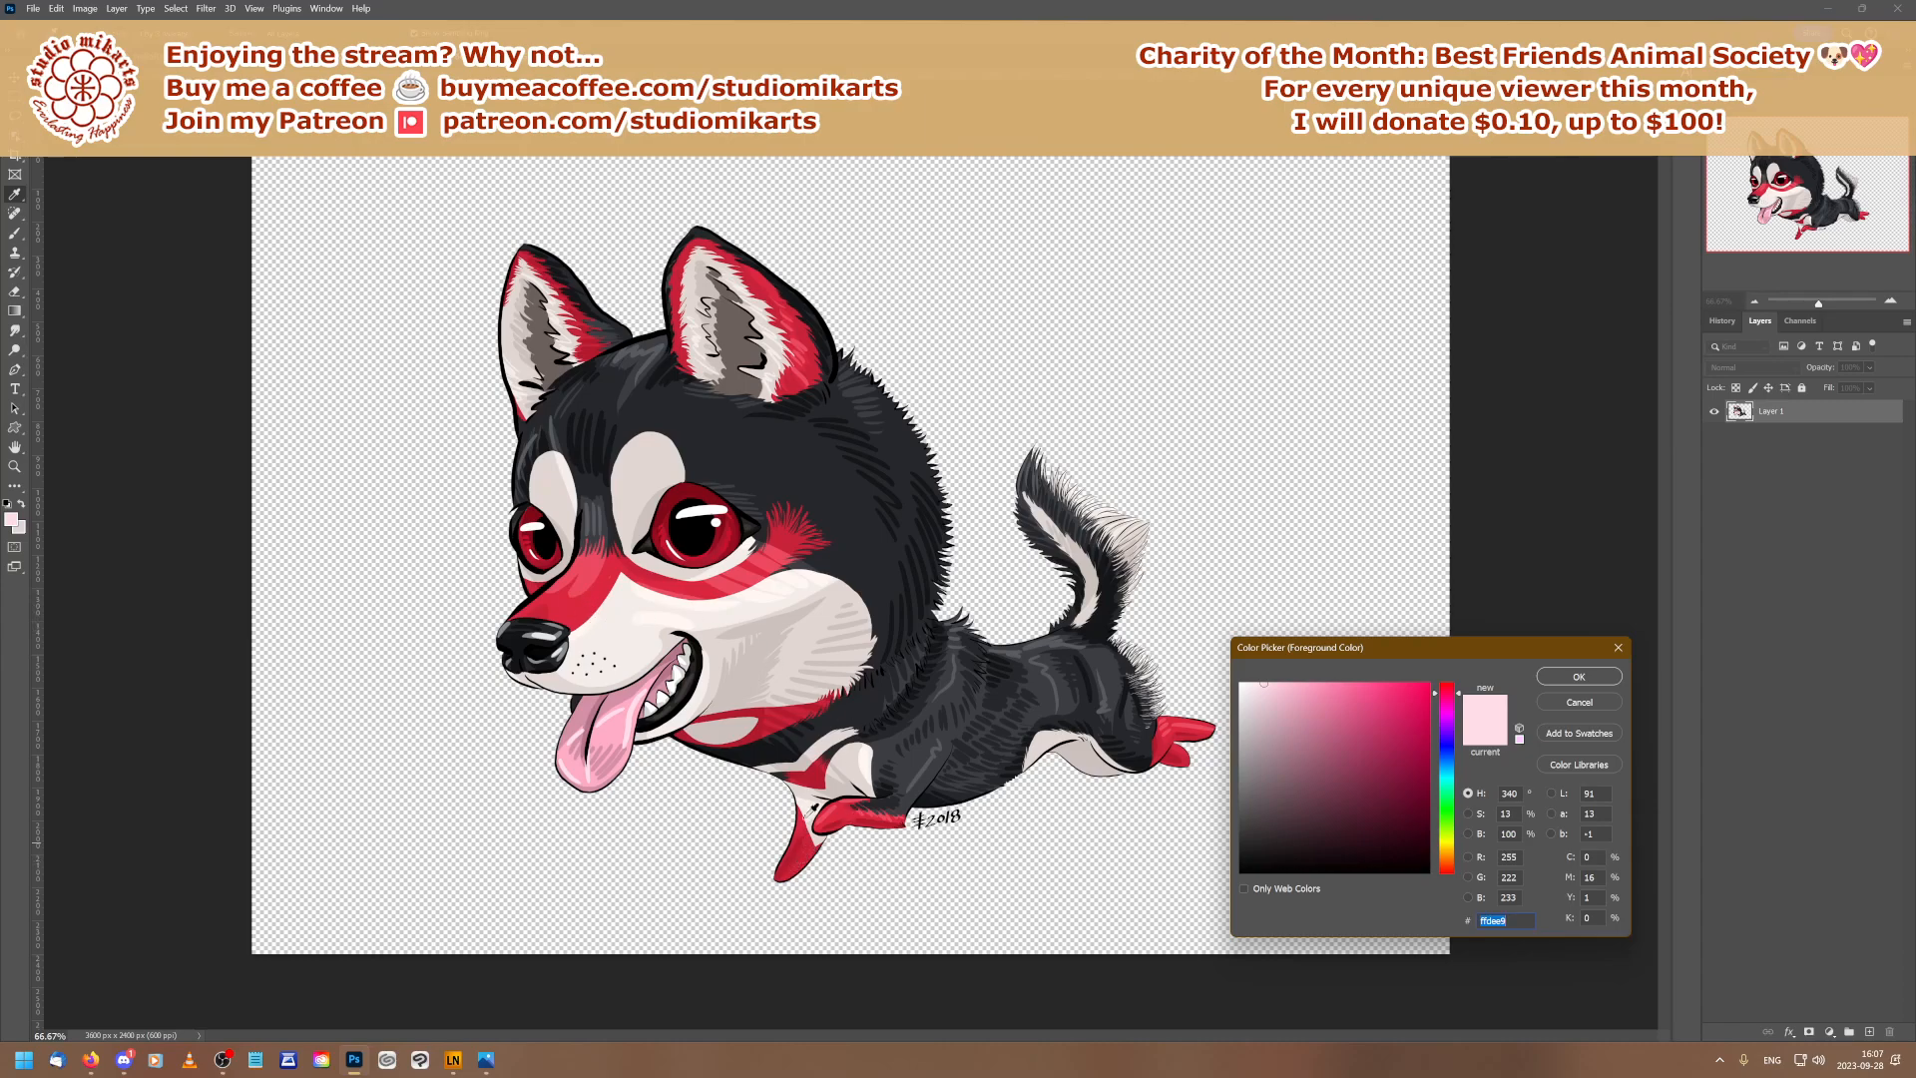
left_click(804, 854)
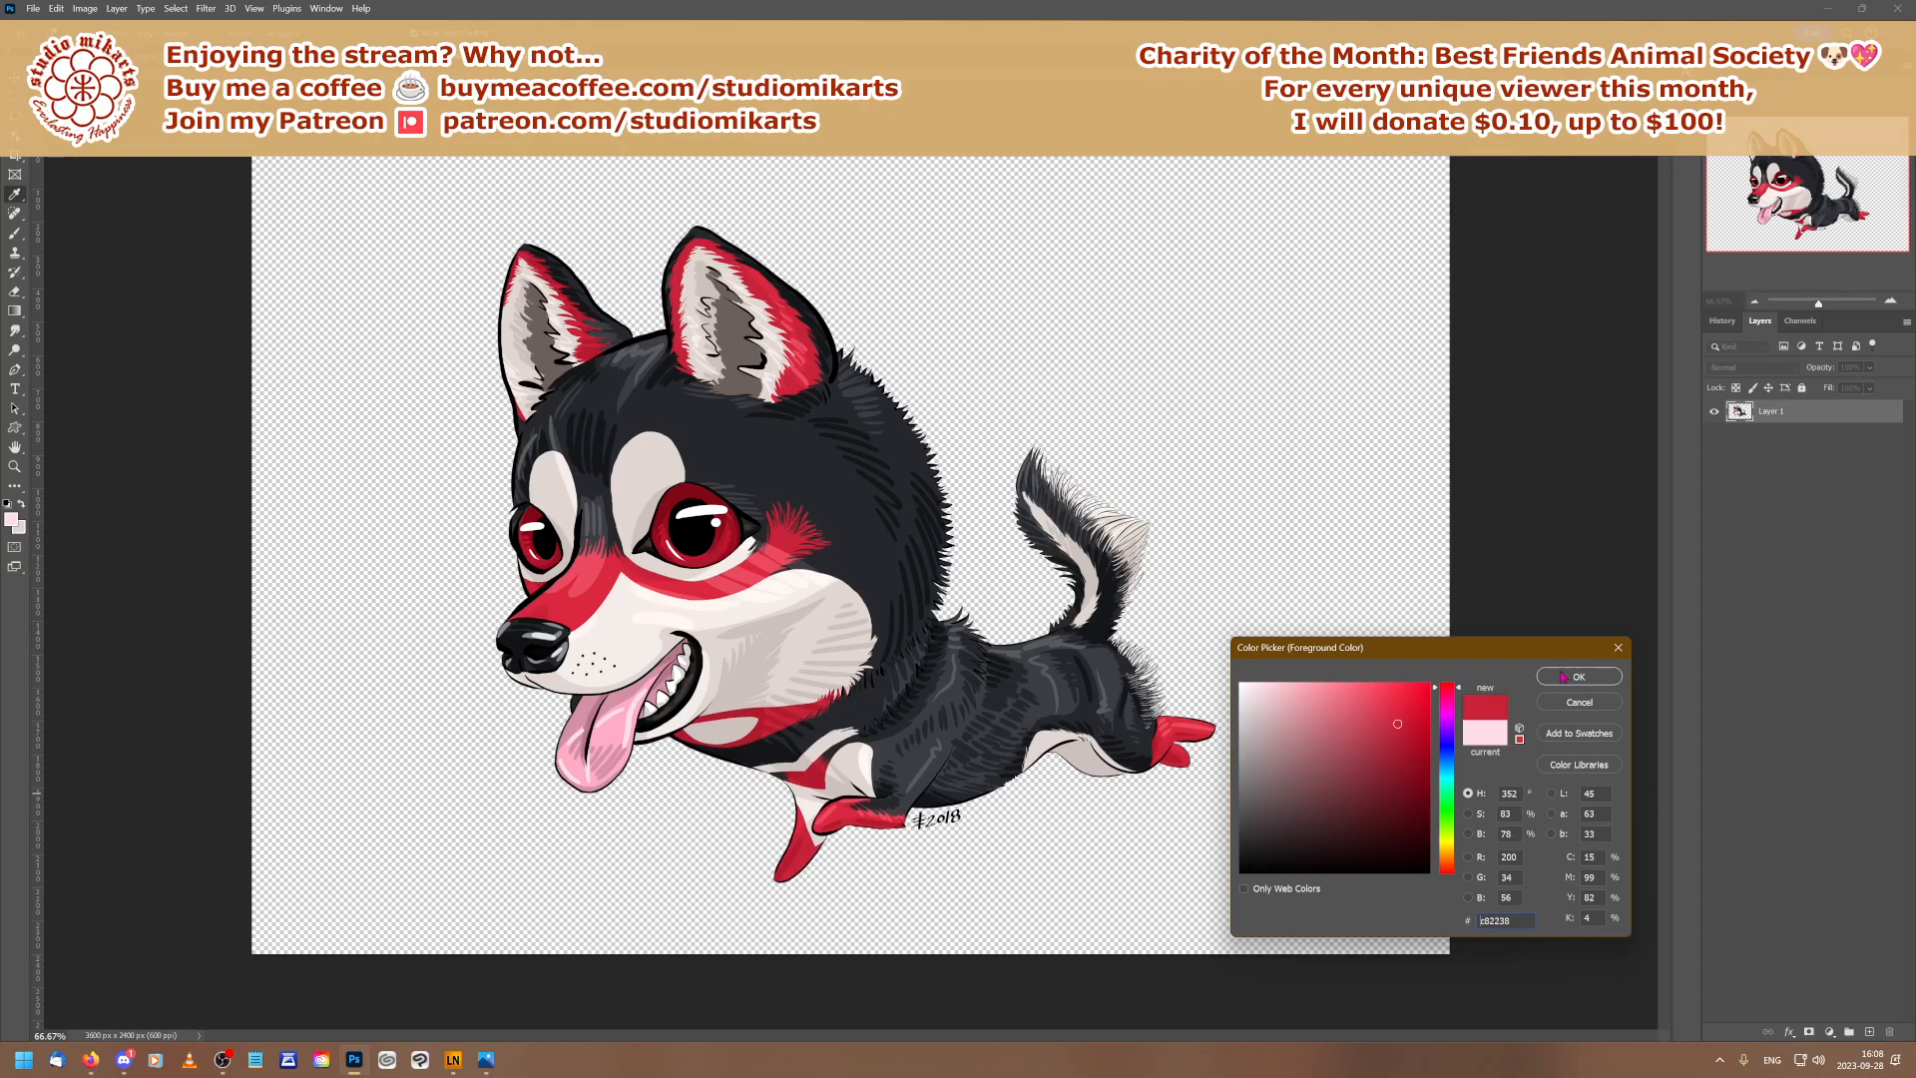
key("Return")
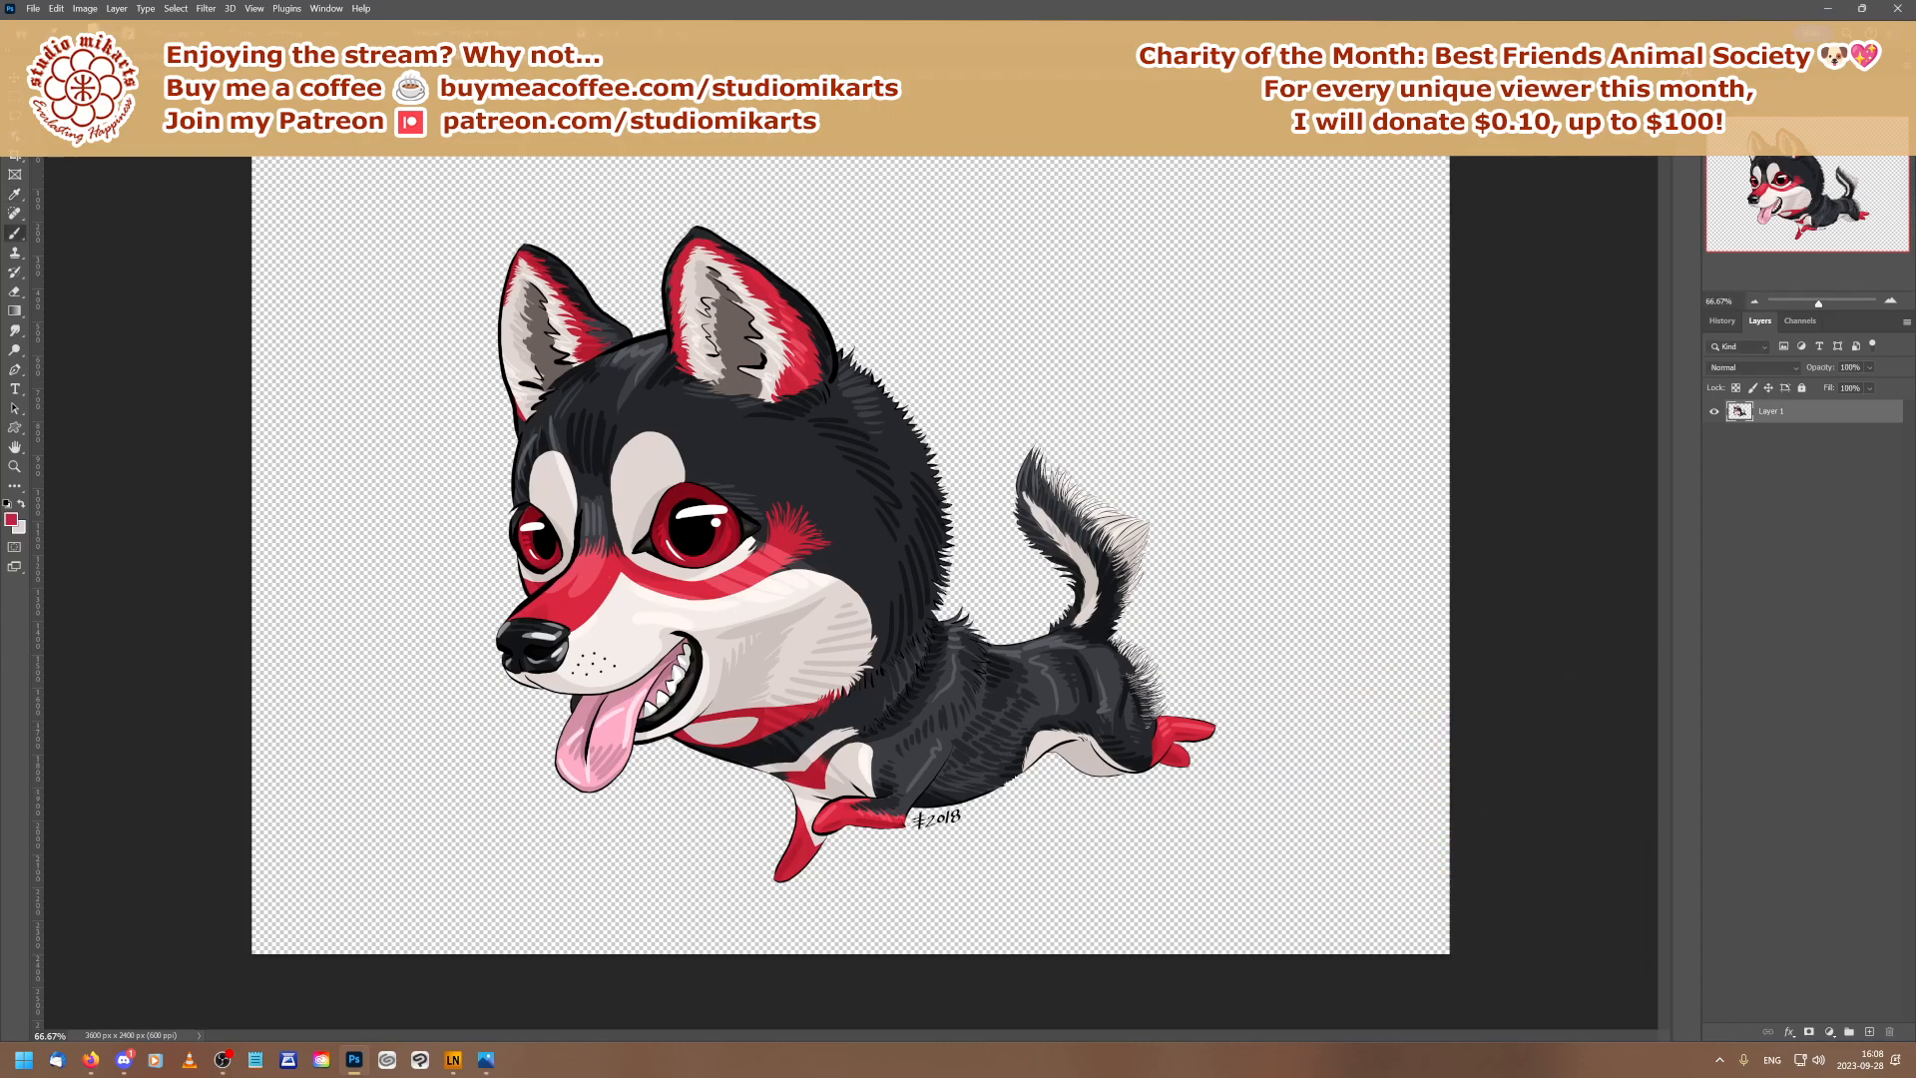
left_click(399, 58)
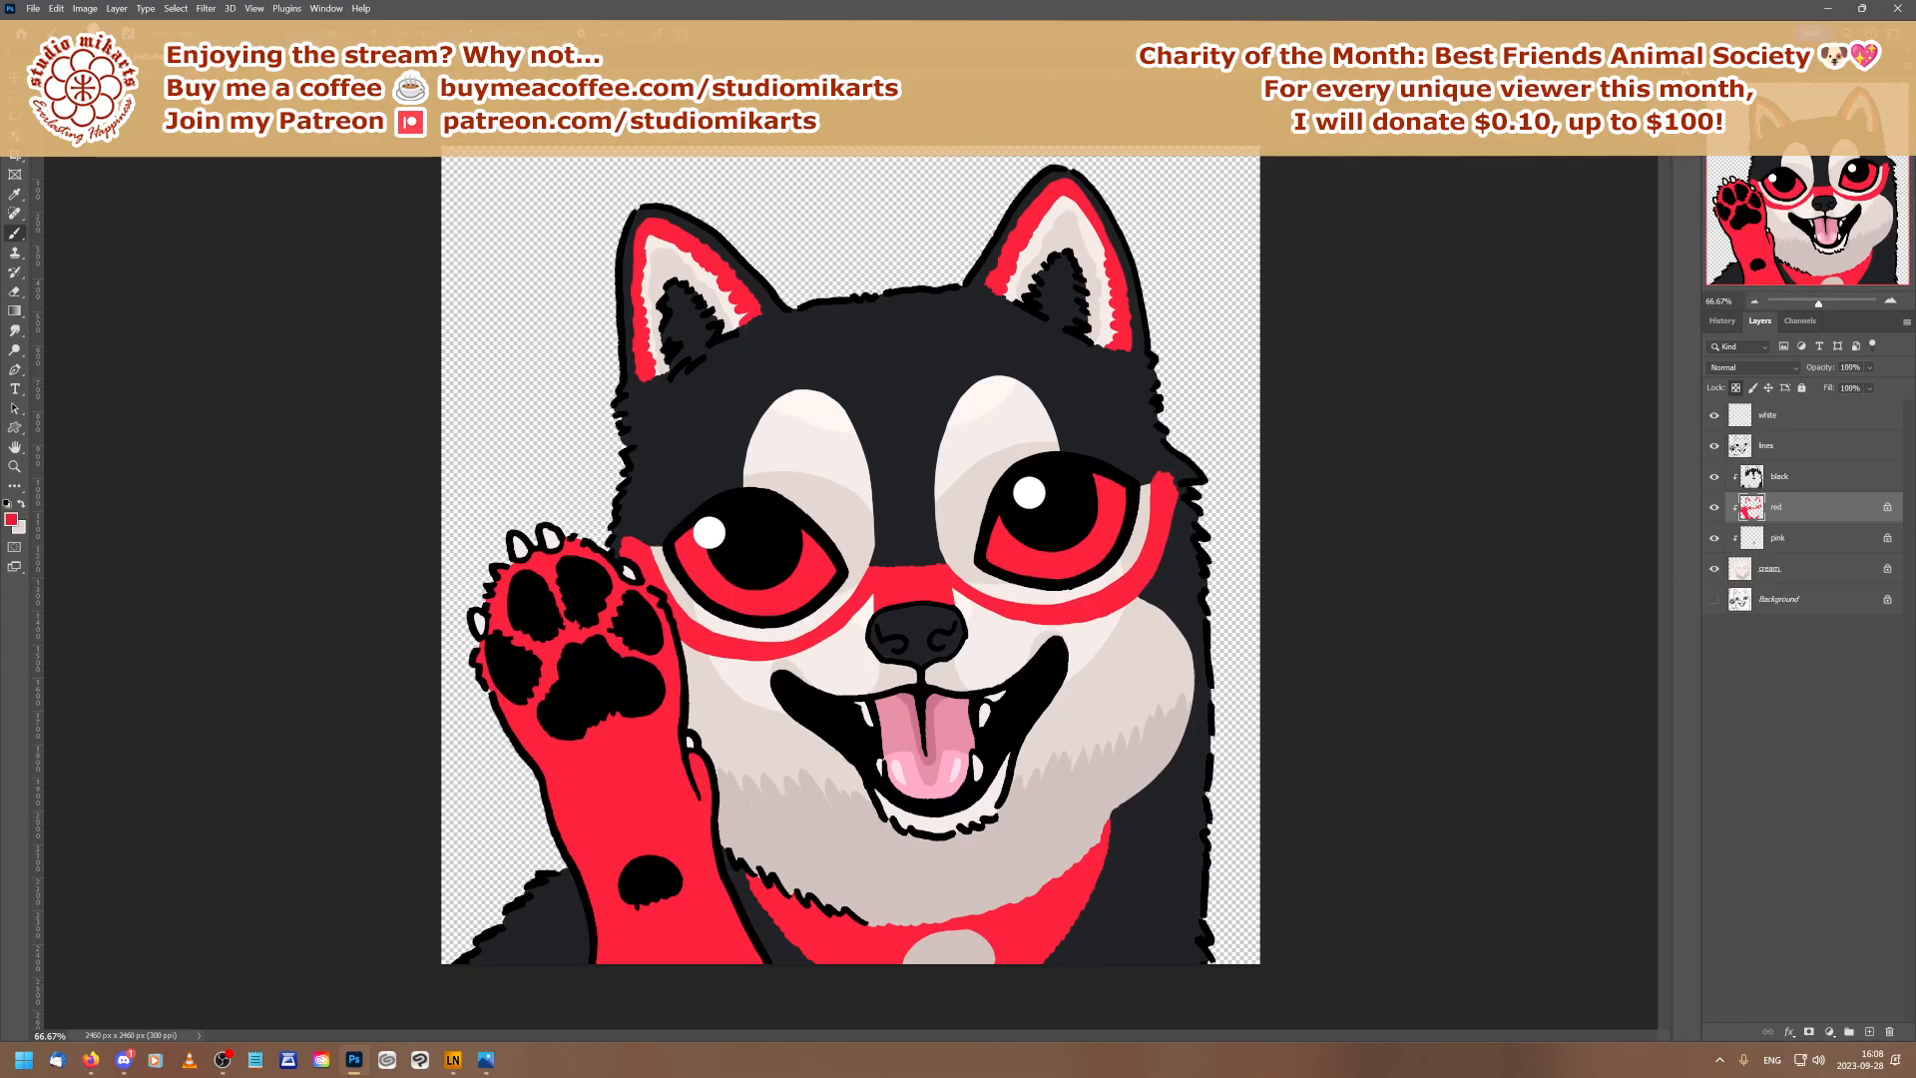
left_click(1753, 301)
Examine the different reds in the running dog's eye with the colour picker, discarding the picked colour
left_click(200, 58)
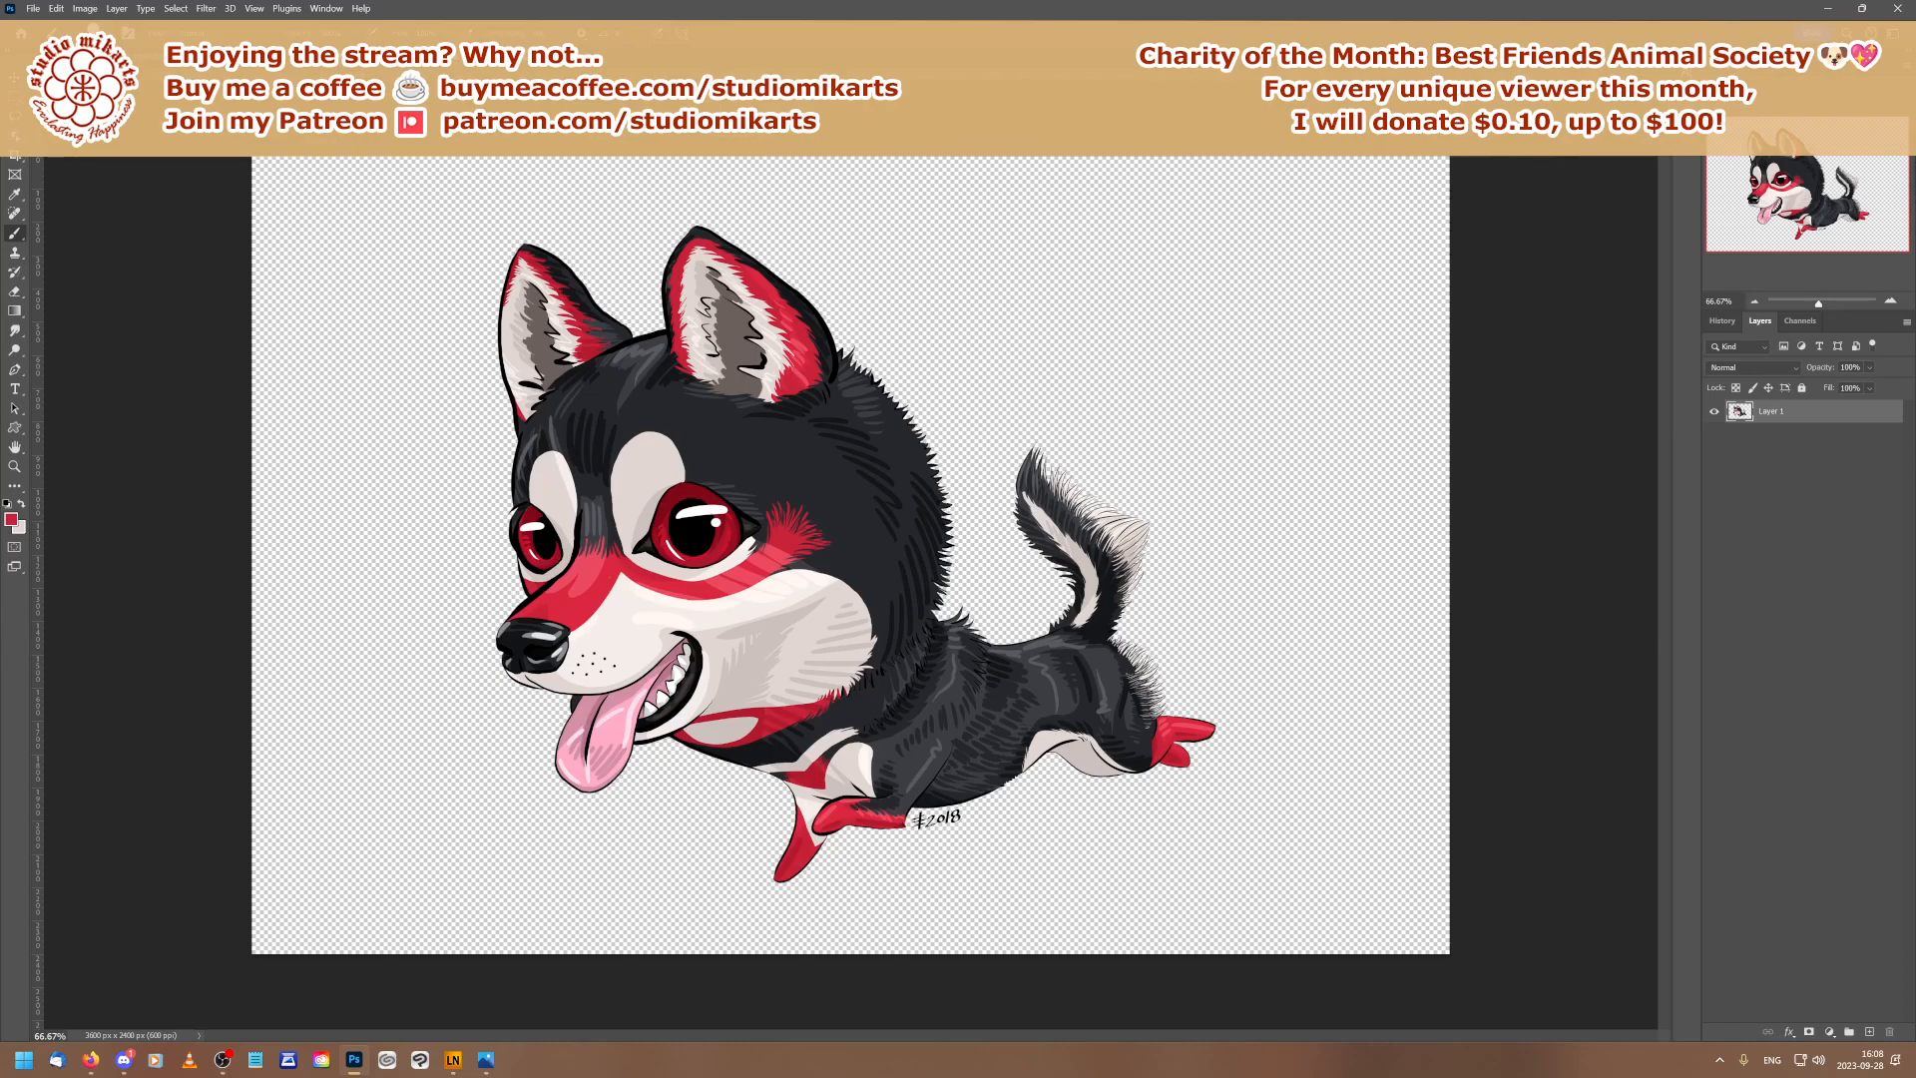
left_click(11, 519)
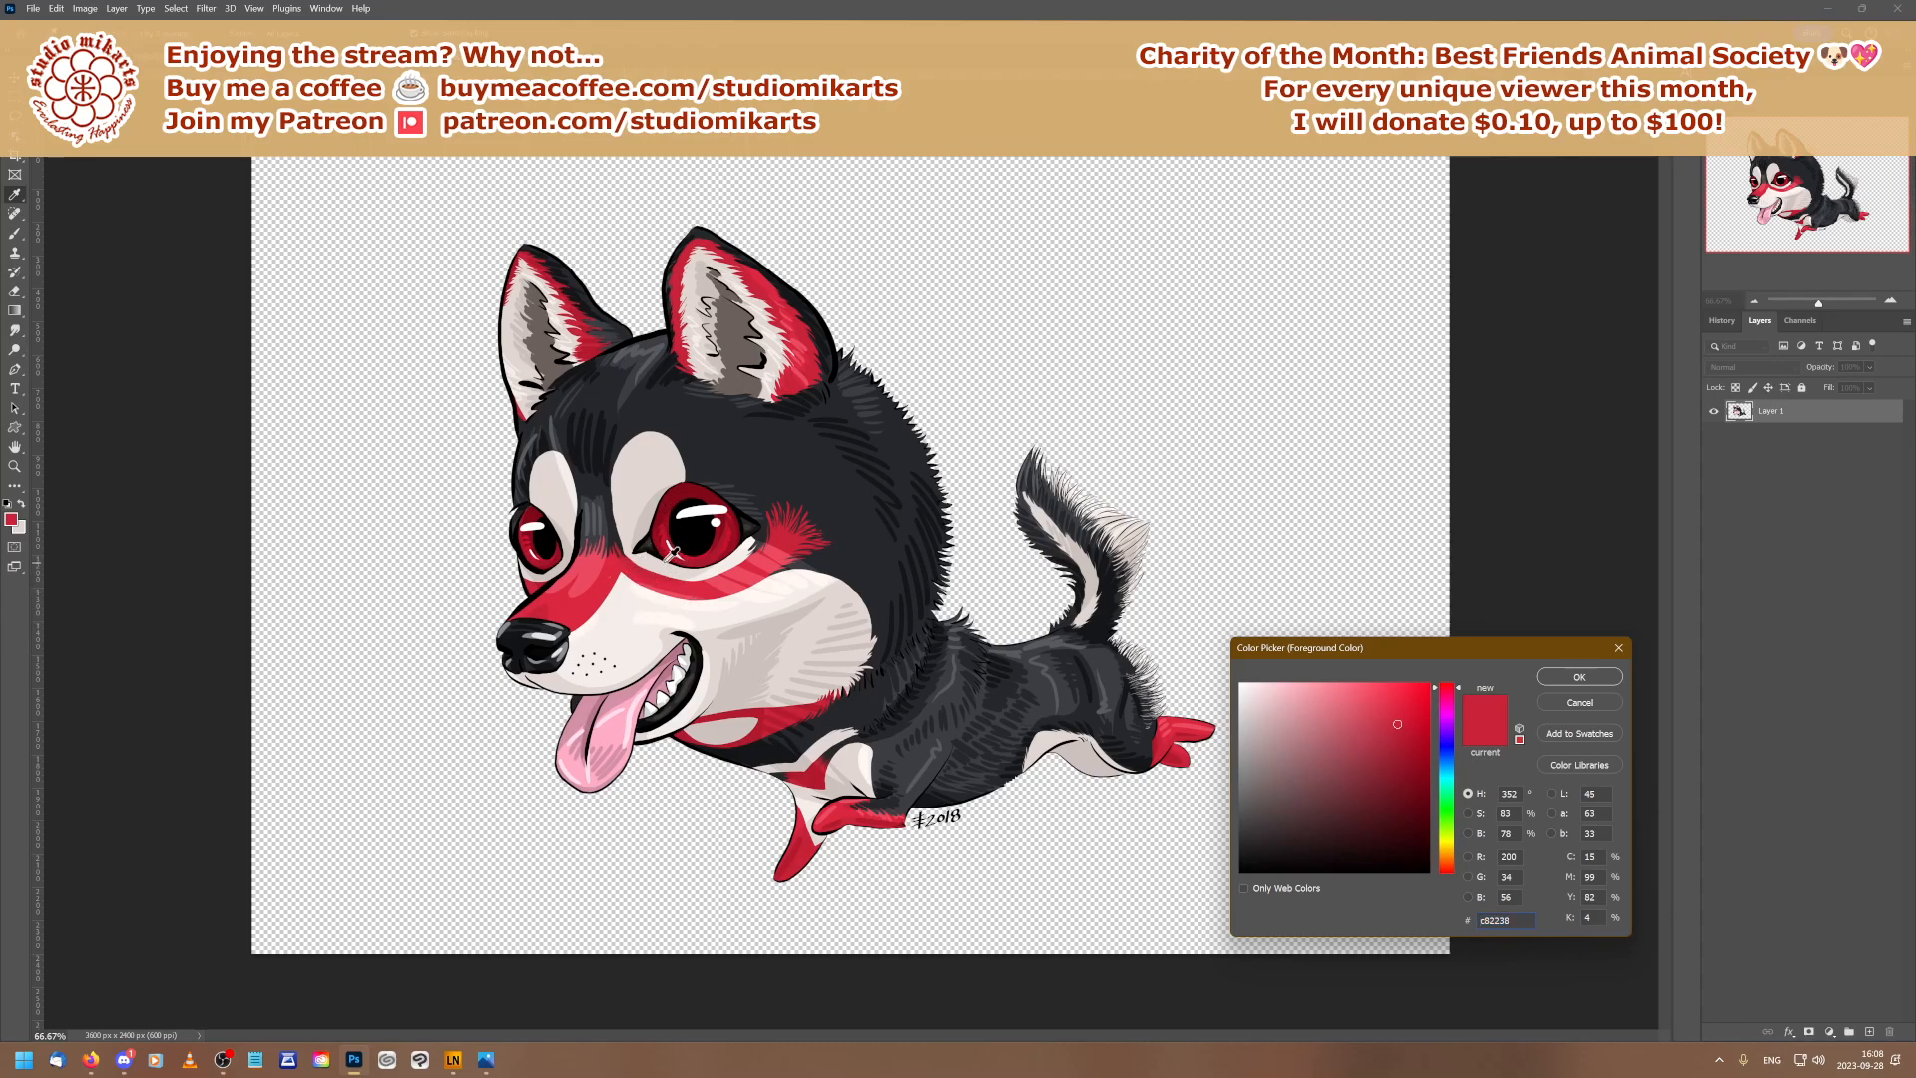
left_click(700, 559)
left_click(717, 534)
left_click(719, 504)
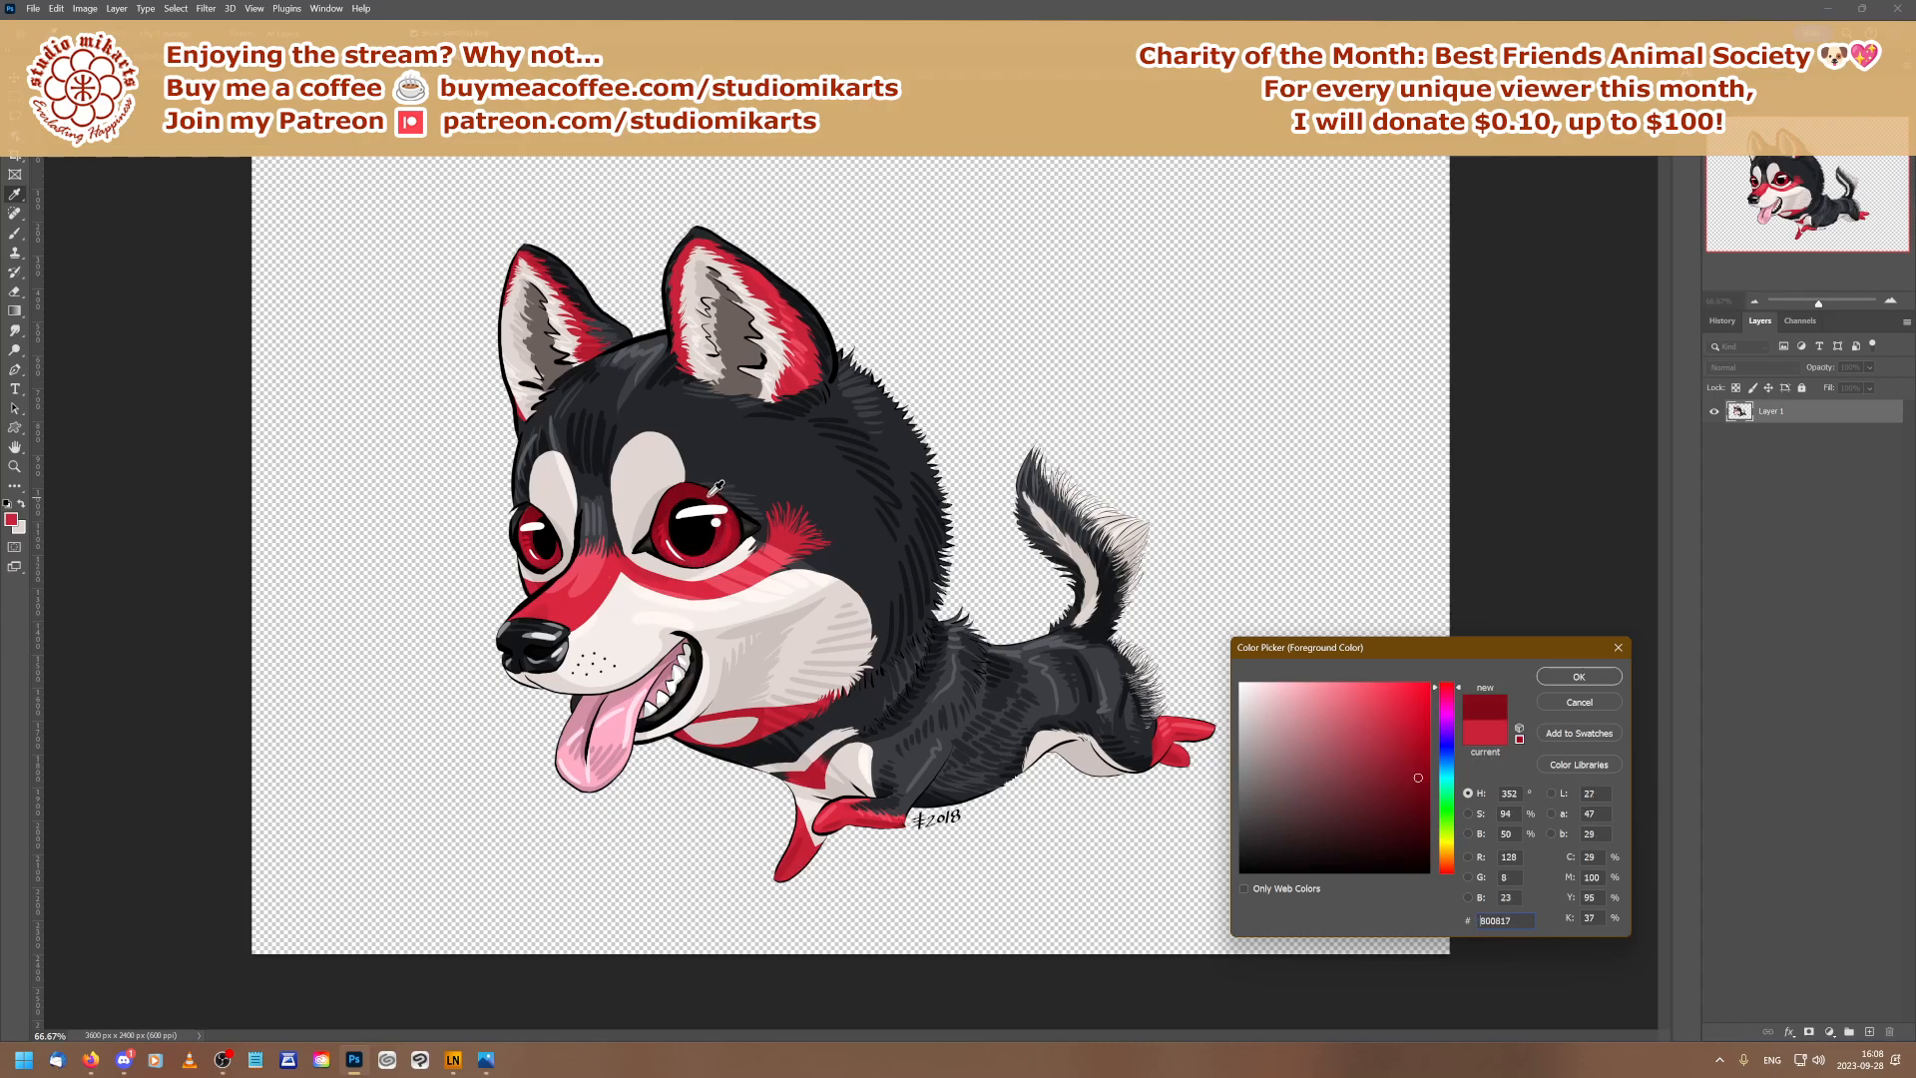
left_click(733, 536)
left_click(641, 565)
left_click(1552, 707)
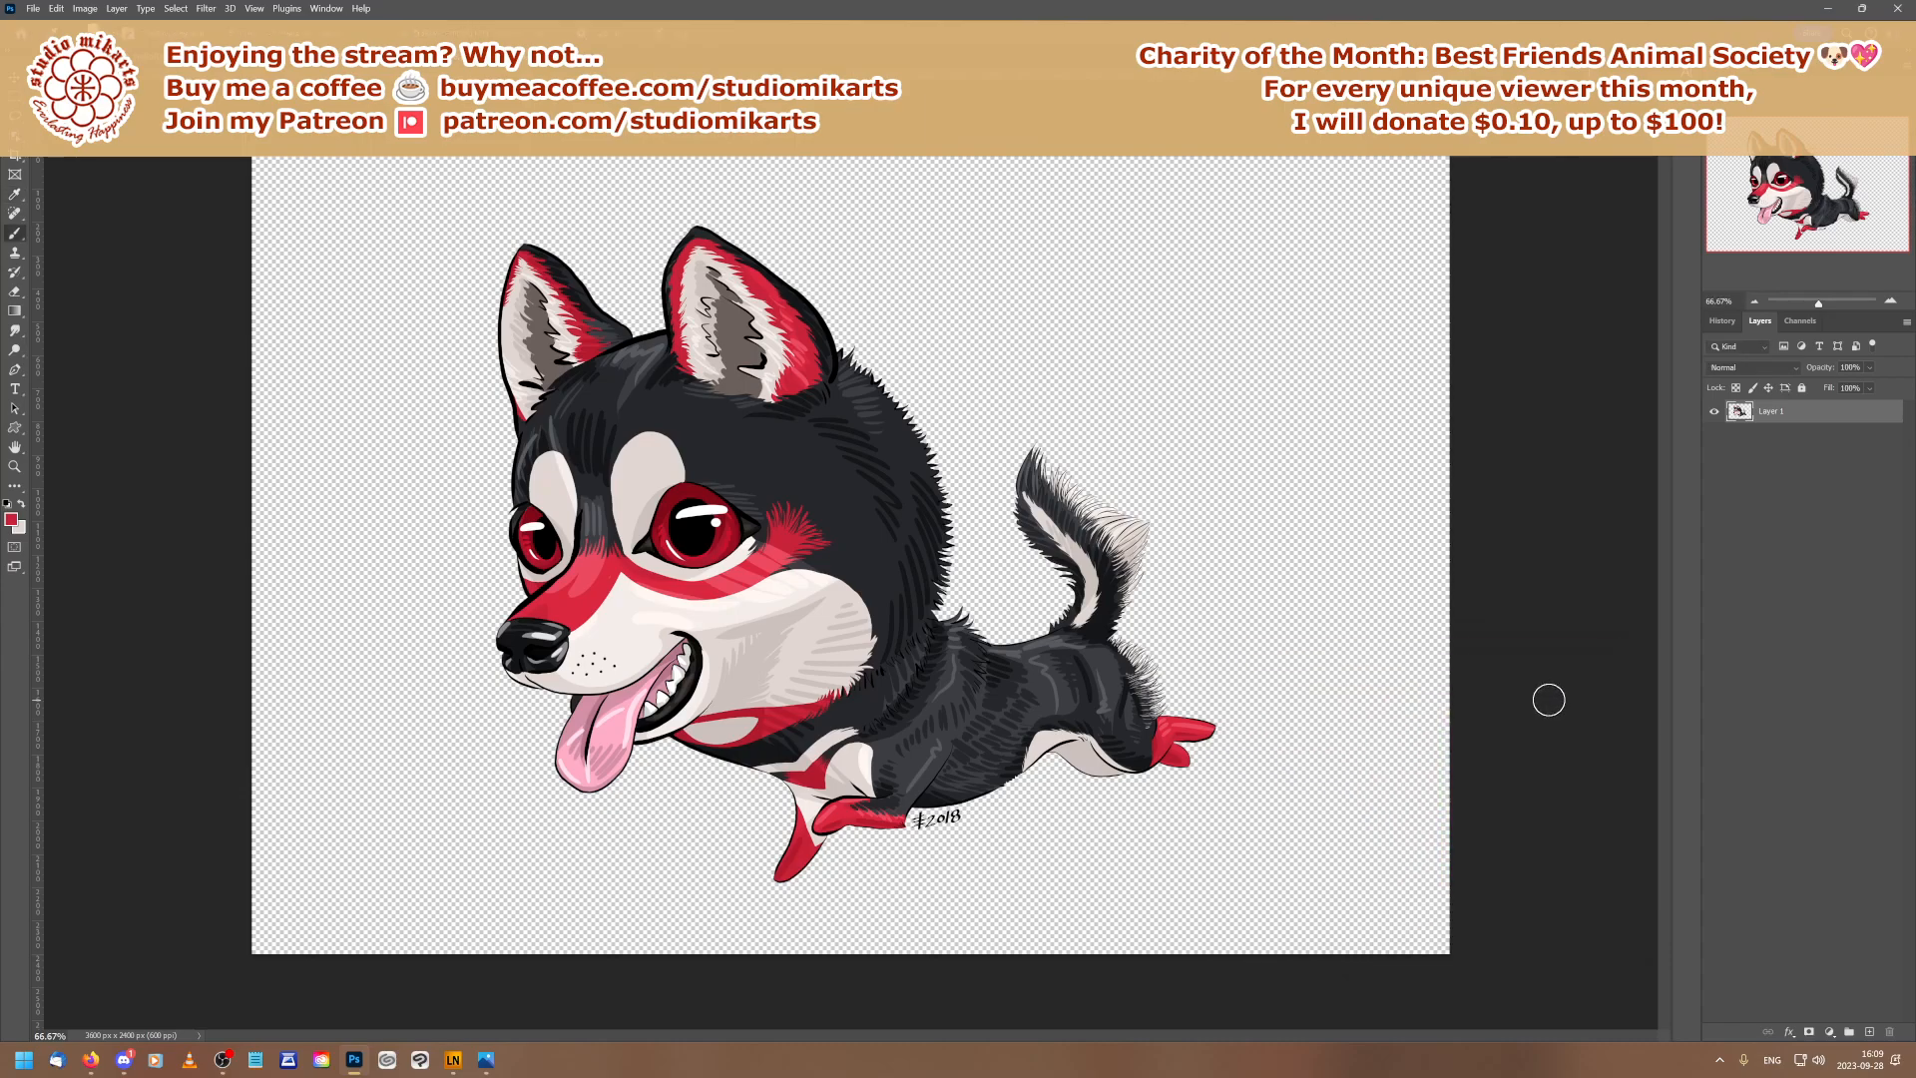
Add a new layer directly above the waving dog's red layer and name it eye red
key("ctrl+Tab")
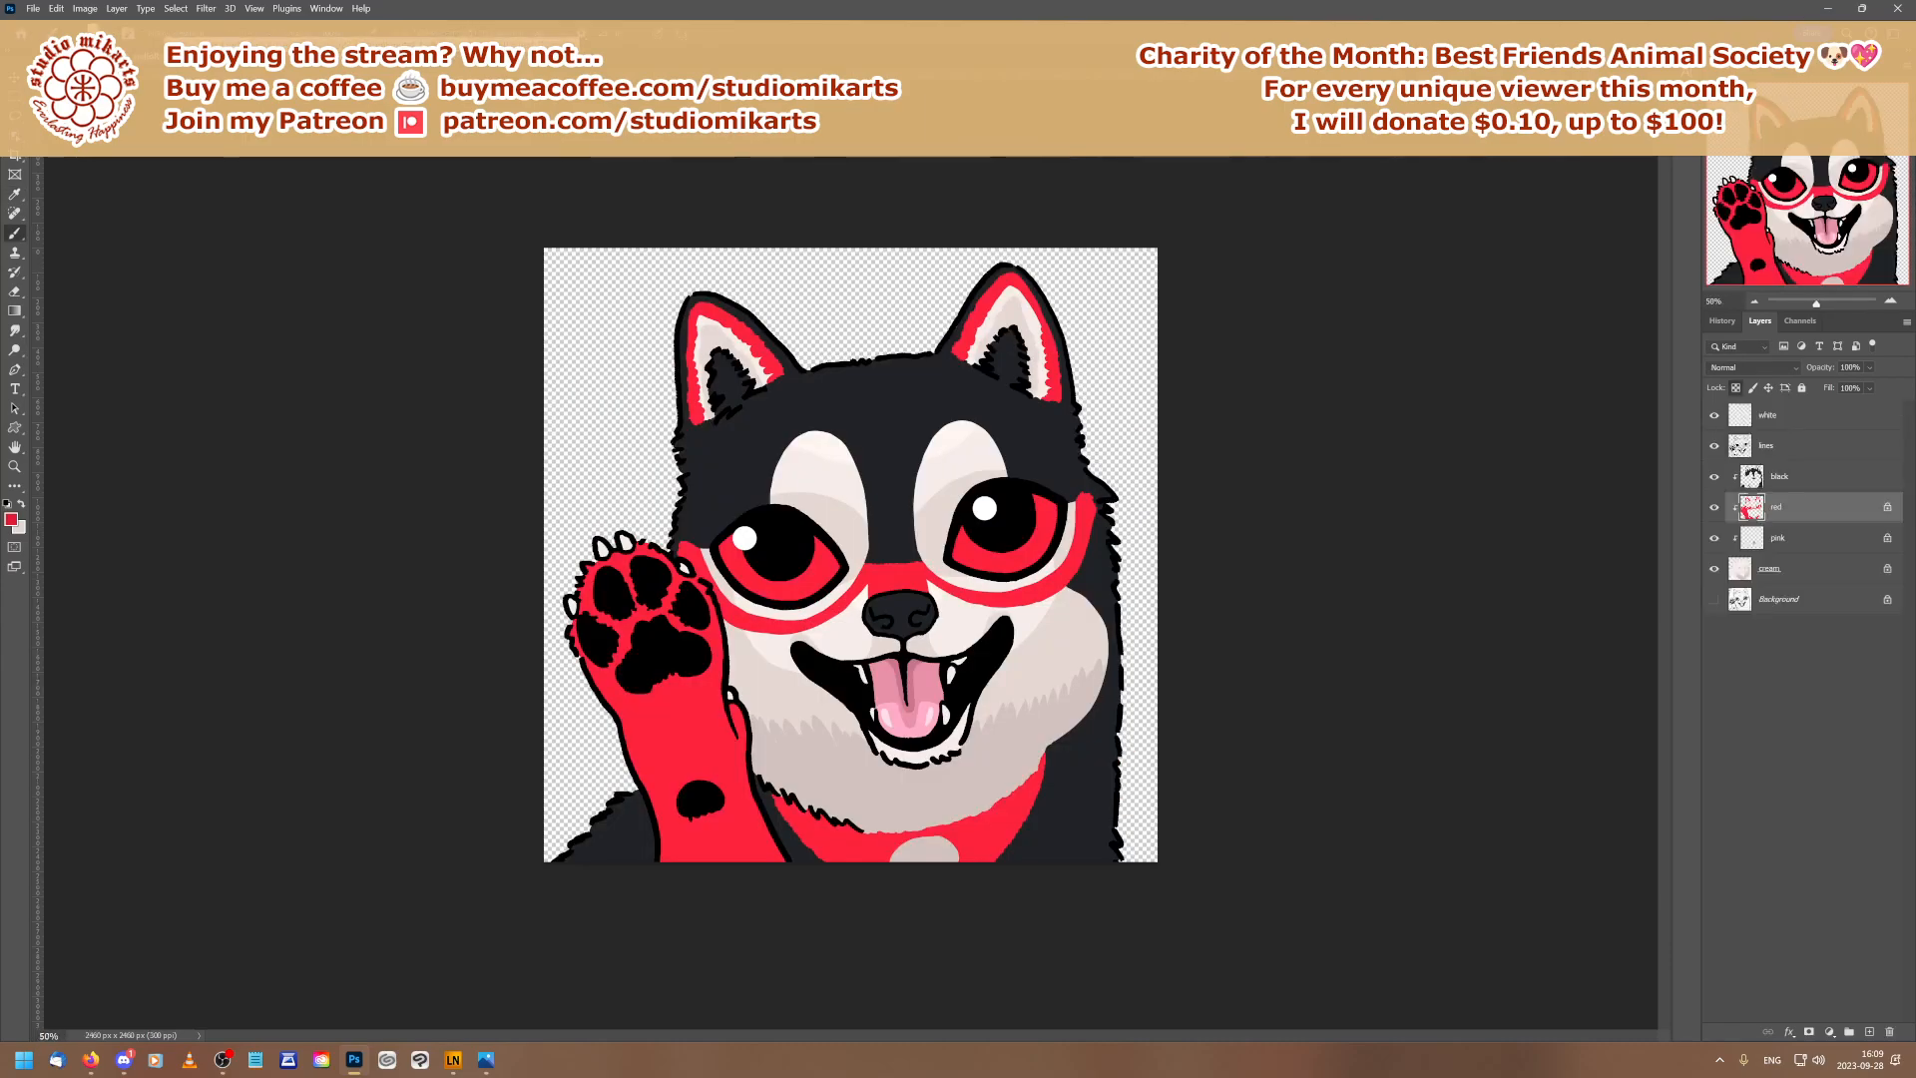
left_click(1866, 1034)
double_click(1781, 507)
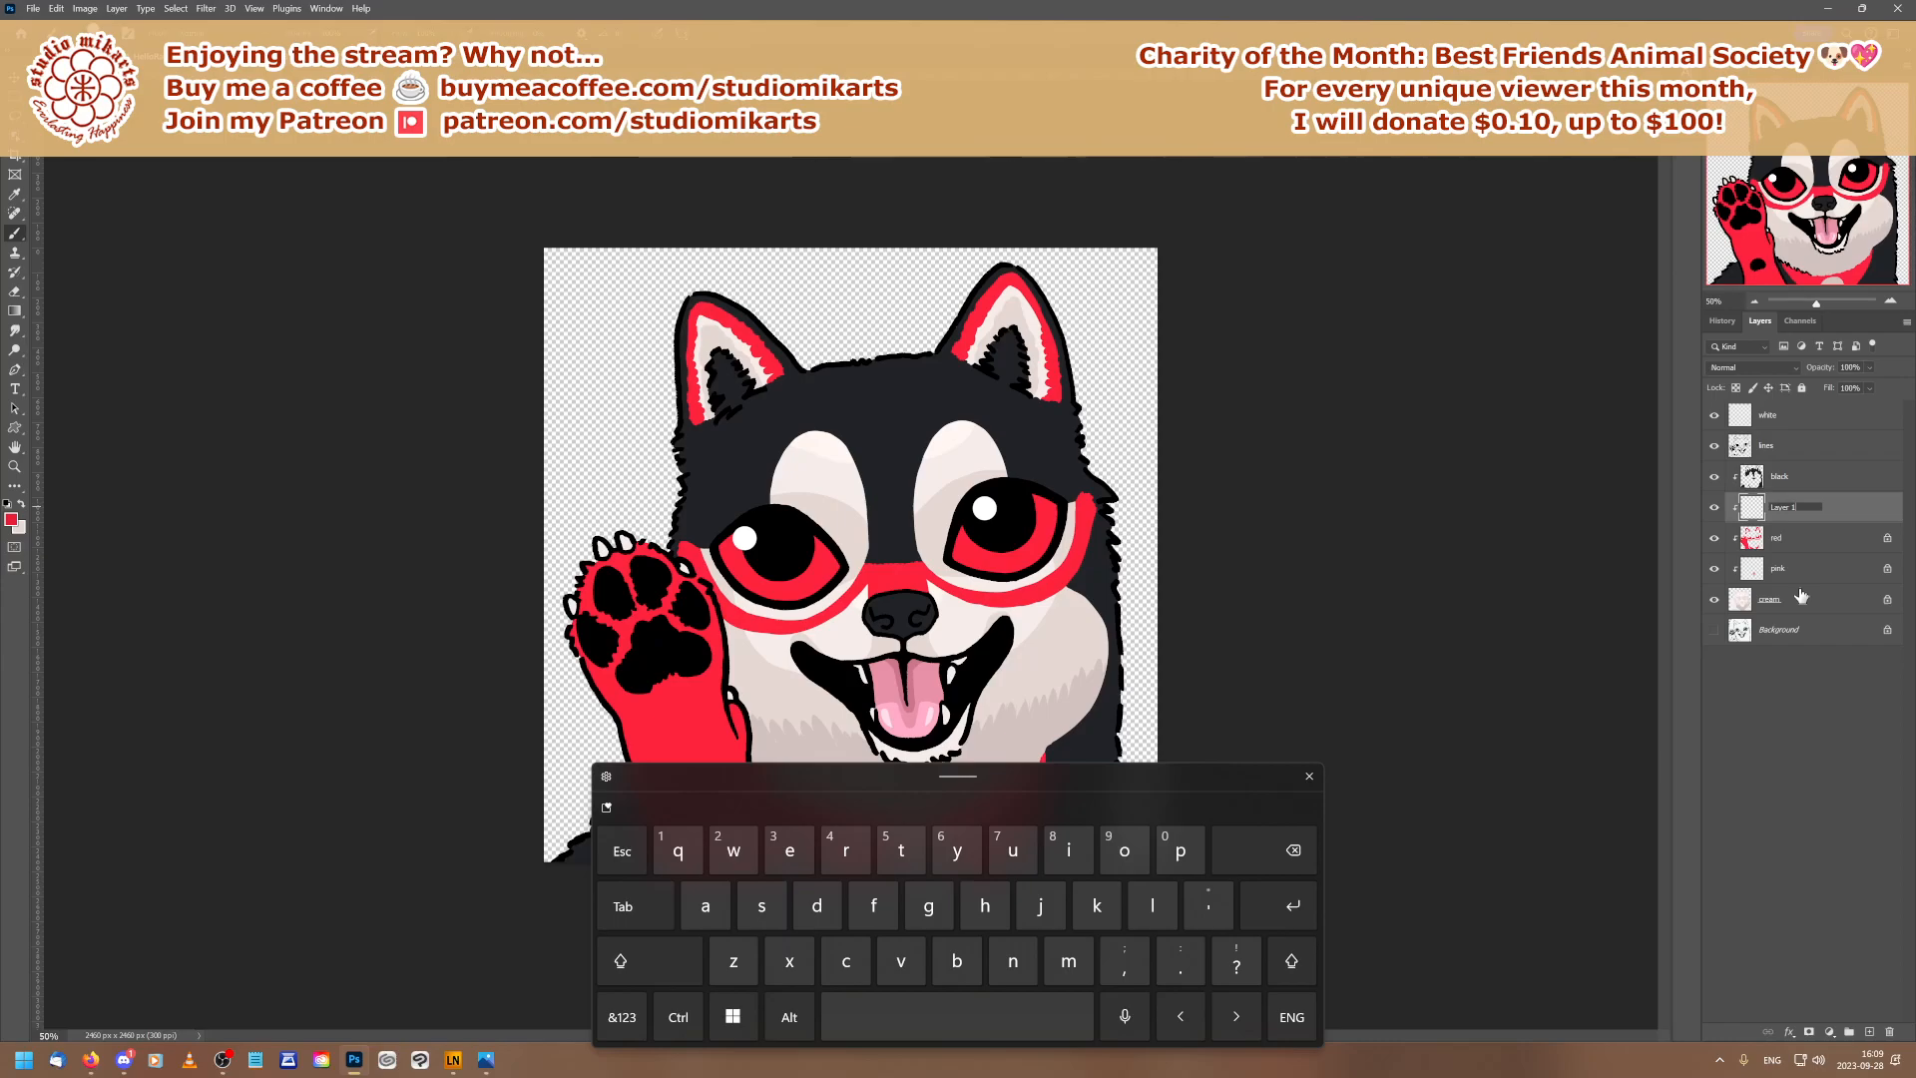
left_click(1274, 850)
type("eye ")
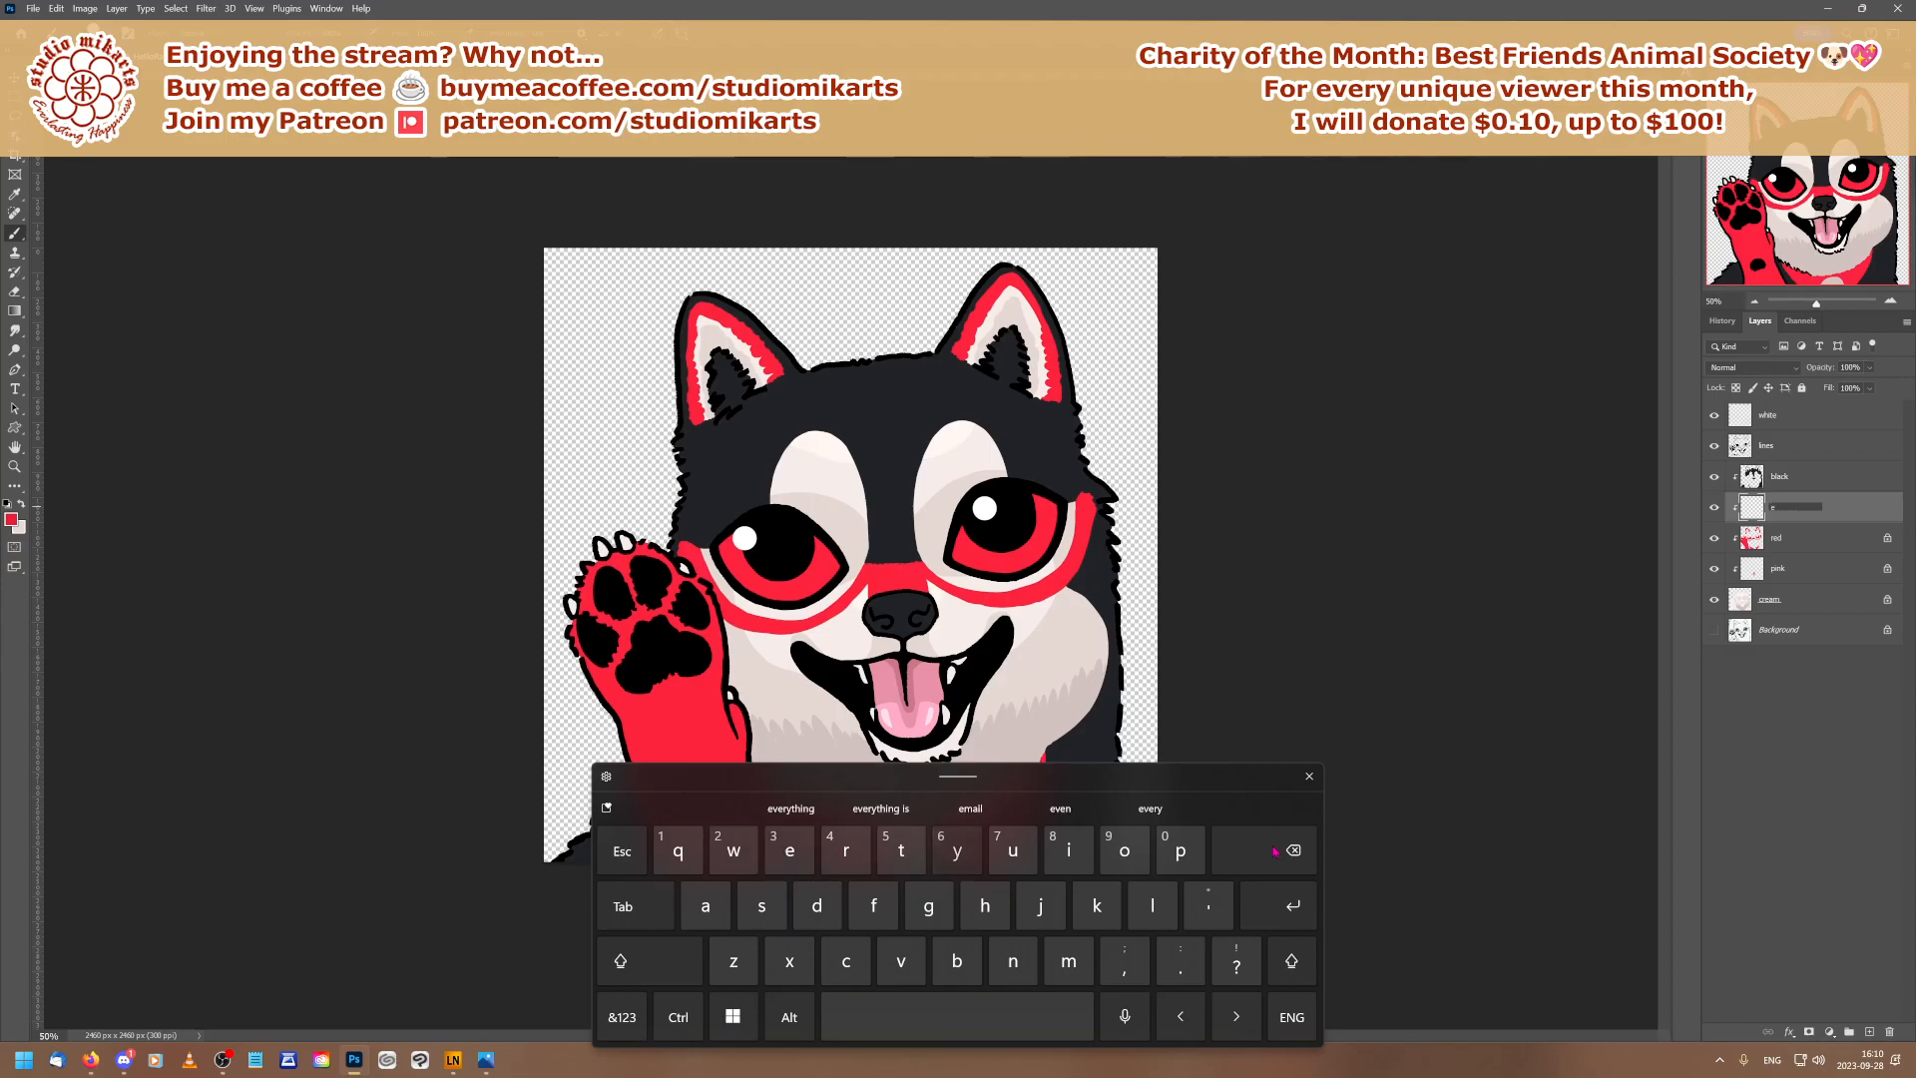
type("red")
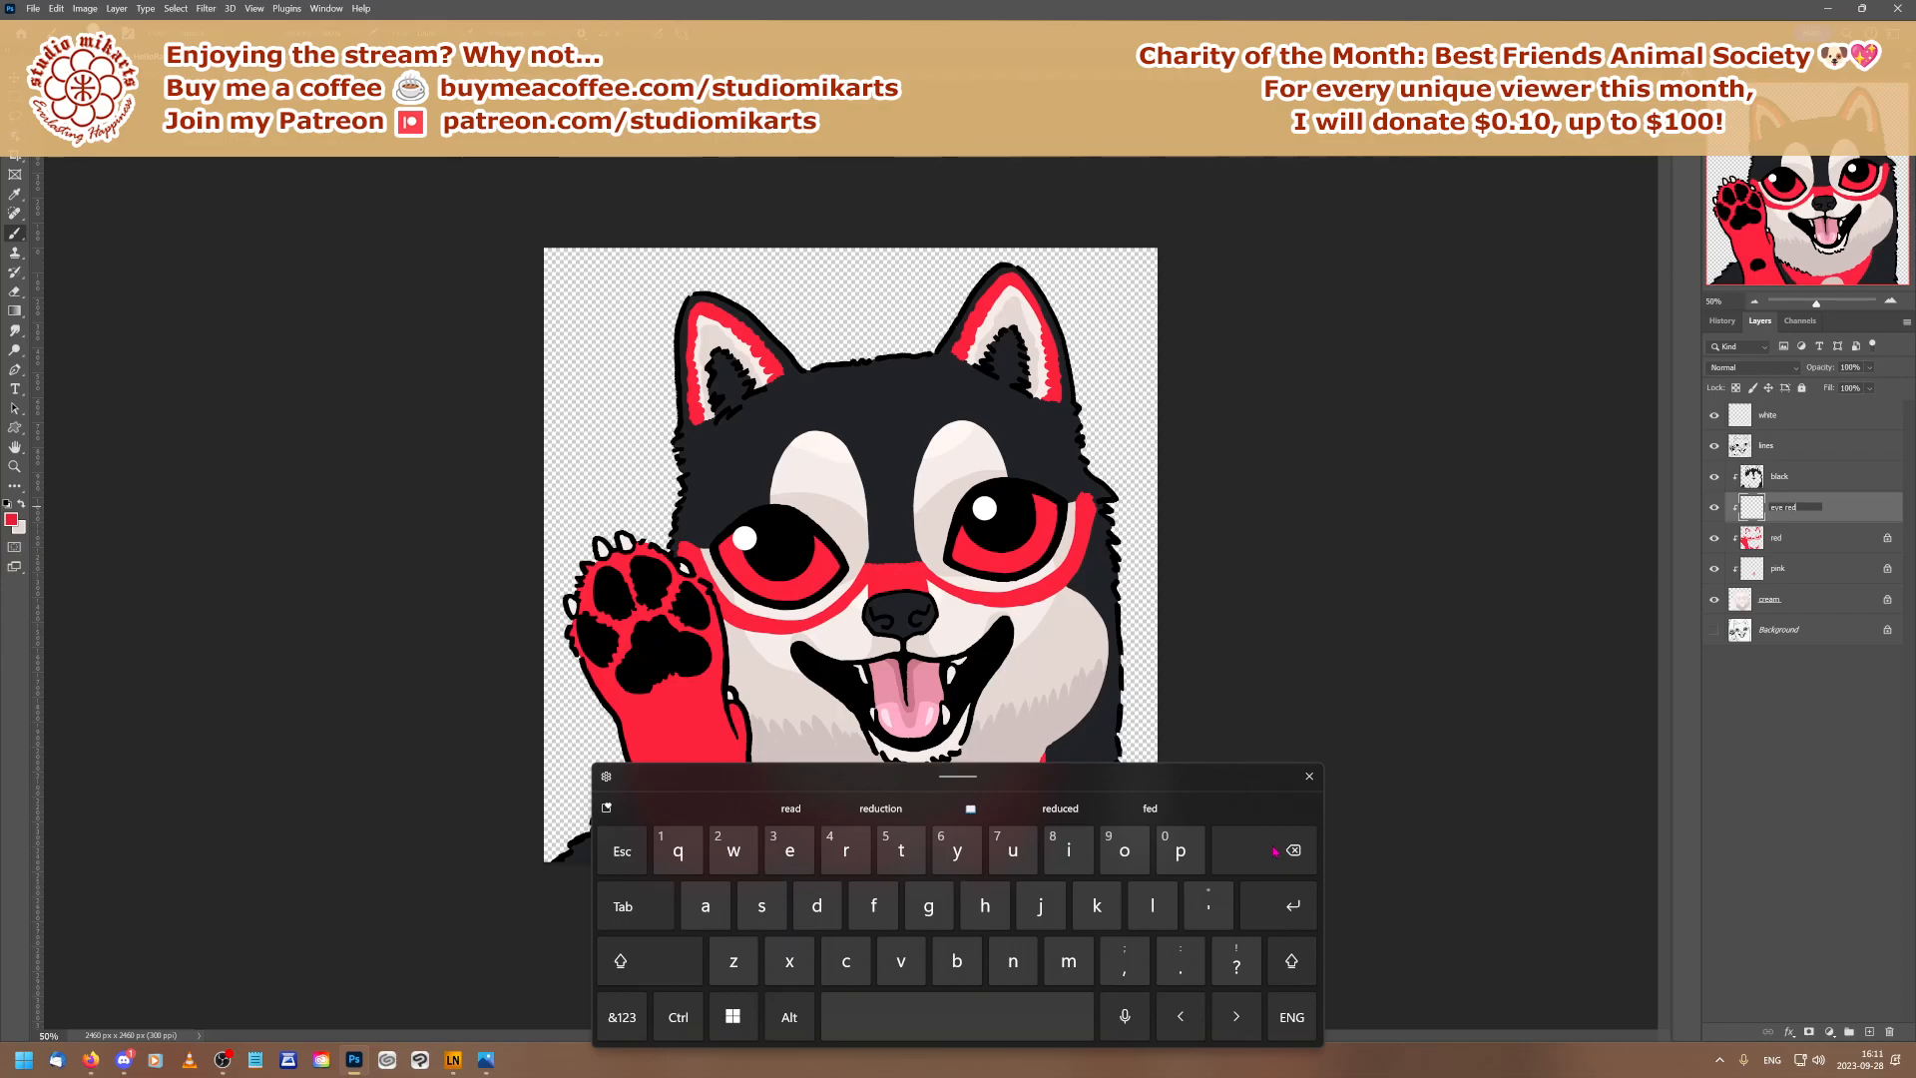
Confirm the eye red layer's name and rename the red layer directly below it as fur red
key("Return")
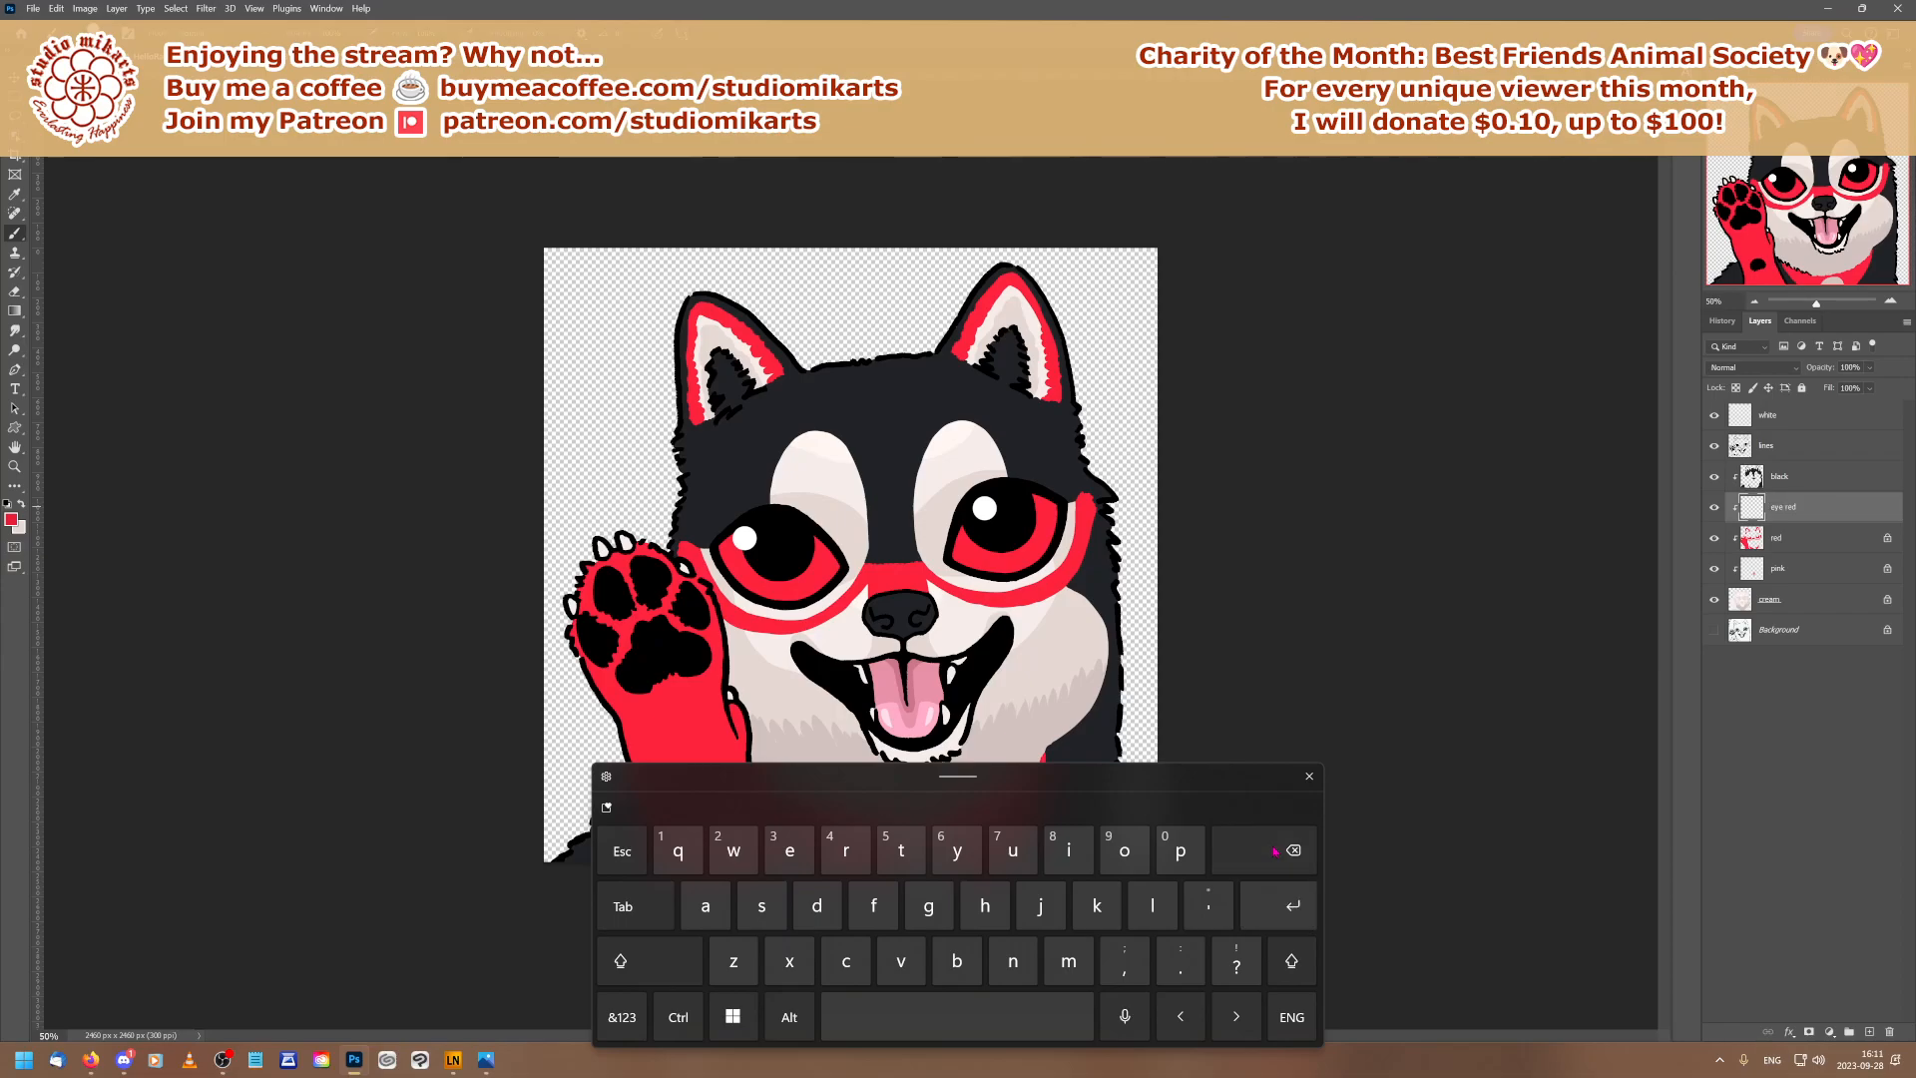
left_click(1309, 776)
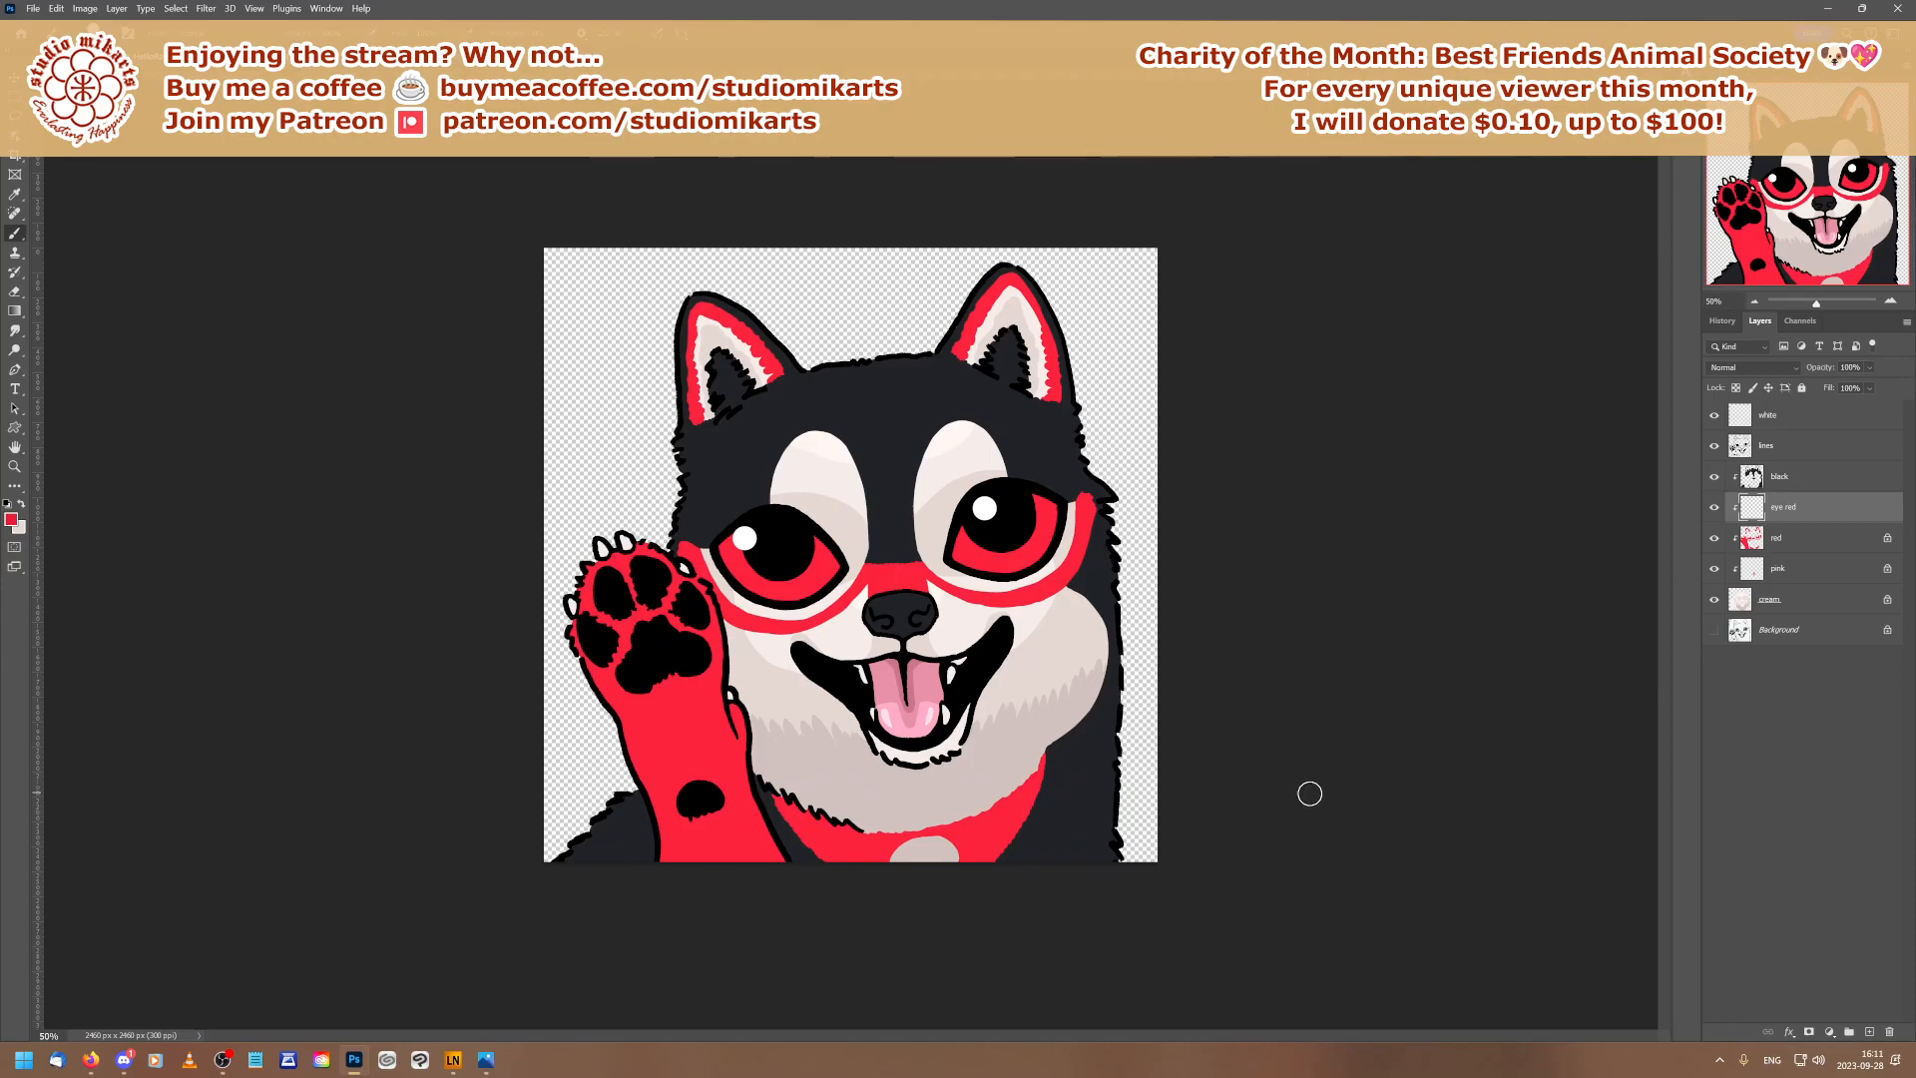
double_click(1775, 538)
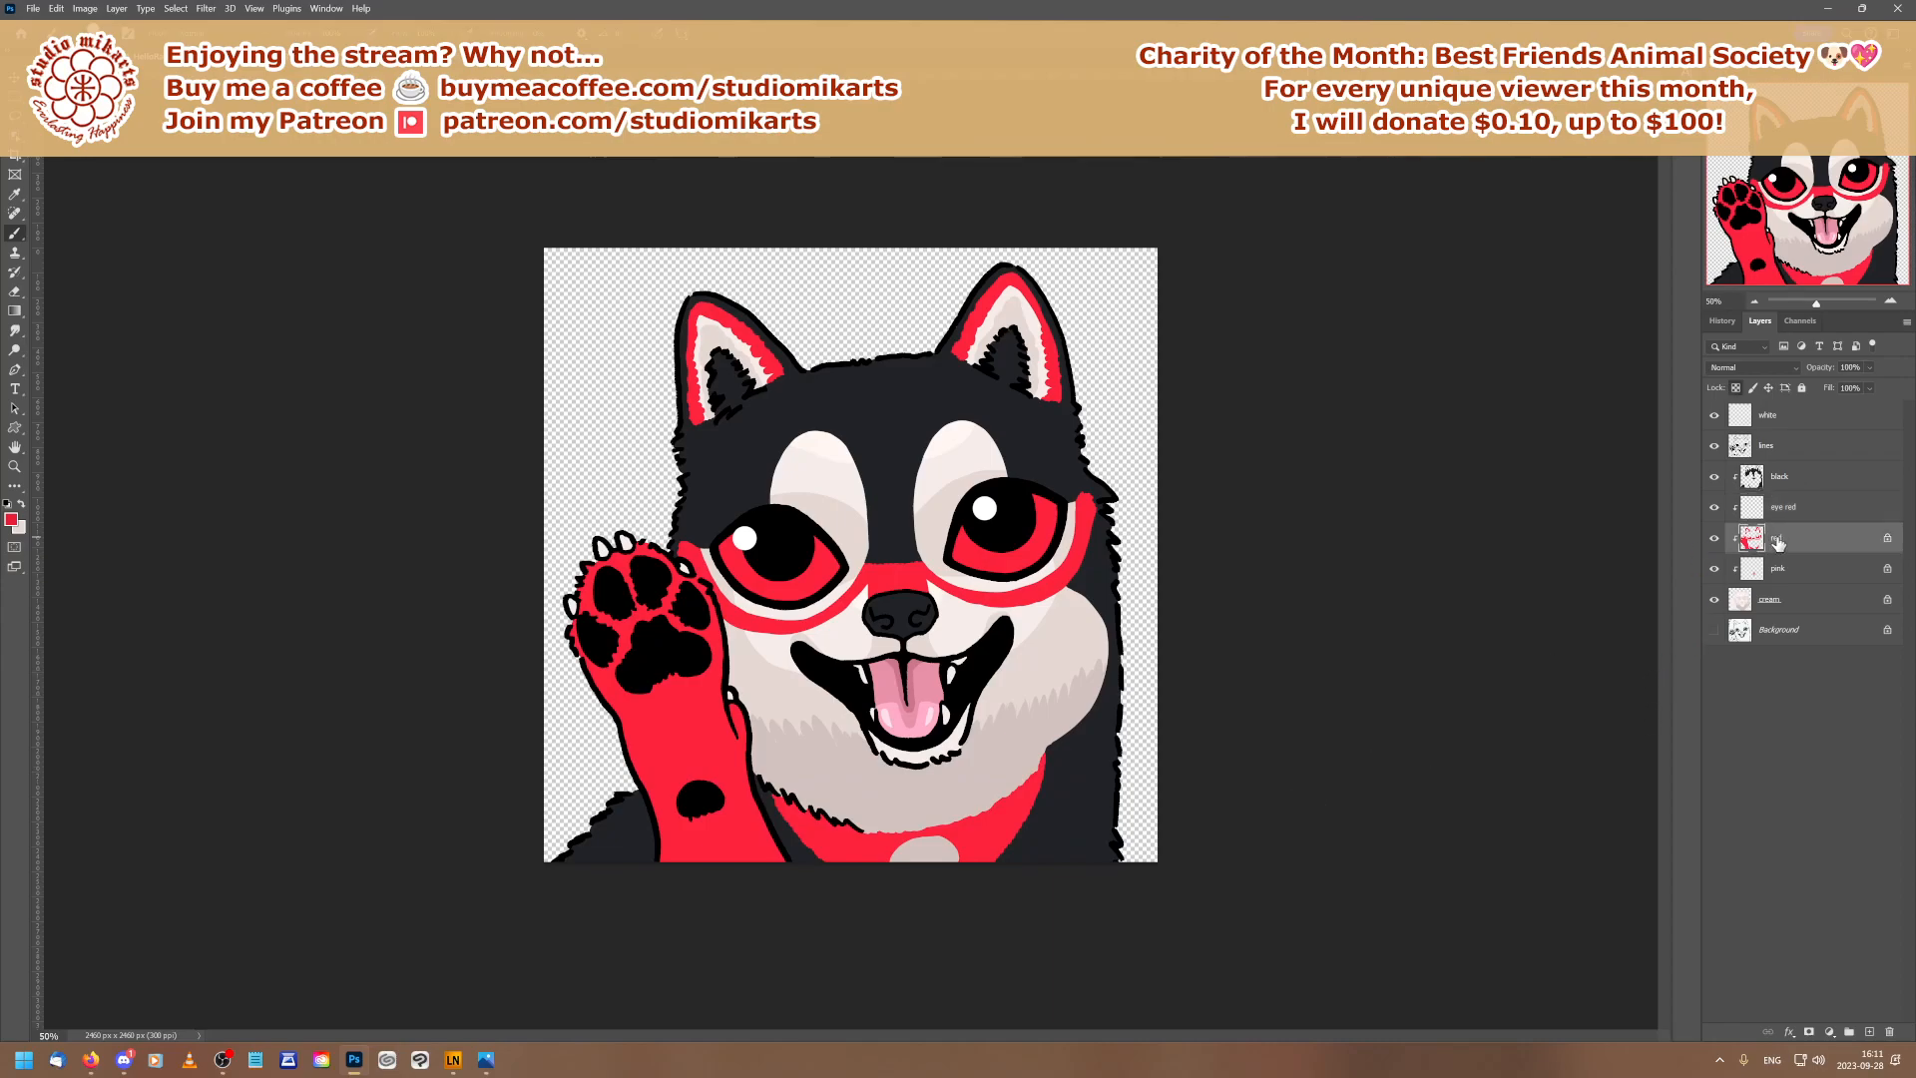
left_click(1781, 539)
left_click(995, 1027)
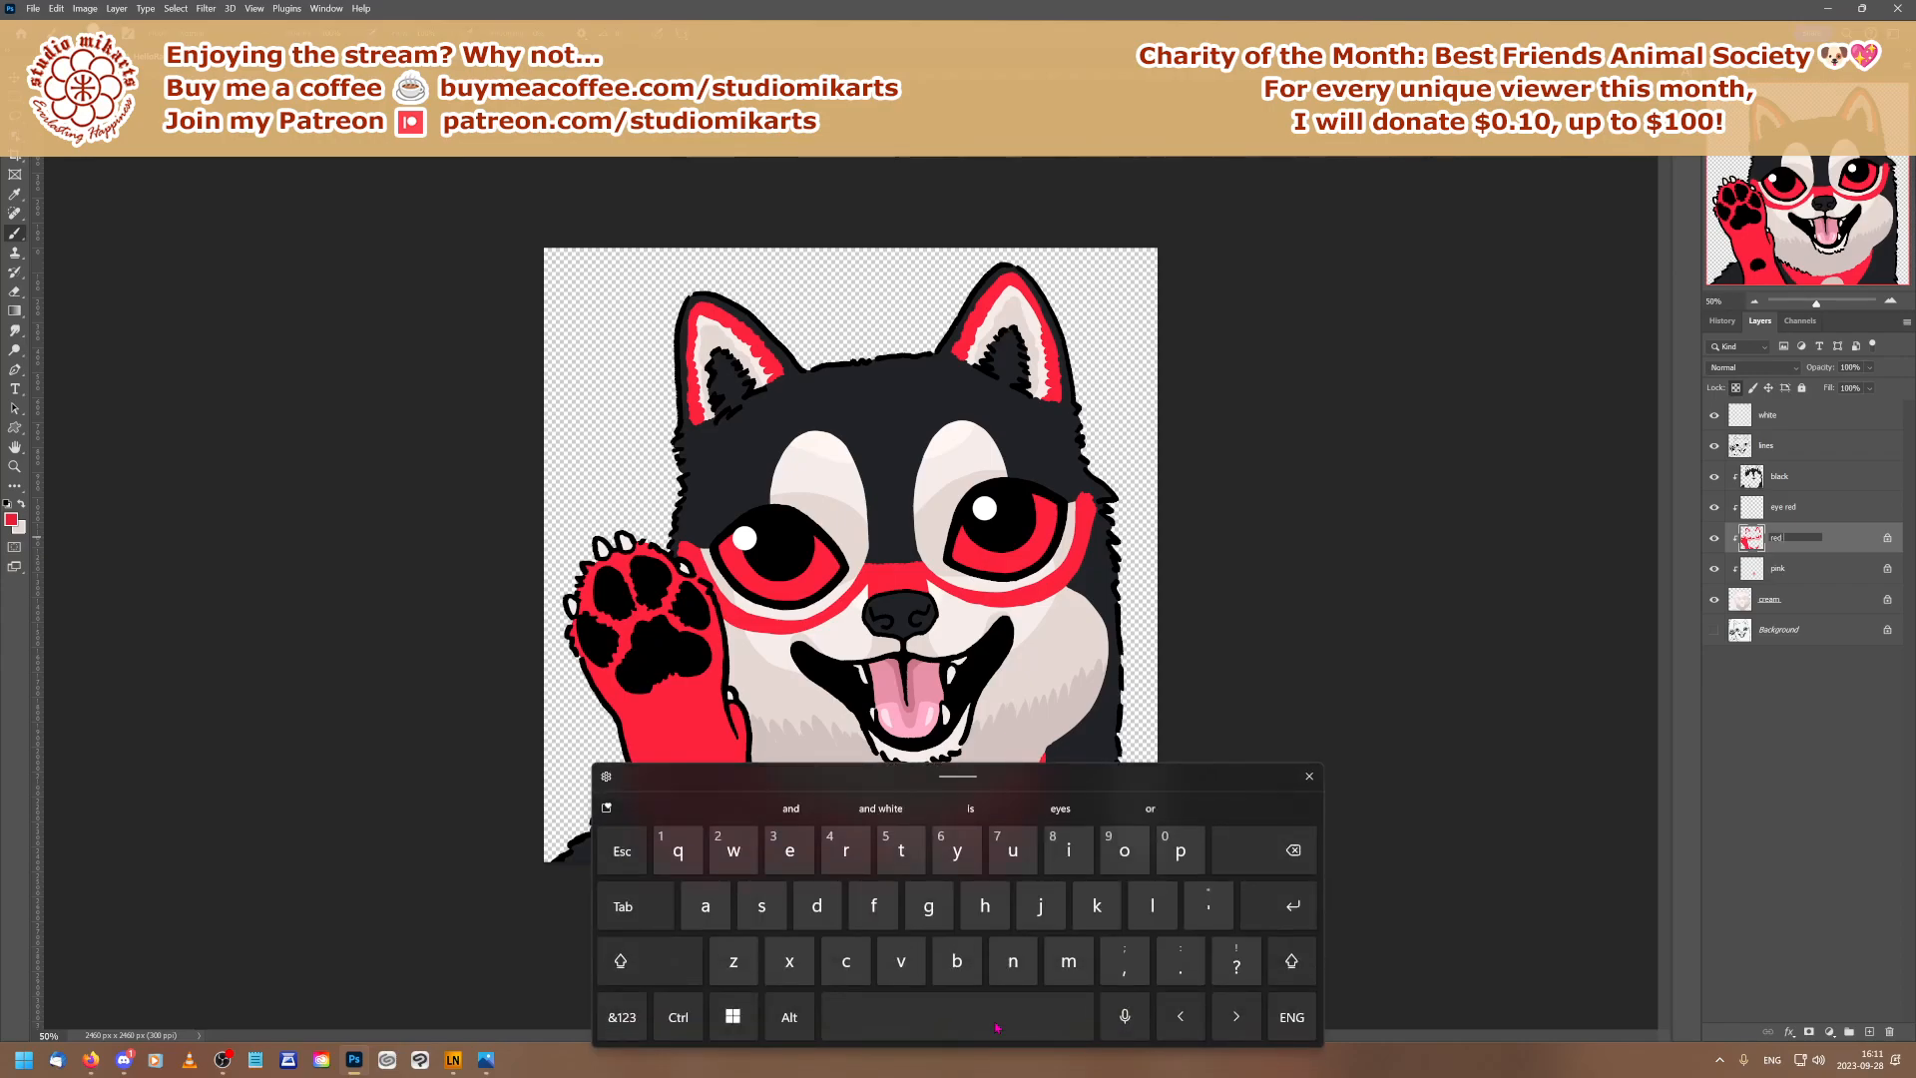
key("BackSpace")
key("BackSpace")
key("BackSpace")
key("BackSpace")
type("e")
type("fur")
type(" red")
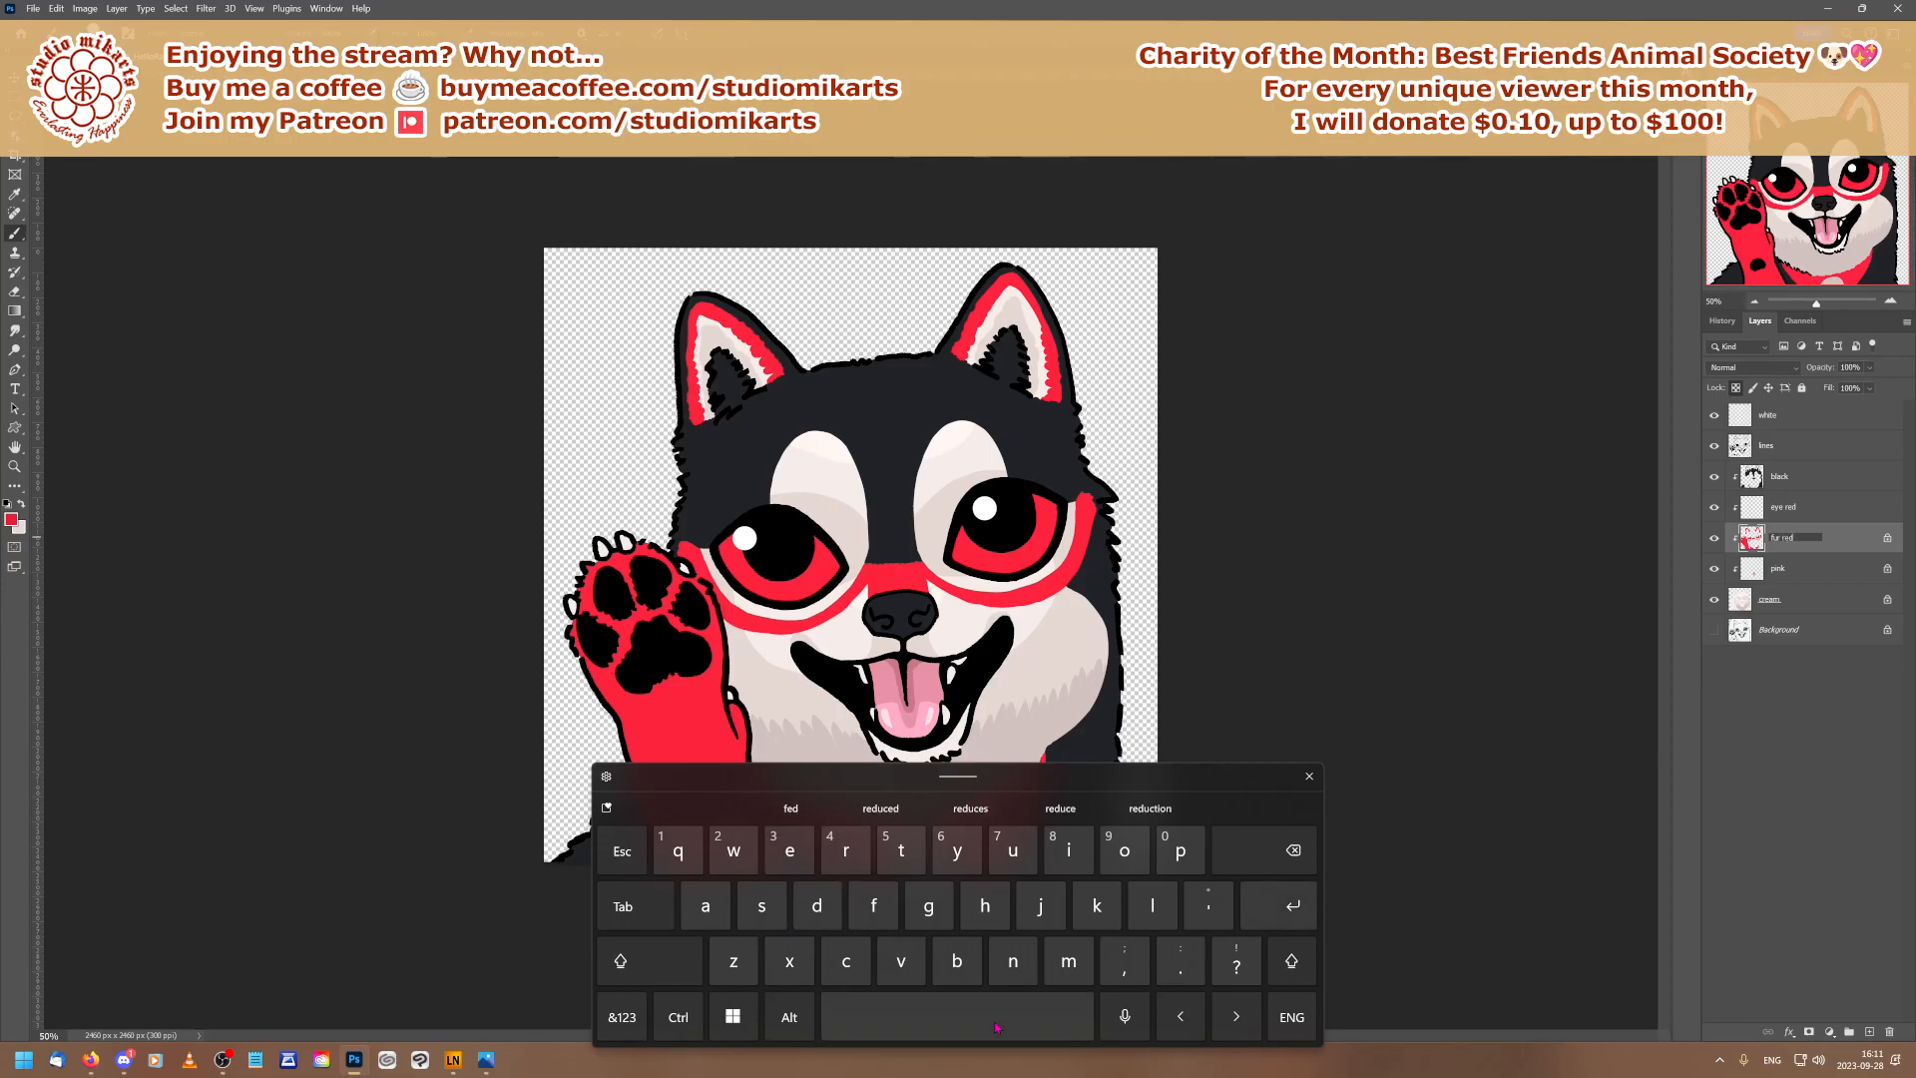
key("Return")
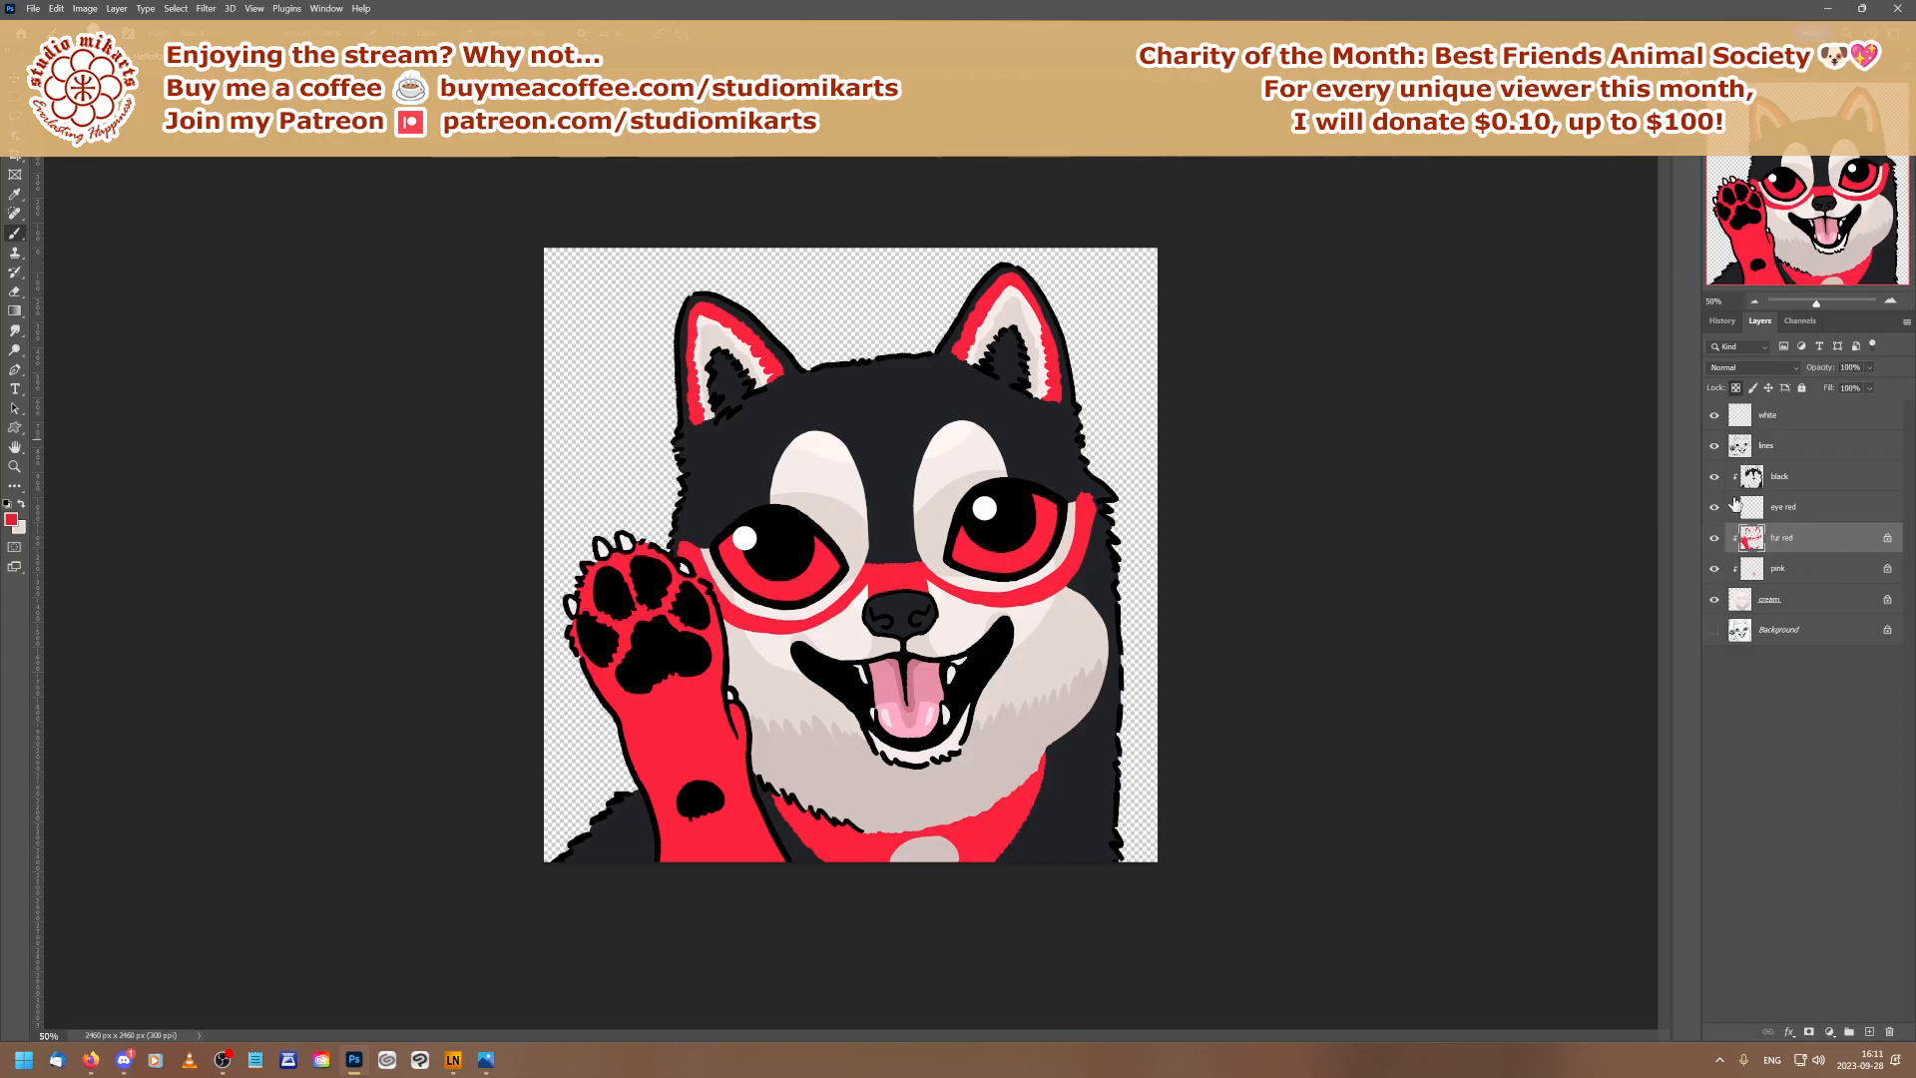
On the eye red layer, paint over both of the waving dog's irises with dark red a9172a sampled from the running dog's eye
left_click(1779, 509)
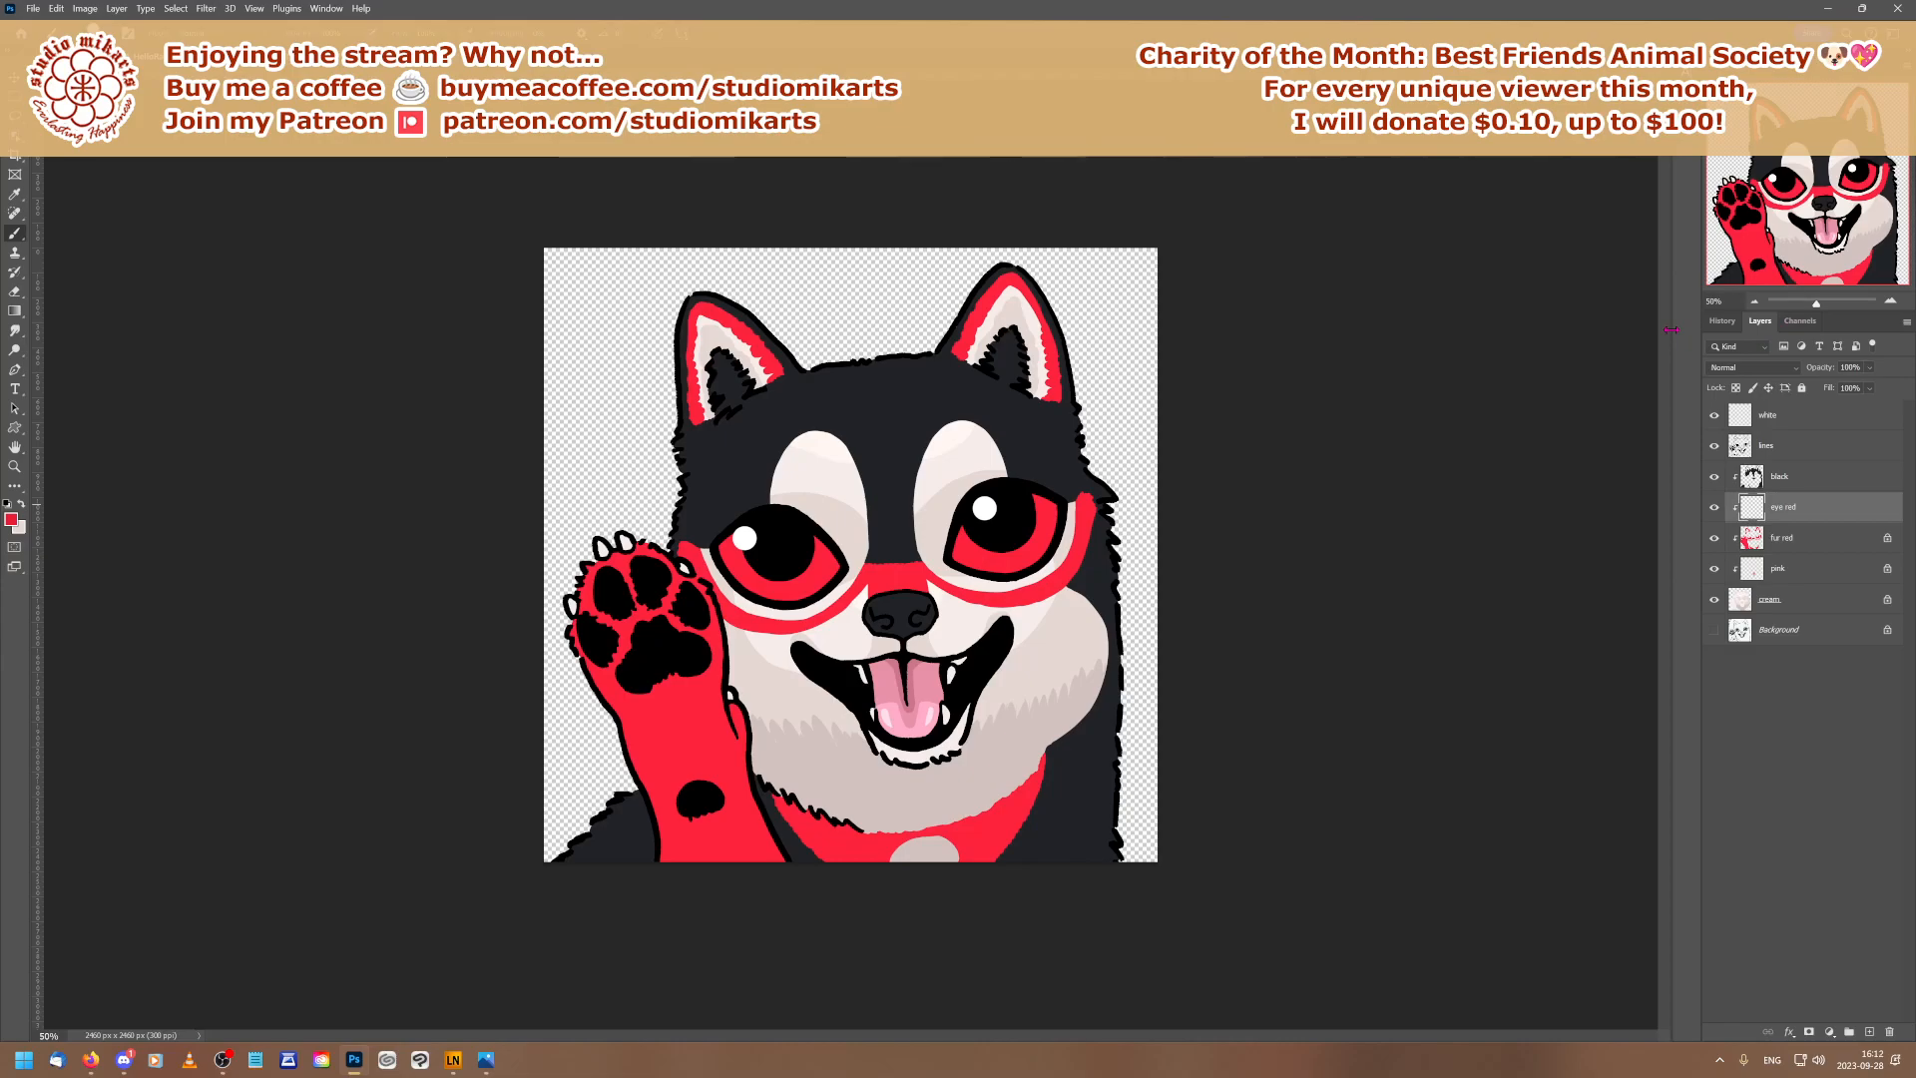
key("ctrl+Tab")
left_click(12, 518)
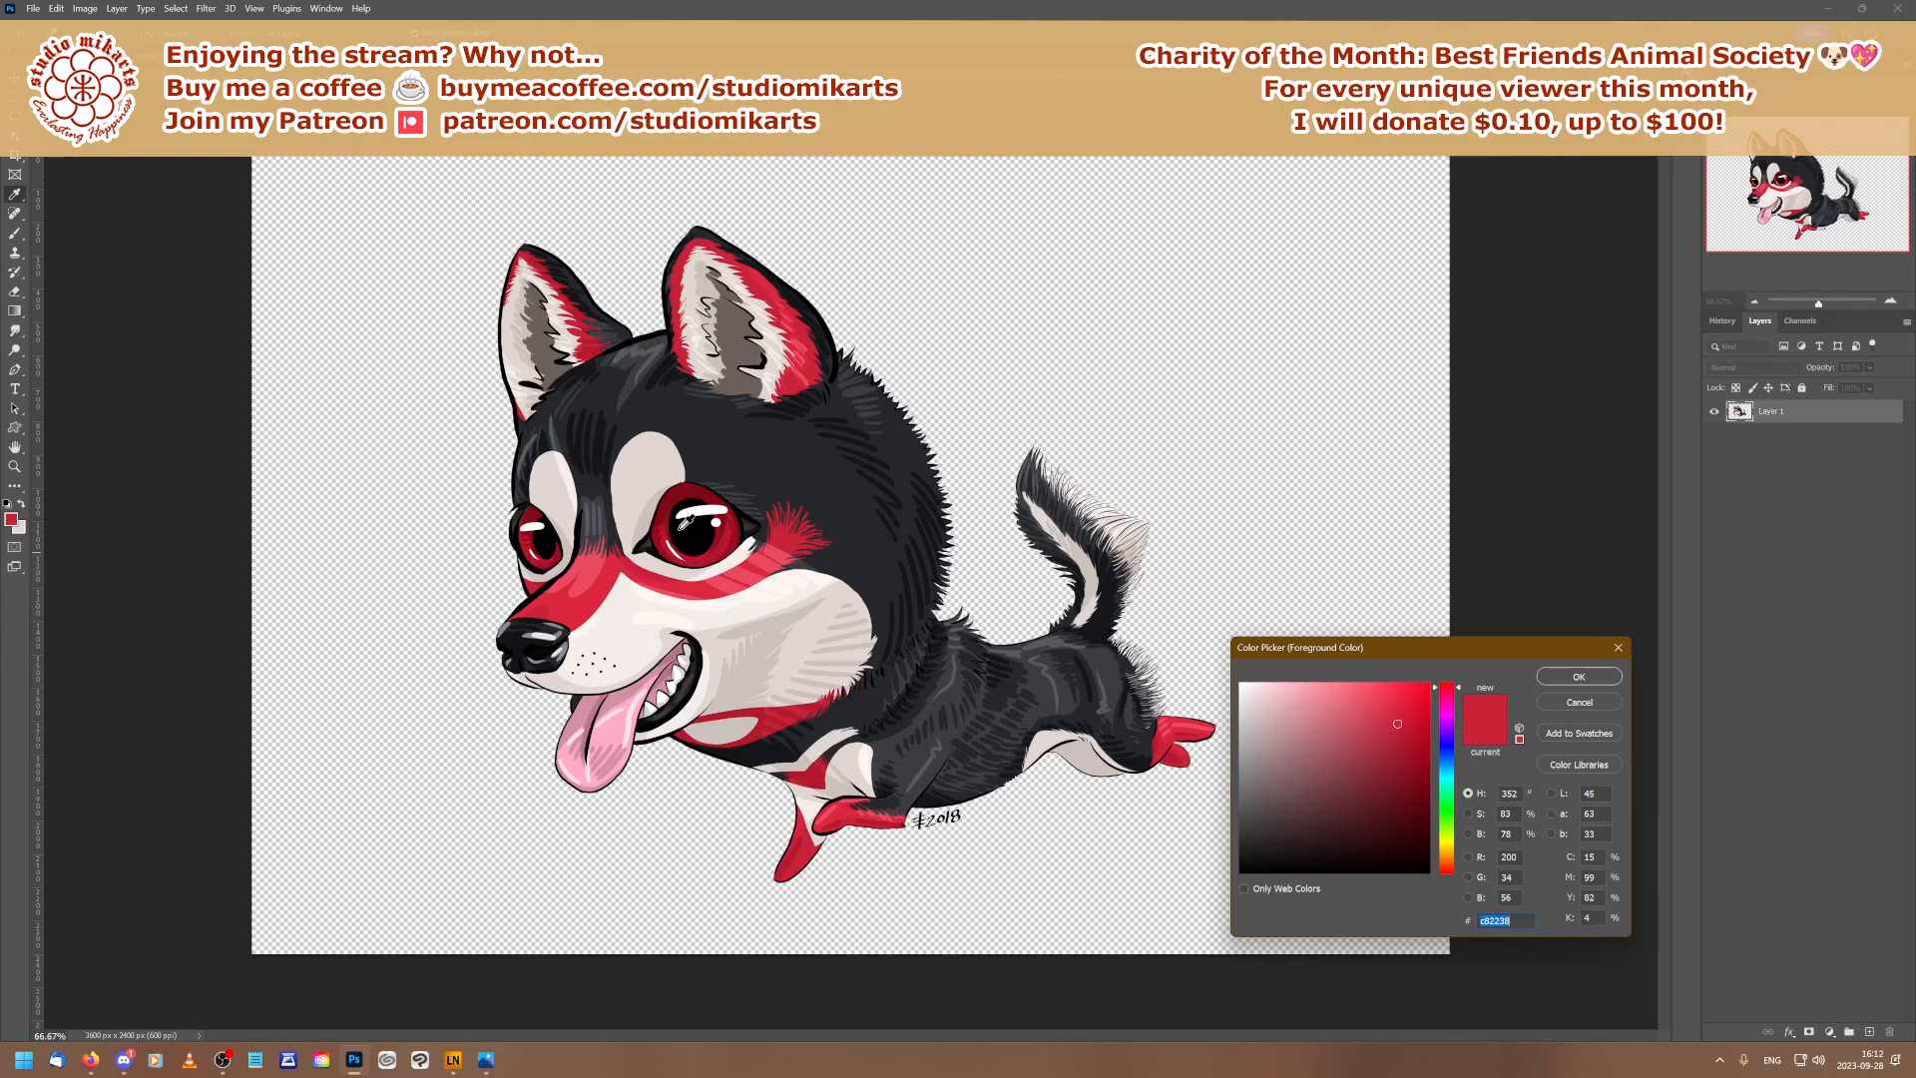
left_click(669, 521)
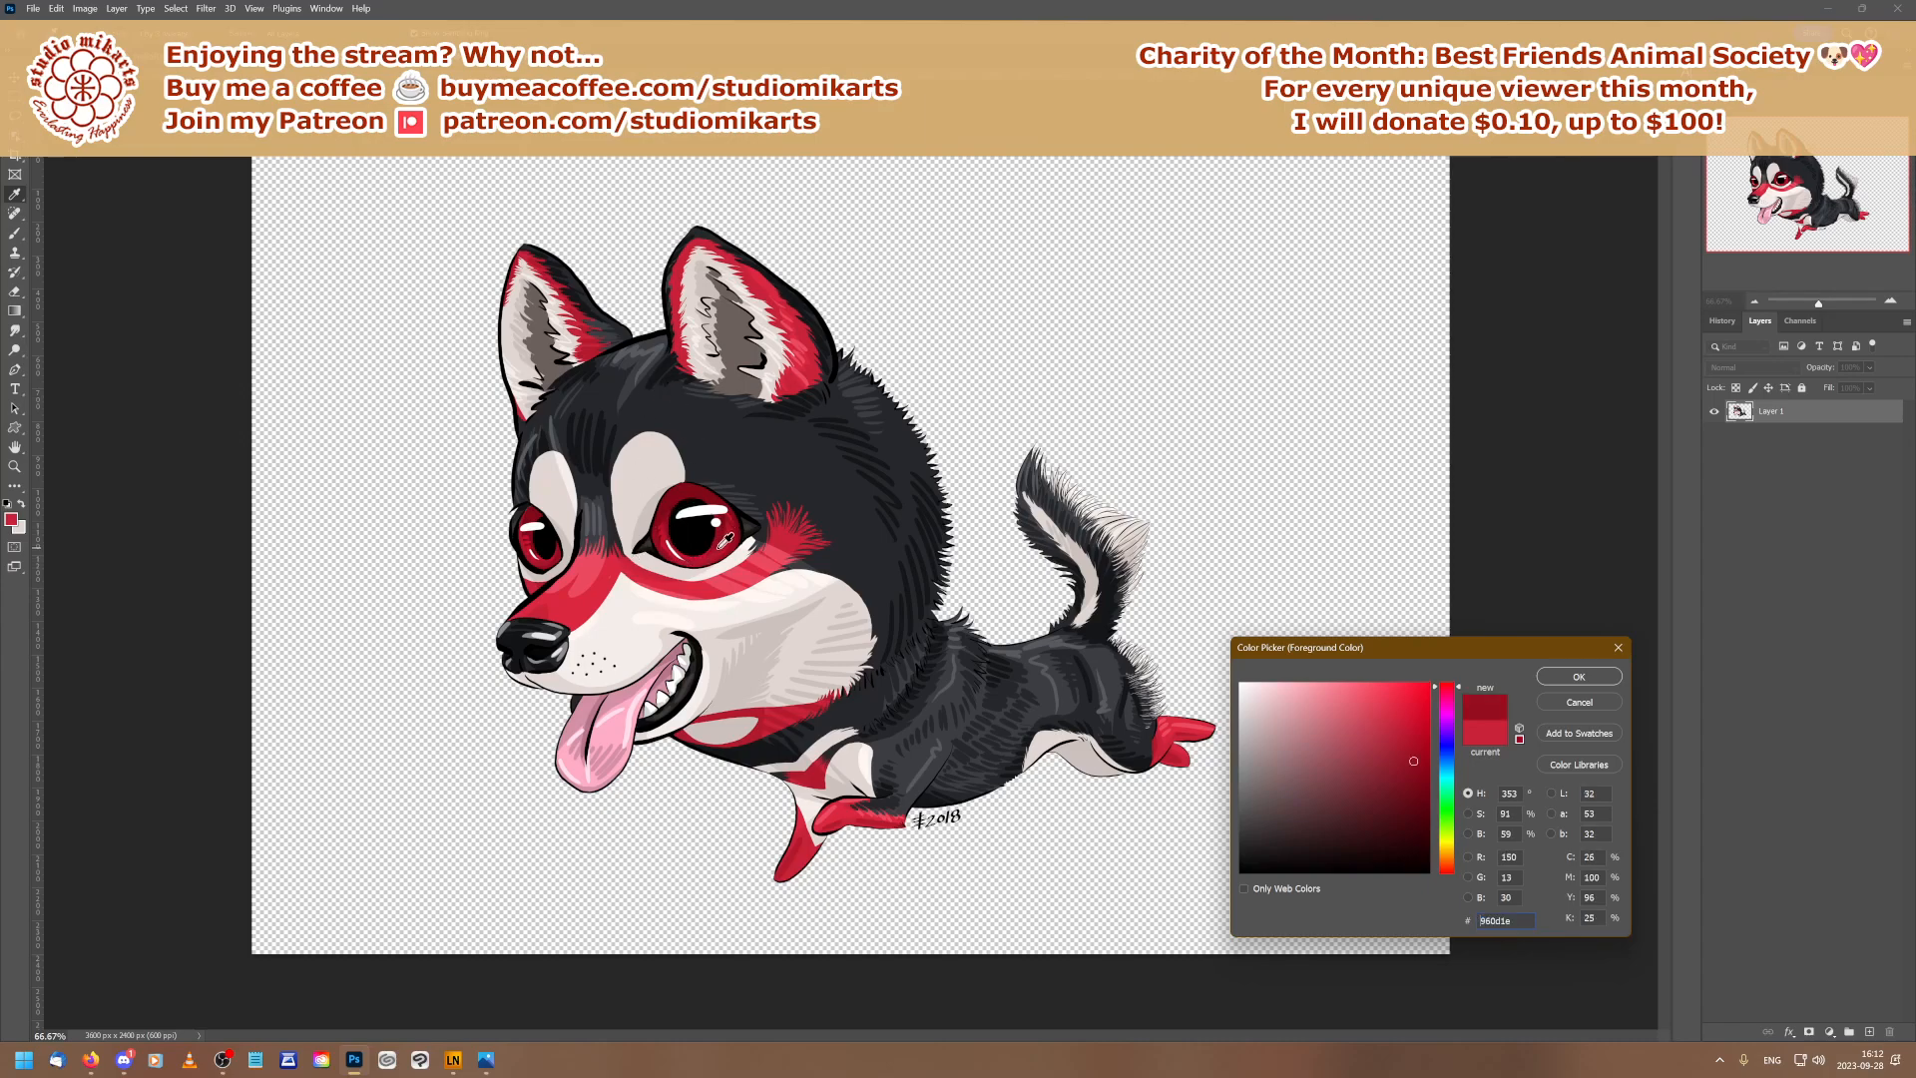
left_click(709, 555)
left_click(1573, 682)
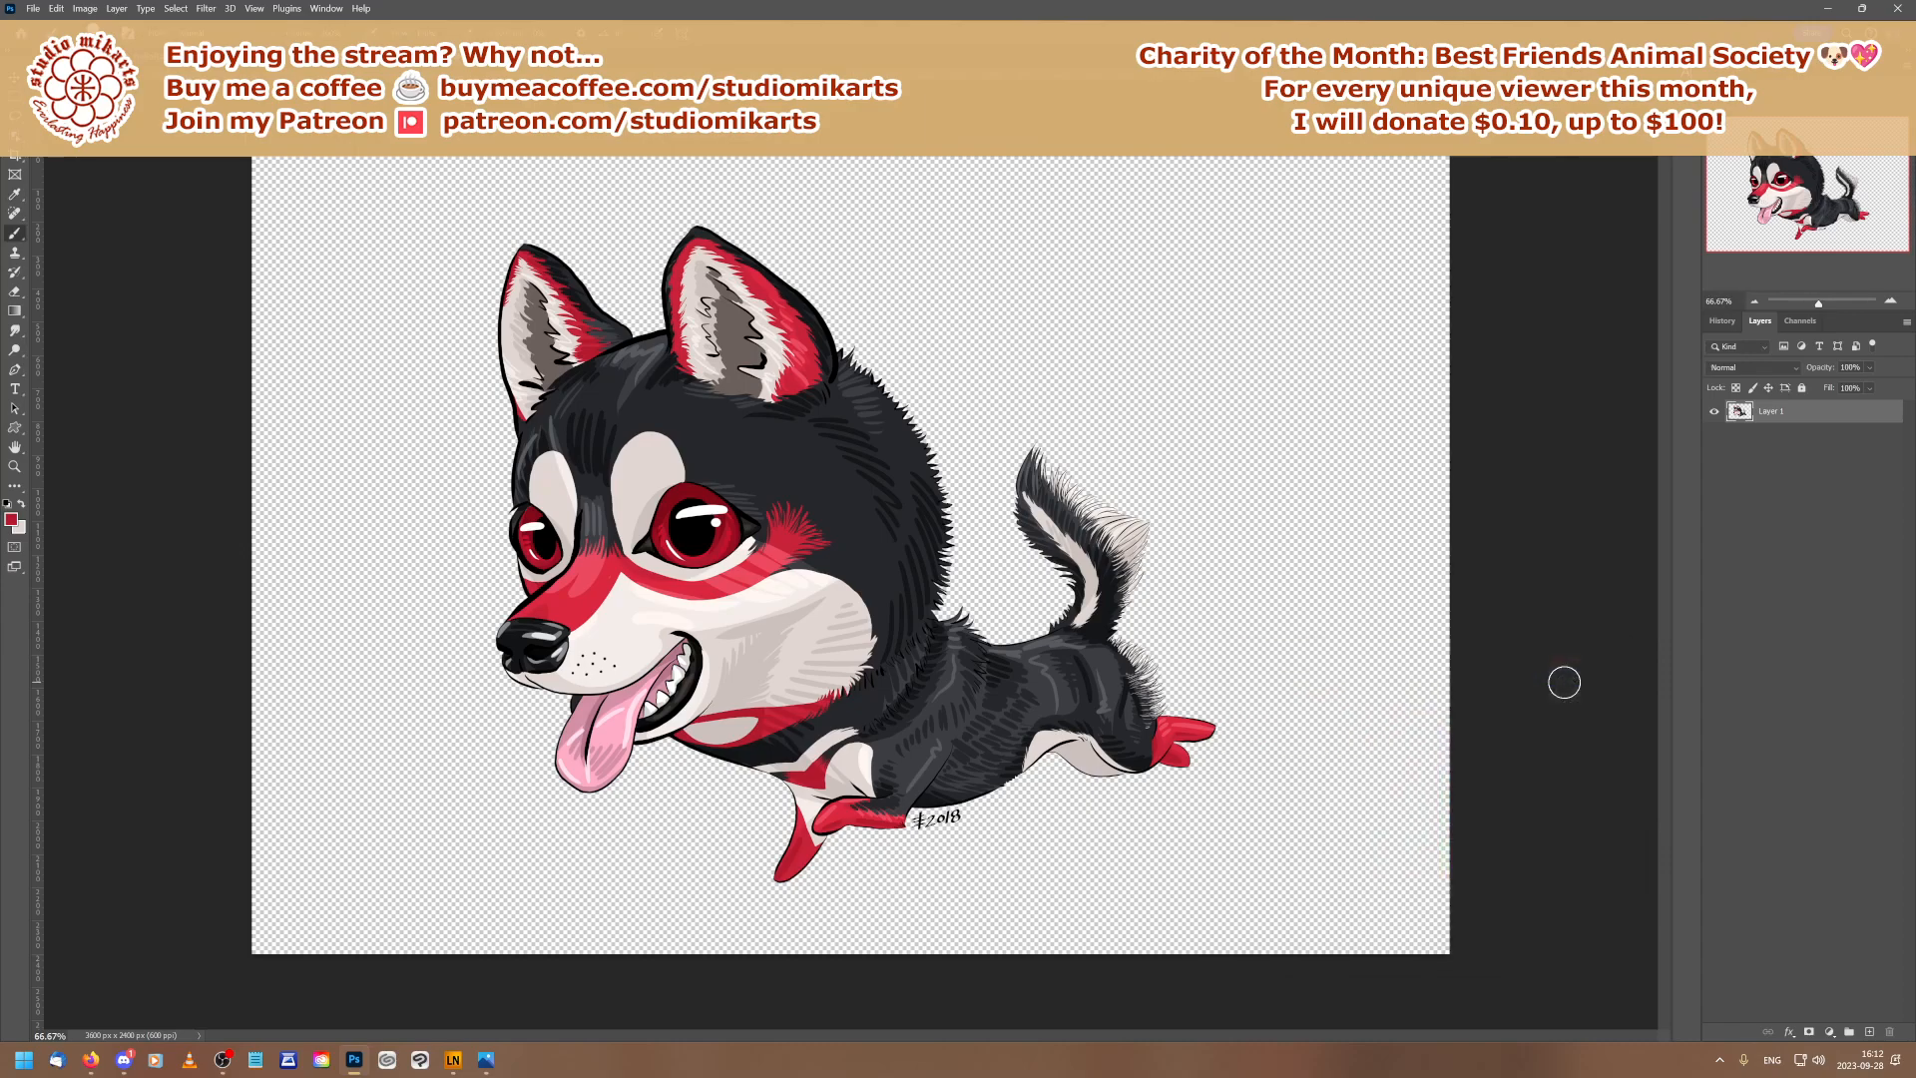
left_click(149, 57)
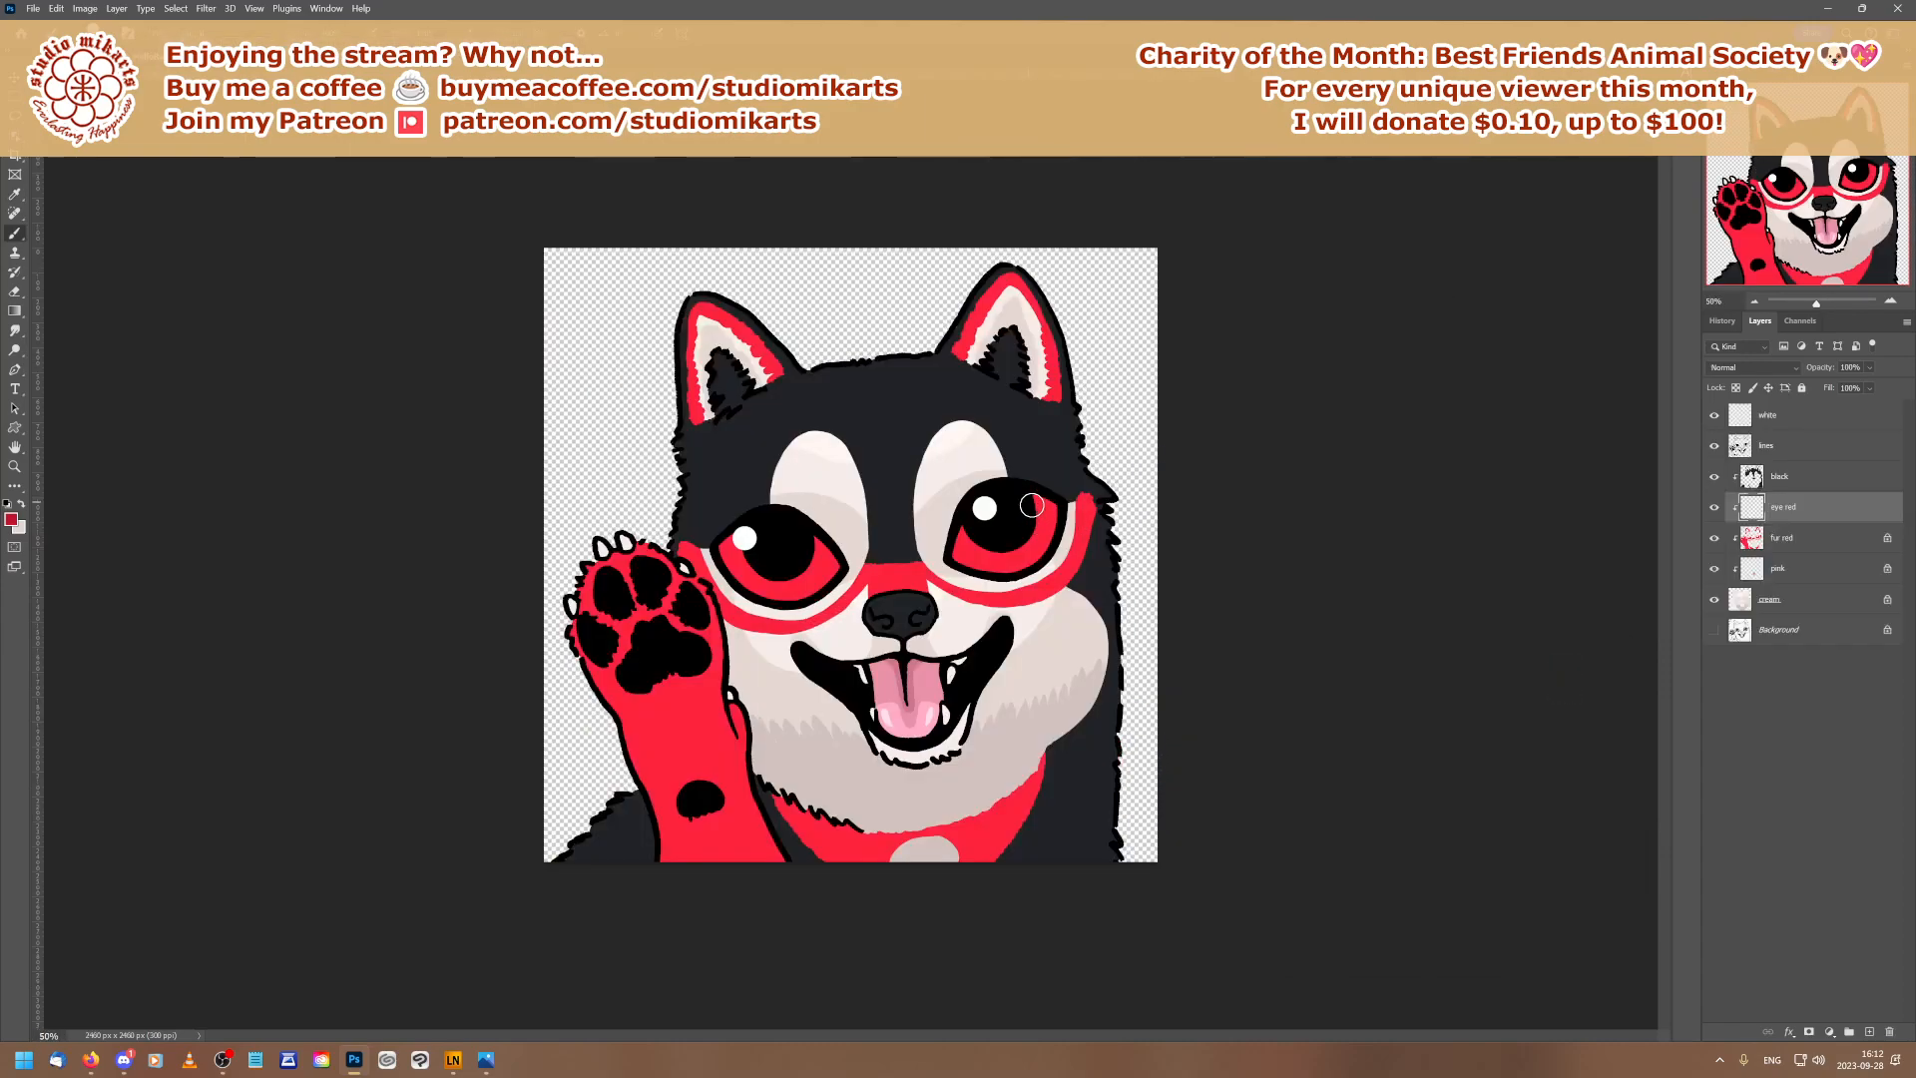
mouse_move(1040, 501)
left_mouse_down()
mouse_move(1060, 499)
mouse_move(1056, 529)
mouse_move(1014, 566)
mouse_move(958, 558)
mouse_move(981, 566)
mouse_move(964, 529)
mouse_move(992, 561)
left_mouse_up()
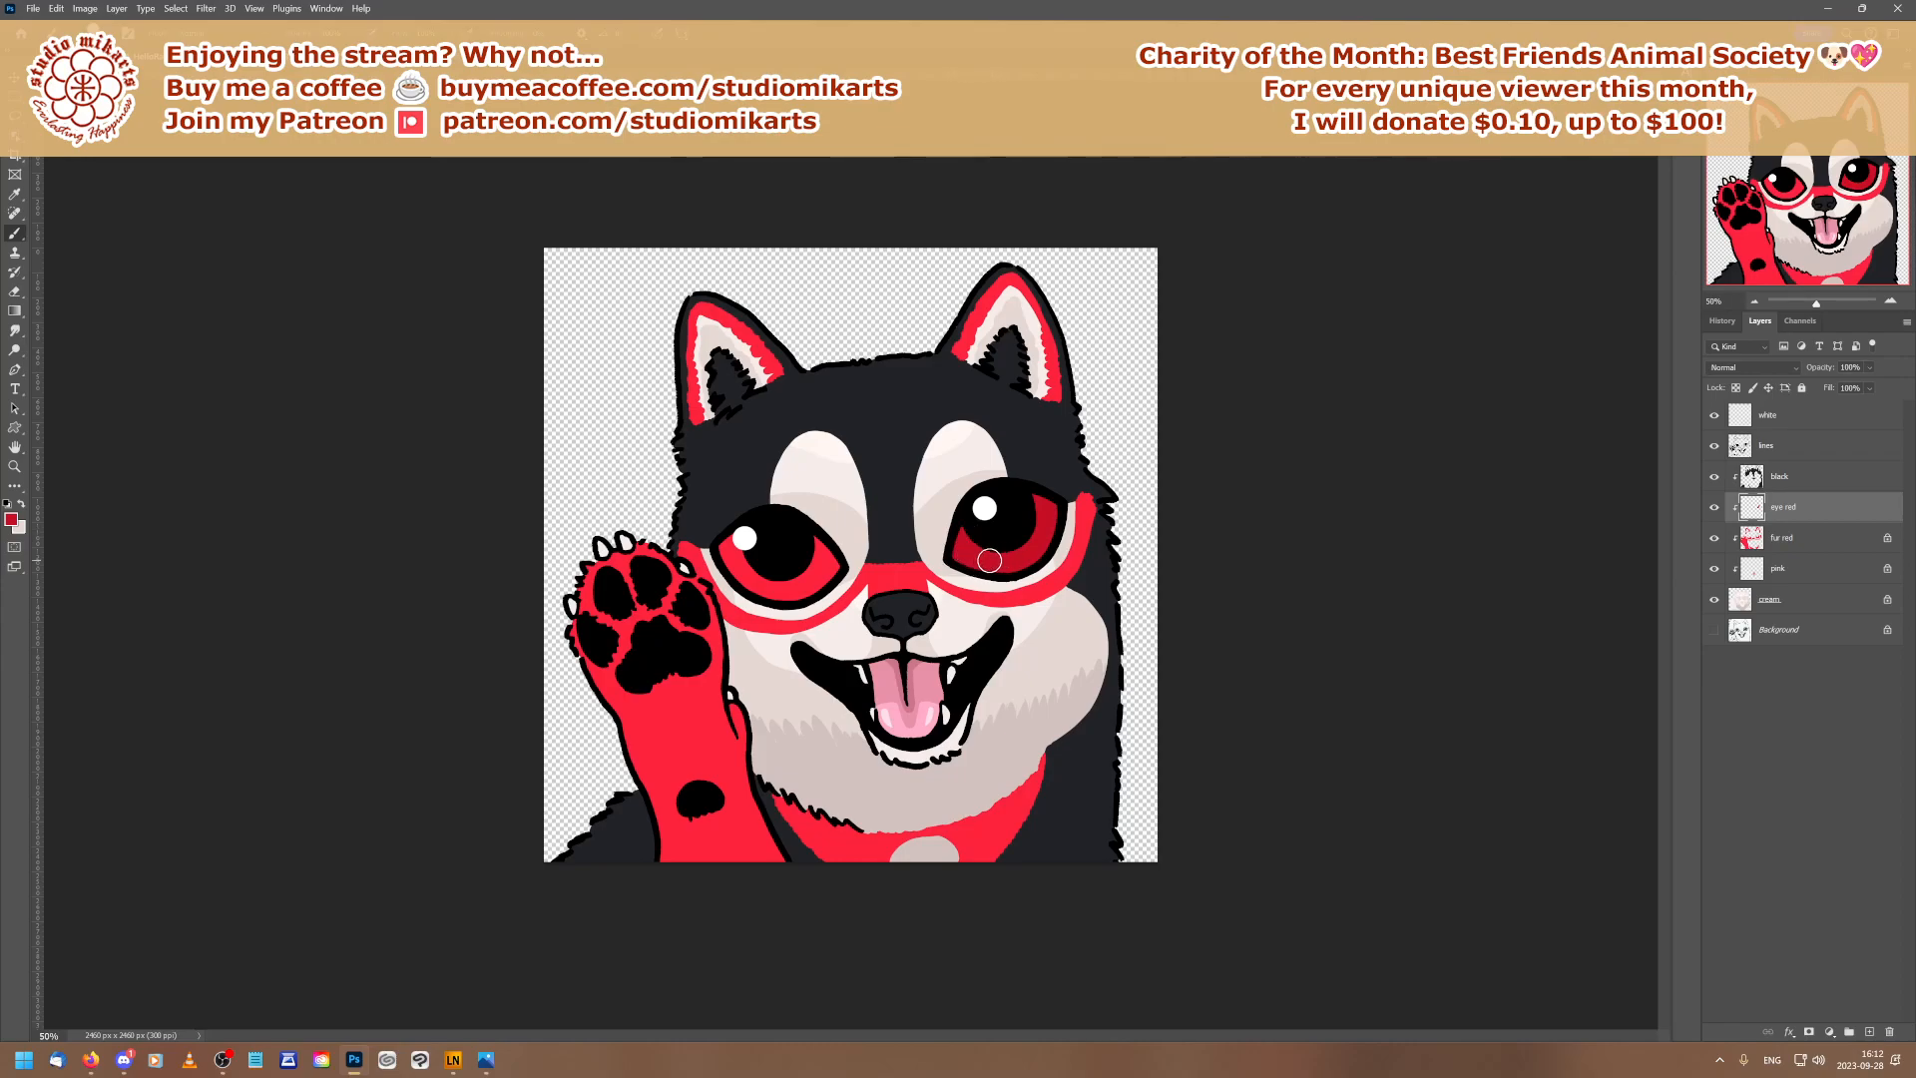
mouse_move(816, 546)
left_mouse_down()
mouse_move(836, 564)
mouse_move(810, 562)
mouse_move(825, 589)
mouse_move(776, 595)
mouse_move(742, 540)
mouse_move(725, 547)
mouse_move(745, 584)
mouse_move(788, 598)
left_mouse_up()
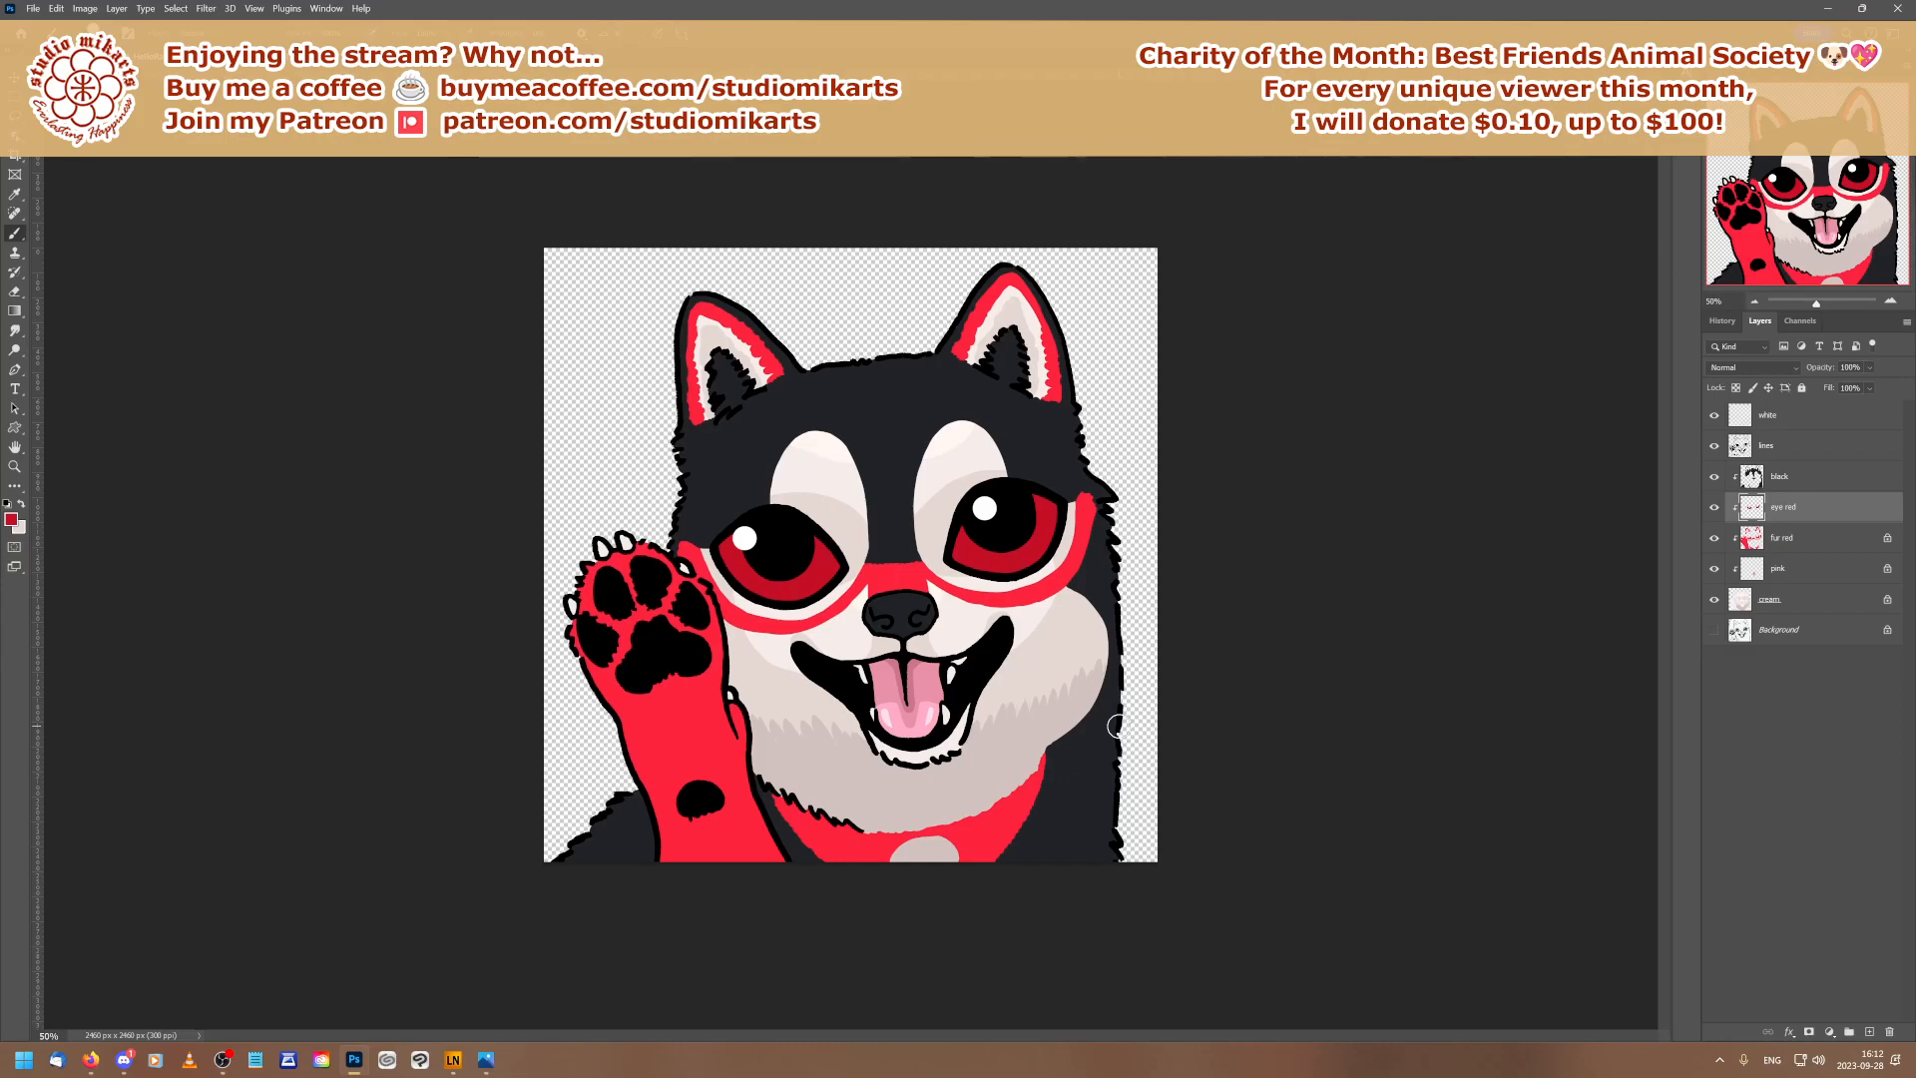
On the fur red layer, shade the waving dog's red chest and raised arm with c82238 sampled from the running dog's front leg
left_click(1786, 544)
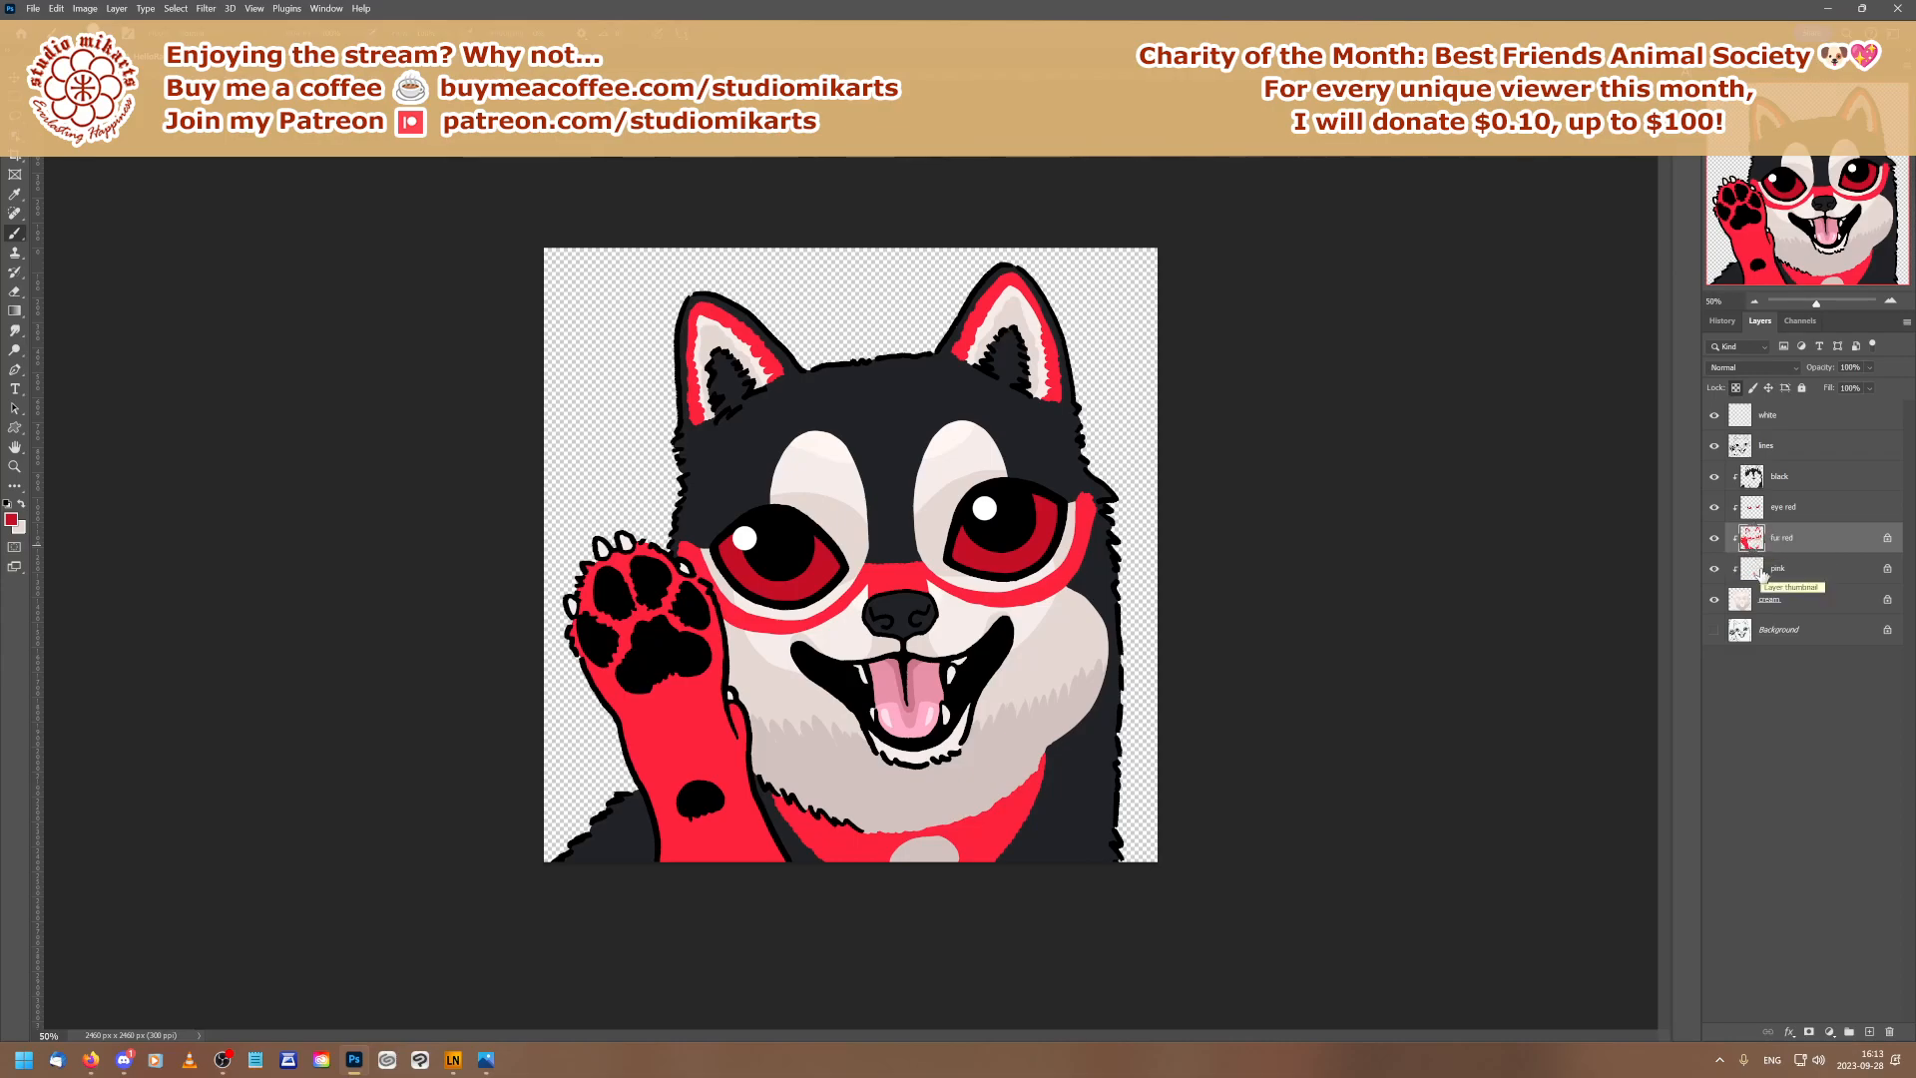
left_click(11, 519)
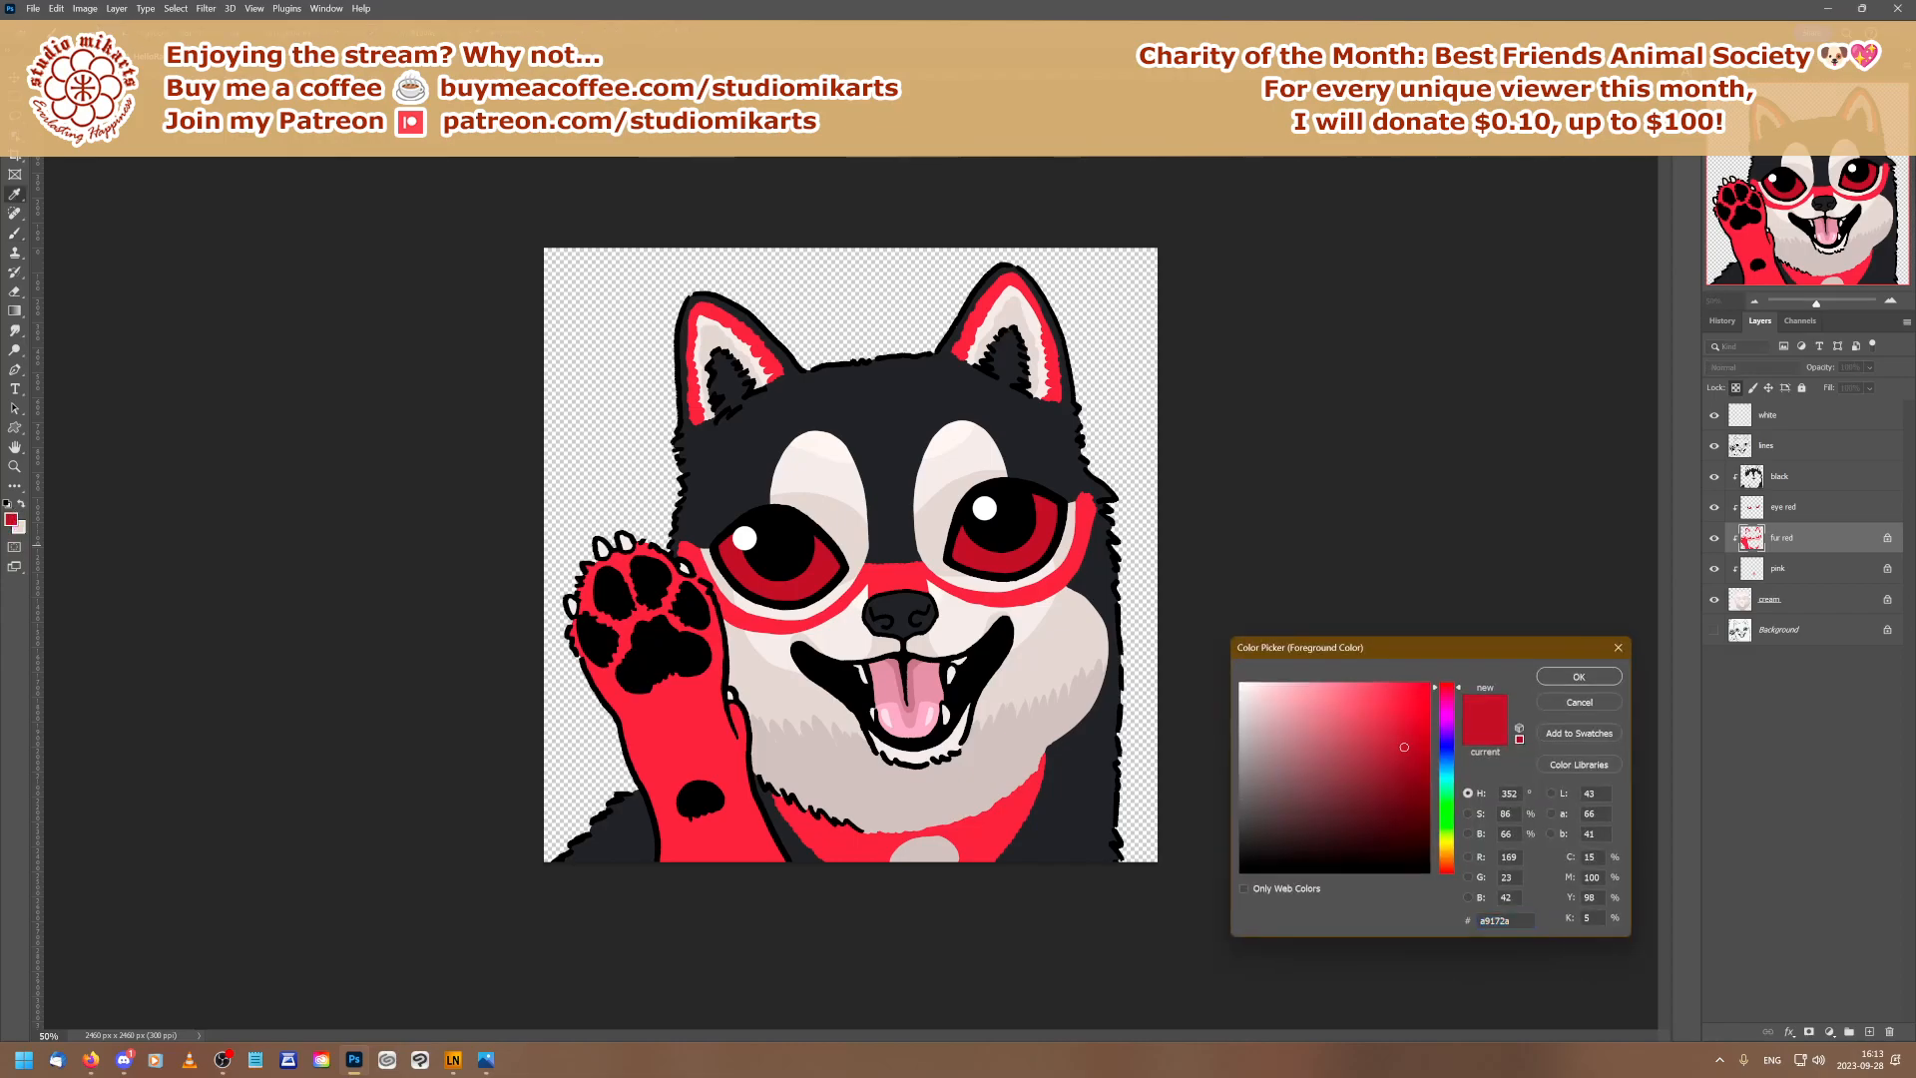
left_click(1563, 707)
left_click(419, 56)
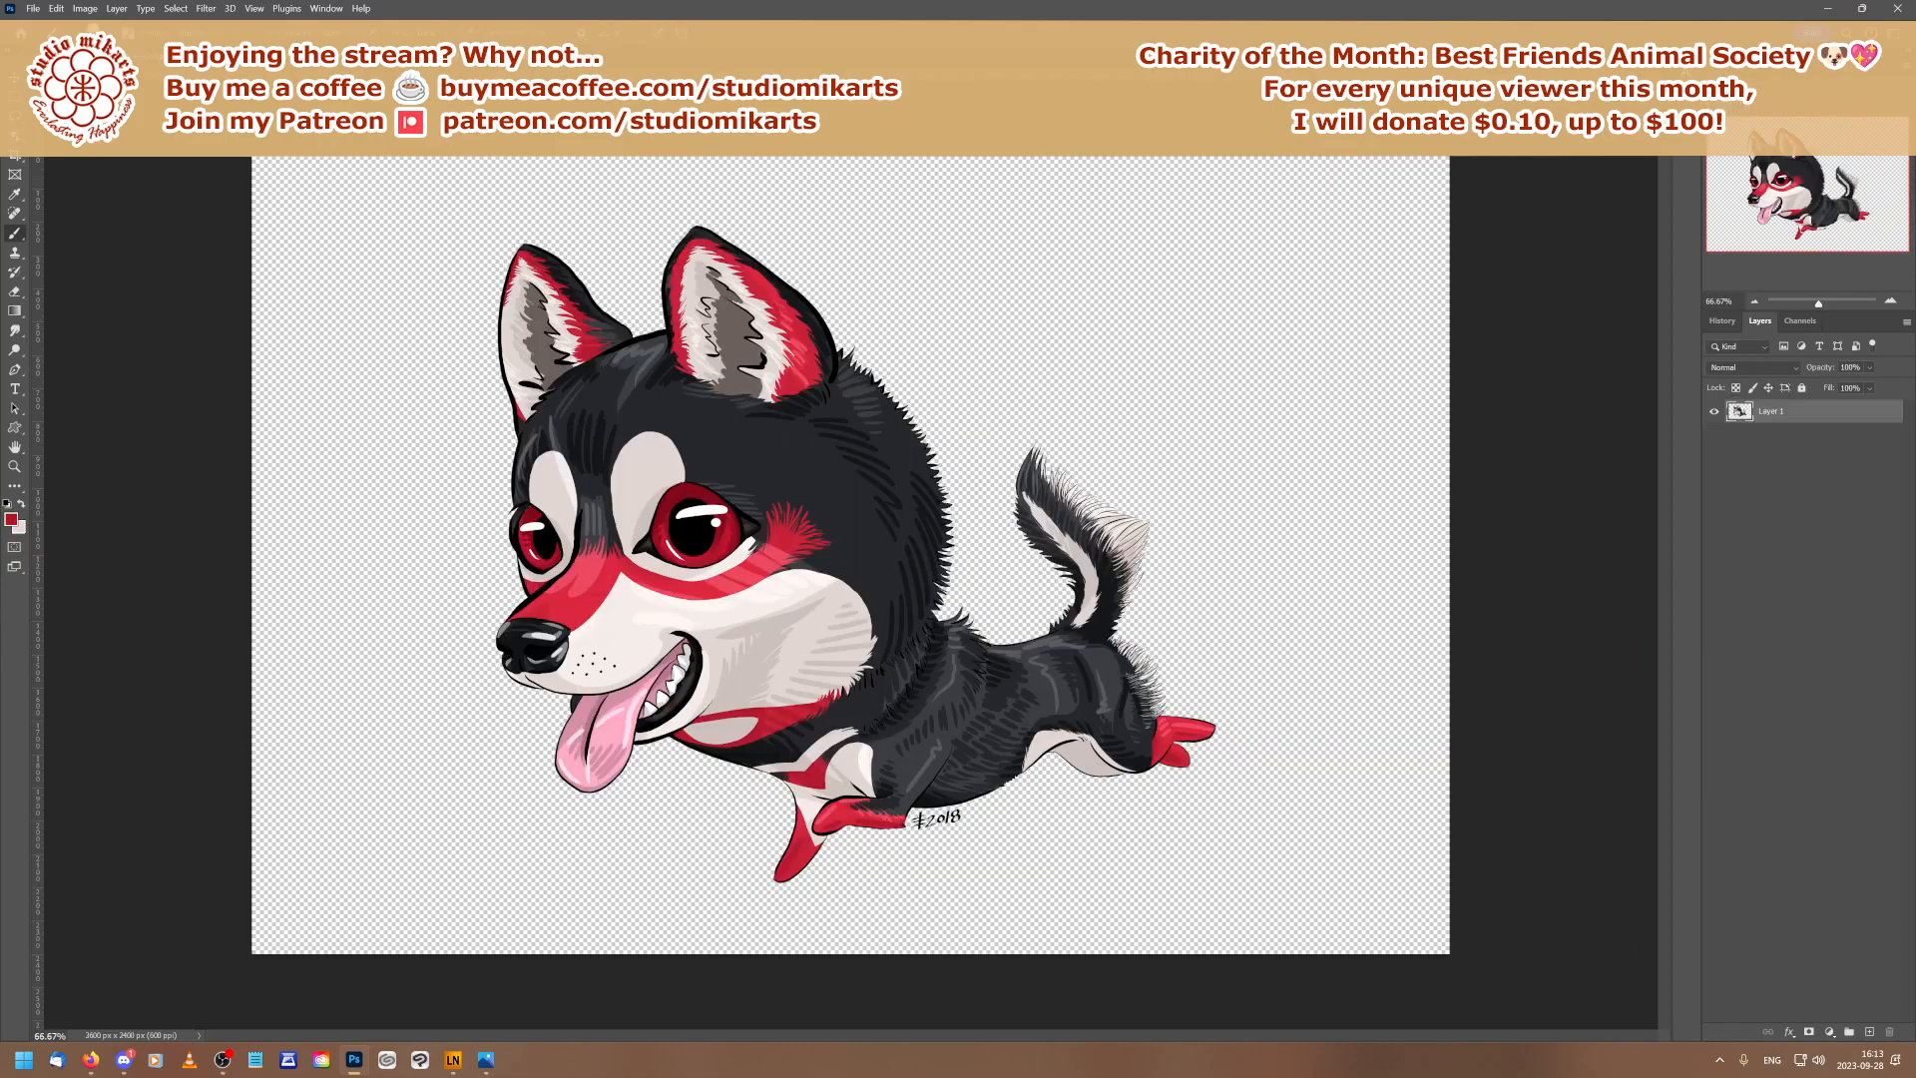
left_click(12, 519)
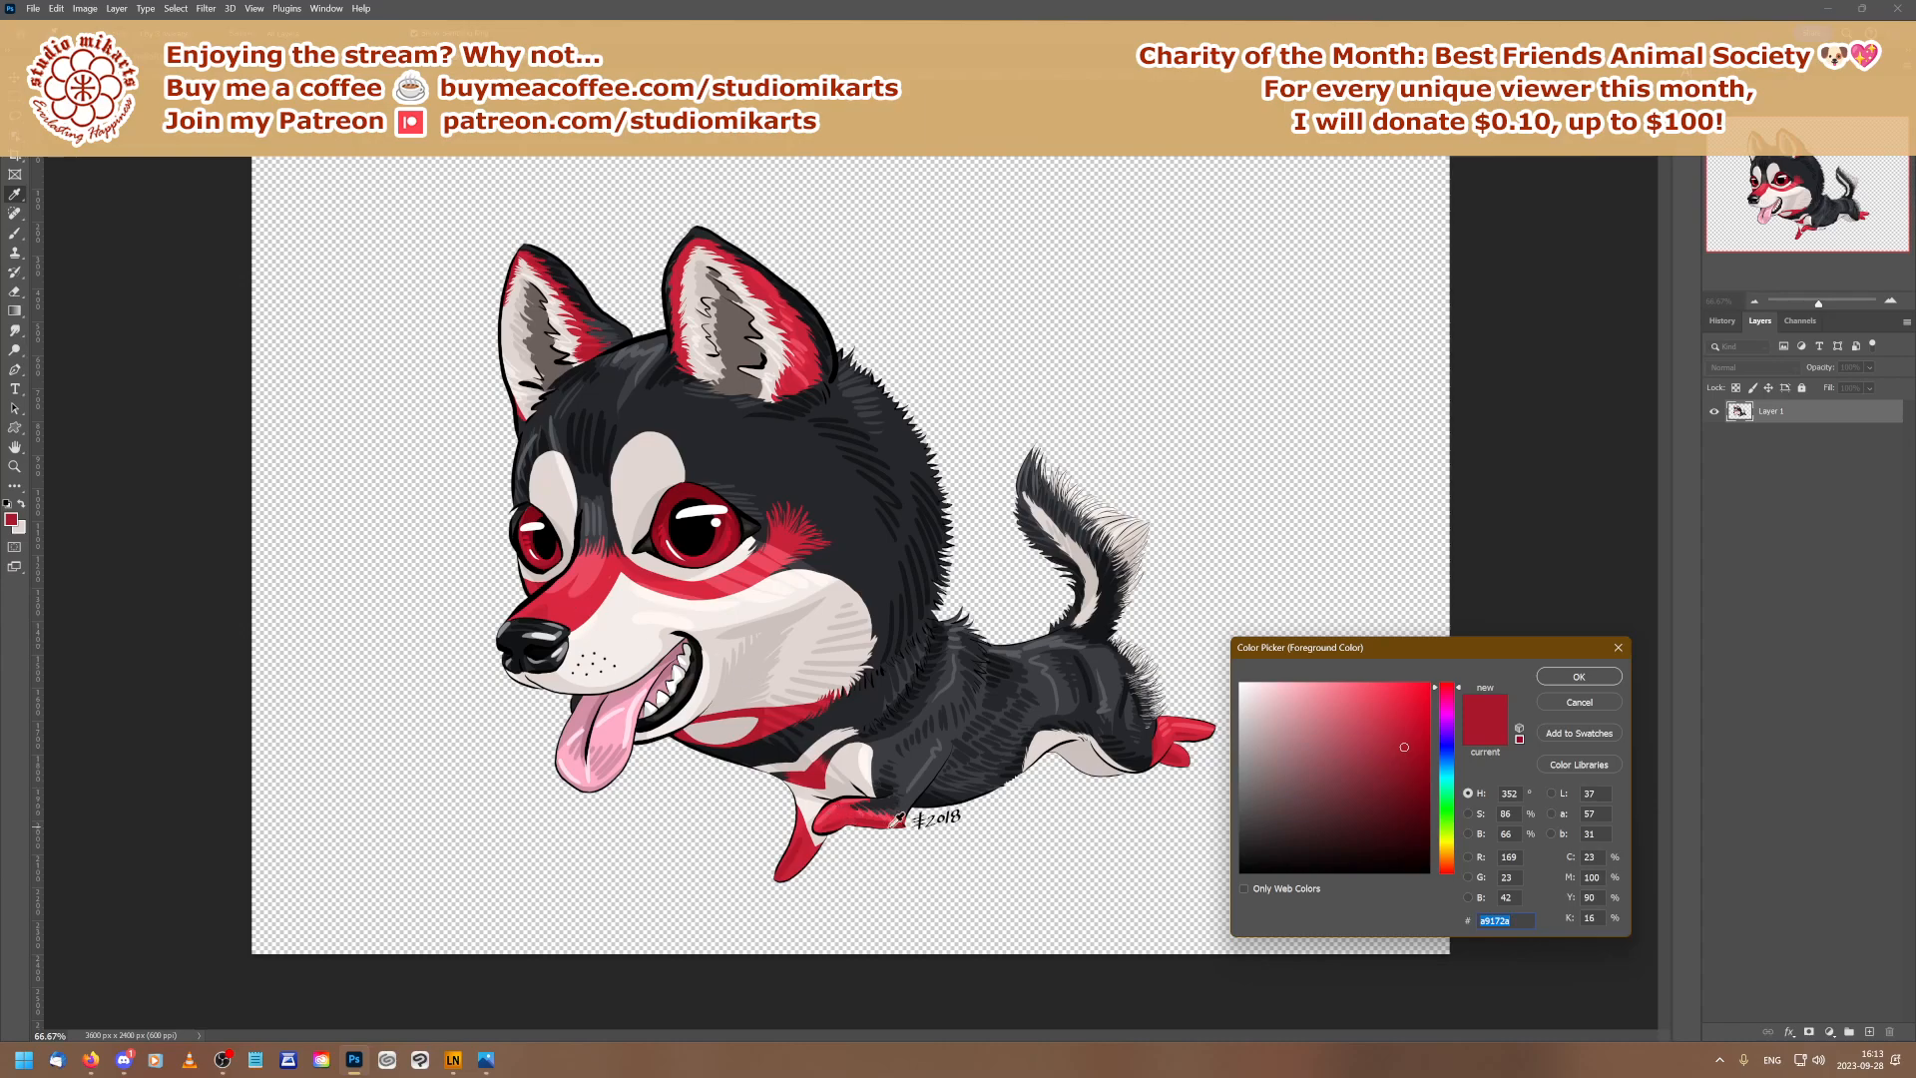
right_click(848, 819)
left_click(852, 817)
left_click(1566, 676)
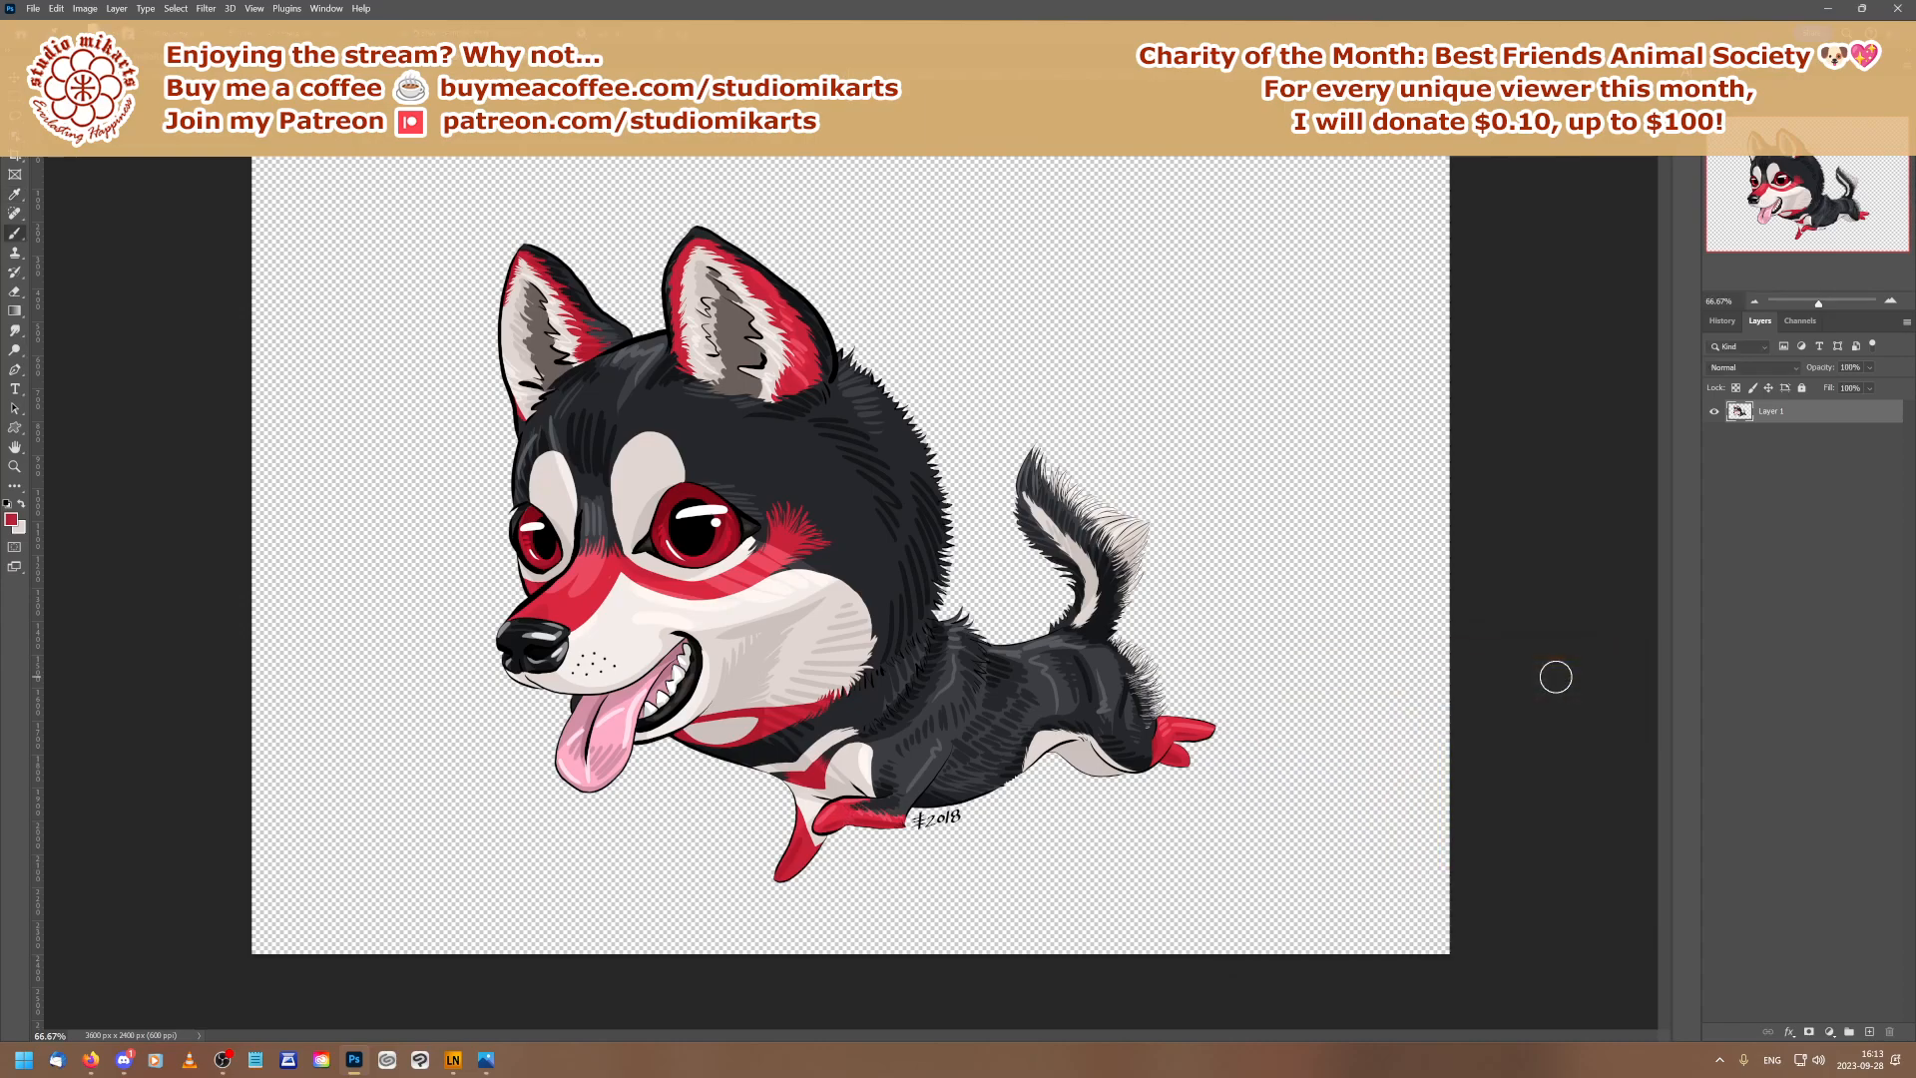
left_click(419, 56)
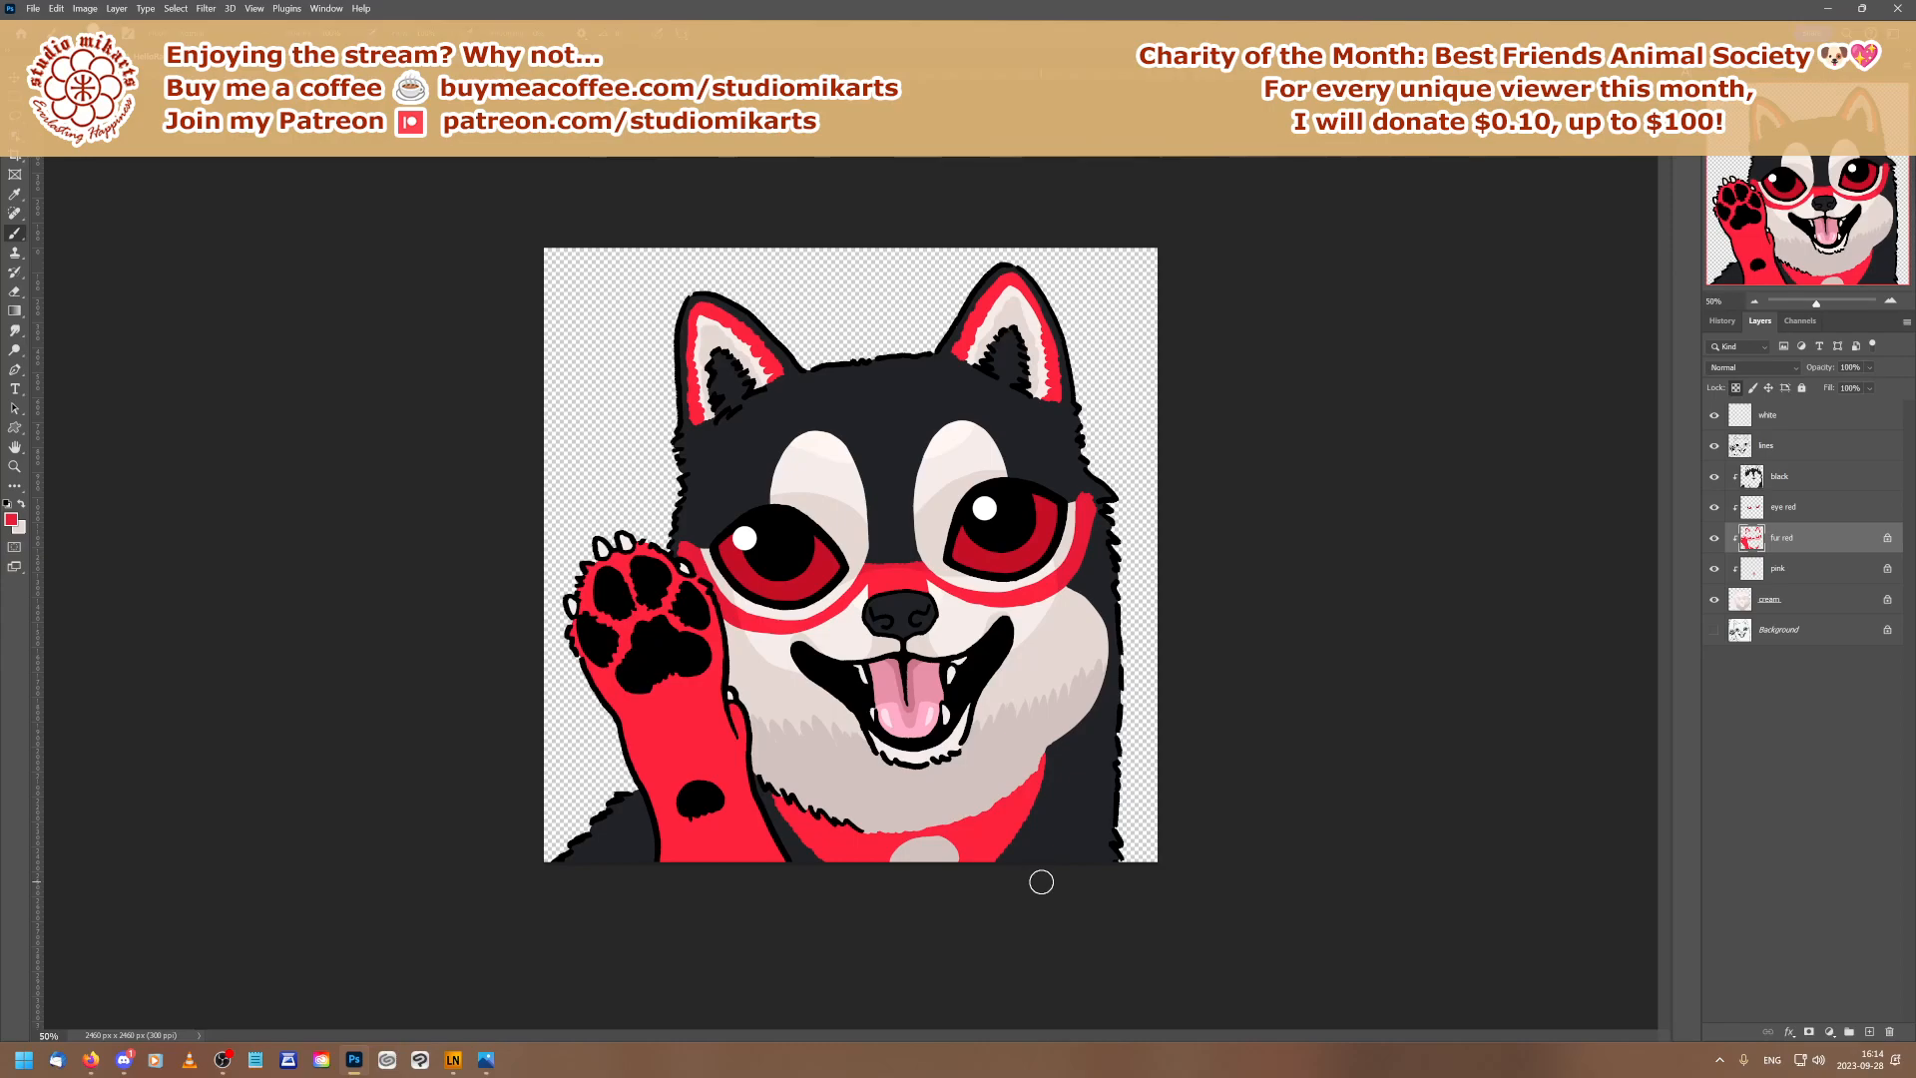
key("alt")
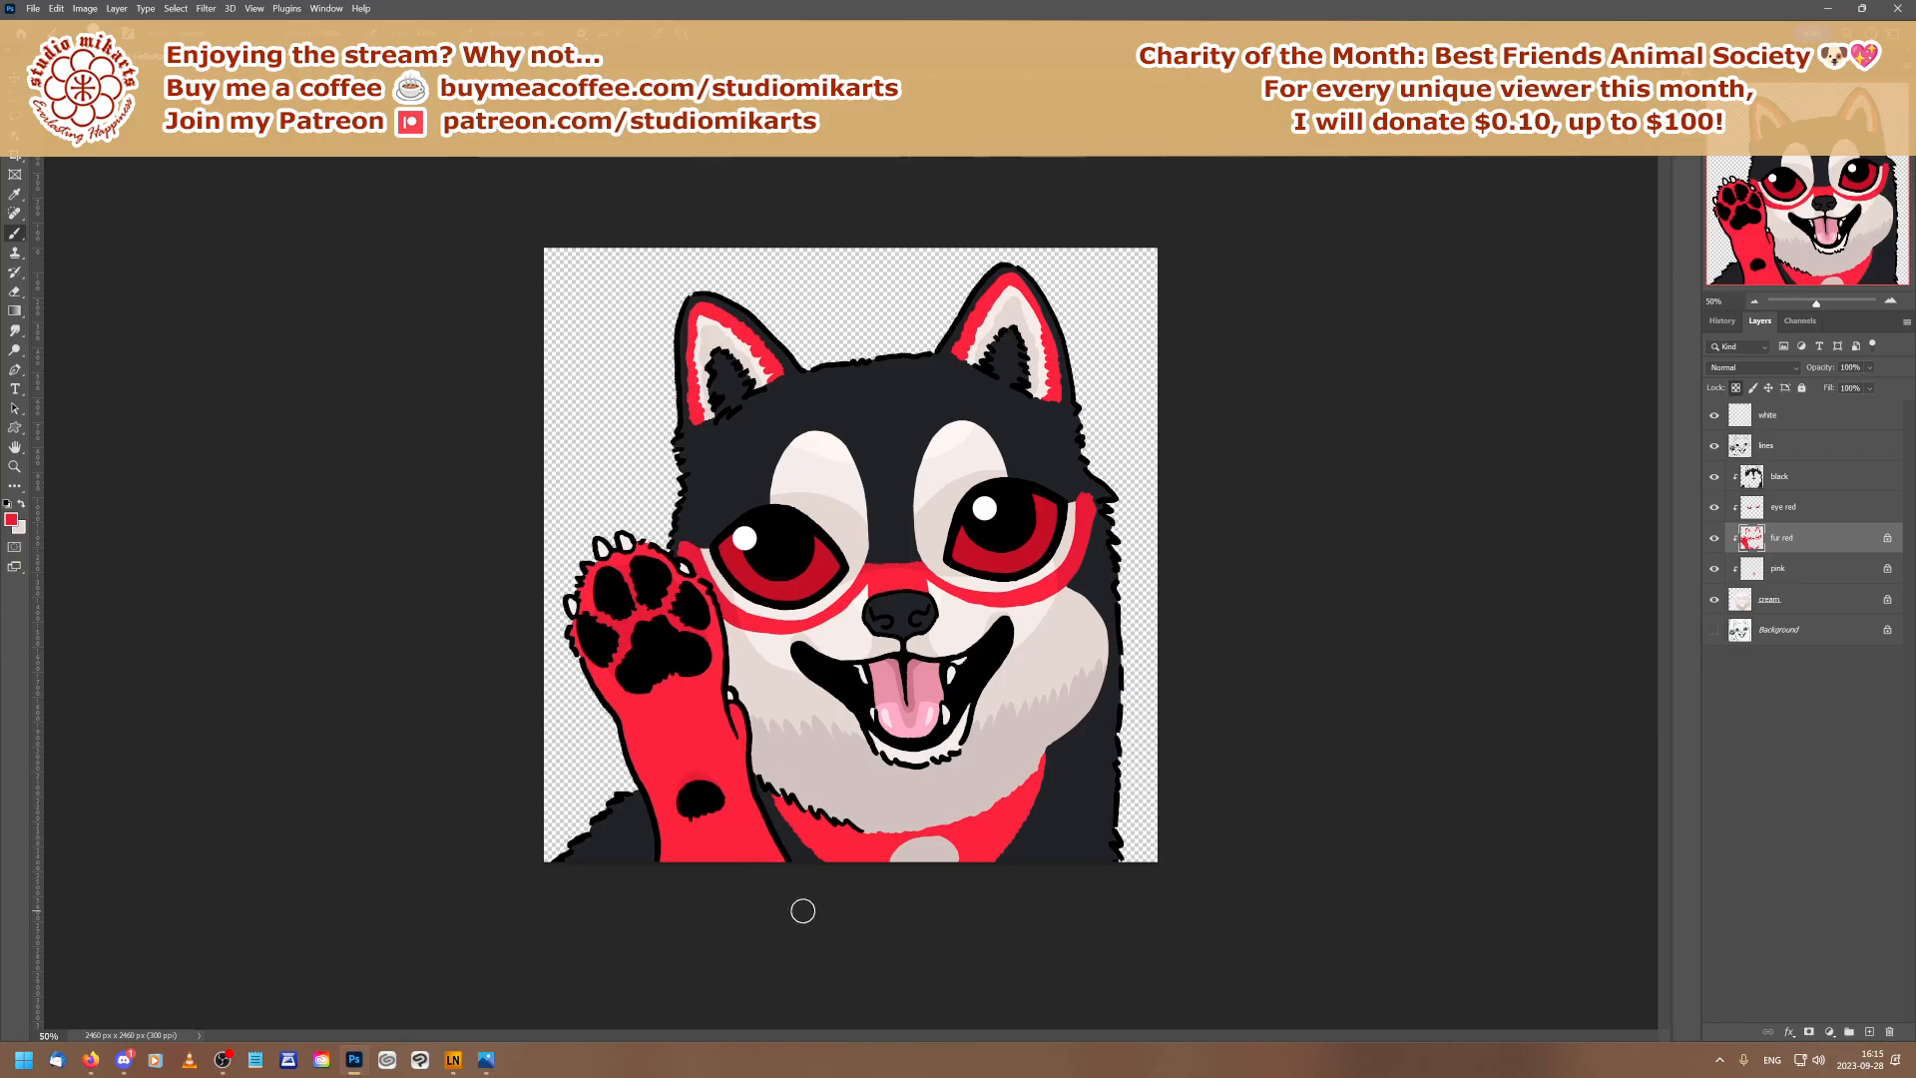
mouse_move(958, 851)
left_mouse_down()
mouse_move(954, 882)
mouse_move(974, 861)
left_mouse_up()
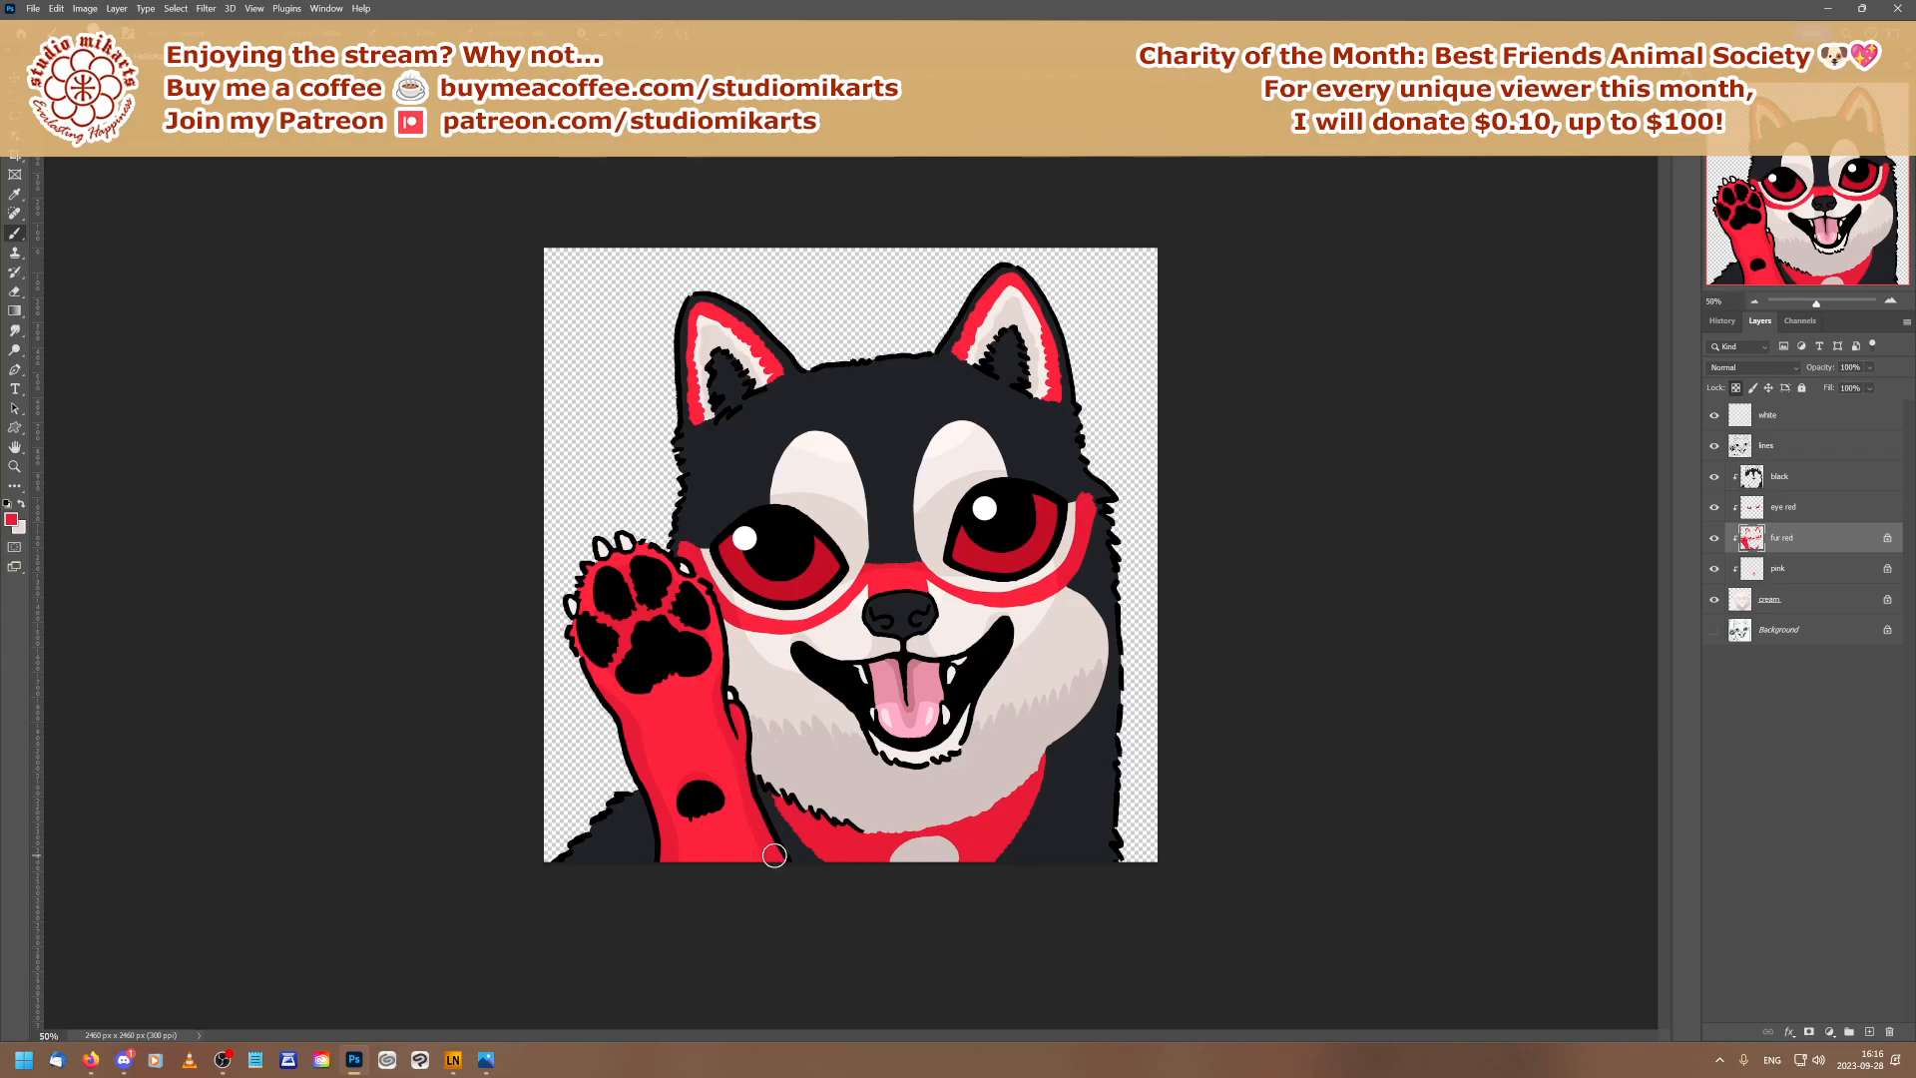
Refine the shading along the raised arm and around its wrist pad with base red db283f and the shade red c82238
left_click(11, 519)
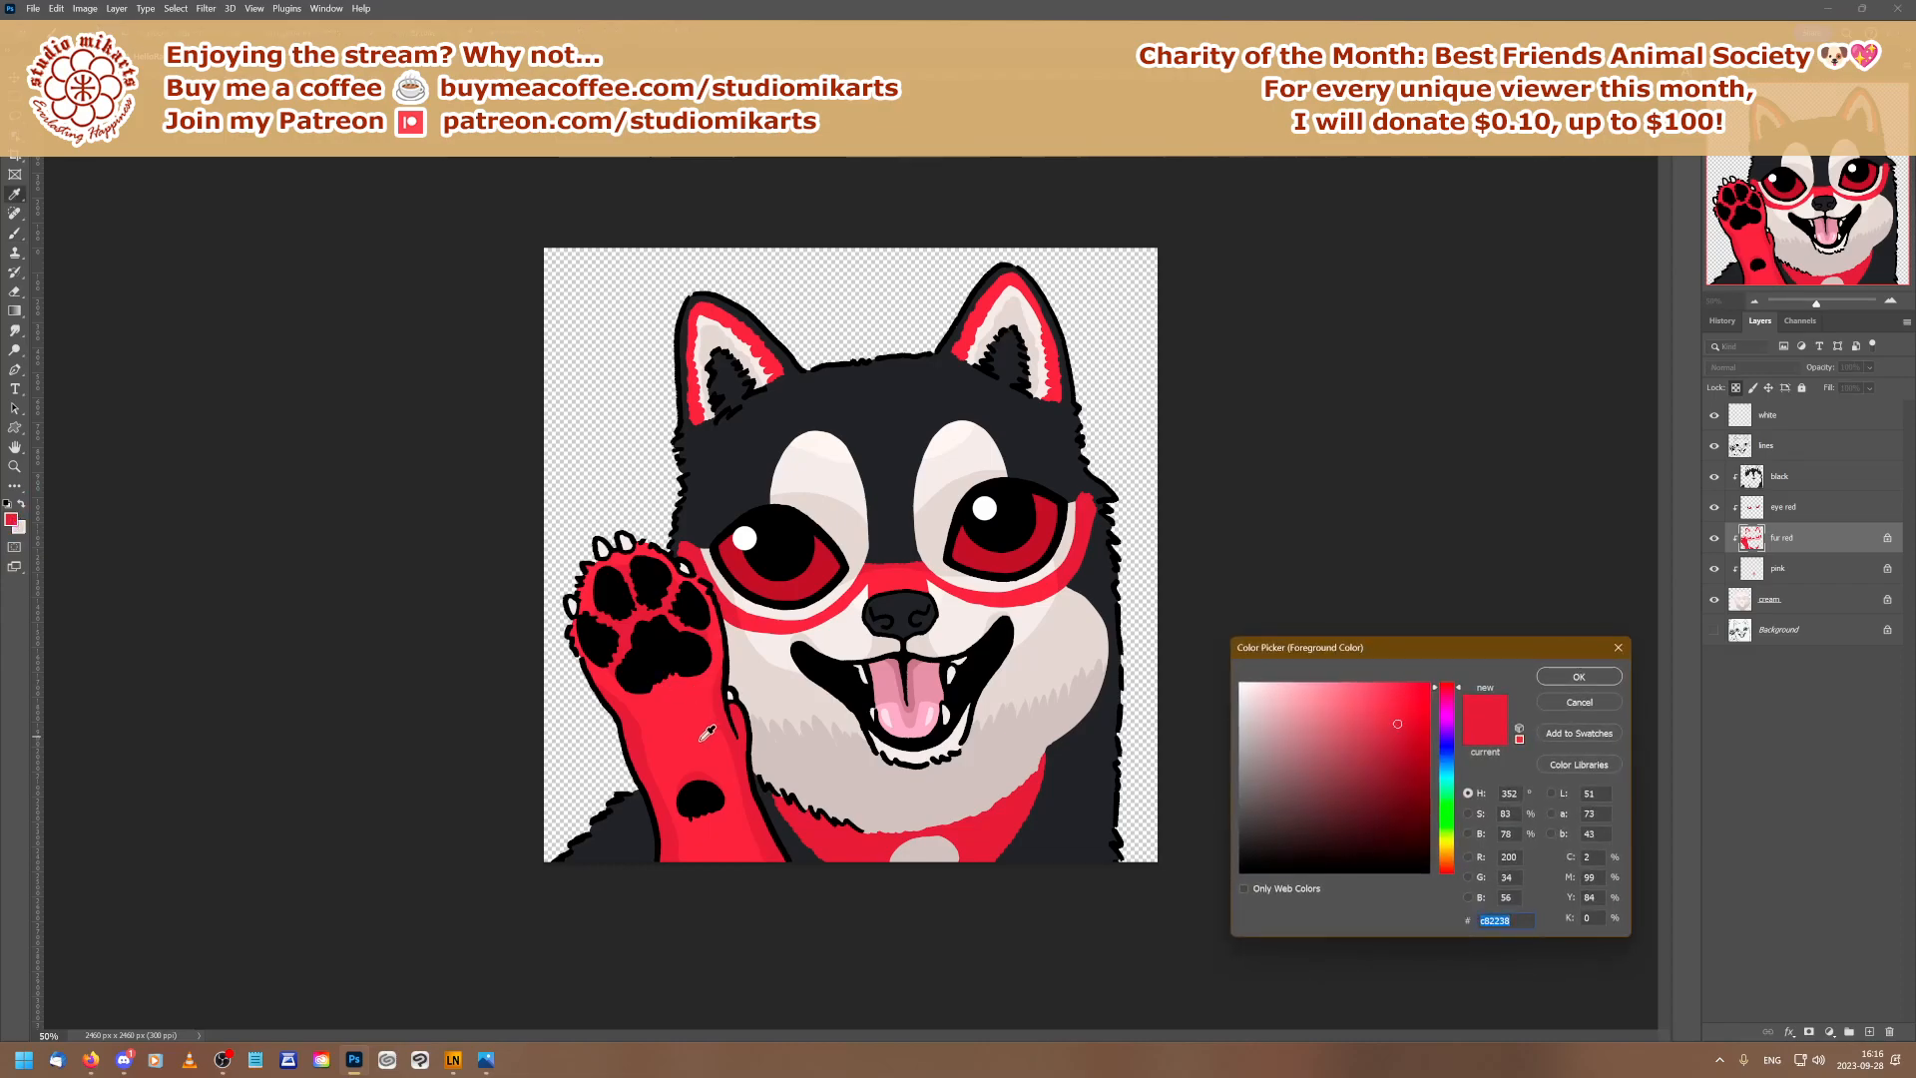
left_click(1578, 677)
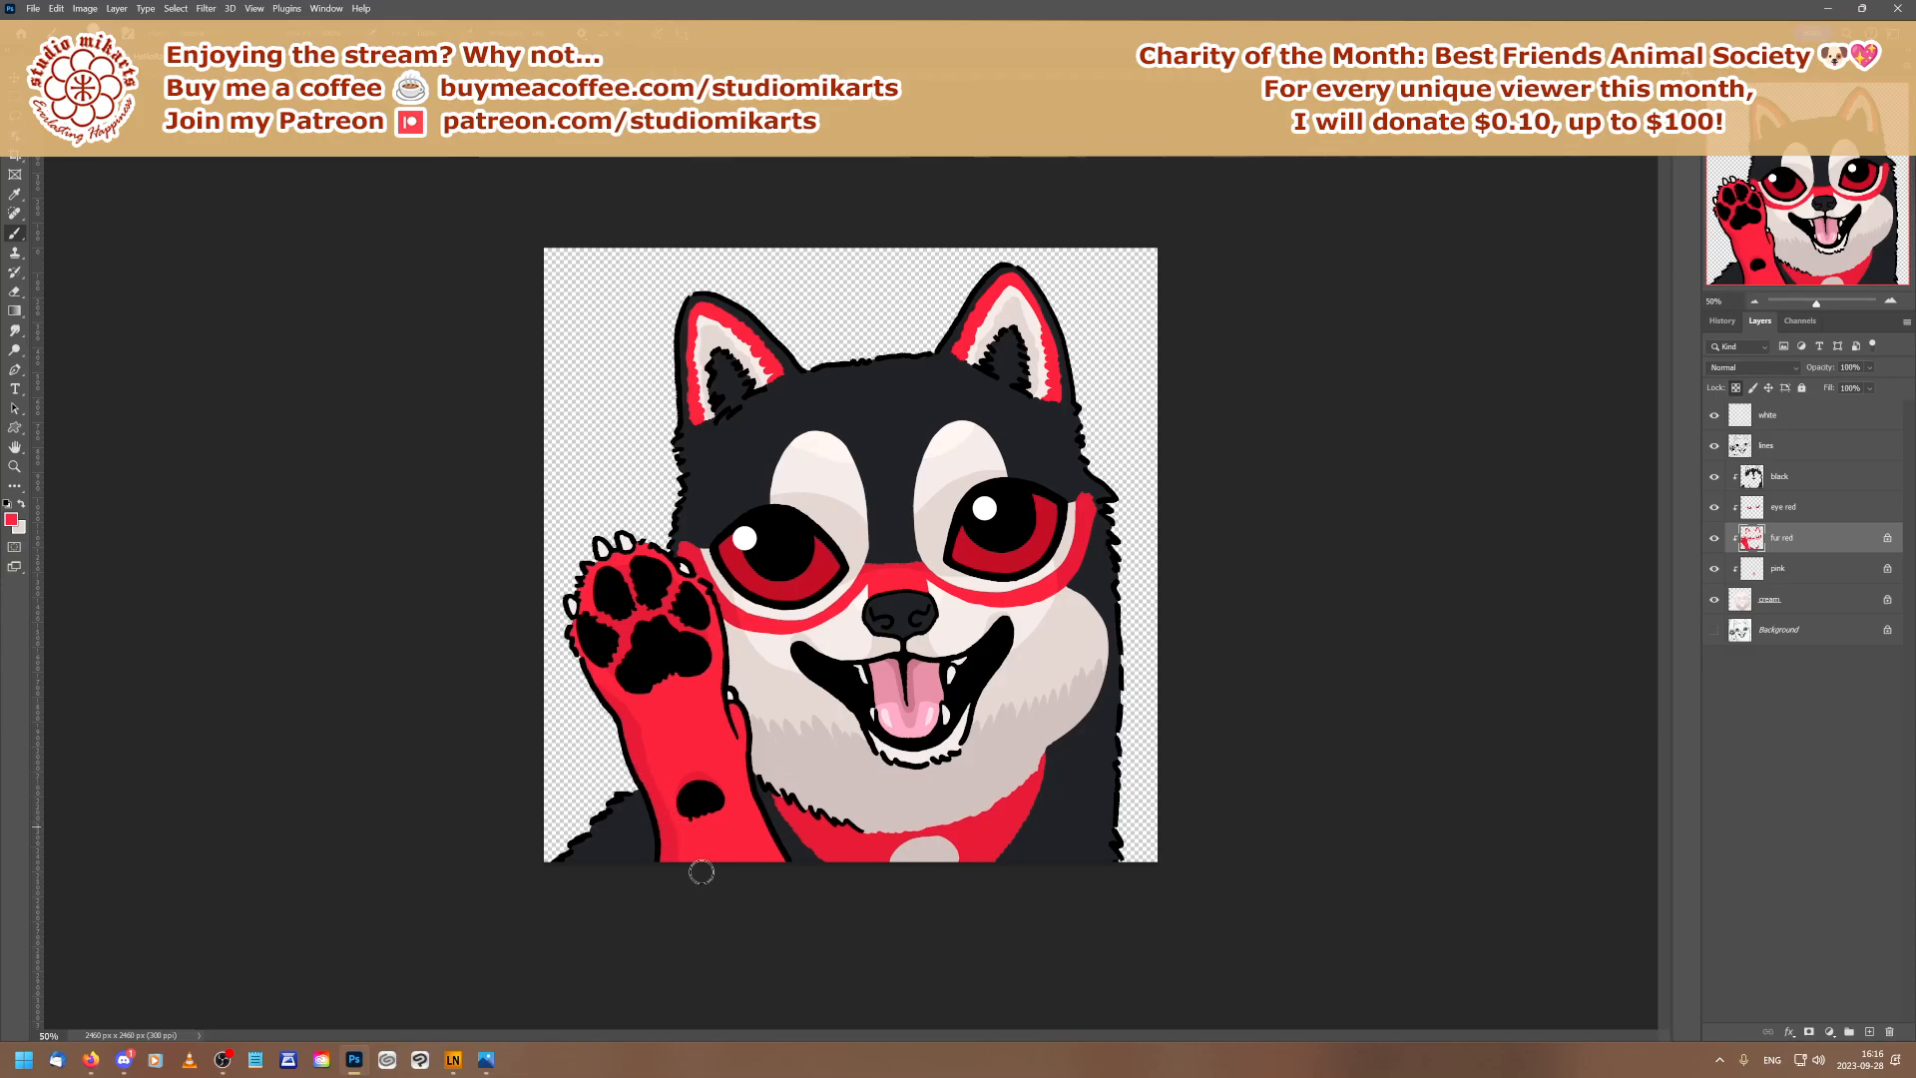
left_click(12, 519)
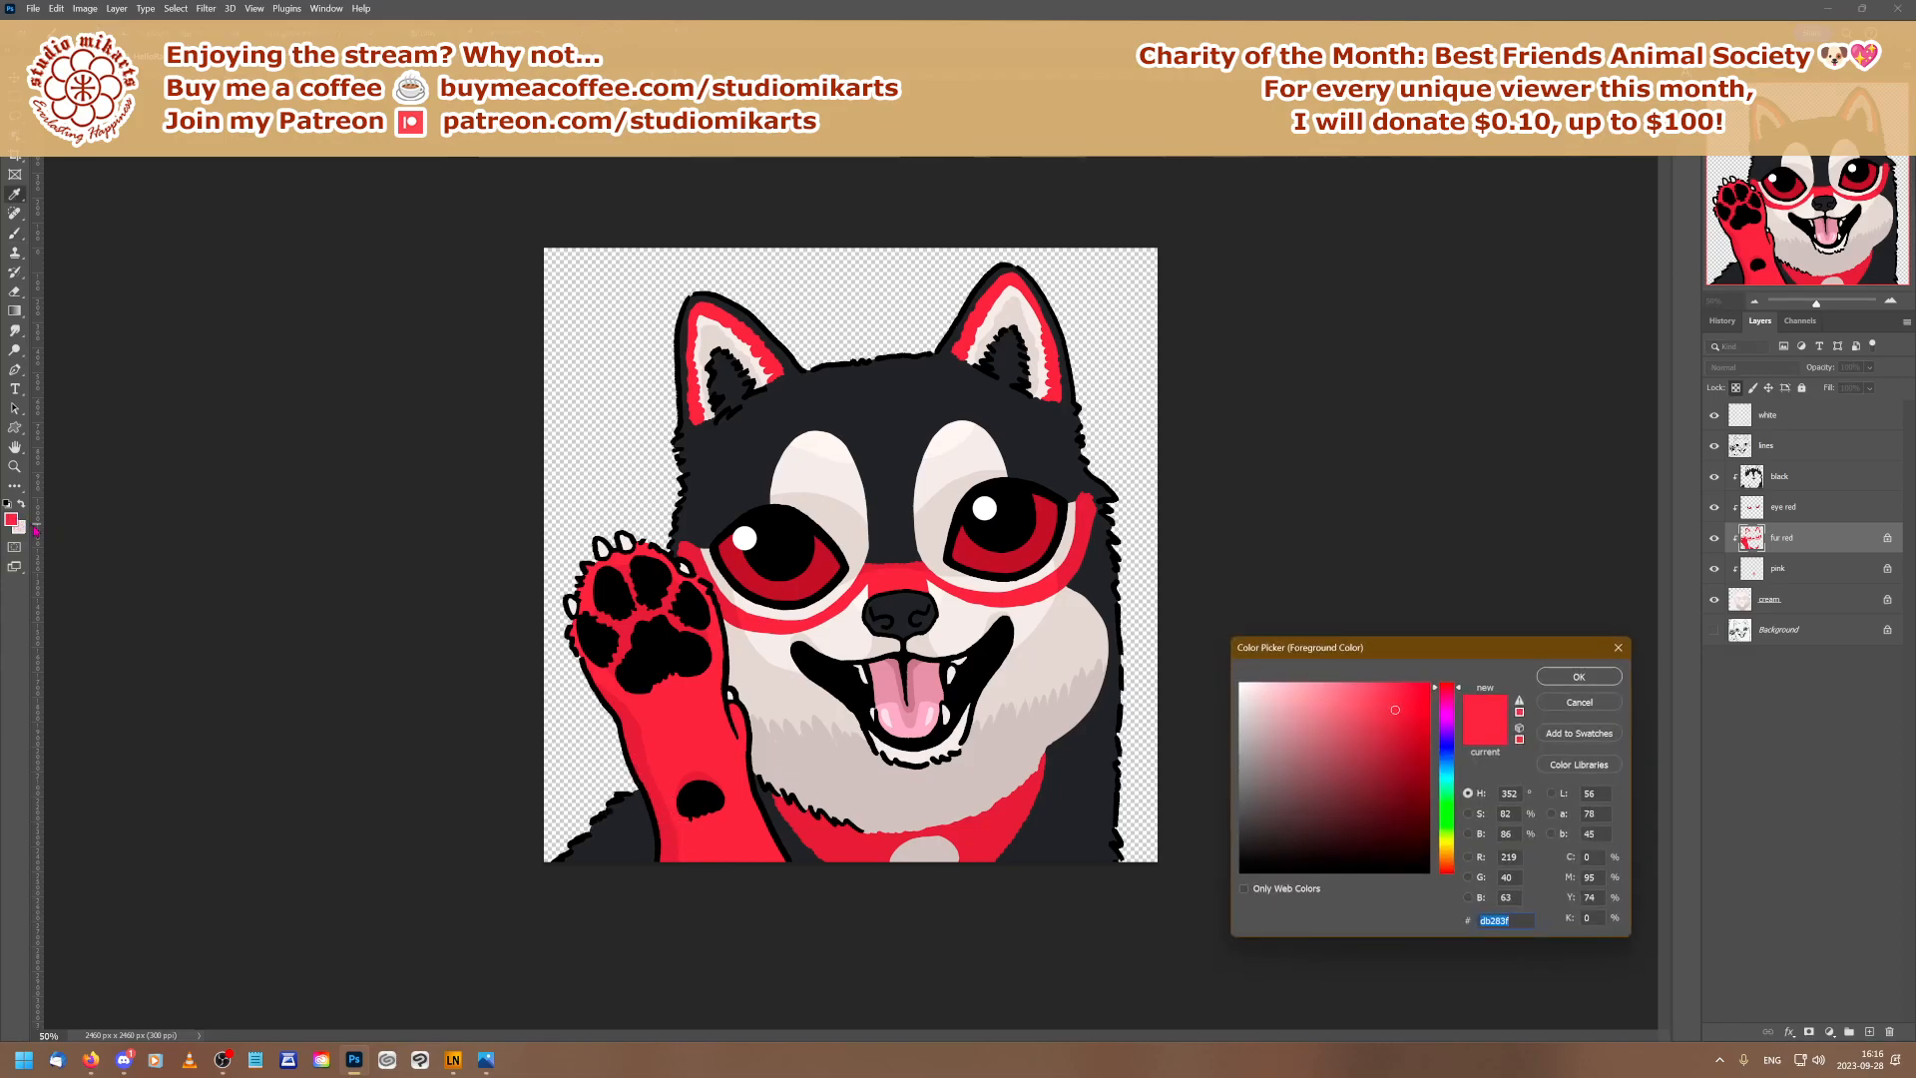
left_click(639, 736)
left_click(1577, 674)
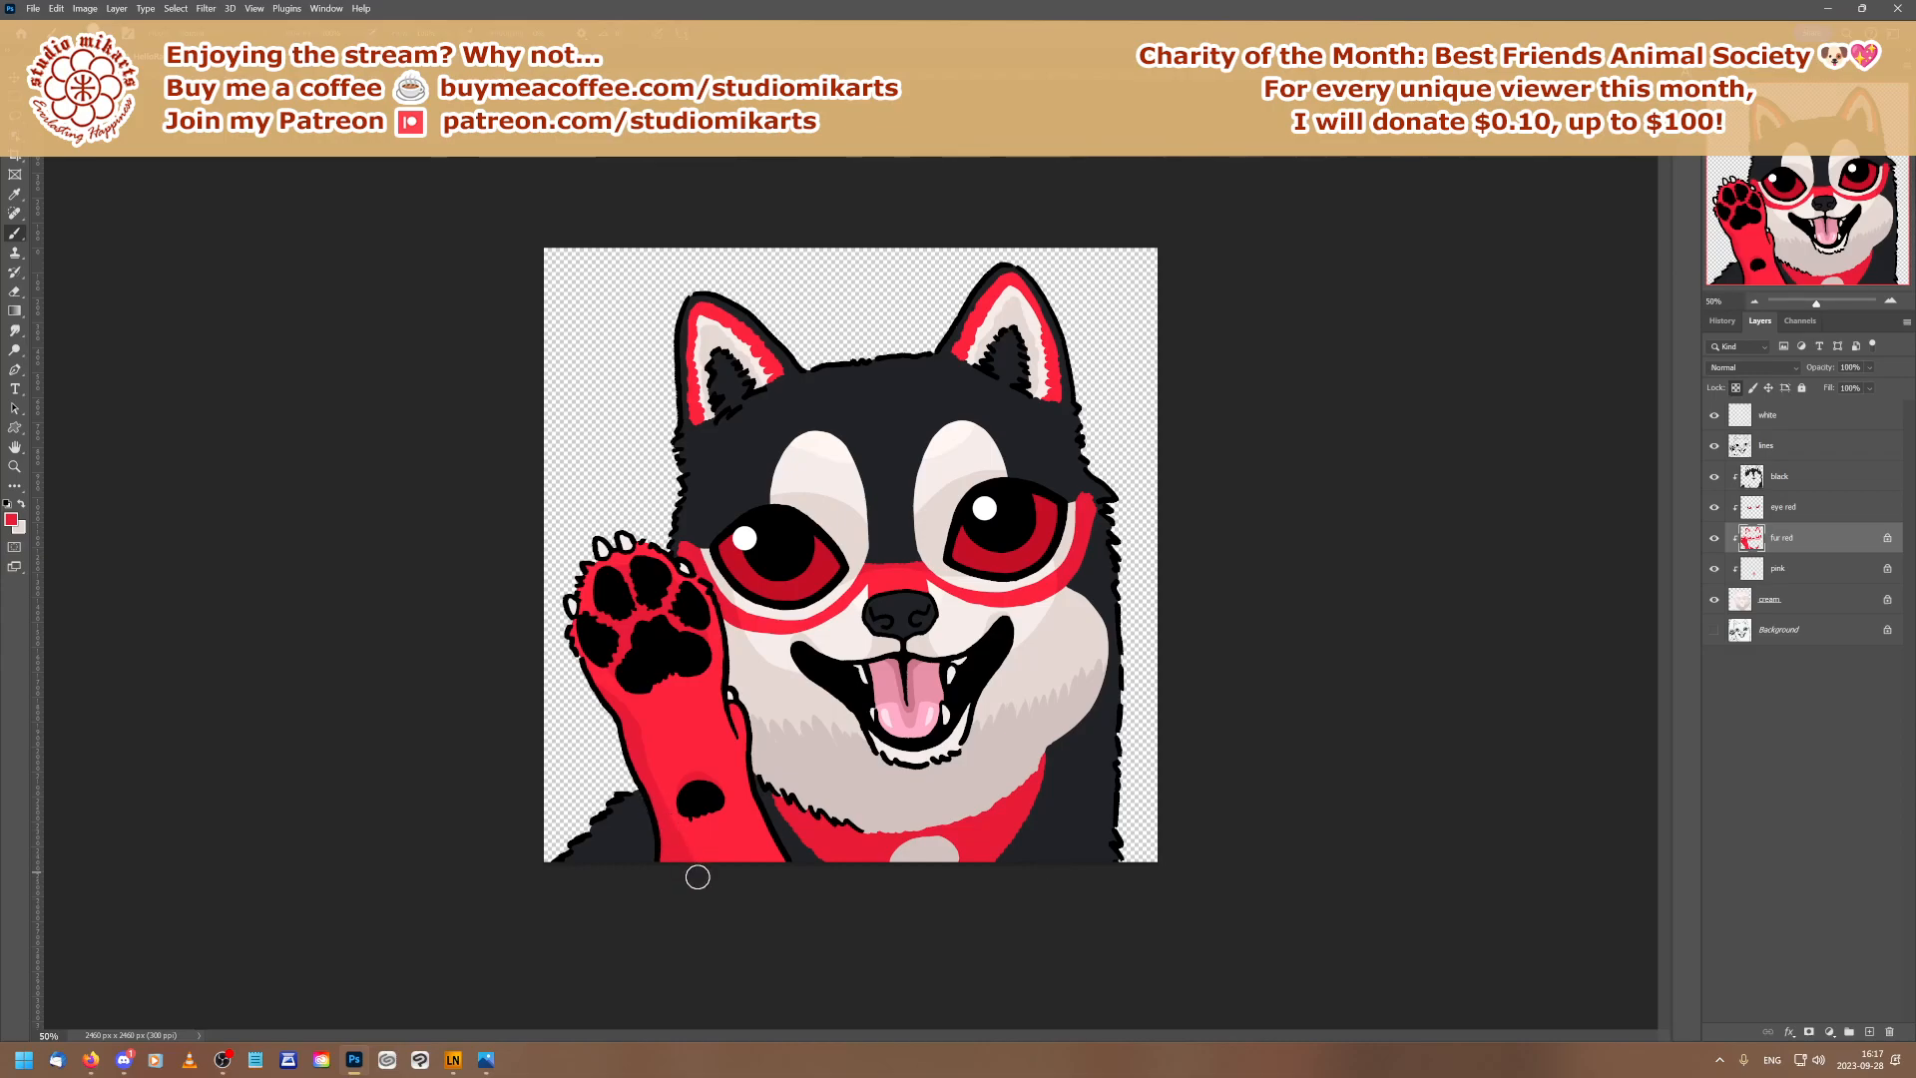
mouse_move(681, 802)
left_mouse_down()
mouse_move(637, 747)
mouse_move(691, 788)
left_mouse_up()
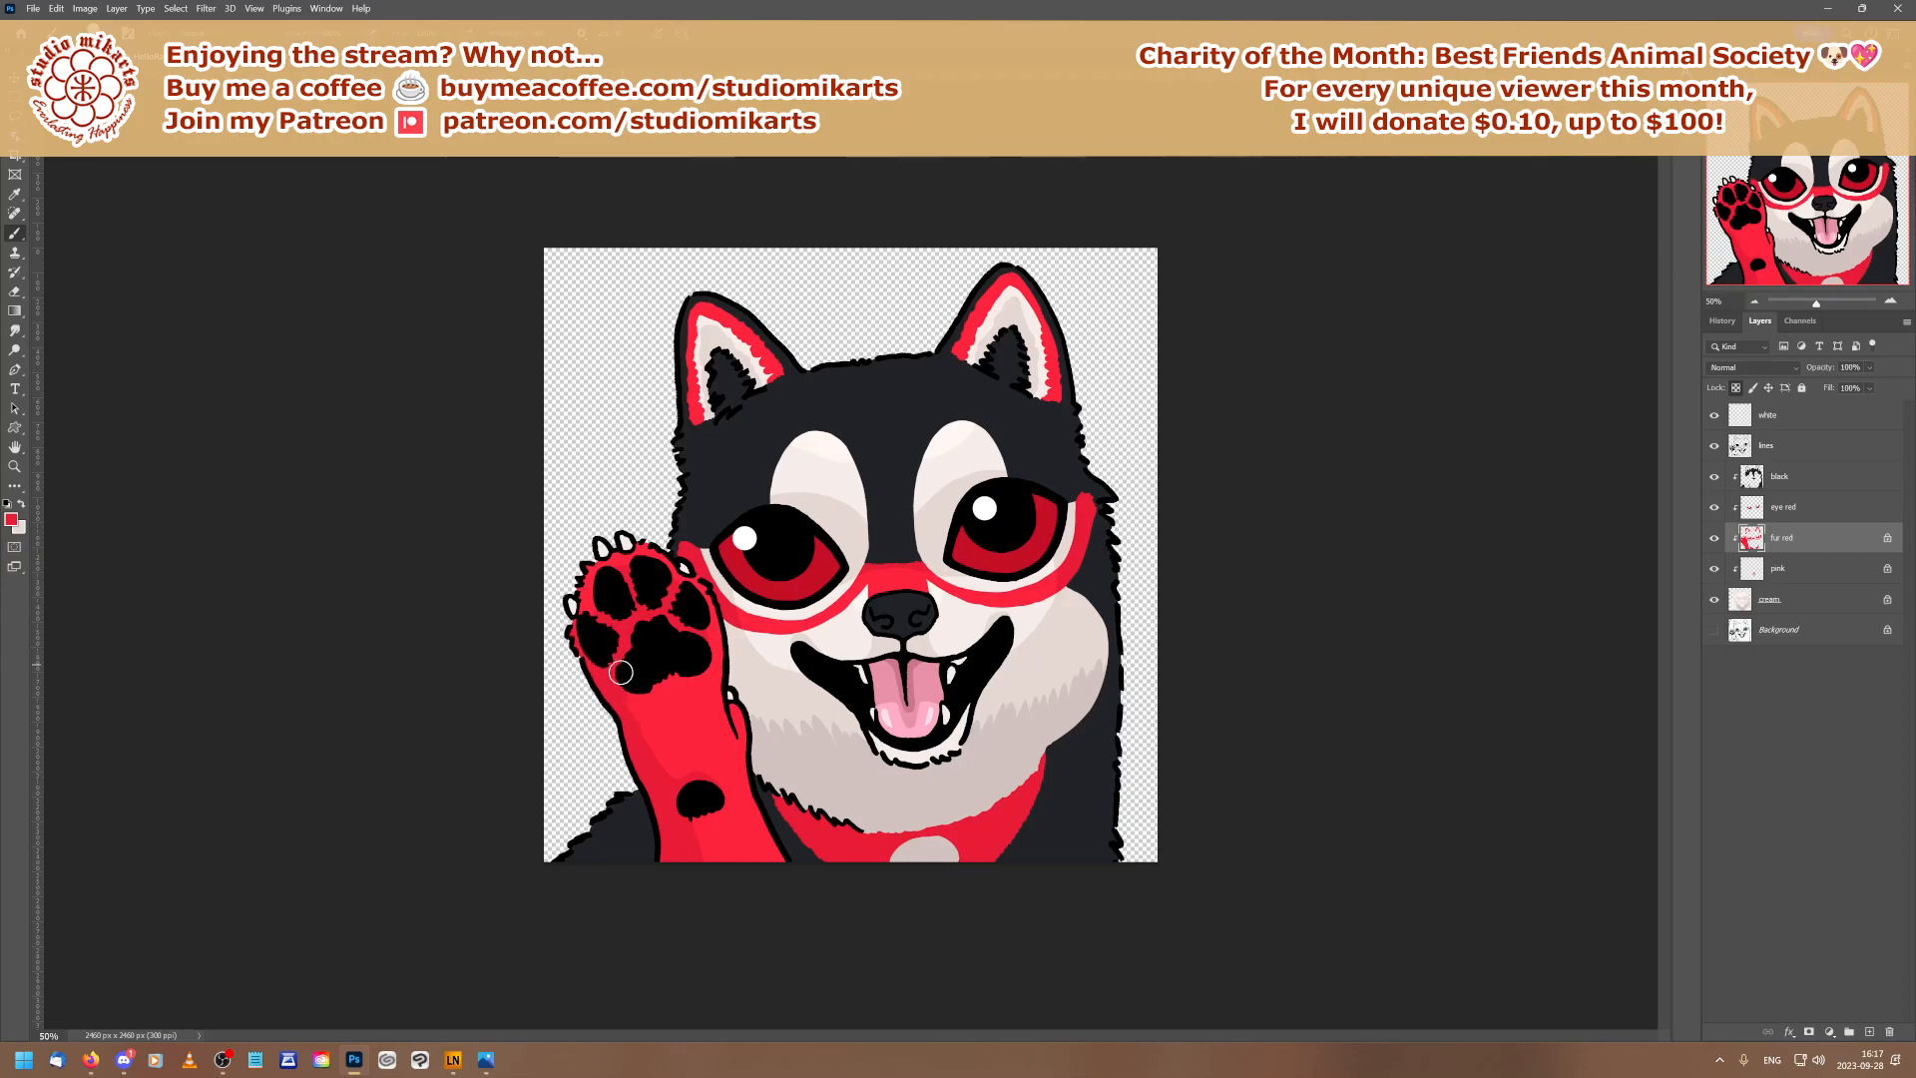
left_click_drag(639, 726, 655, 780)
left_click_drag(652, 758, 674, 858)
left_click_drag(703, 810, 689, 823)
Darken the waving dog's red chest band with b2192d sampled from the running dog's lower front leg
key("ctrl+Tab")
left_click(13, 519)
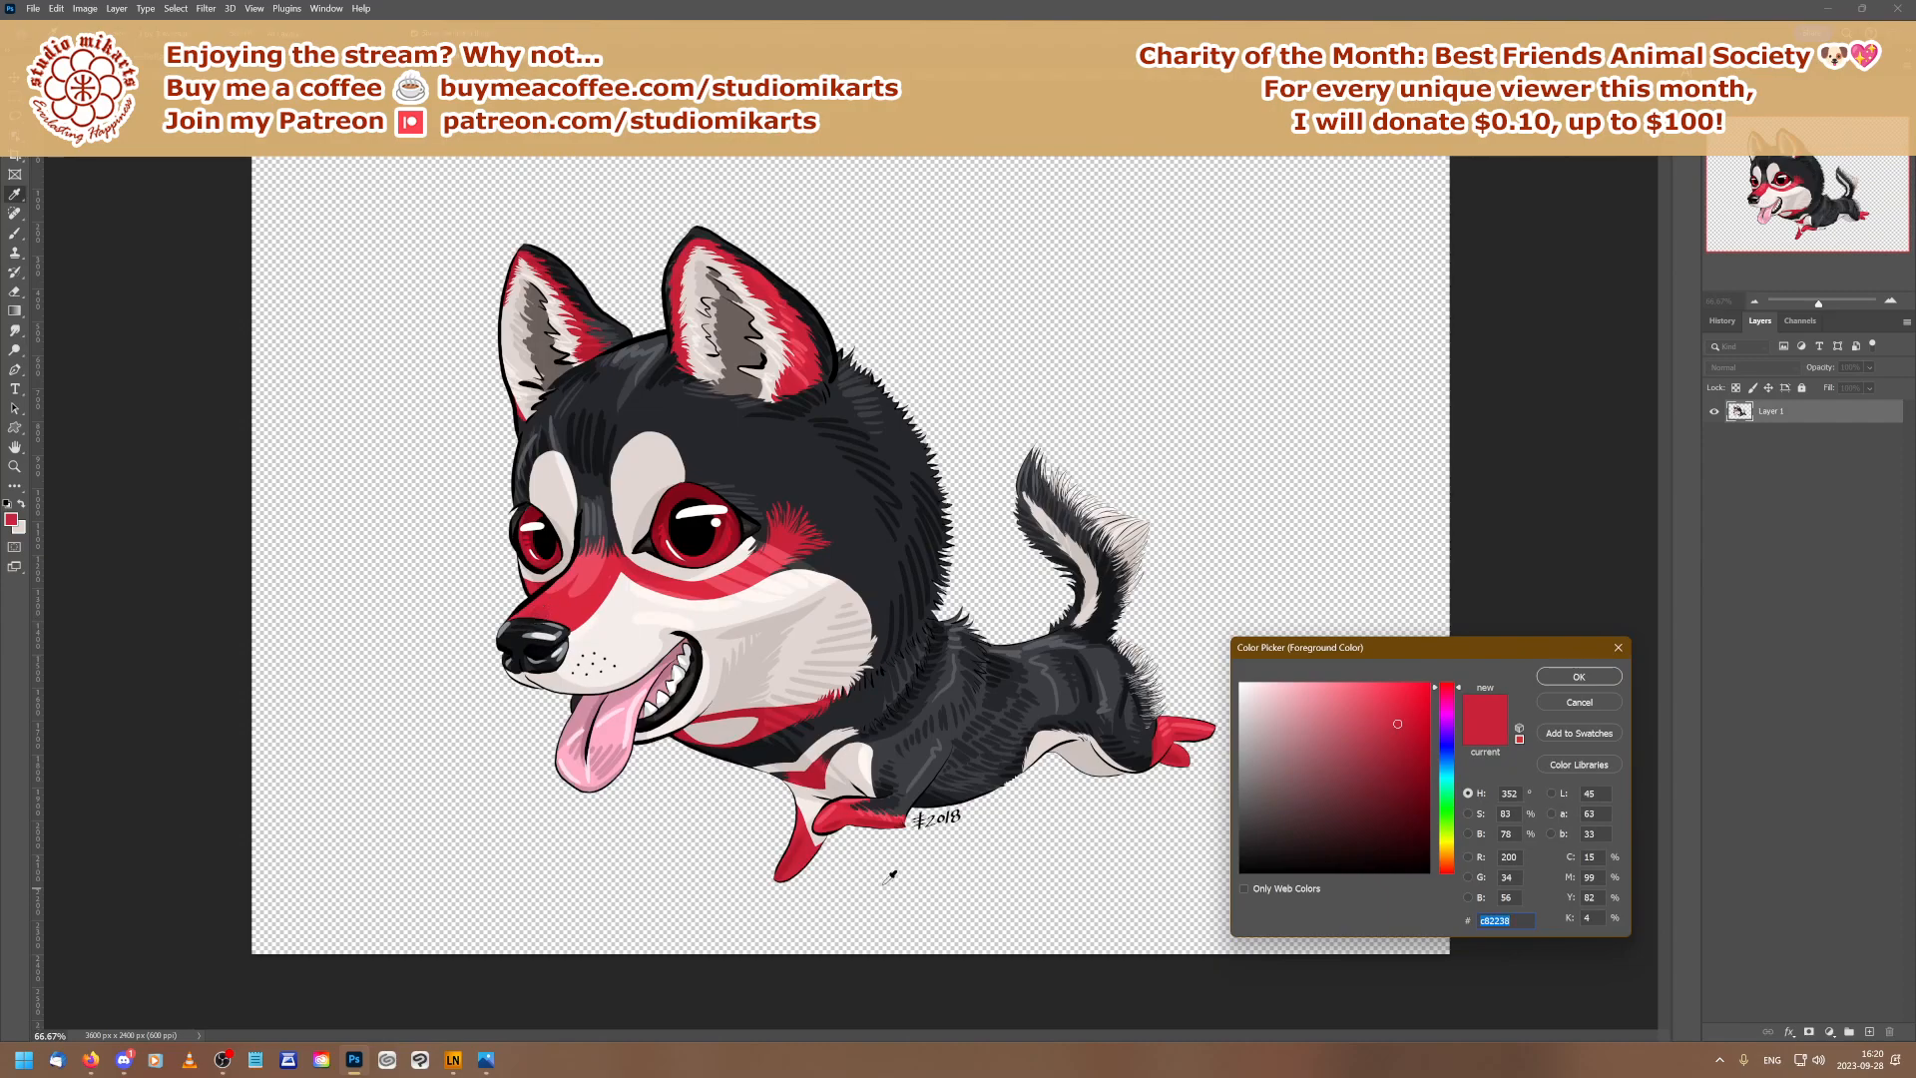
left_click(800, 848)
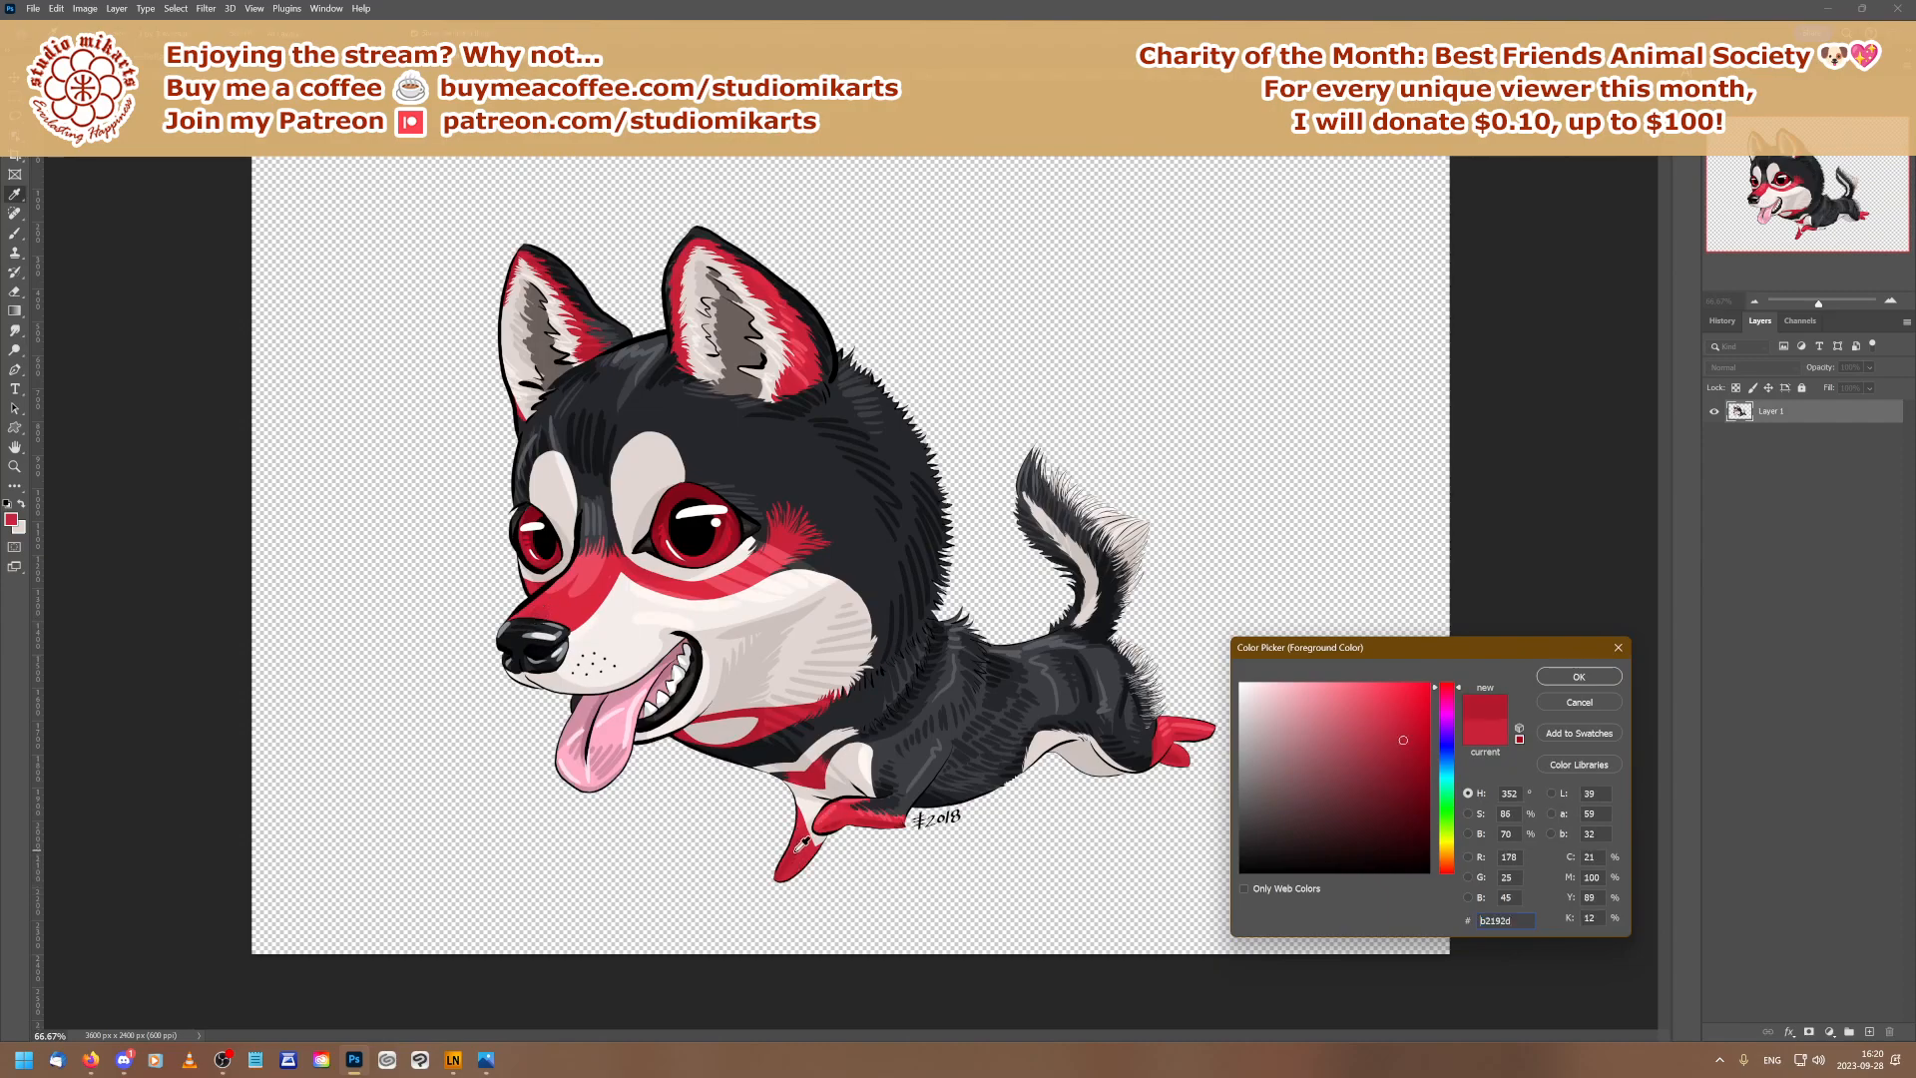
left_click(1569, 678)
left_click(299, 58)
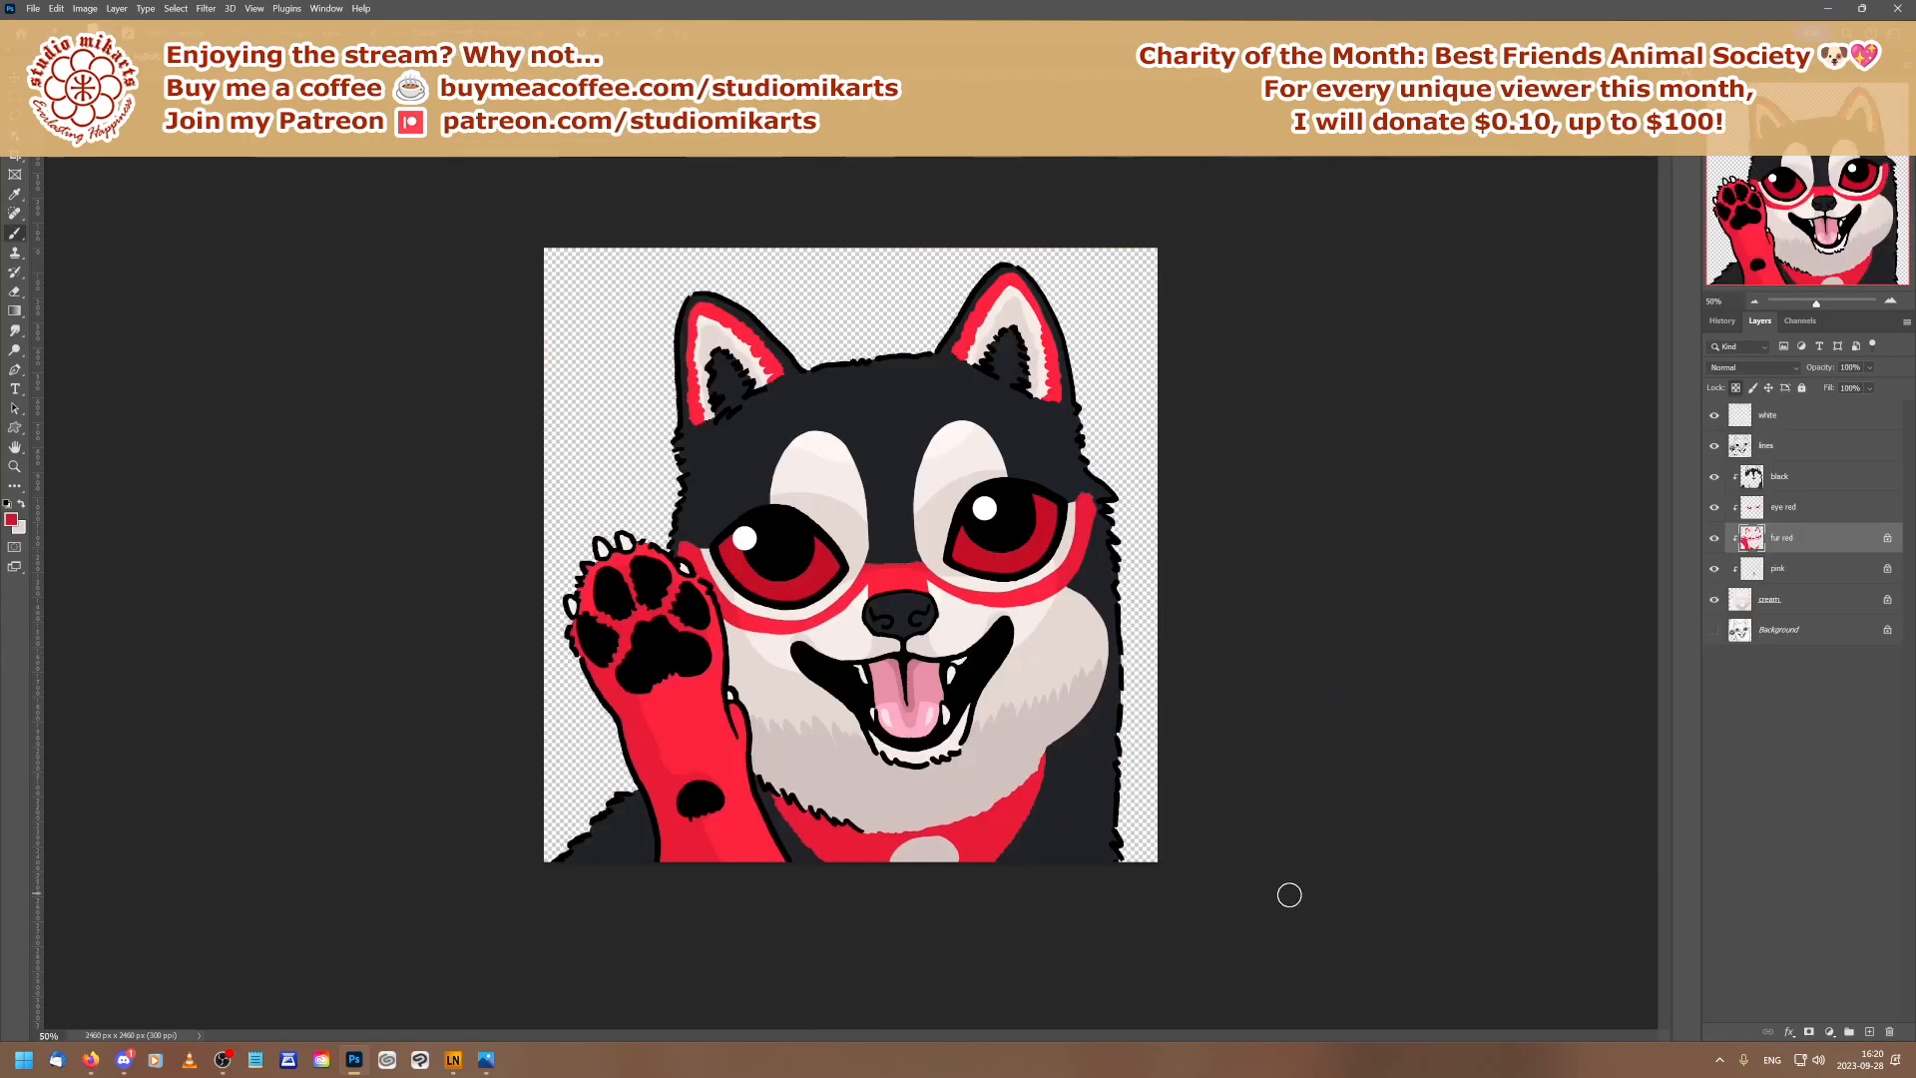
left_click_drag(1043, 750, 998, 854)
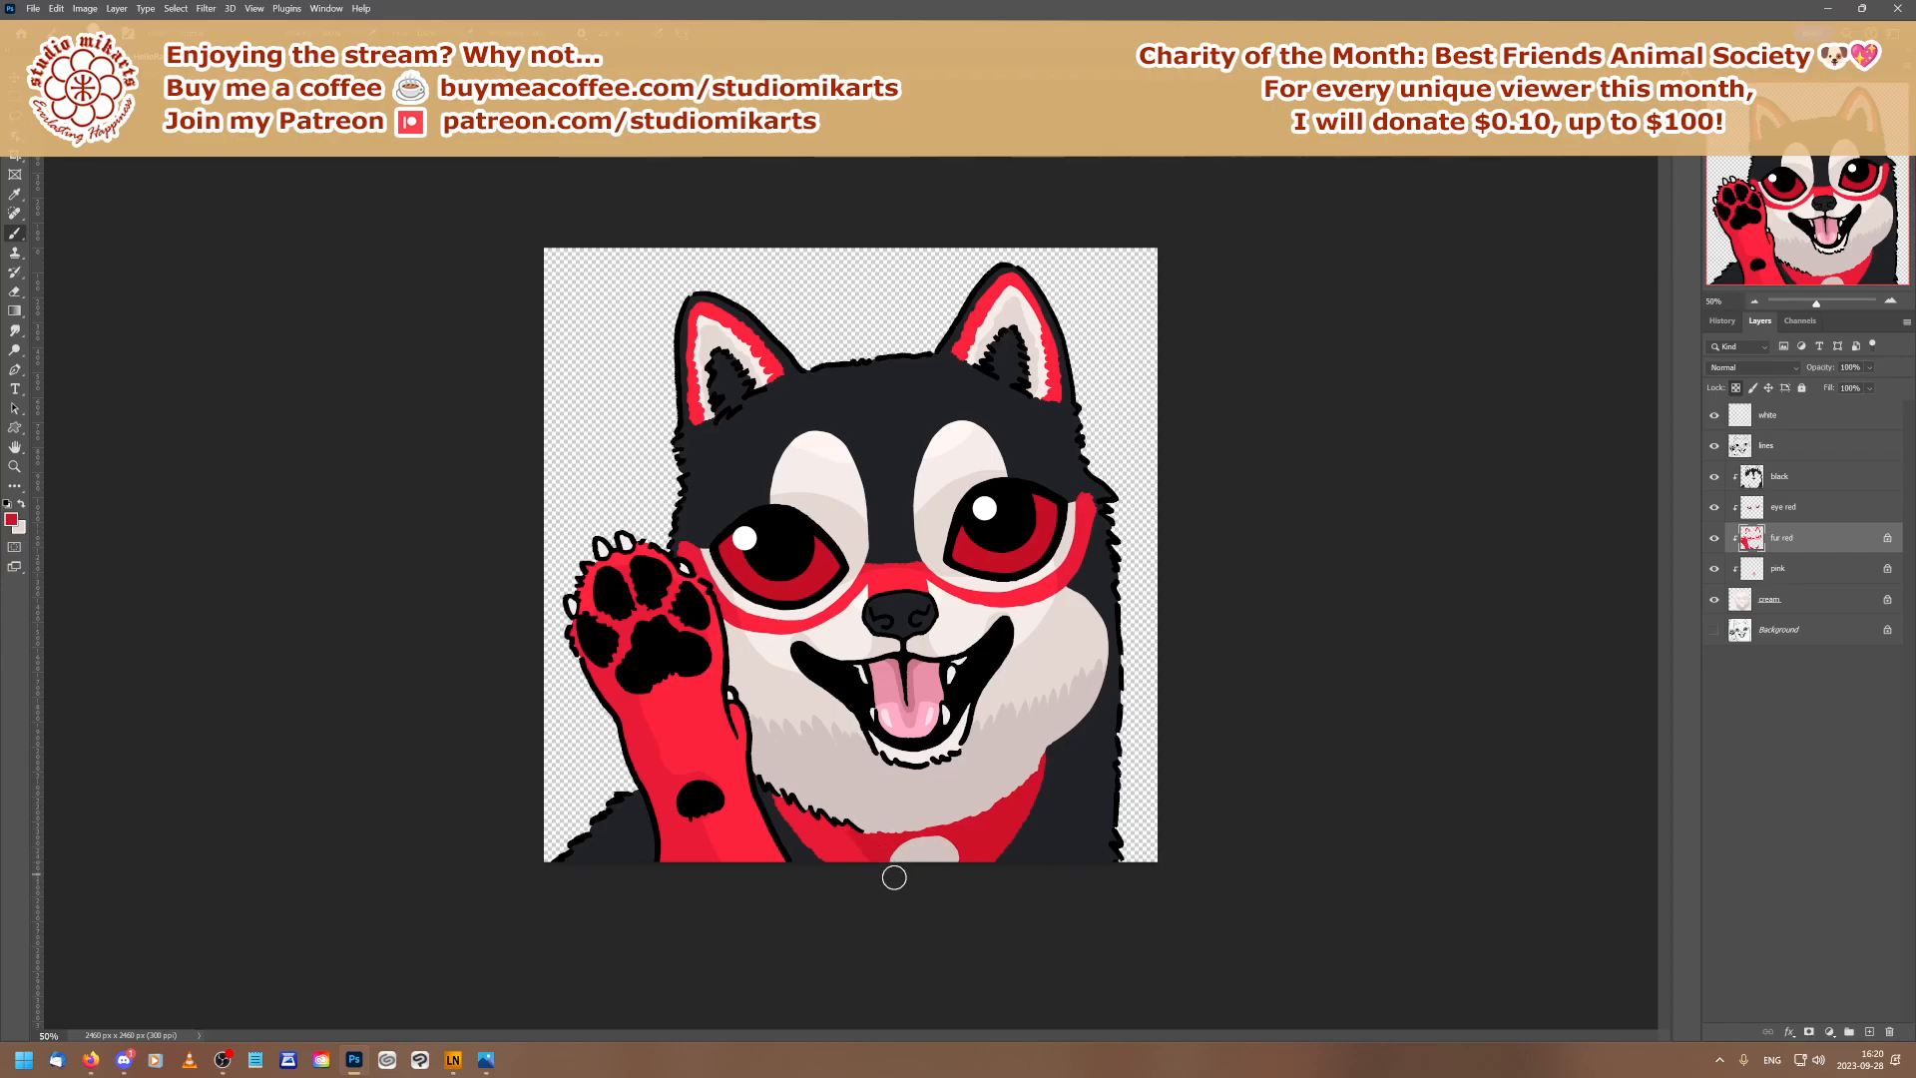
left_click_drag(825, 821, 838, 862)
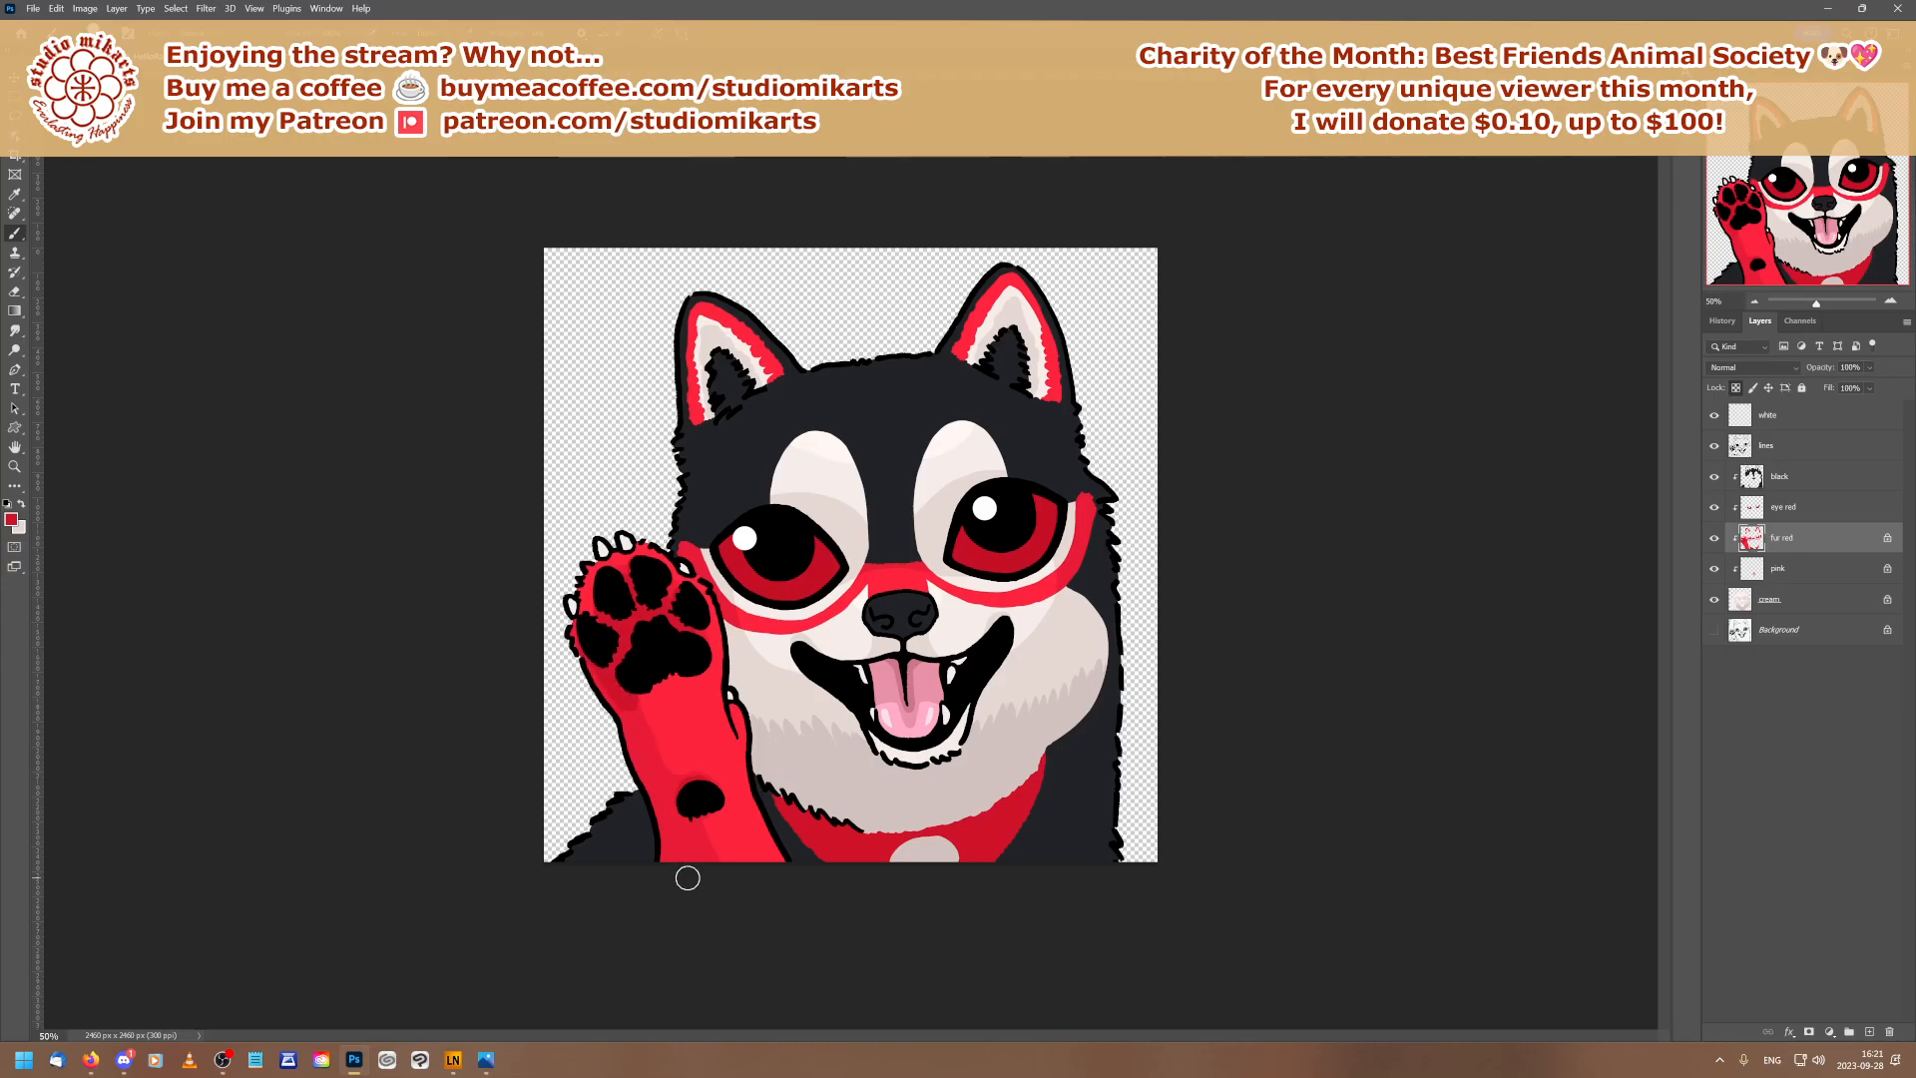
Paint dark red fur strokes beside the raised arm's wrist pad with c82238 and b2192d sampled from the waving dog's arm and paw
left_click(11, 519)
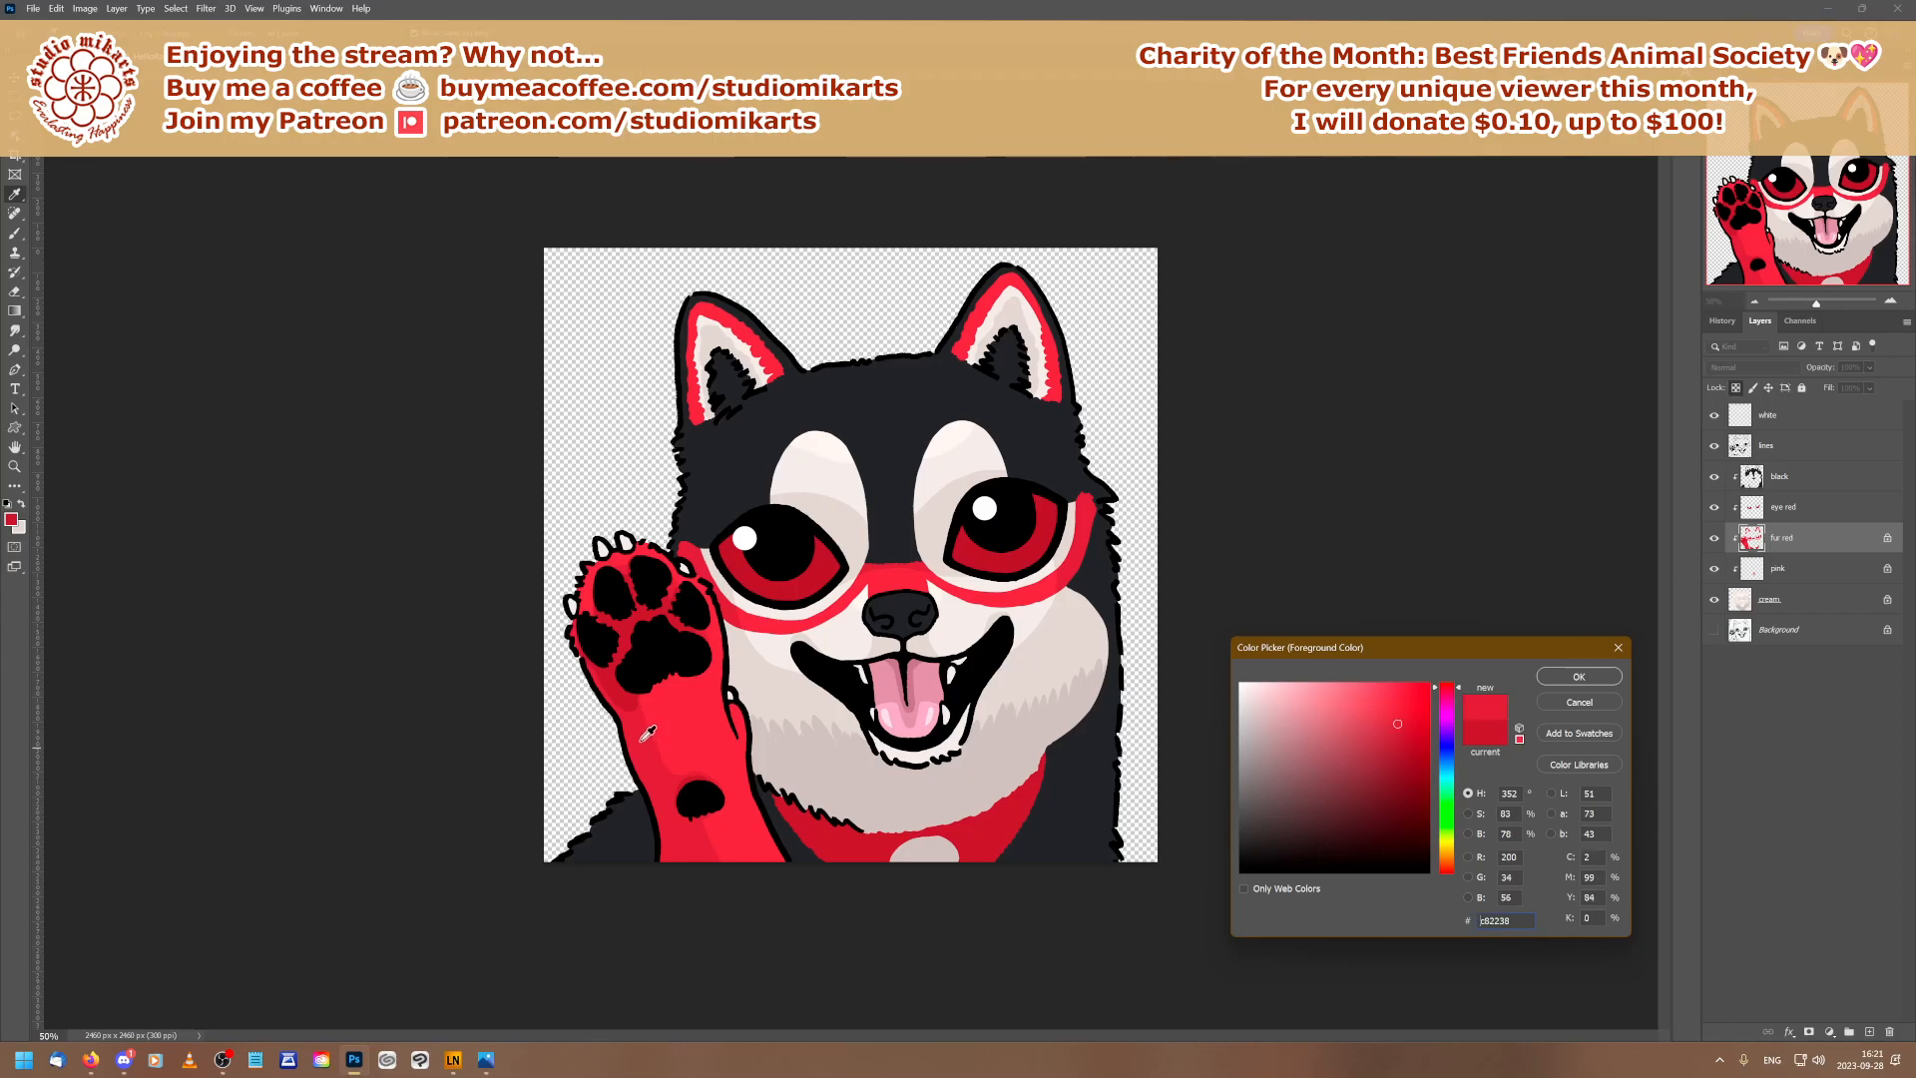
left_click(1573, 678)
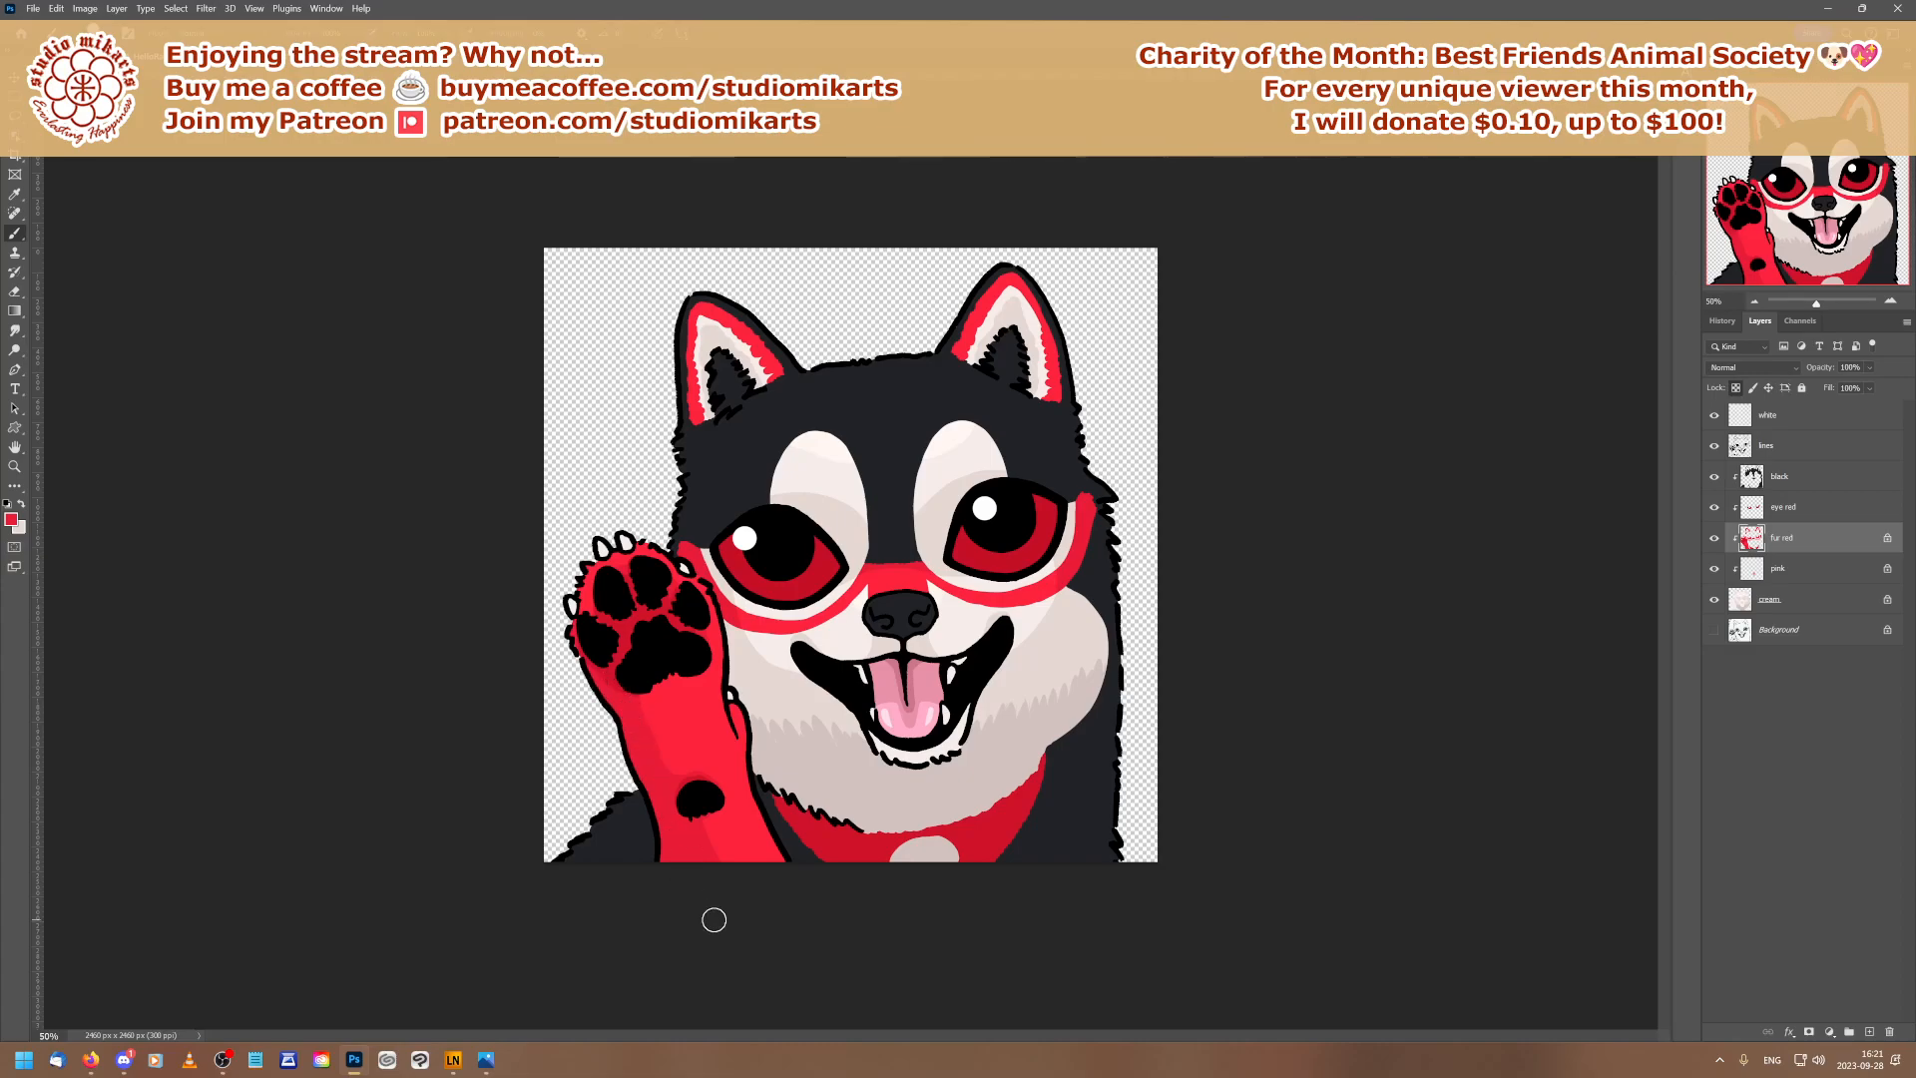
left_click(11, 518)
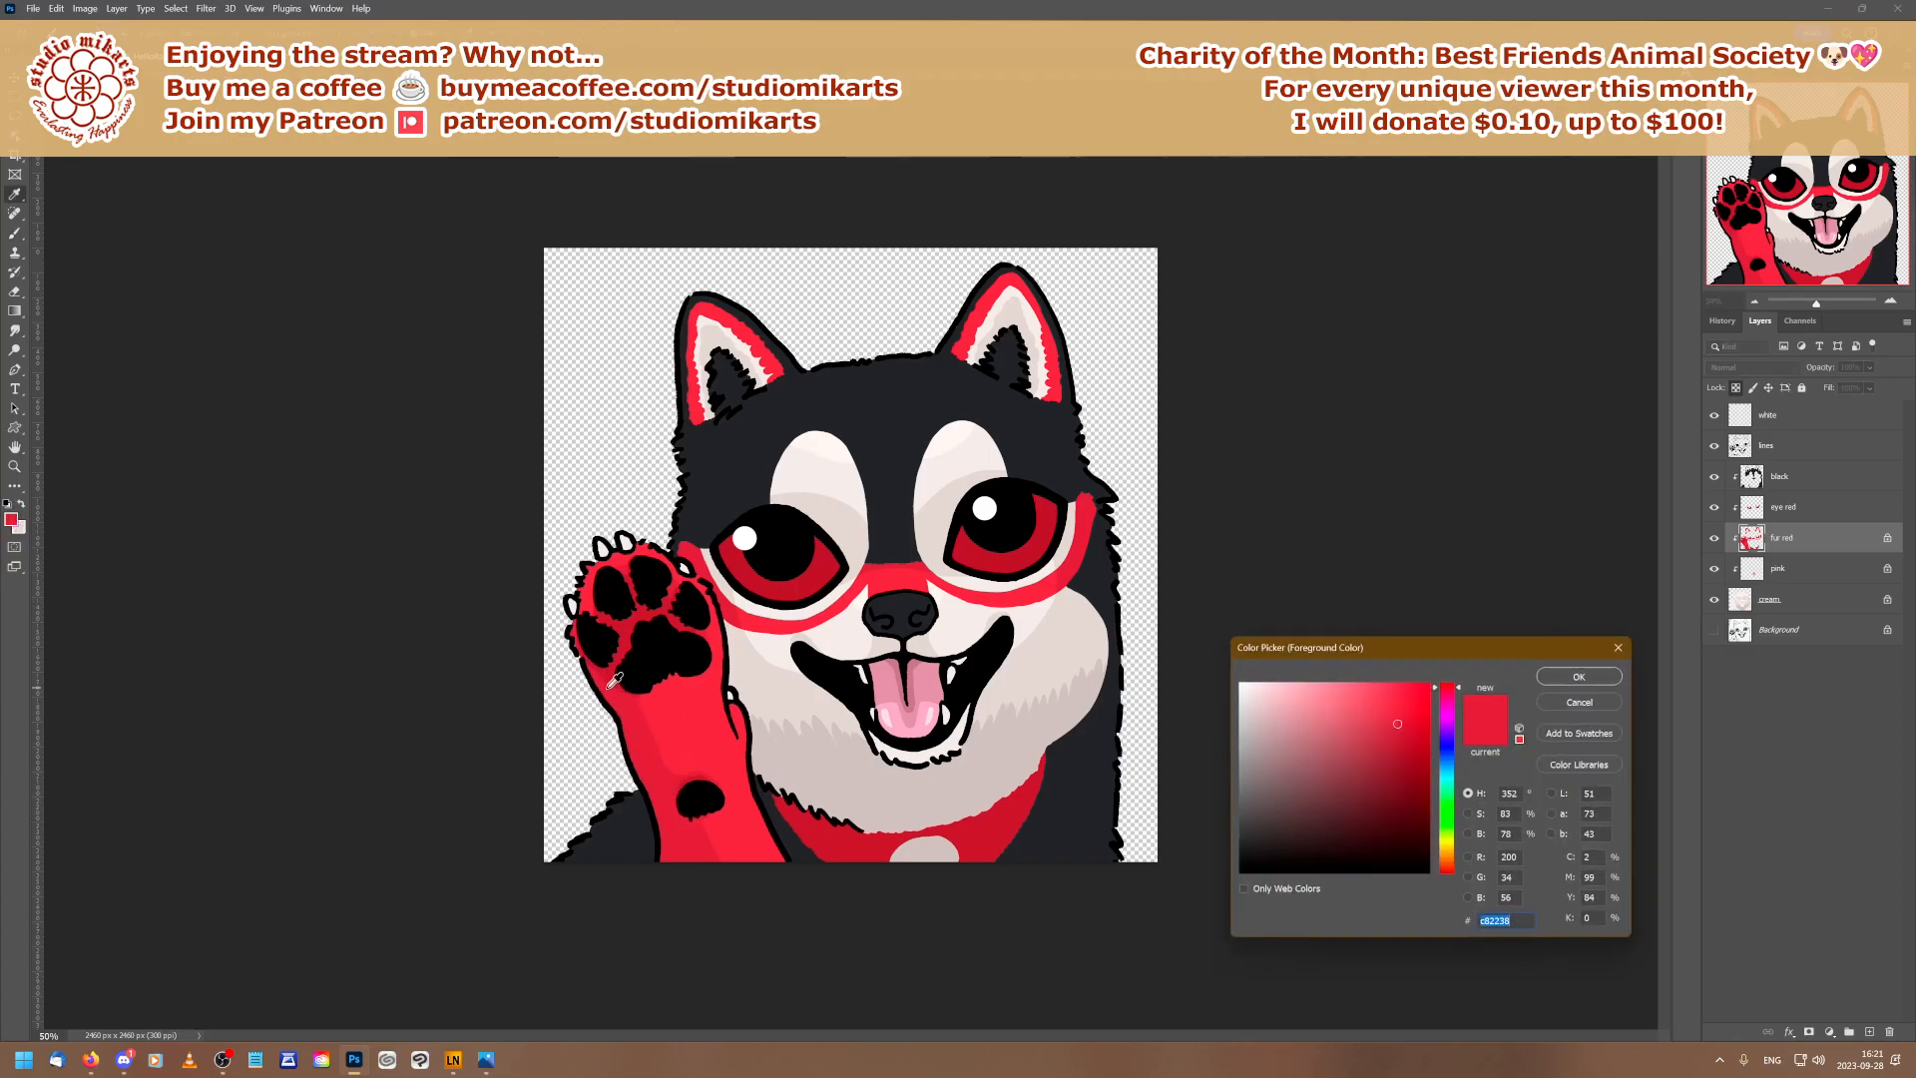
left_click(632, 636)
left_click(1568, 677)
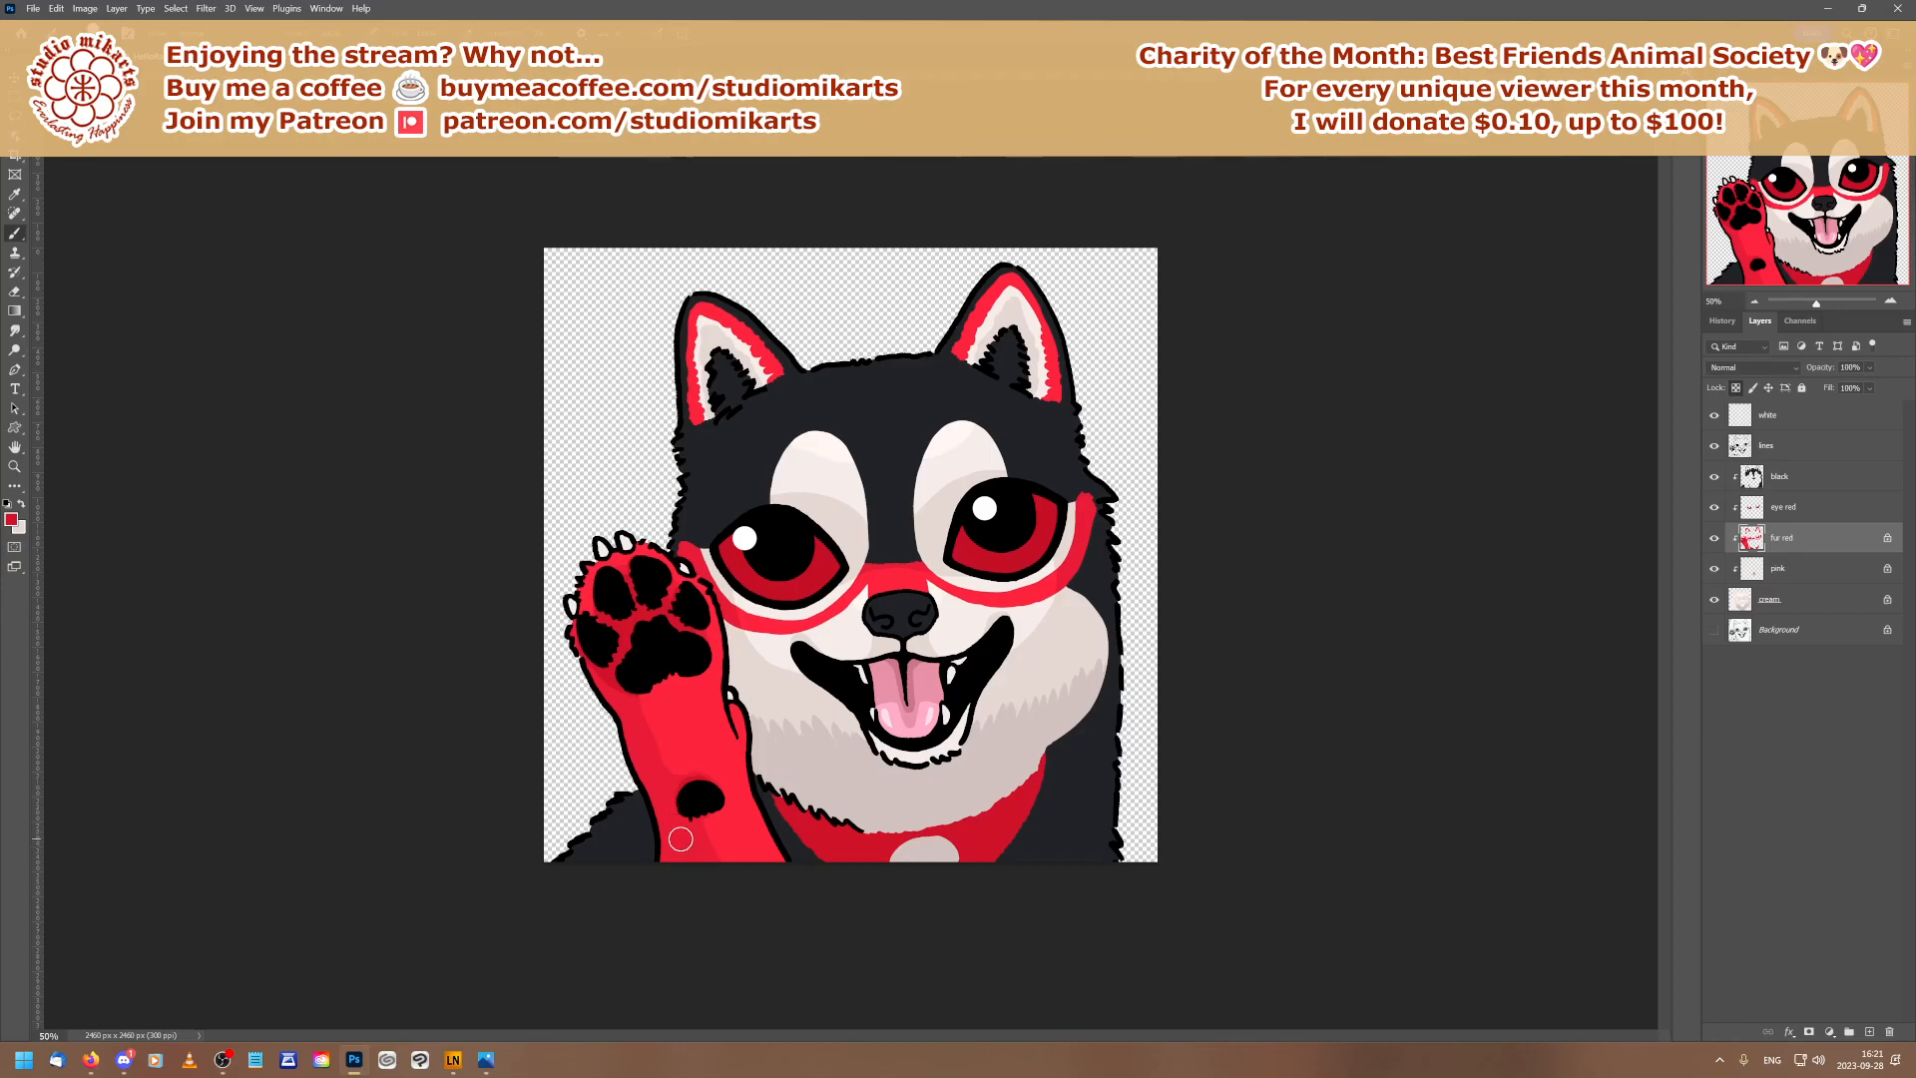
mouse_move(688, 837)
left_mouse_down()
mouse_move(688, 859)
mouse_move(659, 804)
left_mouse_up()
Add light red ec4a5f highlights along the waving dog's paw and raised arm, sampling the colour from the running dog's front leg
key("ctrl+Tab")
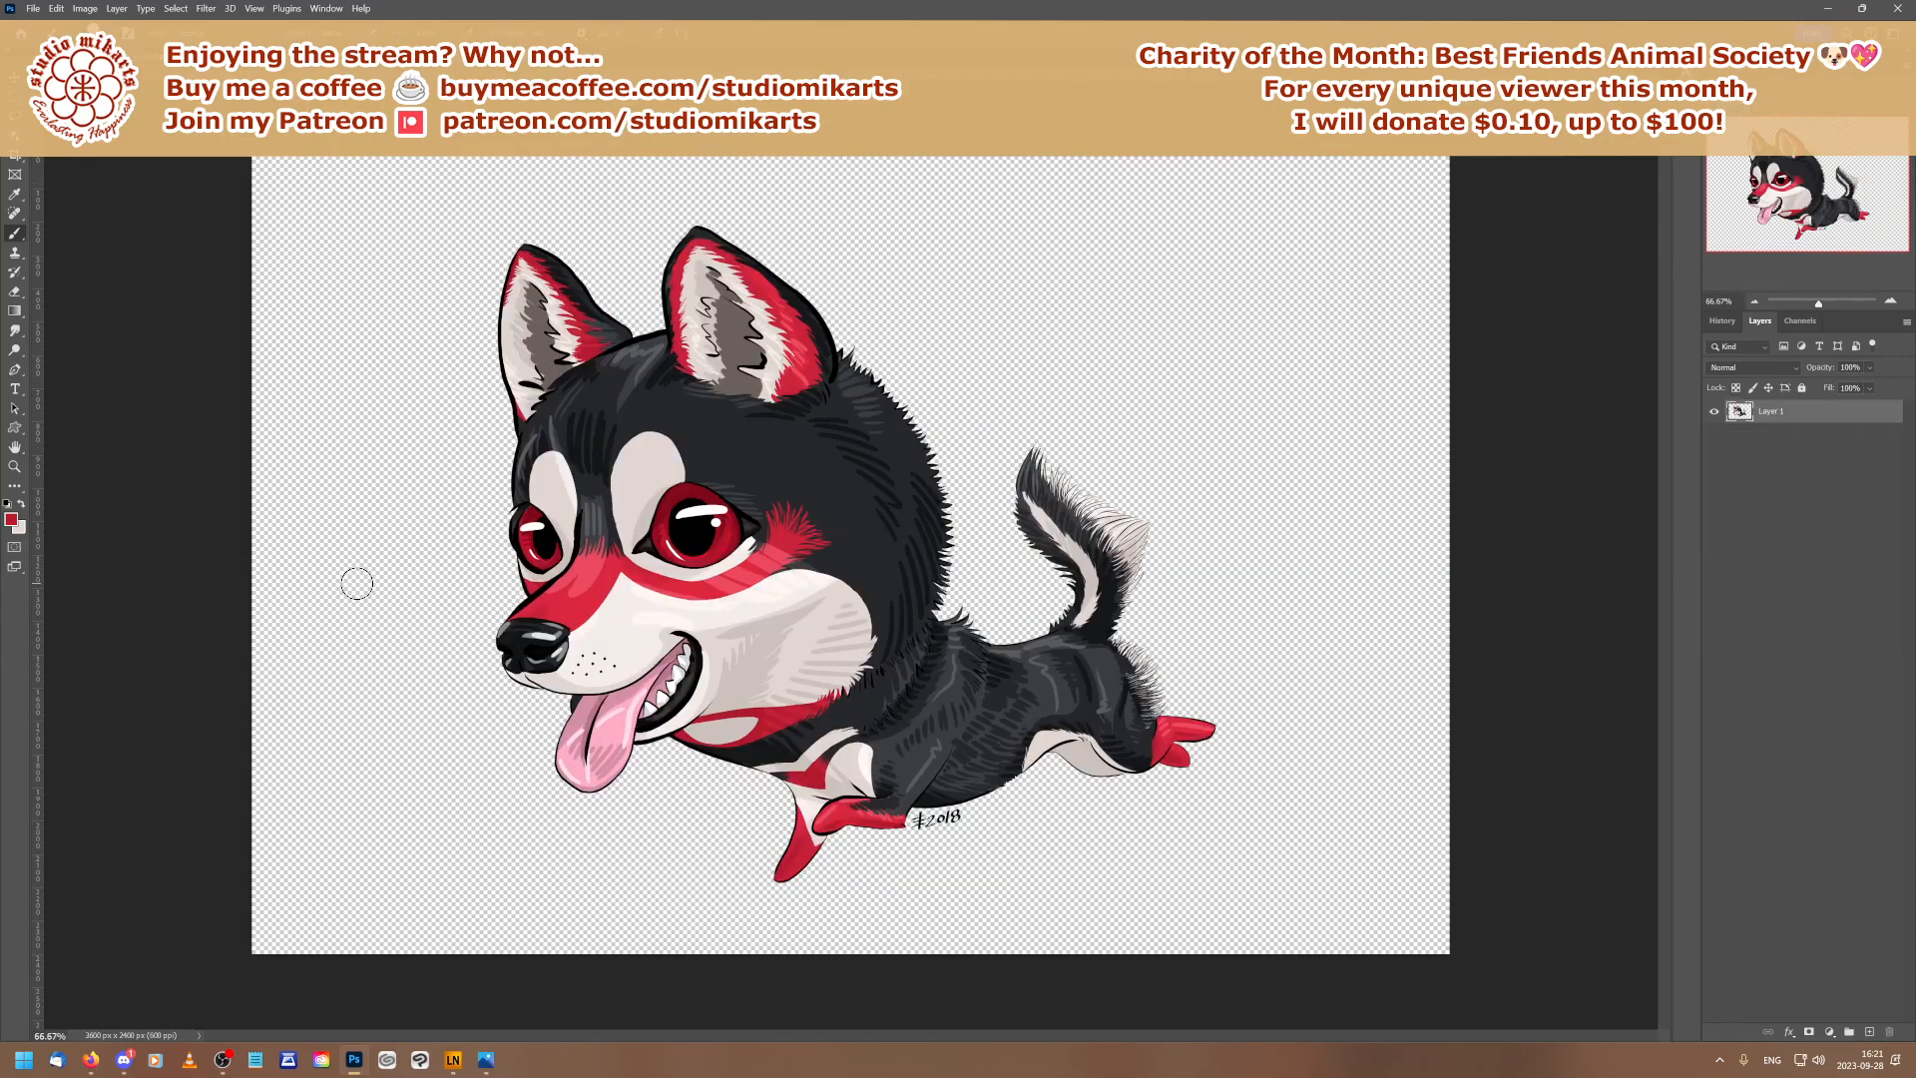
left_click(11, 519)
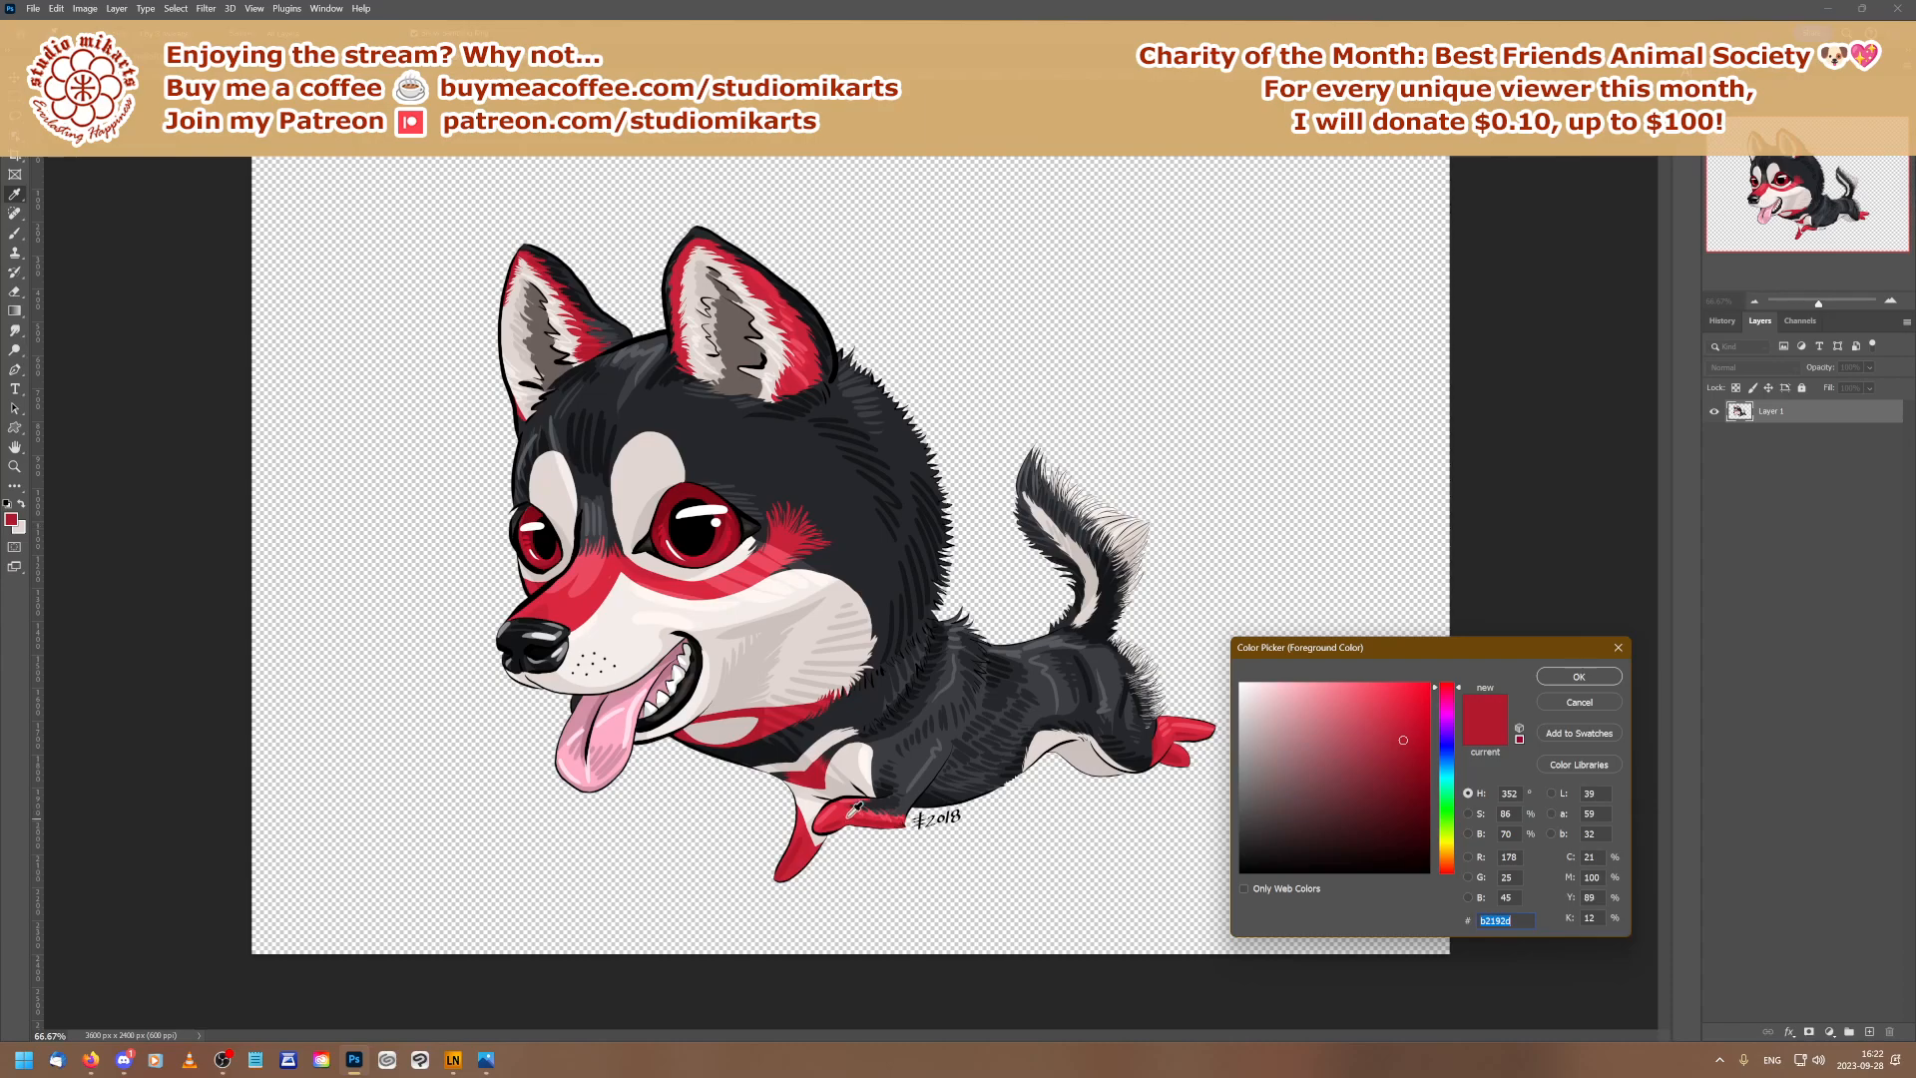
left_click(833, 808)
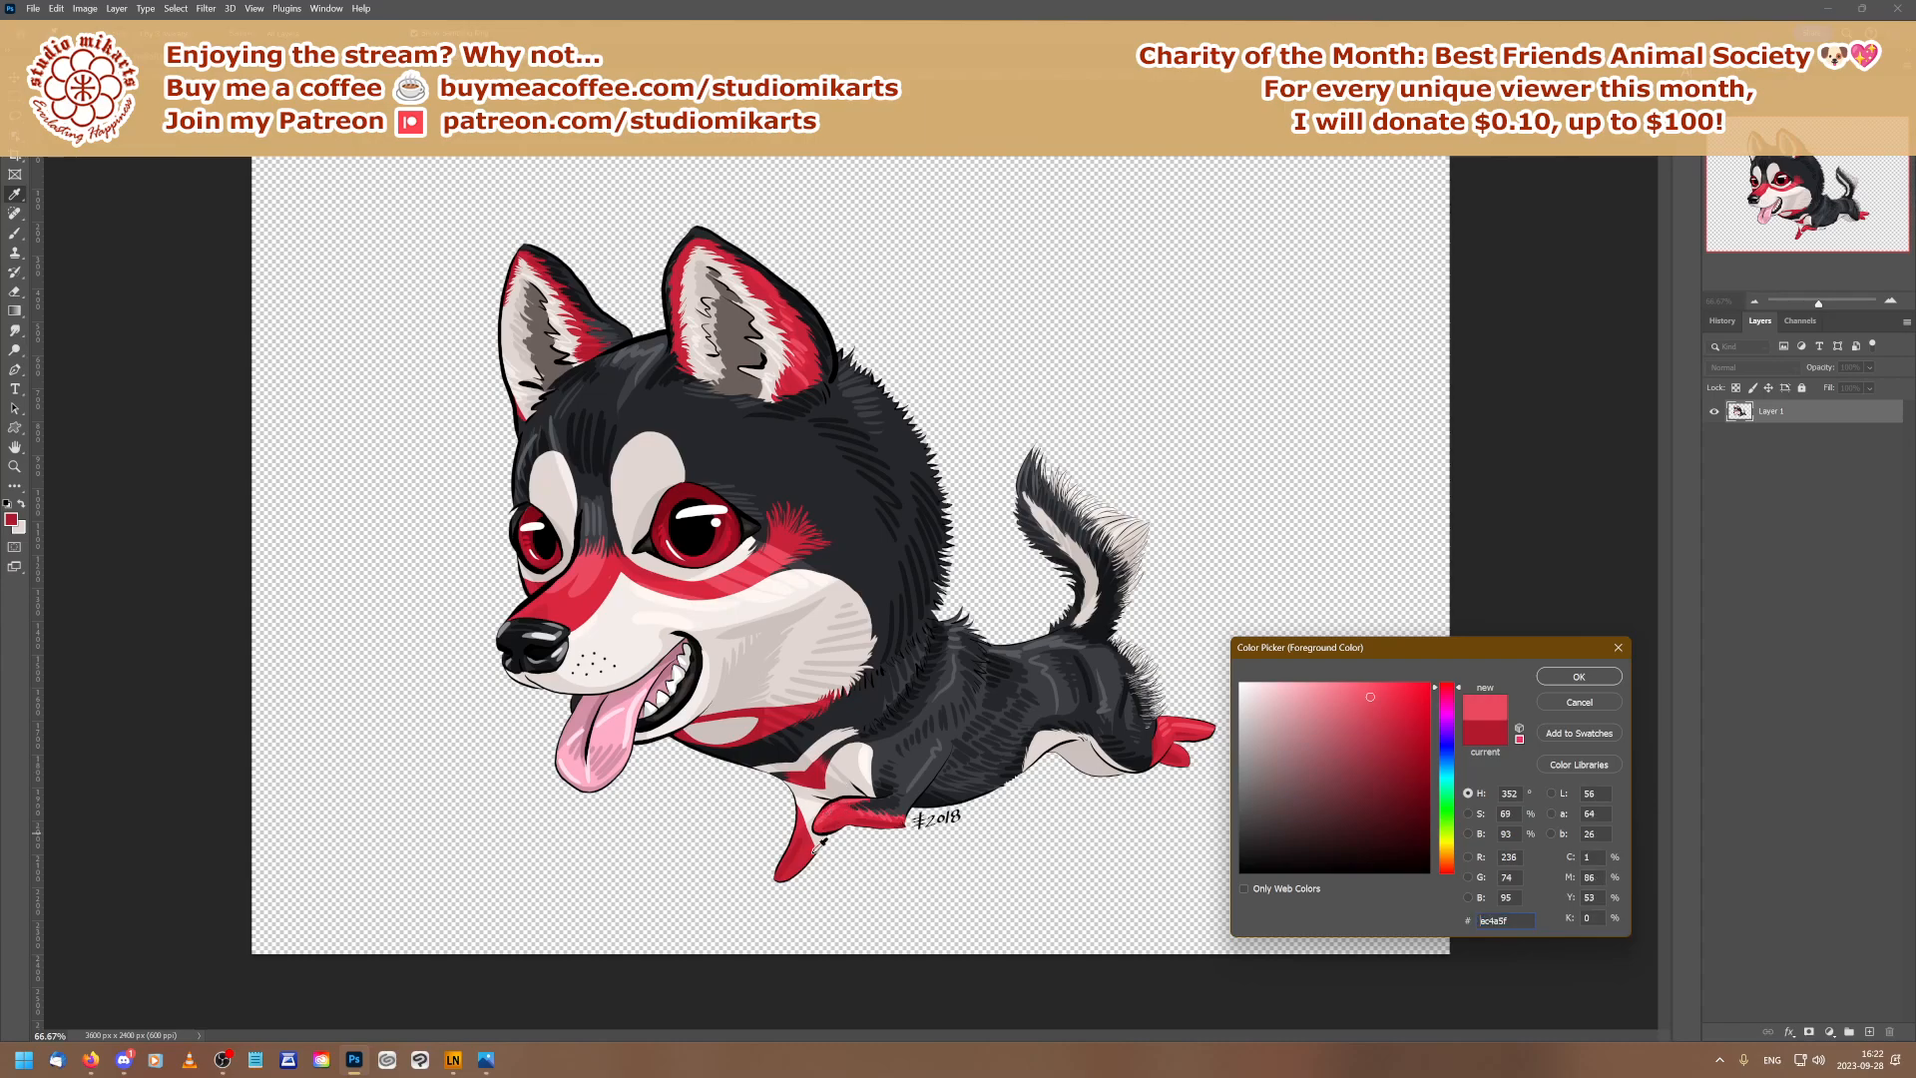
left_click(1578, 677)
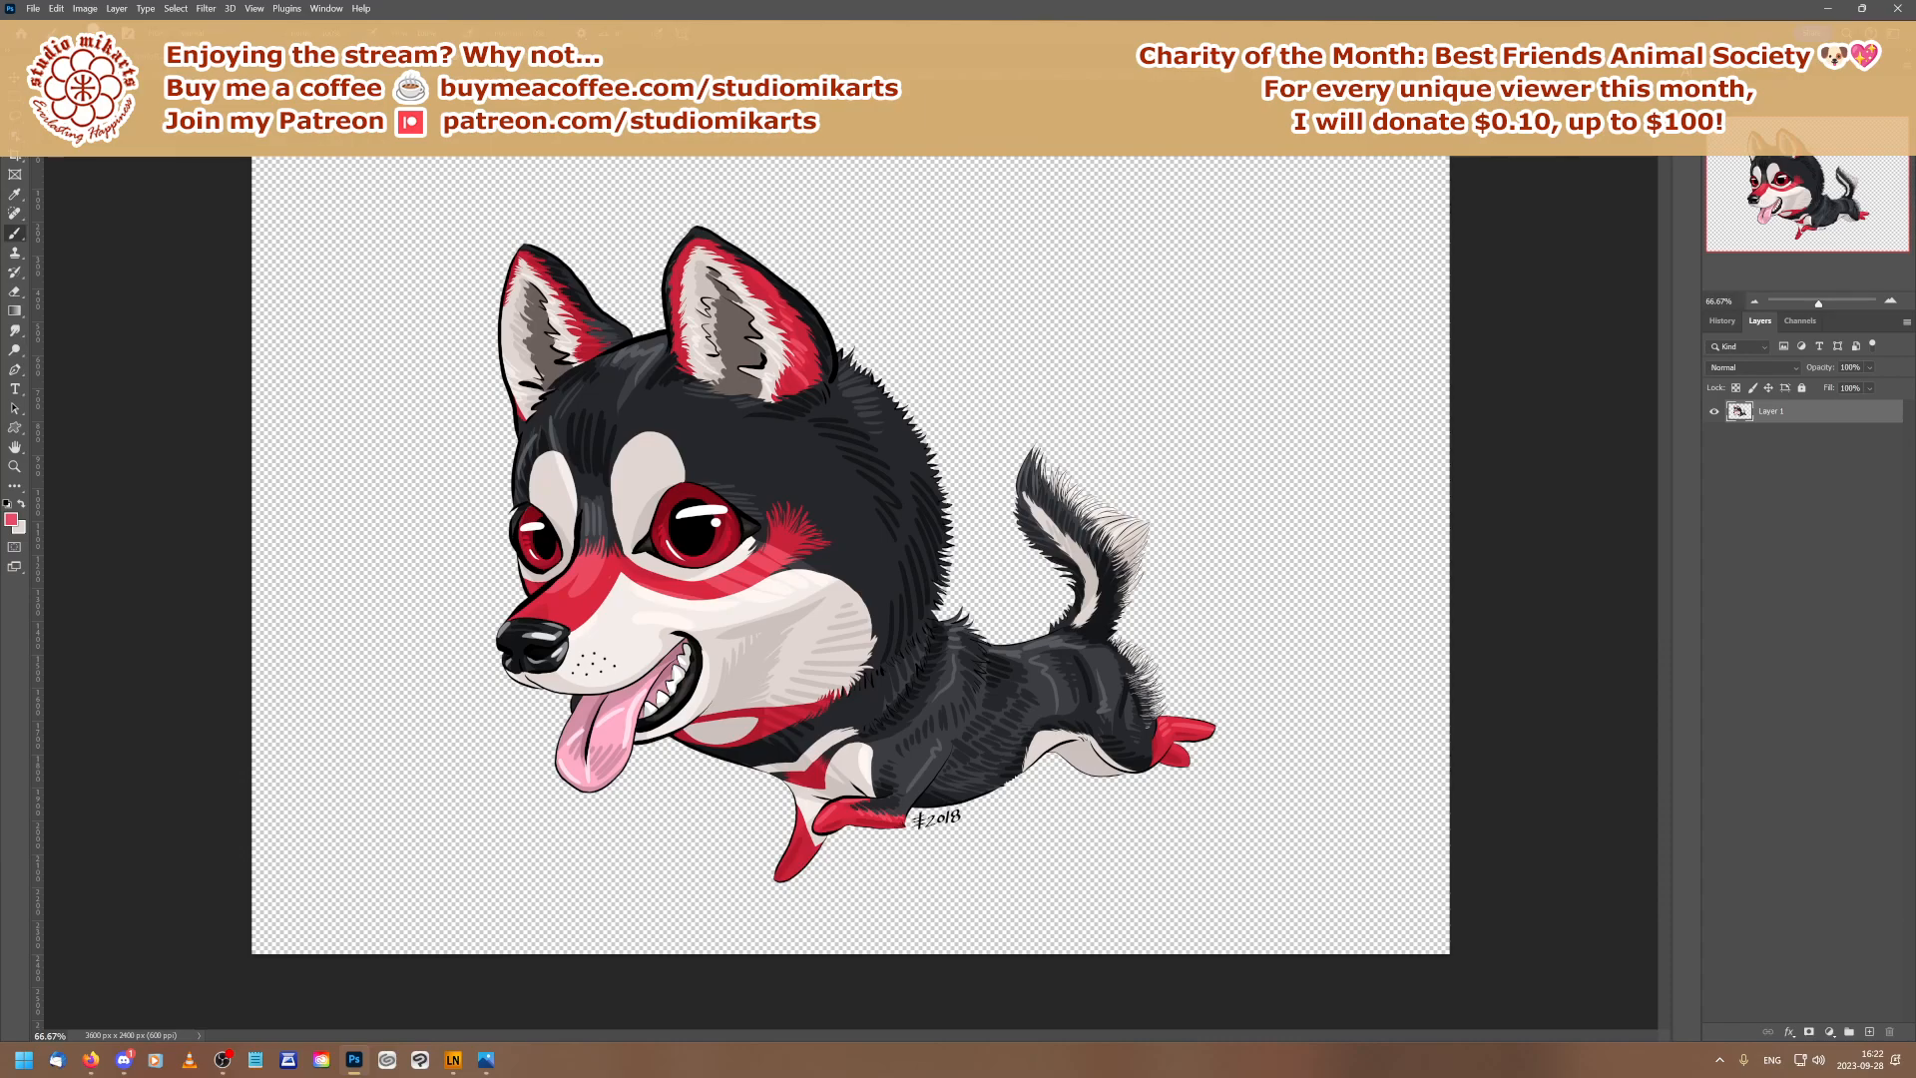
key("ctrl+Tab")
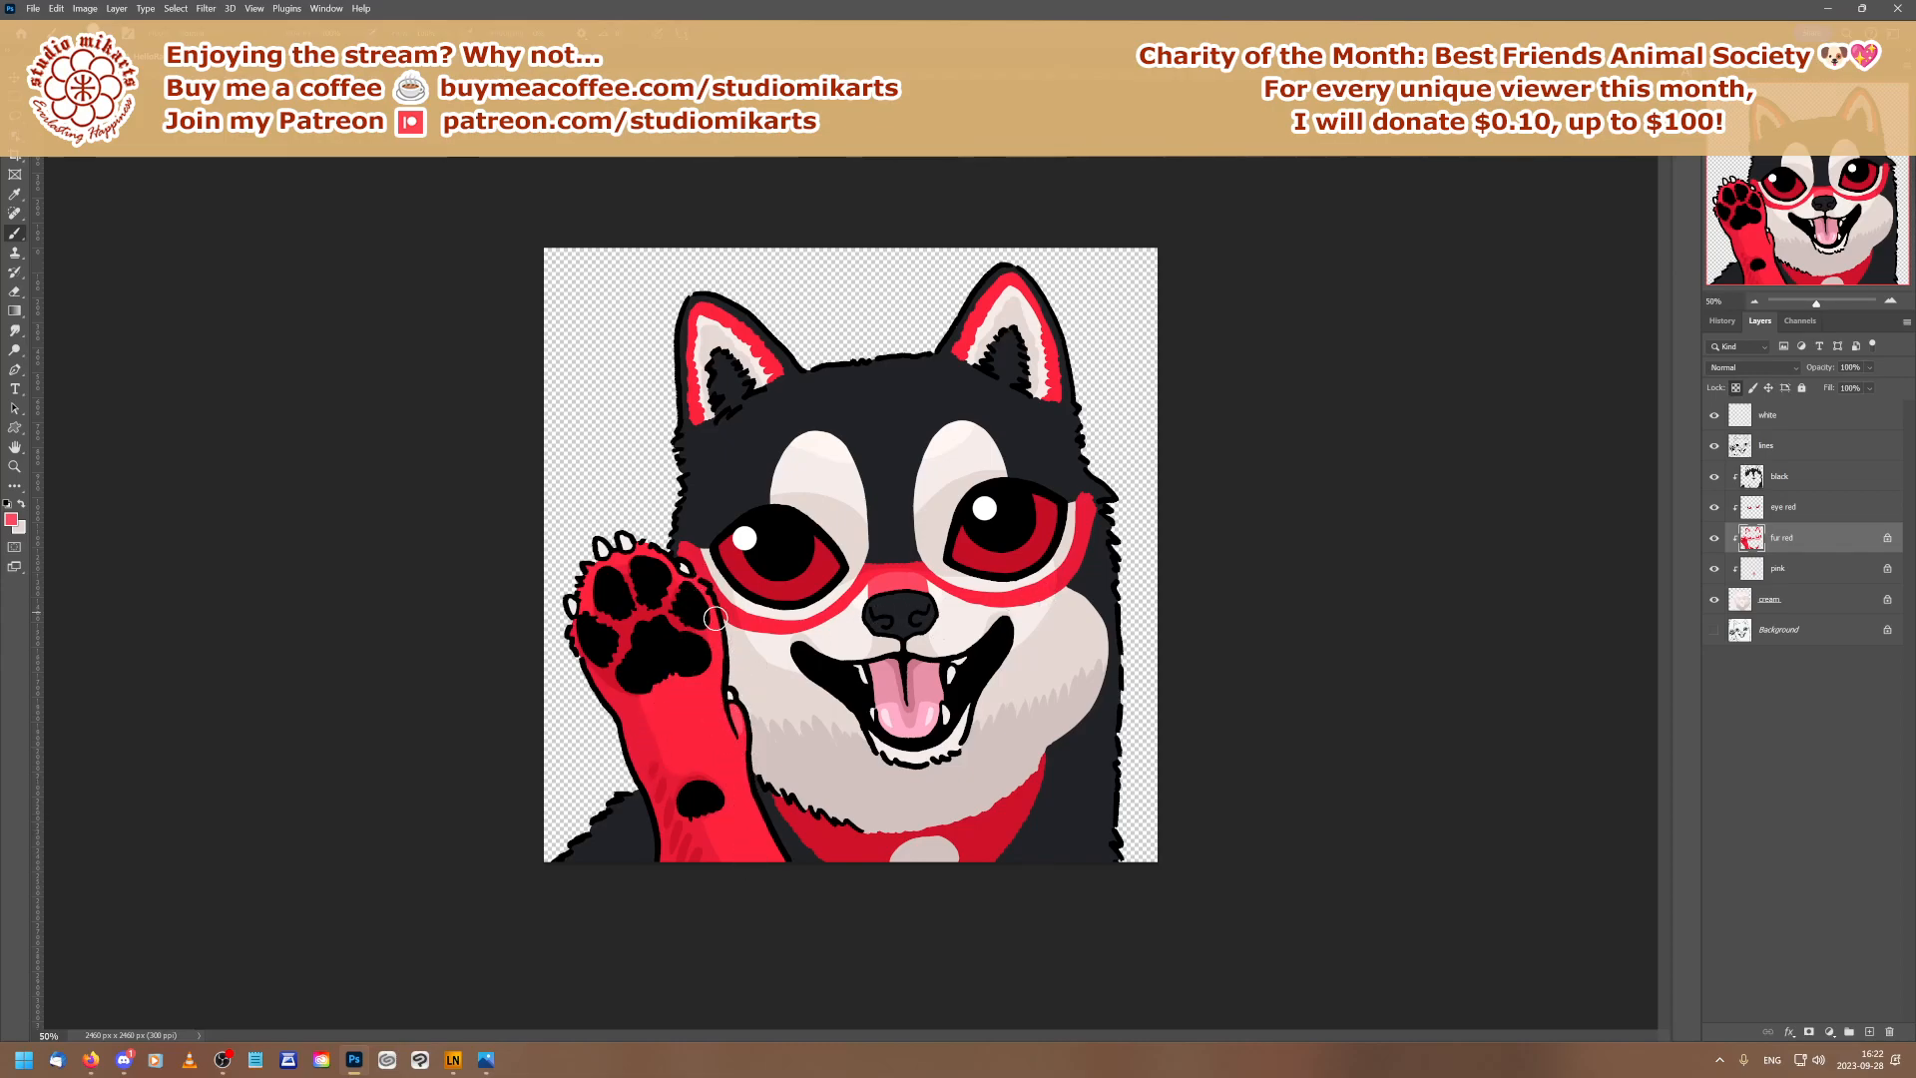
left_click_drag(744, 807, 780, 878)
key("ctrl+z")
key("ctrl+z")
left_click_drag(700, 602, 733, 774)
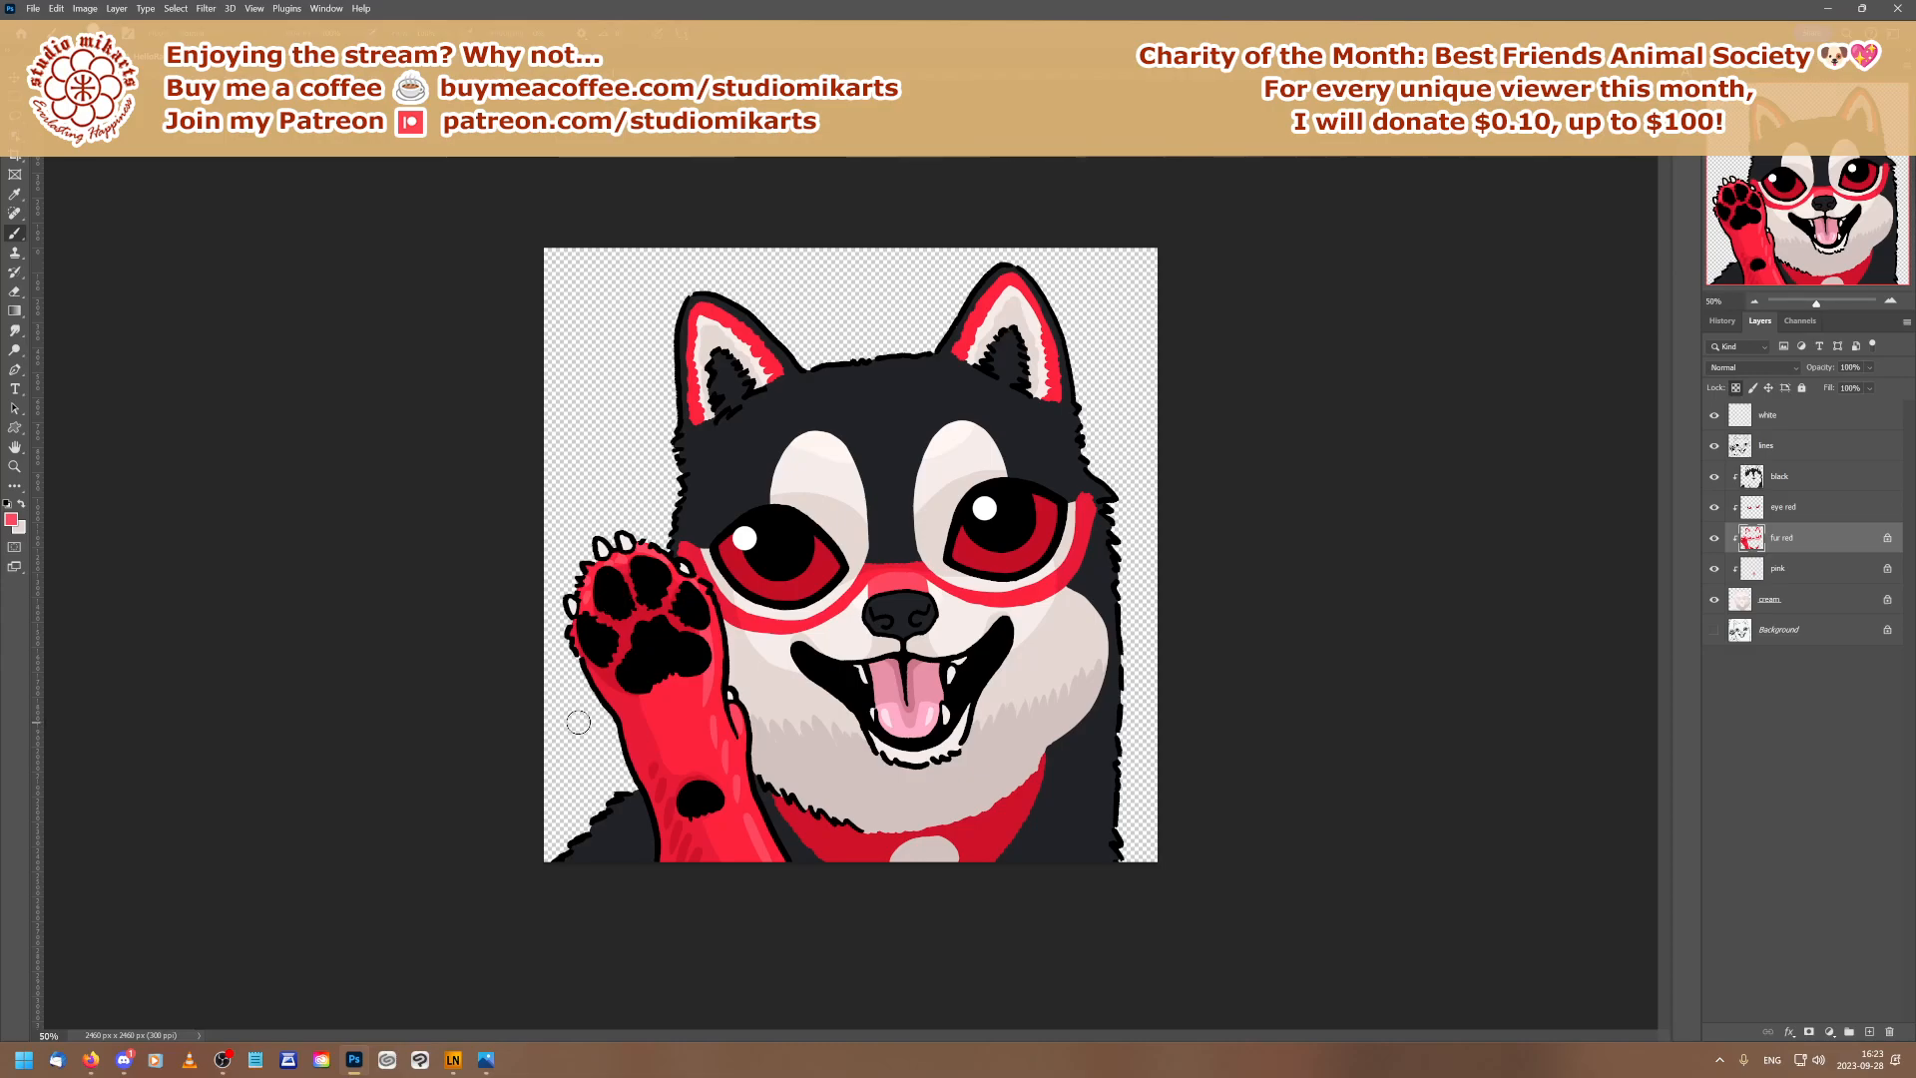
Lock transparent pixels on the eye red layer and shade both irises with 960d1e sampled from the running dog's eye
left_click(1787, 511)
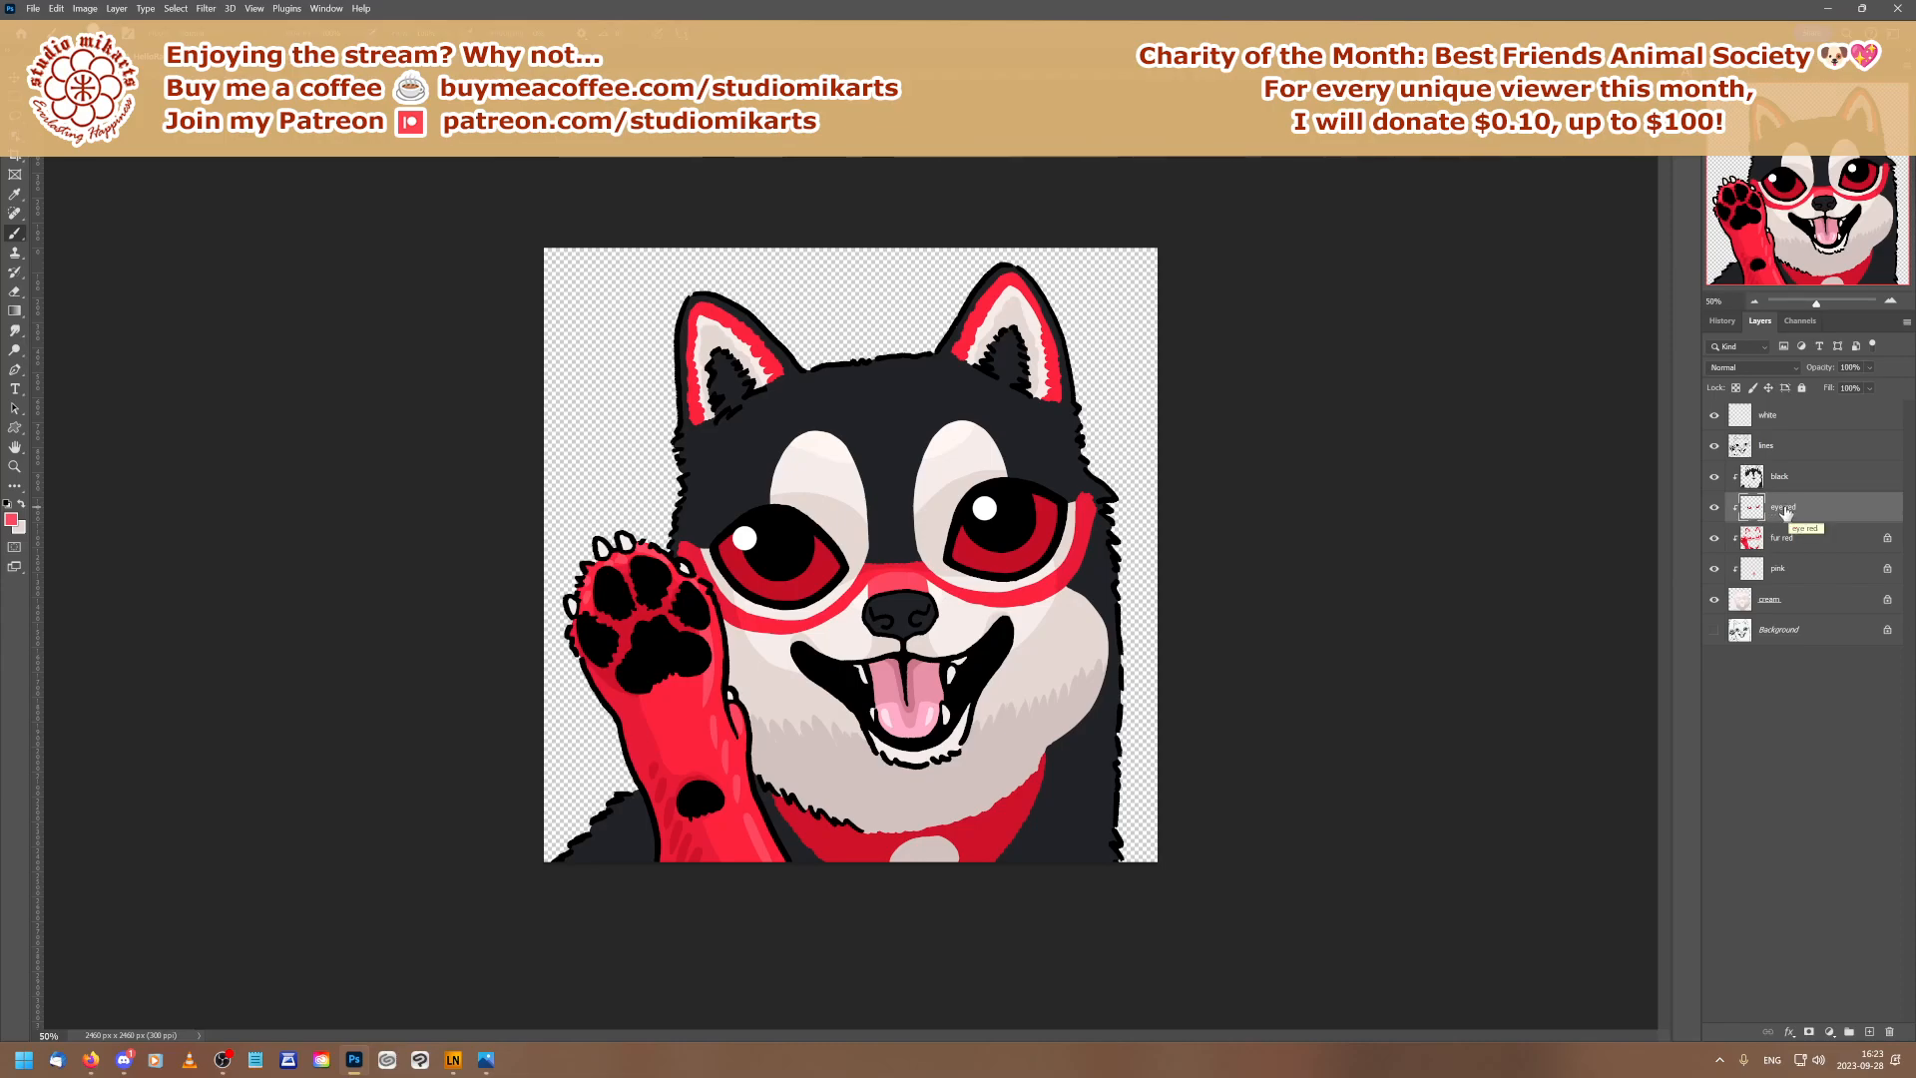
left_click(1735, 387)
key("ctrl+Tab")
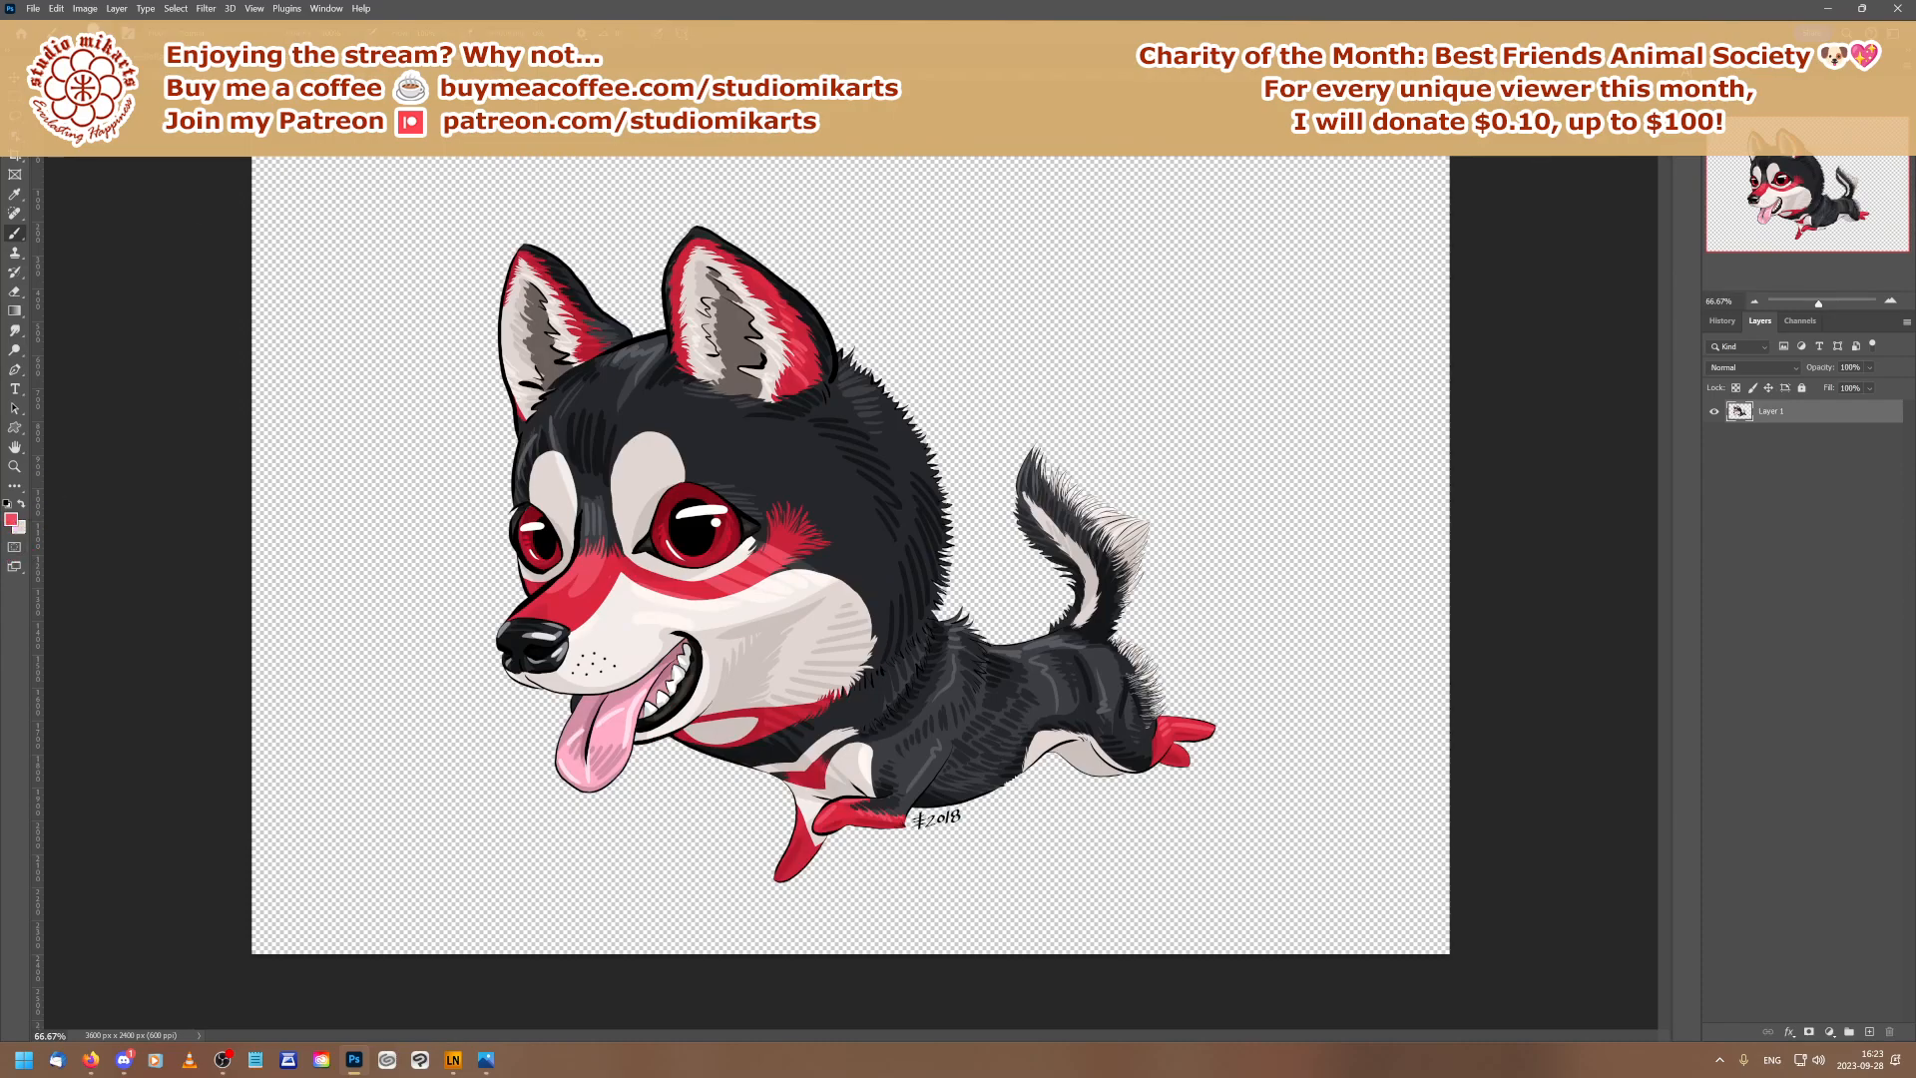
key("ctrl+Tab")
key("ctrl+Tab")
left_click(12, 519)
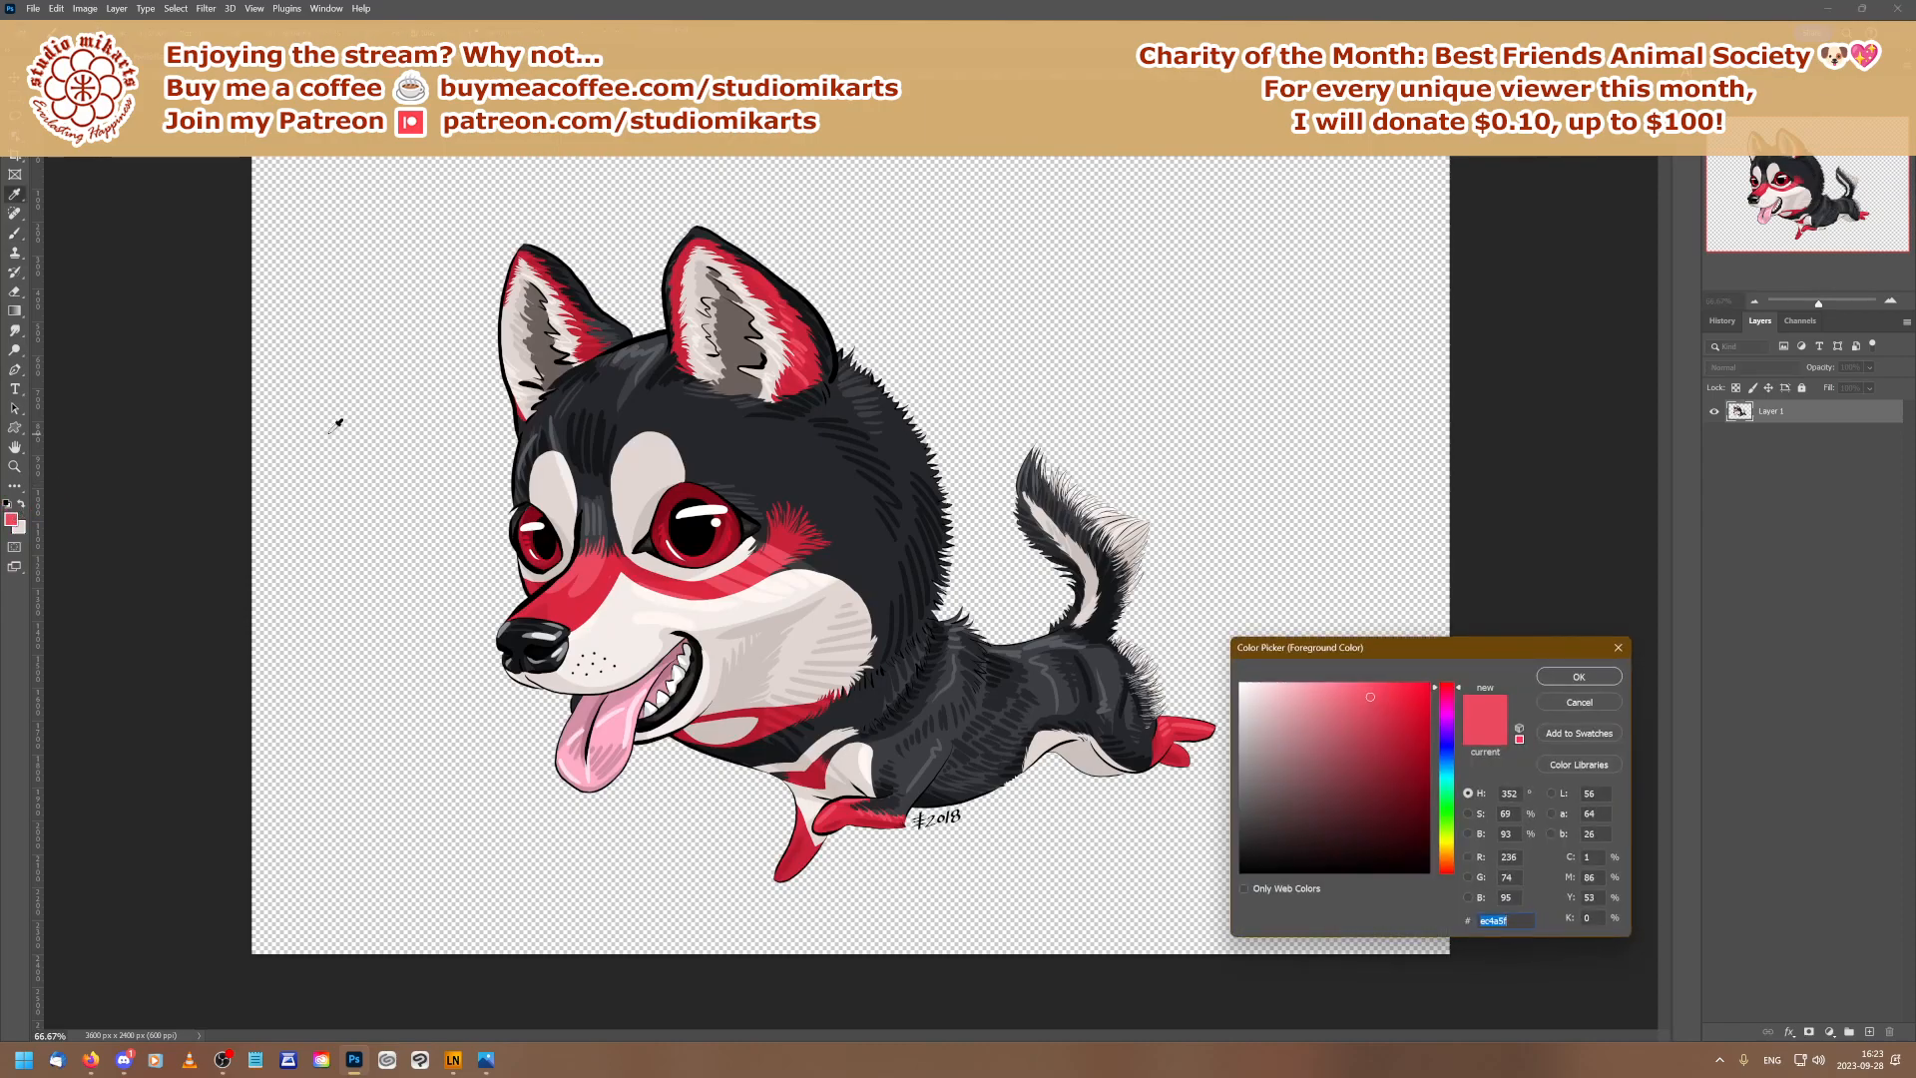
left_click(720, 533)
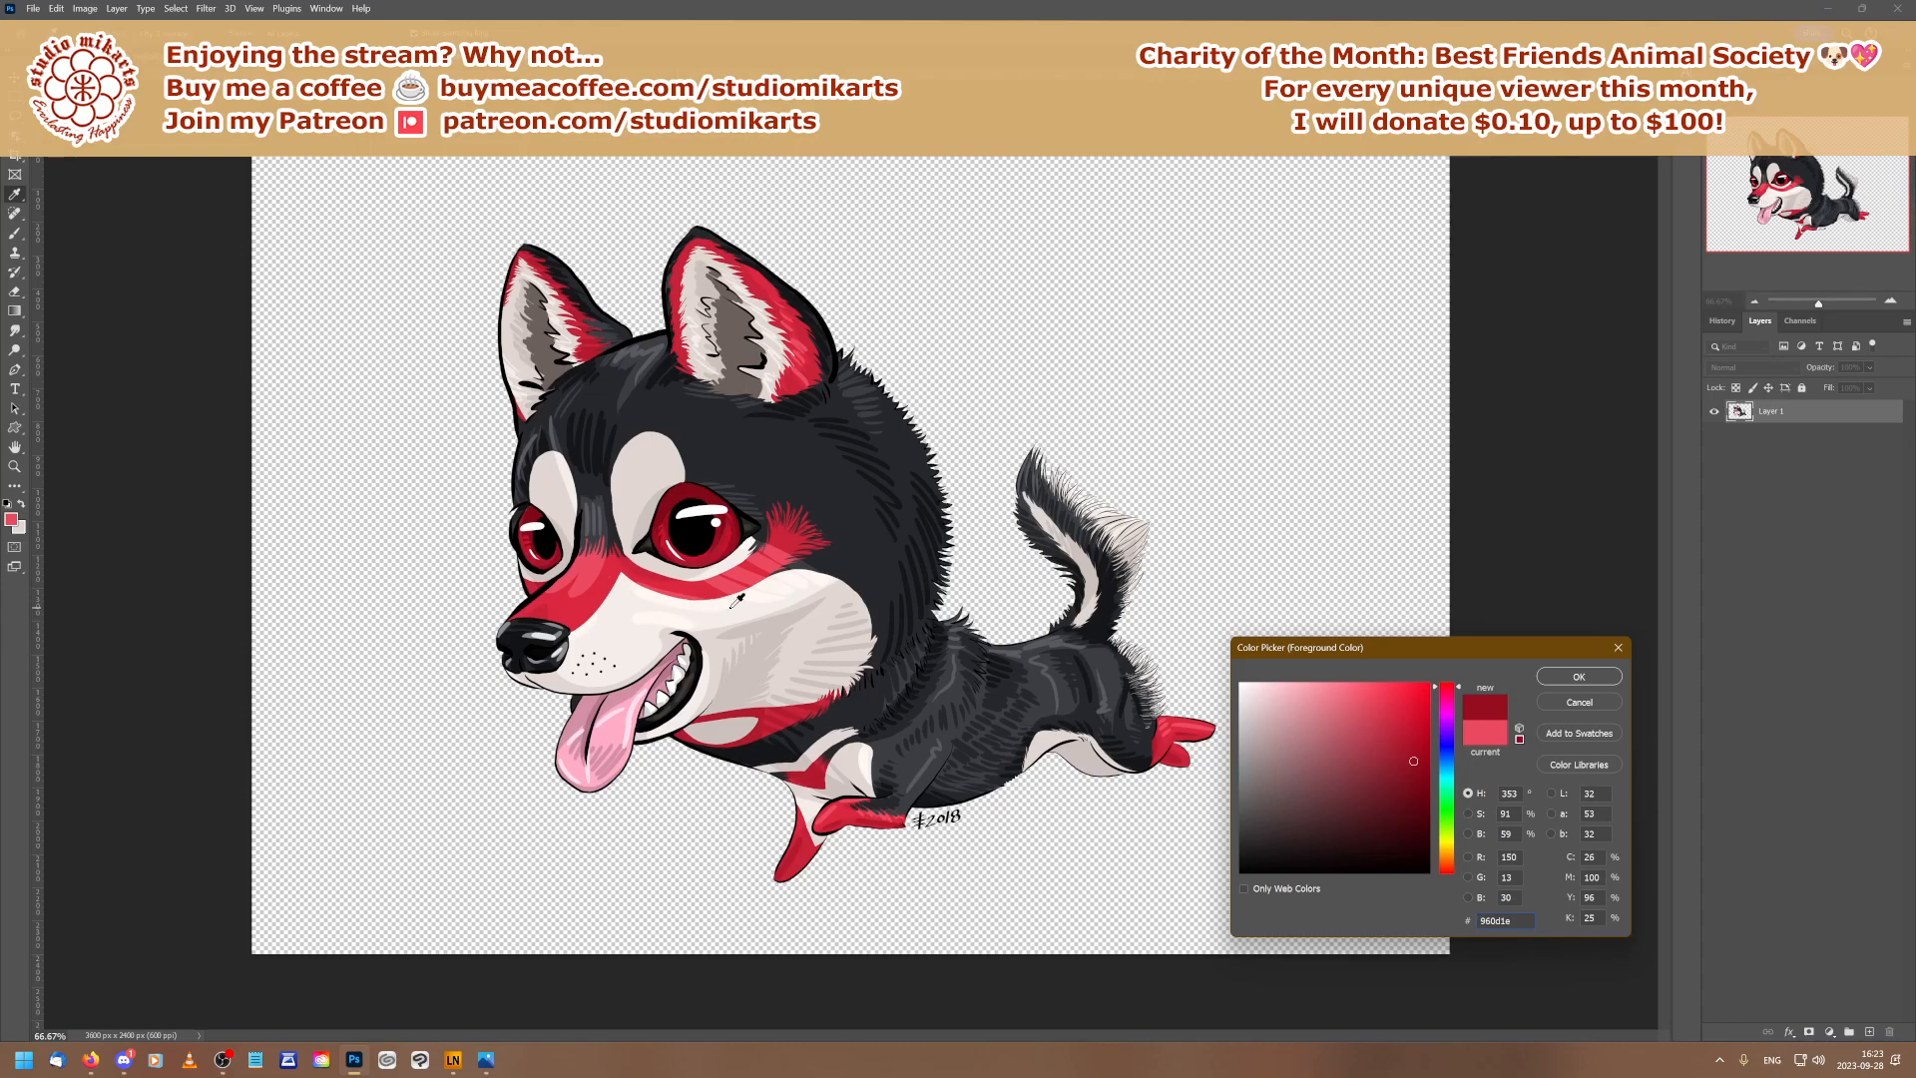
left_click(1572, 677)
key("ctrl+Tab")
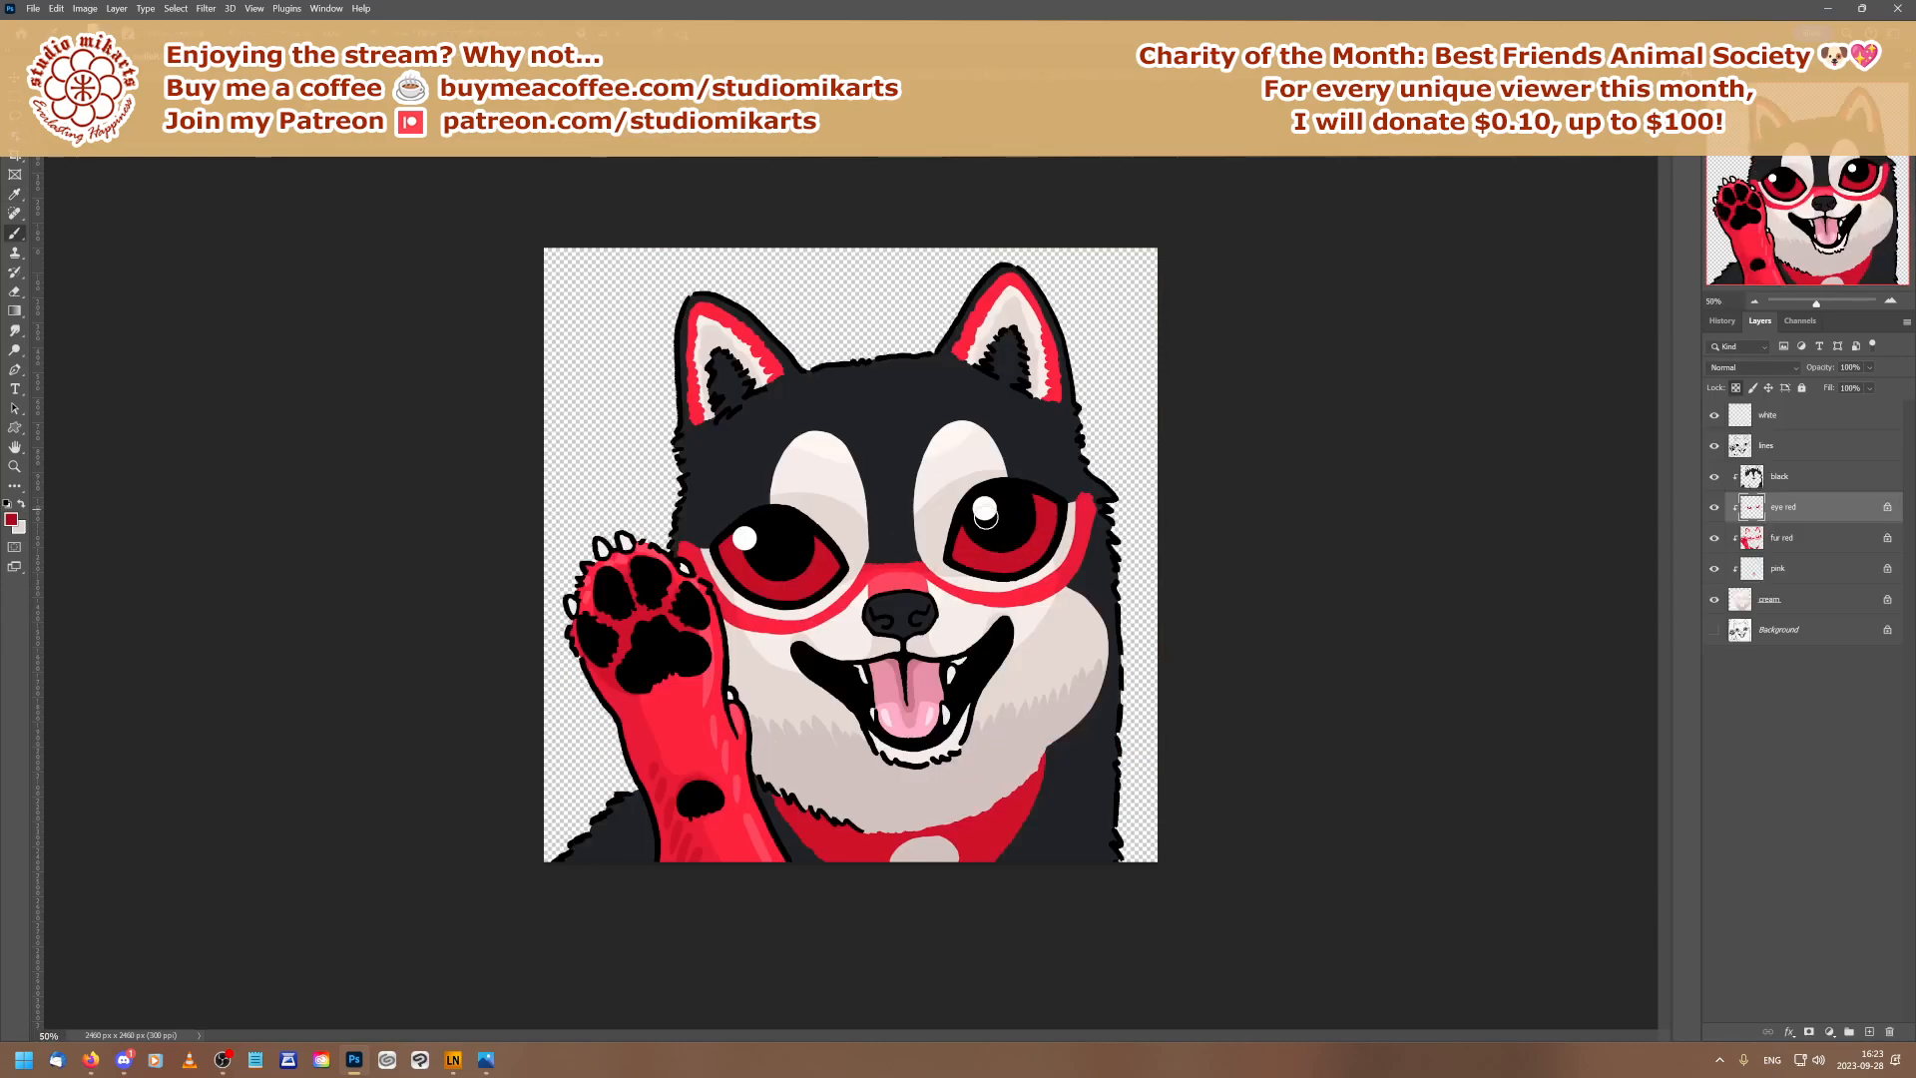
left_click_drag(951, 548, 1005, 575)
left_click_drag(1056, 492, 1048, 544)
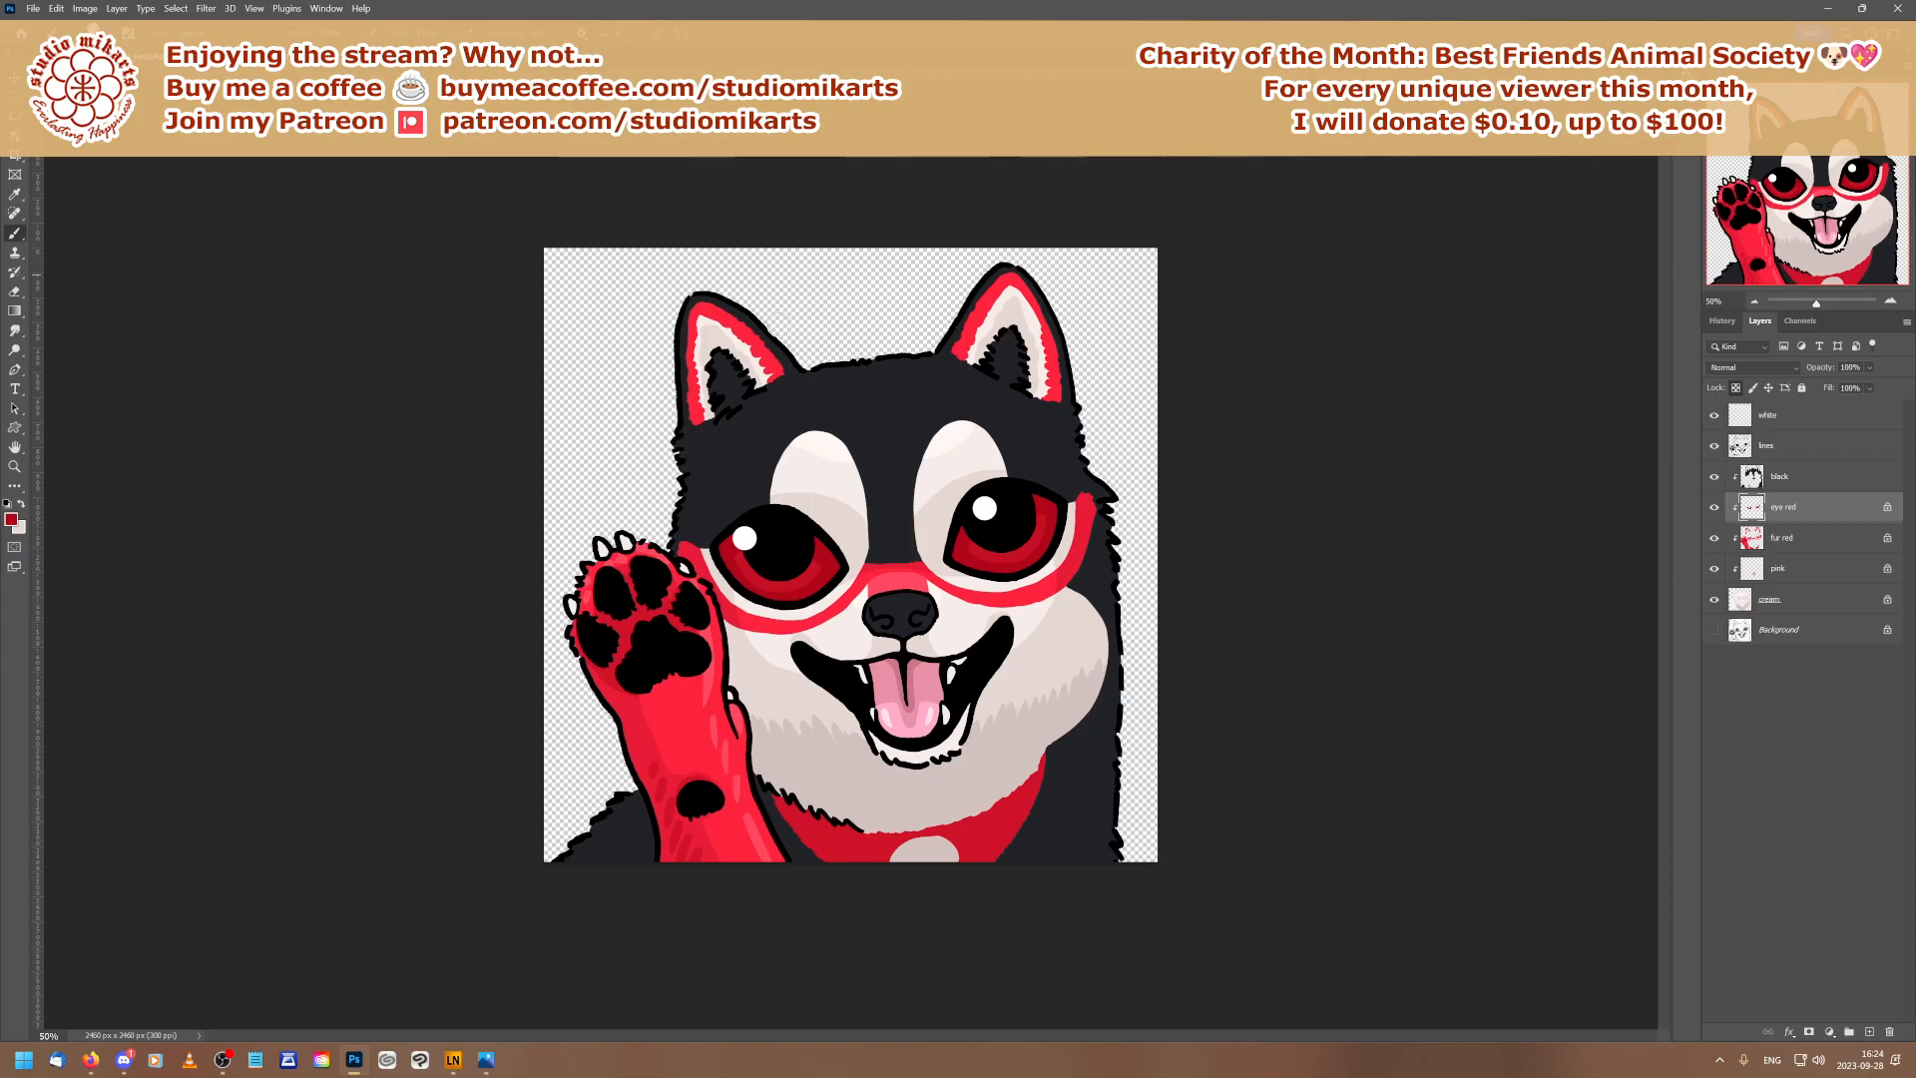
key("ctrl+Tab")
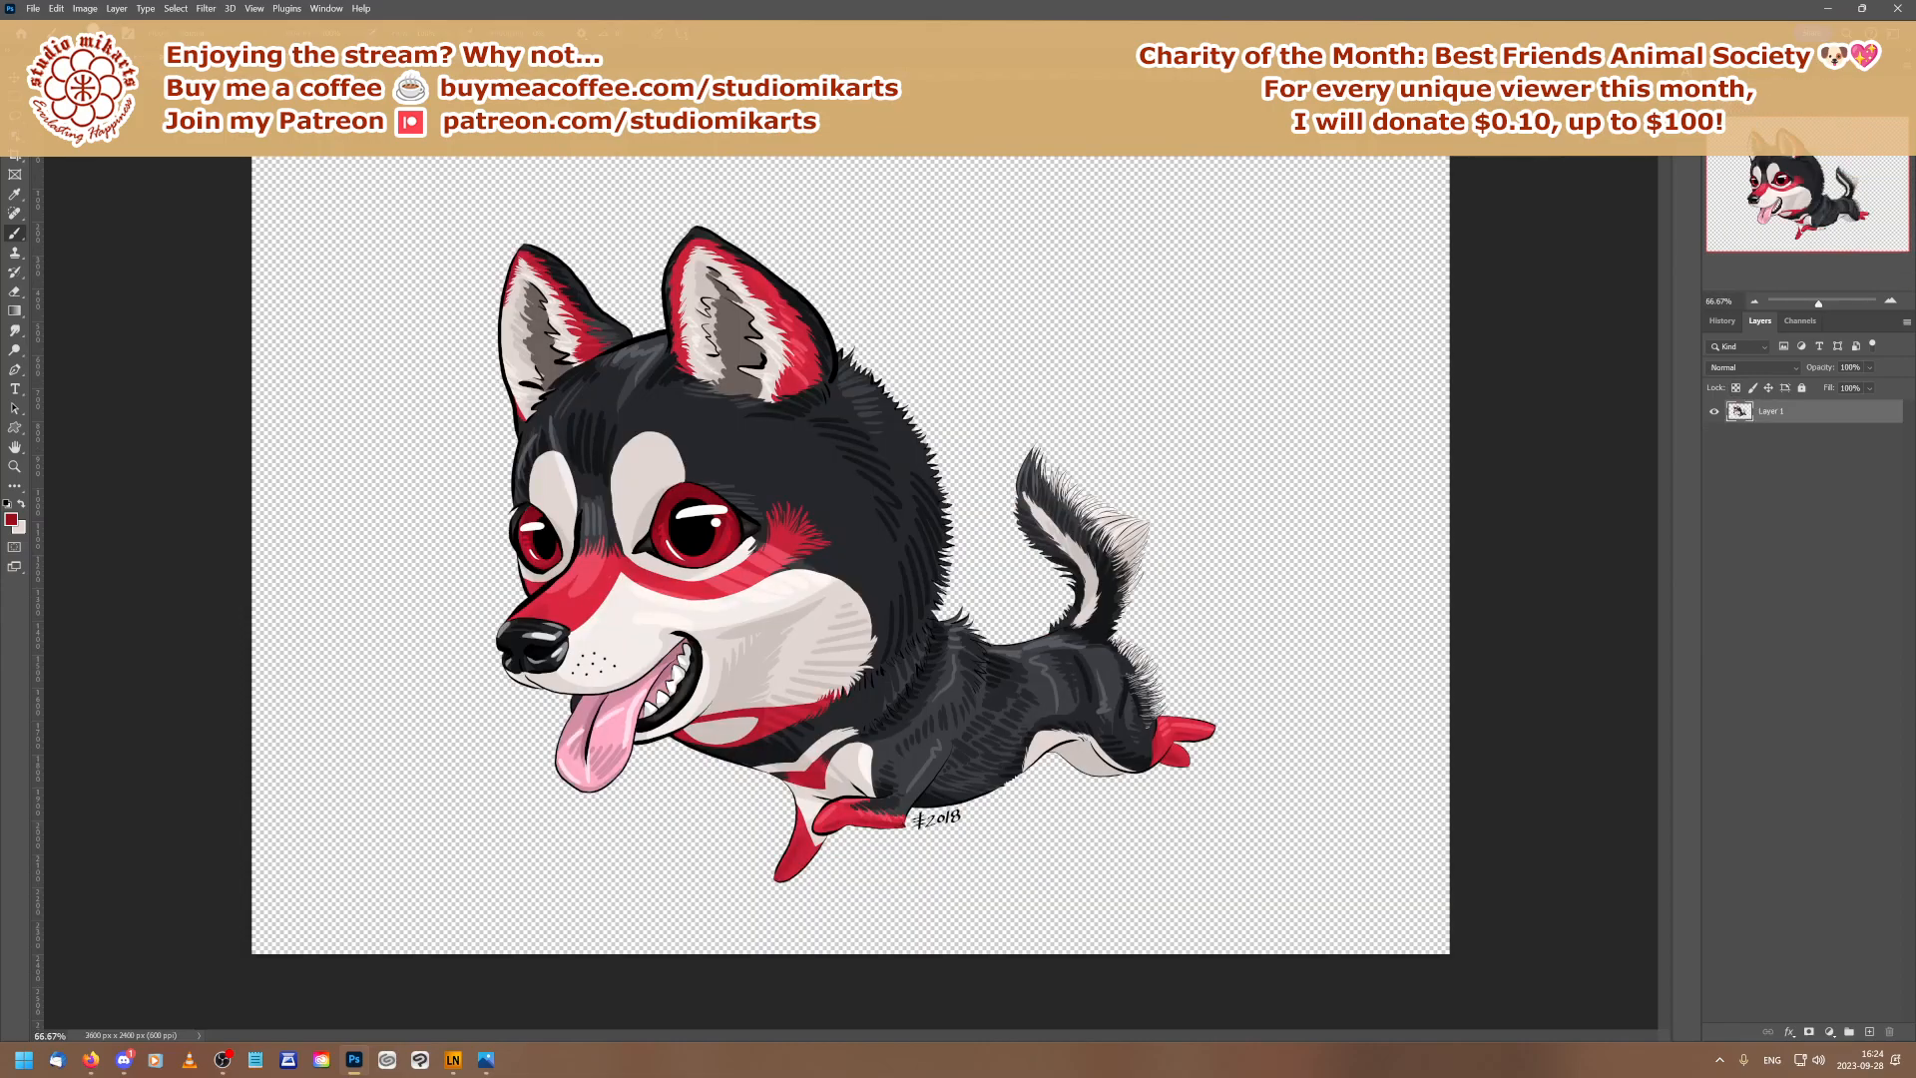
left_click(13, 521)
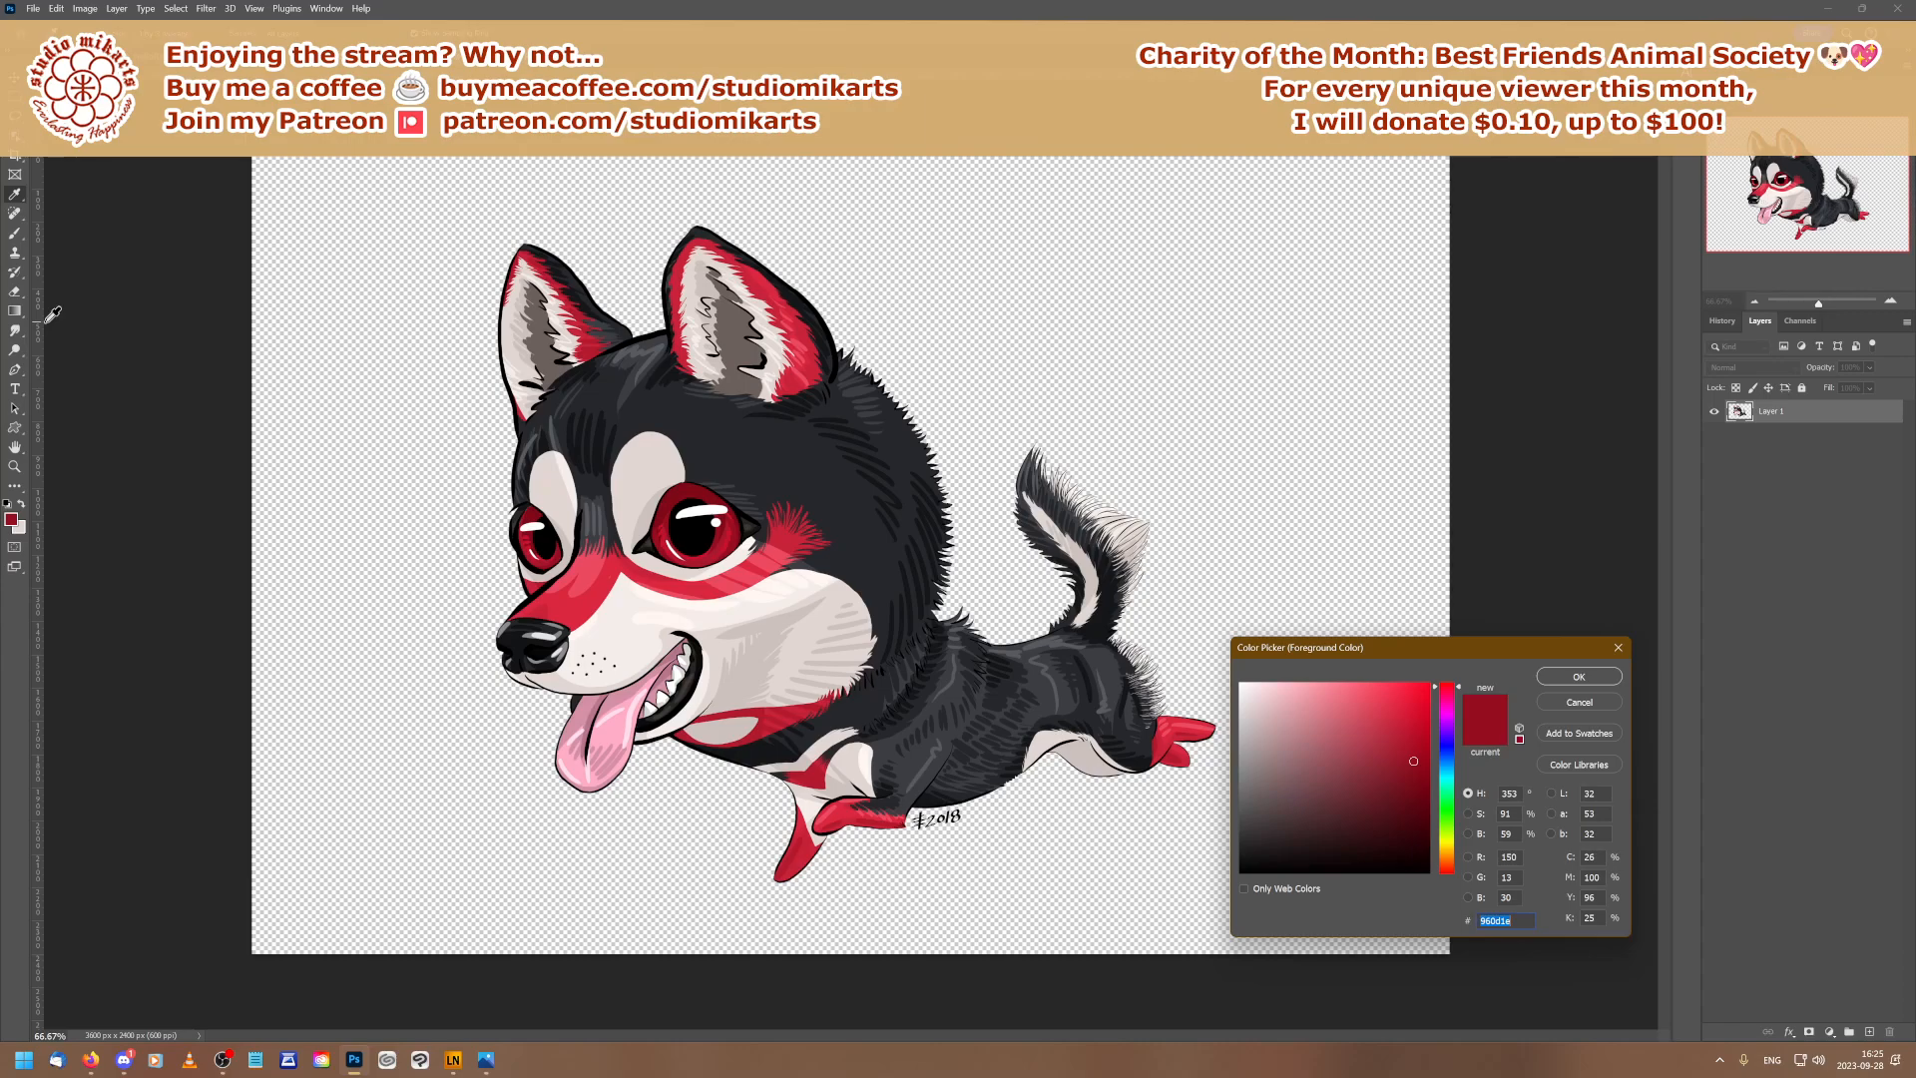
left_click(1558, 707)
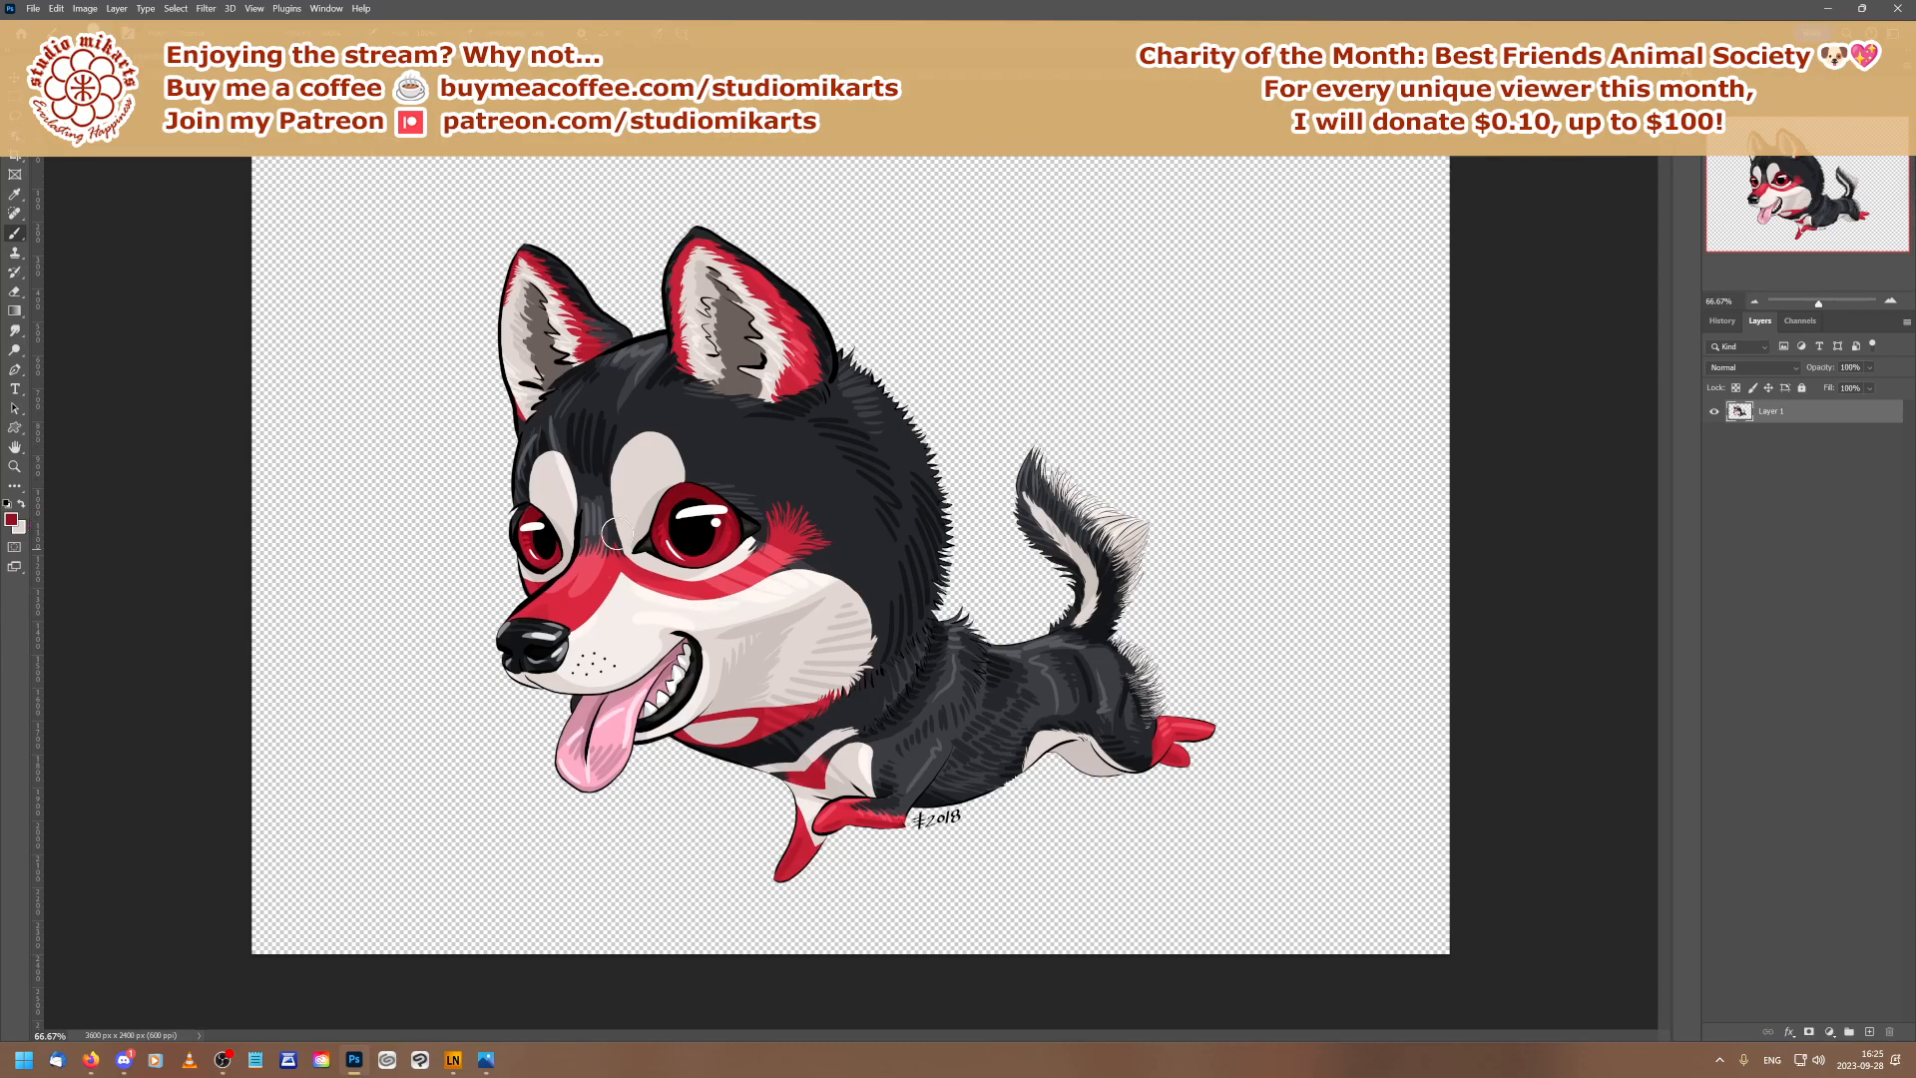
right_click(669, 493)
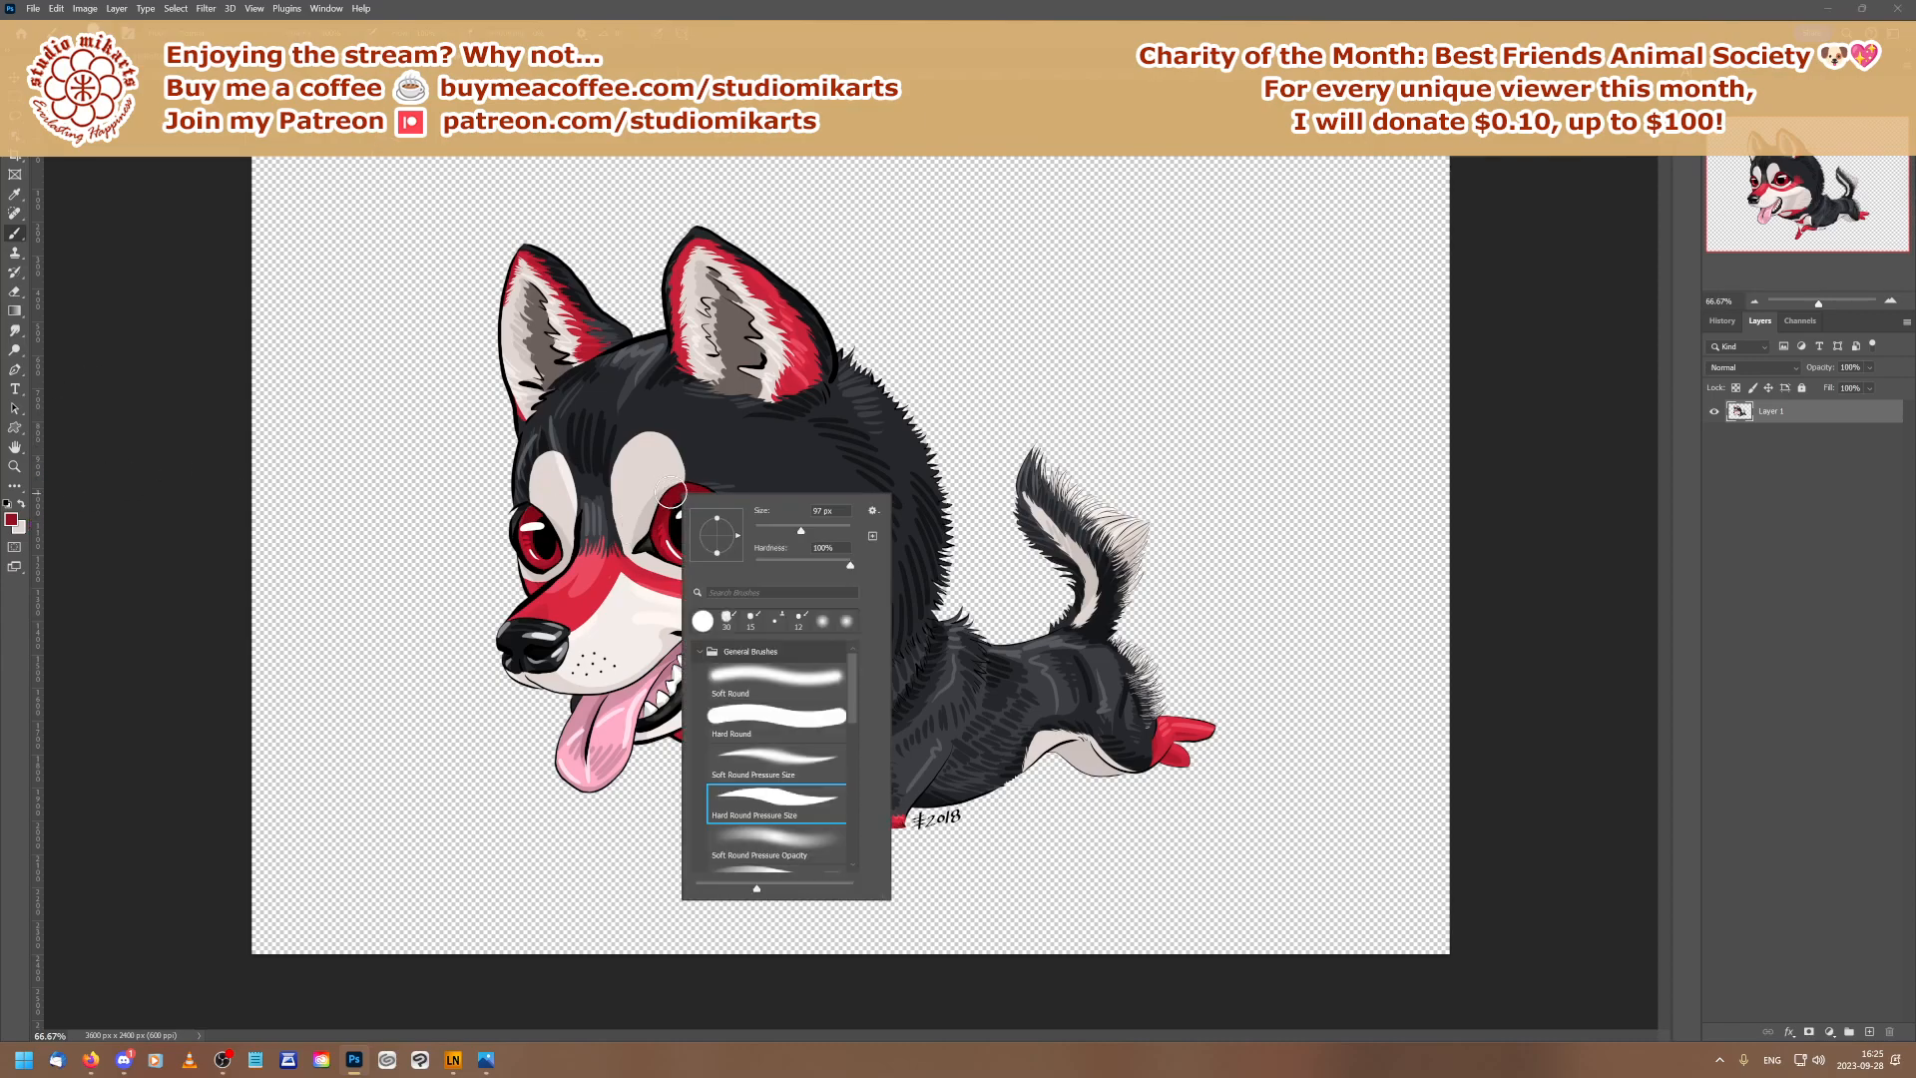
left_click(745, 17)
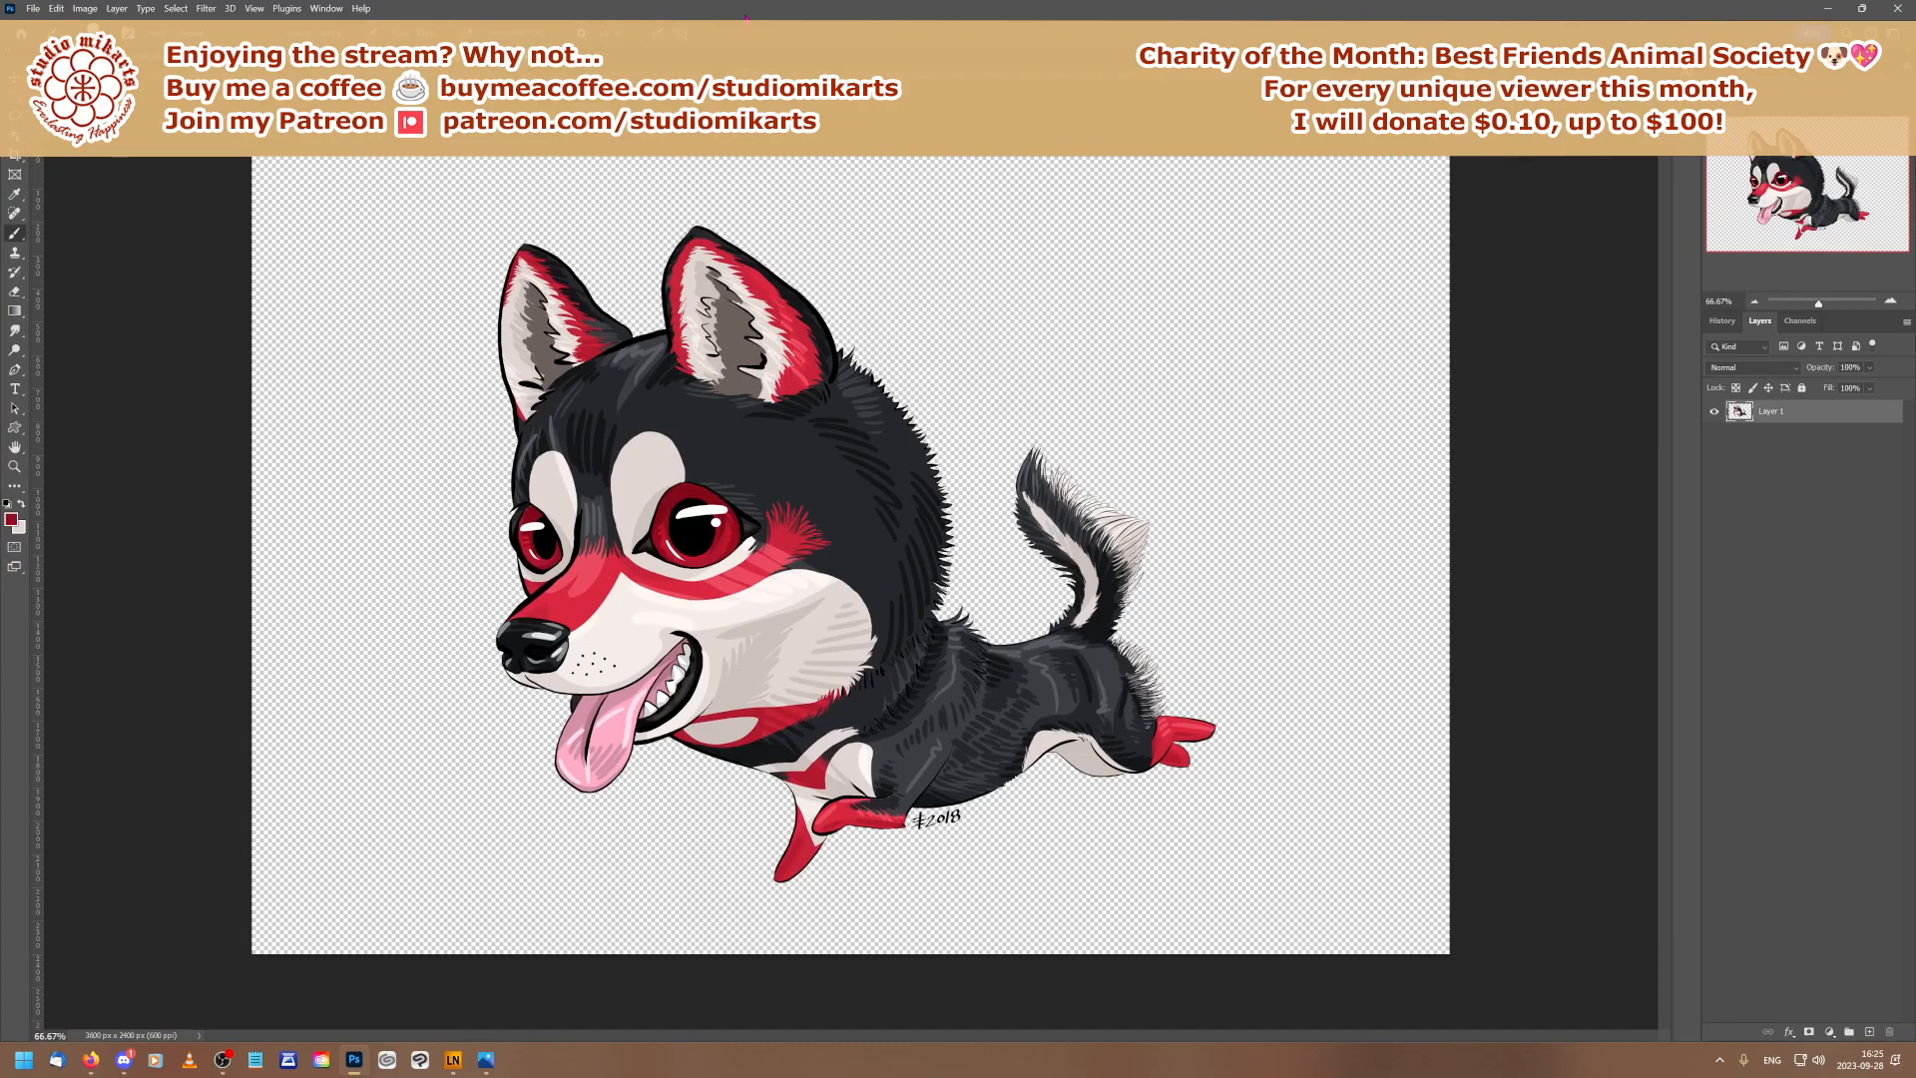
left_click(1864, 8)
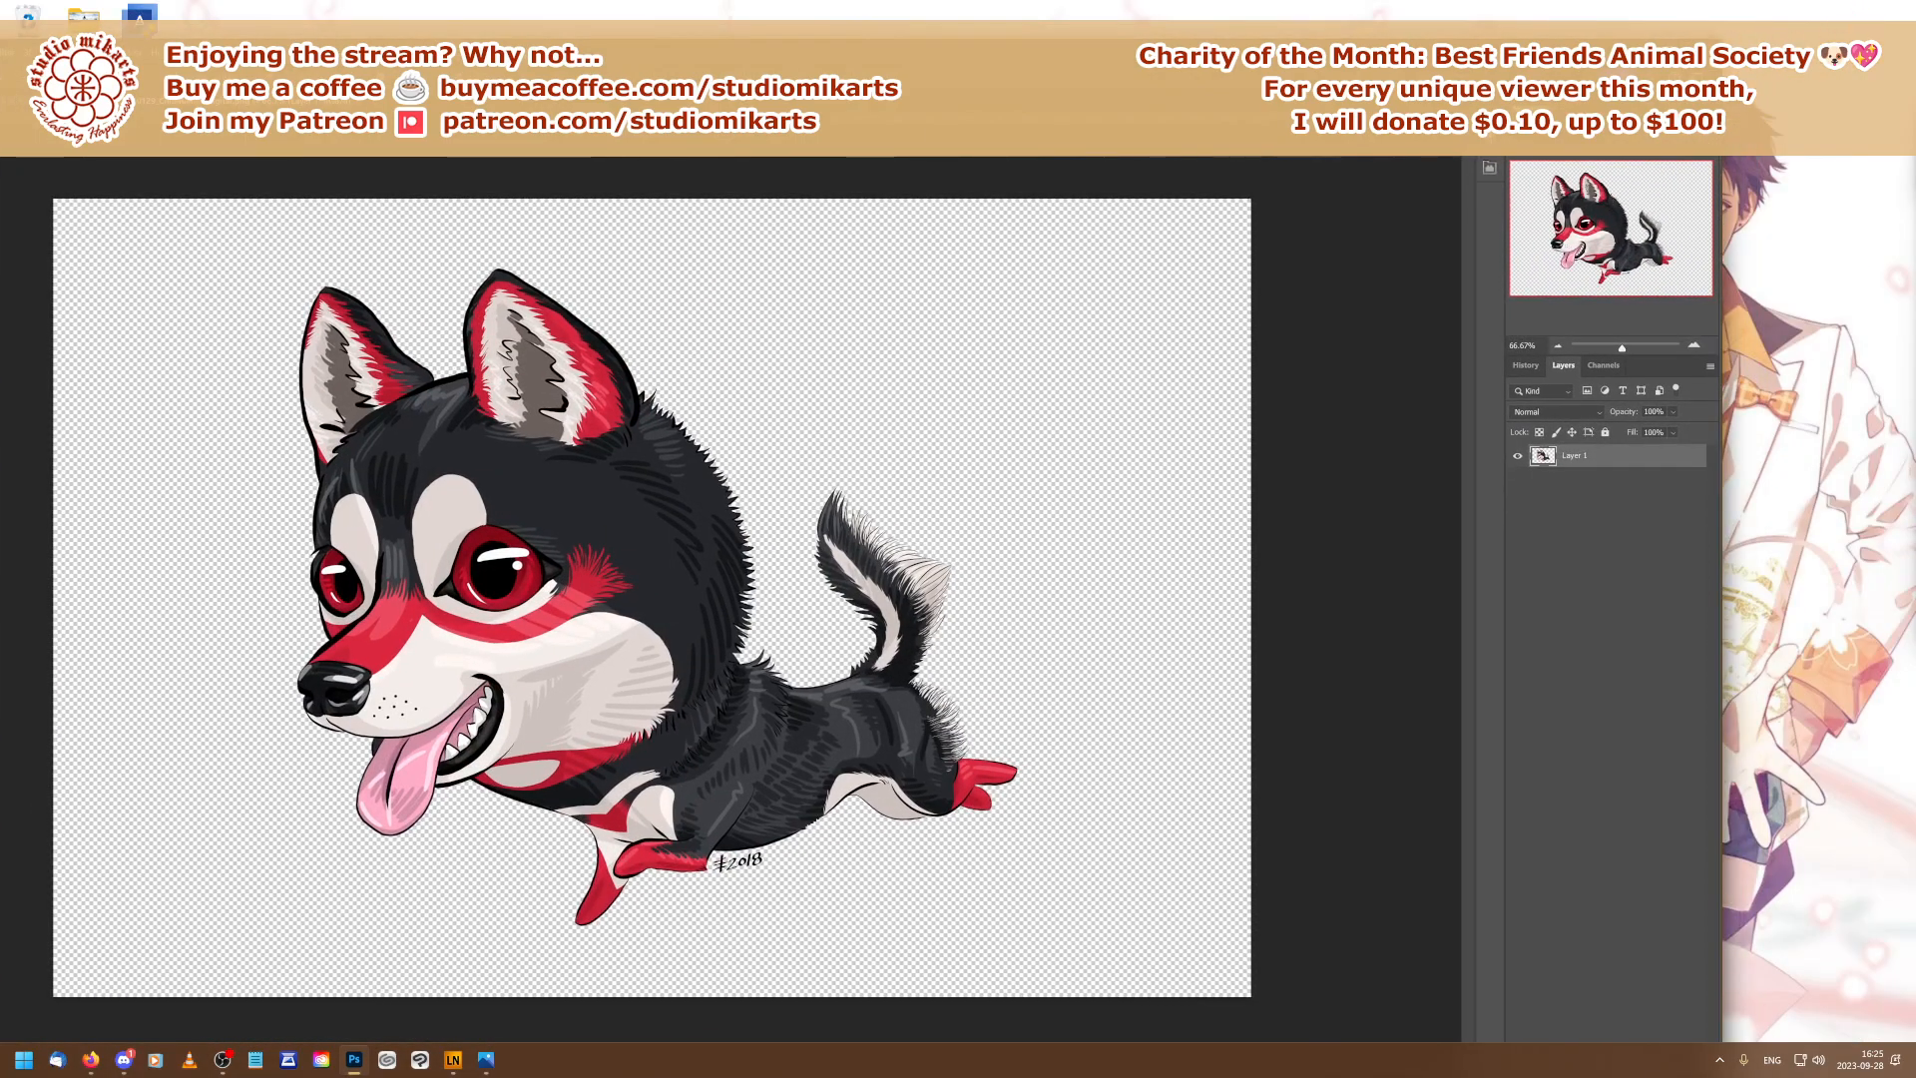
left_click(1665, 52)
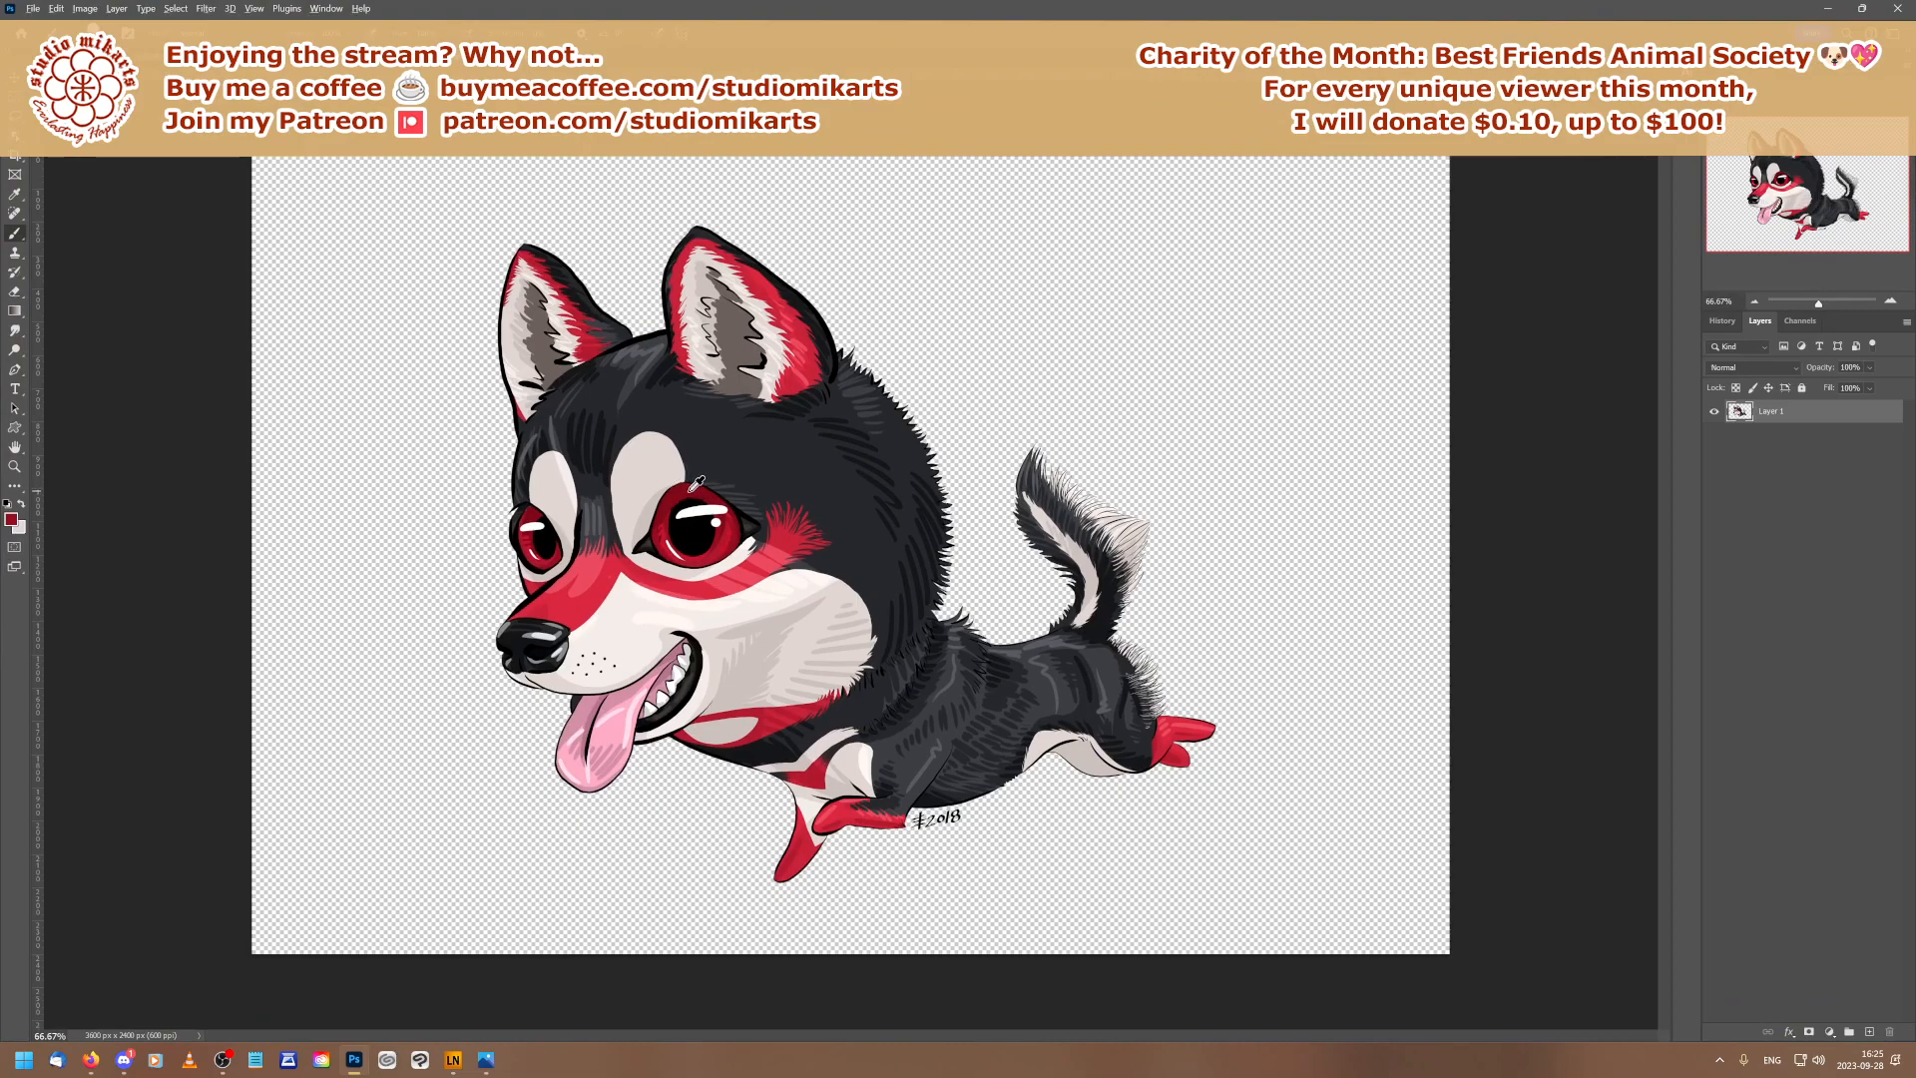
Deepen both of the waving dog's irises with dark red 800817 accents, using a smaller brush for the streaks
key("ctrl+Tab")
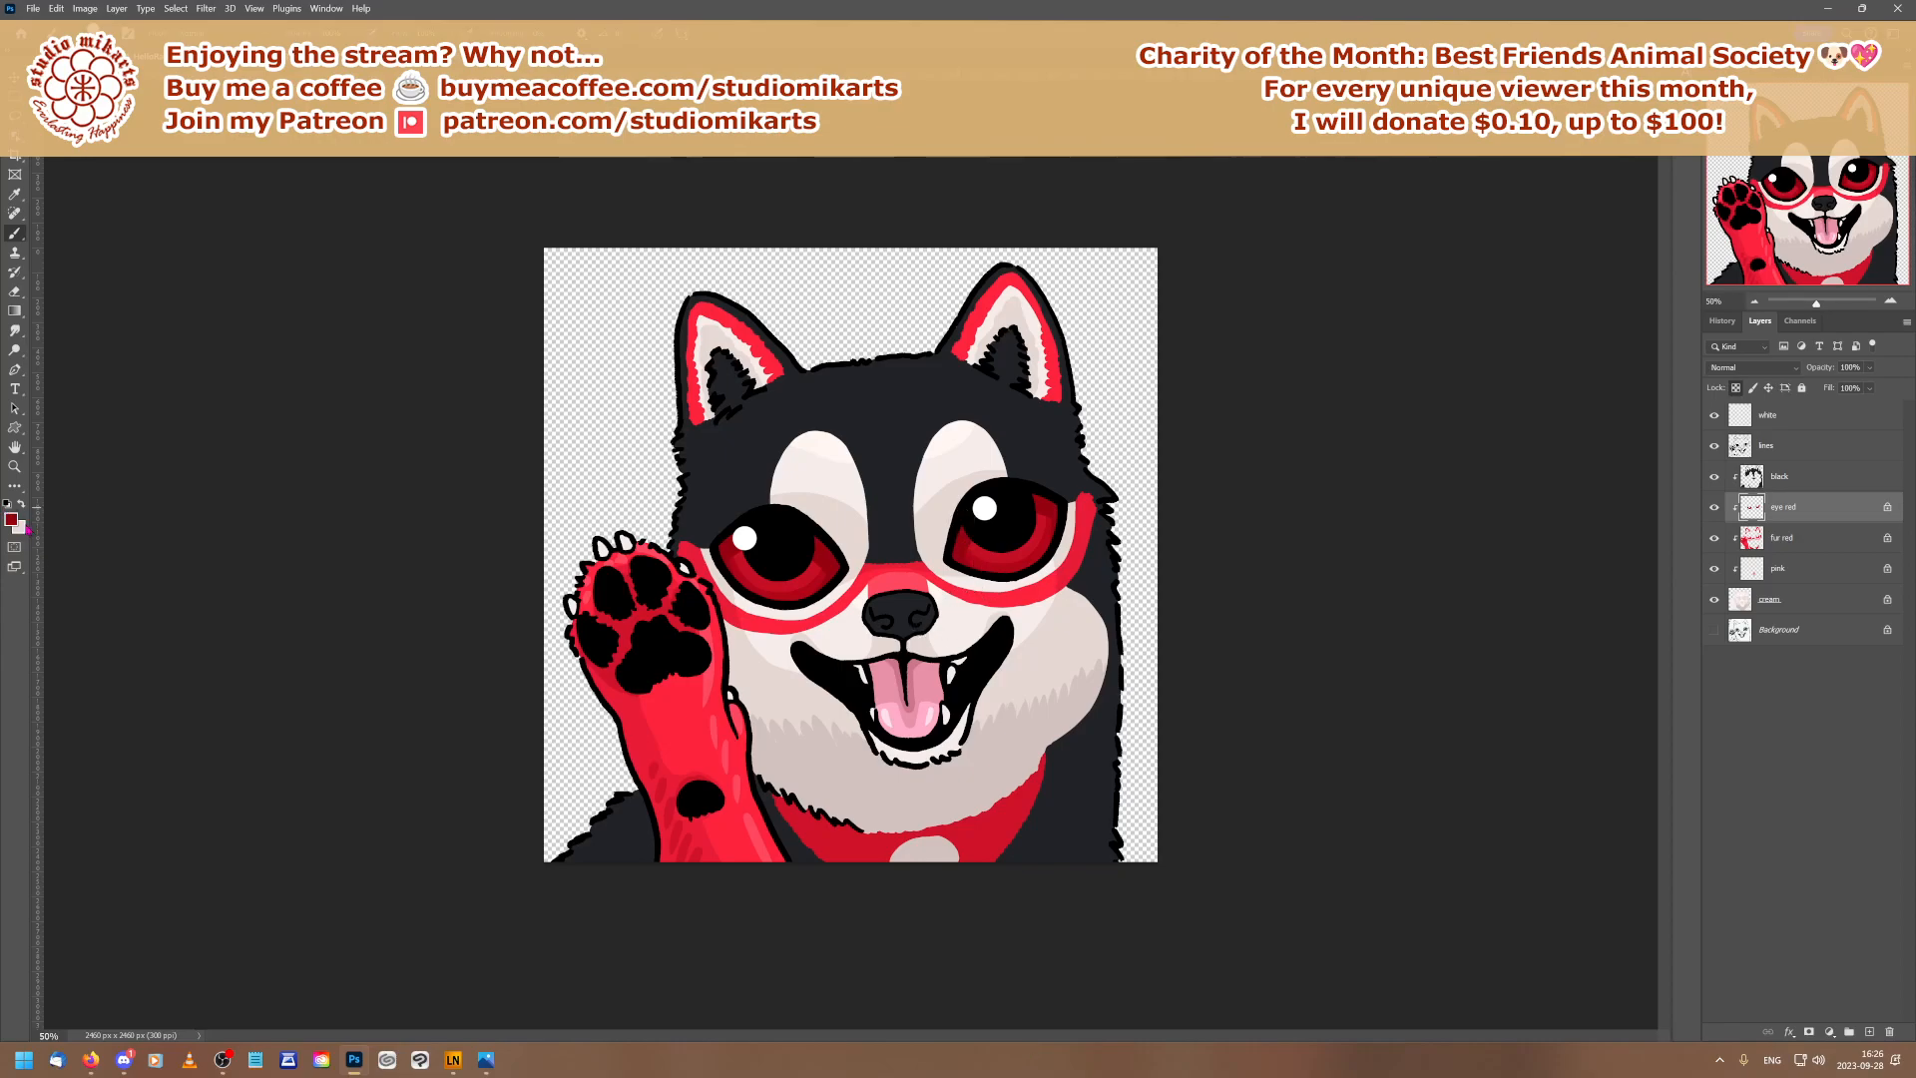
right_click(1044, 532)
left_click(1144, 570)
left_click(1043, 526)
Paint a bright red rim below each of the waving dog's pupils with the red sampled from the running dog's iris
key("ctrl+Tab")
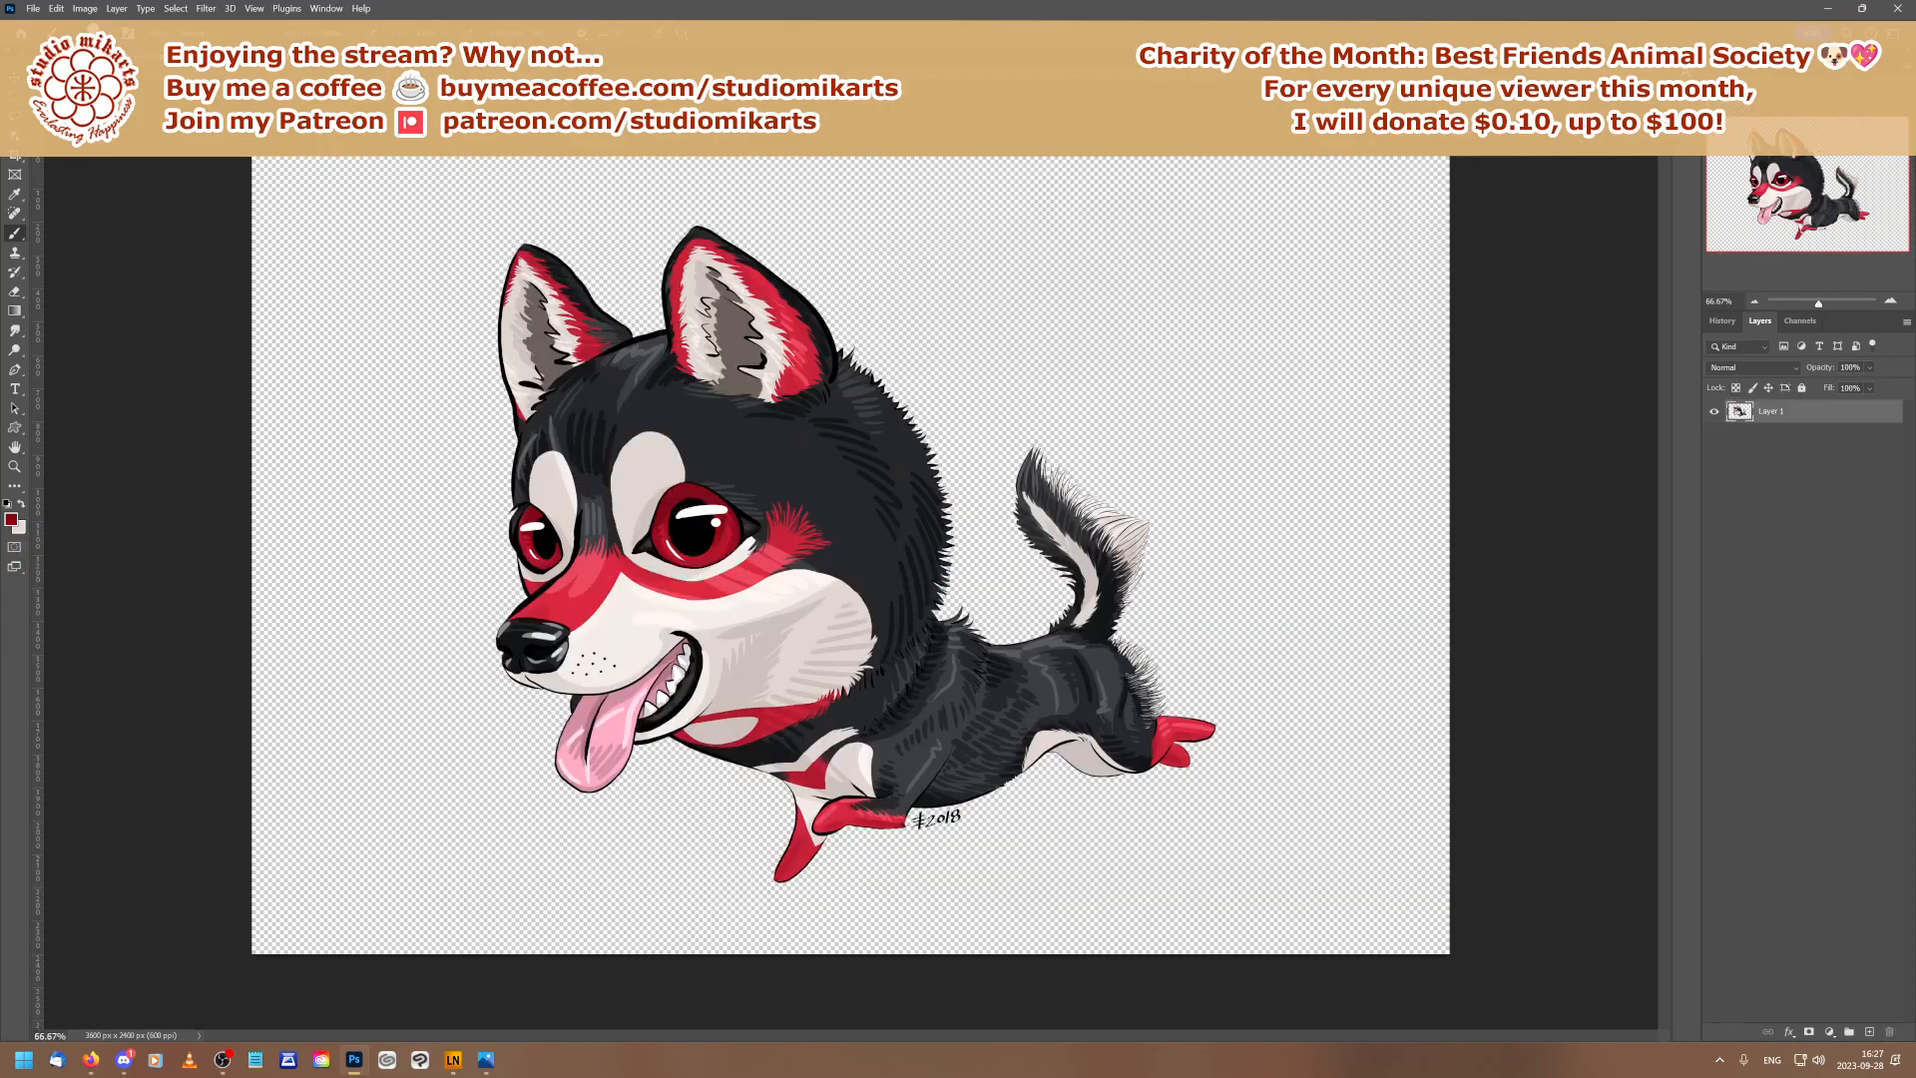
left_click(13, 520)
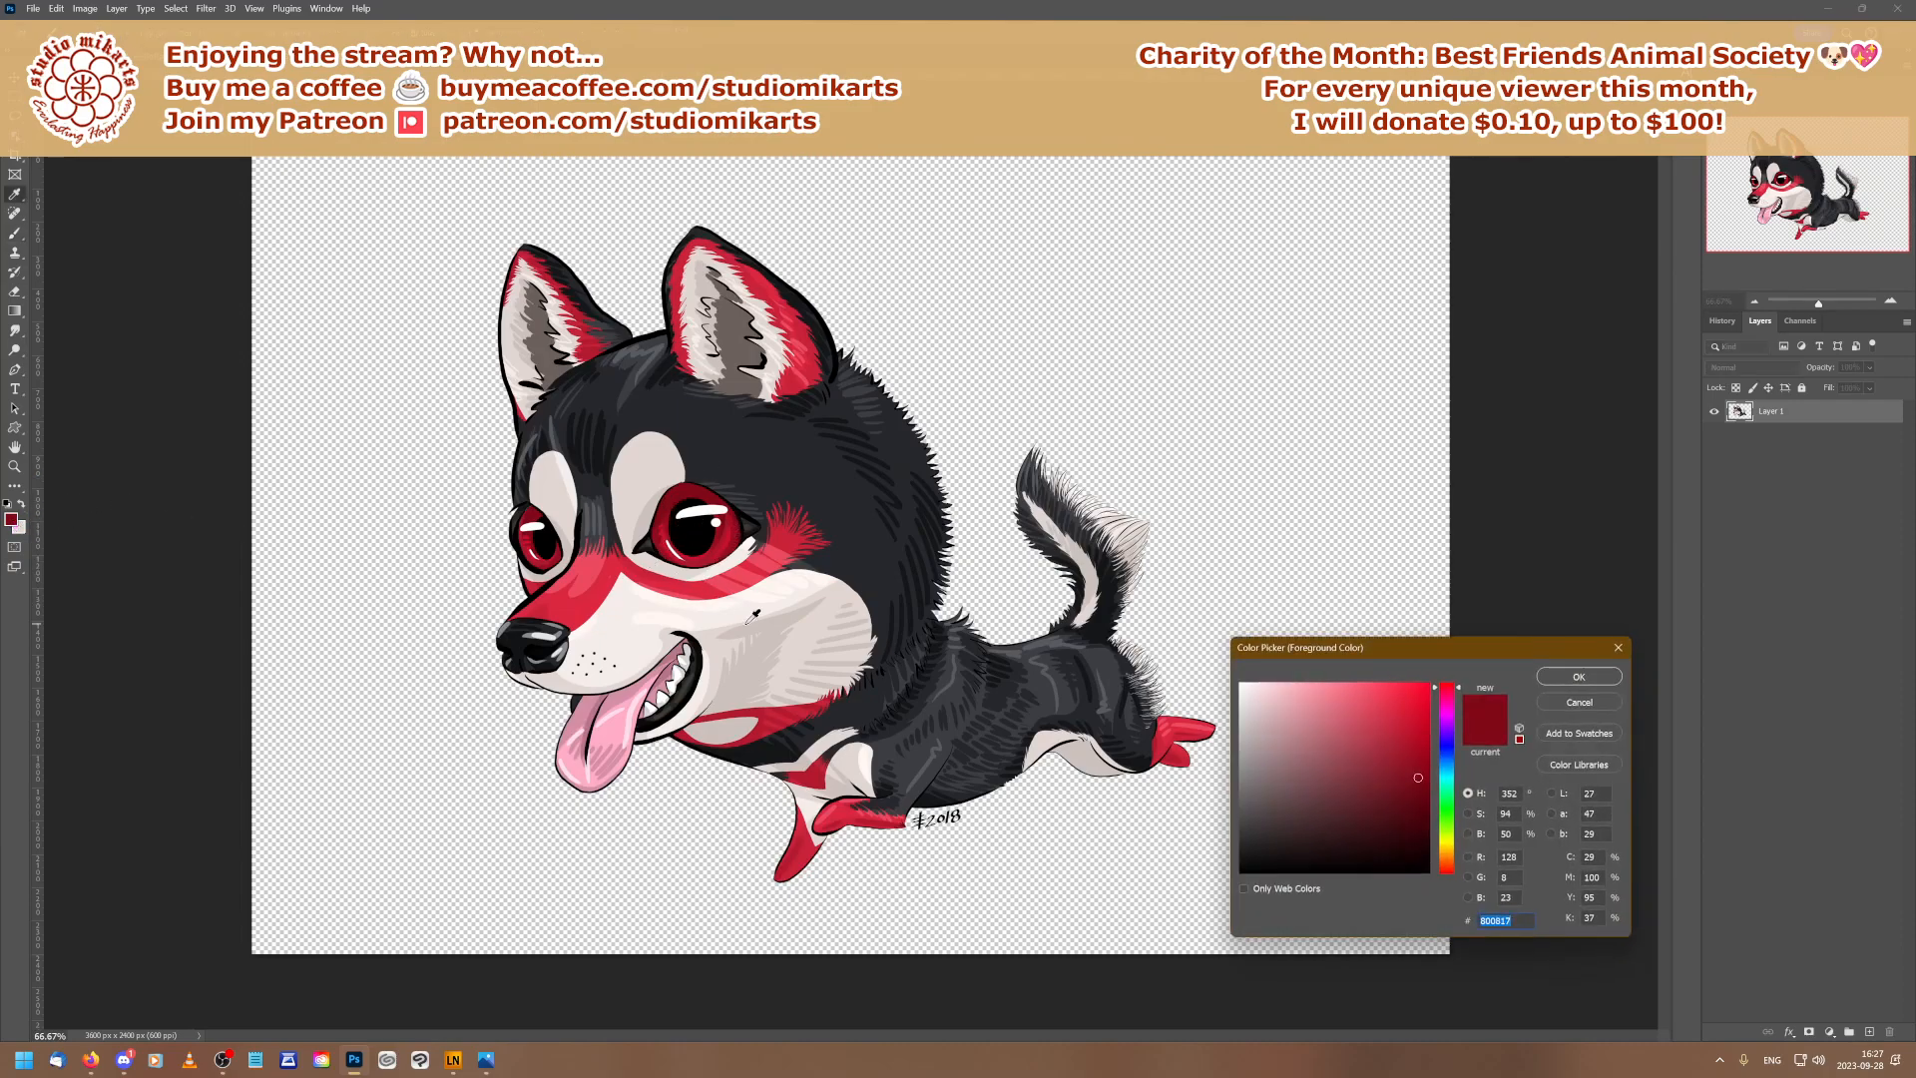
left_click(666, 539)
left_click(1564, 678)
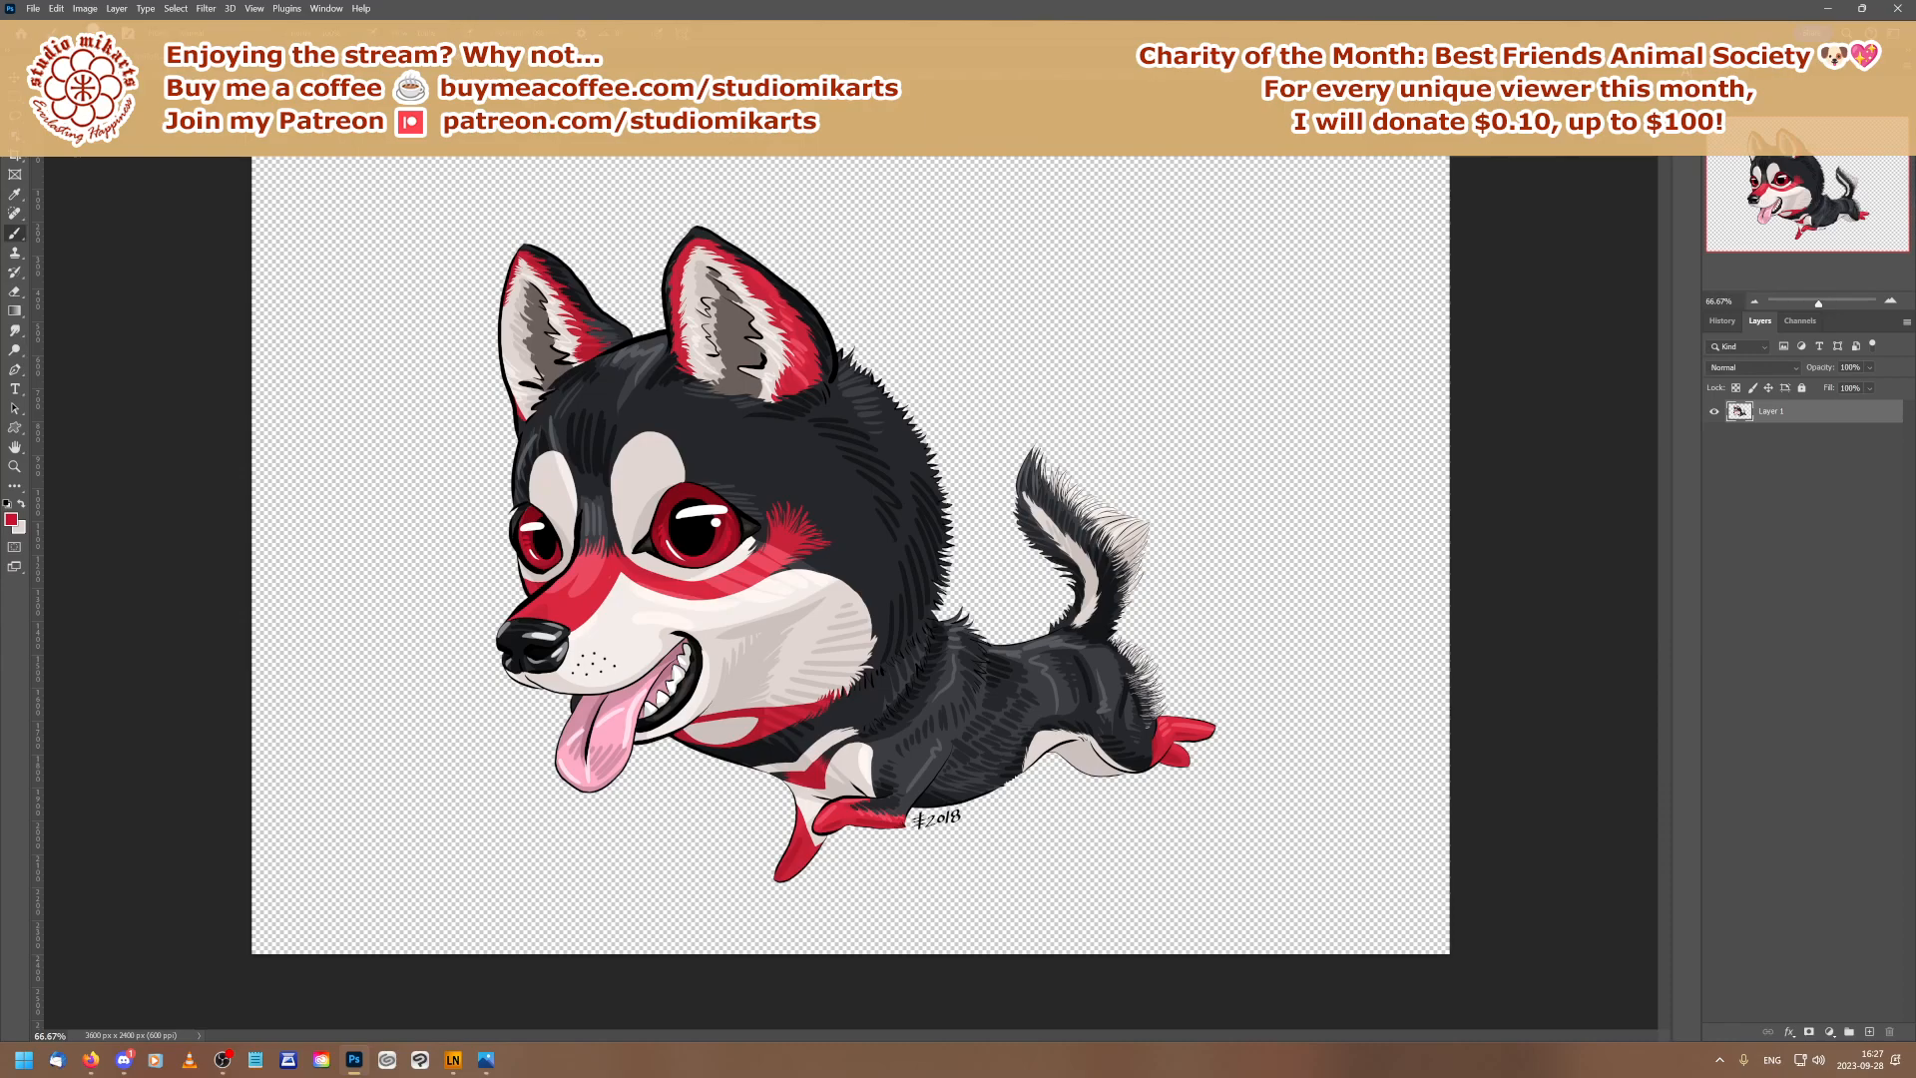
key("ctrl+Tab")
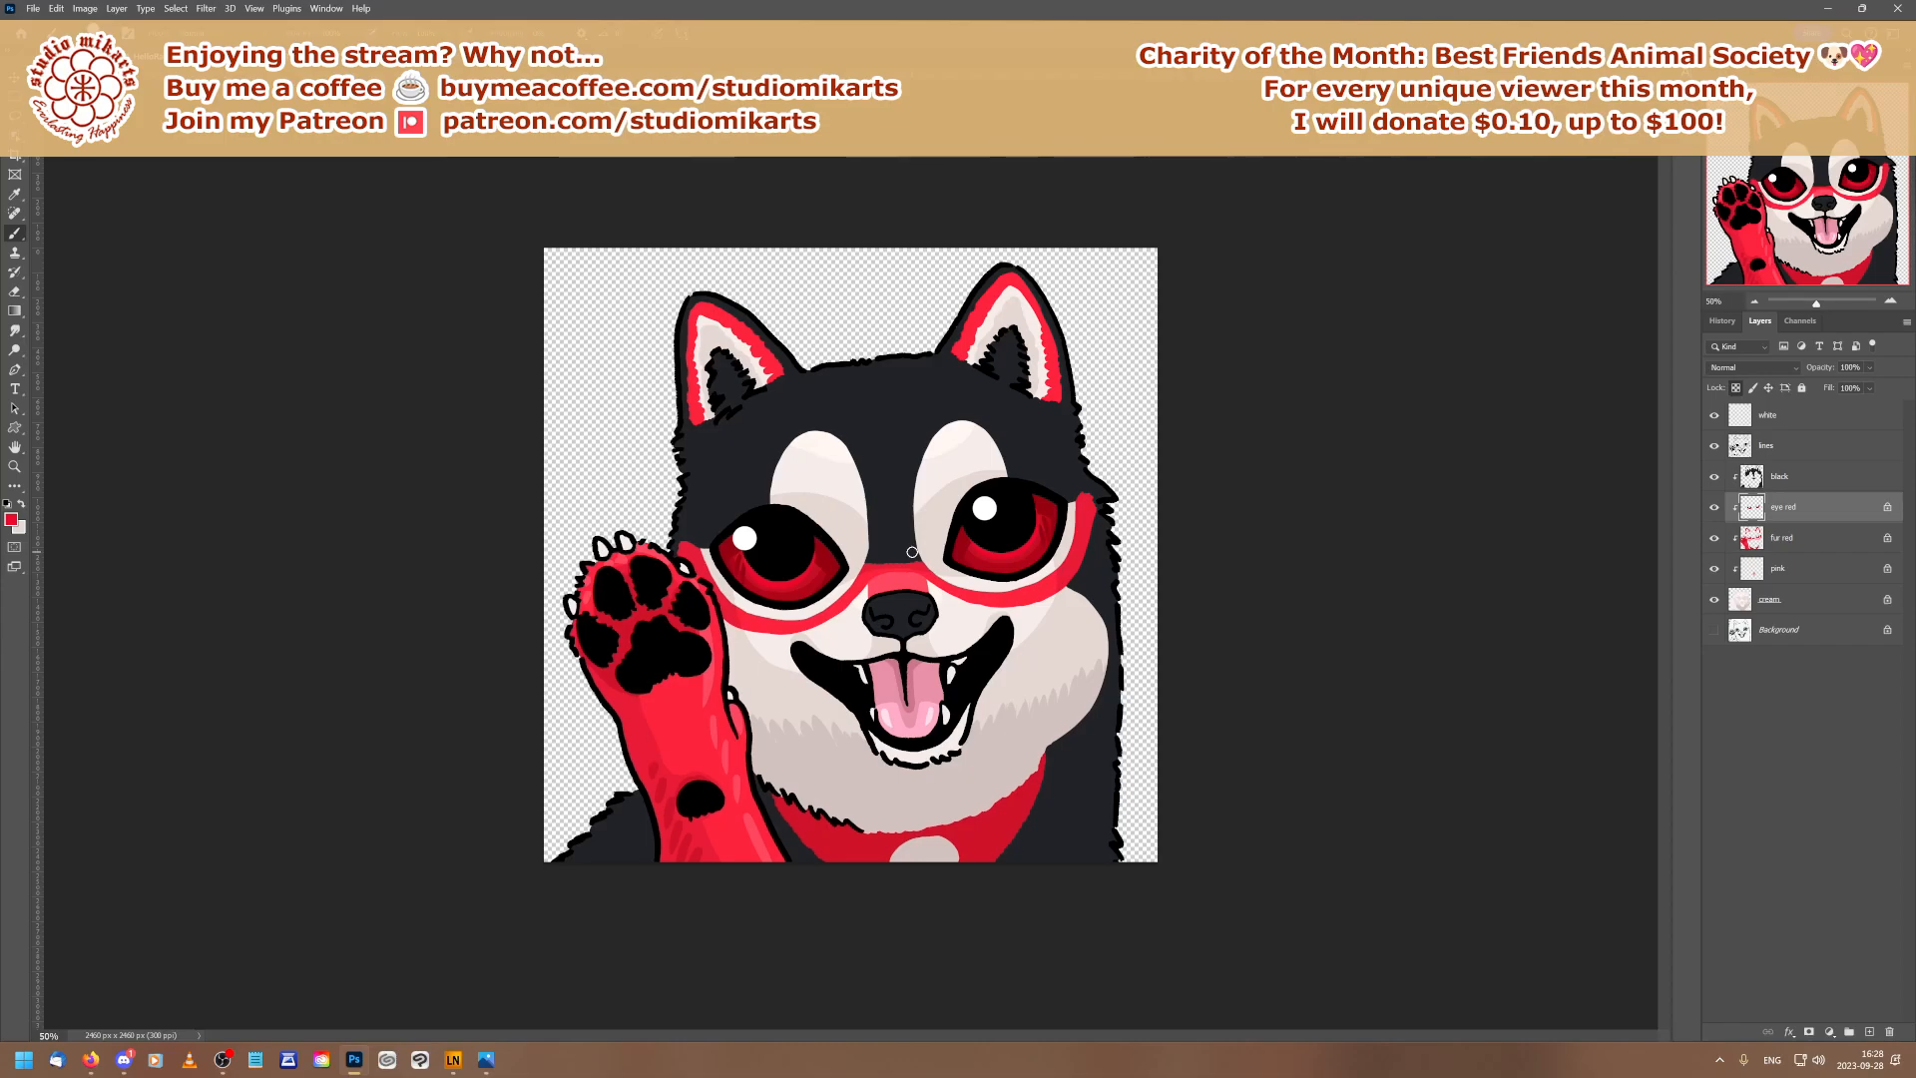
Refine the iris shading with mid red a9172a and bright red cb112e sampled from the waving dog's own eye
left_click(12, 521)
left_click(816, 569)
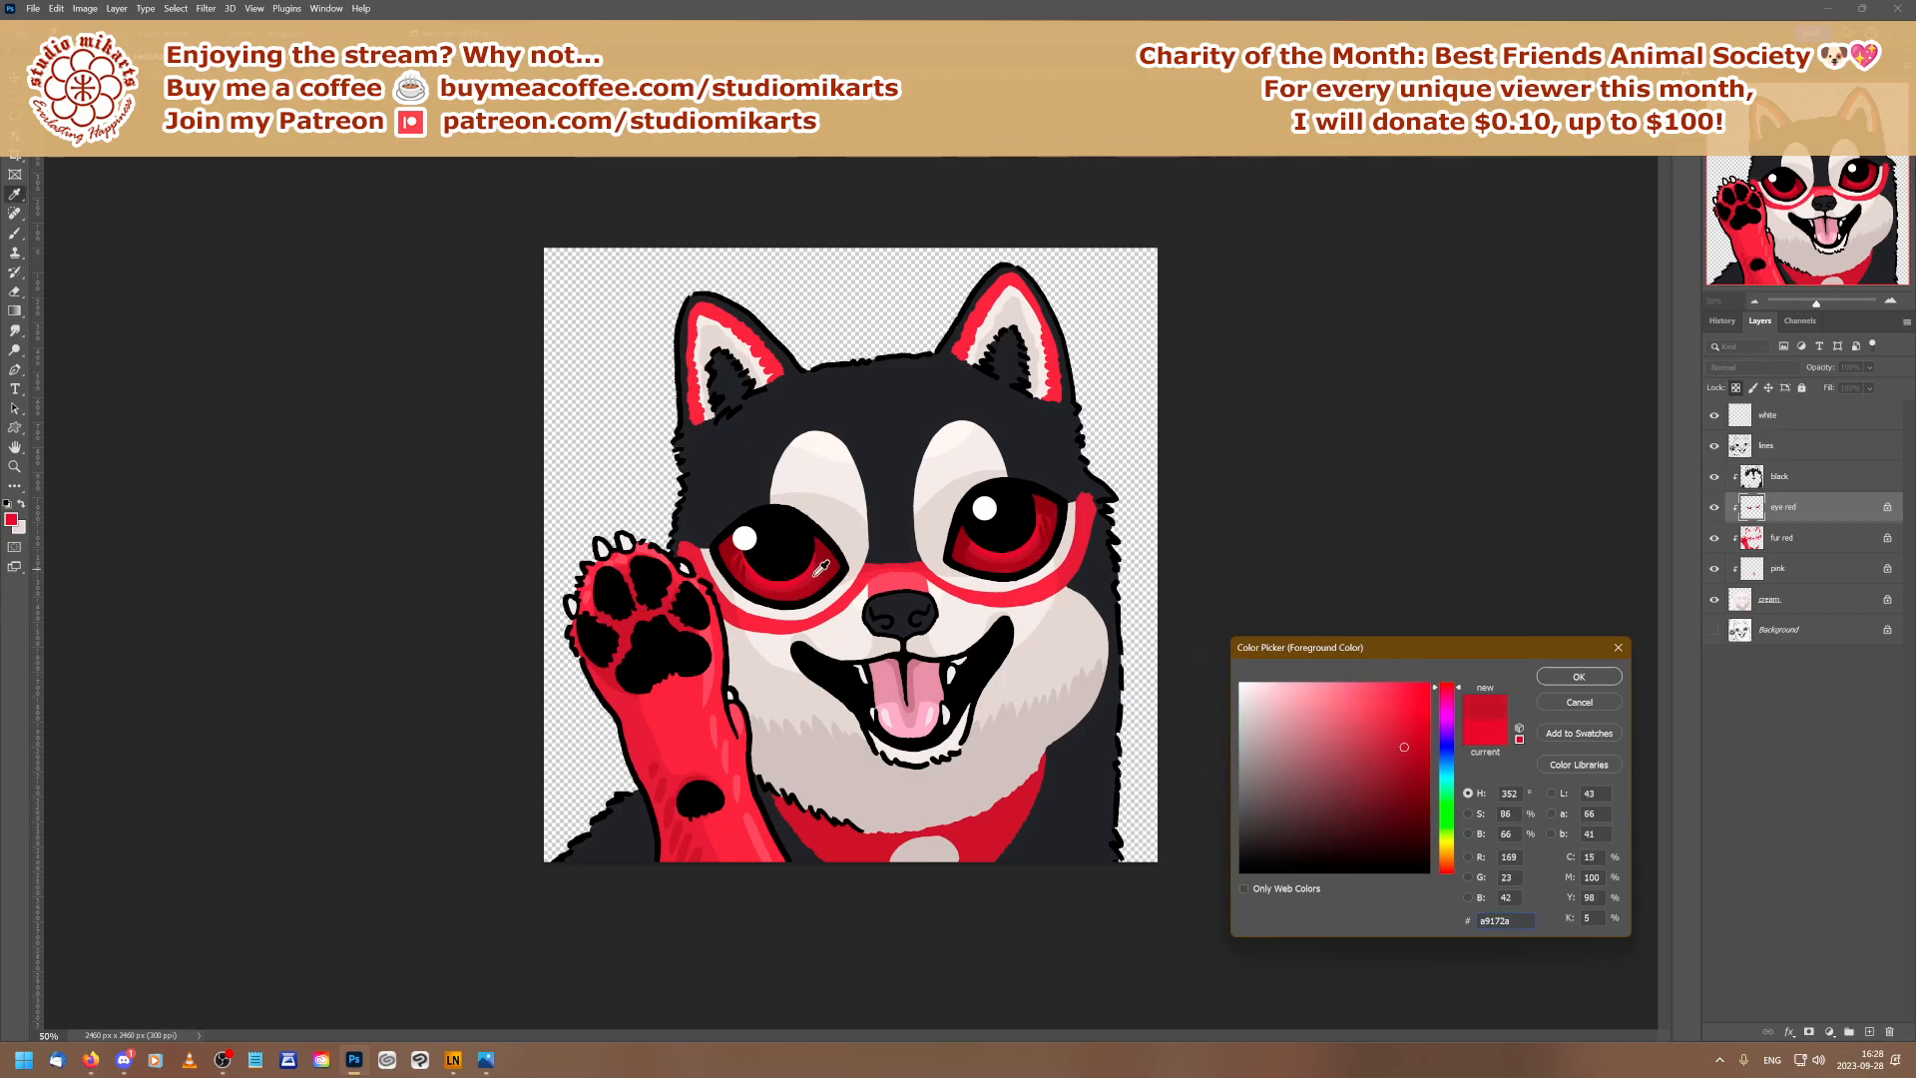
left_click(1549, 679)
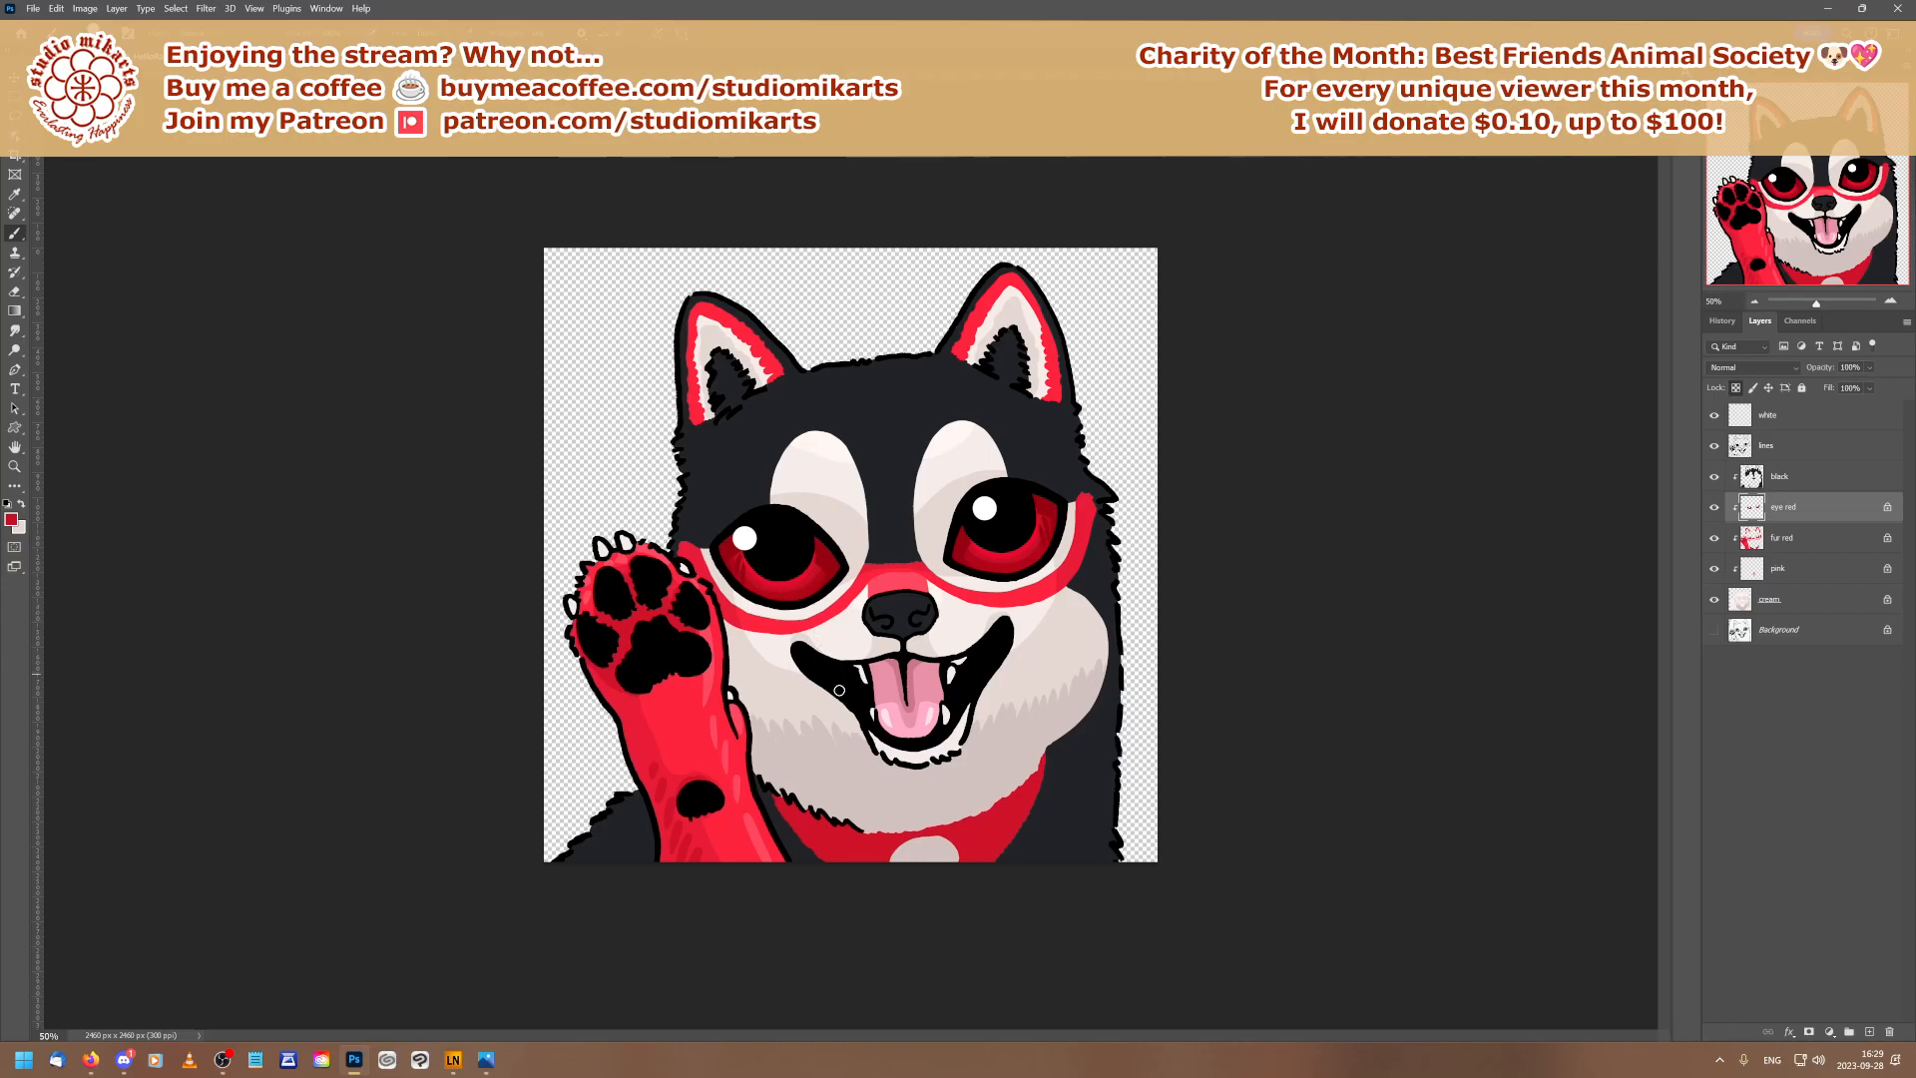
left_click(12, 519)
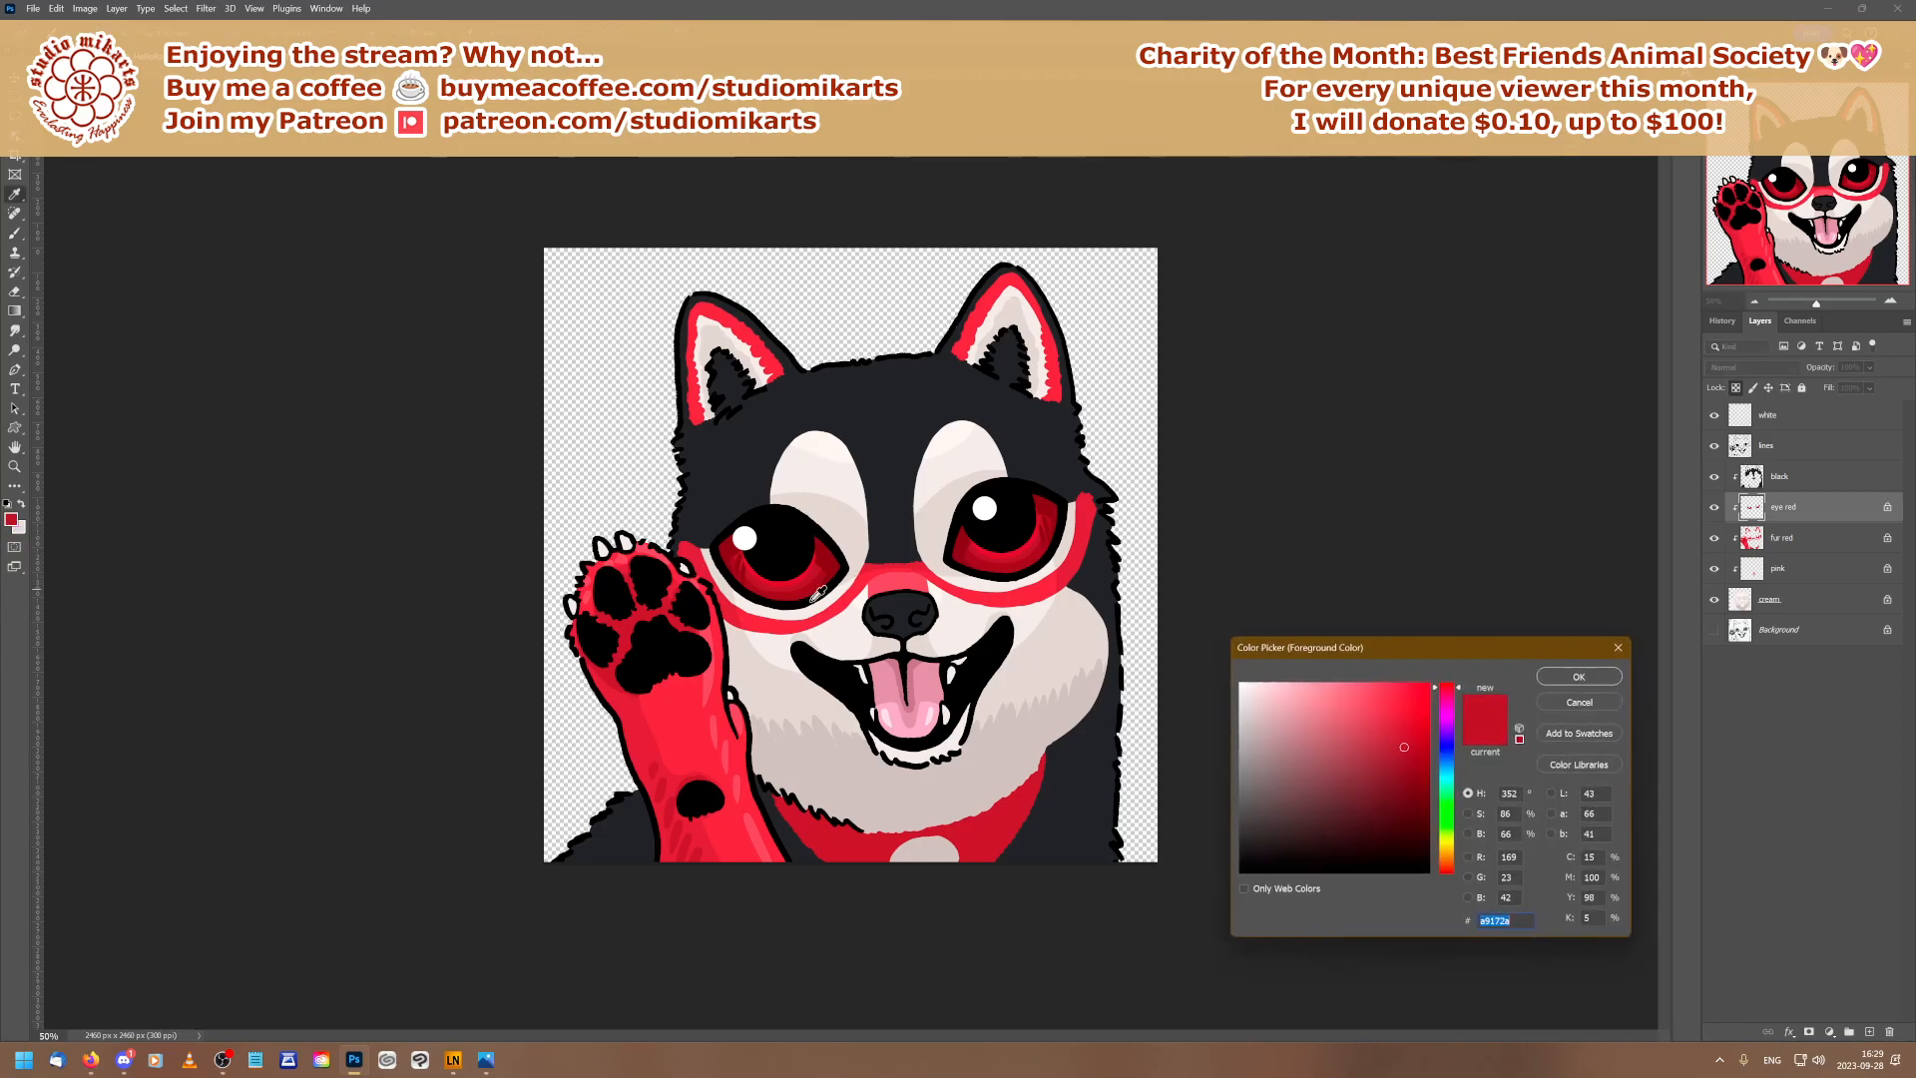
left_click(759, 564)
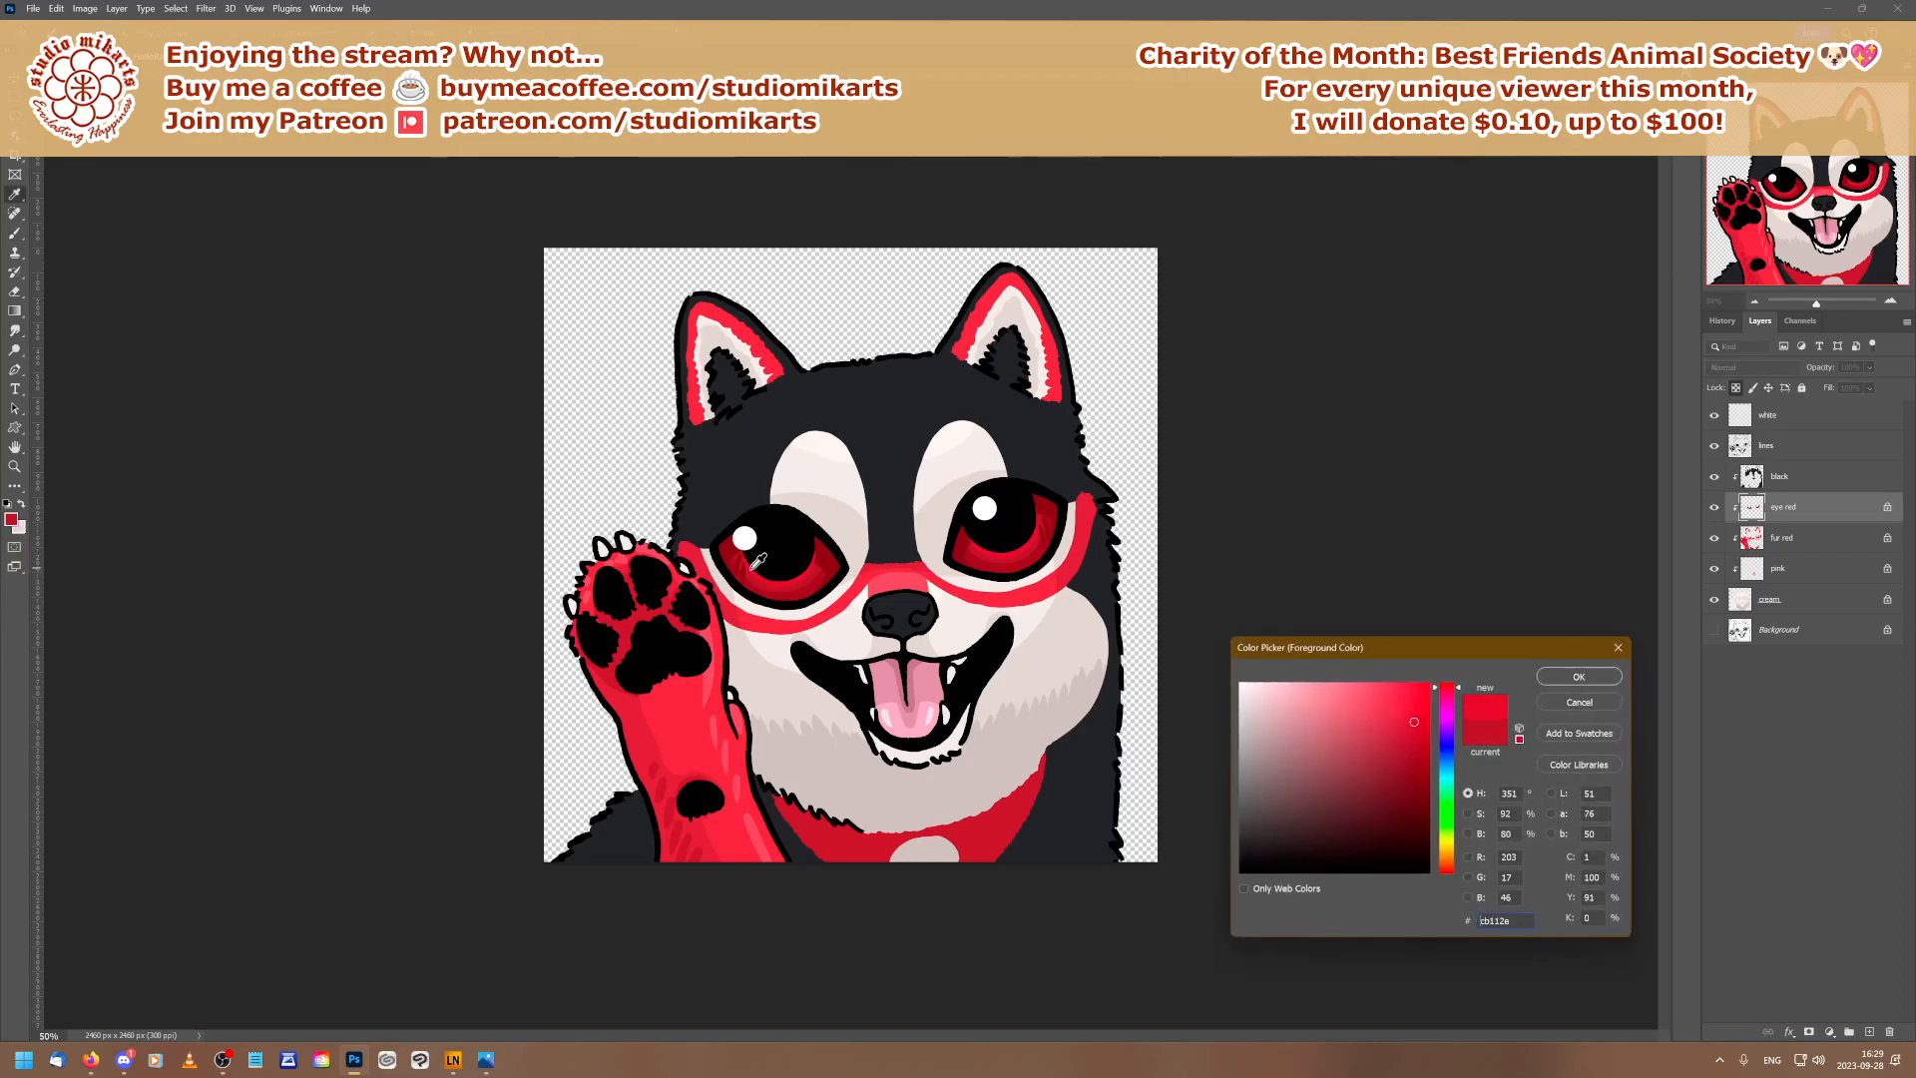
left_click(1578, 677)
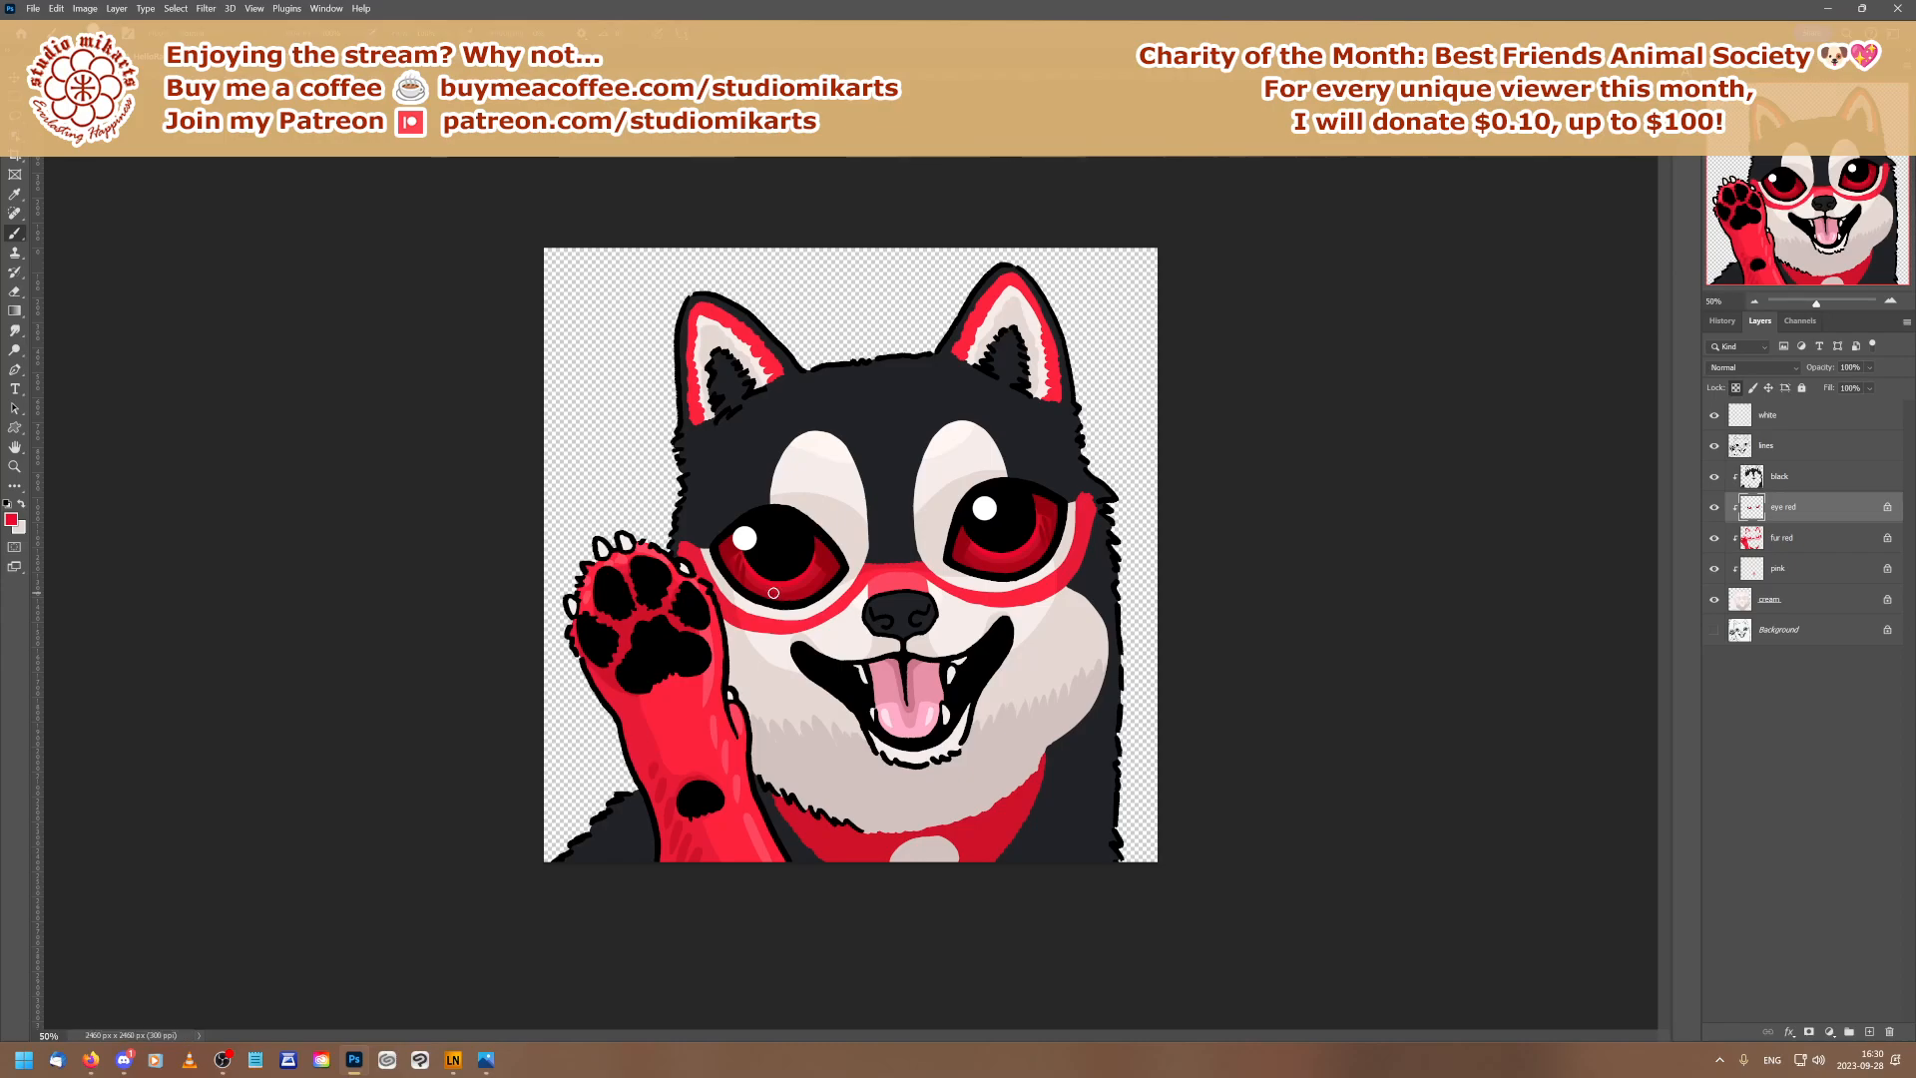
Examine the waving dog's ears, paw, forehead and both eyes up close to check the red shading
left_click(1890, 304)
left_click(1890, 303)
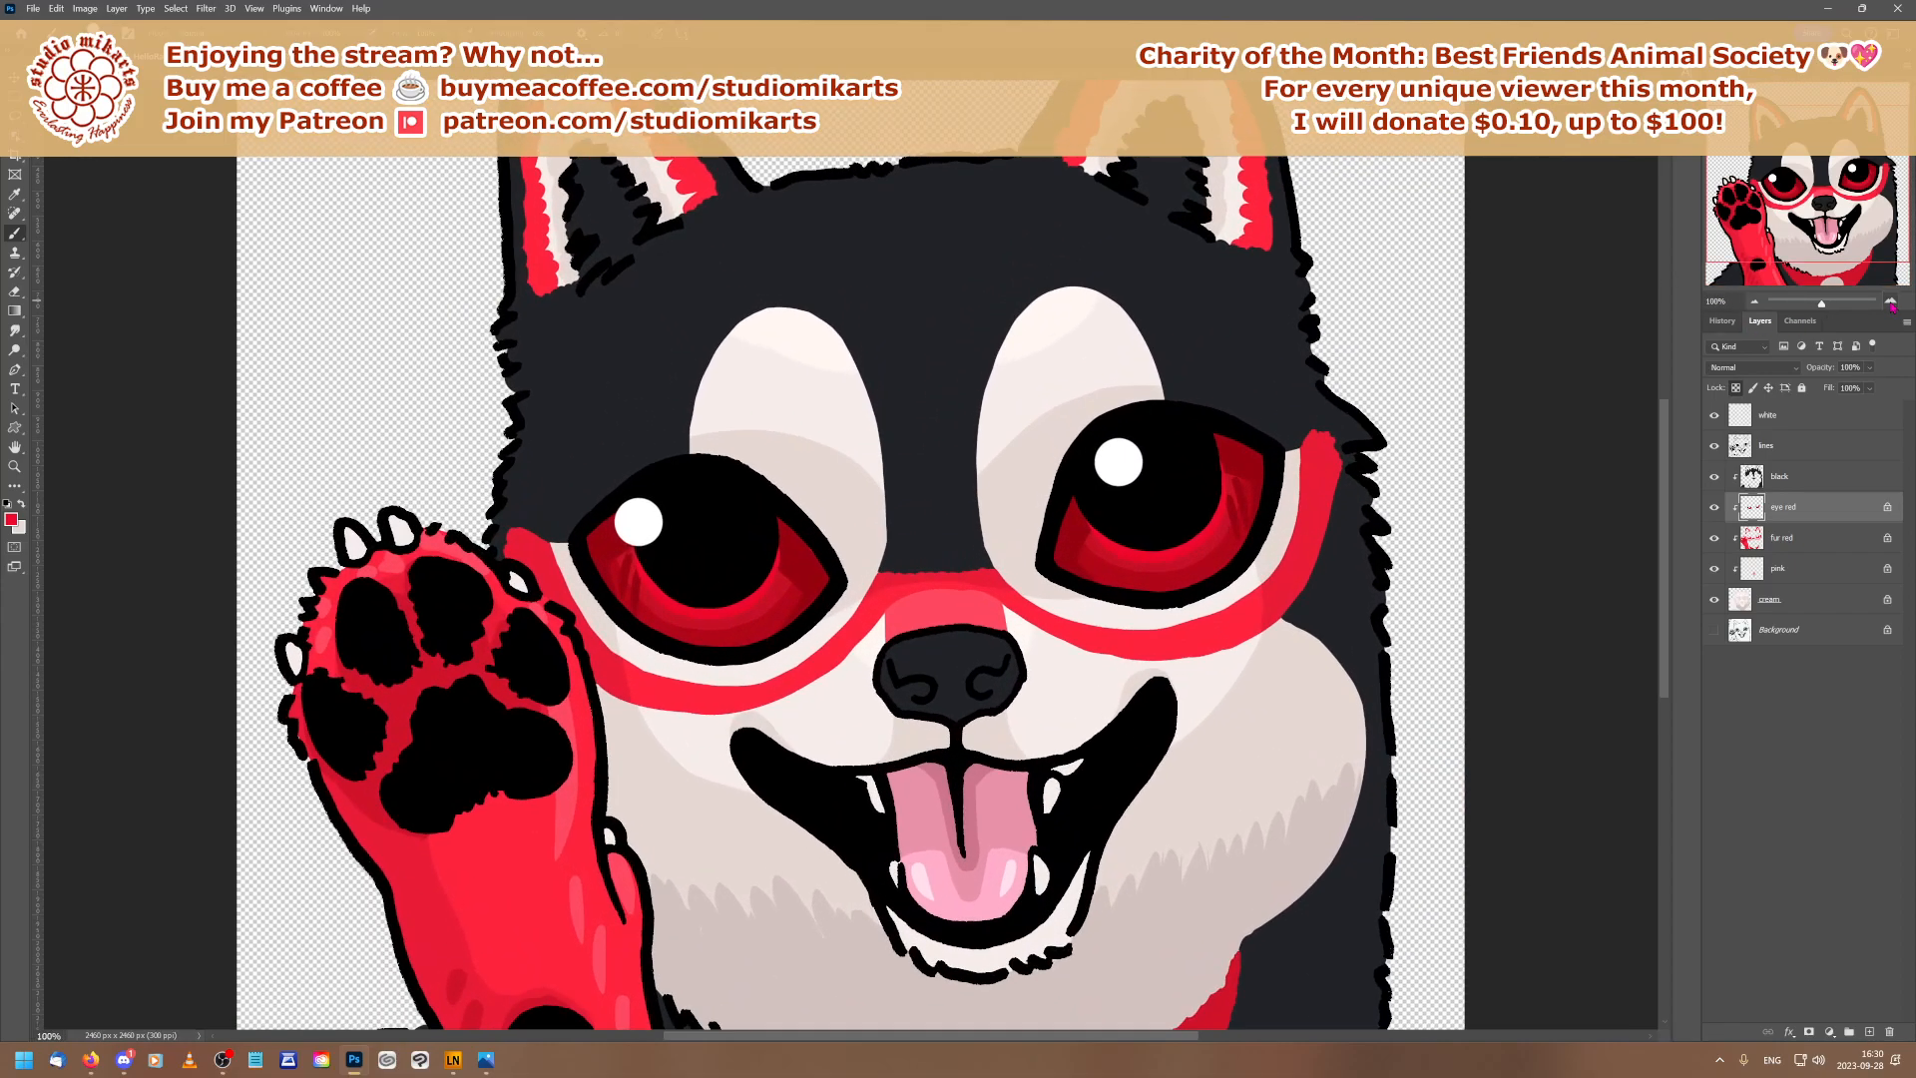
left_click(1890, 303)
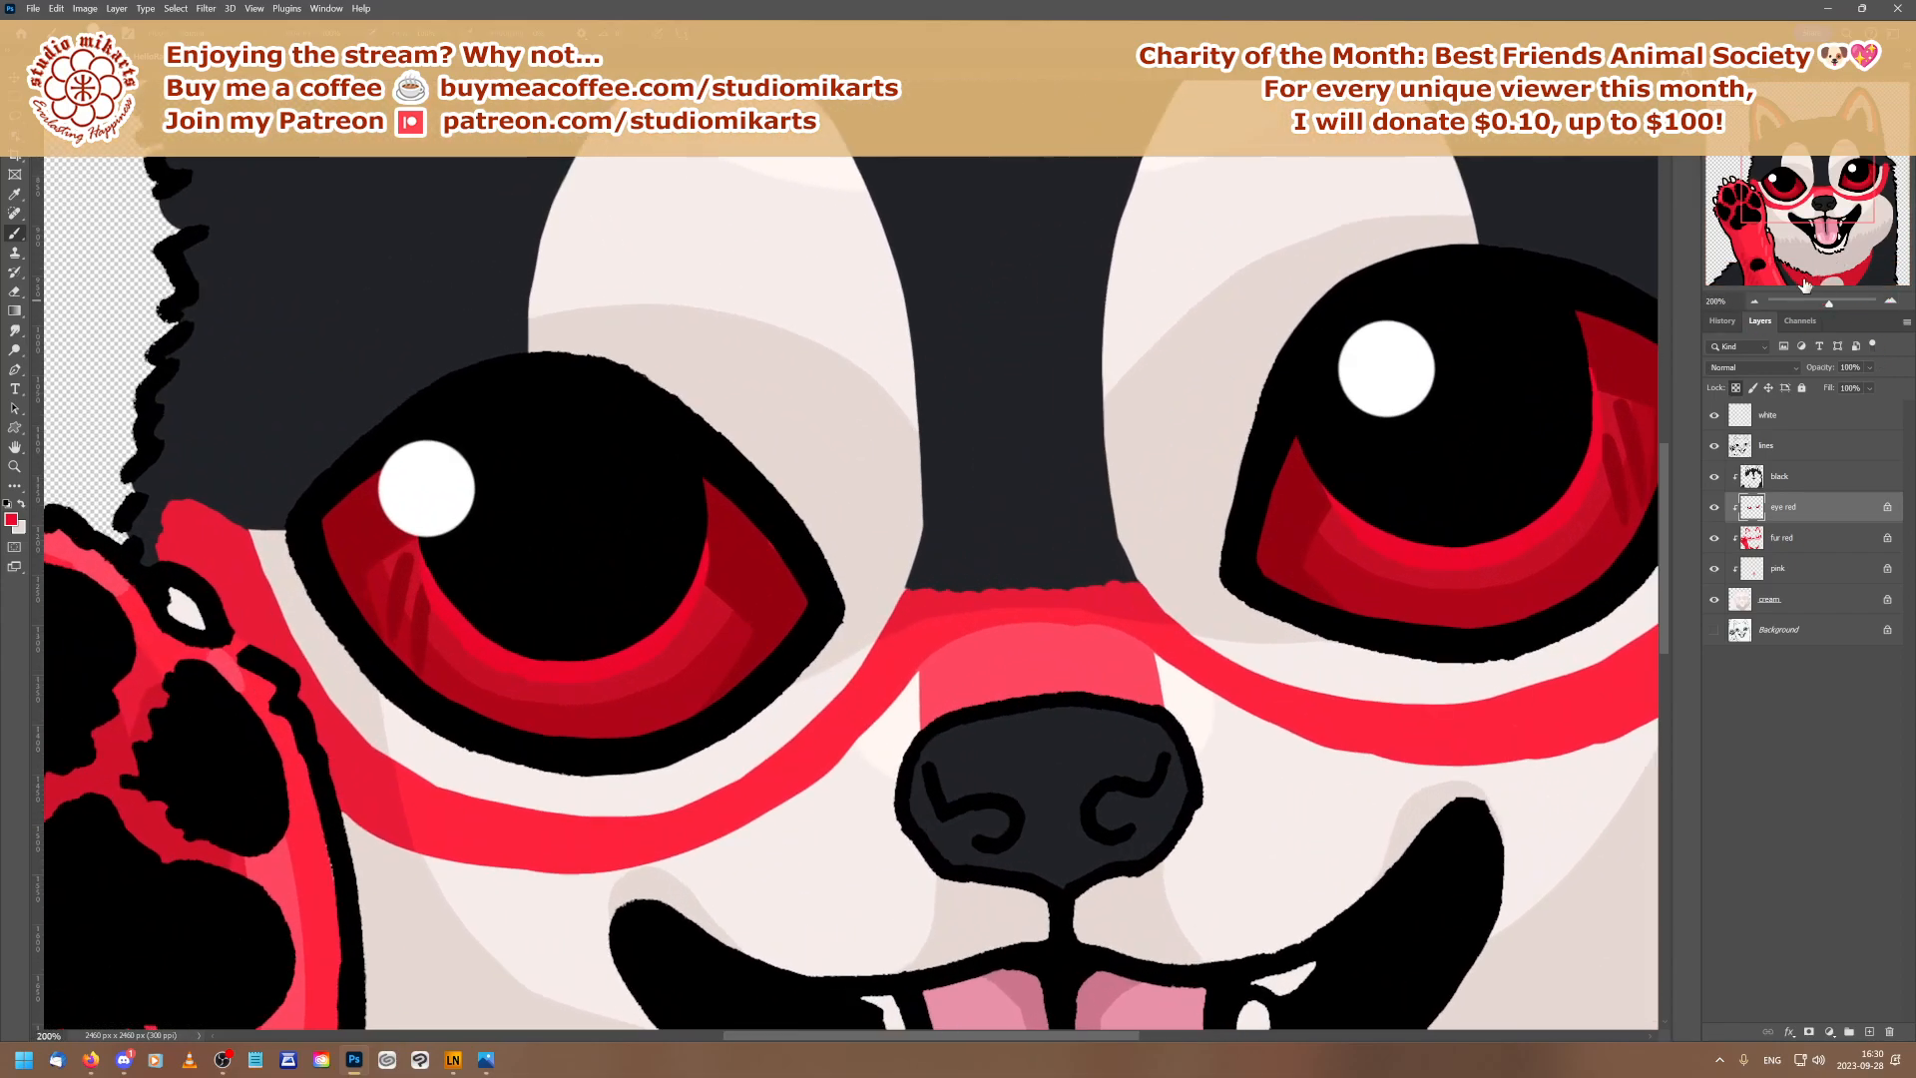
mouse_move(1799, 192)
left_mouse_down()
mouse_move(1845, 112)
mouse_move(1810, 88)
left_mouse_up()
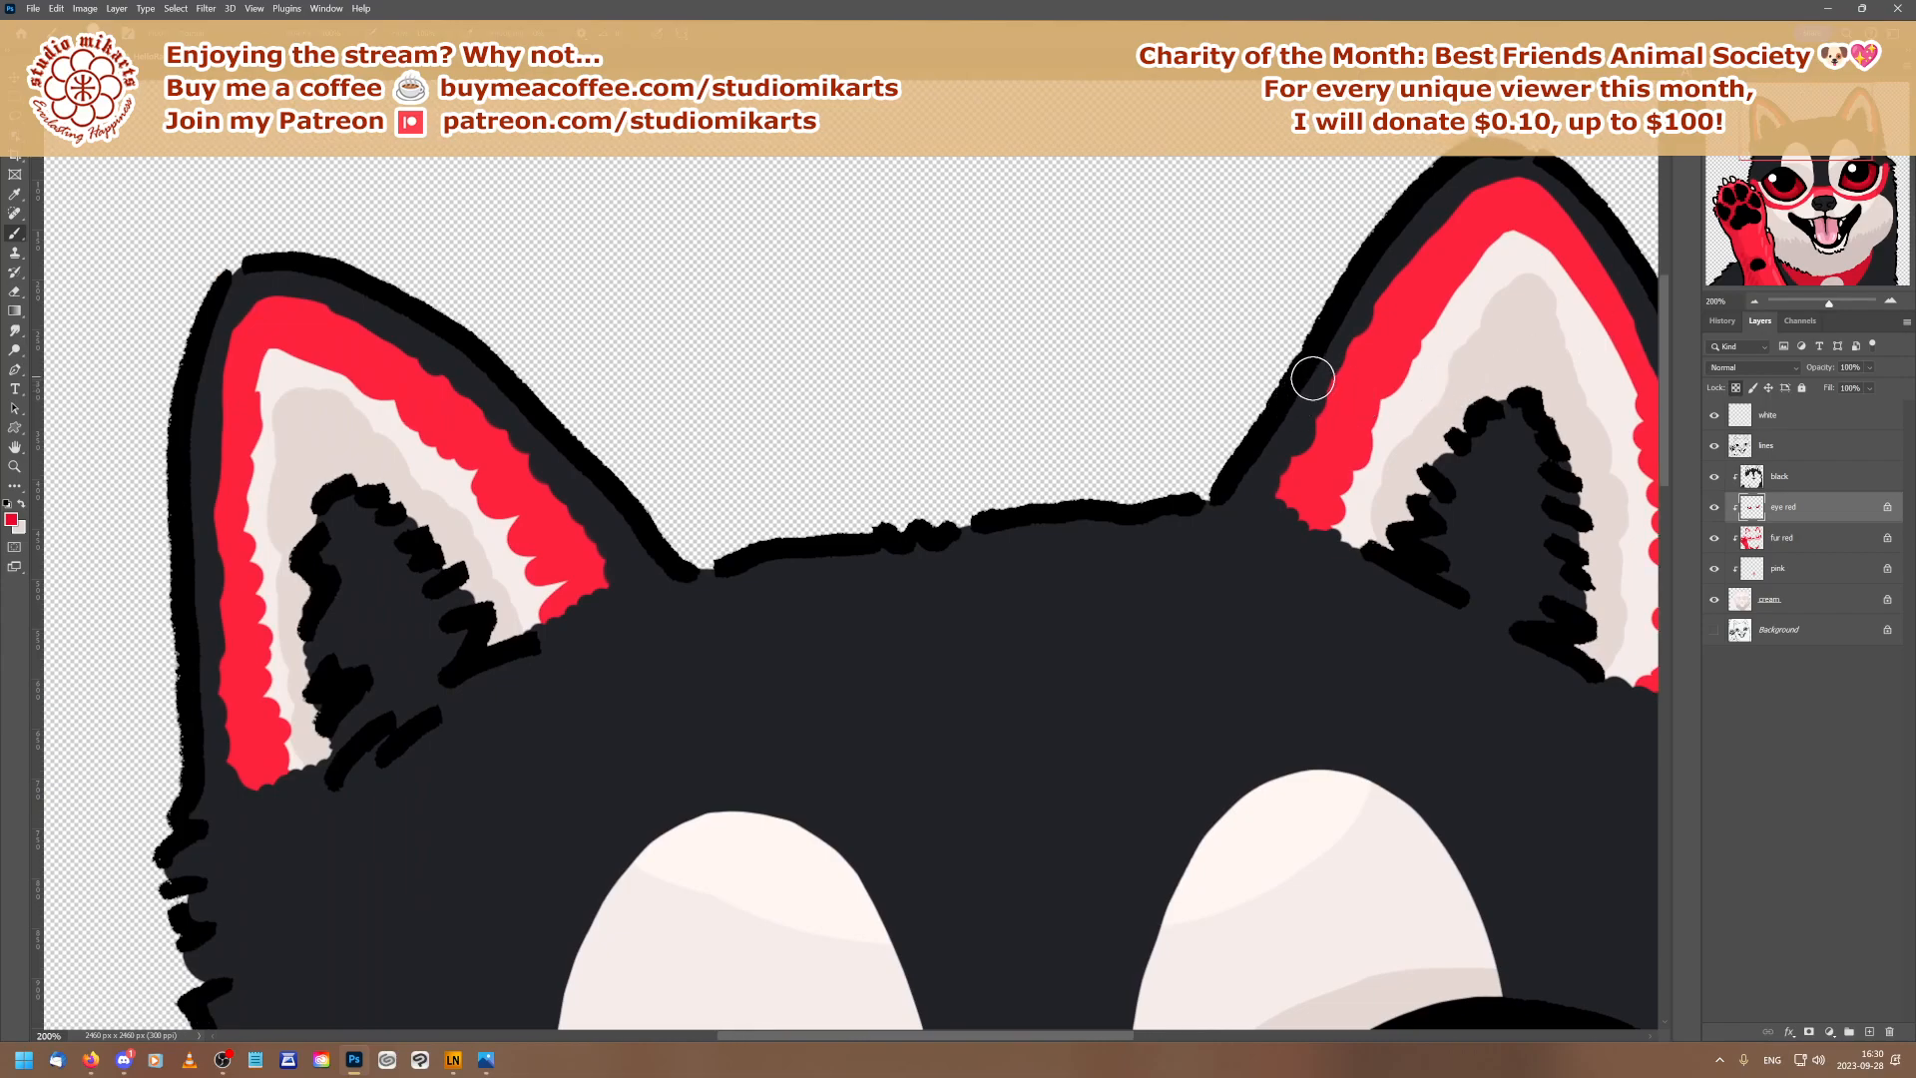
mouse_move(1767, 149)
left_mouse_down()
mouse_move(1789, 188)
mouse_move(1746, 225)
left_mouse_up()
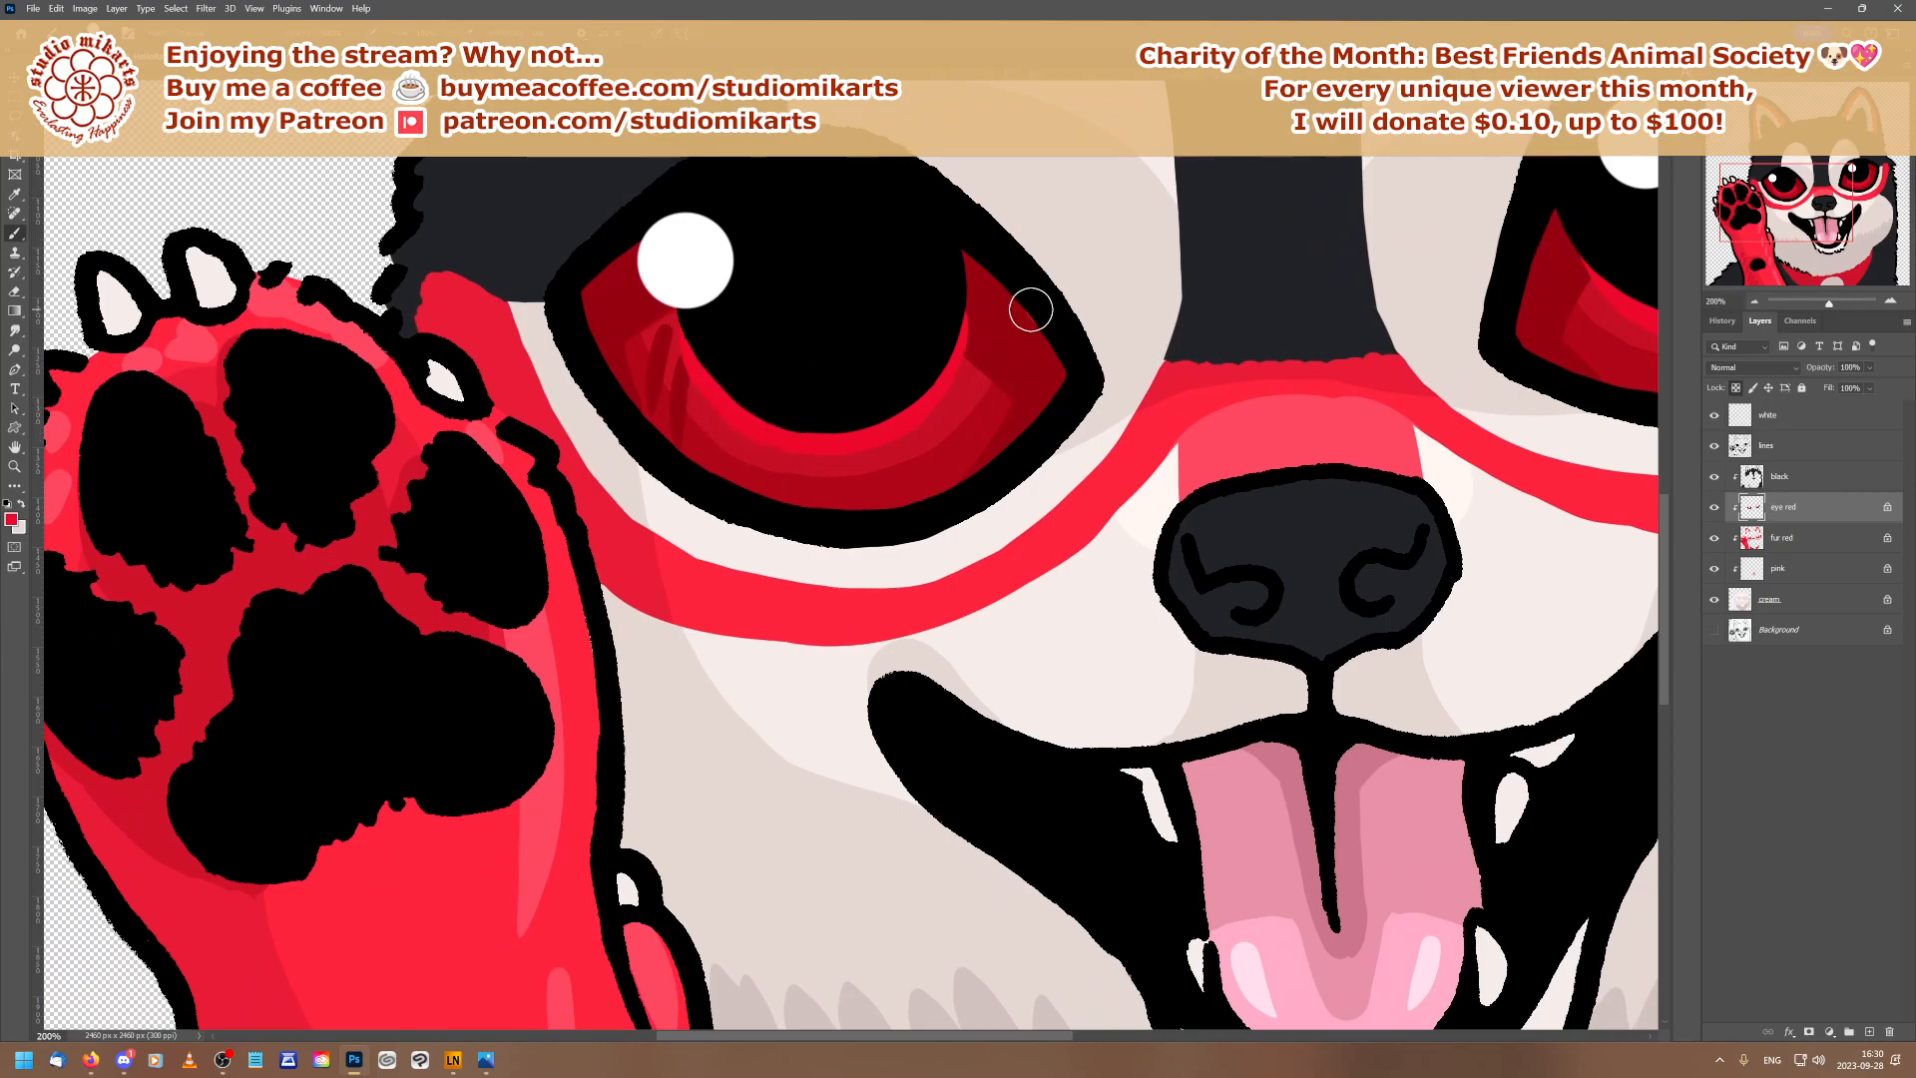
left_click_drag(1791, 220, 1844, 189)
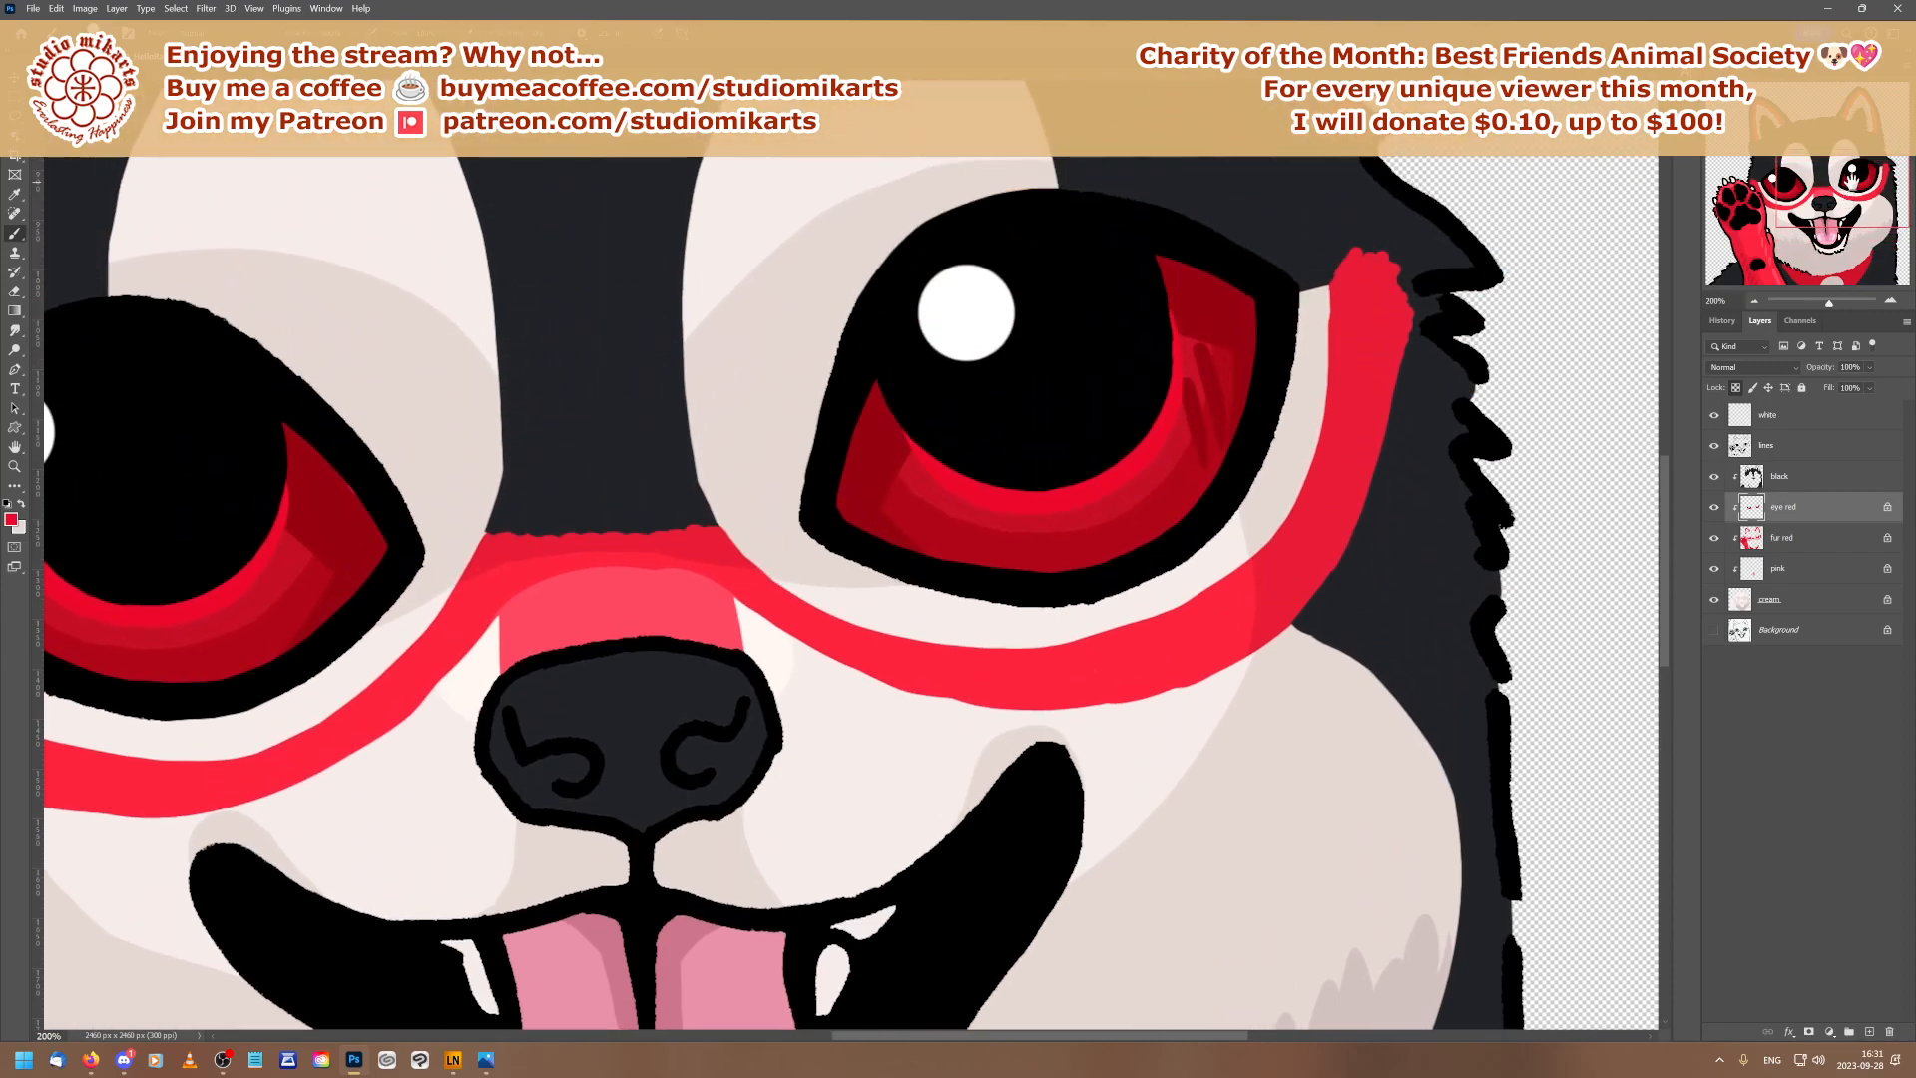
left_click_drag(1851, 179, 1831, 153)
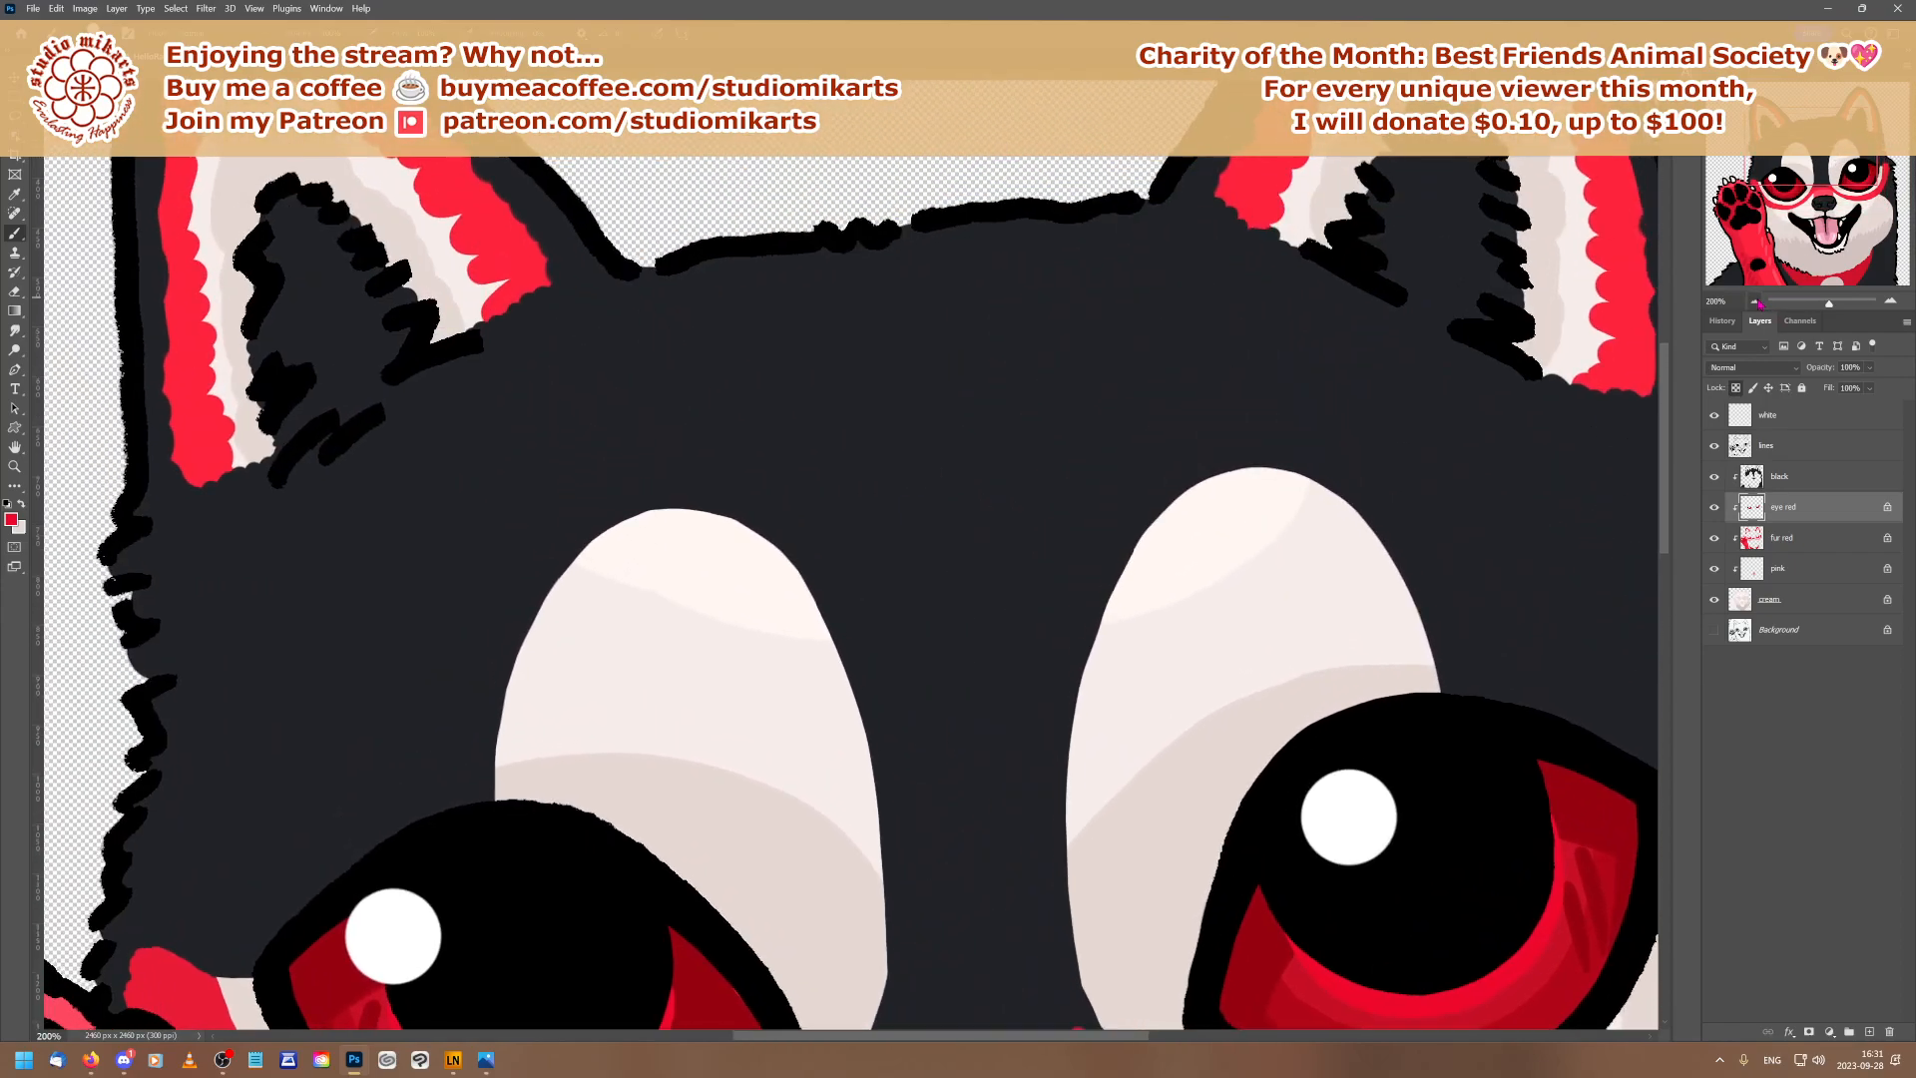
left_click(1755, 301)
left_click(1755, 302)
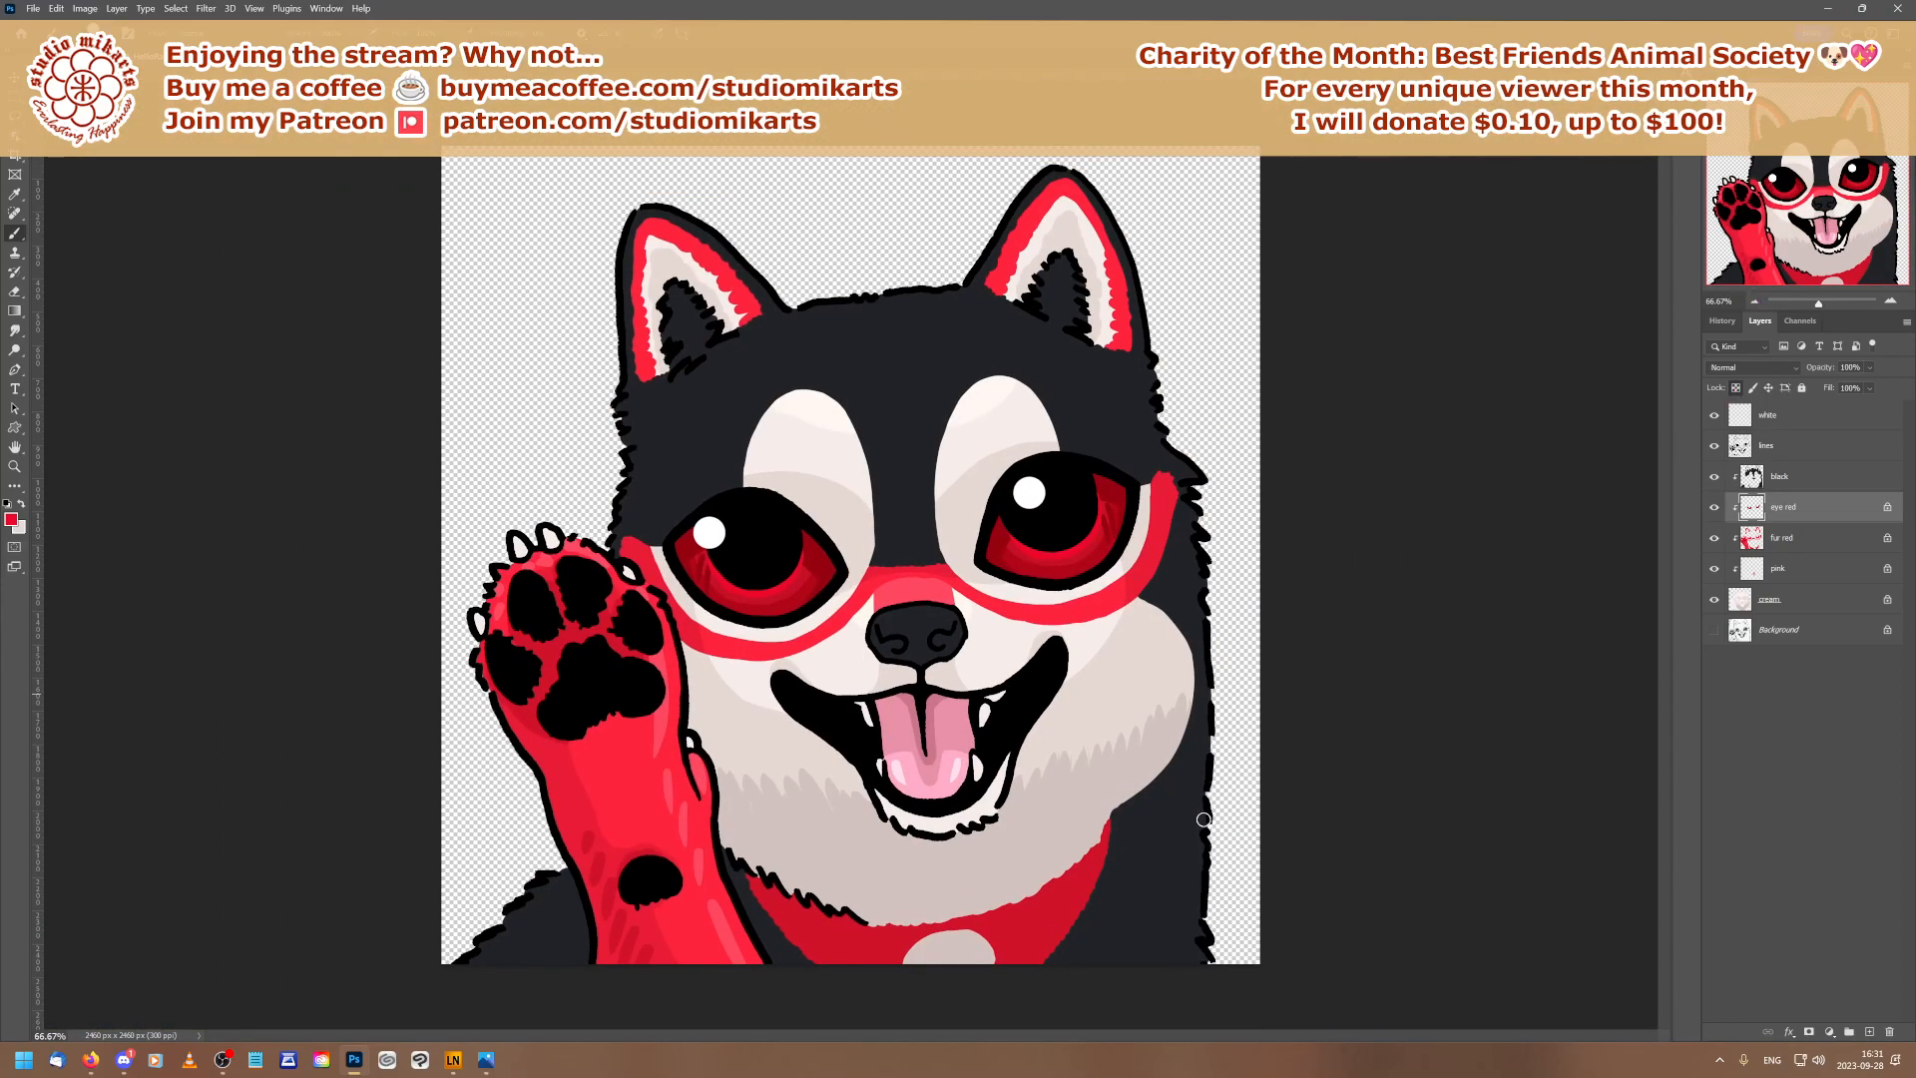